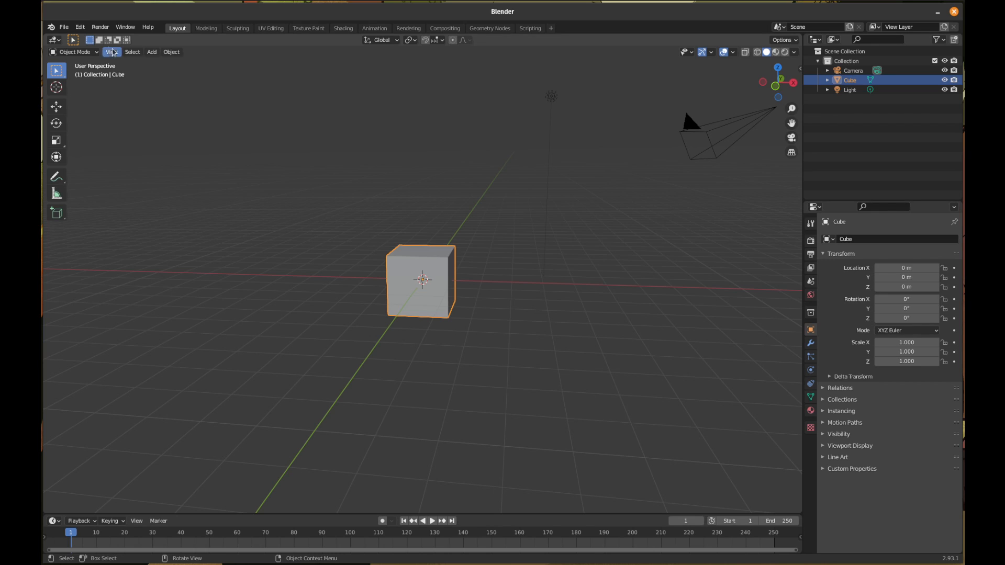
# - Enable numpad emulation in the keyboard input preferences and close the preferences window
pyautogui.click(70, 29)
pyautogui.moveTo(82, 31)
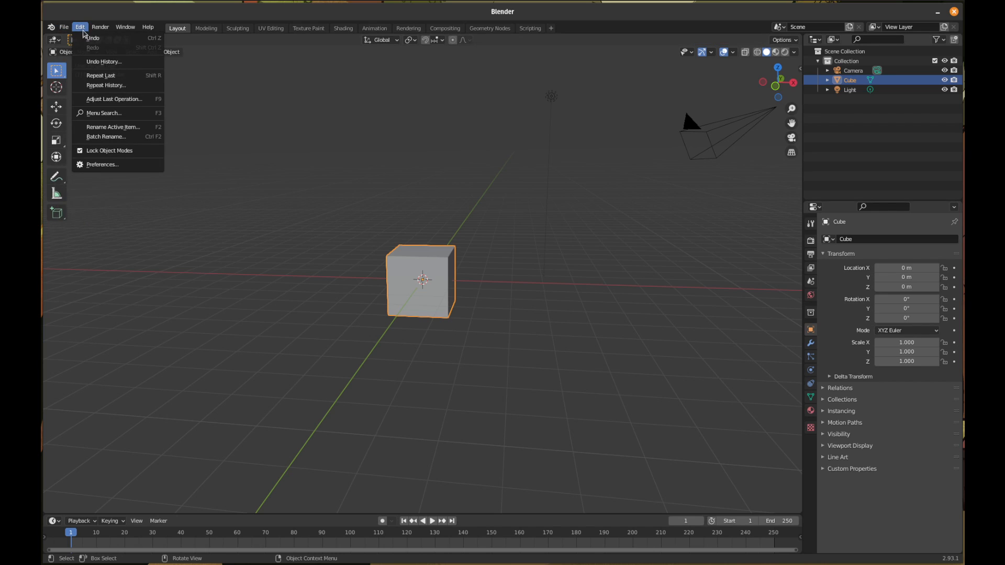
pyautogui.click(99, 169)
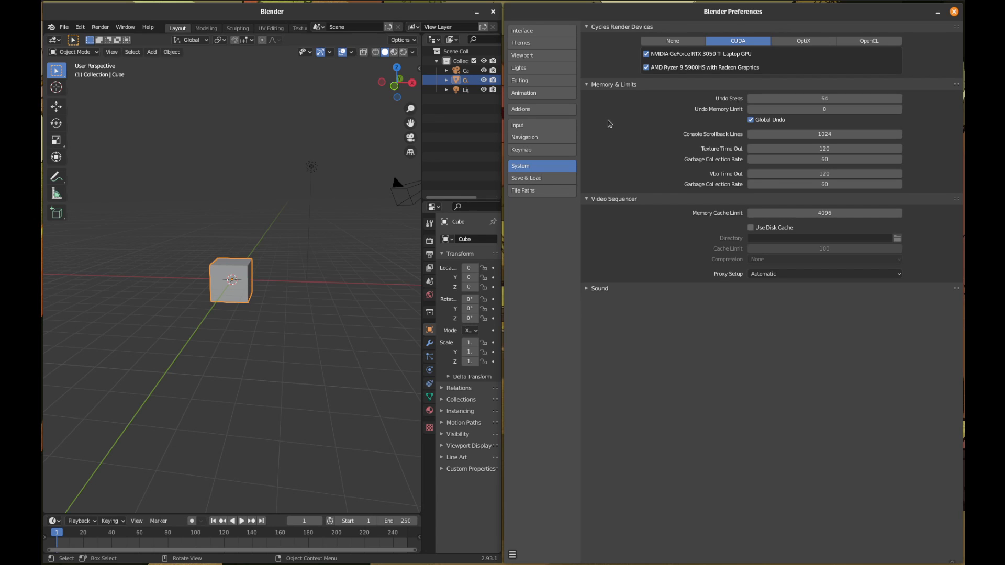
pyautogui.click(550, 126)
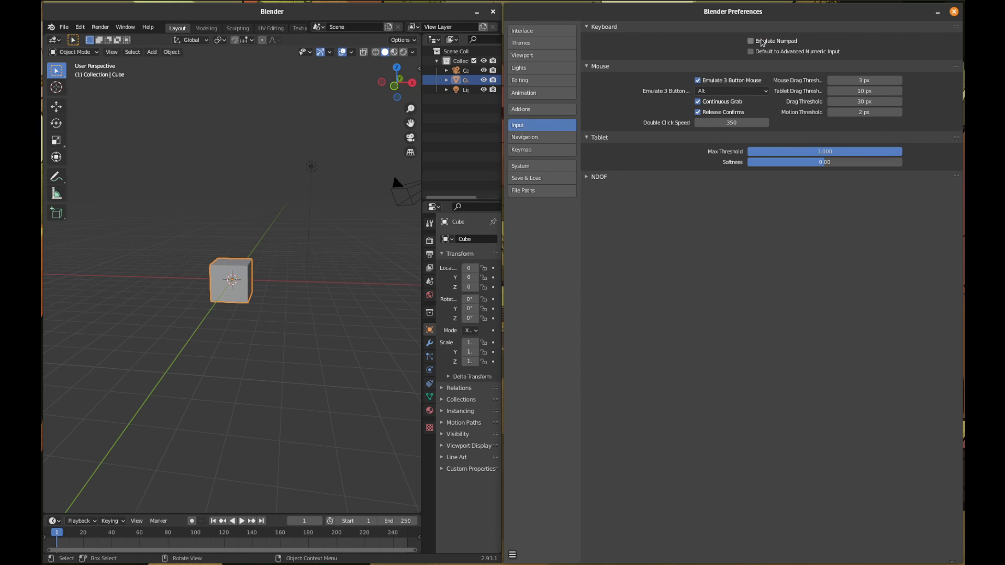
pyautogui.click(762, 42)
pyautogui.click(954, 12)
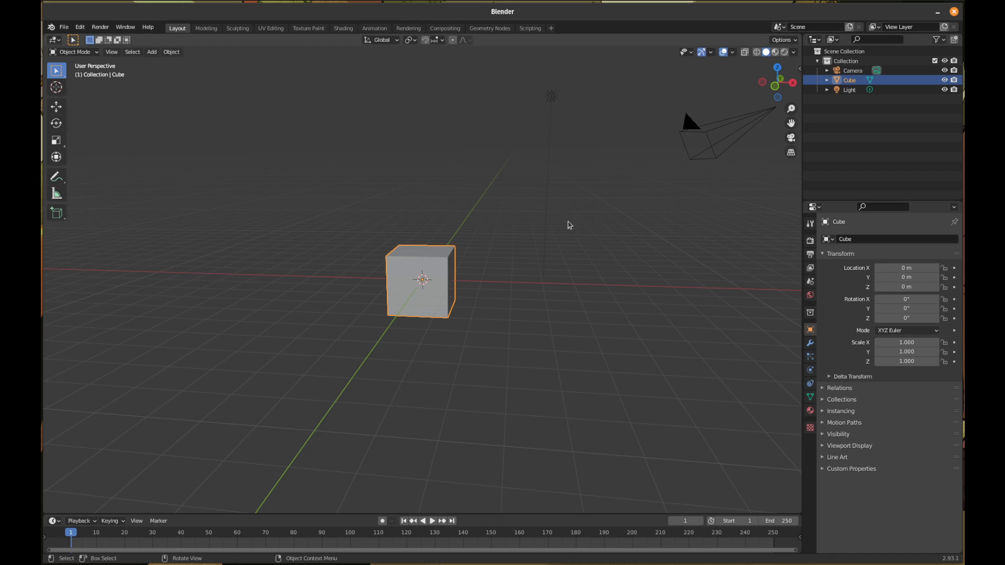
# - Switch to the front orthographic view and delete the default cube
pyautogui.moveTo(424, 322)
pyautogui.mouseDown(button='middle')
pyautogui.moveTo(439, 310)
pyautogui.moveTo(429, 311)
pyautogui.mouseUp(button='middle')
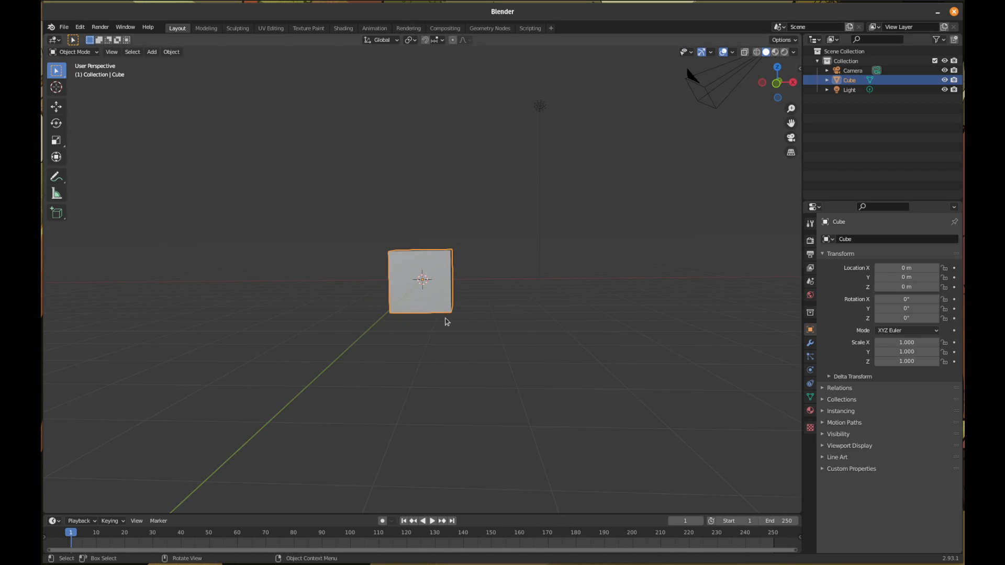
pyautogui.press('KP_1')
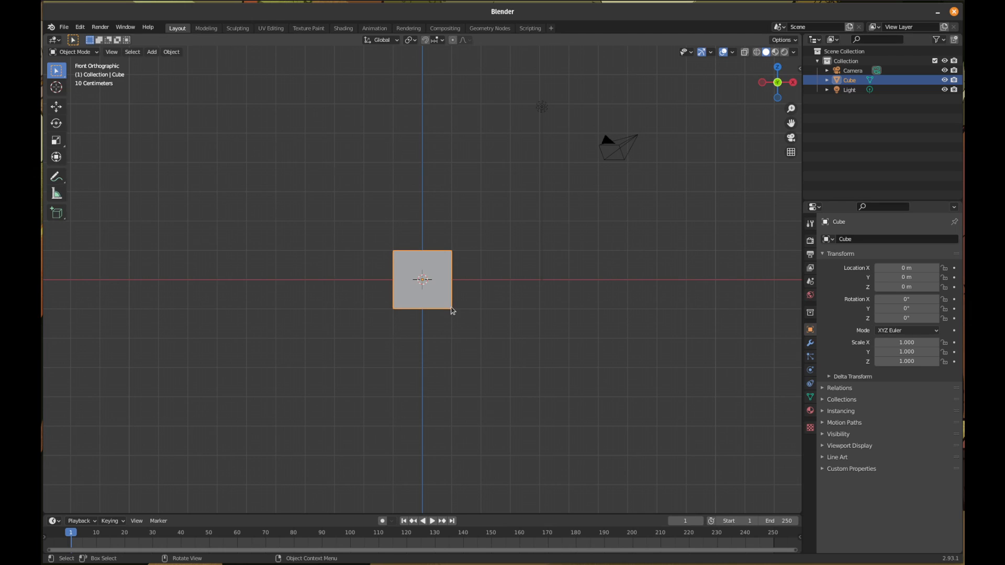
pyautogui.press('x')
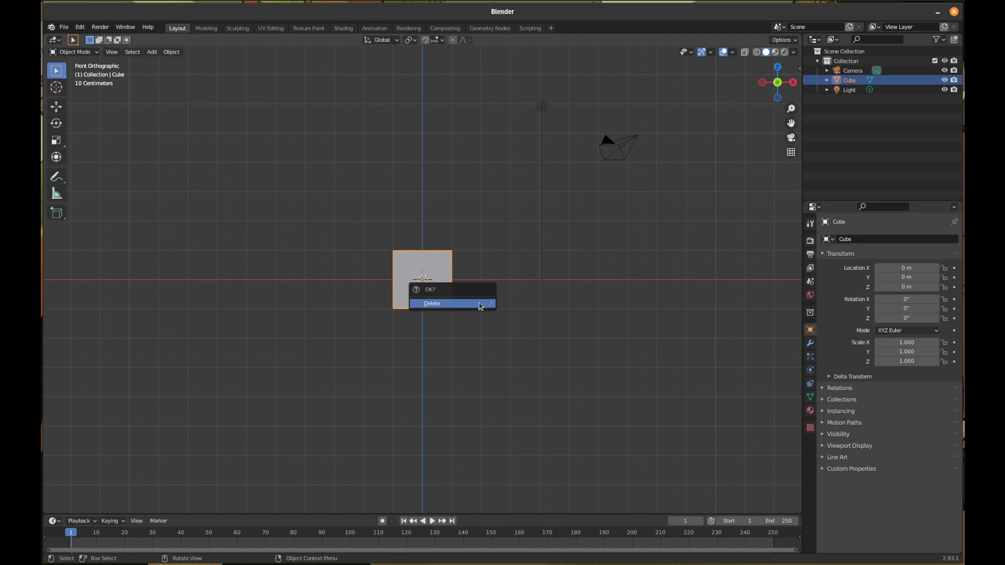
pyautogui.click(479, 305)
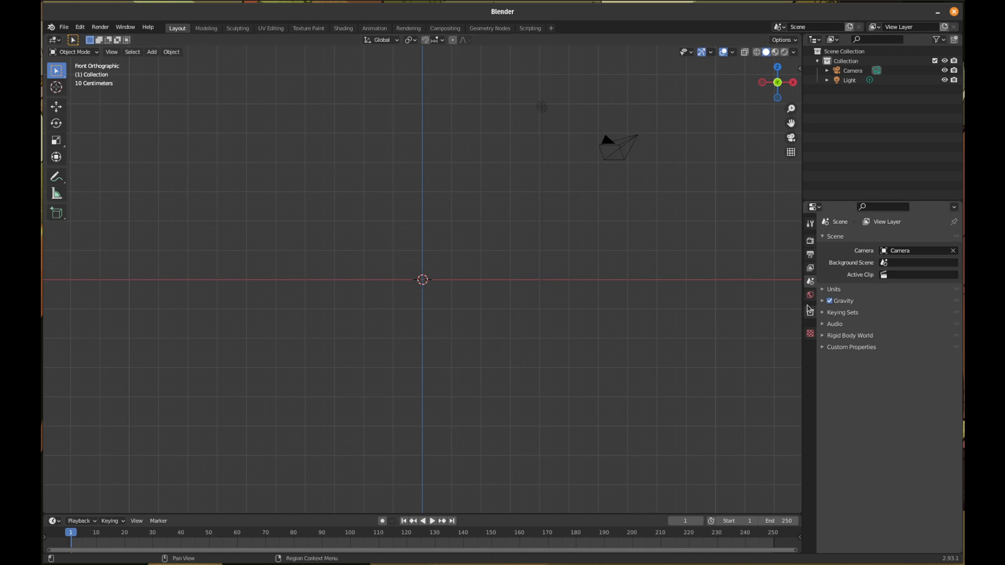
# - Add a mesh plane at the origin and rotate it 90° about the X axis so it stands upright facing the front view
pyautogui.press('F3')
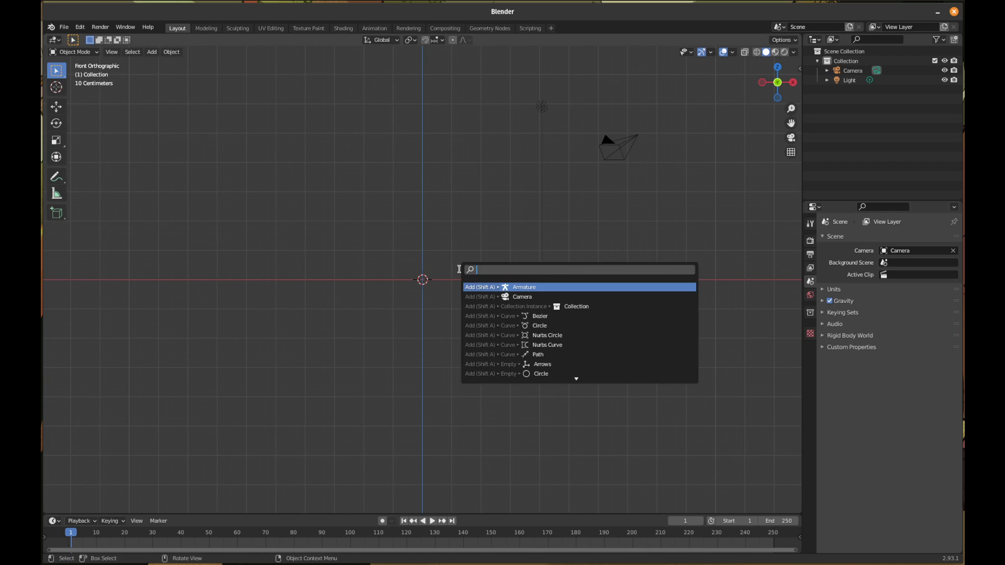
pyautogui.write('plane')
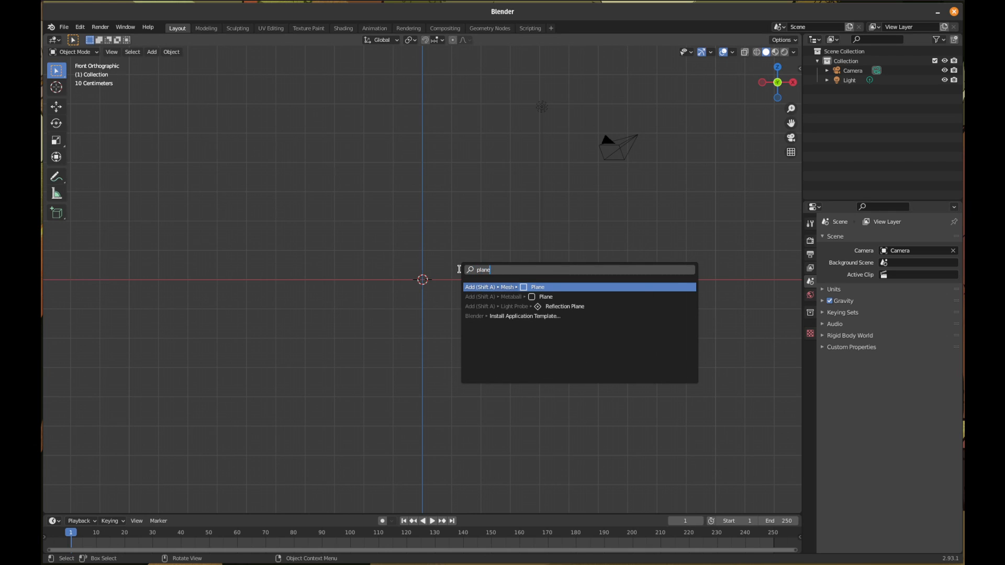
pyautogui.press('Return')
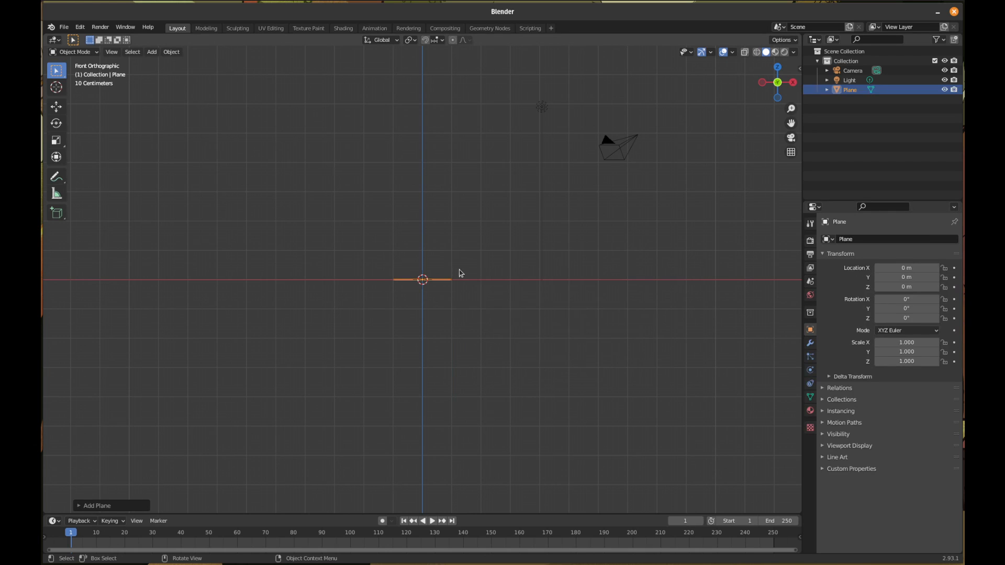
pyautogui.press('KP_3')
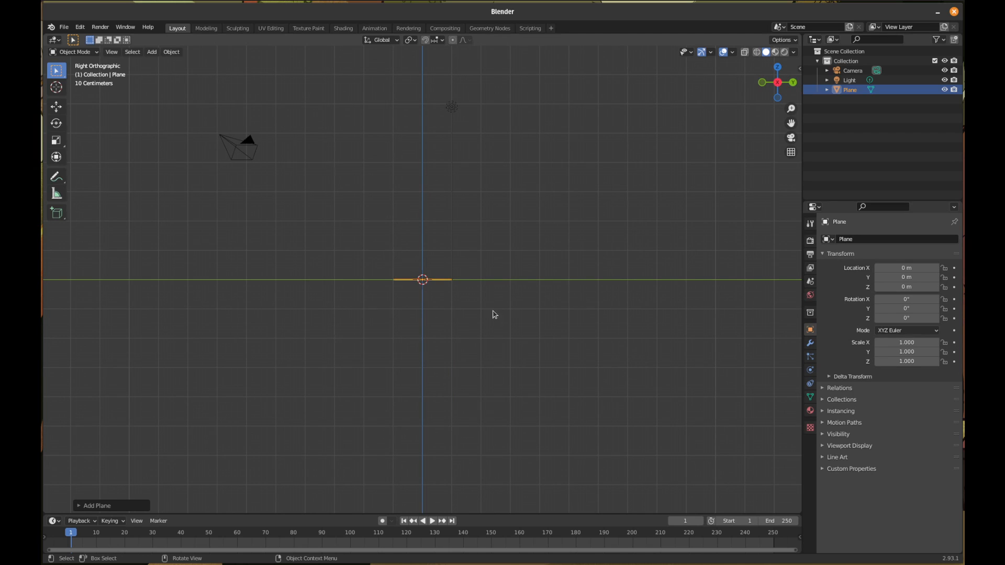
pyautogui.press('r')
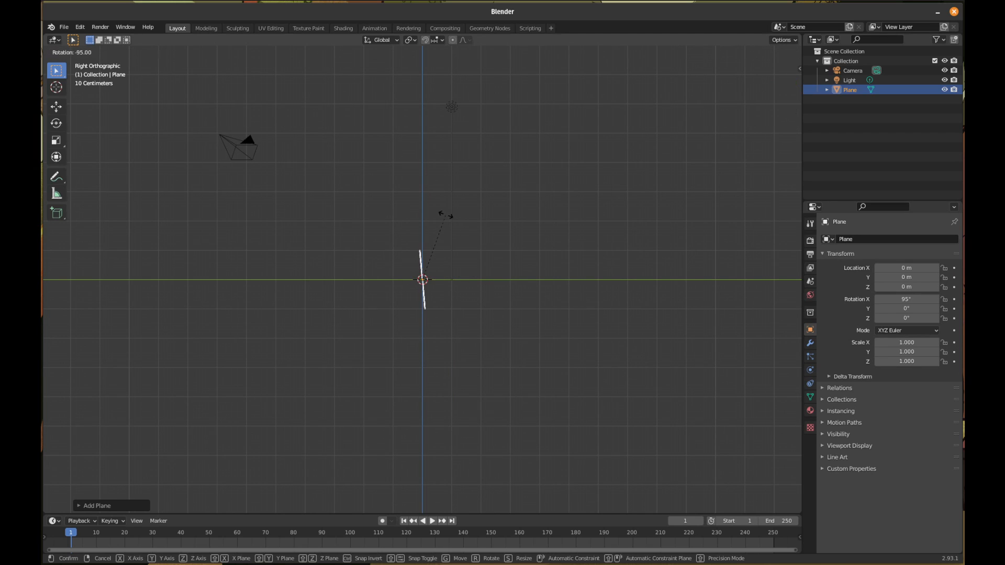
pyautogui.click(449, 219)
pyautogui.press('KP_1')
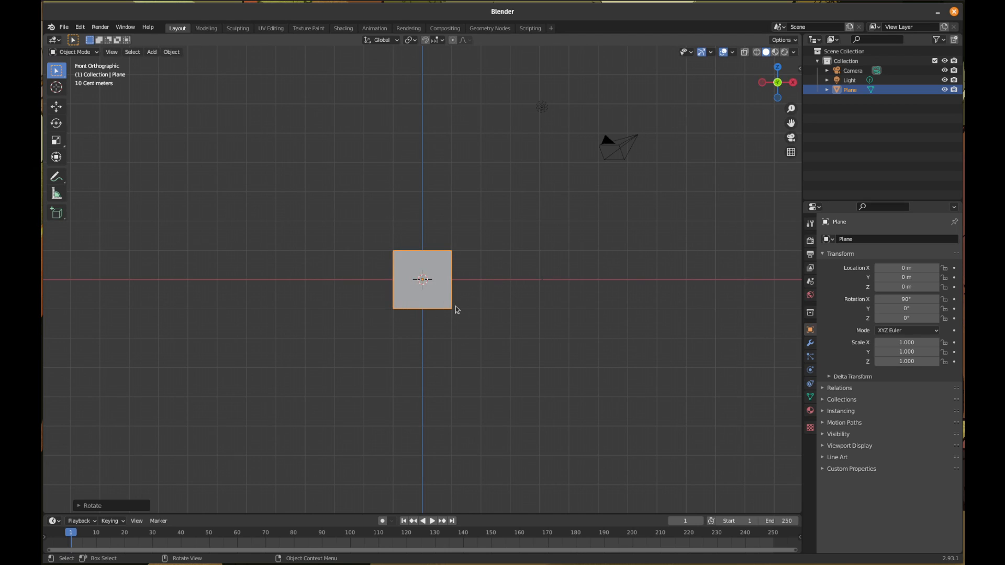
# - Set the plane's dimensions to 12 m in X and 4.8 m in Y
pyautogui.press('n')
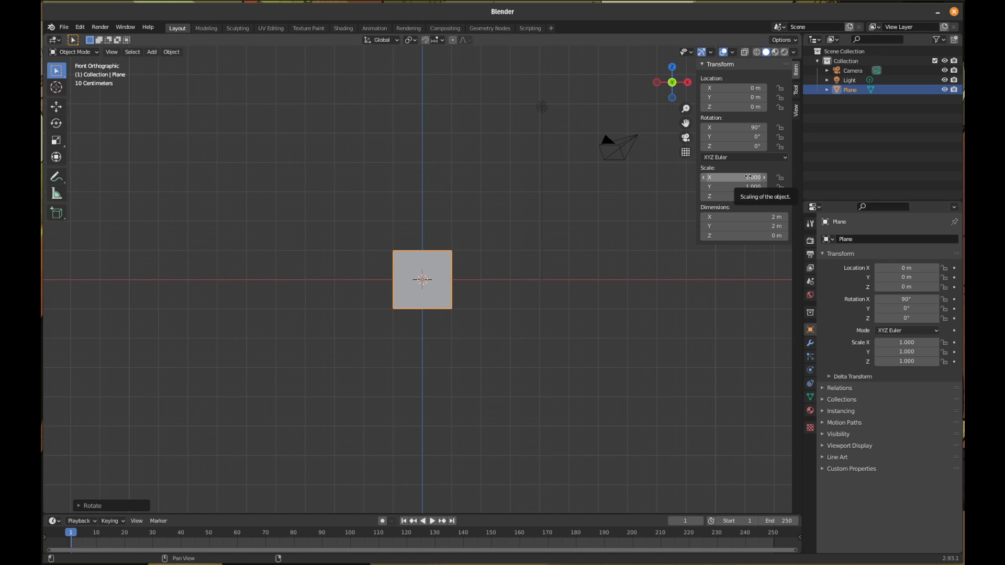
pyautogui.click(750, 218)
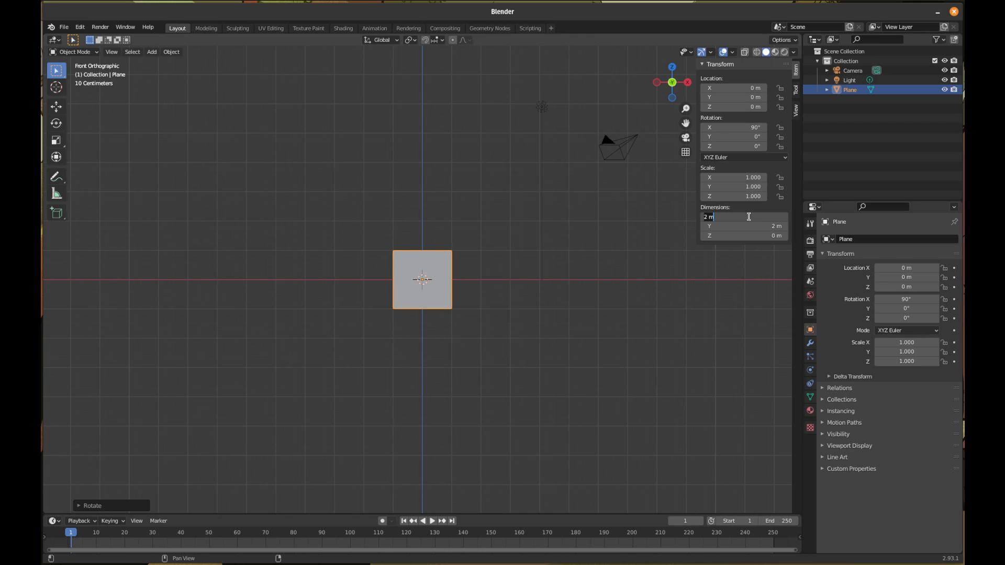
pyautogui.write('12')
pyautogui.write(' m')
pyautogui.press('Tab')
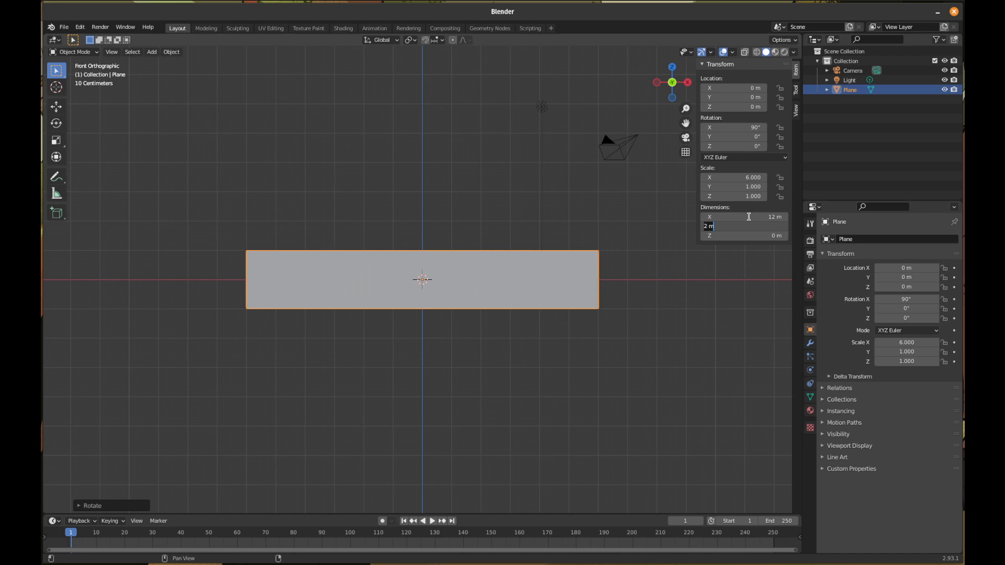
pyautogui.write('4.8')
pyautogui.press('Return')
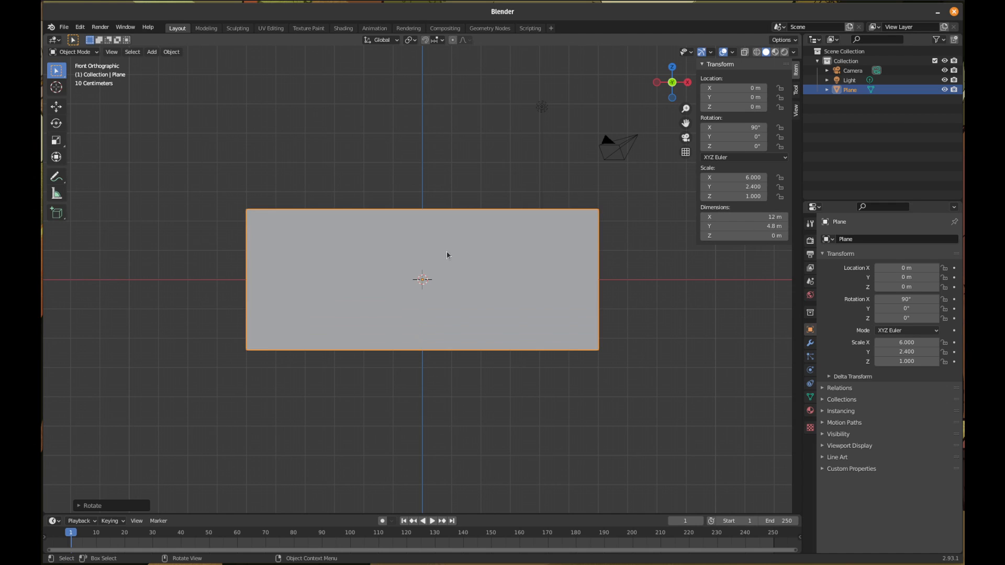
# - Duplicate the plane in place and set the copy's X dimension to 20.48 m
pyautogui.hotkey('shift', 'd')
pyautogui.rightClick(449, 320)
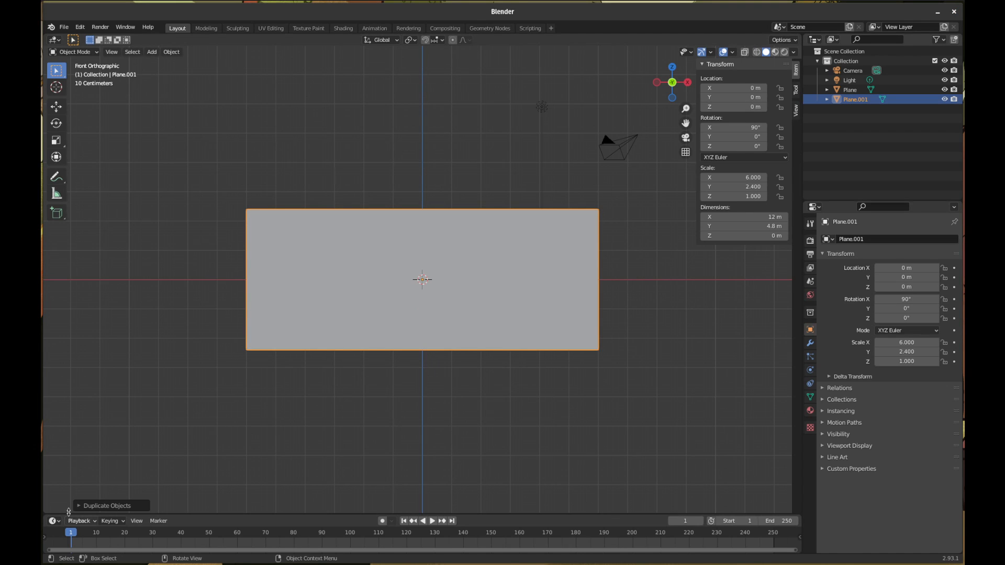
pyautogui.click(759, 215)
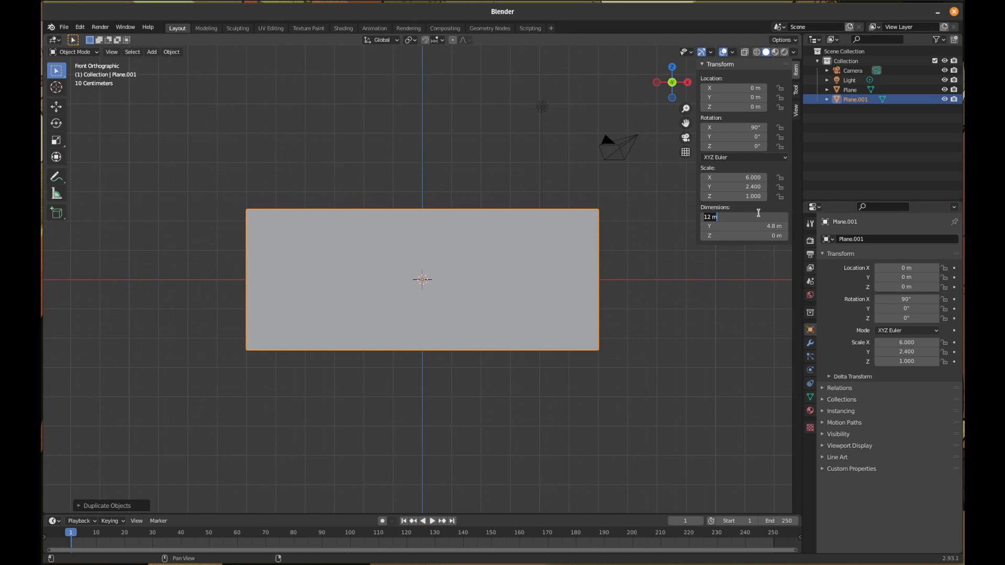
pyautogui.write('2048')
pyautogui.press('Tab')
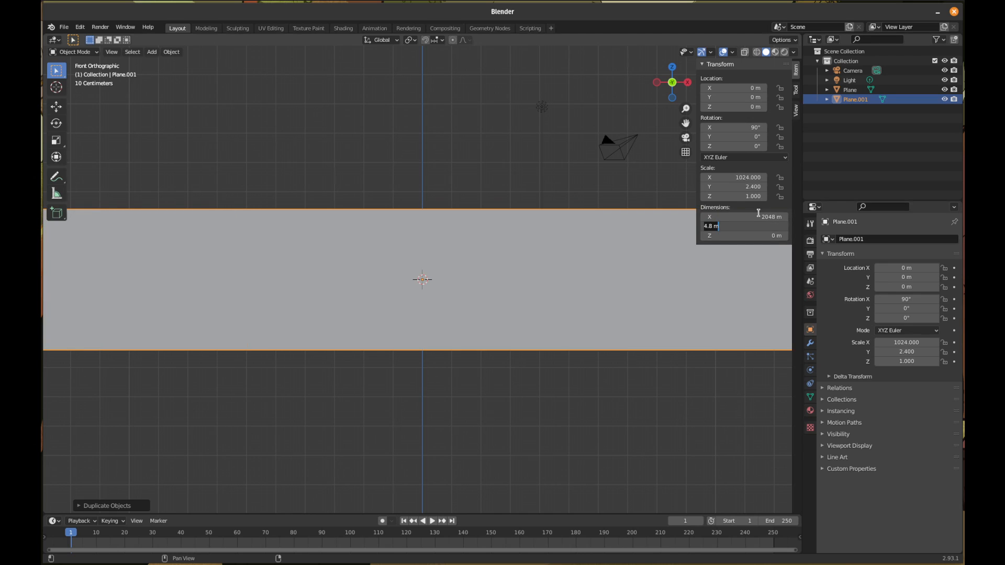
pyautogui.hotkey('shift', 'Tab')
pyautogui.write('20.48')
pyautogui.press('Tab')
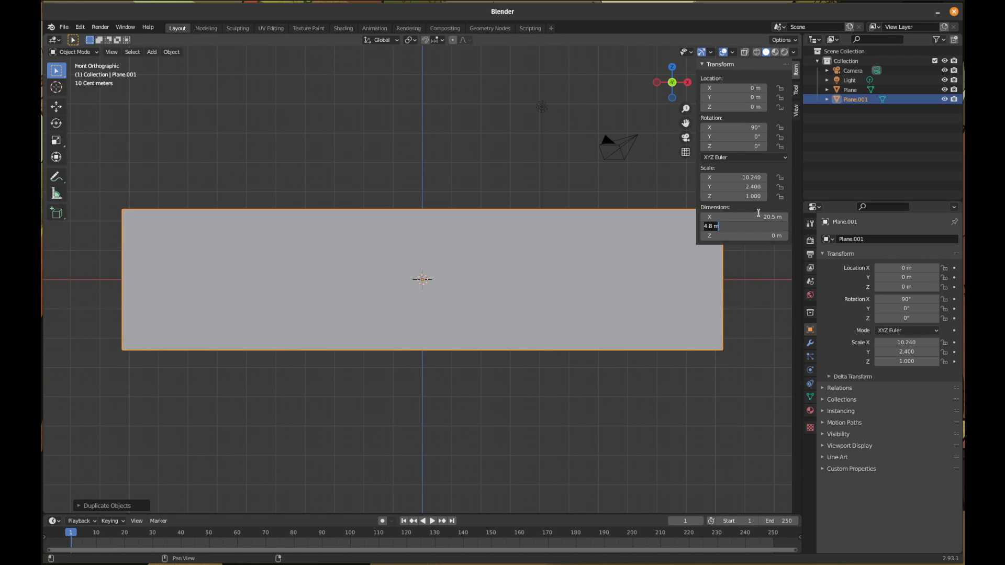
# - Set the duplicated plane's Y dimension to 11.52 m
pyautogui.write('1152')
pyautogui.press('Return')
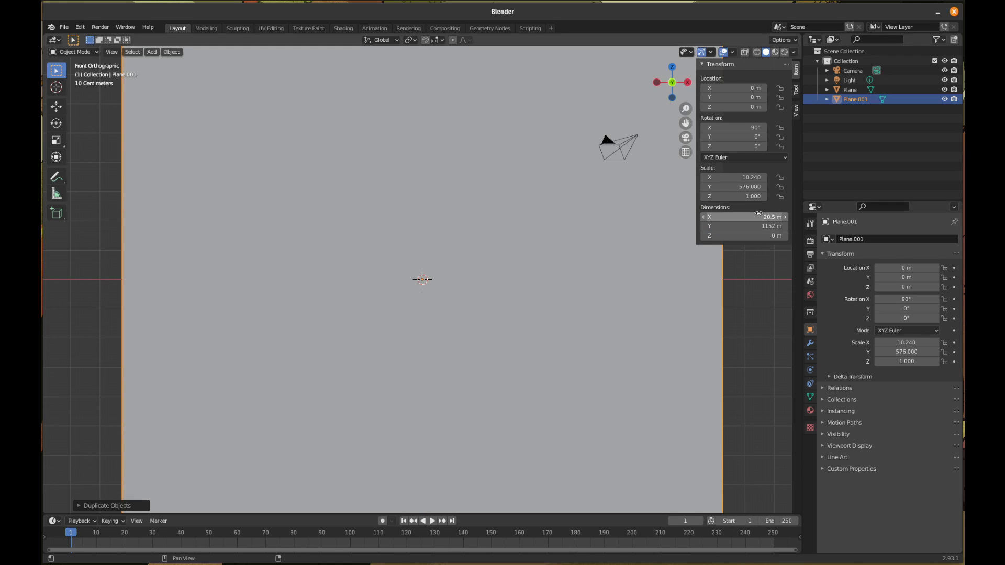
pyautogui.scroll(-4, 457, 277)
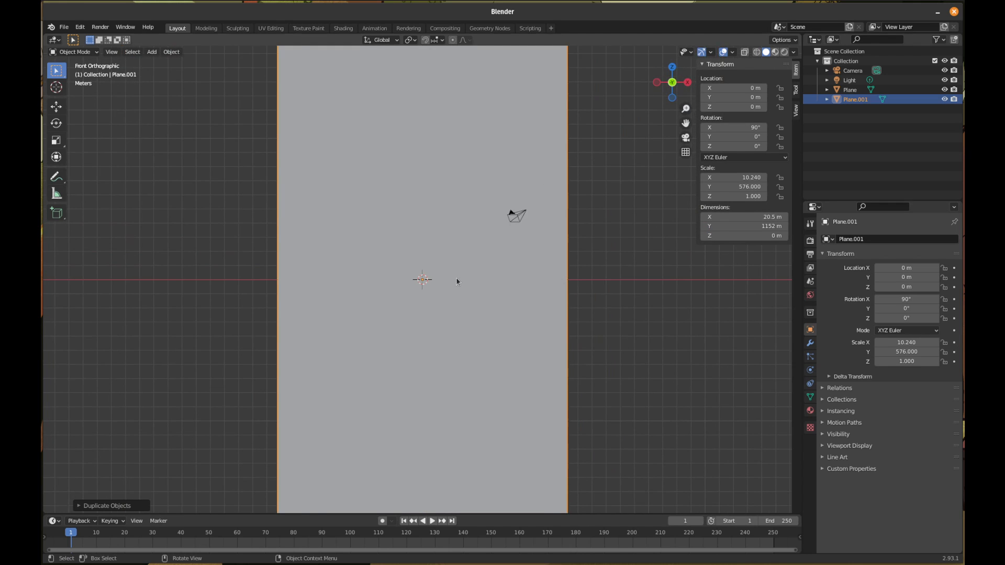
pyautogui.scroll(-2, 457, 281)
pyautogui.click(733, 227)
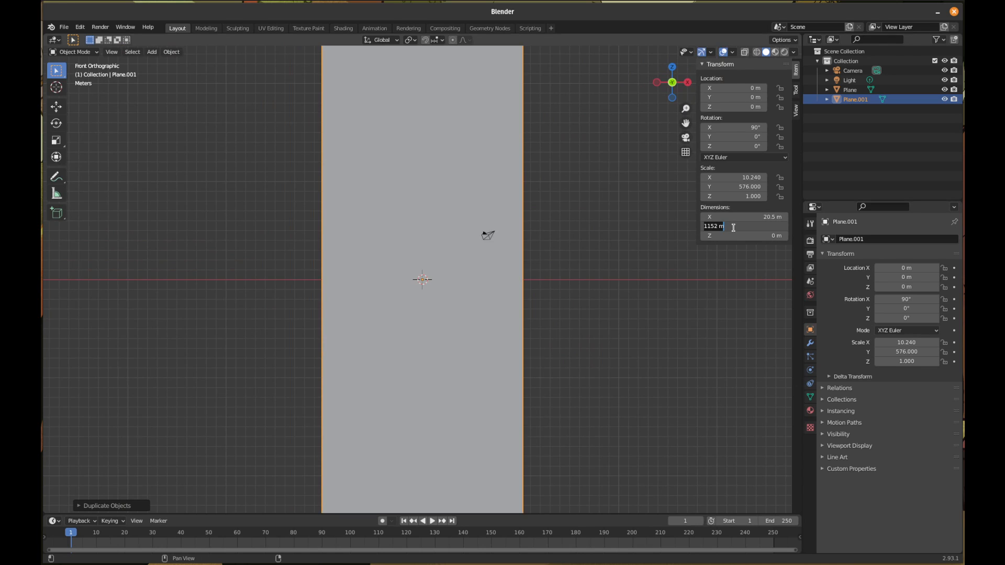
pyautogui.write('11.52')
pyautogui.press('Return')
pyautogui.scroll(3, 433, 320)
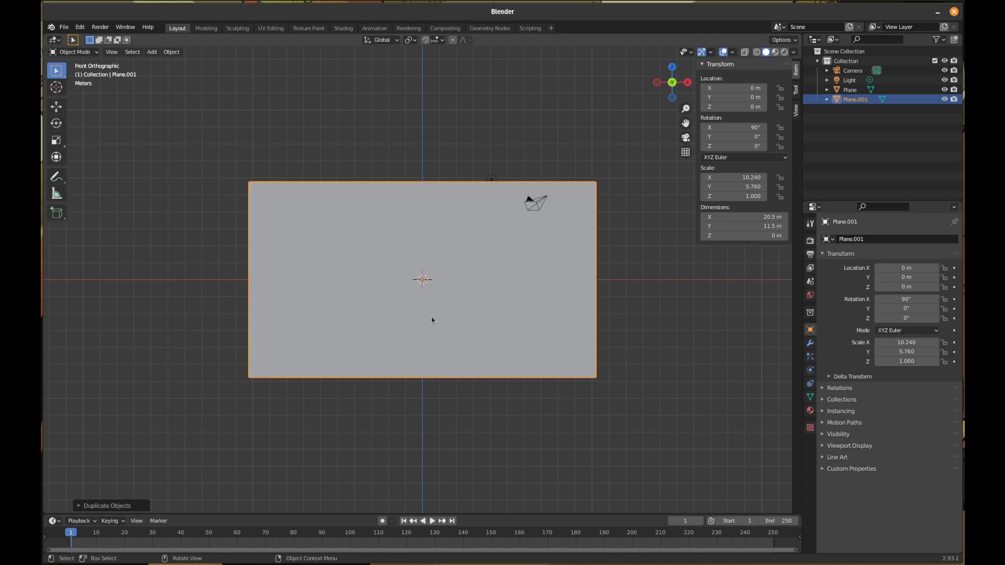
# - Scale the original plane up uniformly by about 1.91, to about 23 m by 9.19 m, extending past both sides of the larger copy
pyautogui.click(855, 92)
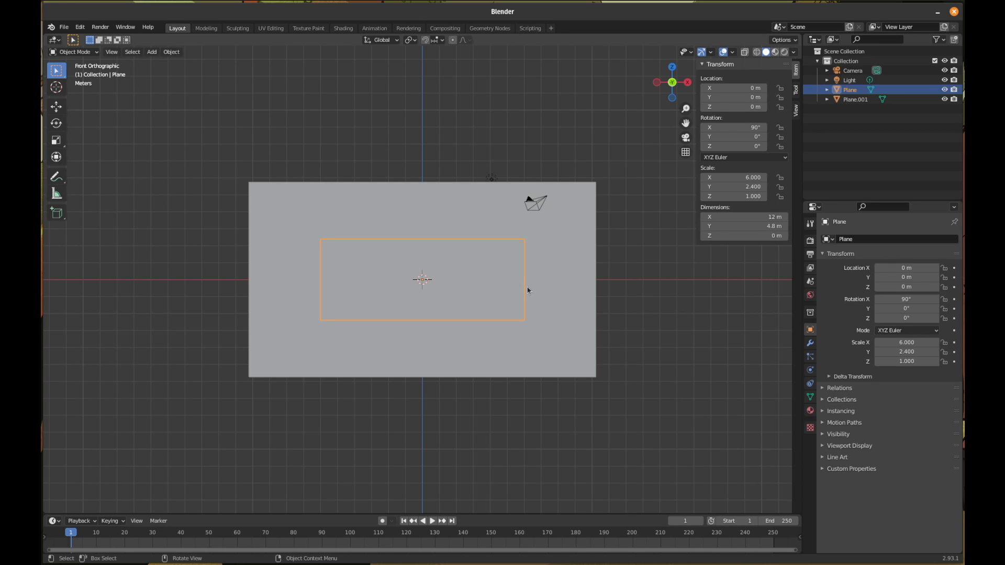
pyautogui.press('s')
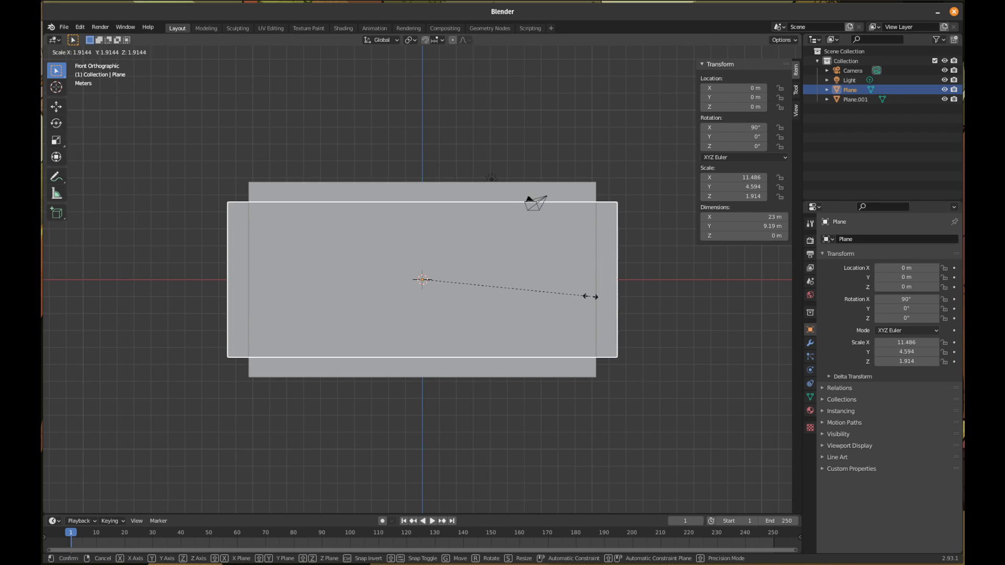
pyautogui.click(591, 298)
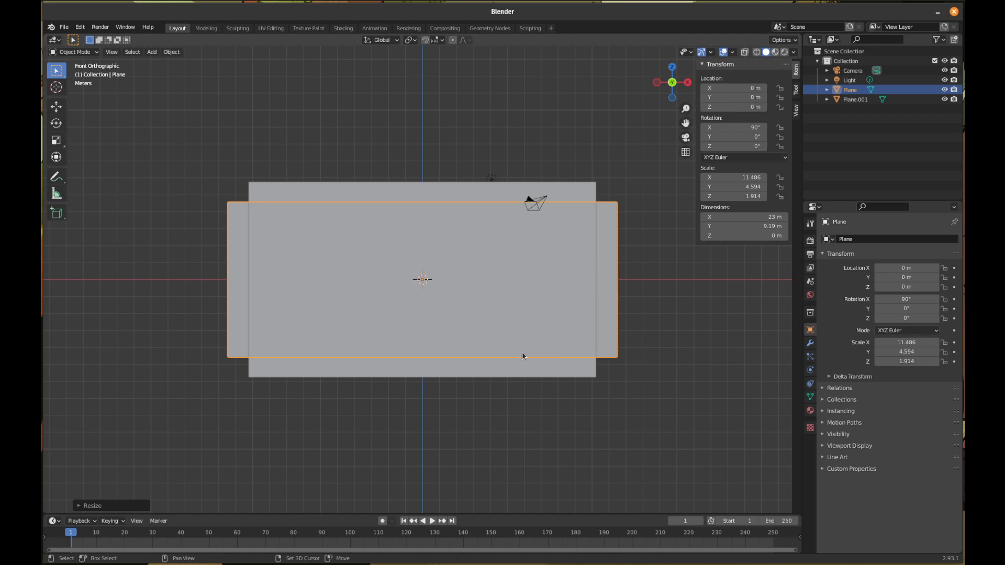
# - Duplicate the wide plane to X -5 m, Z 9 m and set the copy's X and Y dimensions to 2 m each
pyautogui.hotkey('shift', 'd')
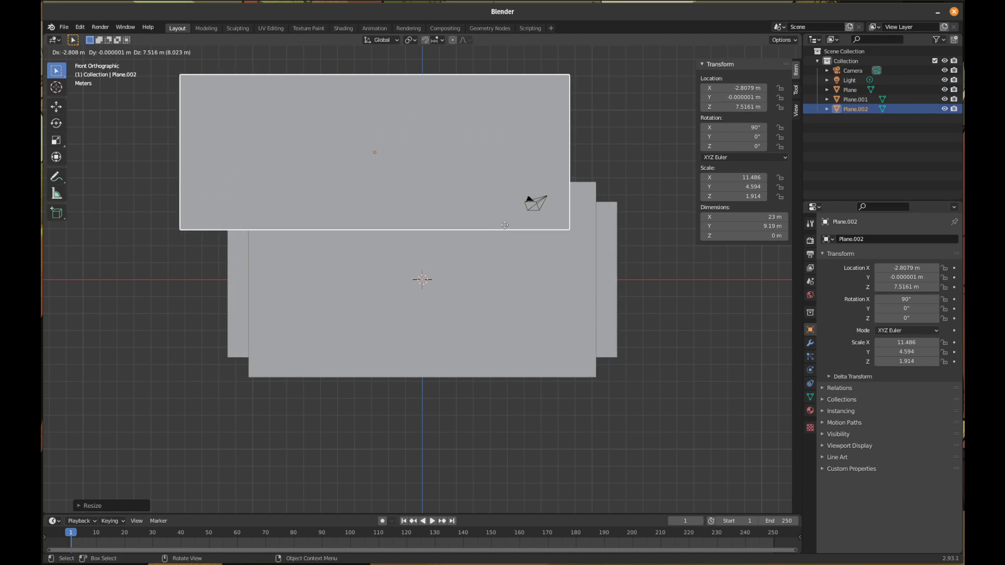
pyautogui.keyDown('ctrl'); pyautogui.click(471, 198); pyautogui.keyUp('ctrl')
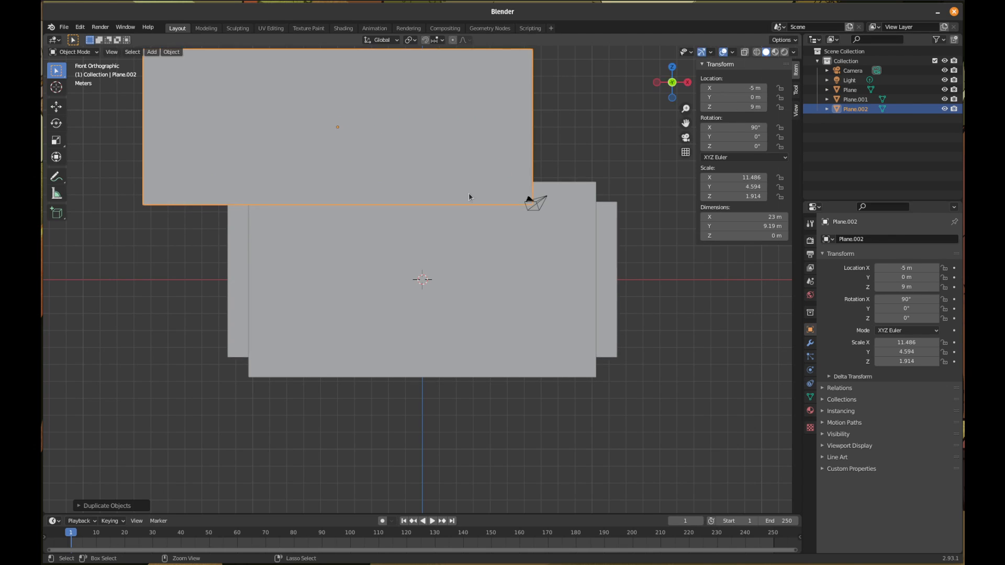
pyautogui.click(748, 216)
pyautogui.write('2')
pyautogui.press('Tab')
pyautogui.write('2')
pyautogui.press('Return')
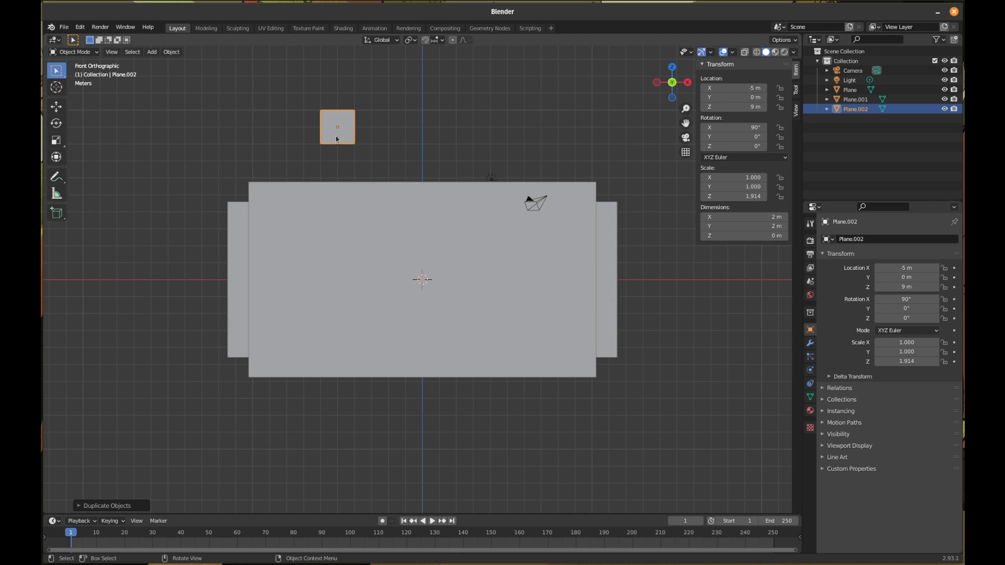
# - Duplicate the 2 m square to X -2 m, Z 9 m and enter Edit Mode on the copy
pyautogui.hotkey('shift', 'd')
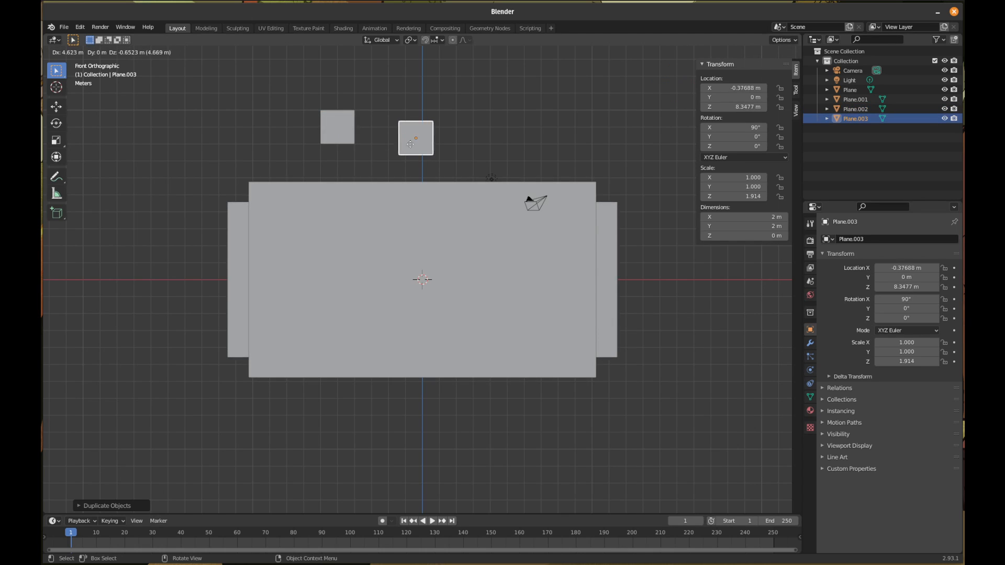
pyautogui.click(394, 136)
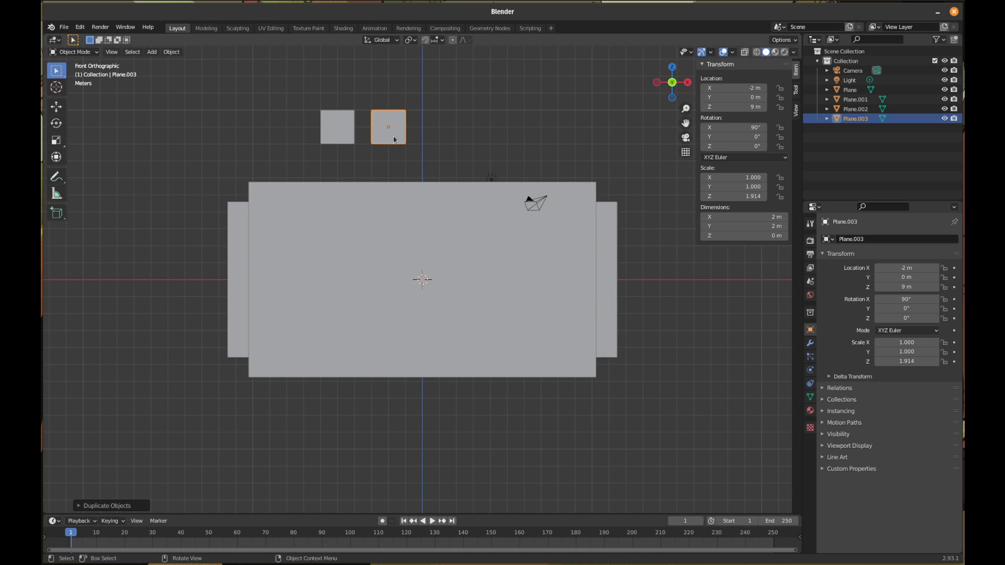
pyautogui.press('Tab')
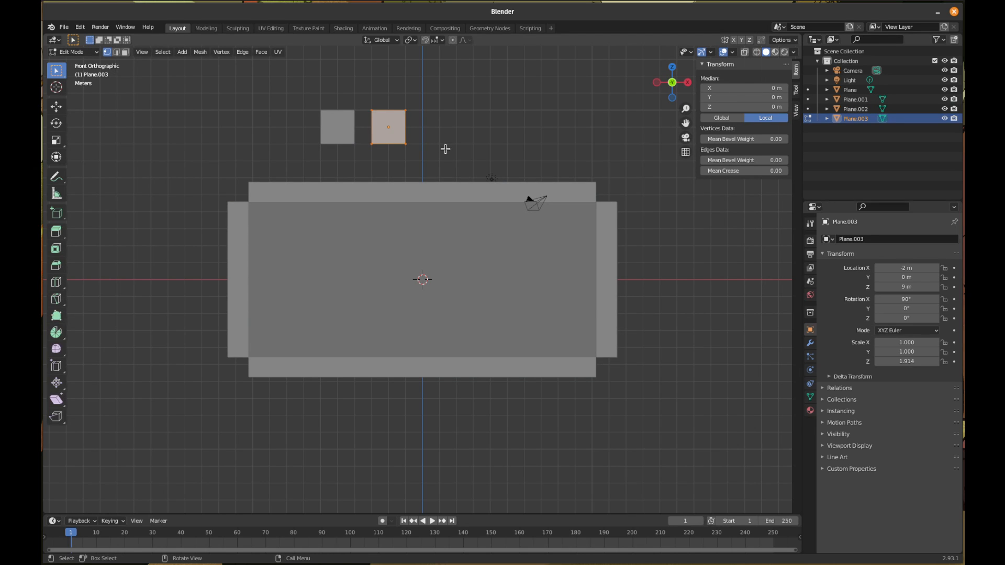
# - Delete the square's geometry inside the copied object and add a circle mesh in its place
pyautogui.press('x')
pyautogui.click(447, 151)
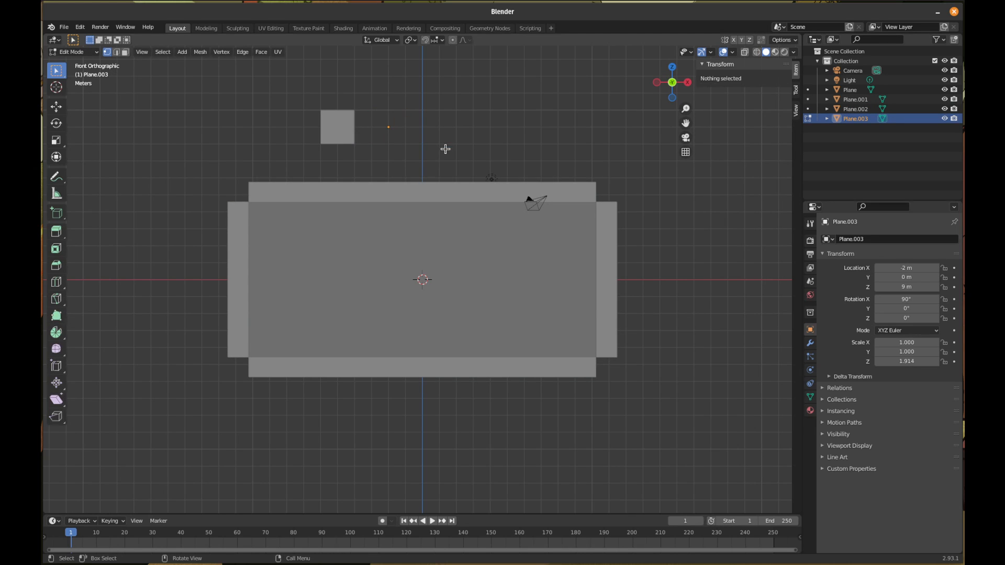
pyautogui.press('F3')
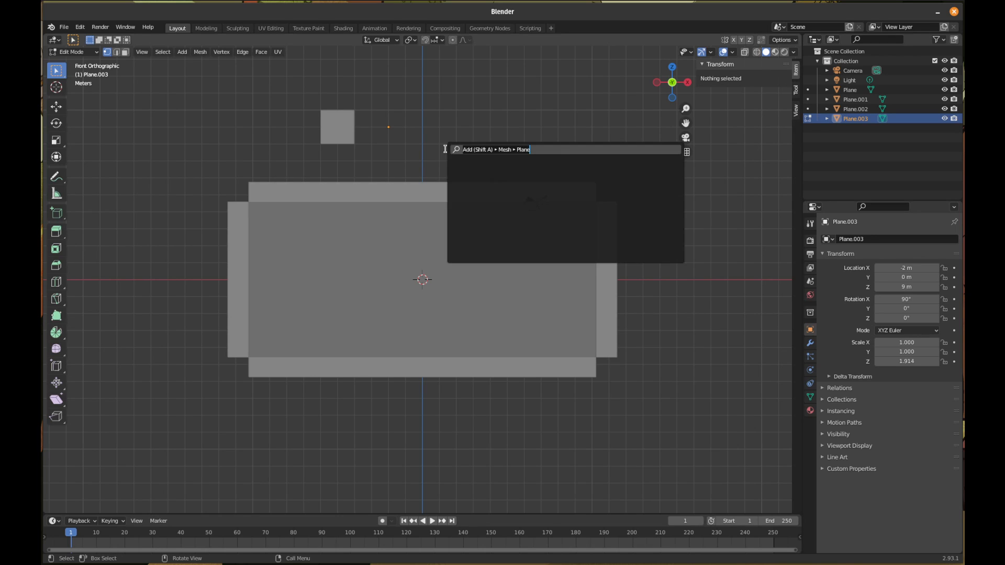
pyautogui.write('circ')
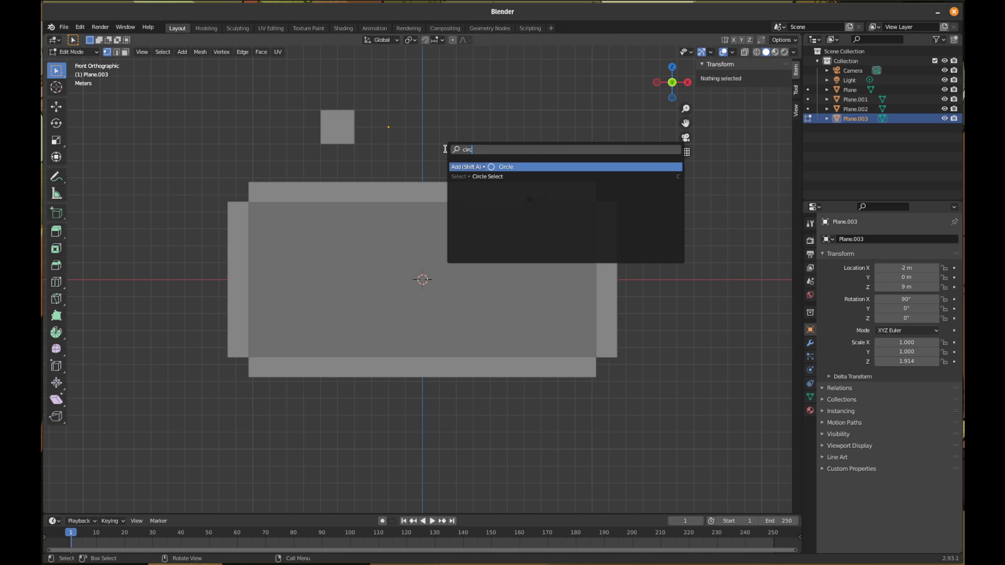
pyautogui.press('Return')
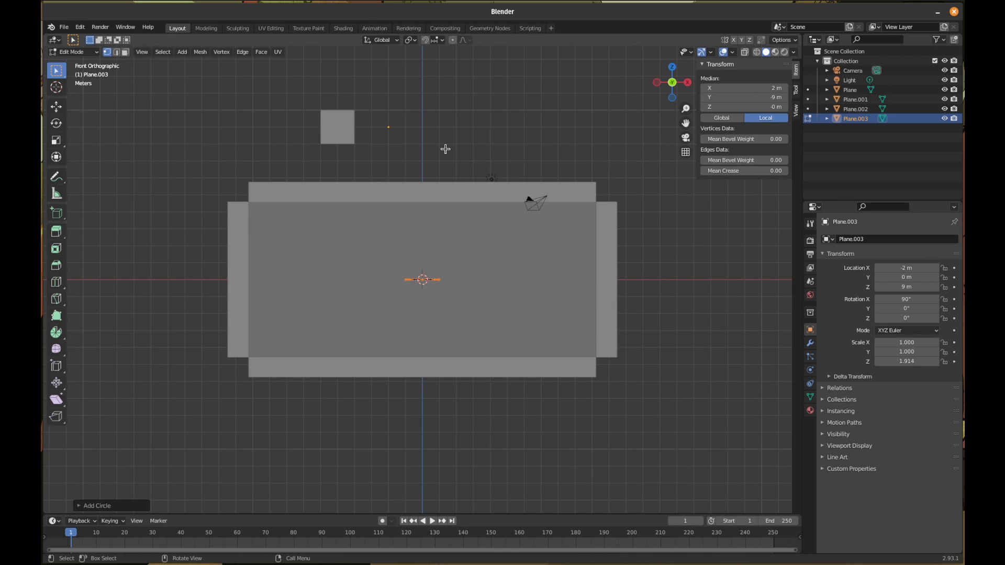
# - Set the new circle's fill type to Triangle Fan and its vertex count to 256
pyautogui.click(98, 506)
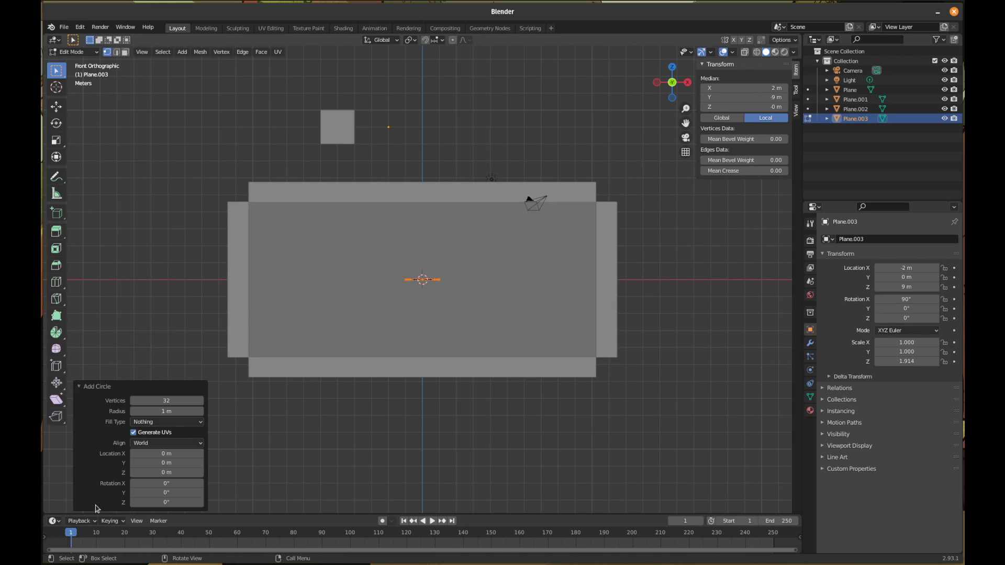
pyautogui.click(165, 423)
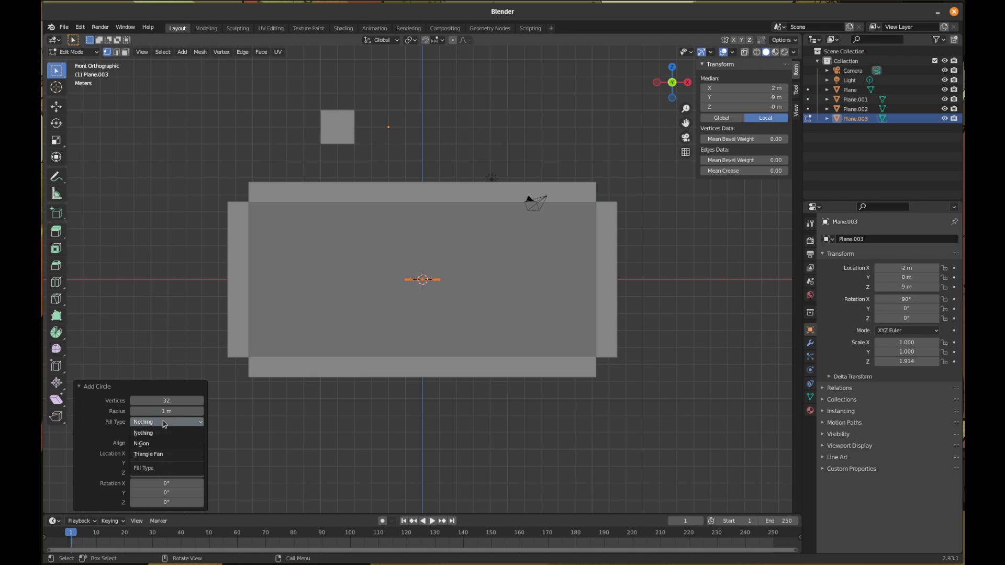
pyautogui.click(160, 455)
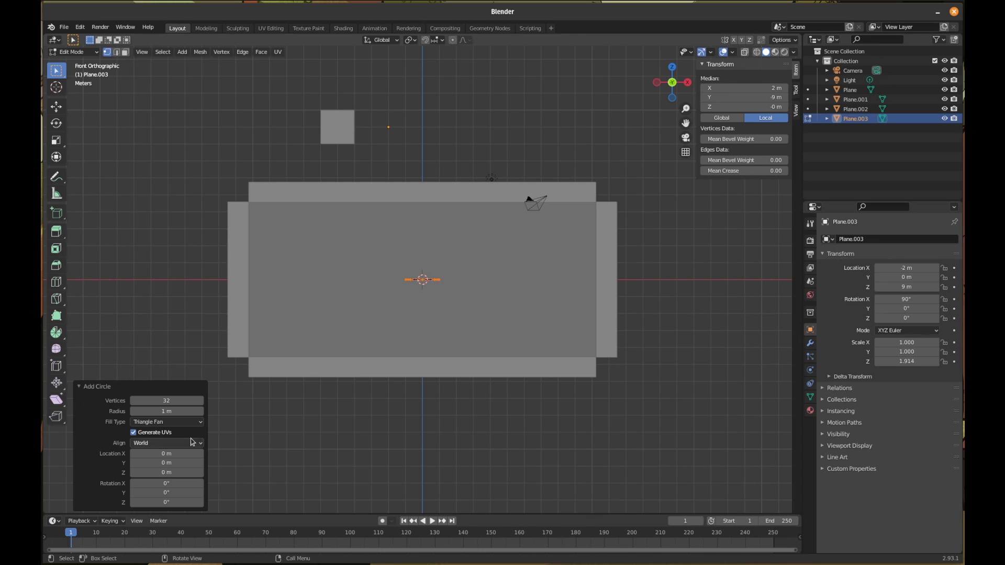
pyautogui.click(200, 401)
pyautogui.click(176, 403)
pyautogui.write('2')
pyautogui.press('Return')
# - Rotate the circle -90° in the right view, move it by X -2 m and Z 9 m in the front view, and return to Object Mode
pyautogui.press('KP_3')
pyautogui.press('r')
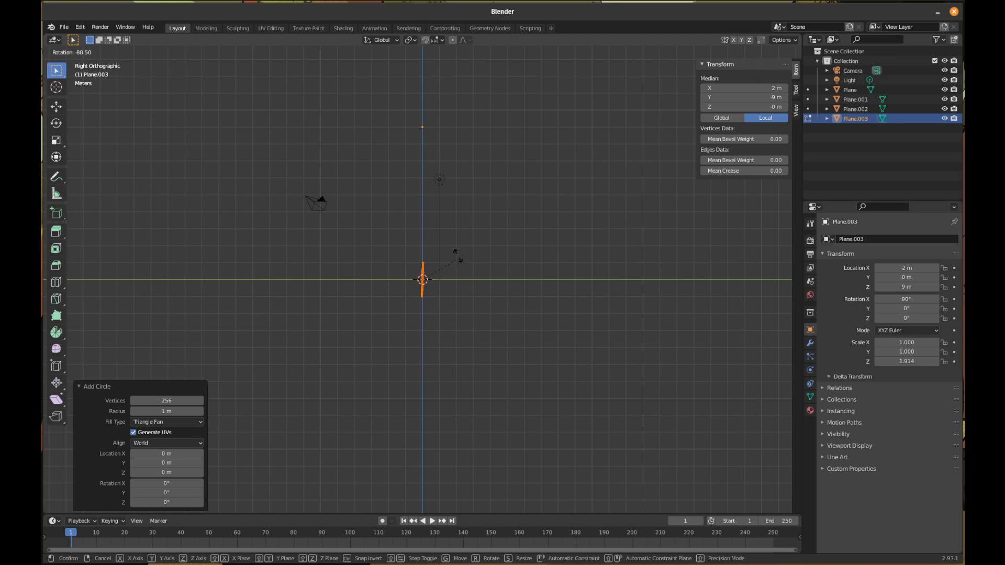
pyautogui.click(457, 259)
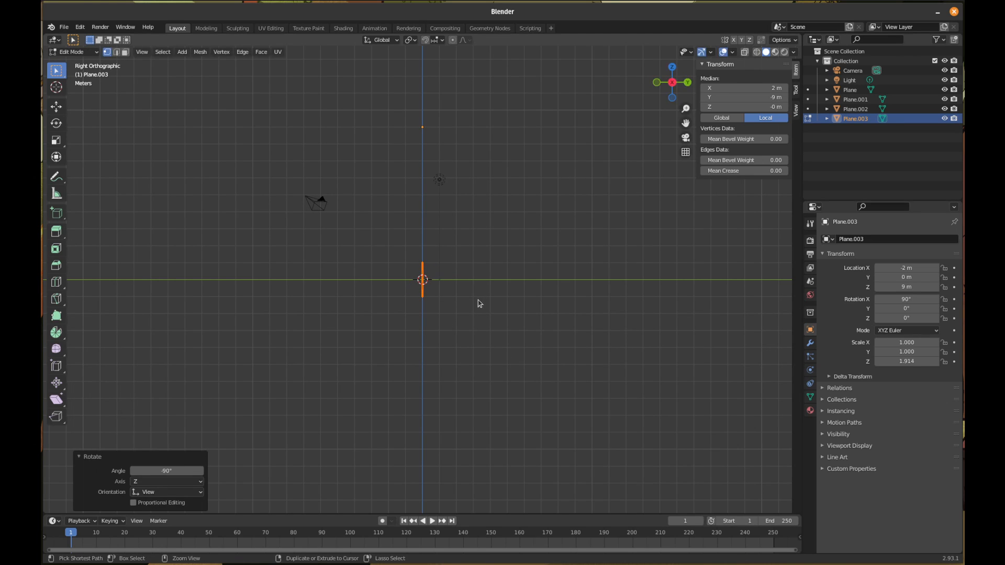
pyautogui.press('KP_1')
pyautogui.press('g')
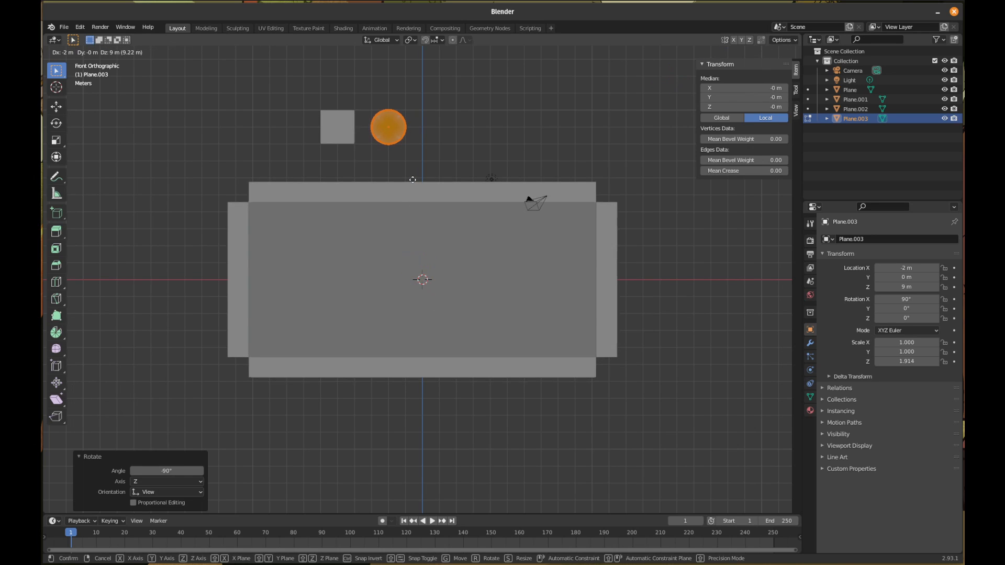
pyautogui.click(413, 182)
pyautogui.press('Tab')
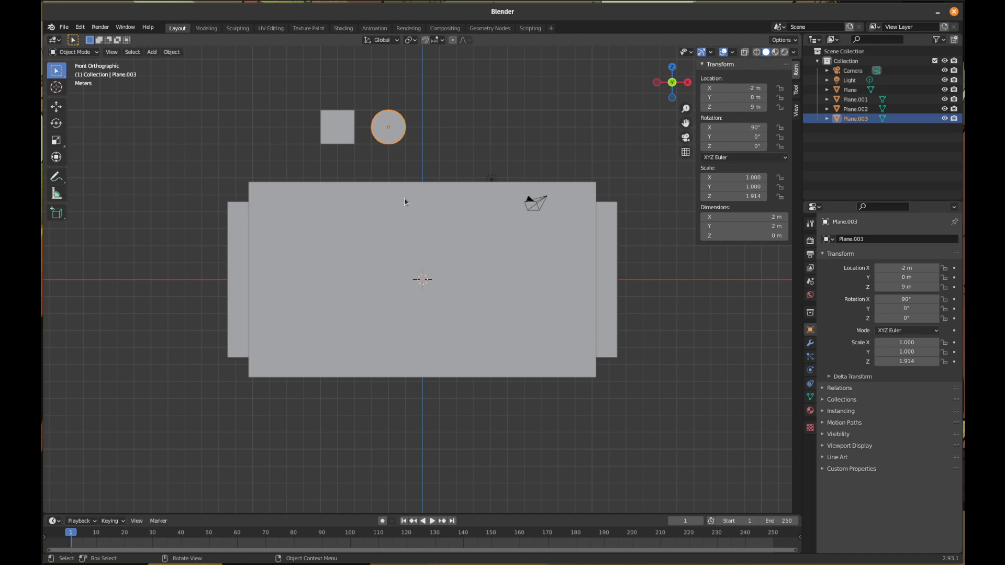
# - Switch to the Shading workspace in front view and create a new material for the widest plane
pyautogui.click(349, 121)
pyautogui.click(388, 128)
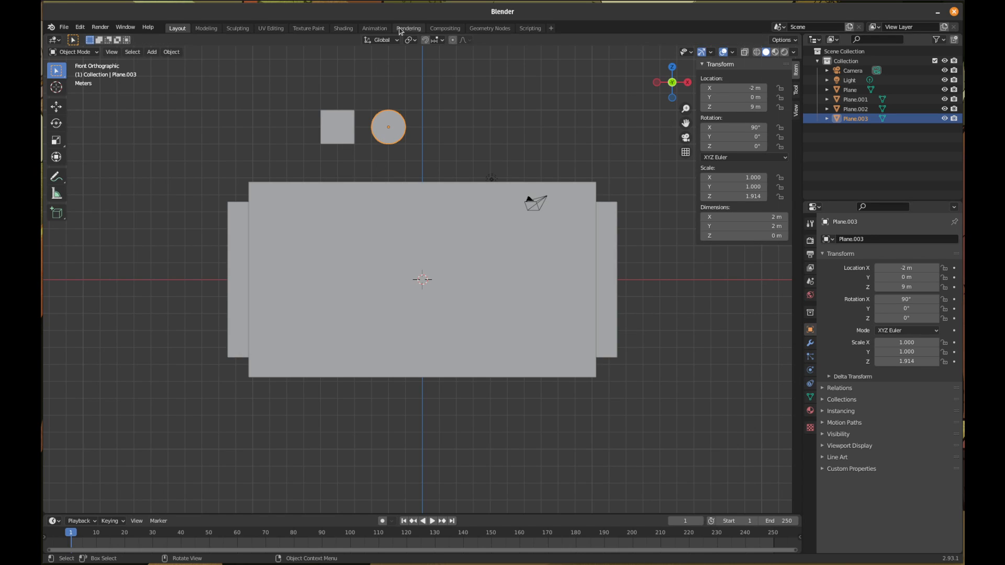
pyautogui.click(343, 28)
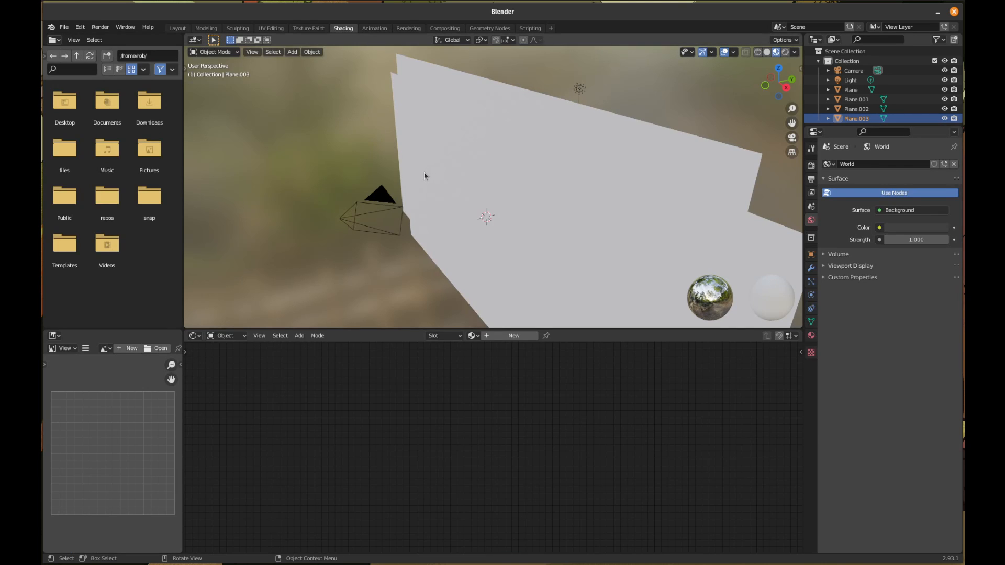
pyautogui.press('KP_1')
pyautogui.scroll(-3, 434, 190)
pyautogui.scroll(1, 433, 206)
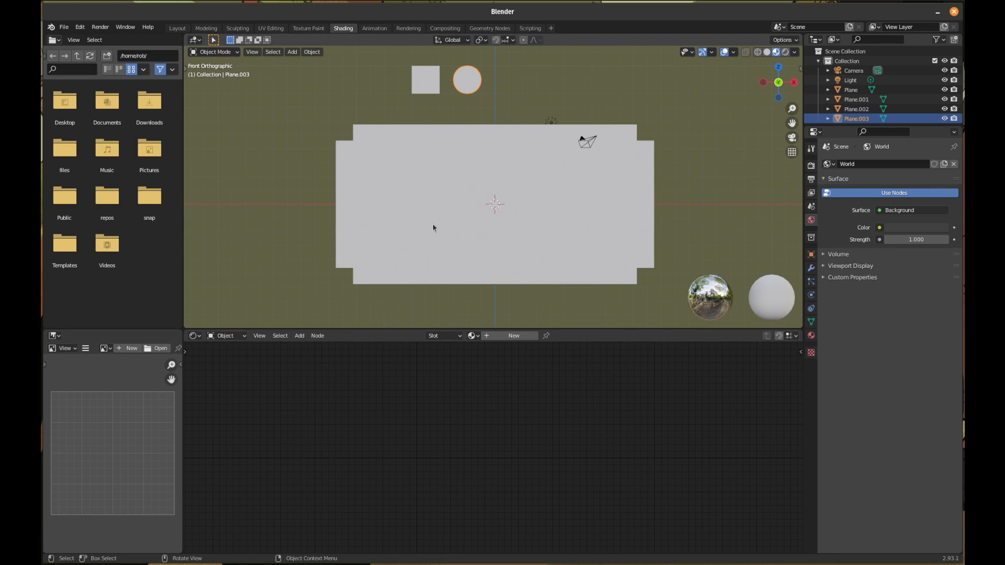
pyautogui.click(433, 228)
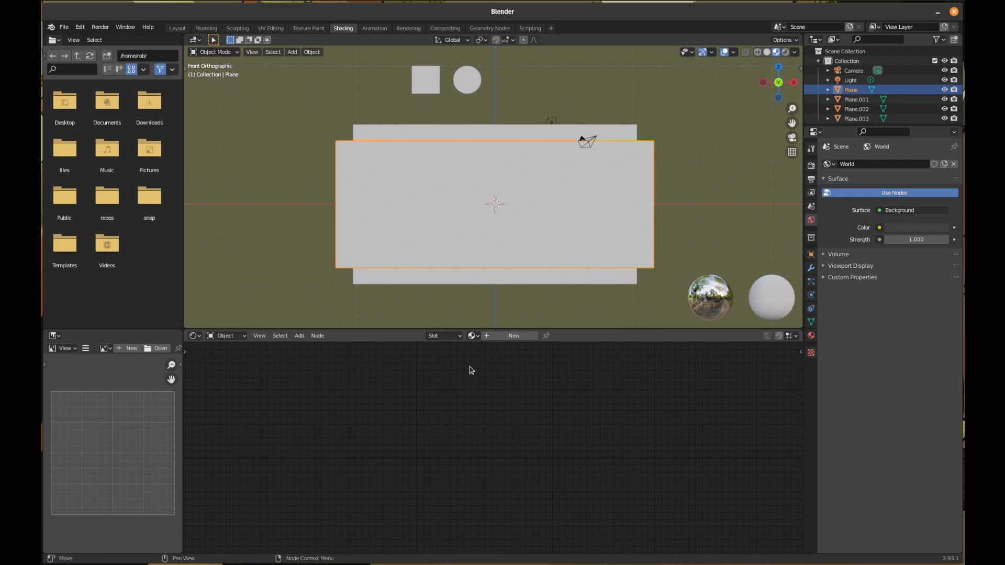
pyautogui.click(505, 336)
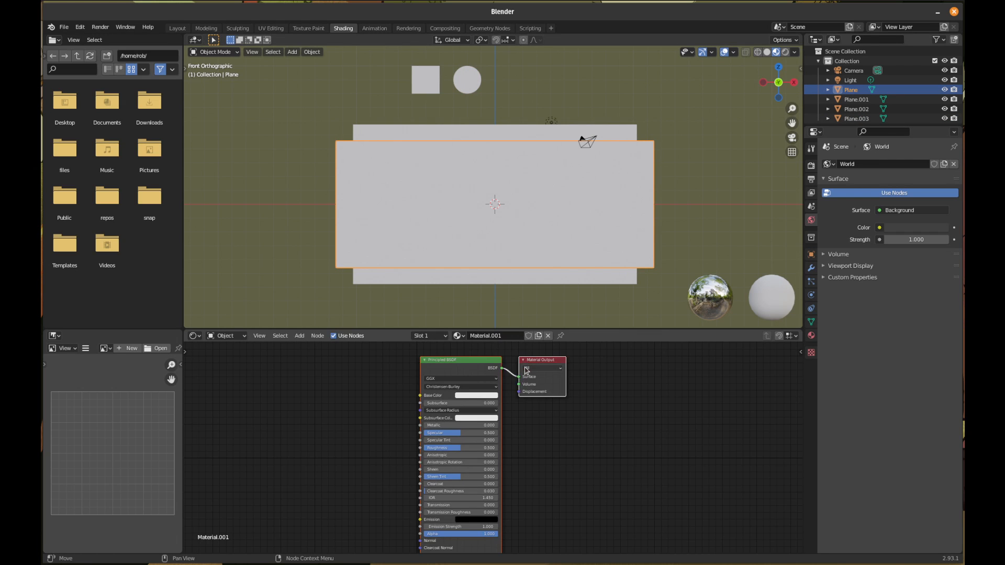
# - Assign the existing Material.001 to the taller large plane, the circle and the small square
pyautogui.click(551, 280)
pyautogui.click(473, 335)
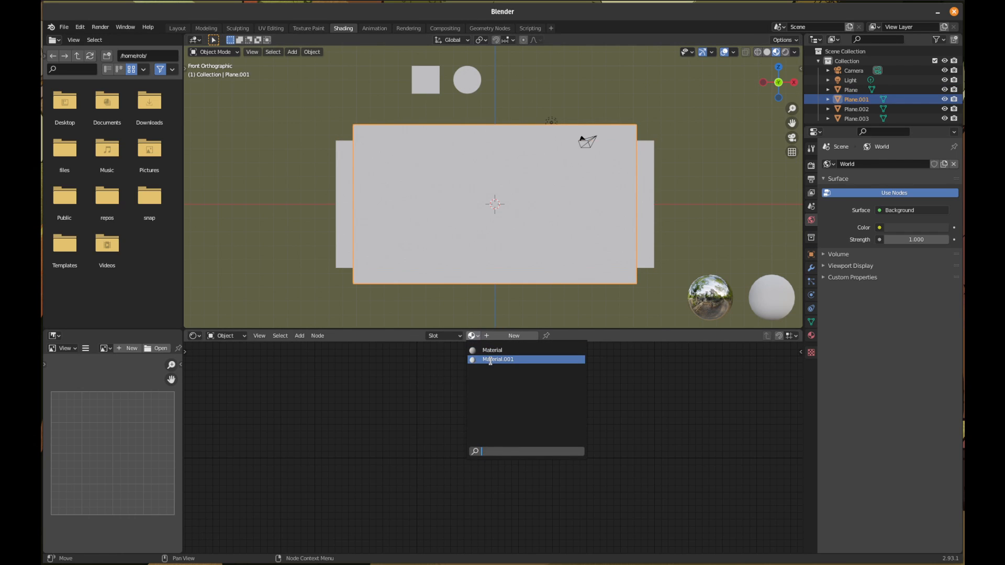
pyautogui.click(490, 361)
pyautogui.click(474, 81)
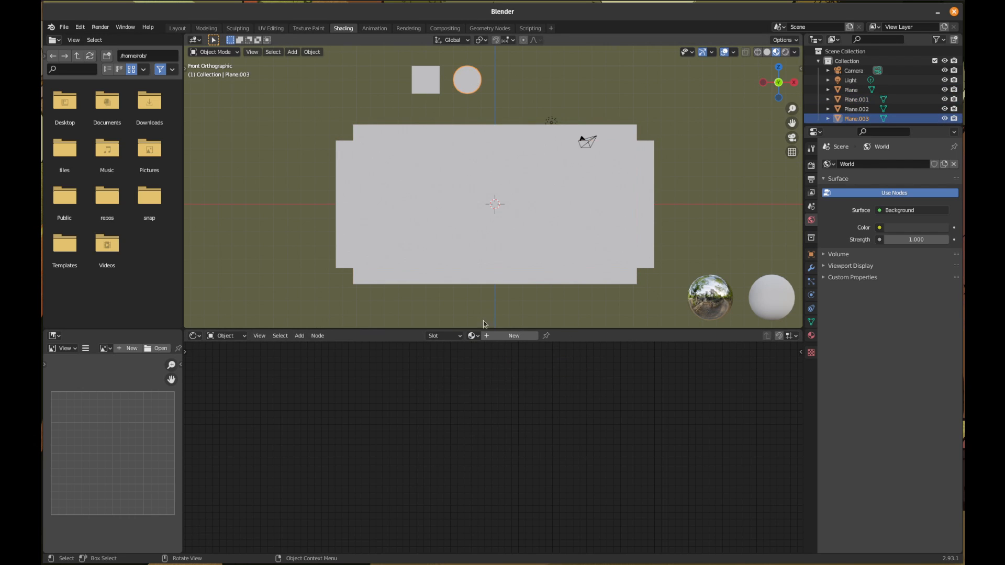
pyautogui.click(473, 336)
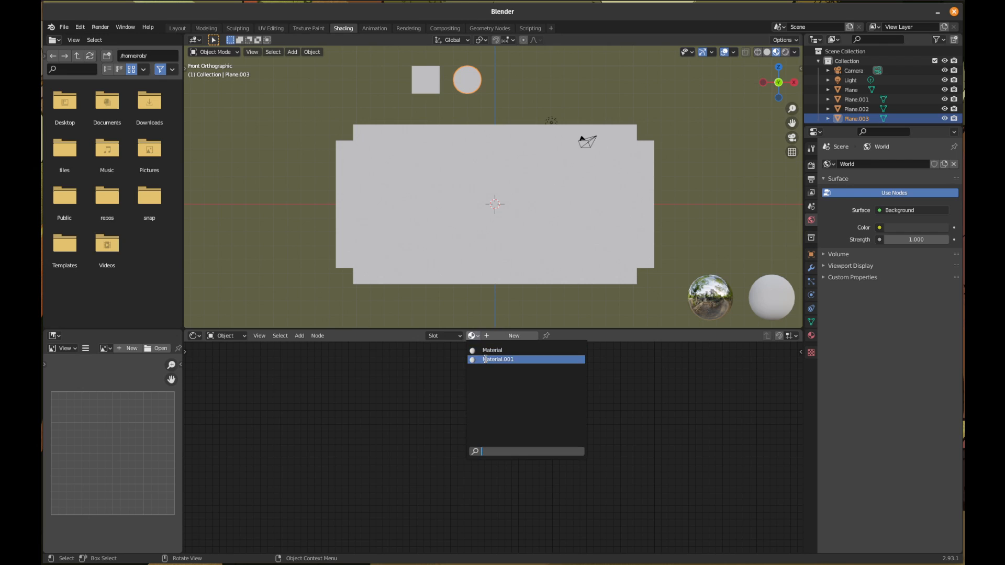
pyautogui.click(486, 360)
pyautogui.click(424, 69)
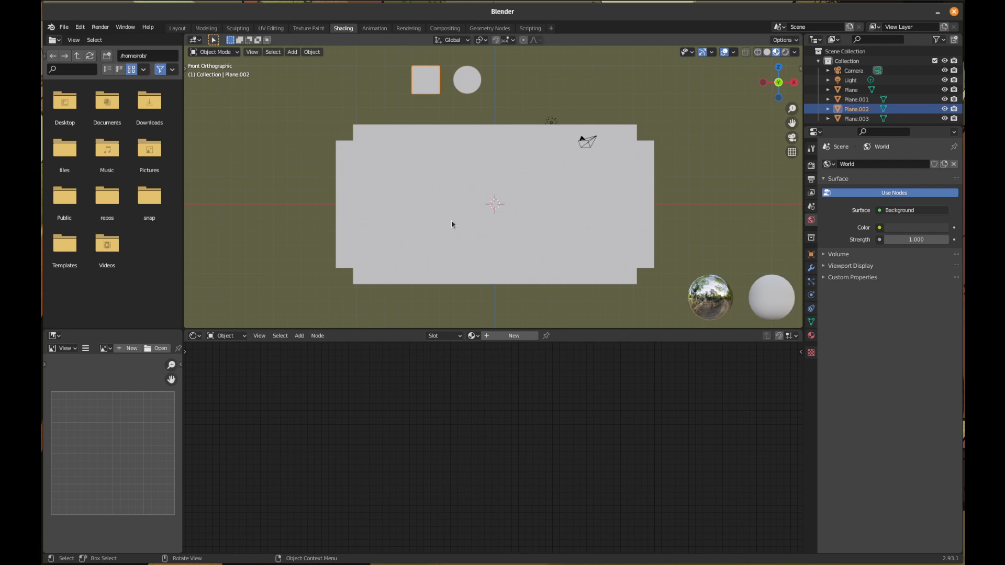
pyautogui.click(473, 335)
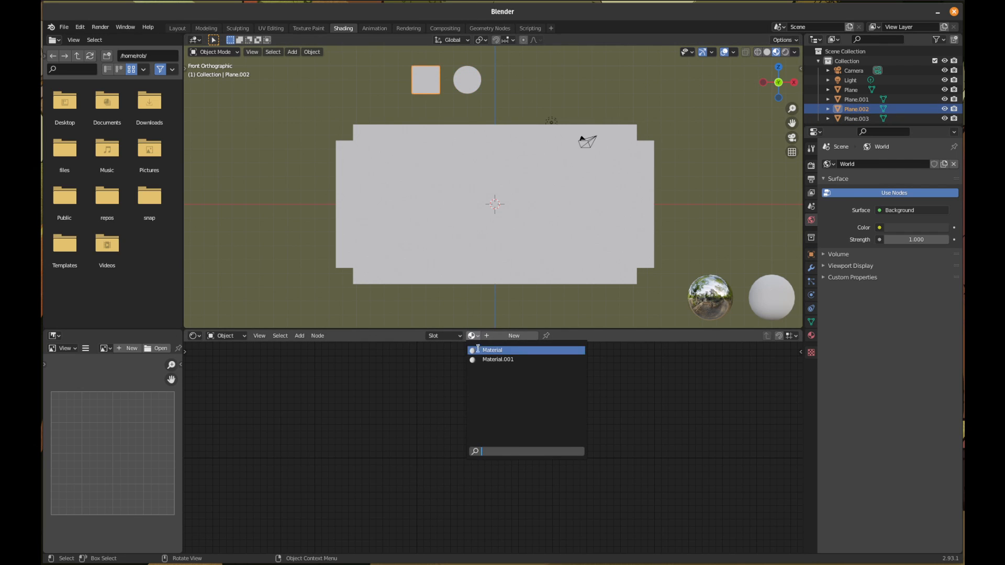
pyautogui.click(489, 360)
# - Change the base color of the widest plane's Material.001 to a medium blue
pyautogui.click(406, 207)
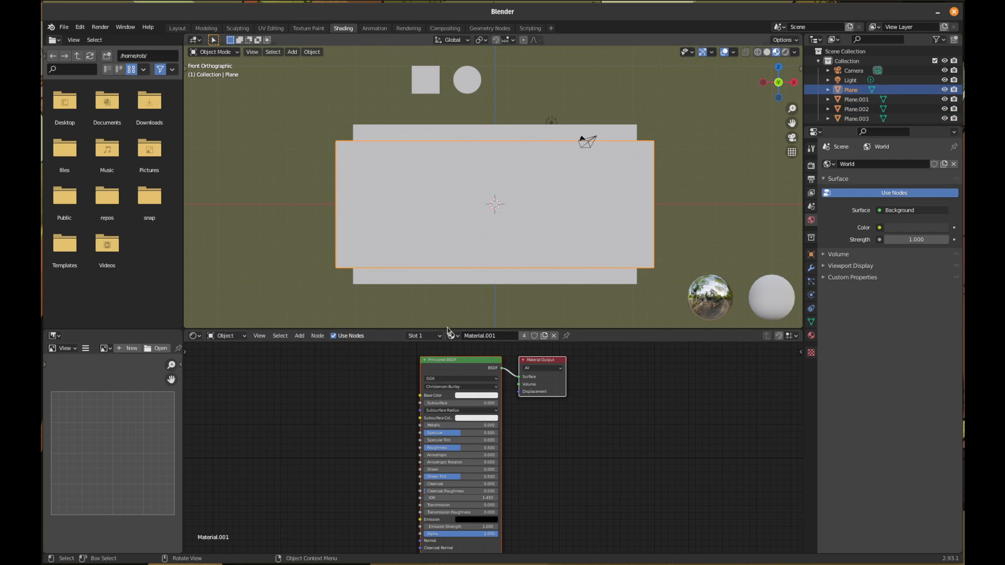
pyautogui.click(481, 394)
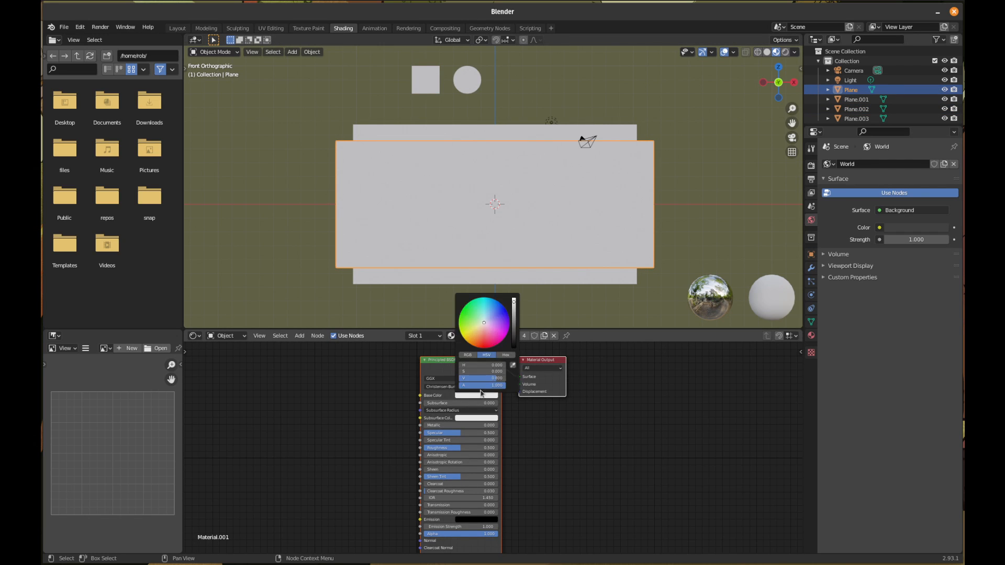
pyautogui.click(496, 313)
pyautogui.moveTo(497, 314); pyautogui.dragTo(496, 312)
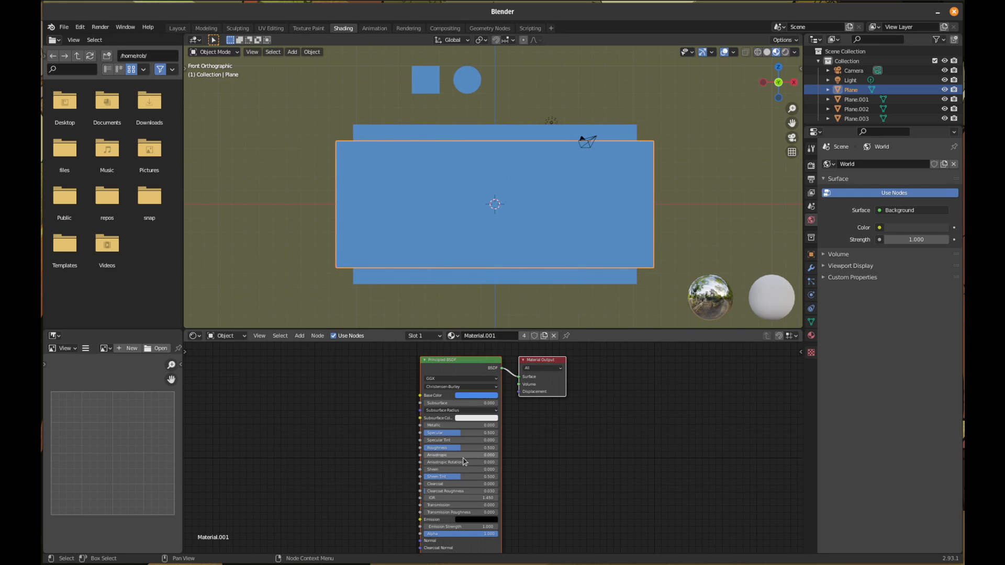
# - Join the file browser area into the 3D viewport so the viewport spans its space
pyautogui.moveTo(545, 448); pyautogui.dragTo(626, 449, button='middle')
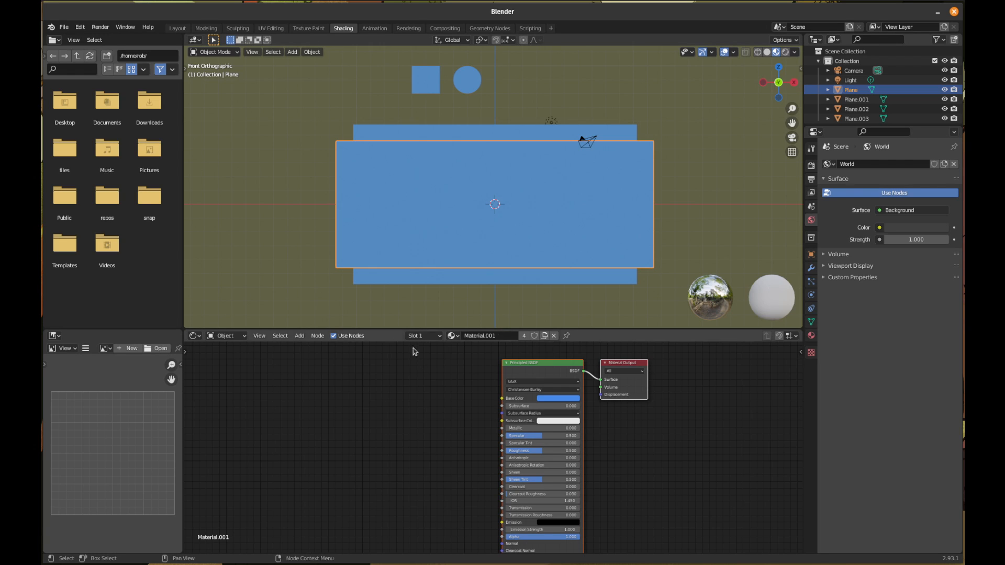
pyautogui.rightClick(182, 251)
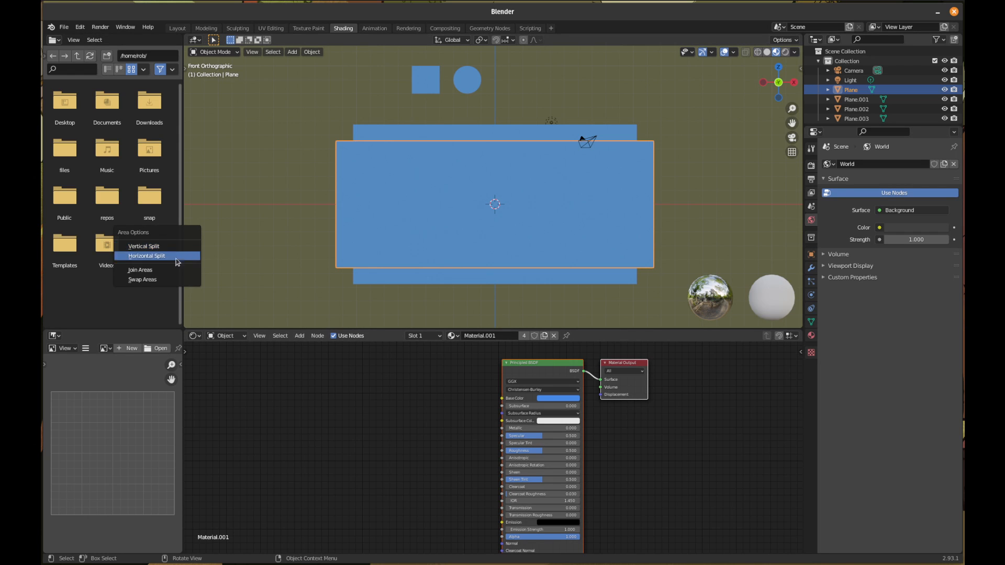
pyautogui.click(141, 270)
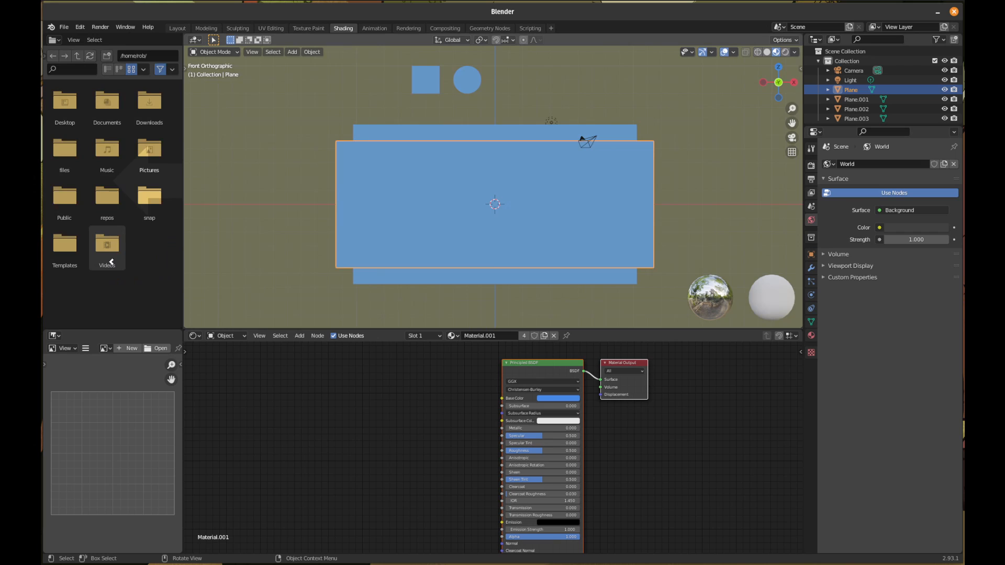
pyautogui.click(118, 271)
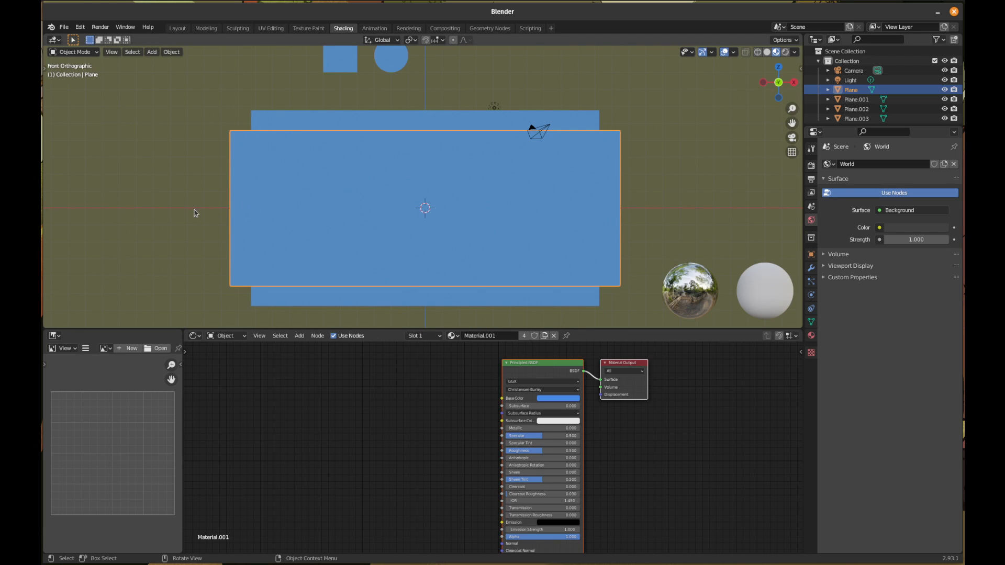
pyautogui.keyDown('shift'); pyautogui.moveTo(481, 212); pyautogui.dragTo(476, 224, button='middle'); pyautogui.keyUp('shift')
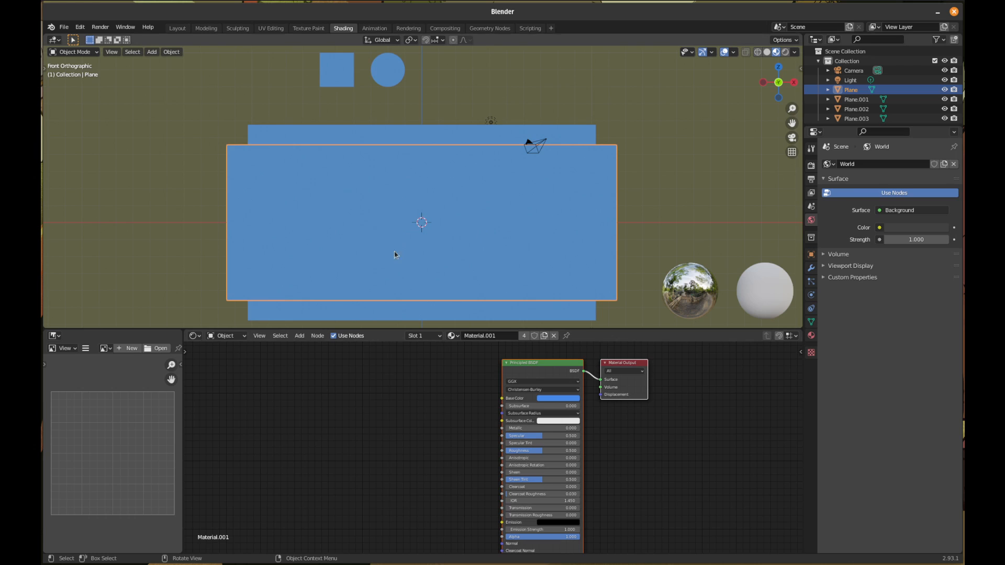
pyautogui.click(301, 337)
pyautogui.moveTo(324, 365)
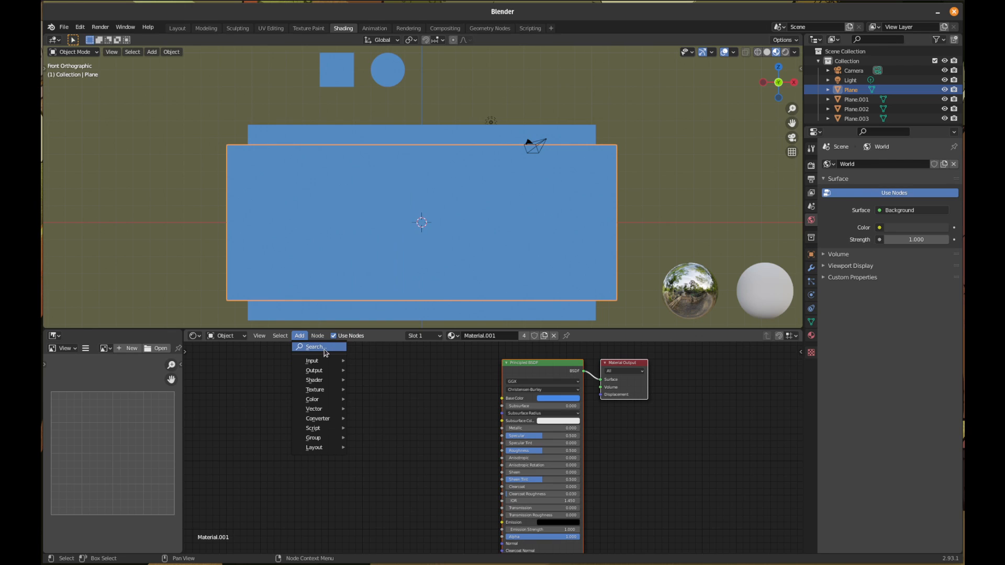
pyautogui.click(324, 350)
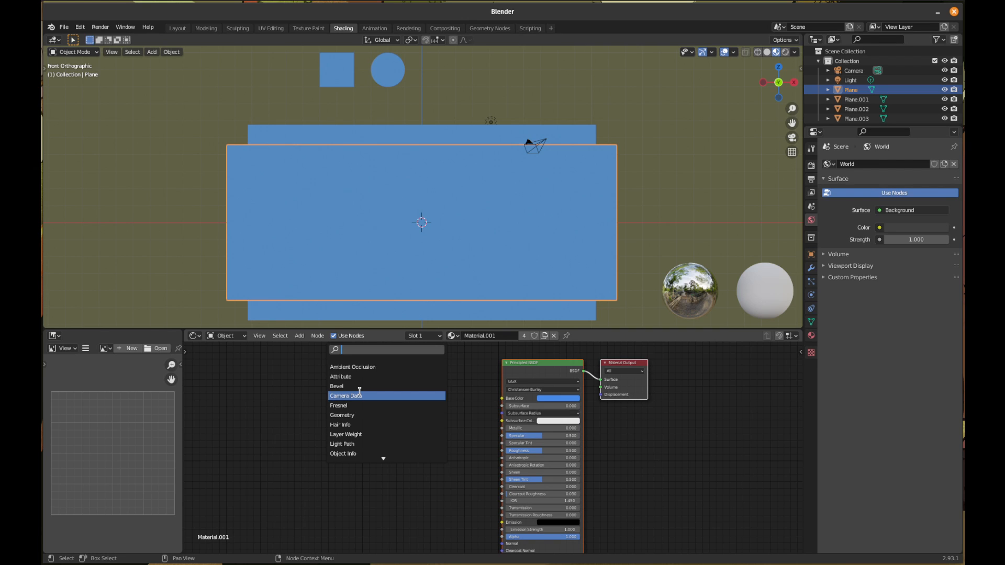
pyautogui.click(313, 338)
# - Add a Texture Coordinate node to Material.001 and place it well before the Principled BSDF node
pyautogui.moveTo(300, 335)
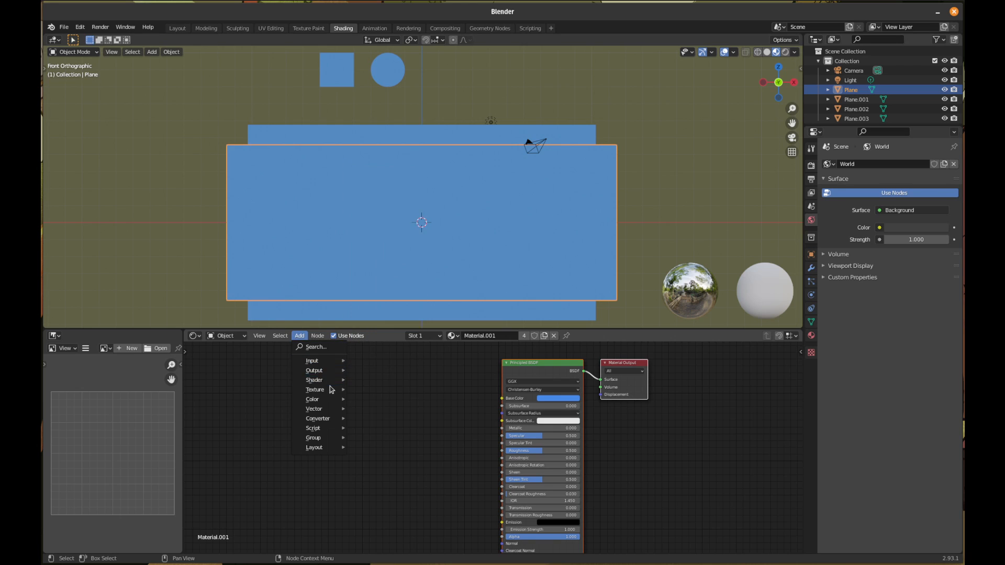
pyautogui.moveTo(333, 366)
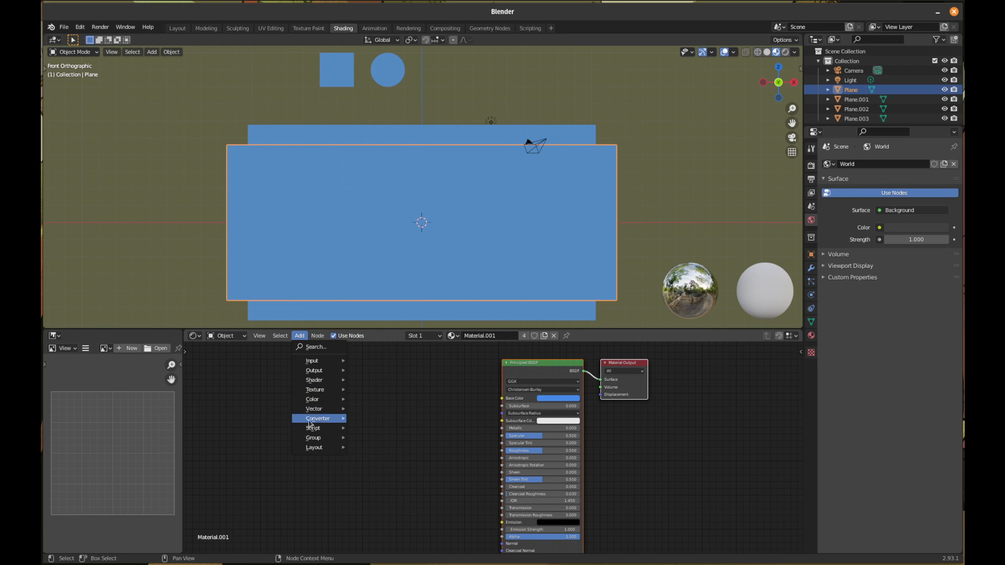
pyautogui.click(317, 347)
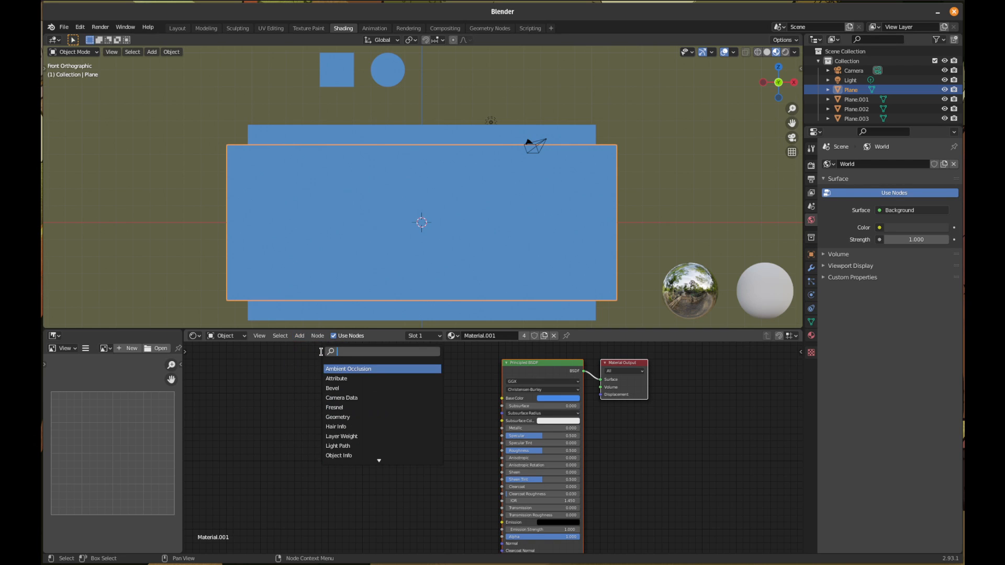
pyautogui.write('tex')
pyautogui.press('BackSpace')
pyautogui.press('BackSpace')
pyautogui.write('coo')
pyautogui.press('Return')
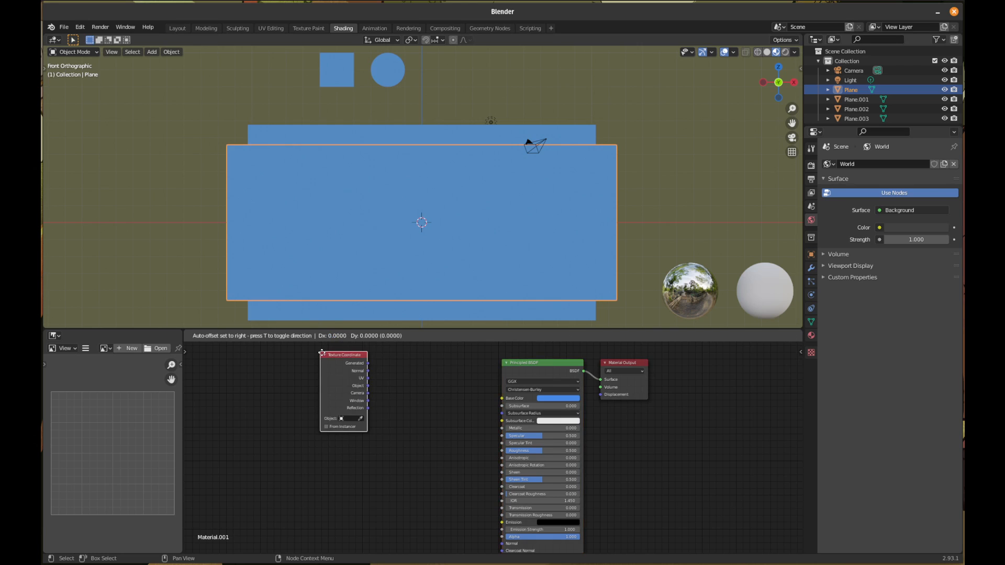
pyautogui.click(262, 400)
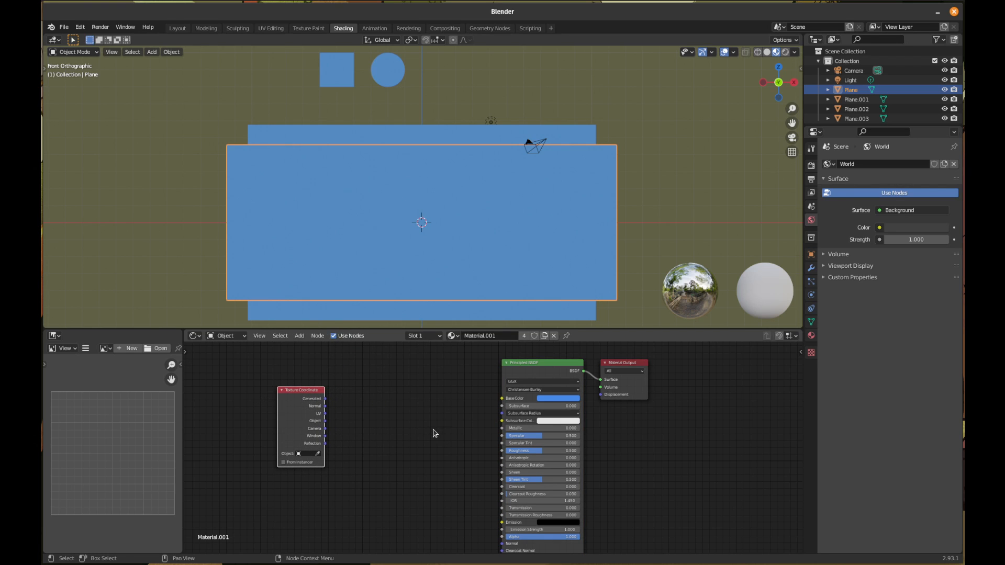
# - Add a Voronoi Texture node, feed its Vector from the Generated coordinates and link its Color to the Principled BSDF's Base Color
pyautogui.click(300, 336)
pyautogui.moveTo(336, 393)
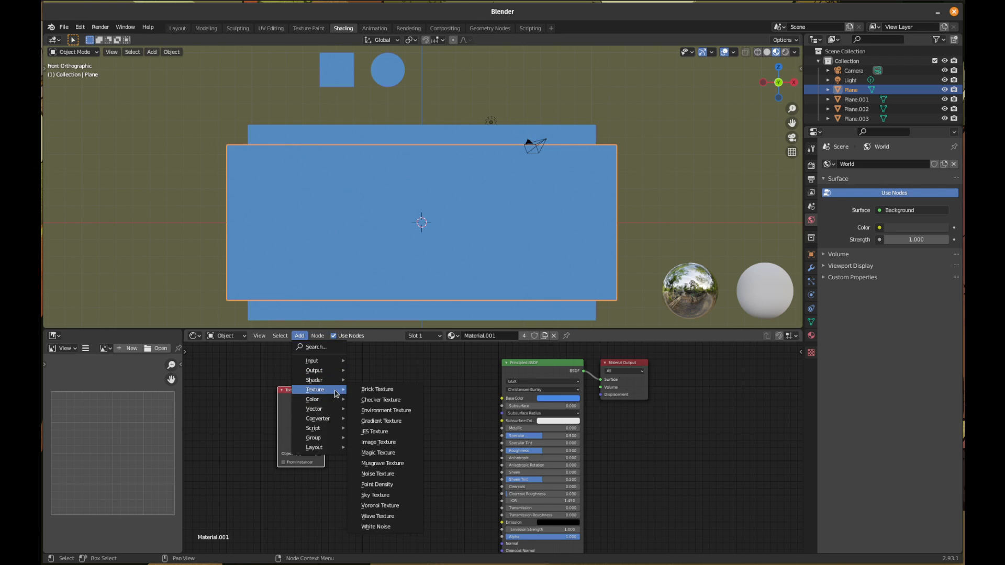
pyautogui.click(393, 506)
pyautogui.click(361, 381)
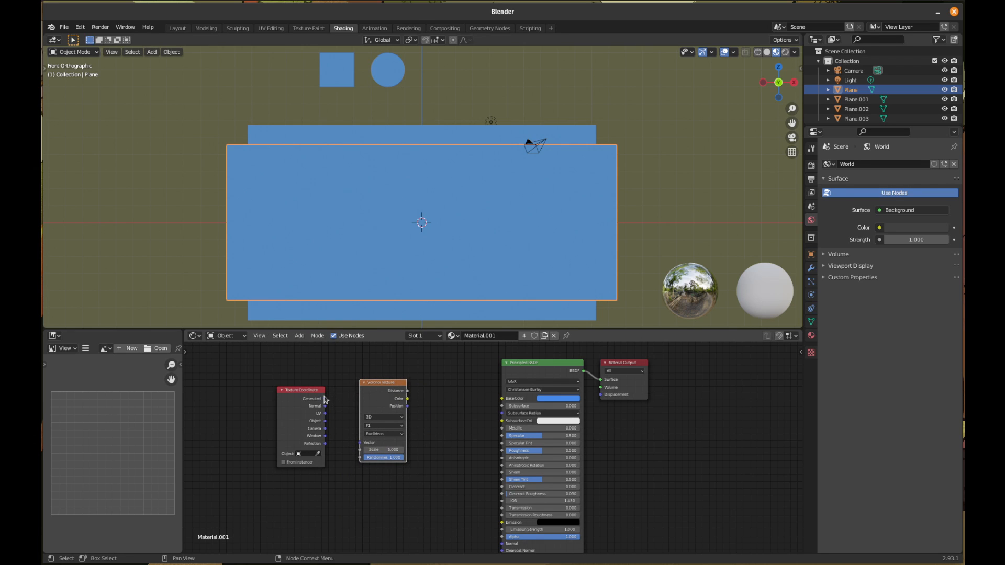
pyautogui.moveTo(325, 399); pyautogui.dragTo(361, 447)
pyautogui.moveTo(408, 399); pyautogui.dragTo(502, 398)
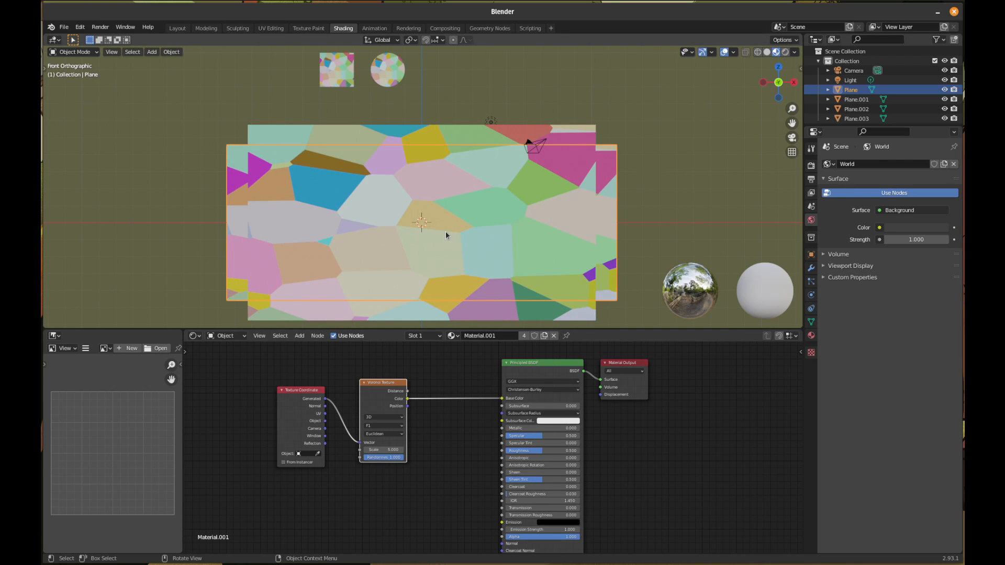
# - Space the Texture Coordinate and Voronoi Texture nodes further apart and drive the Voronoi Vector from the Object coordinates
pyautogui.moveTo(308, 391); pyautogui.dragTo(270, 393)
pyautogui.moveTo(387, 383); pyautogui.dragTo(359, 377)
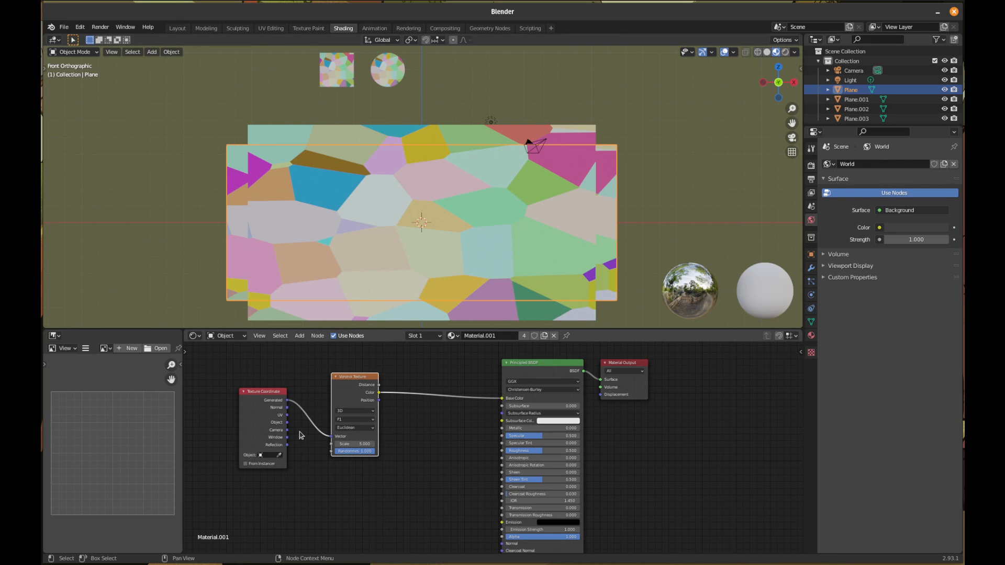
pyautogui.moveTo(286, 400); pyautogui.dragTo(332, 437)
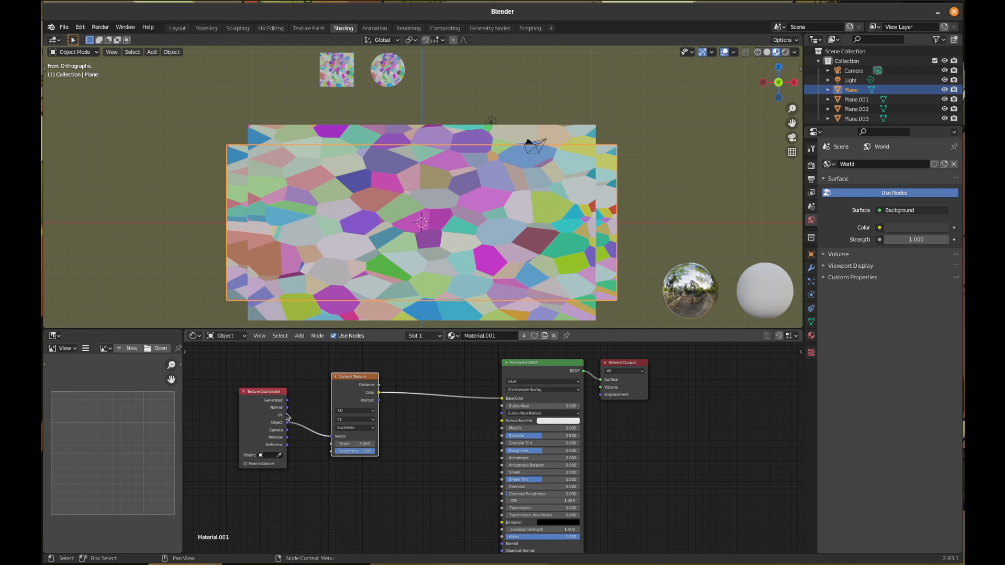
pyautogui.moveTo(369, 382); pyautogui.dragTo(391, 383)
pyautogui.click(298, 337)
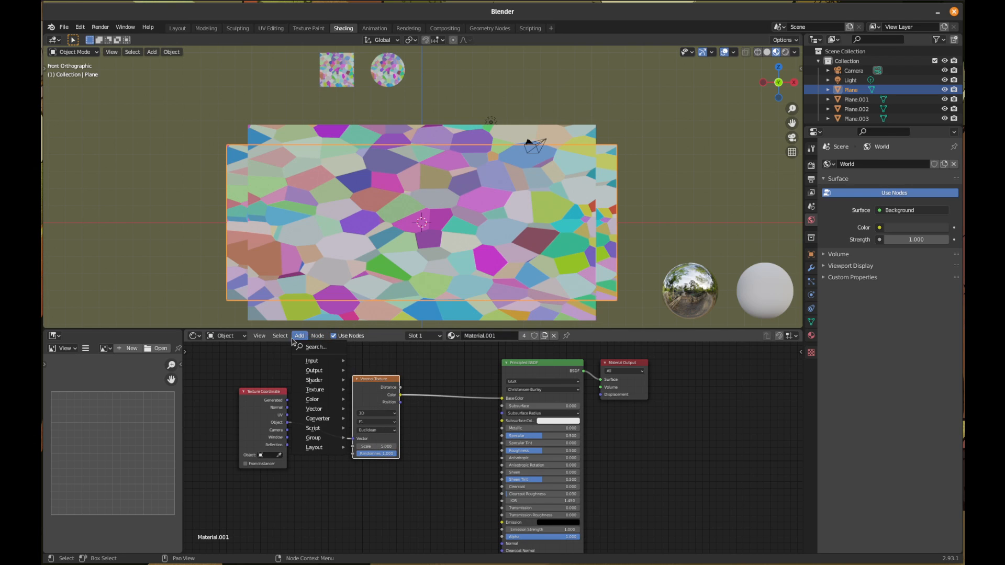
pyautogui.click(308, 348)
pyautogui.write('mapping')
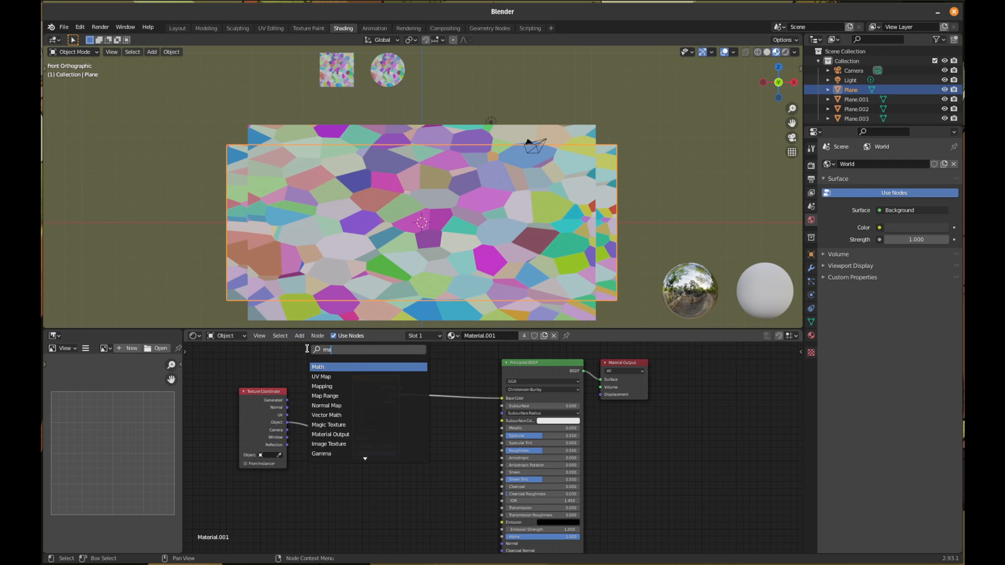
pyautogui.press('Return')
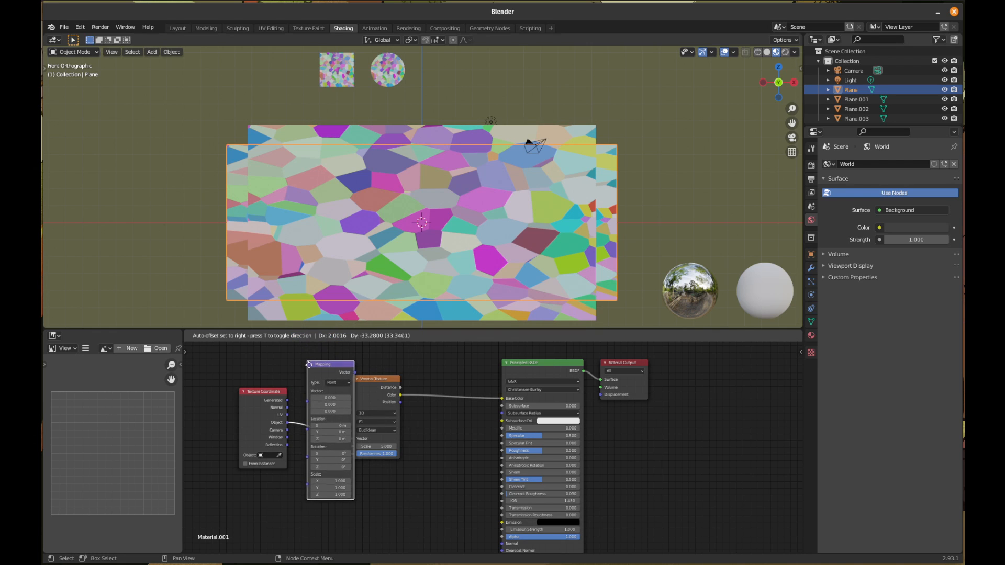
pyautogui.press('x')
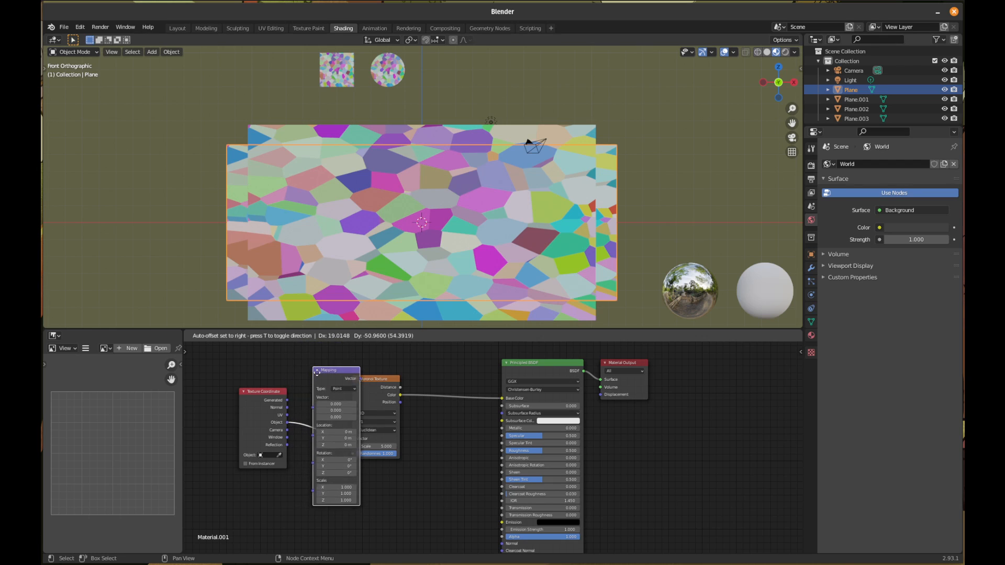
pyautogui.press('Escape')
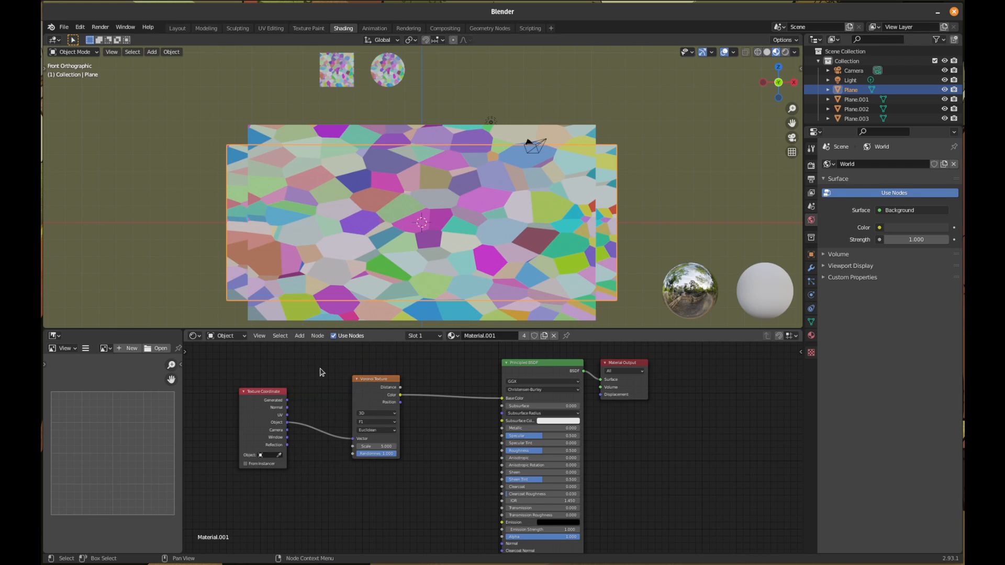
pyautogui.click(317, 336)
pyautogui.moveTo(299, 336)
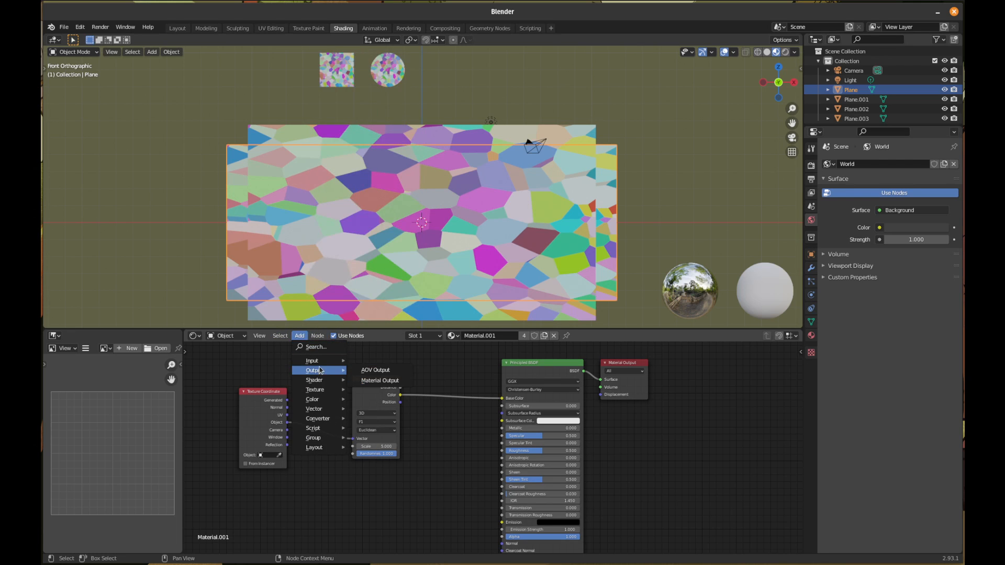
pyautogui.moveTo(323, 365)
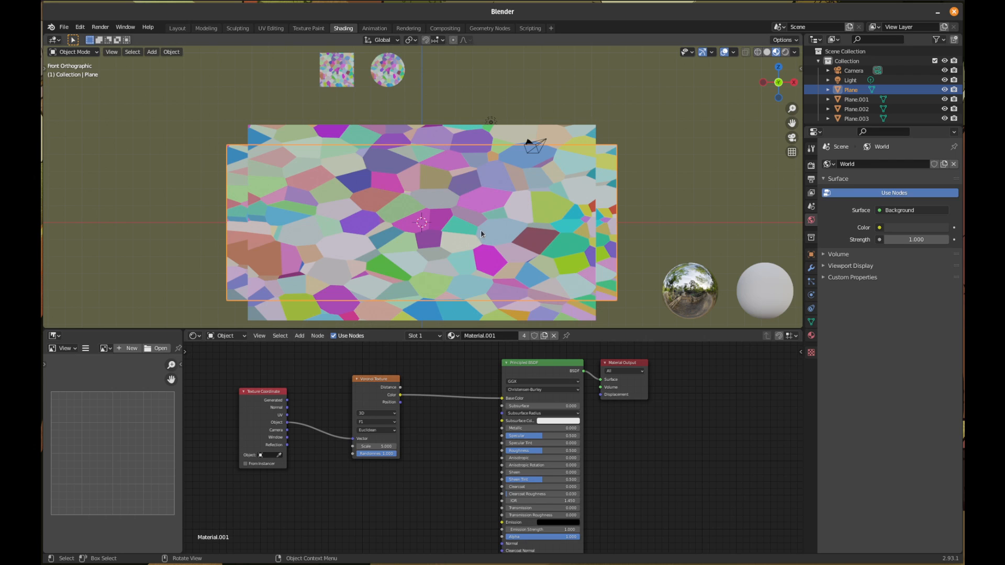
pyautogui.press('super')
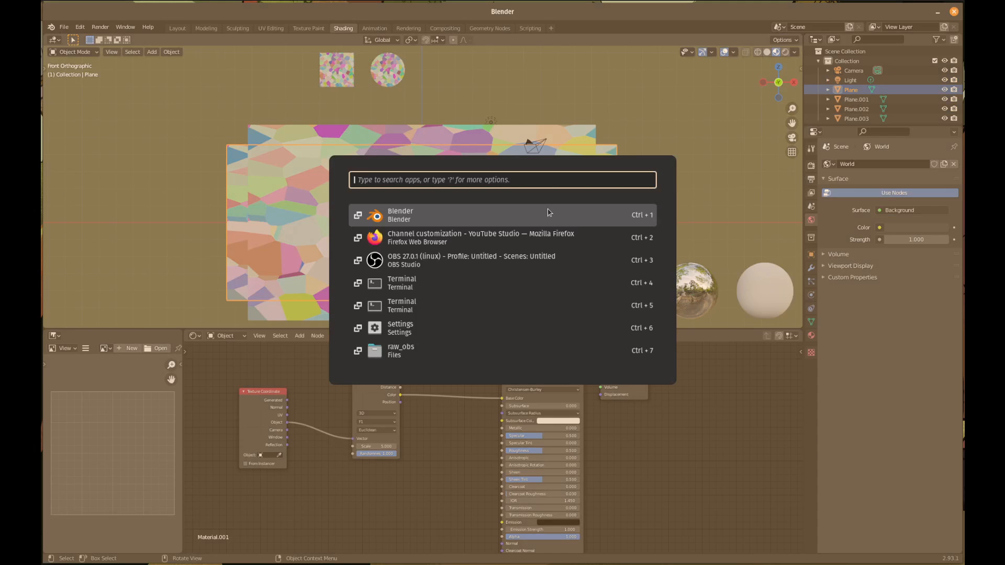
pyautogui.click(549, 212)
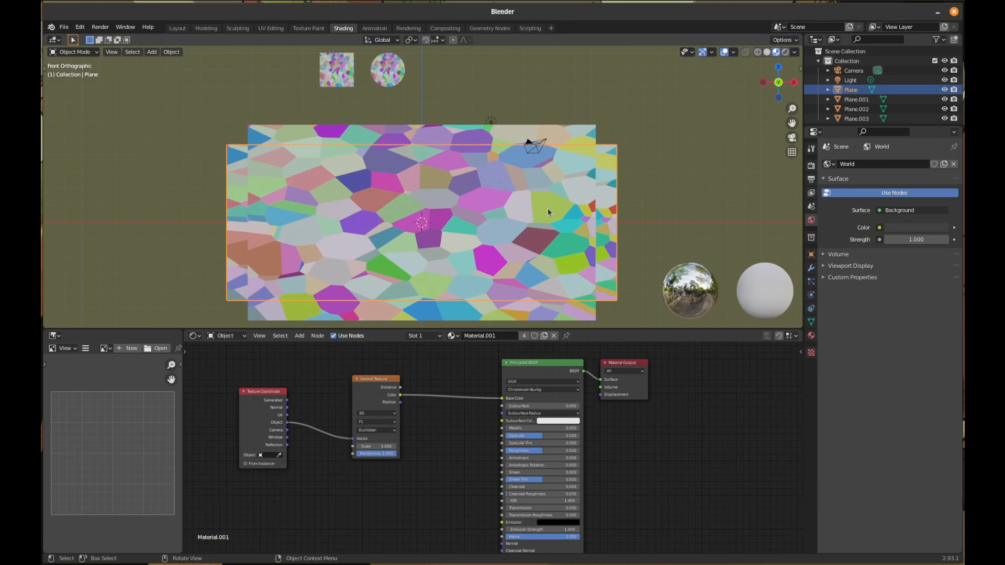
# - Add a cube empty at the origin and move it behind the planes in side view, ending in front view
pyautogui.press('F3')
pyautogui.write('emp')
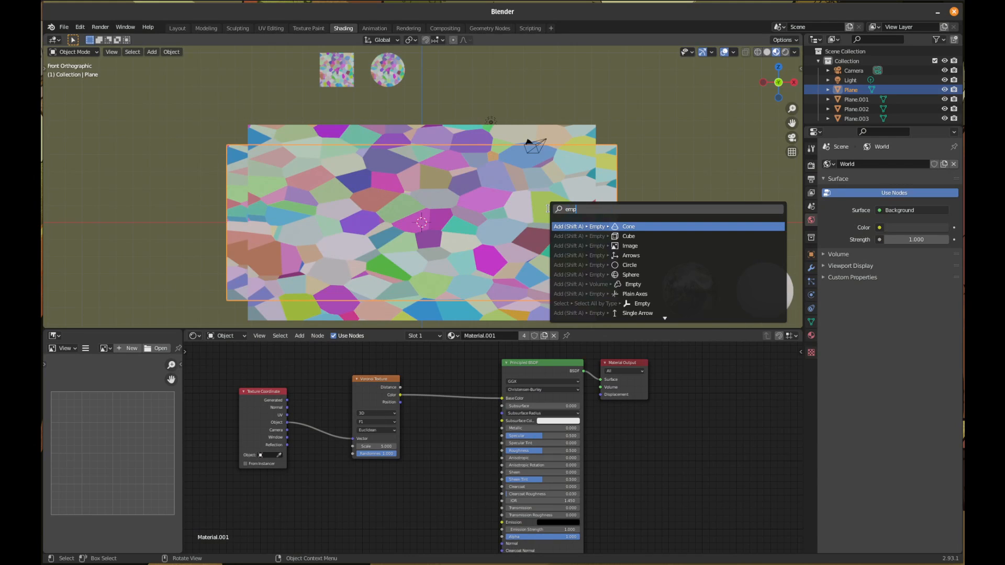
pyautogui.press('Down')
pyautogui.press('Return')
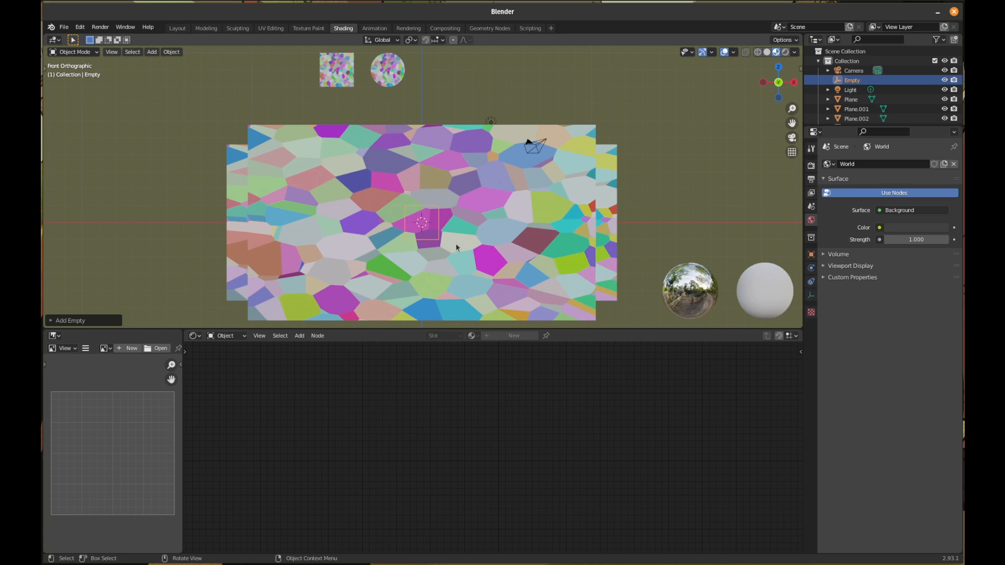
pyautogui.press('KP_3')
pyautogui.press('g')
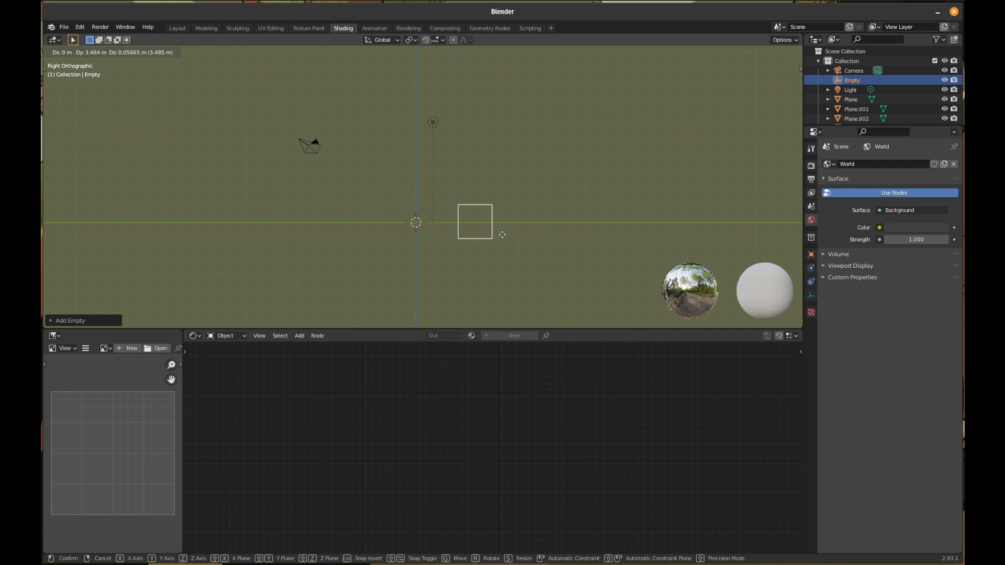
pyautogui.click(489, 233)
pyautogui.press('KP_1')
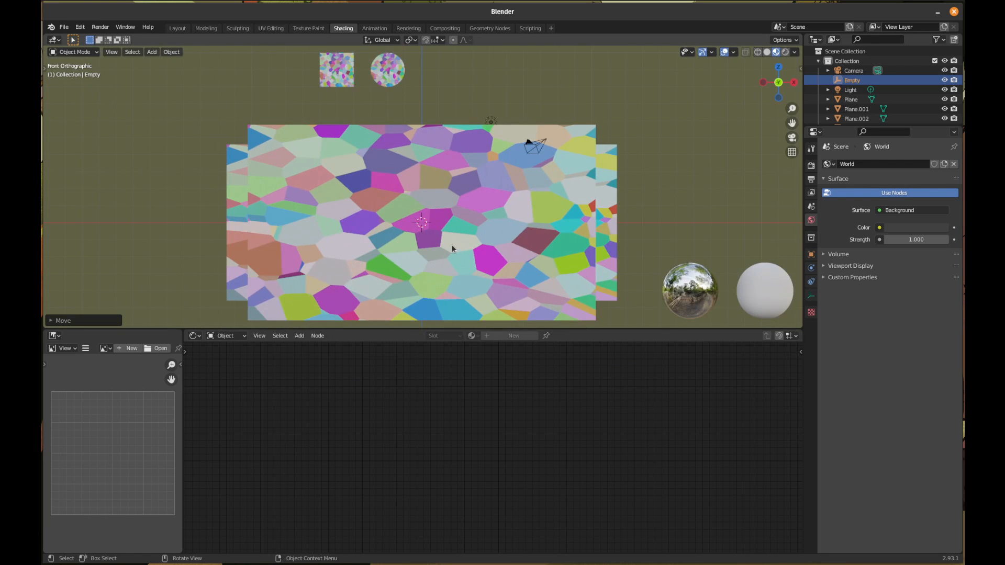
# - Select the widest plane and set the Texture Coordinate node's reference object to Empty
pyautogui.click(448, 246)
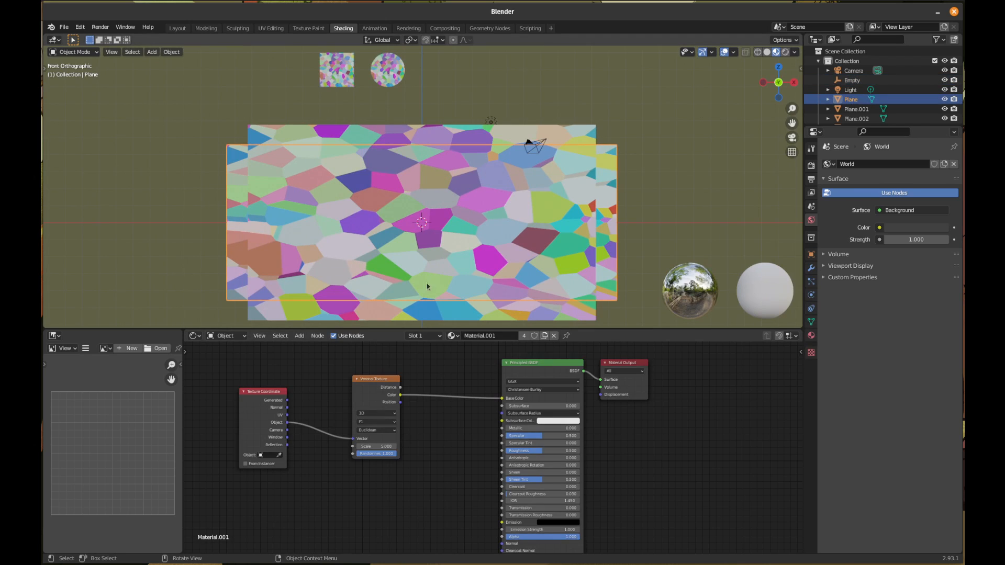
pyautogui.click(273, 457)
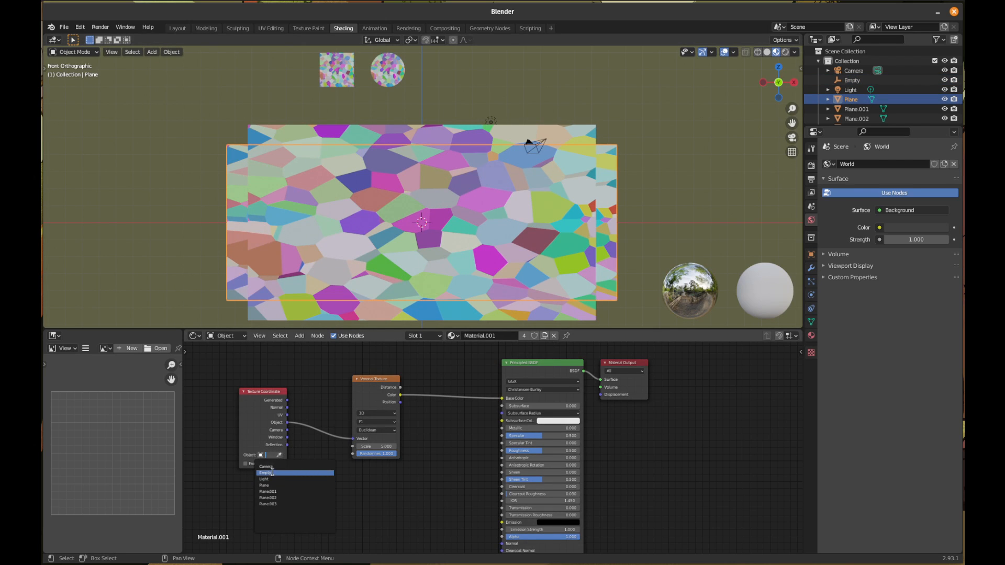
pyautogui.click(274, 475)
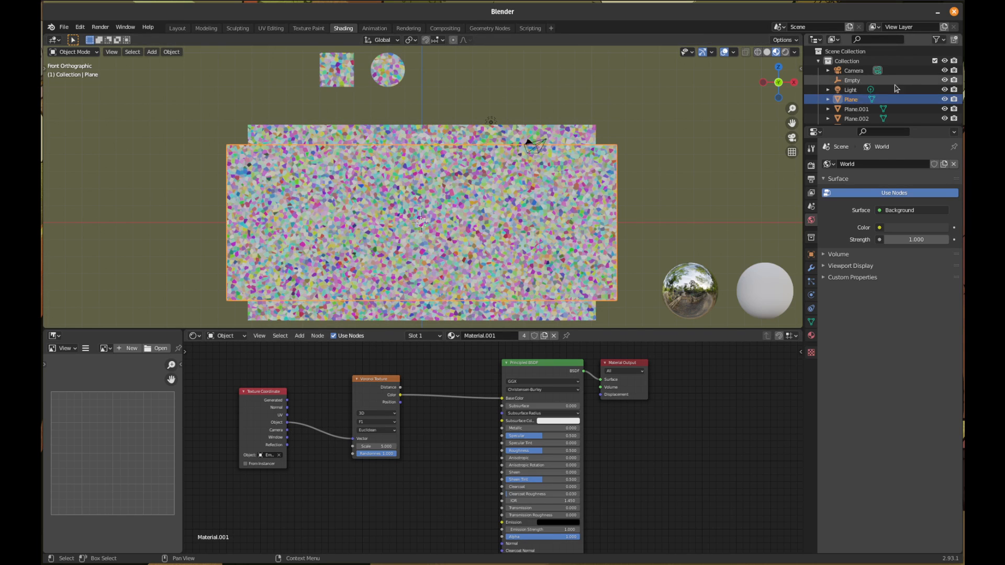
# - Try moving the empty and scaling it along the X axis to test its effect on the Voronoi pattern
pyautogui.click(852, 80)
pyautogui.press('g')
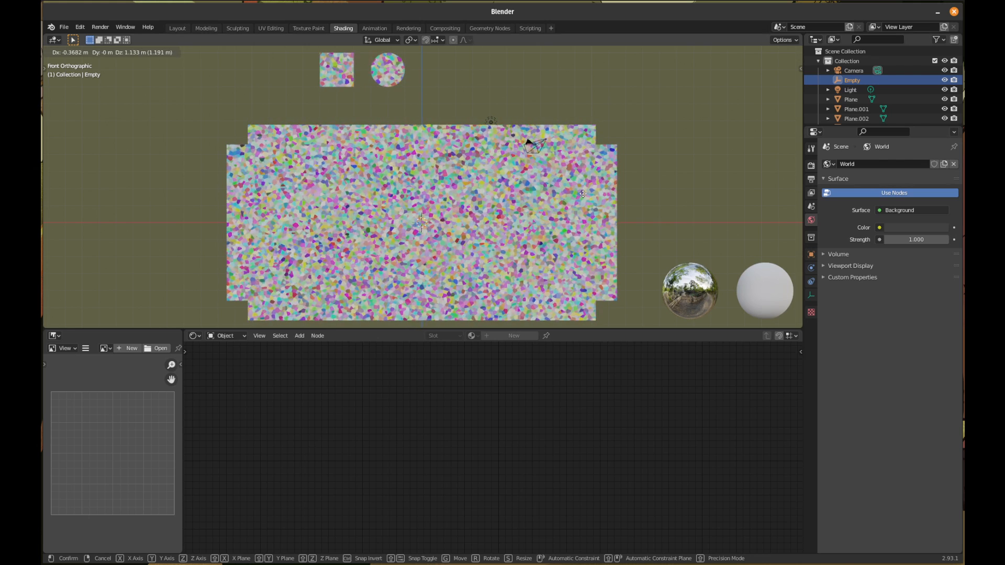
pyautogui.click(583, 197)
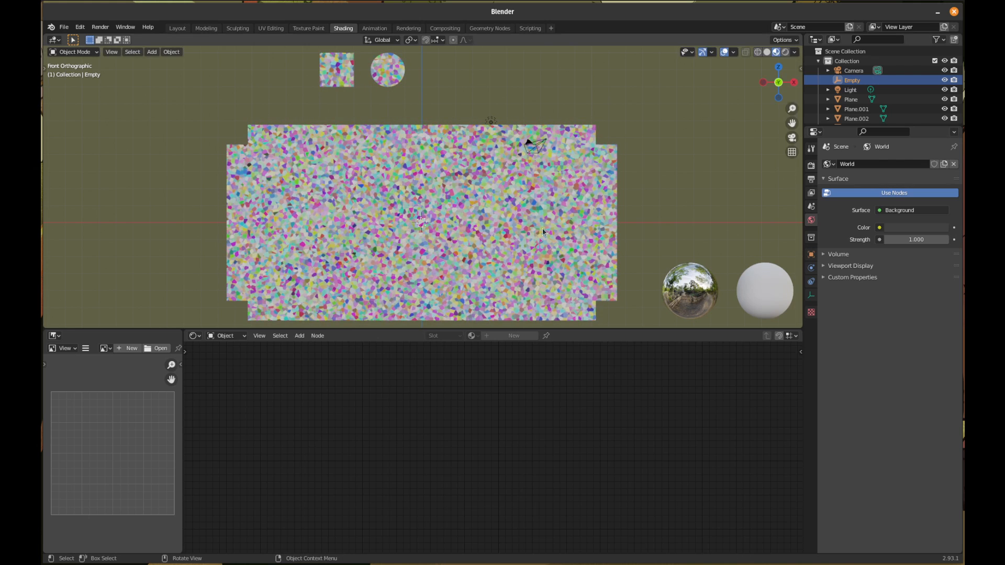
pyautogui.press('s')
pyautogui.press('x')
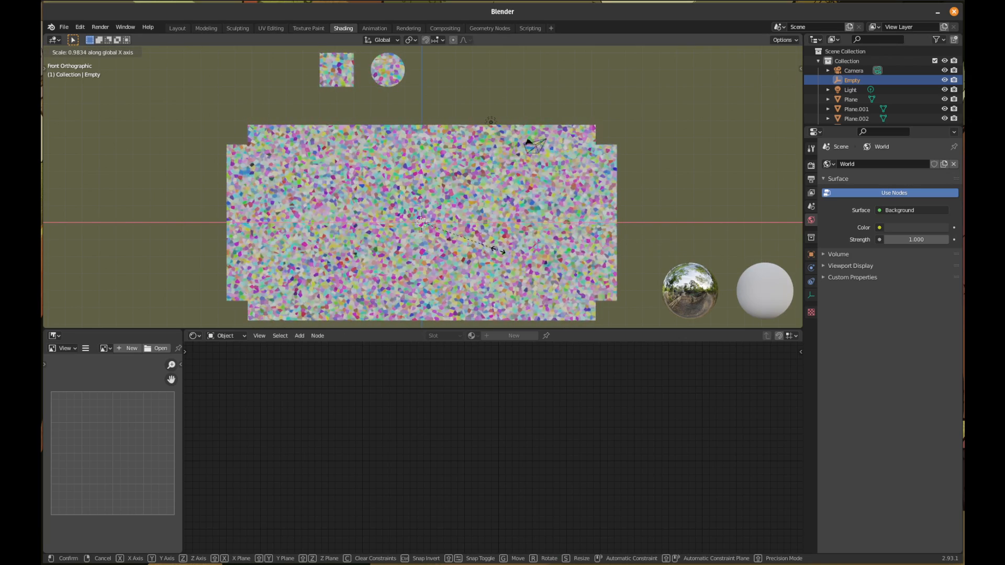
pyautogui.click(541, 253)
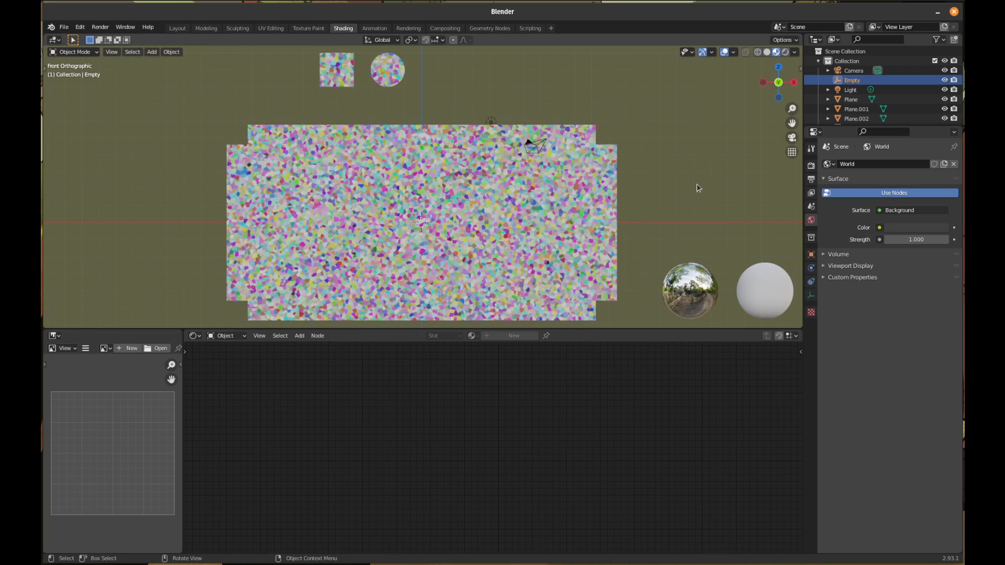
# - Move the widest plane's Voronoi Texture node closer to the Texture Coordinate node and set its Scale to 1.400
pyautogui.click(476, 221)
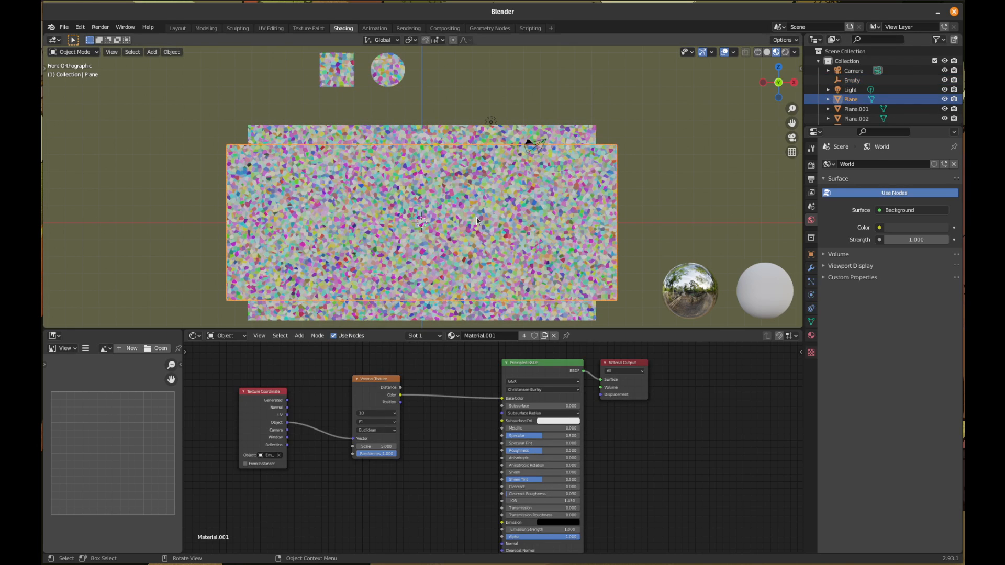
pyautogui.moveTo(385, 381); pyautogui.dragTo(348, 379)
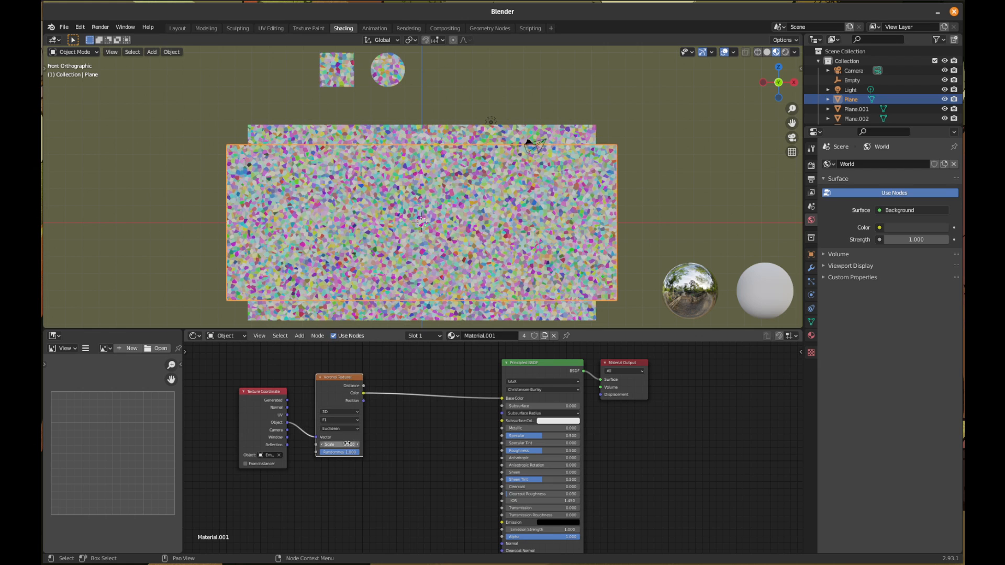
pyautogui.moveTo(339, 444)
pyautogui.mouseDown()
pyautogui.moveTo(314, 444)
pyautogui.moveTo(325, 444)
pyautogui.mouseUp()
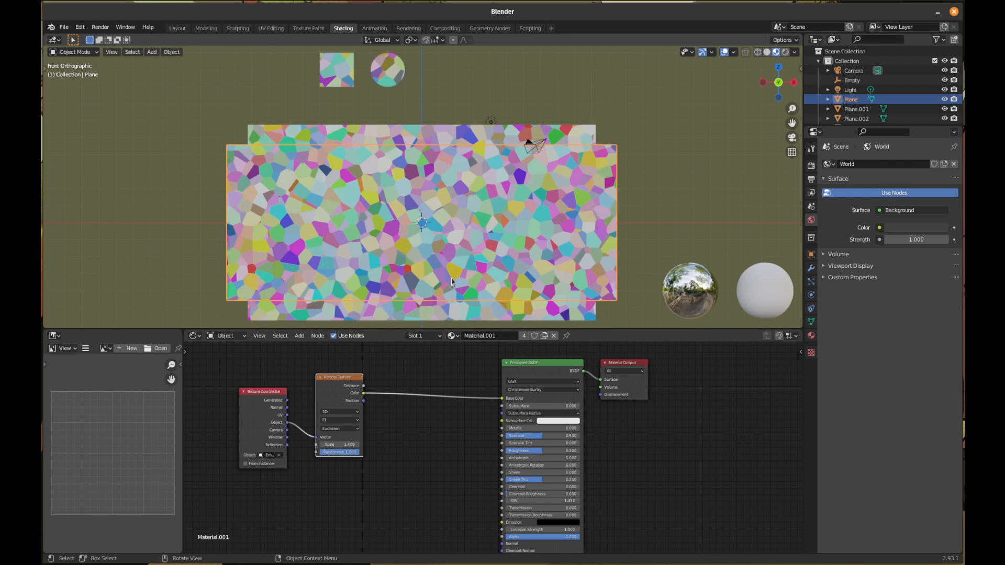
pyautogui.keyDown('shift'); pyautogui.moveTo(475, 289); pyautogui.dragTo(463, 286, button='middle'); pyautogui.keyUp('shift')
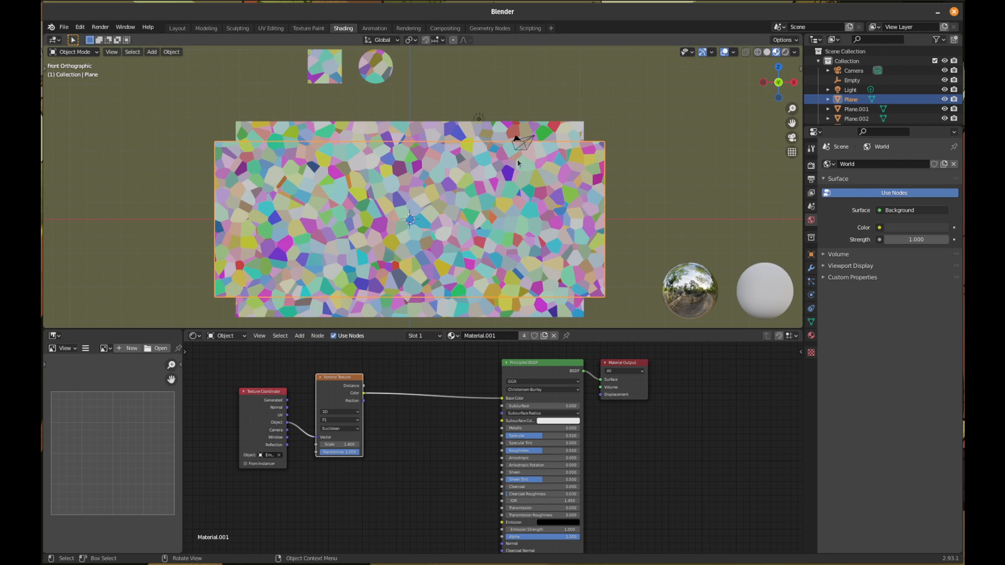
# - Add a White Noise Texture below the Voronoi node, feeding its Color to Base Color and the Object coordinates to its Vector
pyautogui.click(300, 336)
pyautogui.moveTo(317, 390)
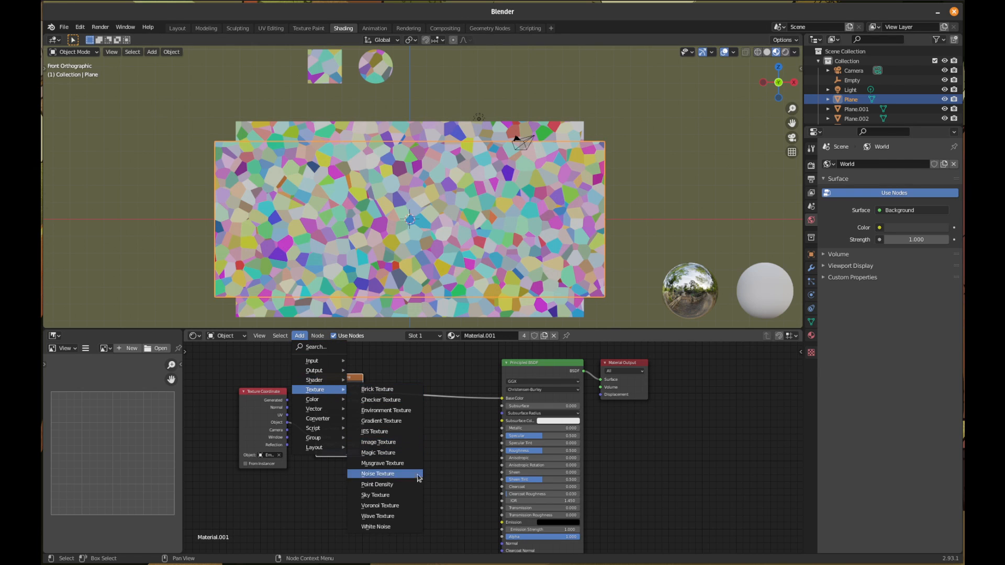
pyautogui.click(393, 530)
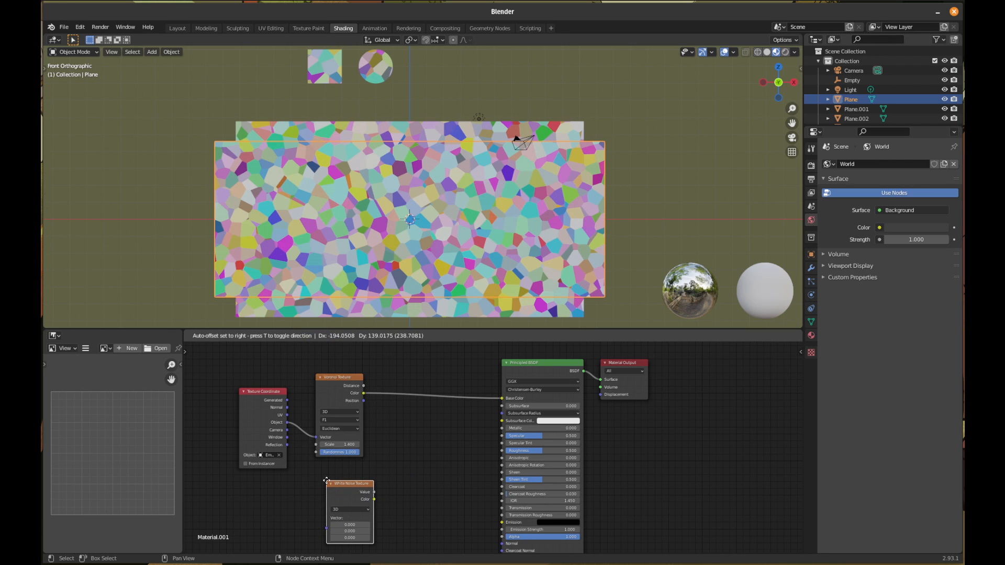
pyautogui.click(327, 481)
pyautogui.moveTo(375, 501); pyautogui.dragTo(501, 399)
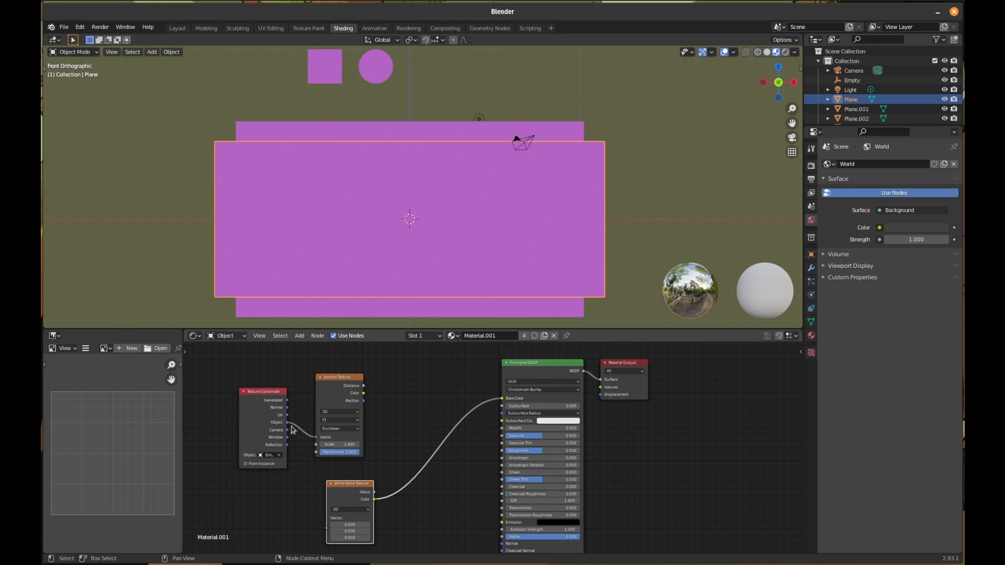
pyautogui.moveTo(288, 422); pyautogui.dragTo(326, 518)
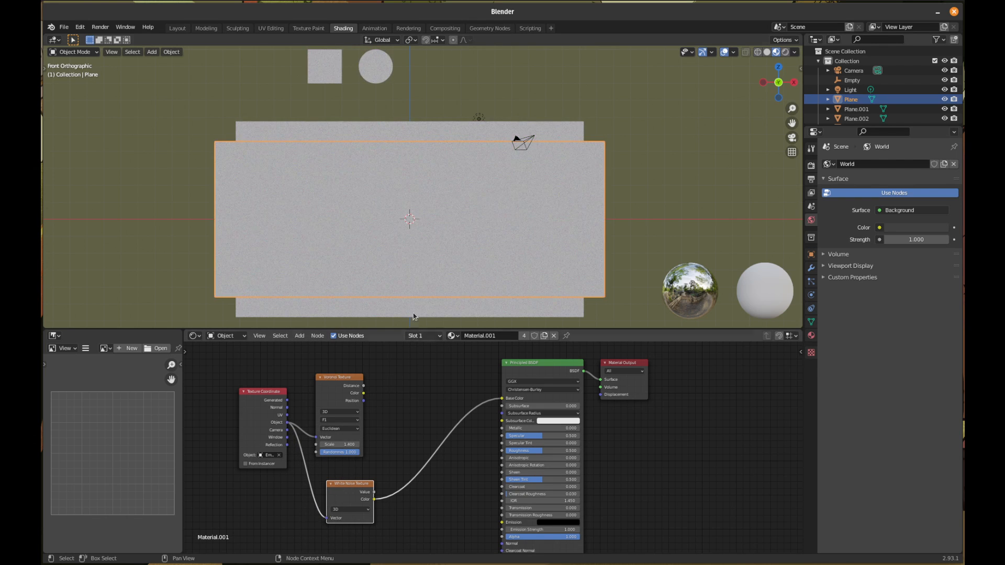
# - Examine the white noise on the planes up close and switch the viewport to rendered shading
pyautogui.scroll(5, 467, 245)
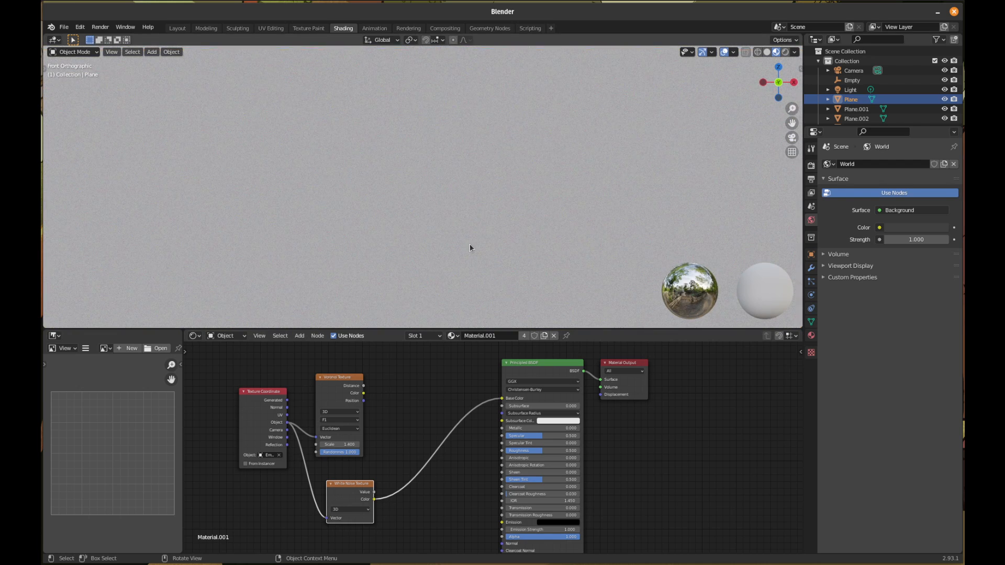
pyautogui.scroll(-5, 454, 213)
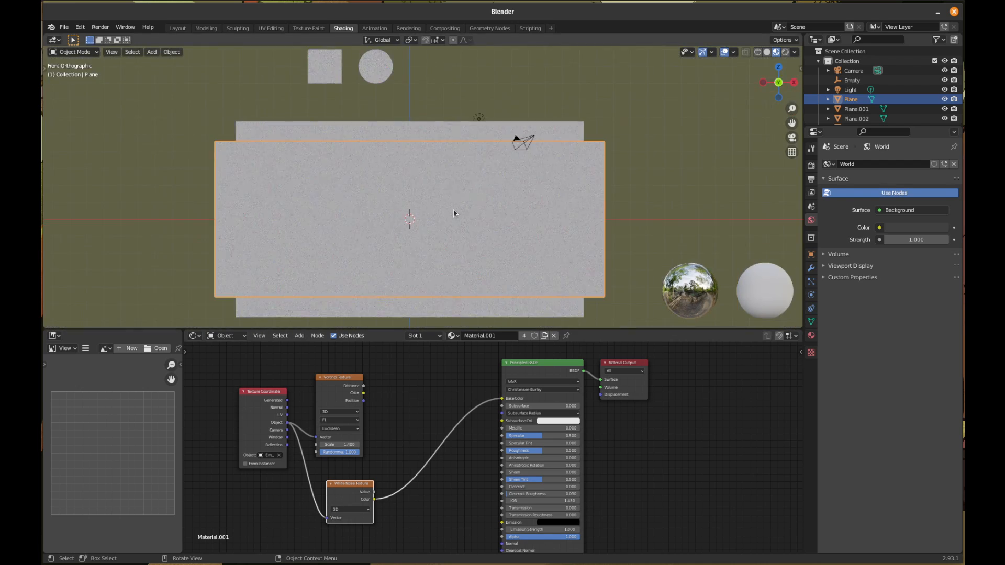
pyautogui.scroll(2, 452, 215)
pyautogui.scroll(-2, 453, 215)
pyautogui.keyDown('shift'); pyautogui.moveTo(435, 260); pyautogui.dragTo(446, 238, button='middle'); pyautogui.keyUp('shift')
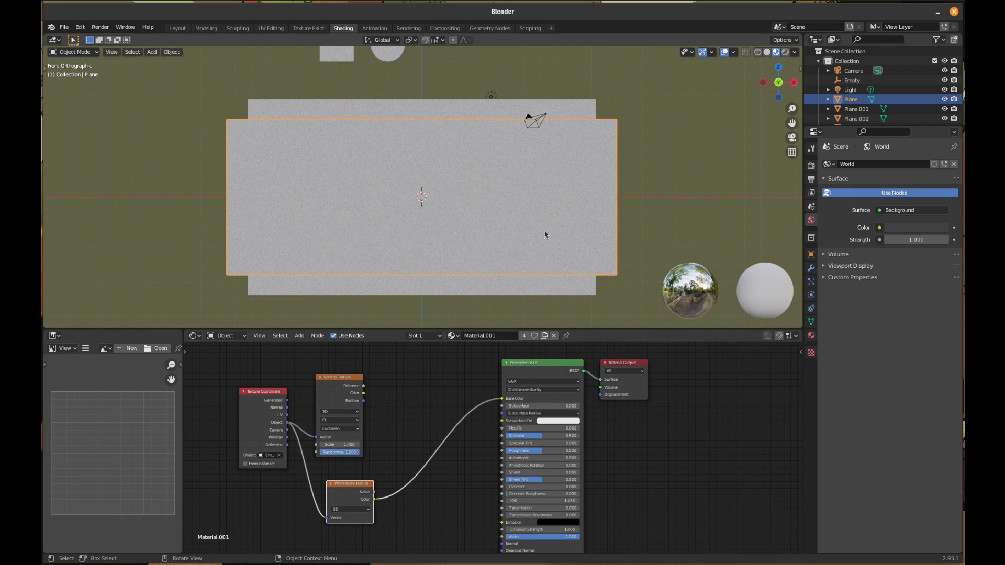
pyautogui.click(786, 52)
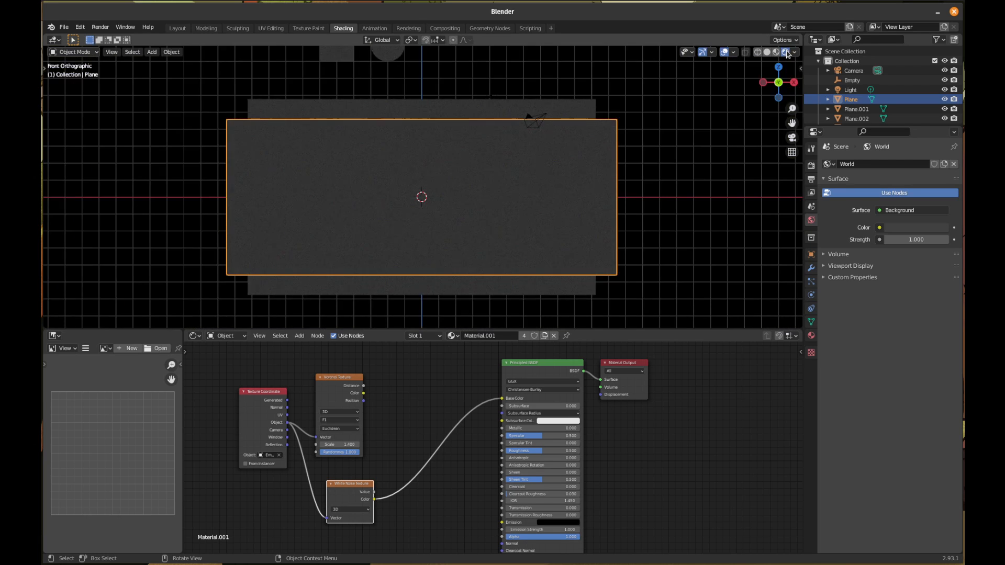
pyautogui.scroll(3, 520, 203)
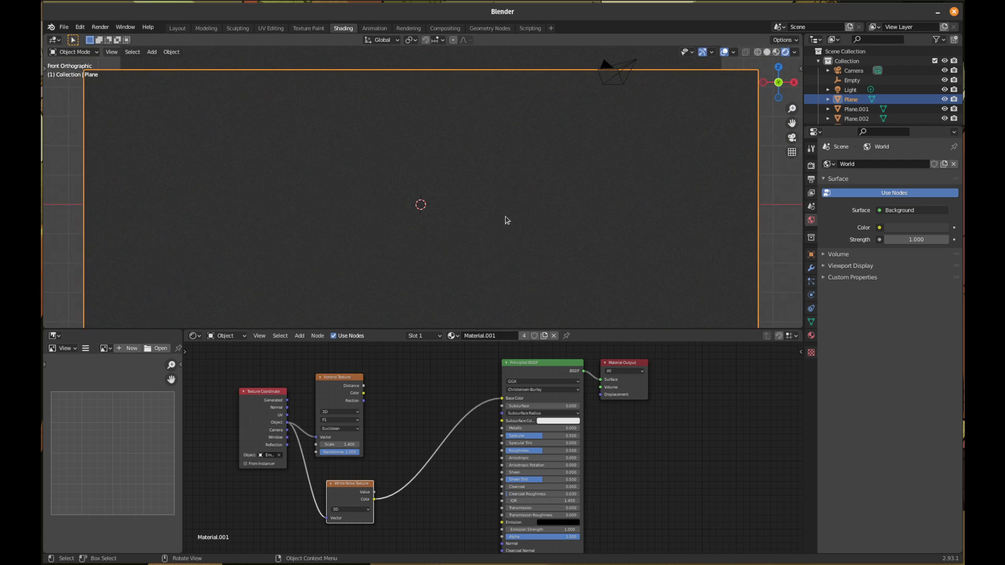
pyautogui.scroll(-1, 491, 234)
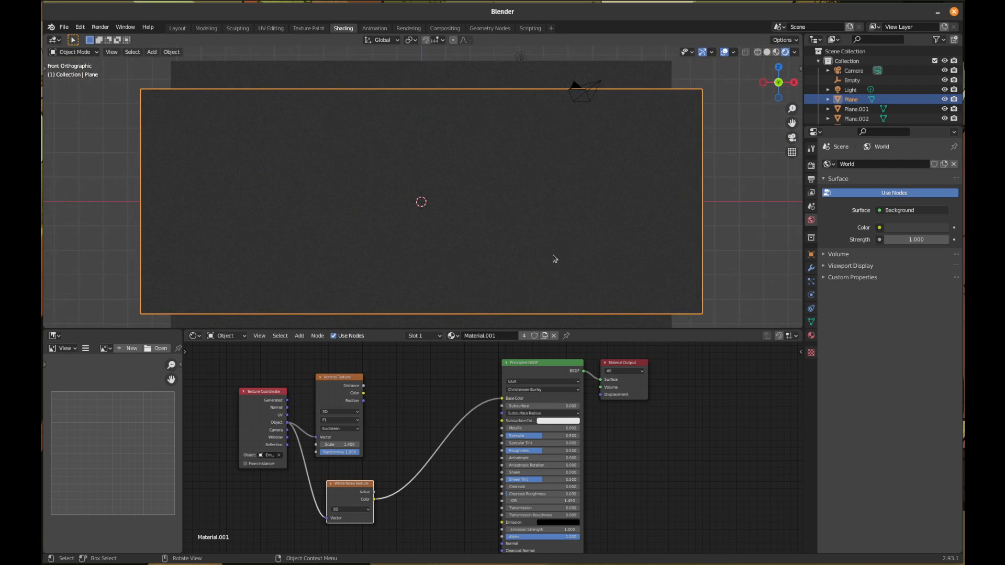
pyautogui.scroll(-1, 551, 260)
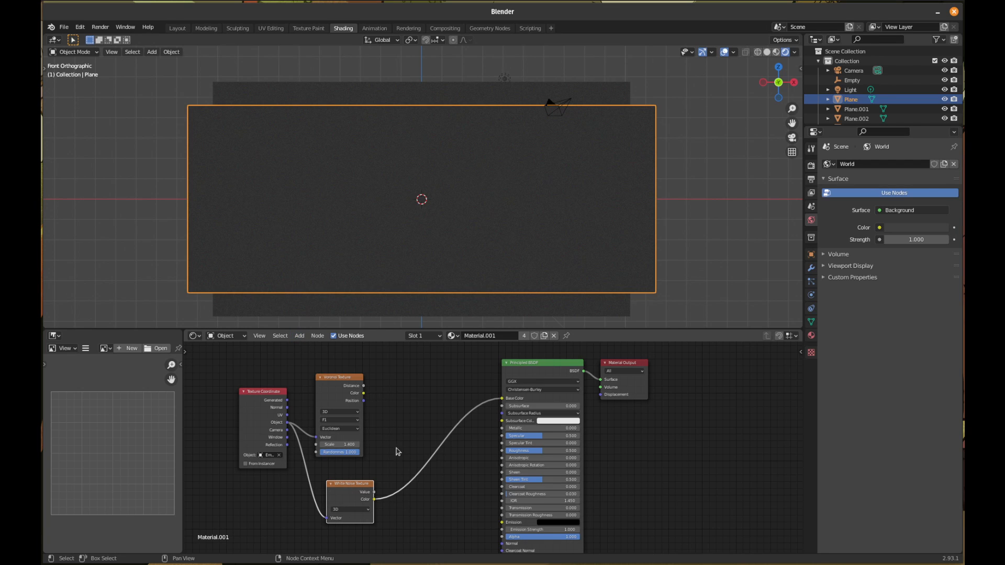
# - Insert a MixRGB node into the link between the White Noise Texture and the Principled BSDF
pyautogui.click(301, 336)
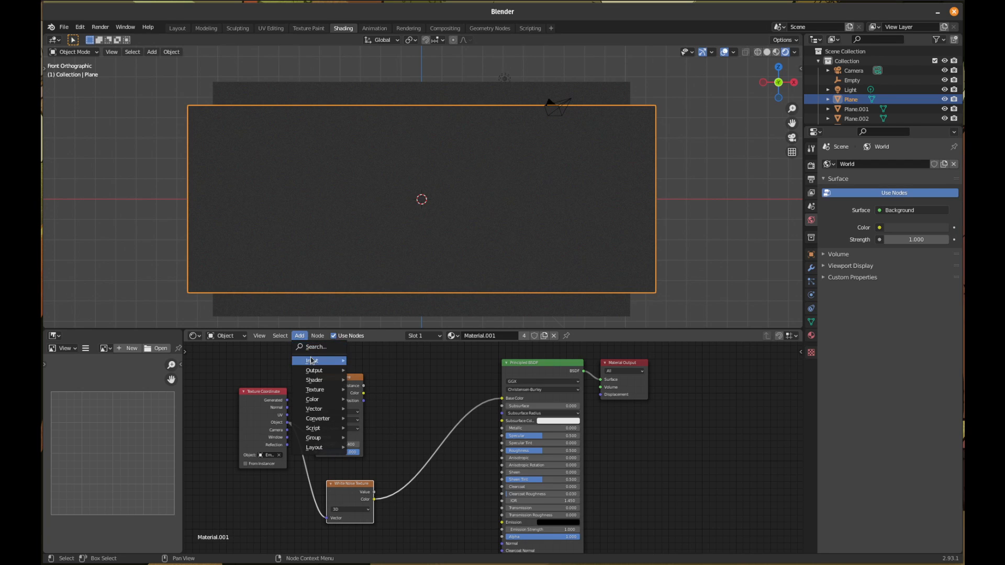
pyautogui.moveTo(312, 362)
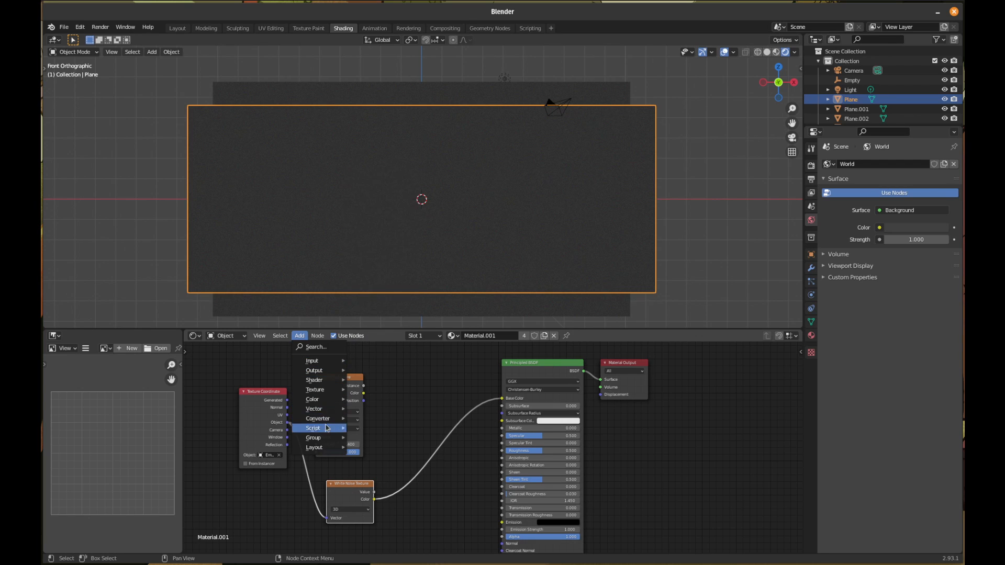
pyautogui.moveTo(328, 422)
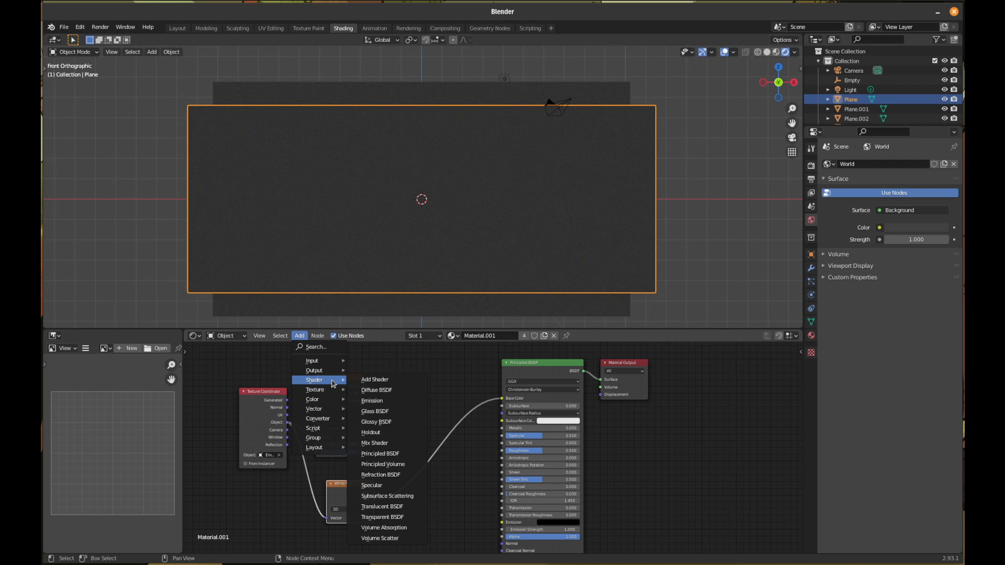
pyautogui.click(316, 347)
pyautogui.write('mix')
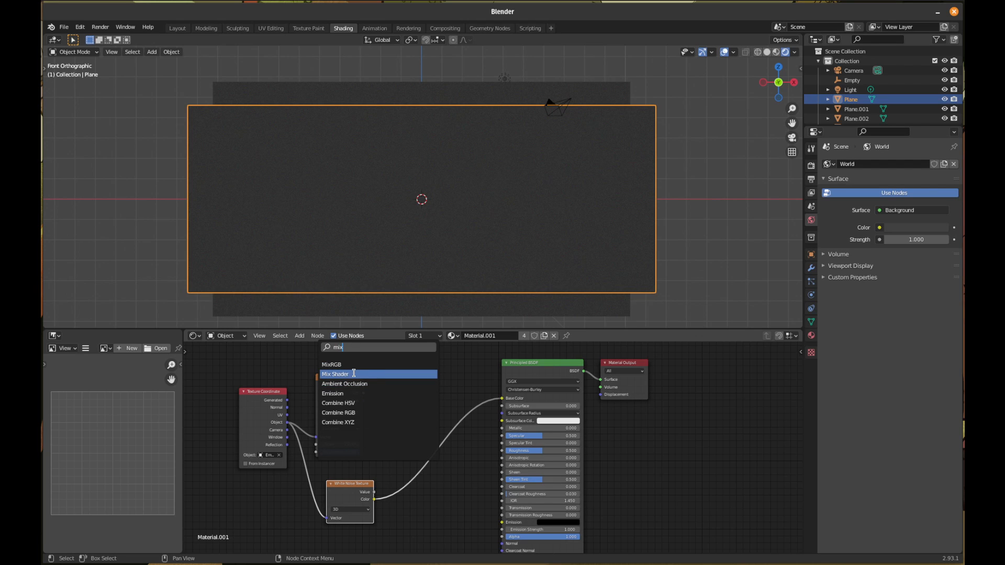
pyautogui.click(332, 364)
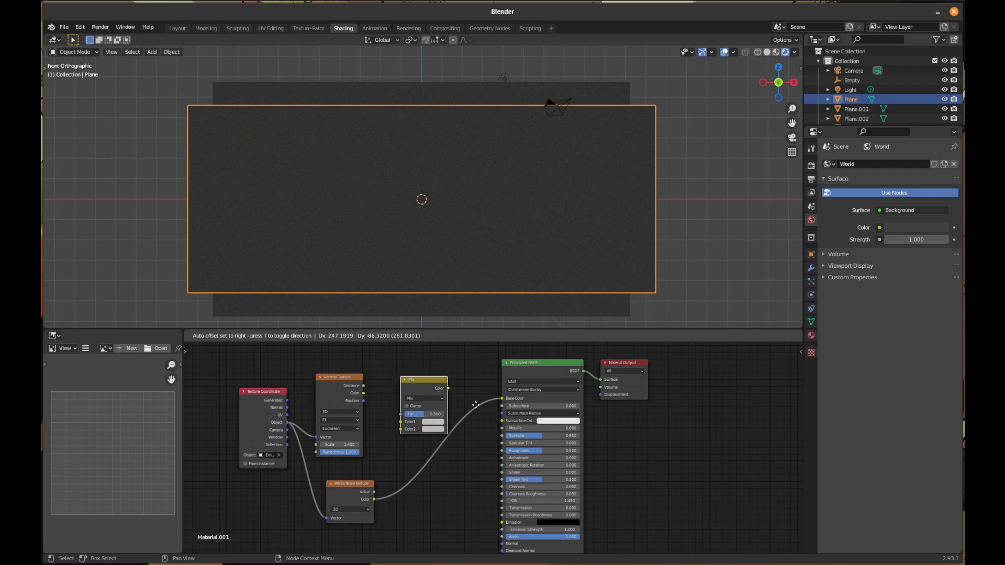
pyautogui.click(496, 416)
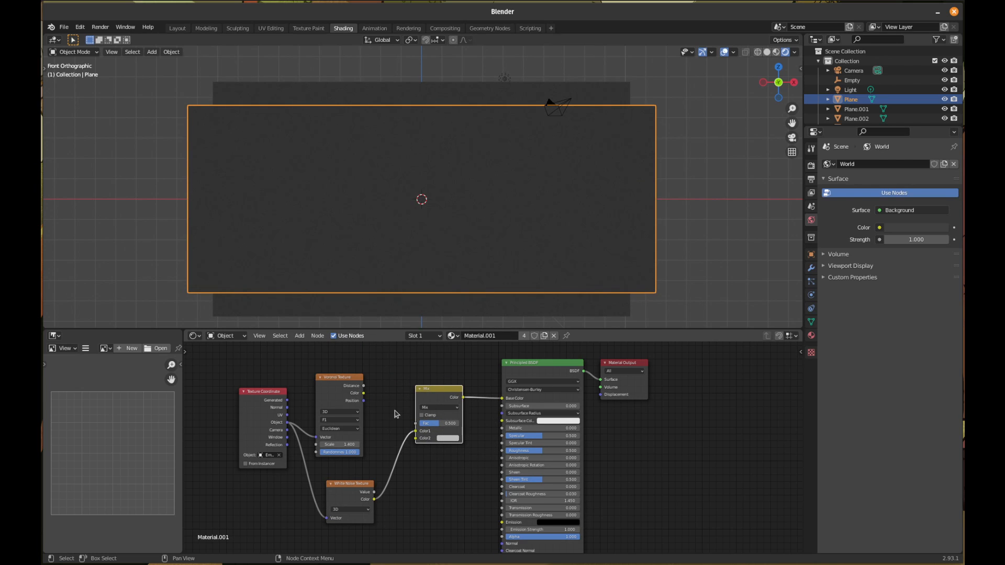
# - Connect White Noise Color to the Mix node's Color2 and Voronoi Color to Color1, then adjust its Fac and move the node up
pyautogui.moveTo(415, 431); pyautogui.dragTo(416, 439)
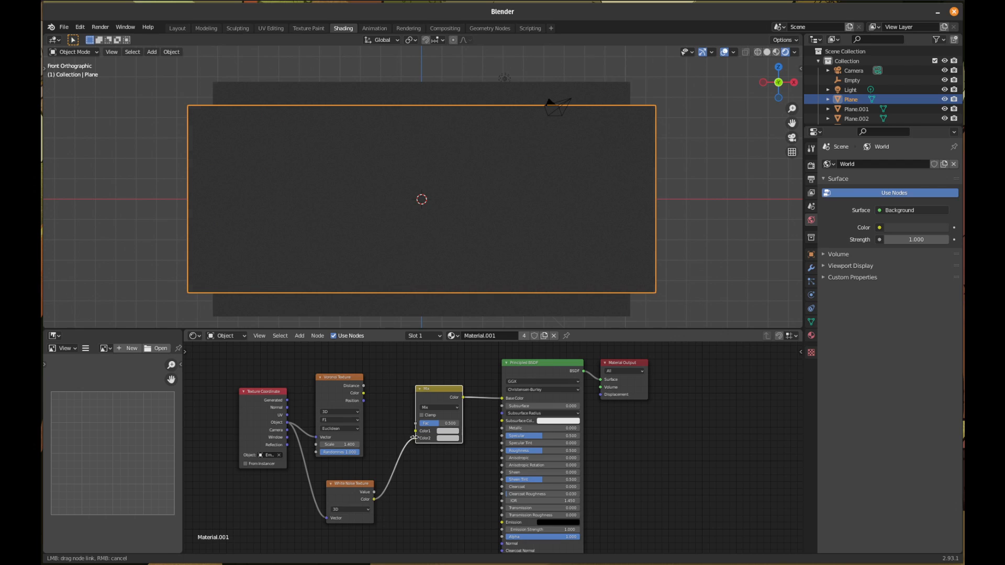
pyautogui.moveTo(364, 394); pyautogui.dragTo(415, 431)
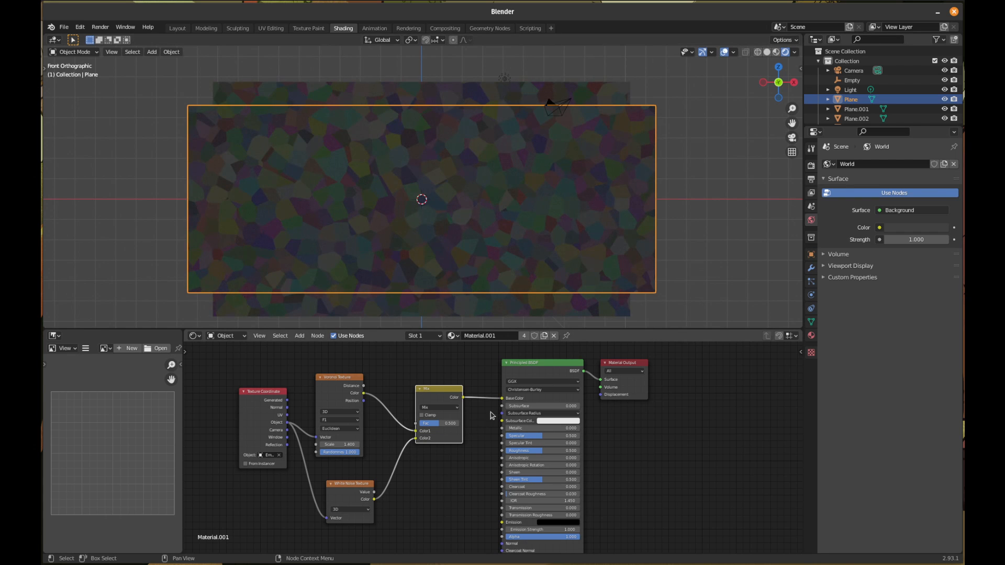
pyautogui.moveTo(439, 424); pyautogui.dragTo(464, 424)
pyautogui.moveTo(444, 391); pyautogui.dragTo(458, 364)
# - Add a ColorRamp node above the Voronoi Texture and connect its Color output to the Mix node's Fac
pyautogui.click(310, 336)
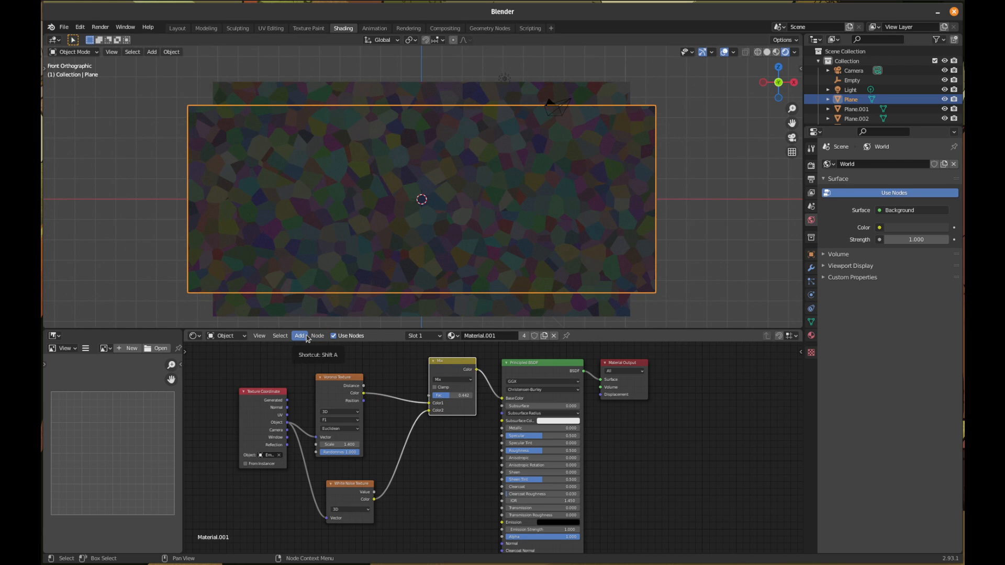
pyautogui.click(308, 339)
pyautogui.moveTo(311, 361)
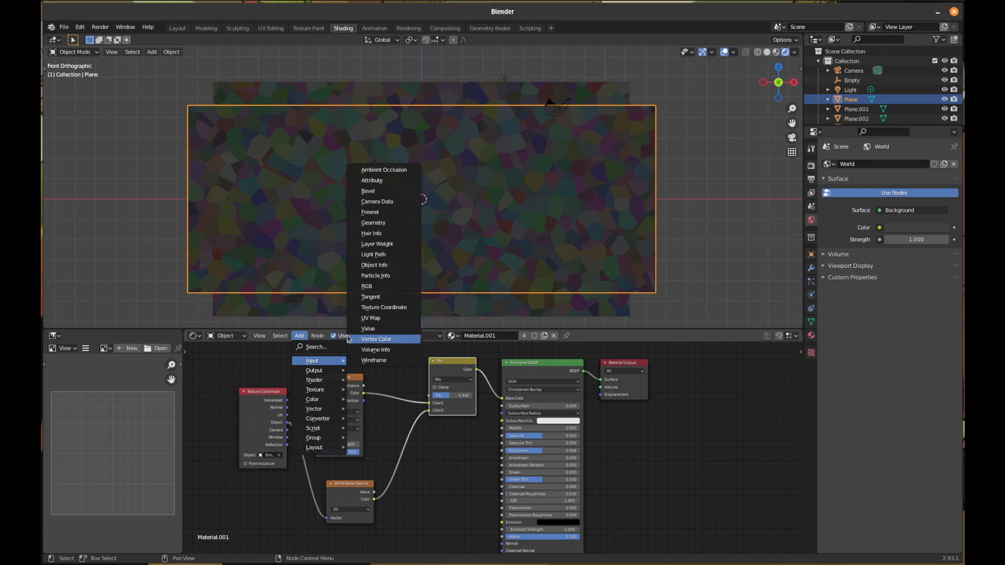
pyautogui.click(319, 348)
pyautogui.write('color ramp')
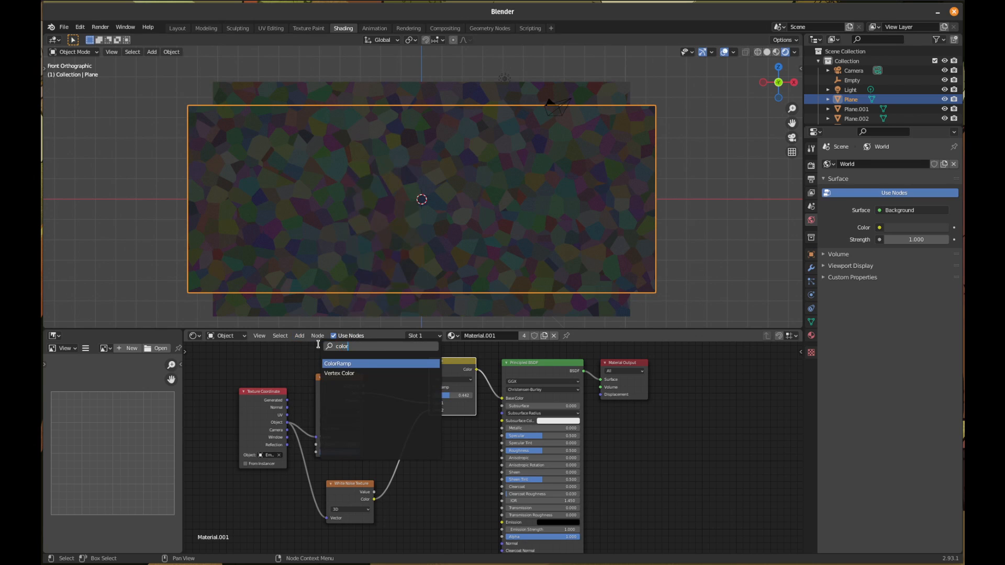
pyautogui.press('Return')
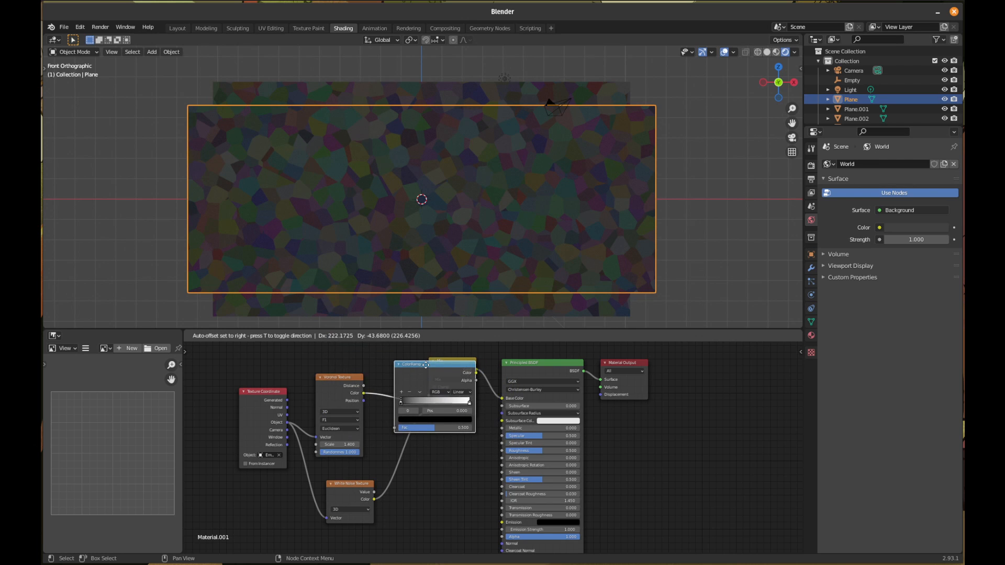
pyautogui.click(334, 290)
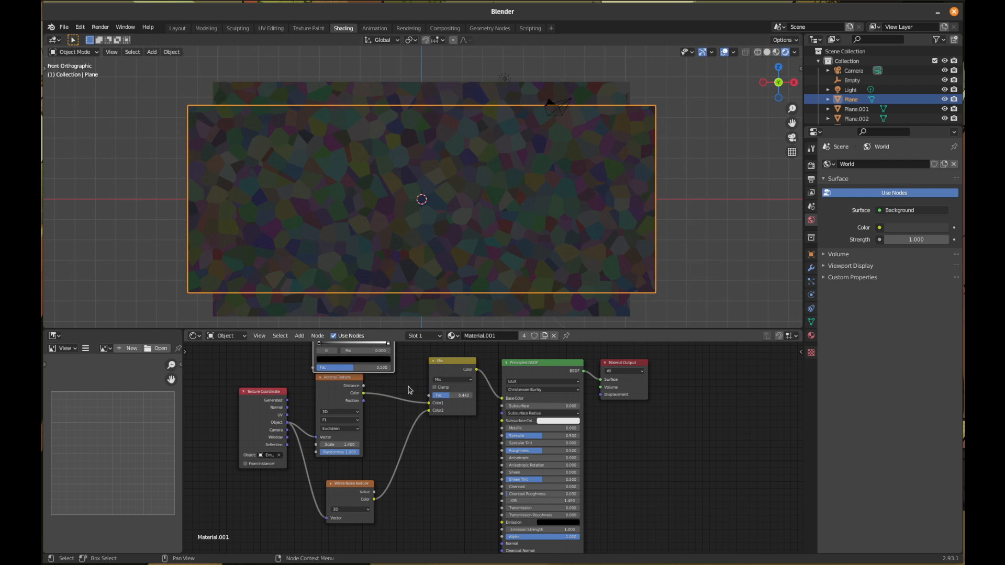
pyautogui.moveTo(411, 389); pyautogui.dragTo(423, 441, button='middle')
pyautogui.moveTo(398, 361); pyautogui.dragTo(443, 449)
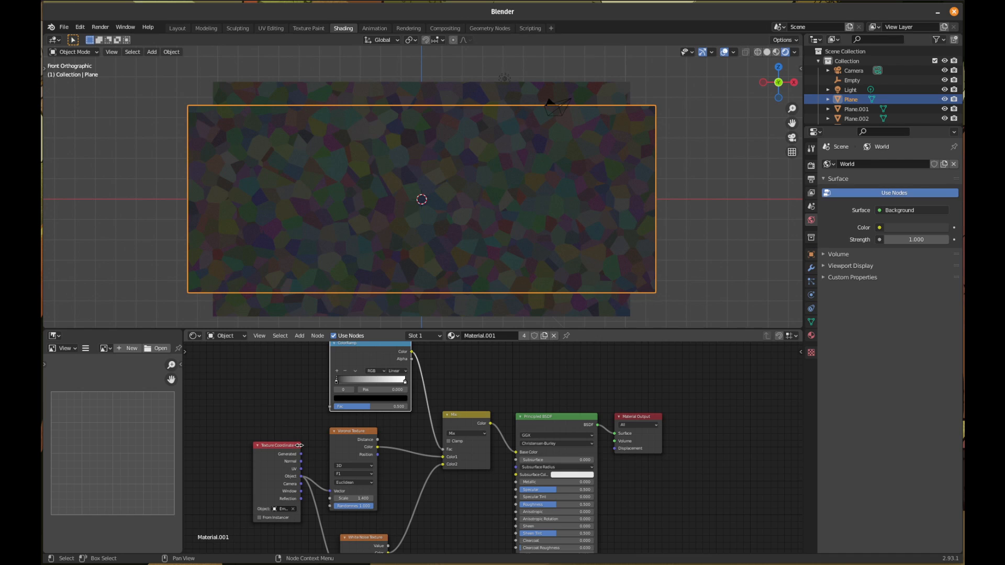
# - Move the Texture Coordinate node away from the textures and place a Separate XYZ node between it and the ColorRamp
pyautogui.moveTo(296, 446); pyautogui.dragTo(235, 447)
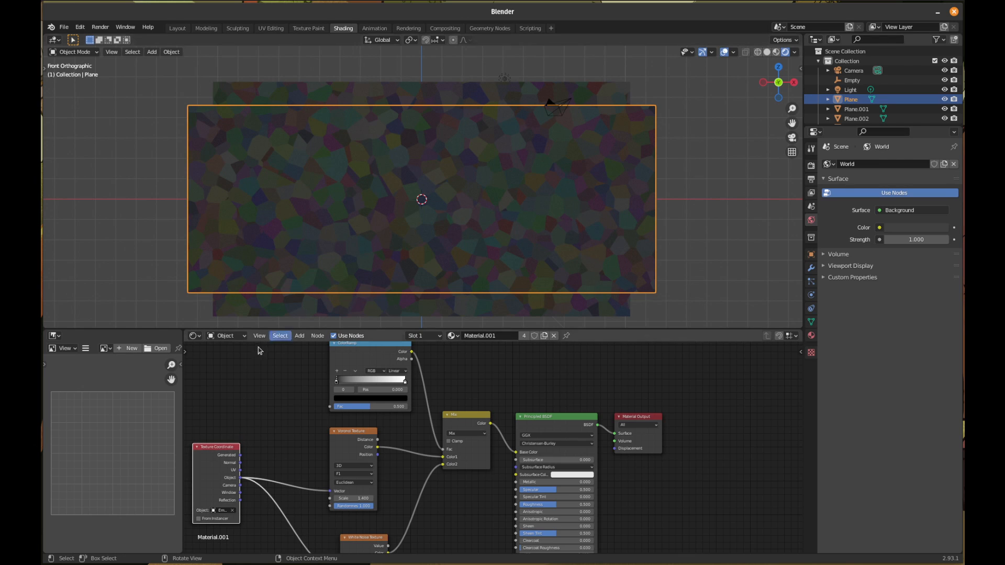
pyautogui.click(299, 336)
pyautogui.click(303, 344)
pyautogui.write('sepa')
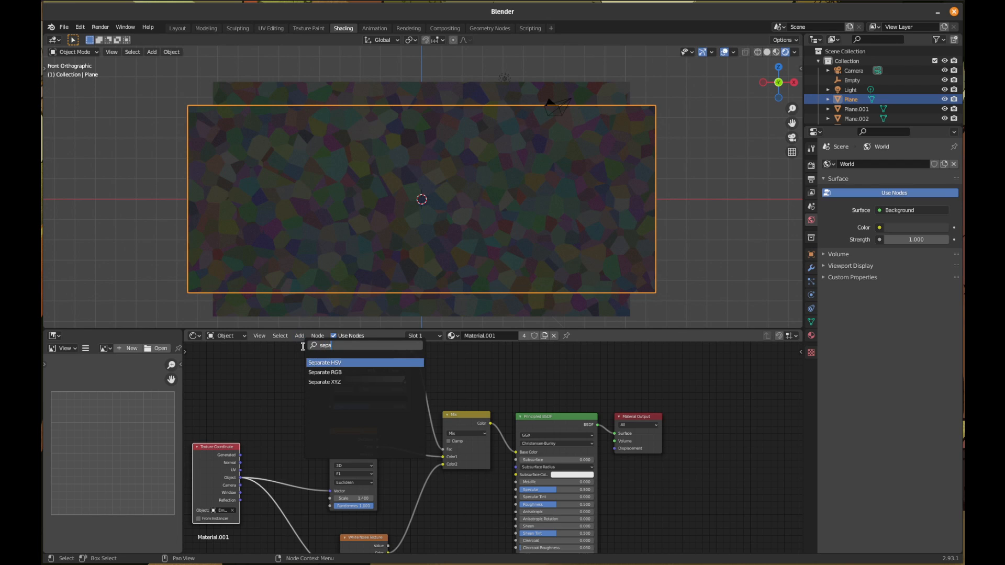
pyautogui.click(326, 383)
pyautogui.click(279, 409)
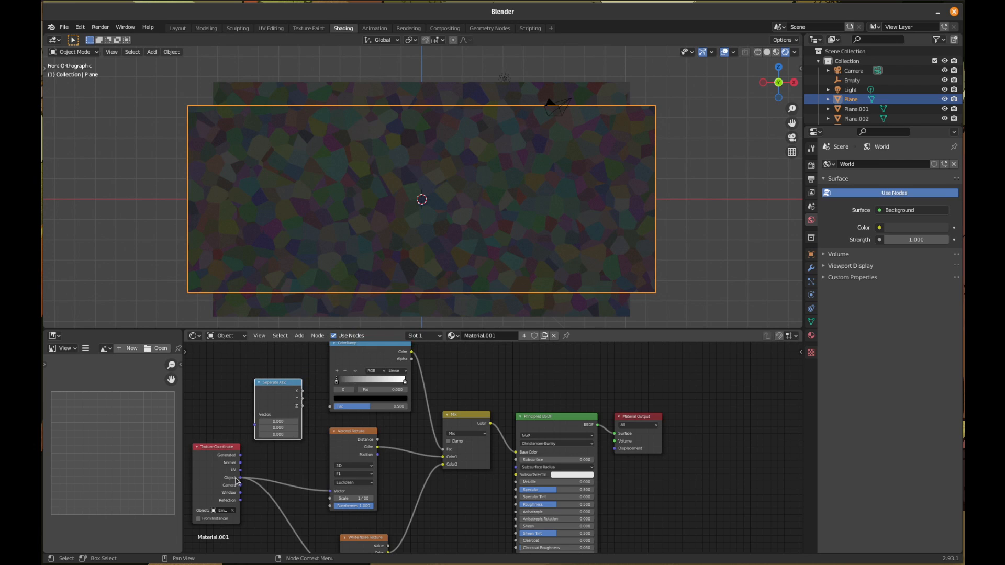
# - Connect the Object coordinates to Separate XYZ's Vector and its X output to the ColorRamp's Fac, framing all planes in view
pyautogui.moveTo(242, 480); pyautogui.dragTo(256, 415)
pyautogui.moveTo(302, 392); pyautogui.dragTo(330, 407)
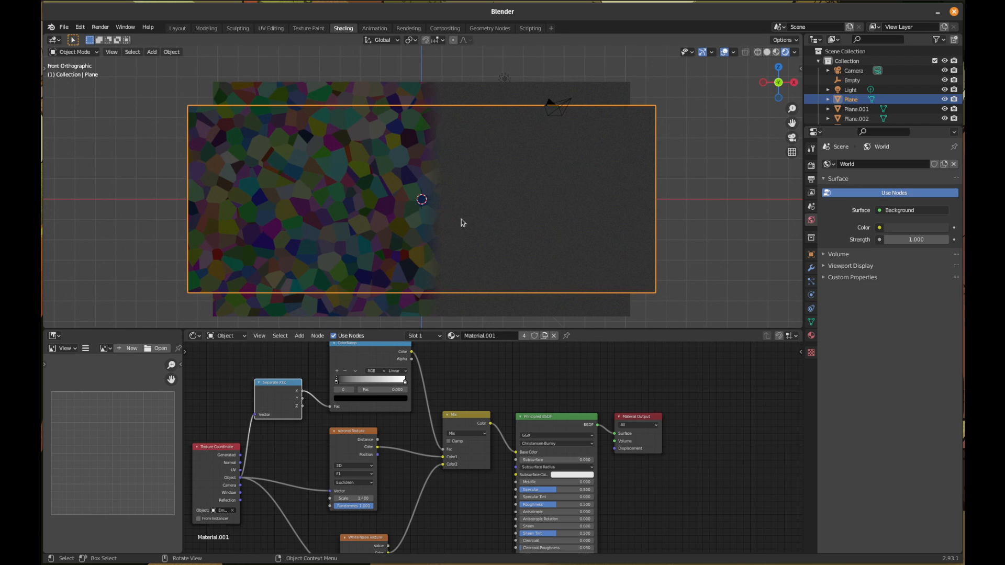
pyautogui.keyDown('shift'); pyautogui.moveTo(470, 209); pyautogui.dragTo(483, 255, button='middle'); pyautogui.keyUp('shift')
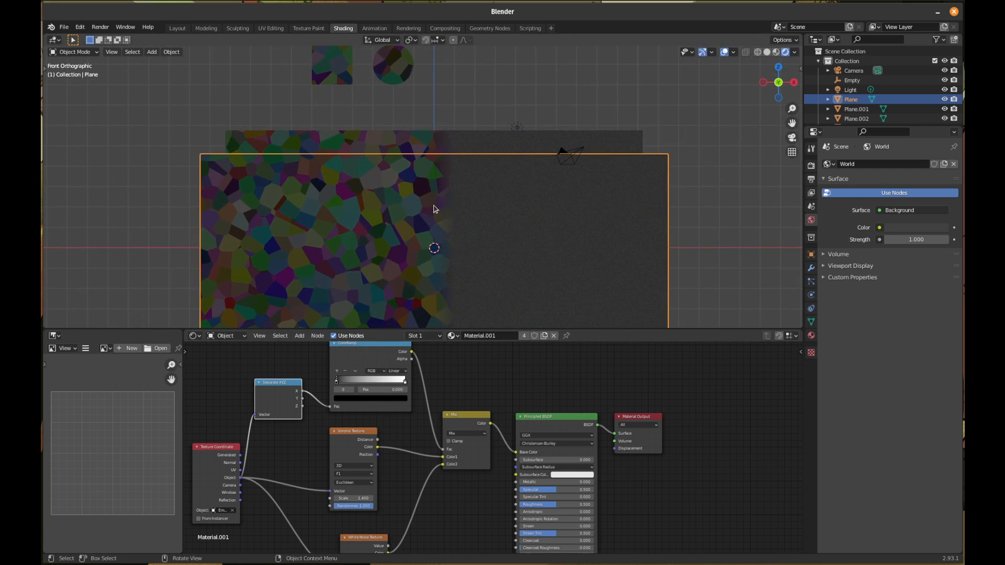
pyautogui.scroll(-2, 433, 209)
pyautogui.scroll(1, 433, 209)
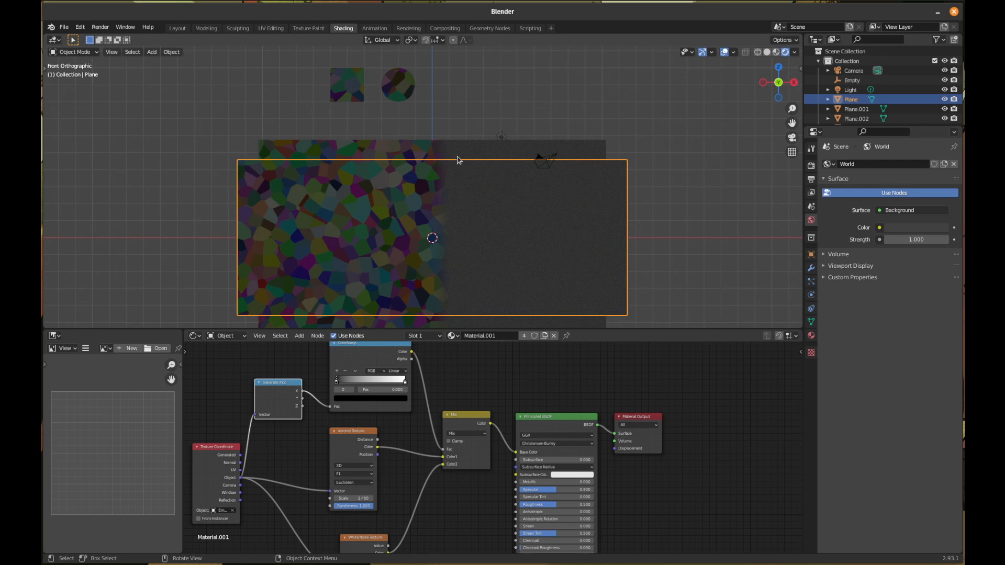
# - Try moving the empty sideways to test its effect on the blend between the Voronoi and white noise textures
pyautogui.click(857, 83)
pyautogui.press('g')
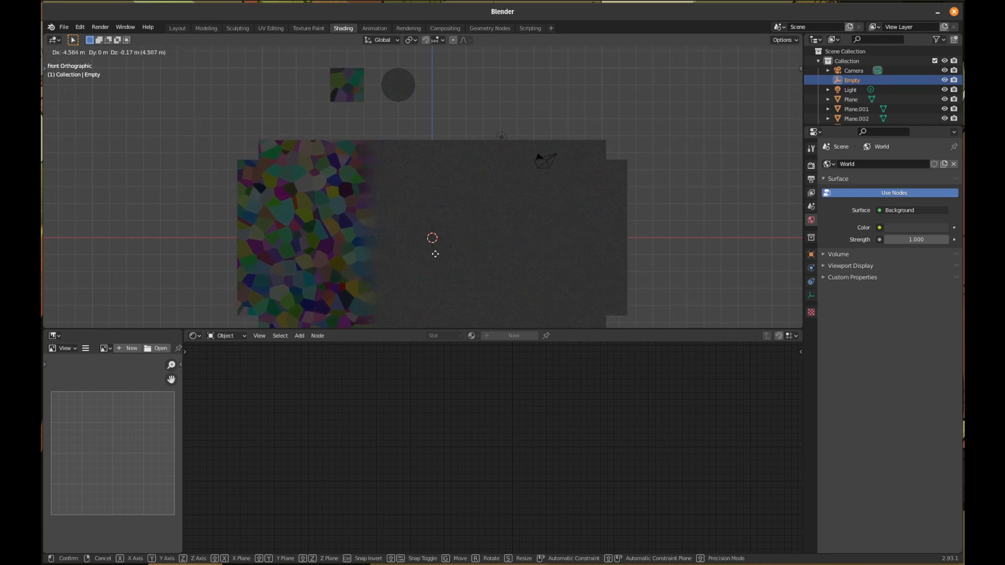
pyautogui.click(489, 237)
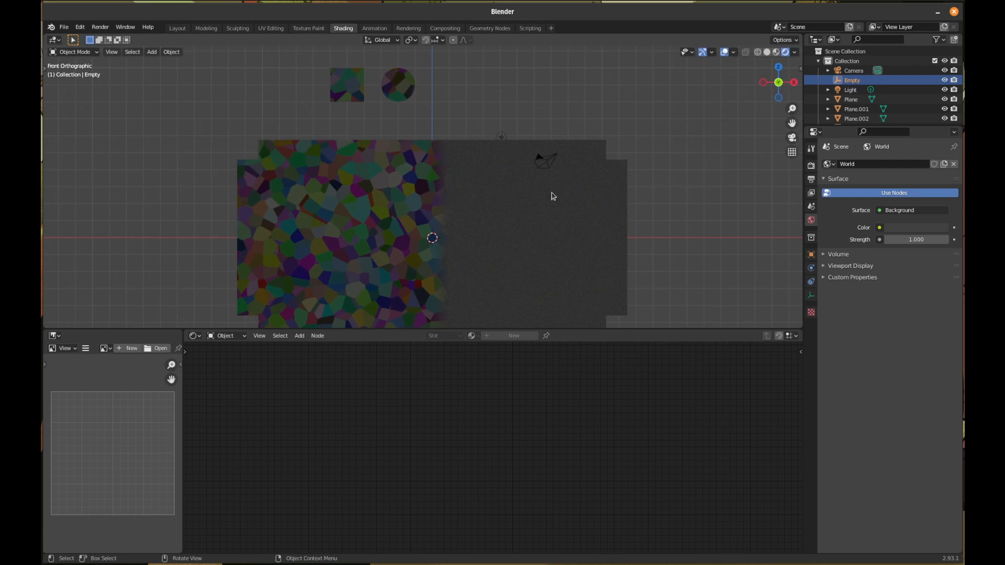
# - Select the widest plane and connect the Texture Coordinate node's UV output to Separate XYZ's Vector instead of Object
pyautogui.click(386, 209)
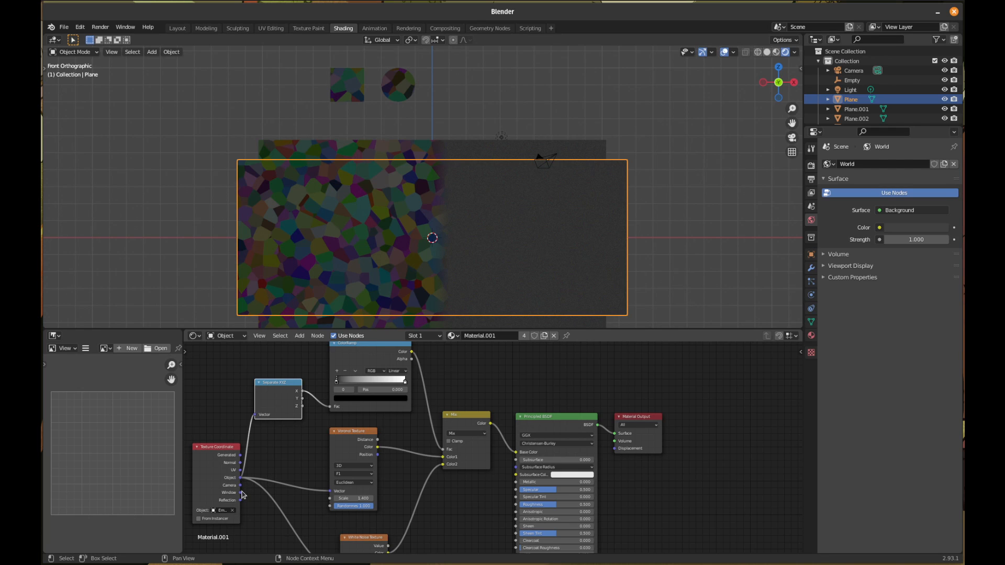
pyautogui.moveTo(243, 474); pyautogui.dragTo(256, 415)
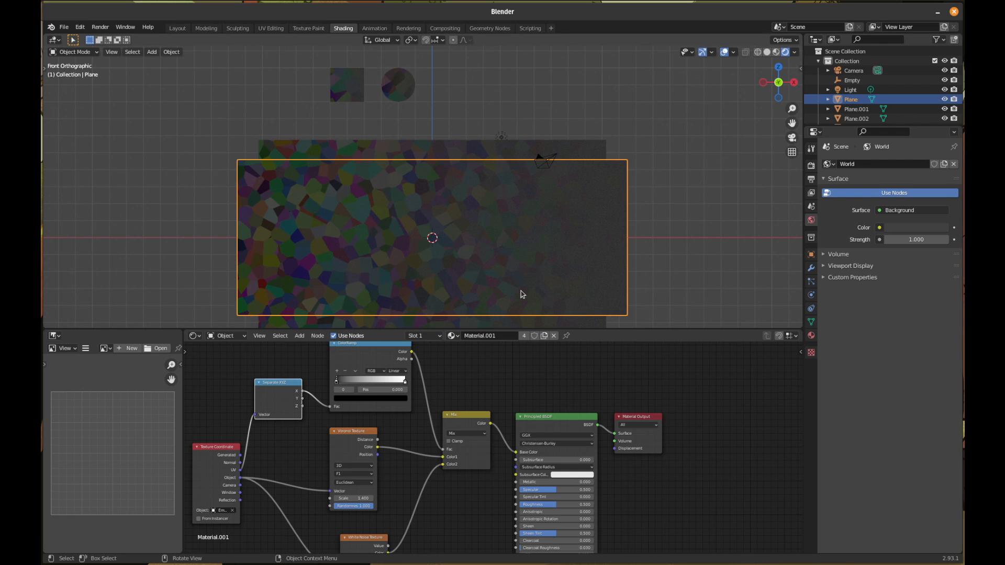
# - Bring the ColorRamp's black and white stops close together about two thirds along the ramp to sharpen the blend
pyautogui.moveTo(404, 384)
pyautogui.mouseDown()
pyautogui.moveTo(337, 382)
pyautogui.moveTo(383, 379)
pyautogui.mouseUp()
pyautogui.click(339, 379)
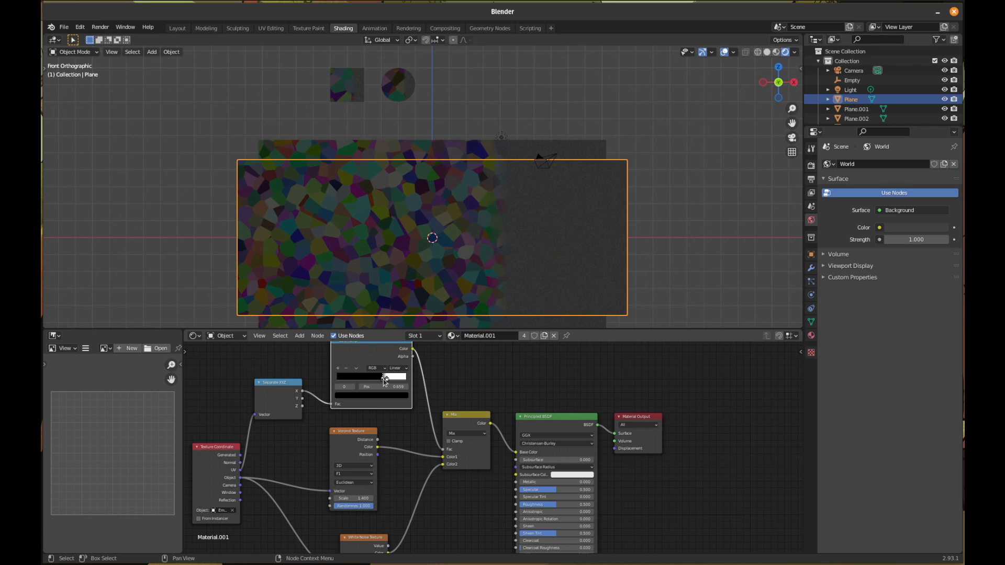
pyautogui.moveTo(384, 379); pyautogui.dragTo(382, 381)
pyautogui.moveTo(516, 361); pyautogui.dragTo(527, 381, button='middle')
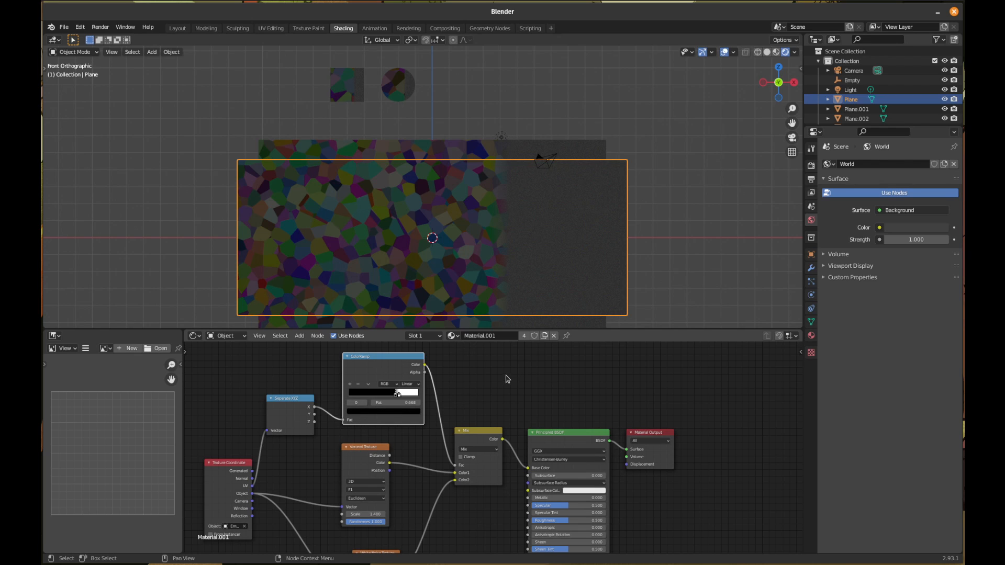
# - Insert a Math node set to Add between Separate XYZ and the ColorRamp, spacing it clear of the Voronoi Texture node
pyautogui.click(301, 338)
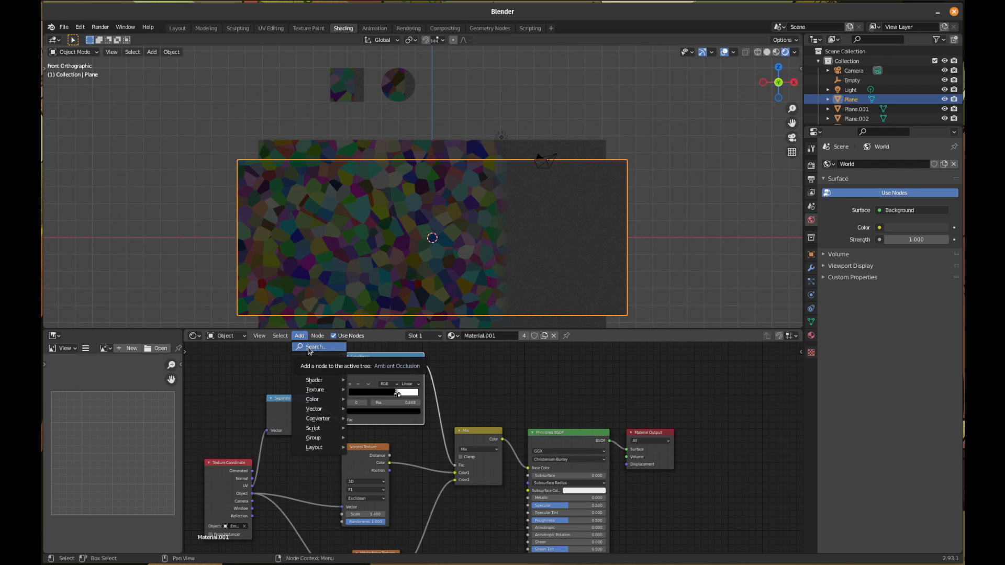
pyautogui.click(310, 348)
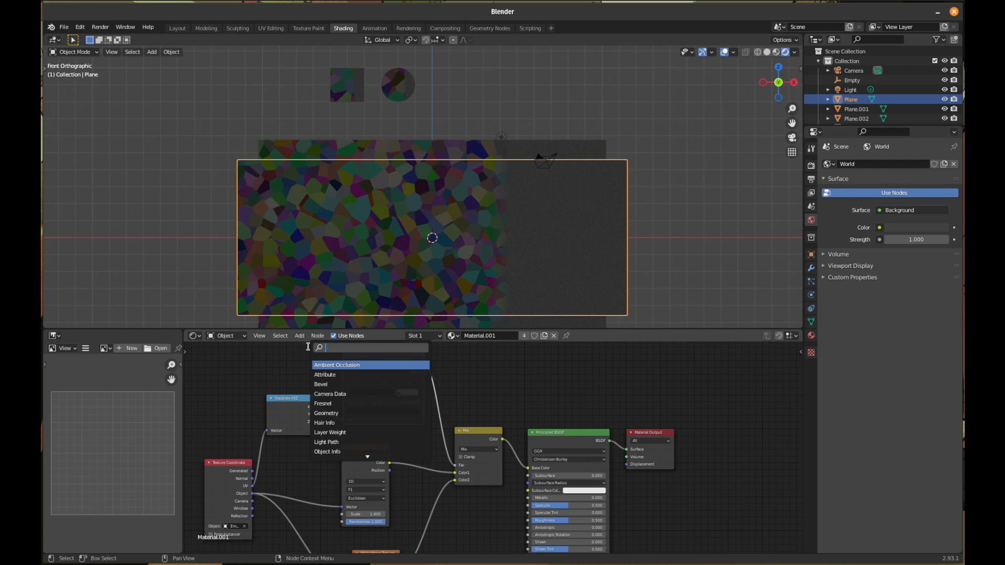
pyautogui.write('ma')
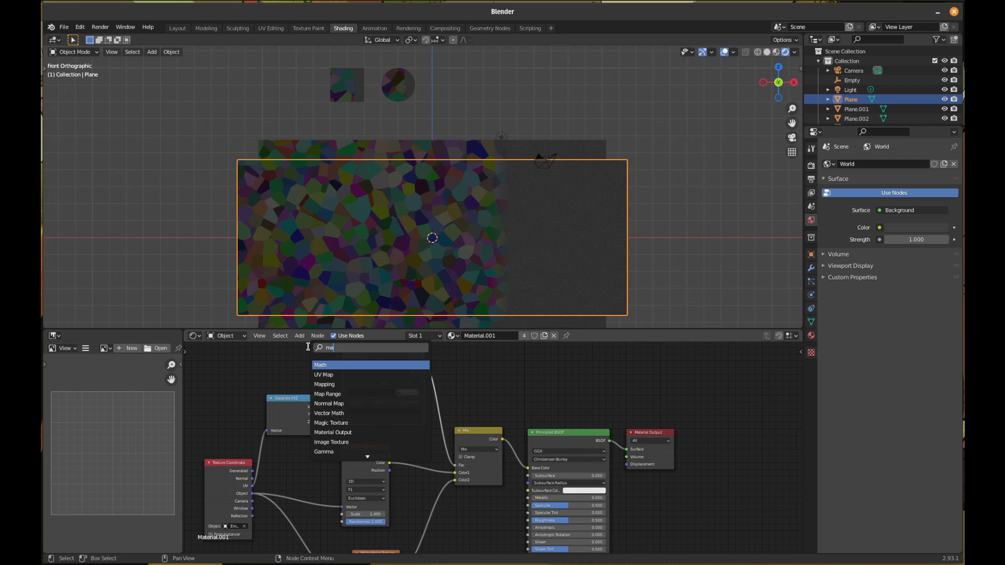
pyautogui.press('Return')
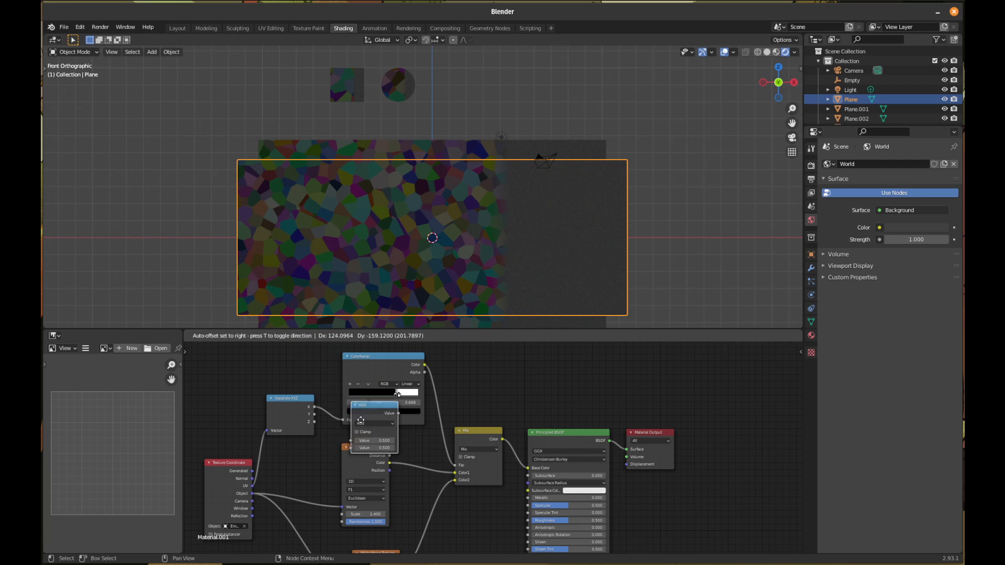
pyautogui.click(343, 391)
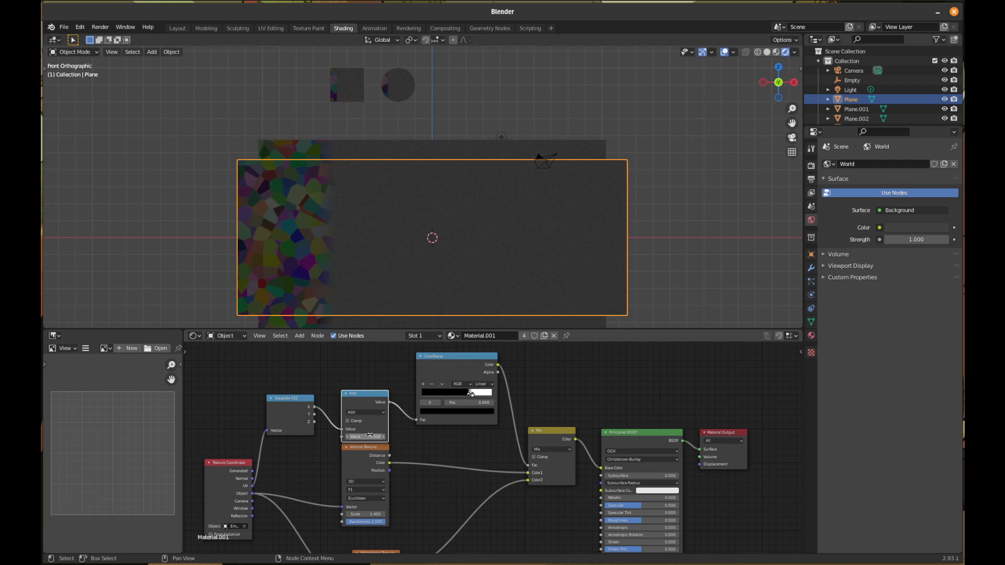
pyautogui.moveTo(370, 446); pyautogui.dragTo(370, 459)
pyautogui.moveTo(371, 399); pyautogui.dragTo(374, 380)
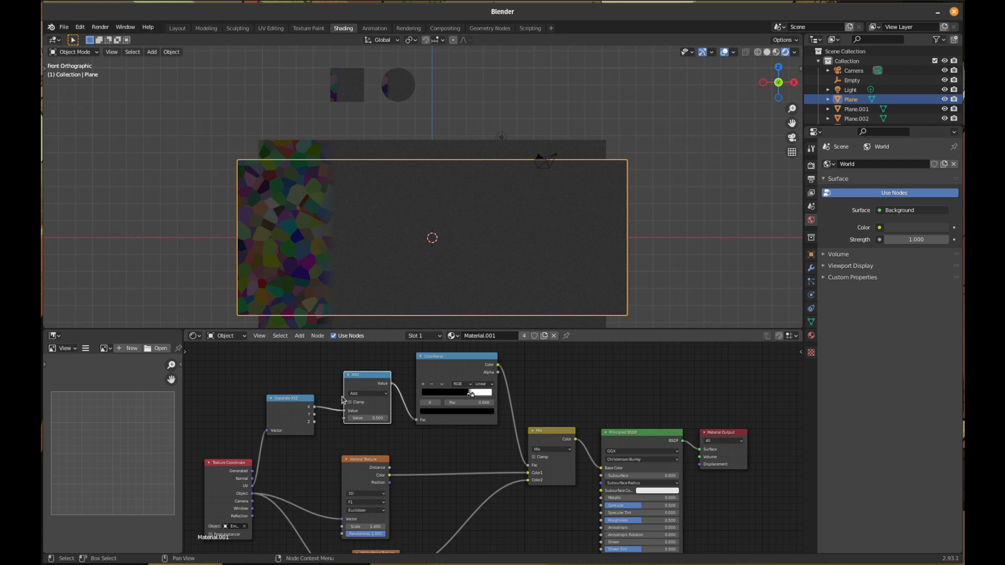
# - Compare the blend with the Add node muted and unmuted, and connect Separate XYZ's Y output to its second Value input
pyautogui.press('m')
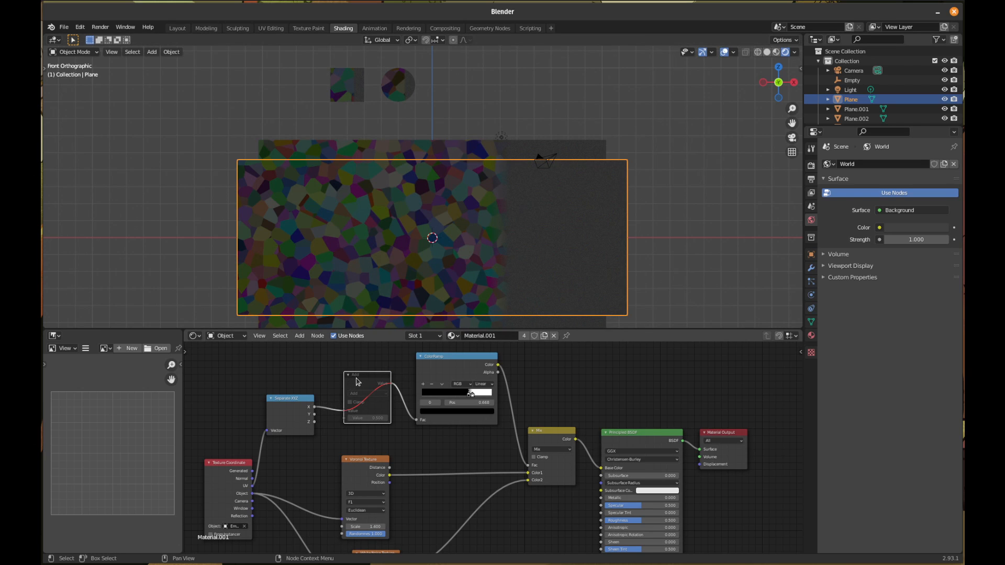
pyautogui.press('m')
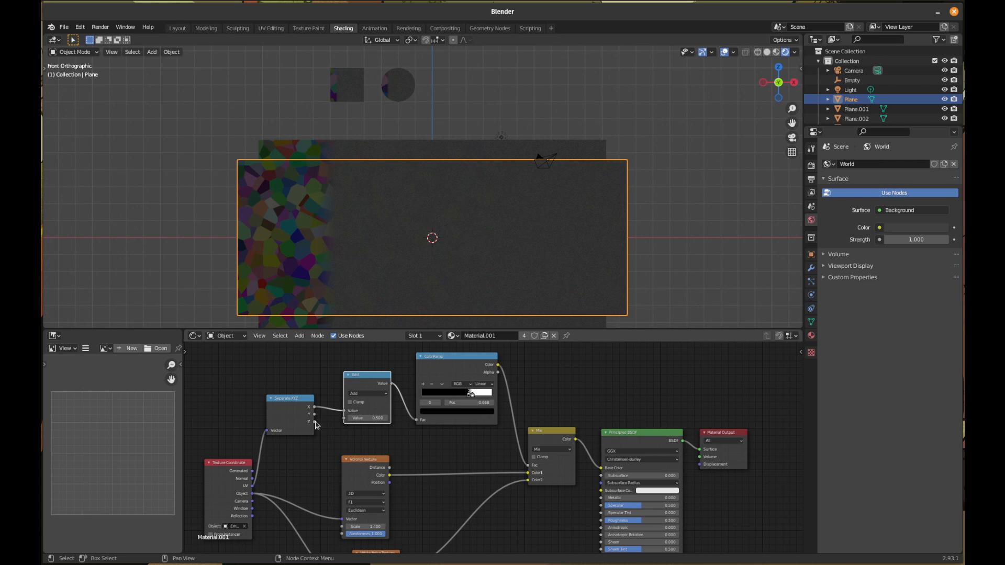
pyautogui.moveTo(315, 422); pyautogui.dragTo(343, 419)
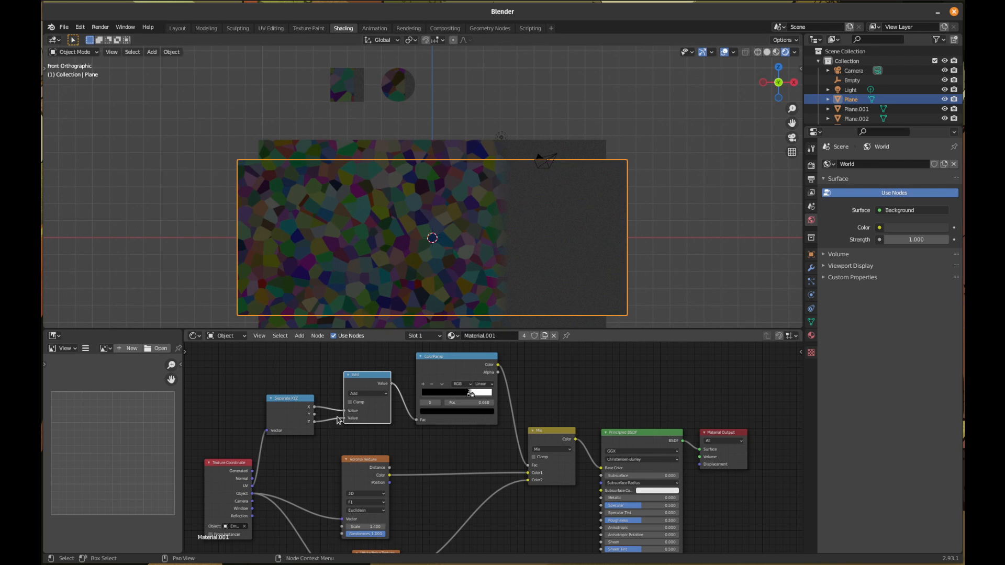
pyautogui.moveTo(344, 421); pyautogui.dragTo(343, 419)
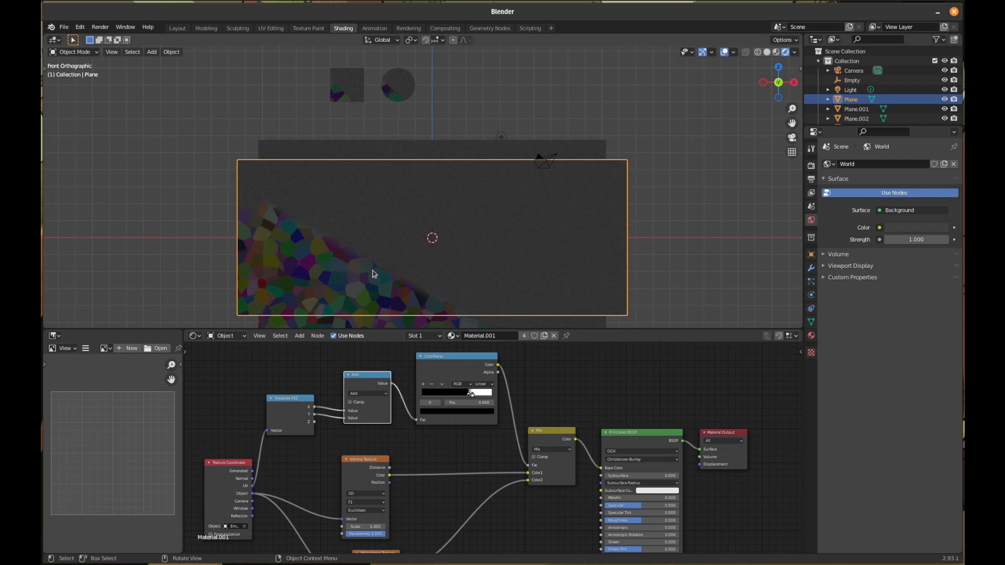
# - Duplicate the Add node onto the Y connection and set its second value to -0.600
pyautogui.moveTo(373, 377); pyautogui.dragTo(383, 374)
pyautogui.hotkey('shift', 'd')
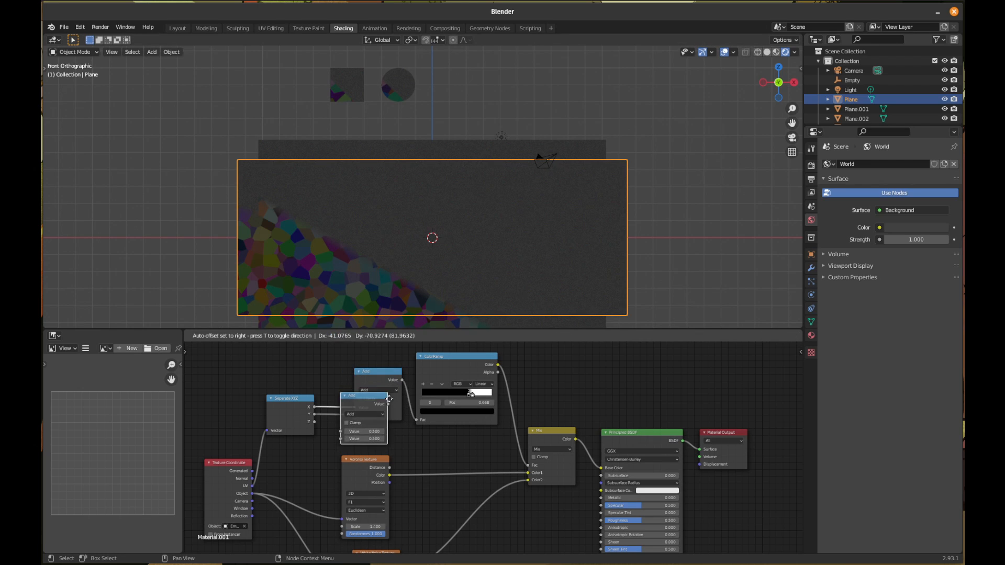
pyautogui.click(390, 420)
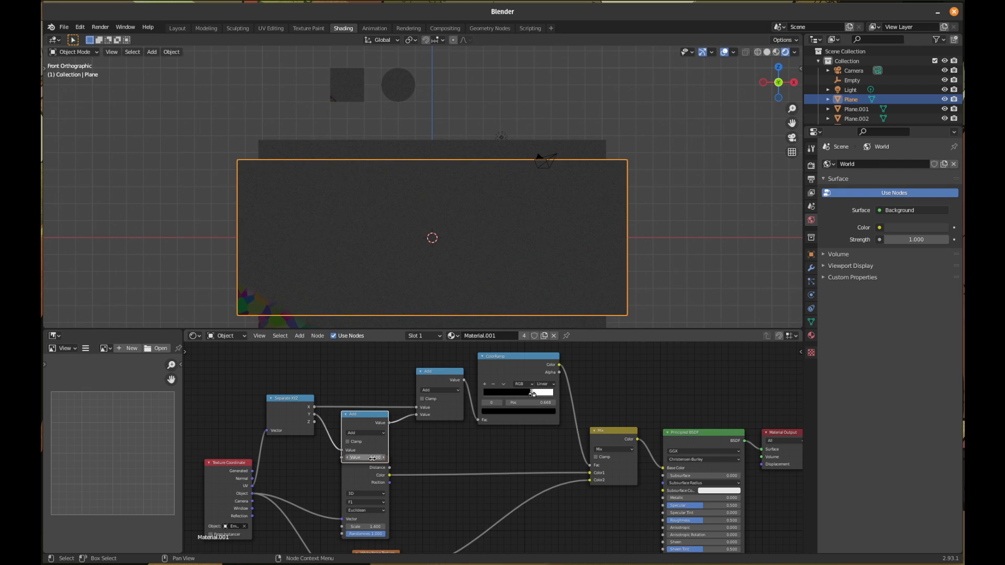
pyautogui.moveTo(375, 458); pyautogui.dragTo(352, 458)
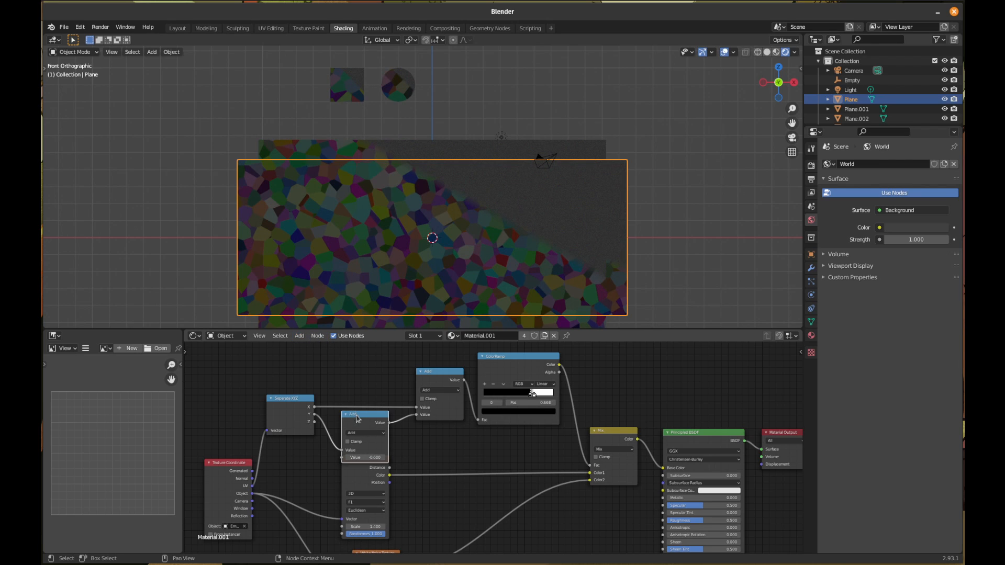
# - Change the duplicated Math node on the Y connection to Multiply Add with a multiplier of -0.300
pyautogui.click(366, 434)
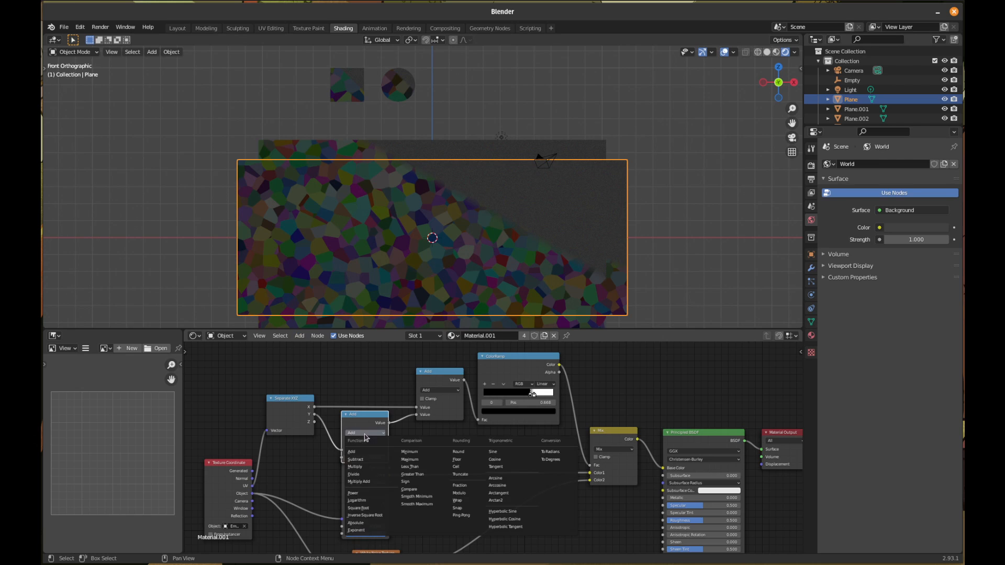
pyautogui.click(382, 482)
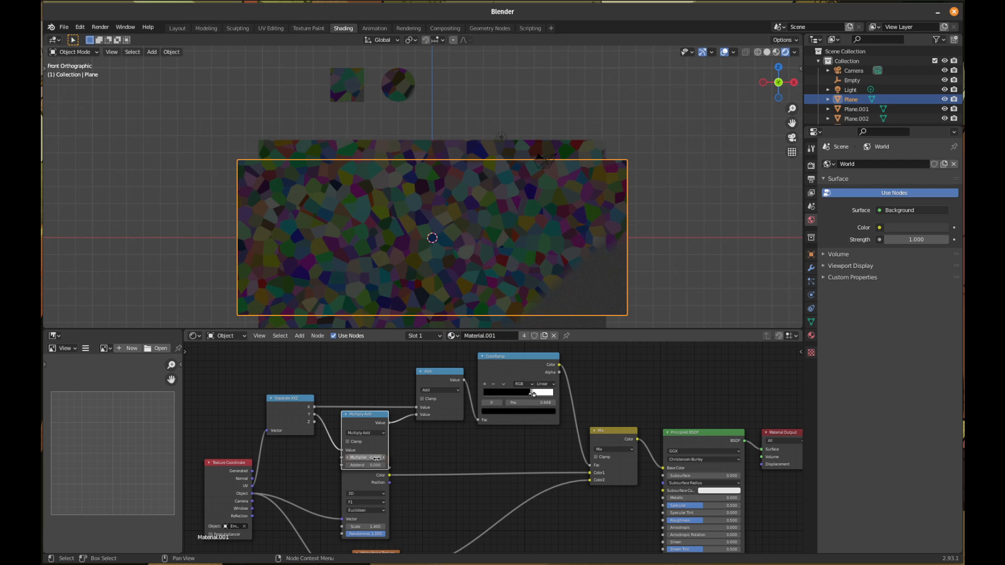
pyautogui.moveTo(375, 458)
pyautogui.mouseDown()
pyautogui.moveTo(385, 459)
pyautogui.moveTo(367, 466)
pyautogui.moveTo(399, 466)
pyautogui.moveTo(373, 465)
pyautogui.mouseUp()
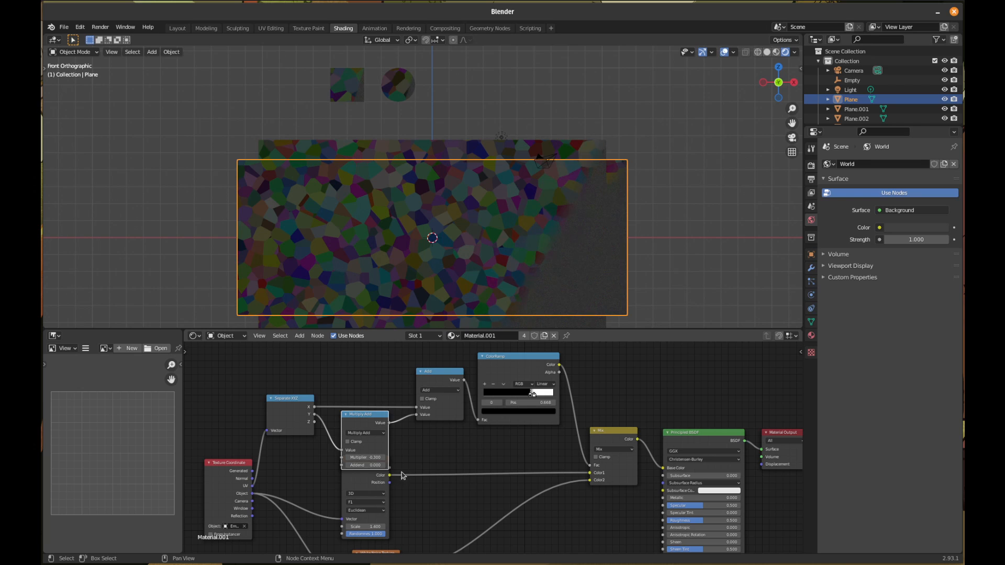
pyautogui.moveTo(369, 457); pyautogui.dragTo(352, 457)
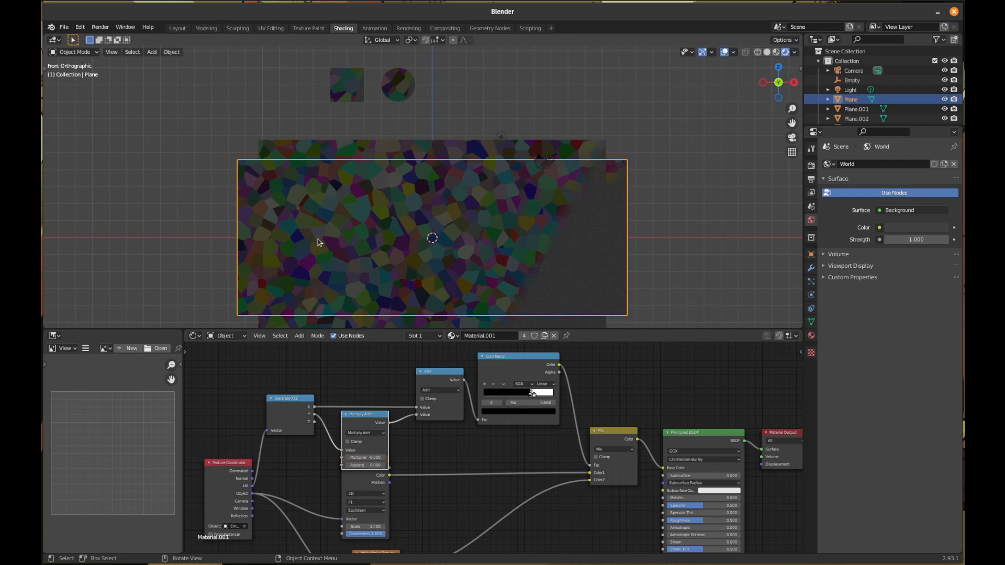
# - Alternate the selection between the widest plane and the taller plane overlapping it to compare their blend boundaries
pyautogui.click(581, 148)
pyautogui.click(618, 180)
pyautogui.click(574, 157)
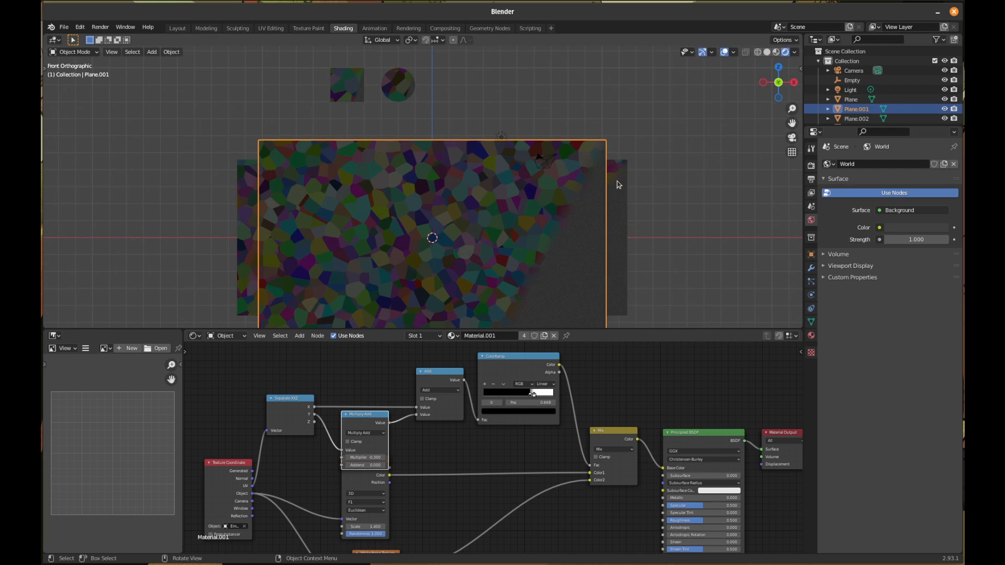
pyautogui.click(619, 184)
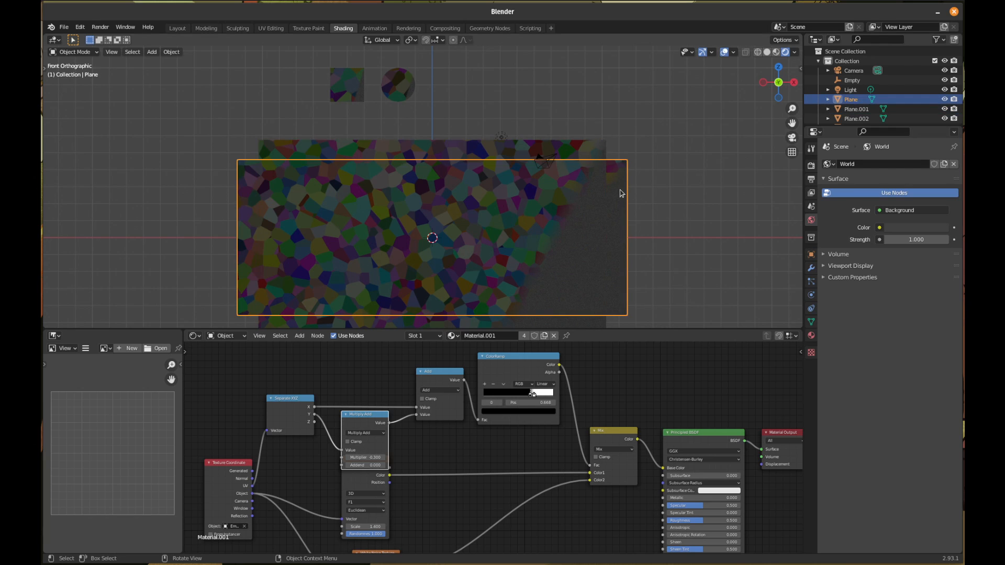
pyautogui.click(557, 191)
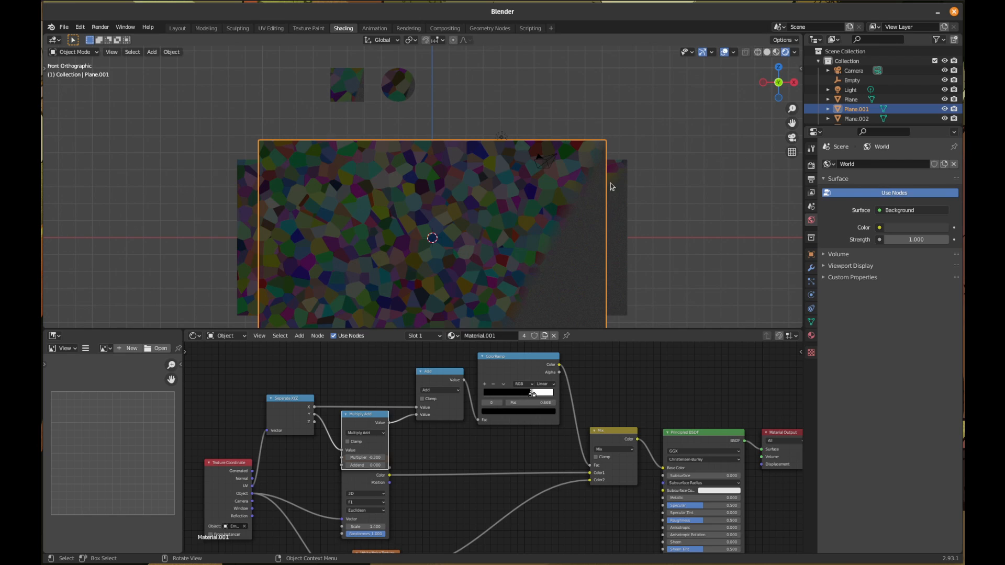
pyautogui.click(614, 188)
pyautogui.click(594, 156)
pyautogui.click(620, 179)
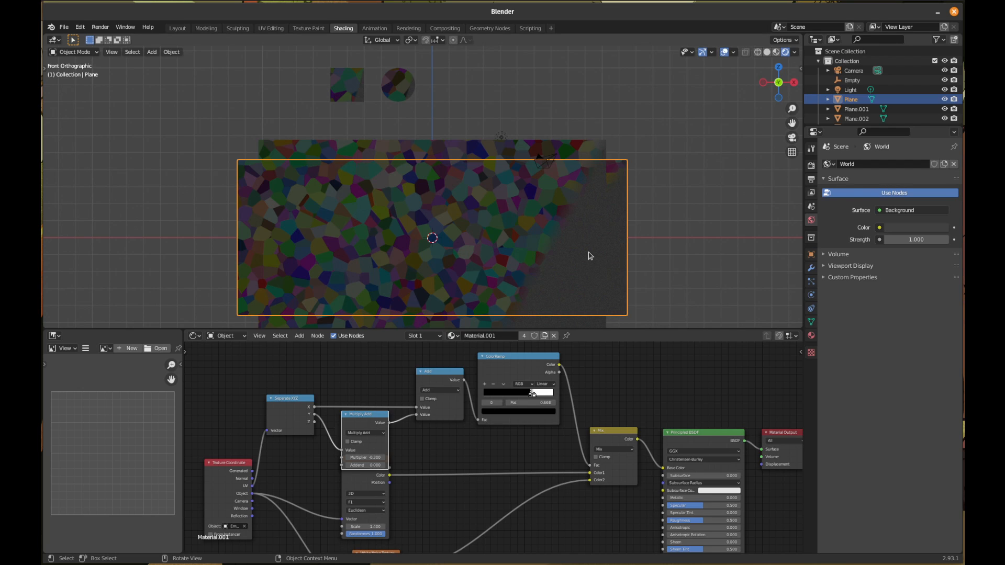
# - Compare the planes in Material Preview and Rendered viewport shading, ending in Rendered
pyautogui.keyDown('shift'); pyautogui.moveTo(570, 274); pyautogui.dragTo(575, 237, button='middle'); pyautogui.keyUp('shift')
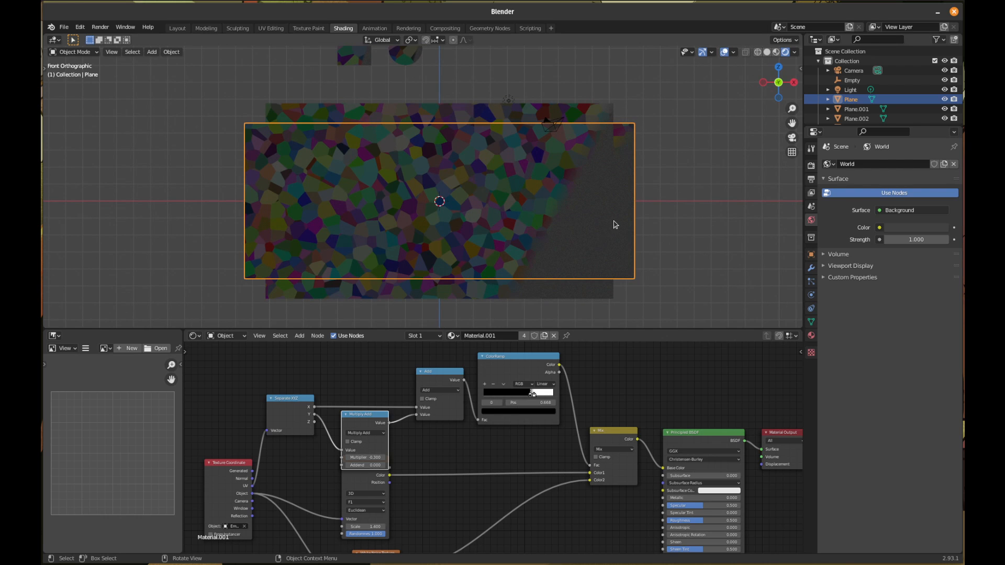
pyautogui.click(776, 52)
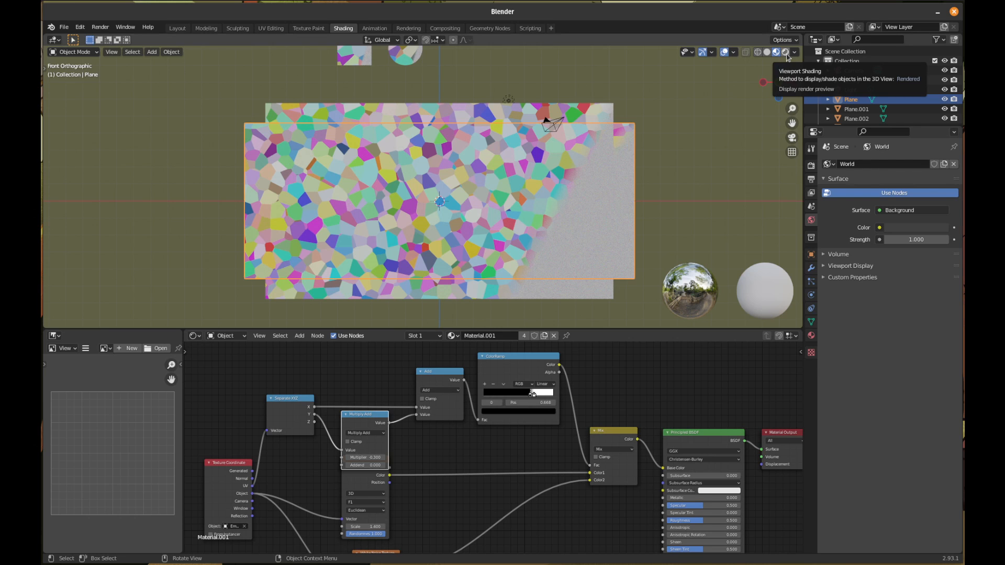
pyautogui.click(786, 52)
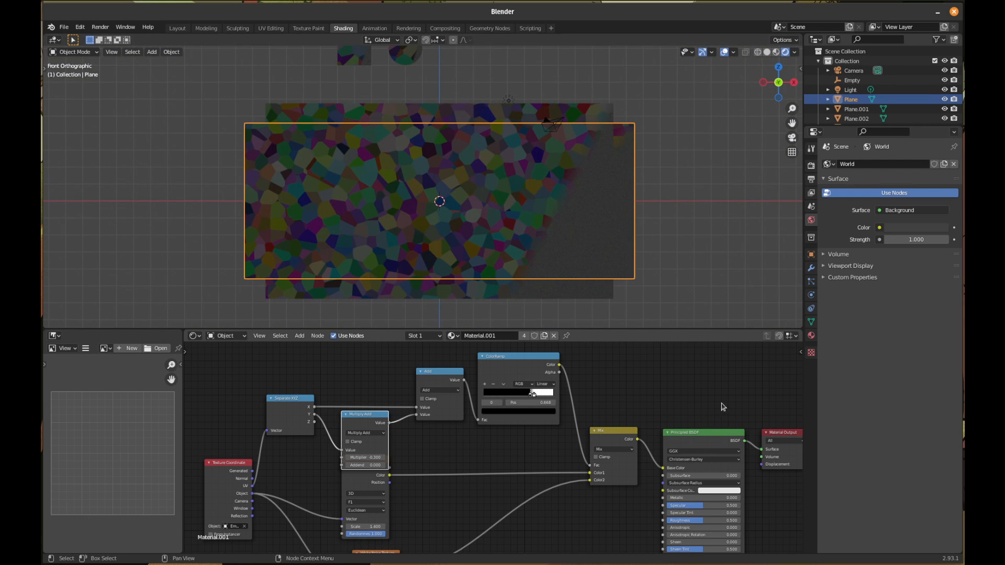
pyautogui.click(777, 52)
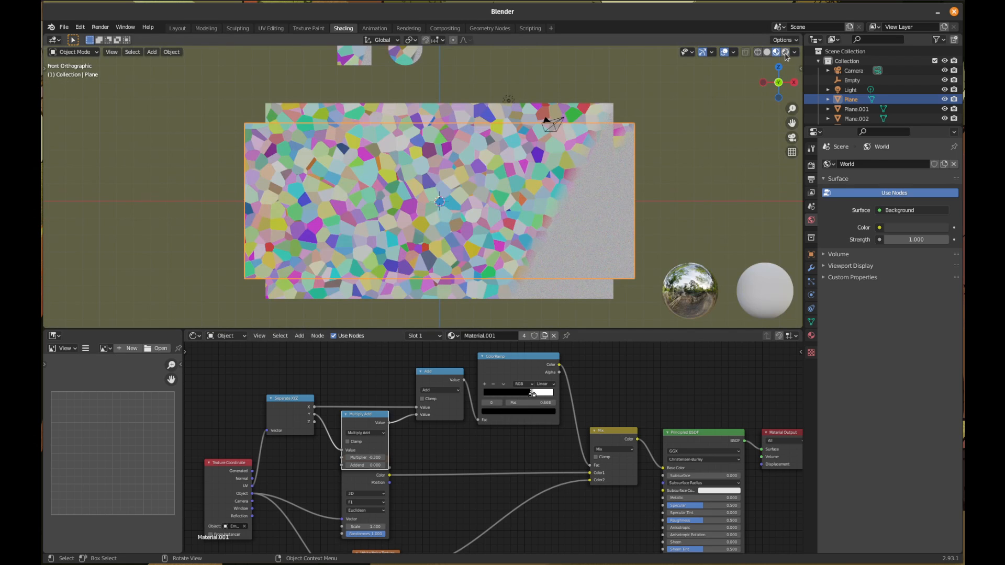
pyautogui.click(786, 53)
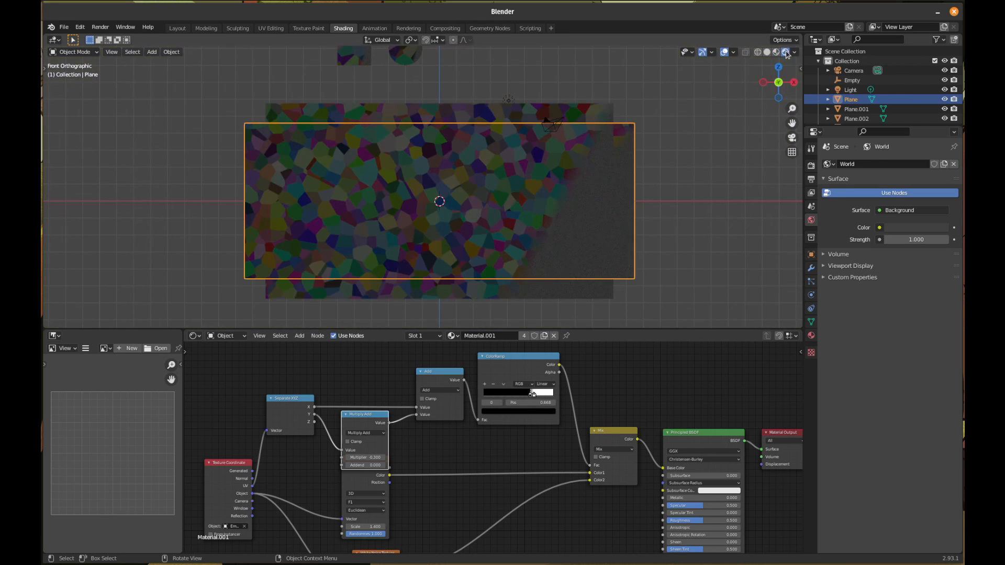
# - Set the Principled BSDF's Emission Strength to 0
pyautogui.moveTo(697, 386); pyautogui.dragTo(566, 316, button='middle')
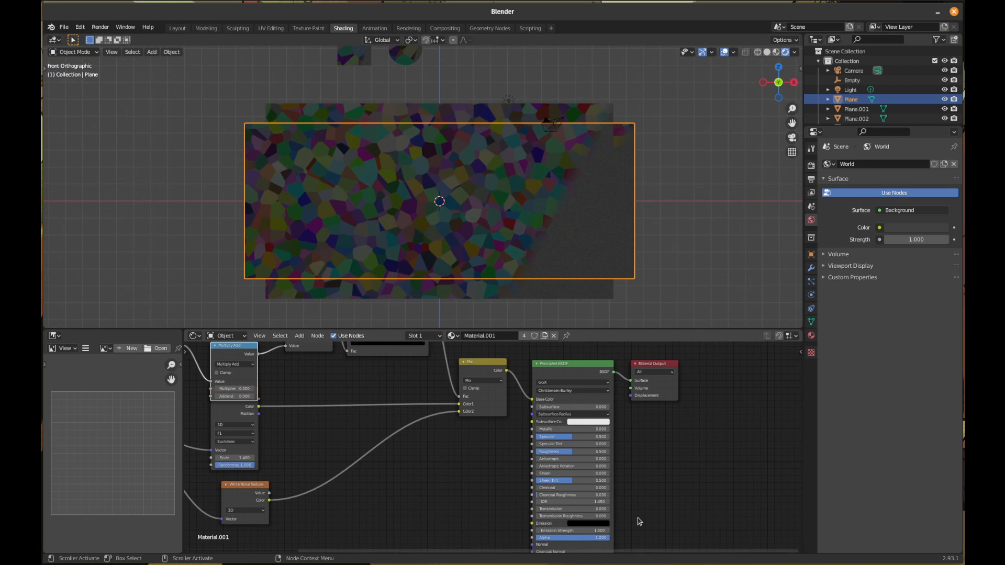
pyautogui.moveTo(635, 521); pyautogui.dragTo(644, 489, button='middle')
pyautogui.moveTo(573, 492)
pyautogui.mouseDown()
pyautogui.moveTo(590, 492)
pyautogui.moveTo(575, 492)
pyautogui.mouseUp()
pyautogui.click(562, 490)
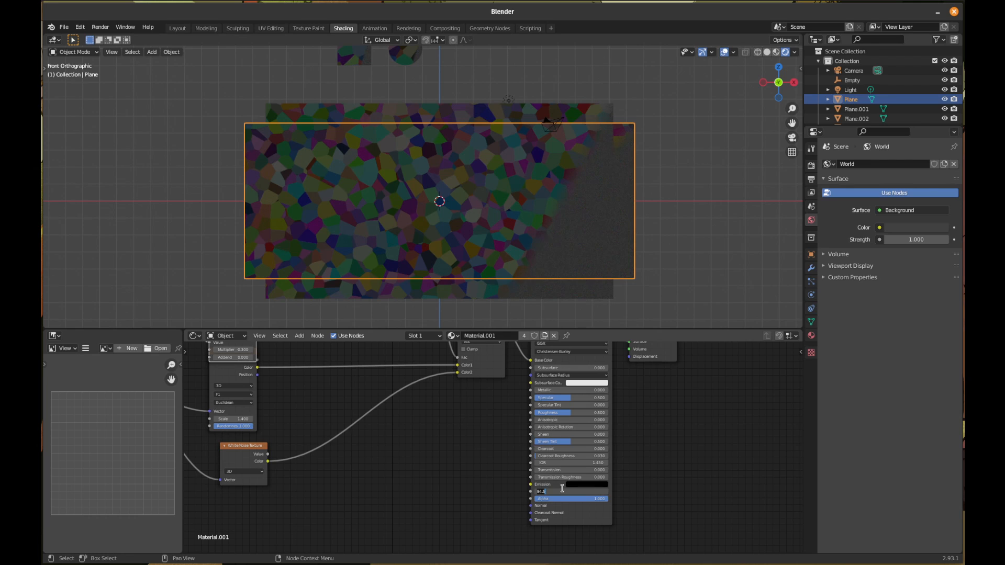
pyautogui.write('0')
pyautogui.press('Return')
pyautogui.moveTo(673, 450); pyautogui.dragTo(678, 478, button='middle')
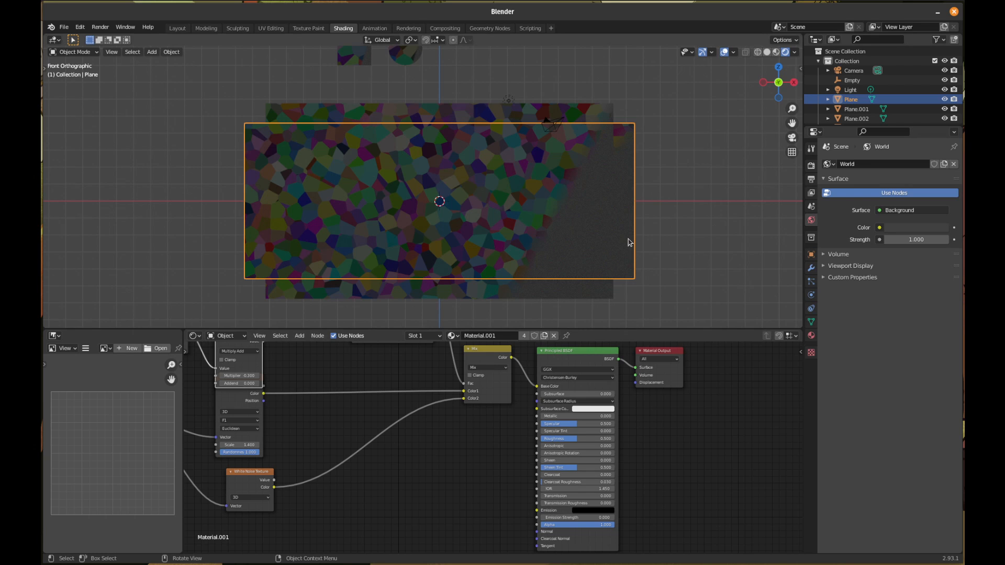
# - Move the light further in front of the planes in side view, and place it above their noise-textured end in front view
pyautogui.press('KP_3')
pyautogui.click(432, 104)
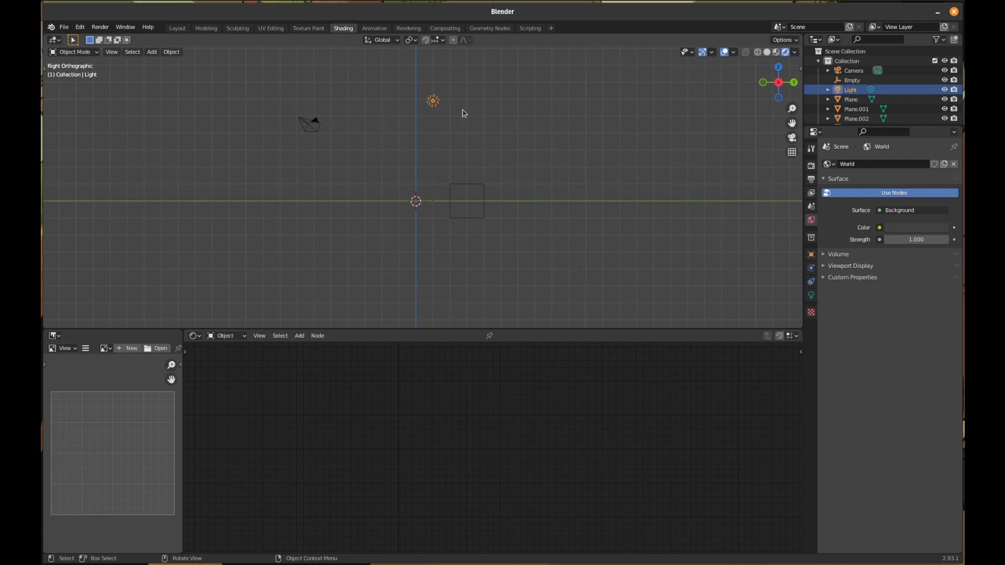
pyautogui.press('g')
pyautogui.click(373, 107)
pyautogui.press('KP_1')
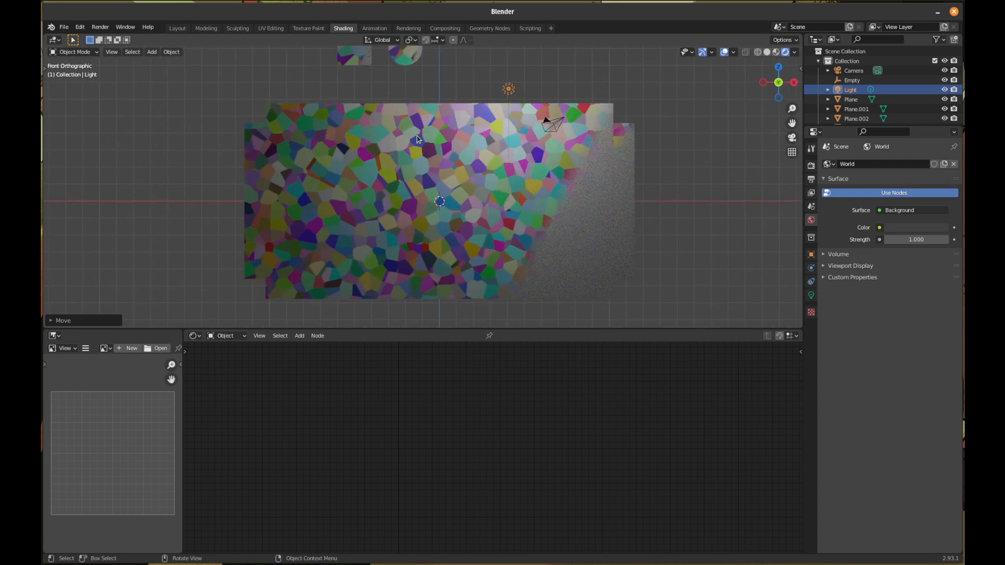
pyautogui.press('g')
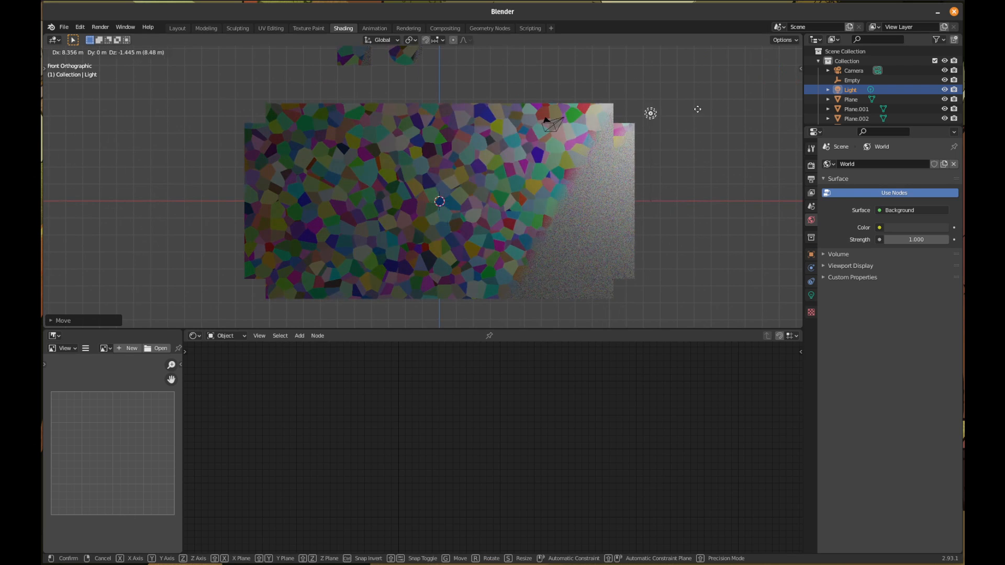
pyautogui.click(645, 68)
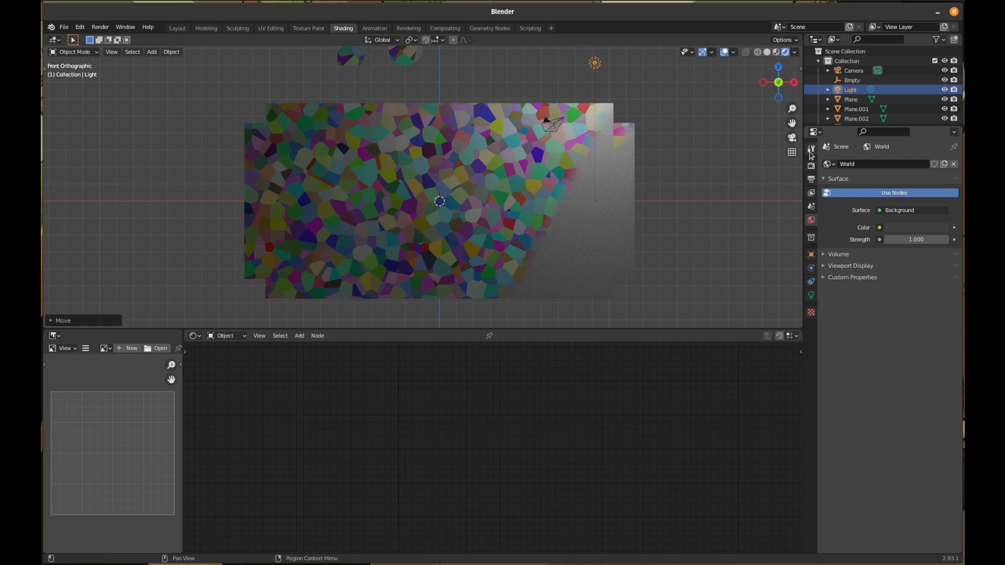
# - Select the widest plane and compare its render in Cycles and Eevee, ending with Eevee as the render engine
pyautogui.click(453, 167)
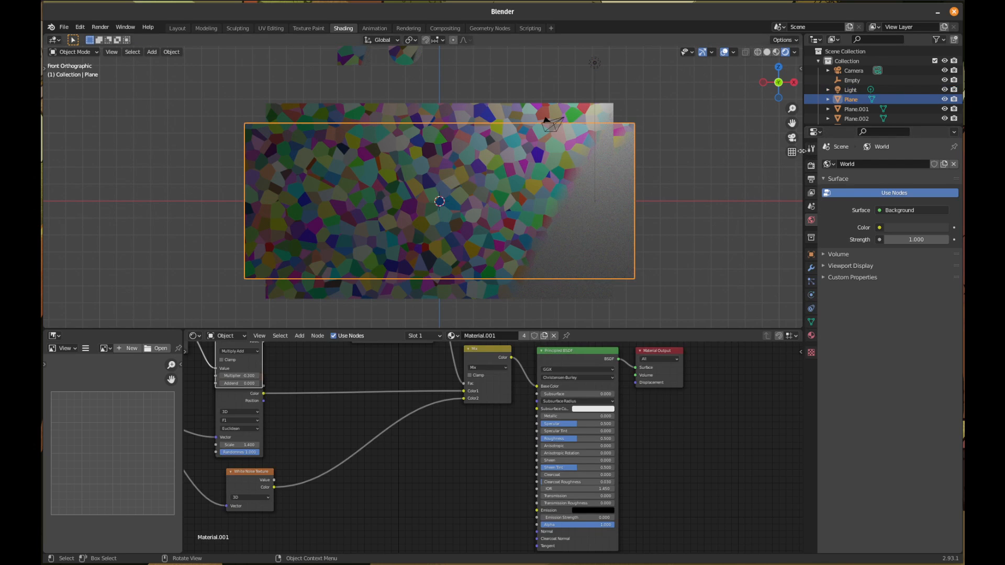
pyautogui.click(812, 166)
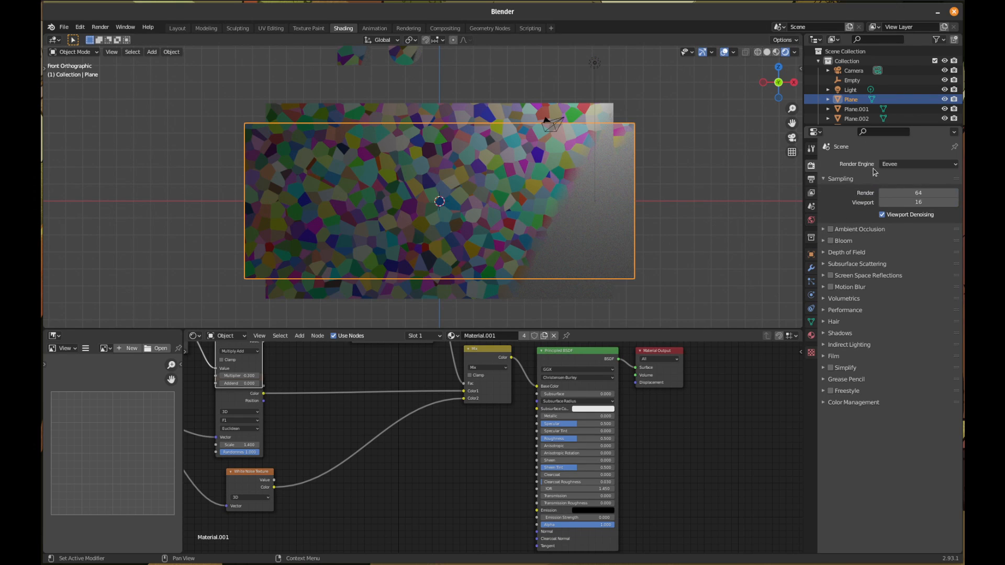
pyautogui.click(897, 166)
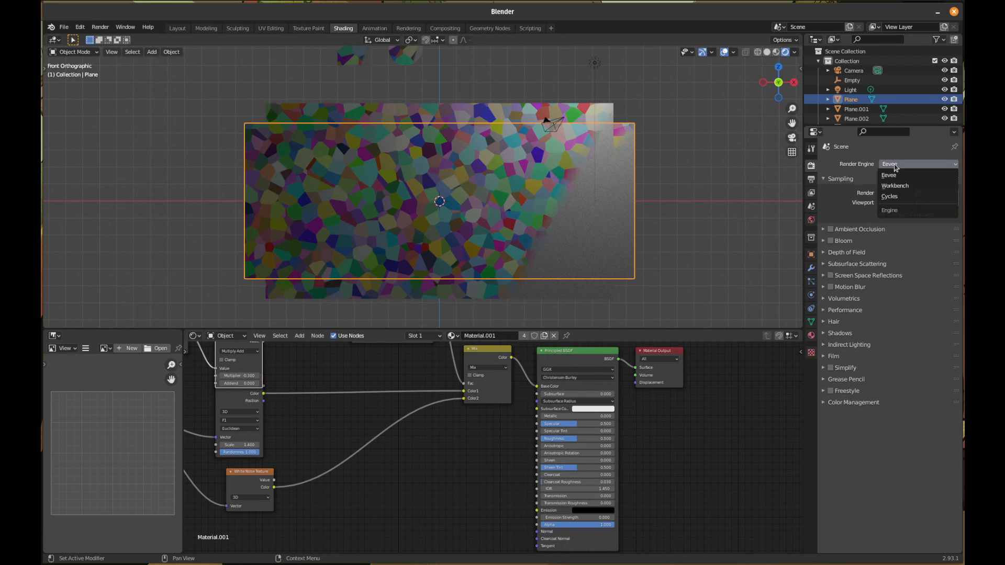
pyautogui.click(892, 196)
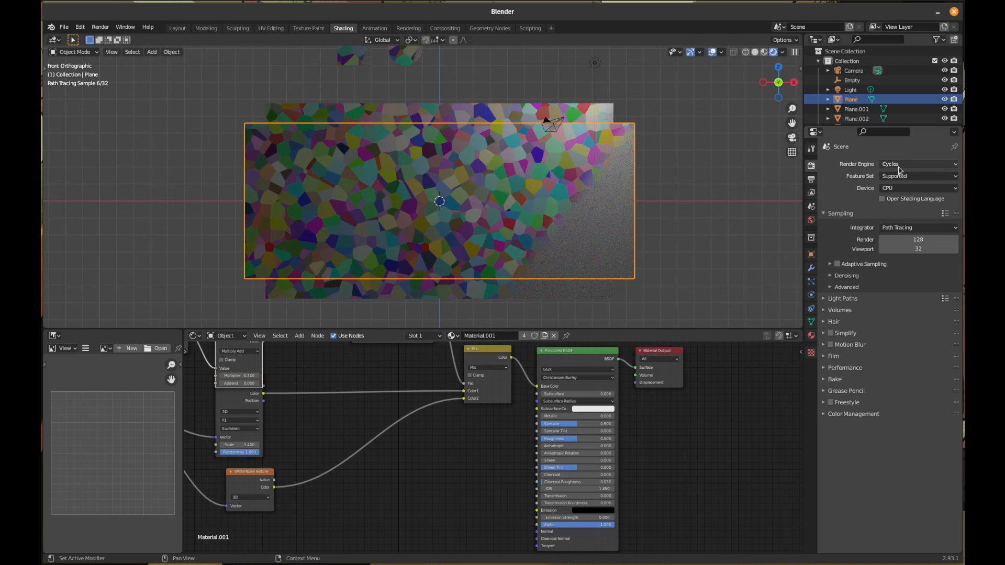
pyautogui.click(903, 166)
pyautogui.click(899, 177)
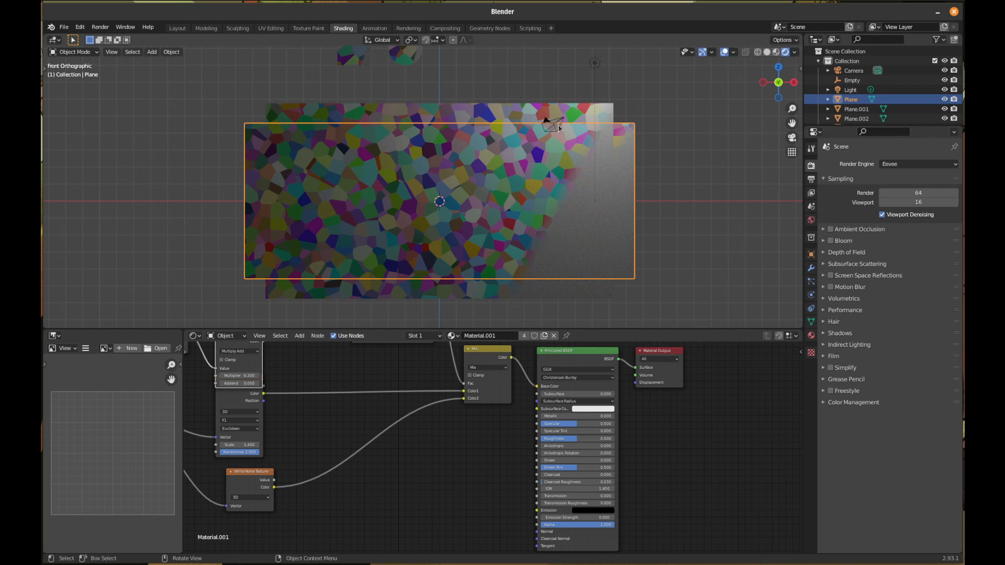
# - Clear the camera's location and rotation, and rotate it in side view to look horizontally along the Y axis
pyautogui.click(560, 126)
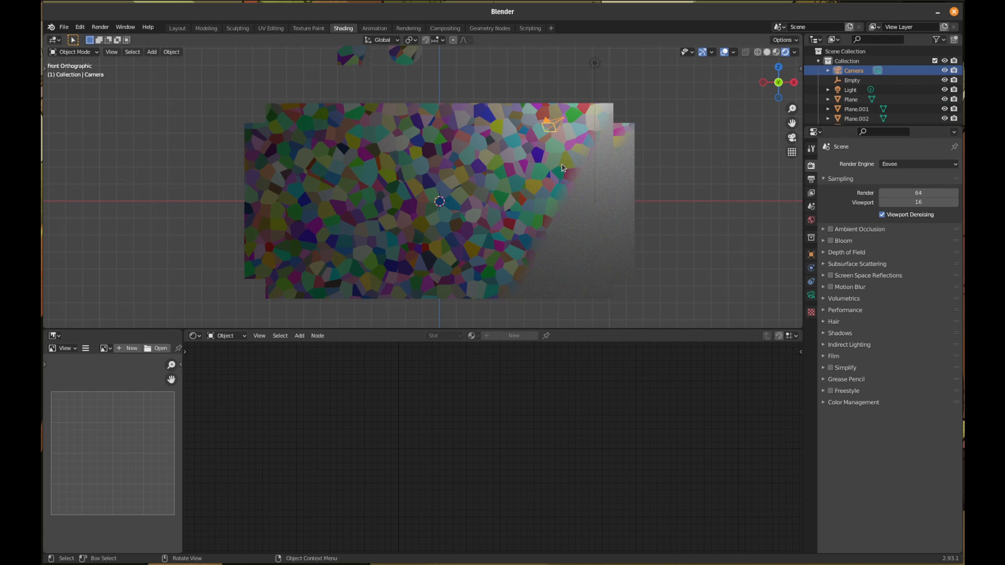
pyautogui.hotkey('alt', 'g')
pyautogui.hotkey('alt', 'r')
pyautogui.press('KP_3')
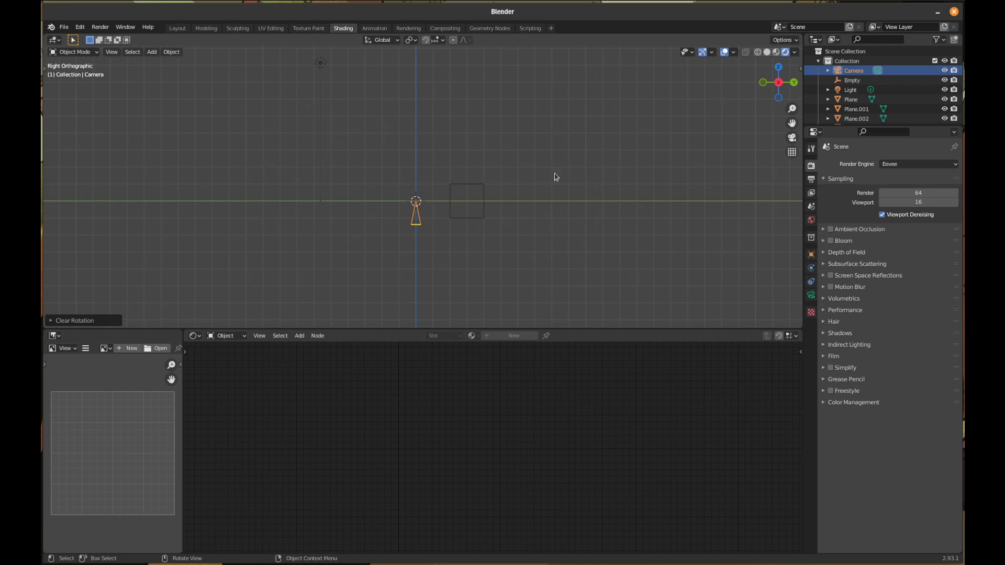
pyautogui.press('r')
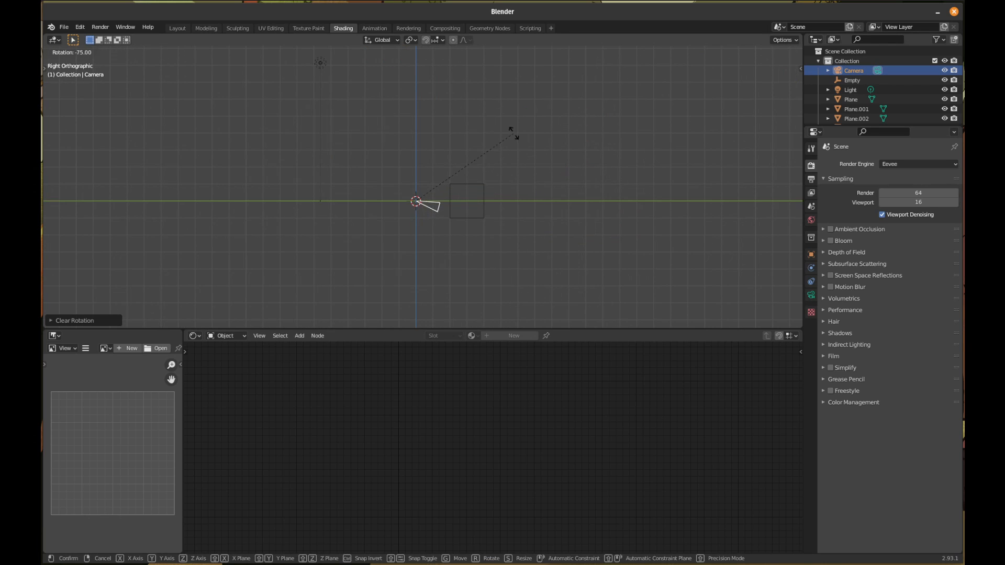
pyautogui.click(486, 114)
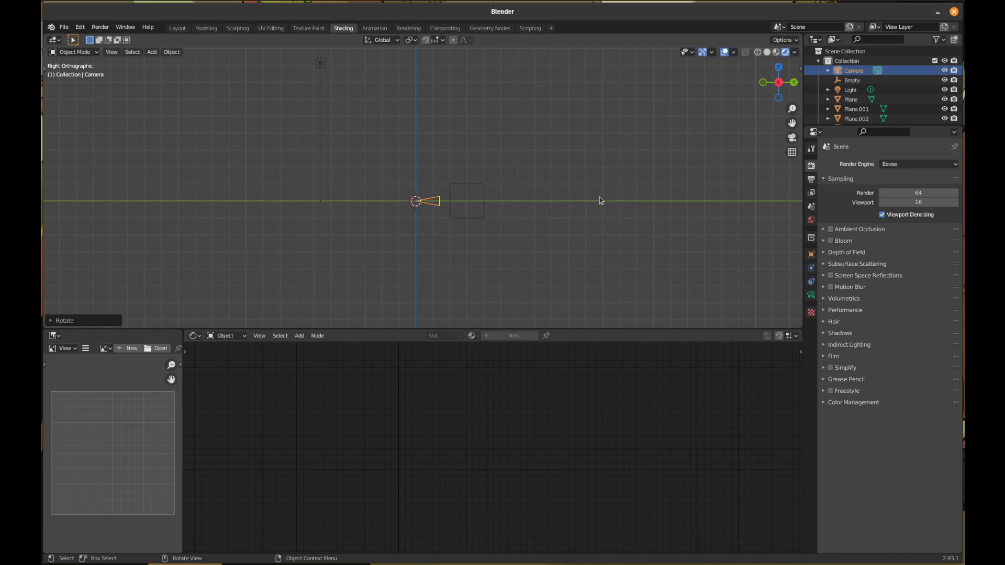
pyautogui.press('KP_0')
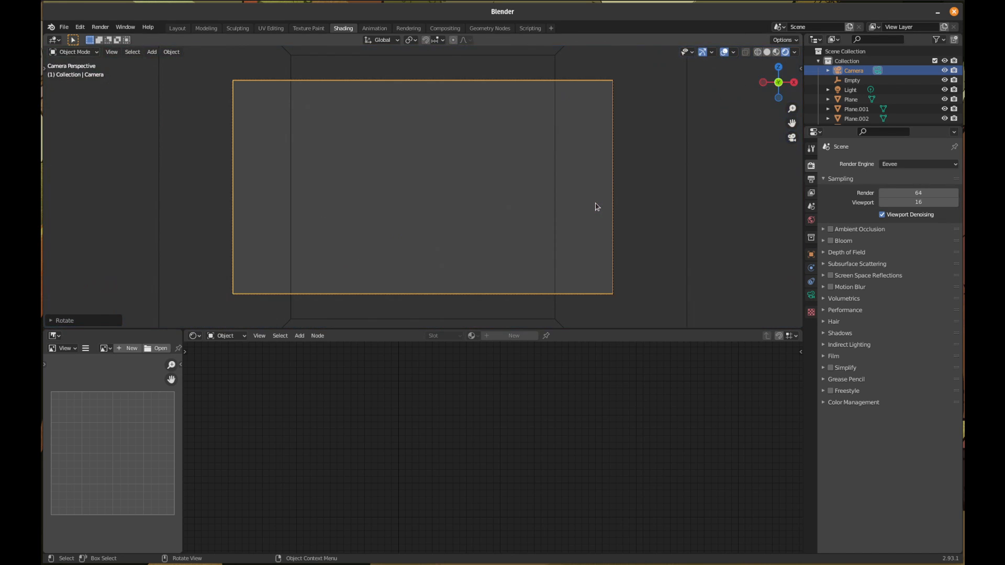
pyautogui.press('KP_0')
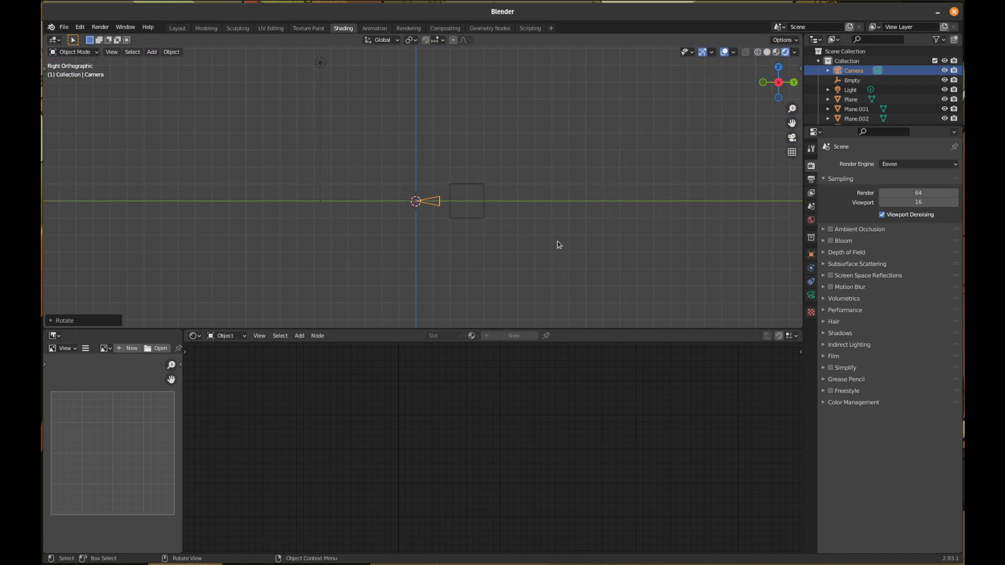
# - Move the camera 6 m along negative Y in front of the planes, and set its lens type to Orthographic
pyautogui.press('g')
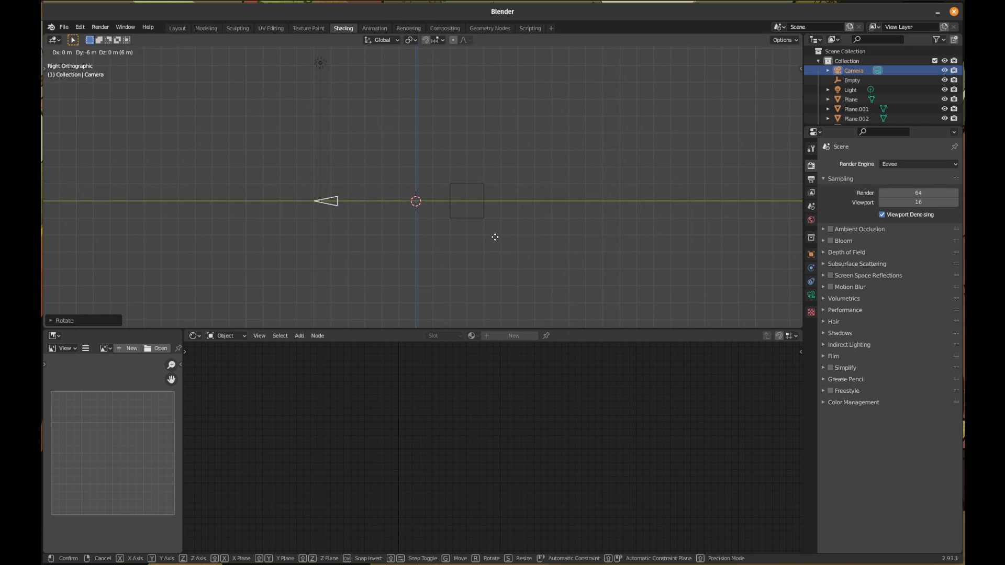
pyautogui.click(491, 239)
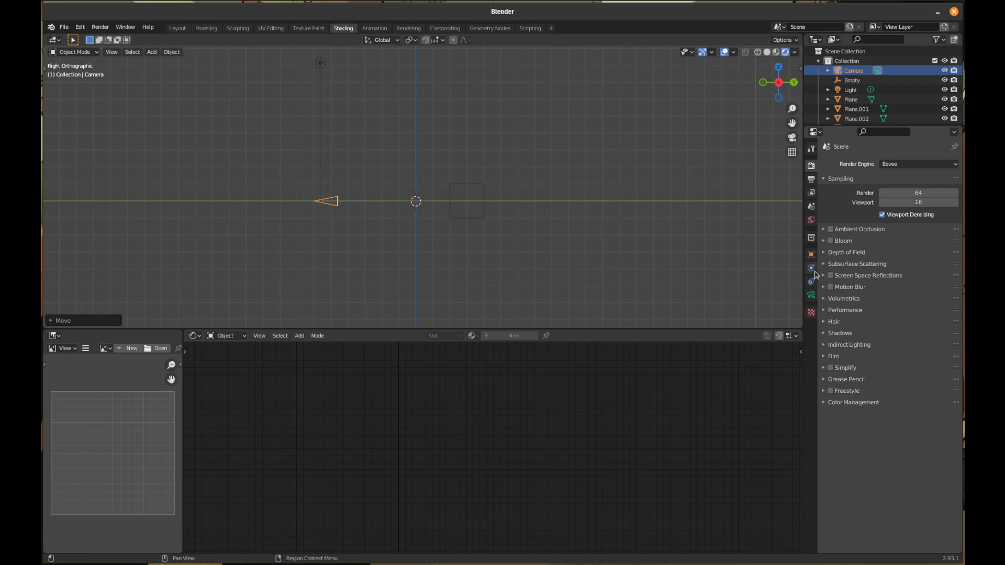
pyautogui.click(811, 295)
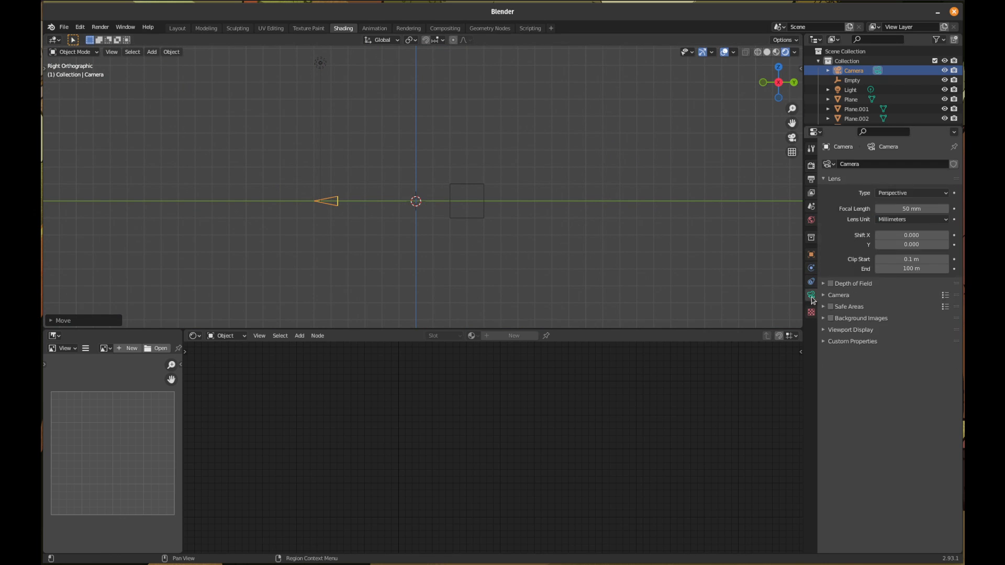
pyautogui.click(911, 193)
pyautogui.click(903, 210)
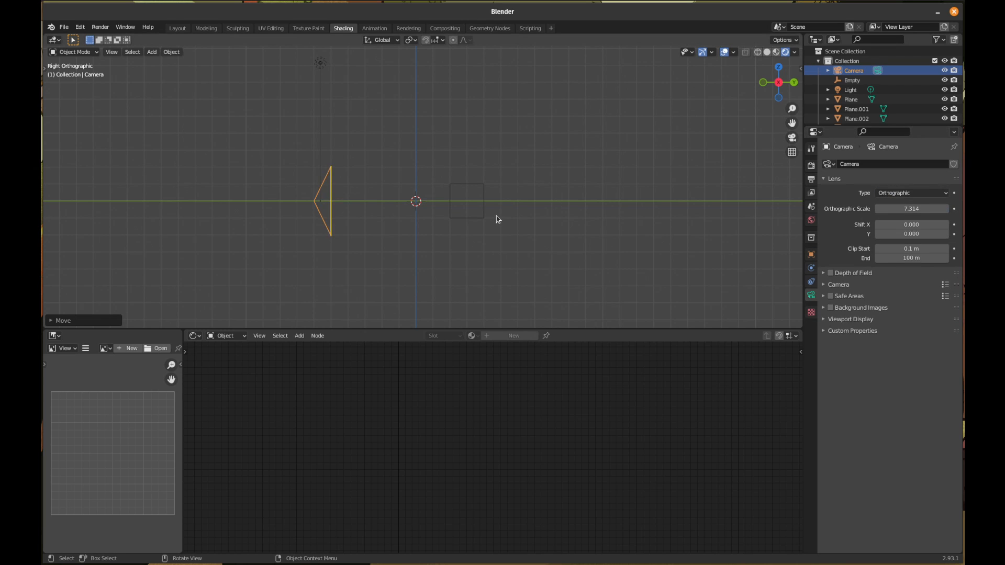
# - Set the camera's Orthographic Scale to about 24.214 so its frame encloses both large overlapping planes in camera view
pyautogui.press('KP_1')
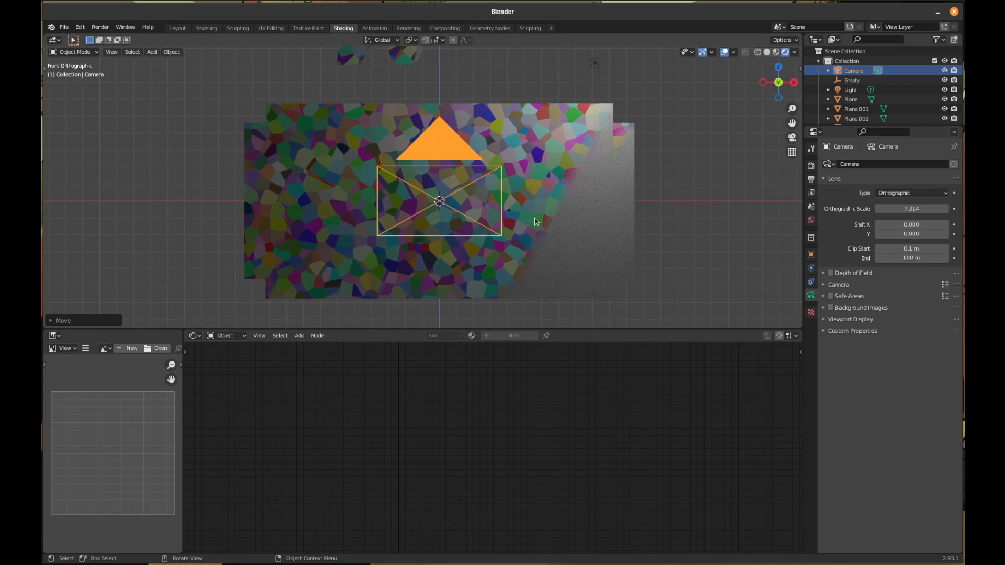
pyautogui.press('KP_0')
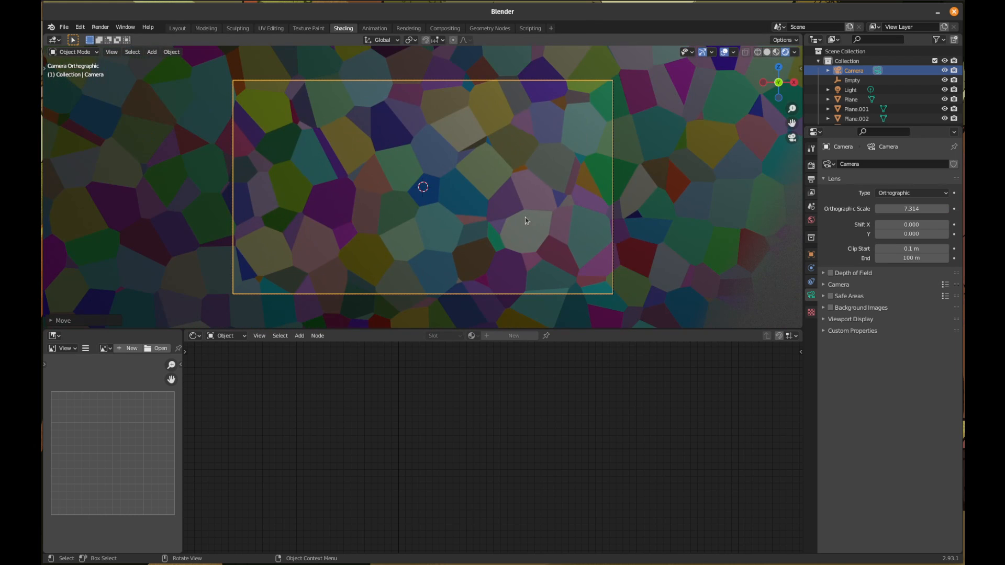
pyautogui.scroll(-1, 524, 223)
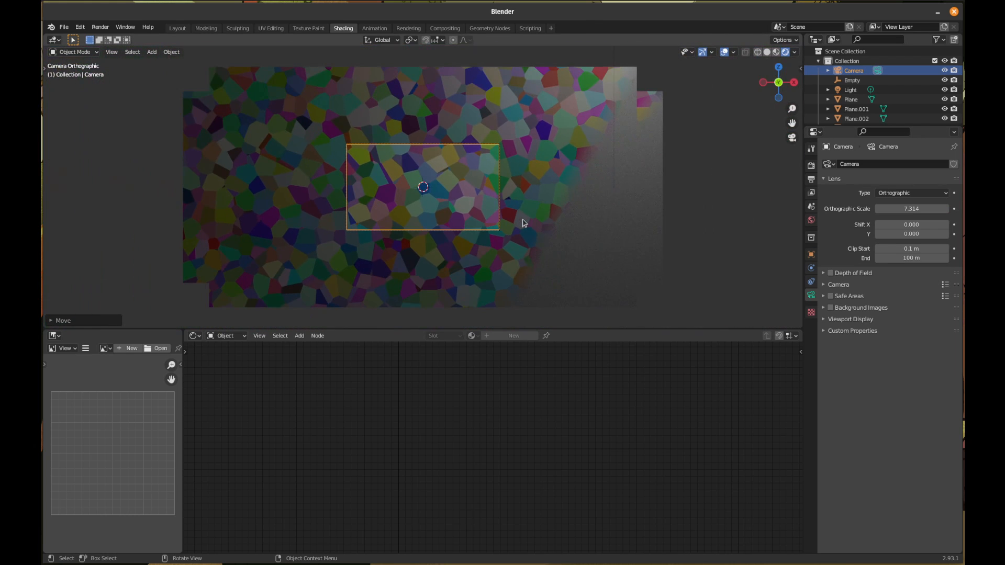
pyautogui.scroll(-1, 424, 222)
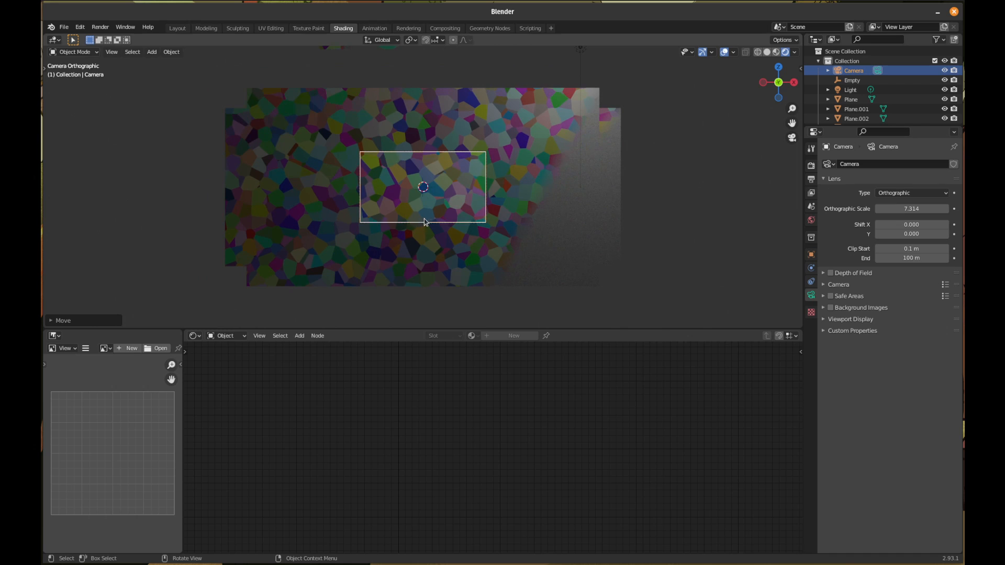
pyautogui.click(424, 222)
pyautogui.scroll(2, 424, 222)
pyautogui.scroll(-2, 445, 217)
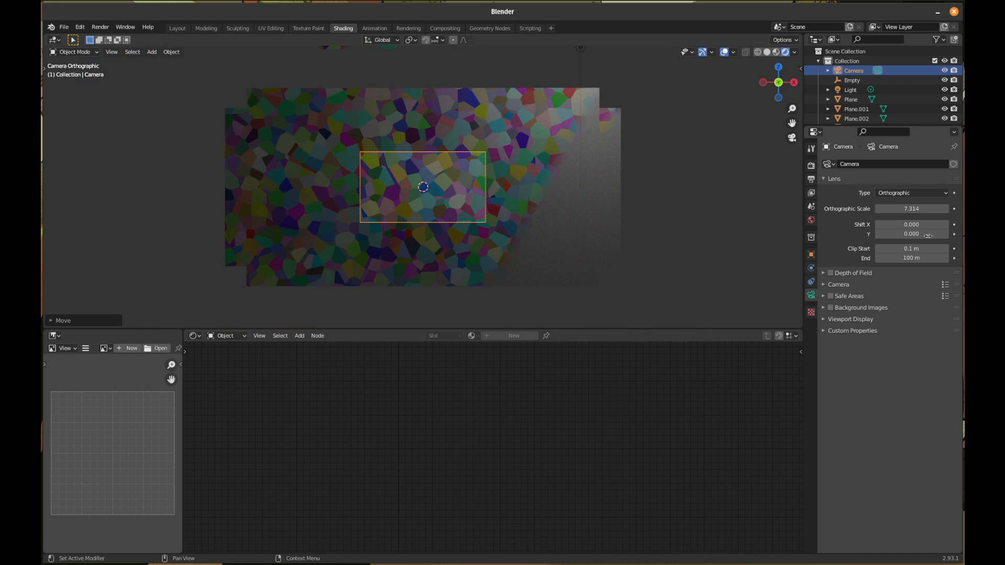
pyautogui.moveTo(924, 211); pyautogui.dragTo(970, 210)
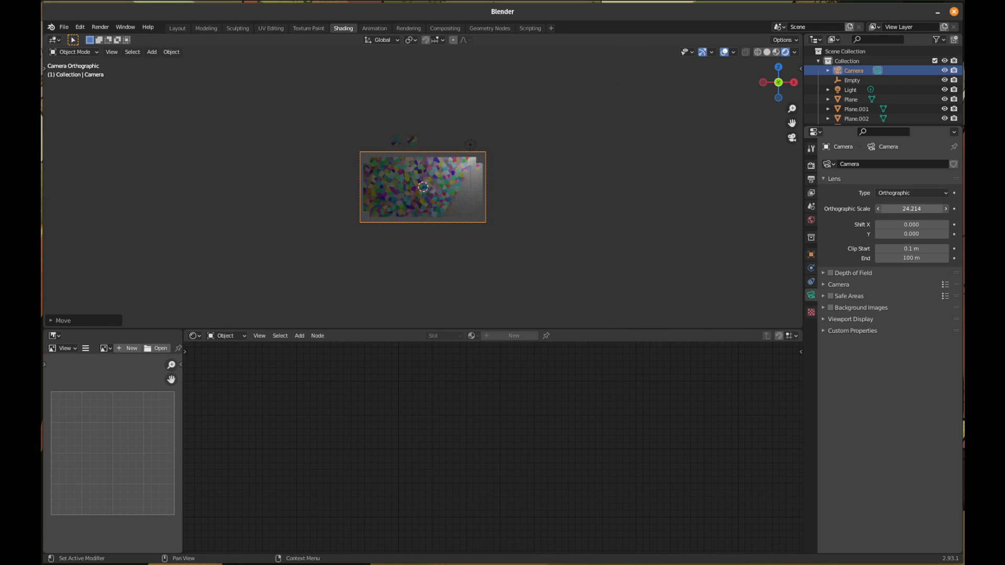
pyautogui.scroll(6, 440, 200)
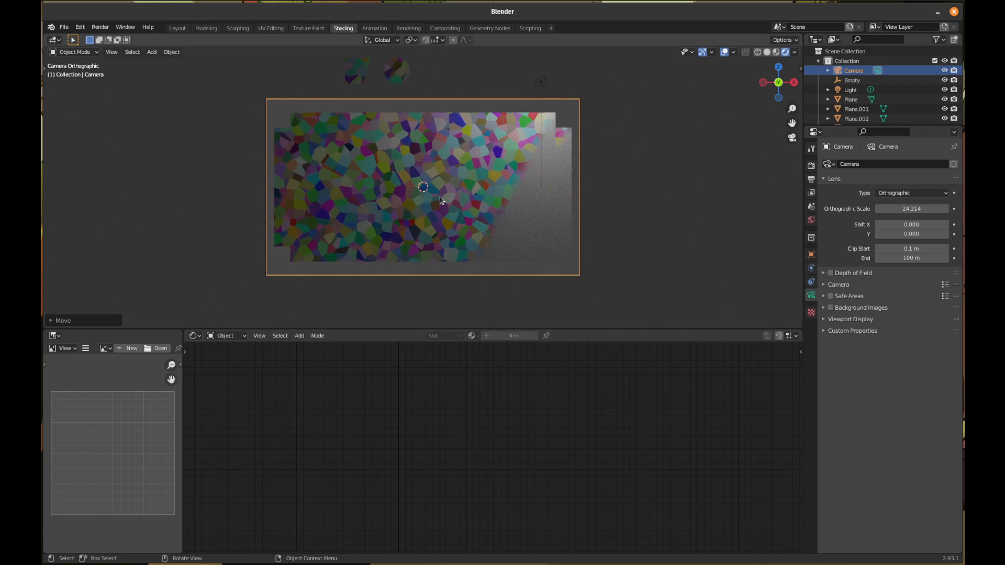
pyautogui.scroll(1, 440, 199)
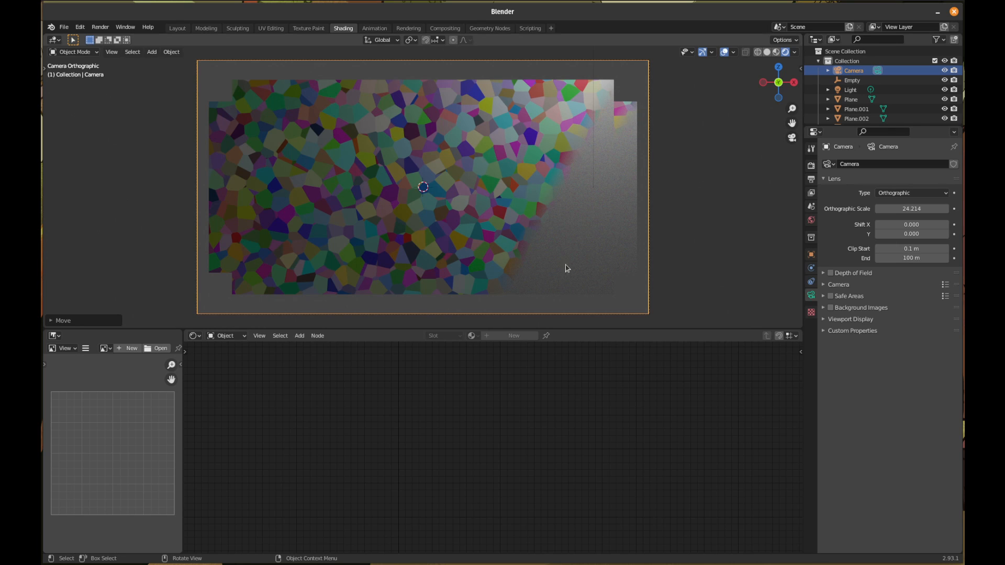
# - Select the widest plane and move the Add and ColorRamp nodes of its material further up in the node tree
pyautogui.click(504, 195)
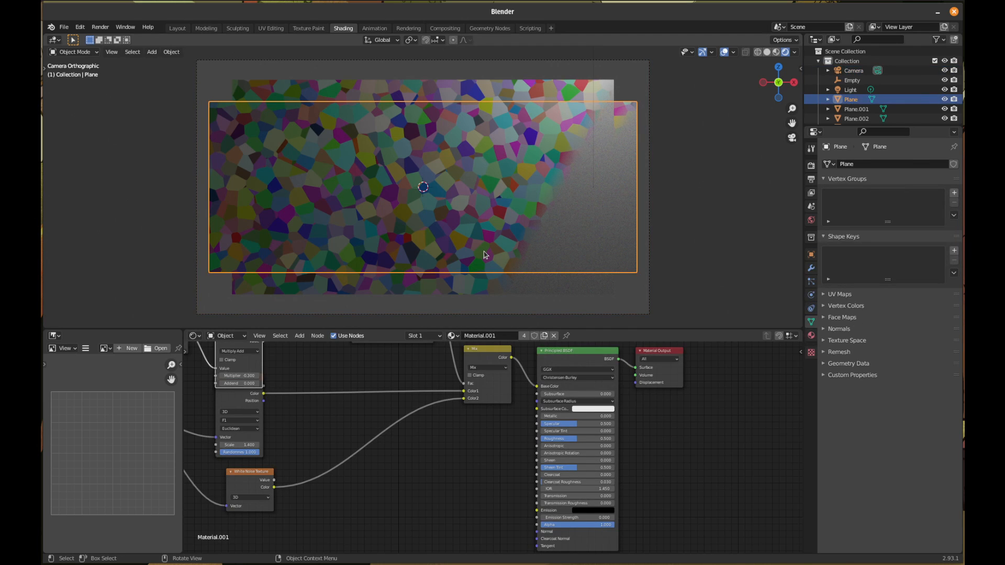
pyautogui.moveTo(455, 451); pyautogui.dragTo(536, 523, button='middle')
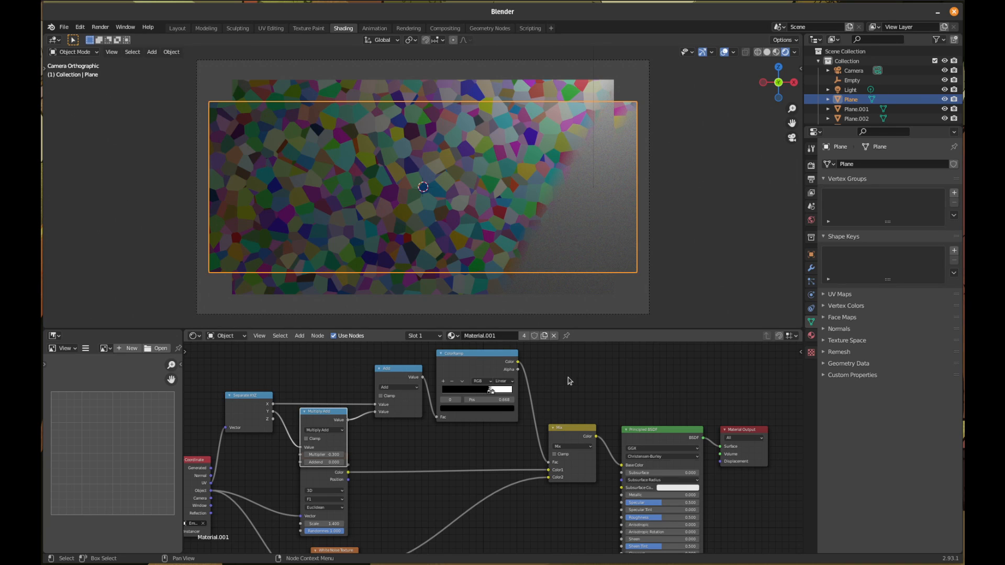
pyautogui.moveTo(548, 373); pyautogui.dragTo(573, 373, button='middle')
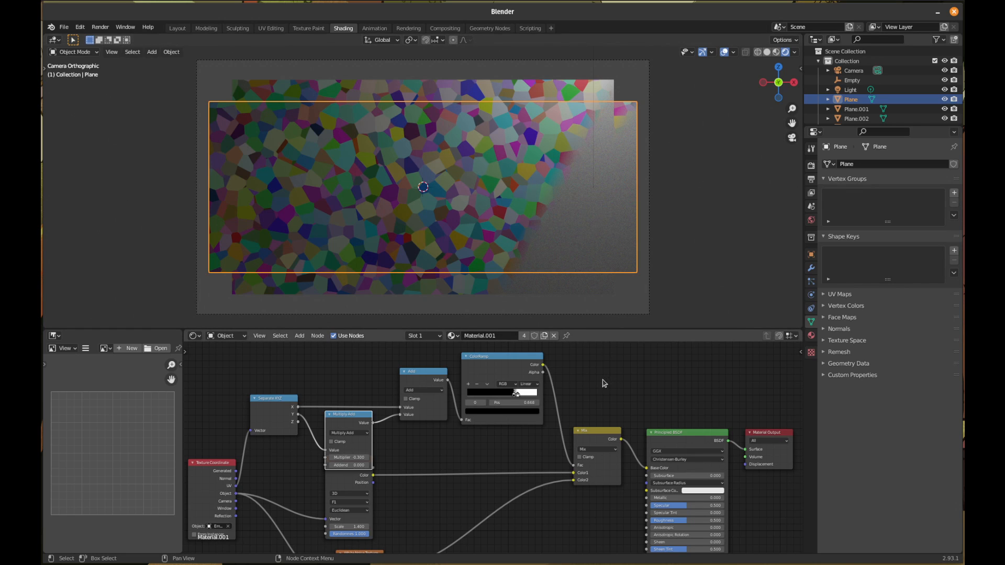
pyautogui.moveTo(598, 377); pyautogui.dragTo(611, 375, button='middle')
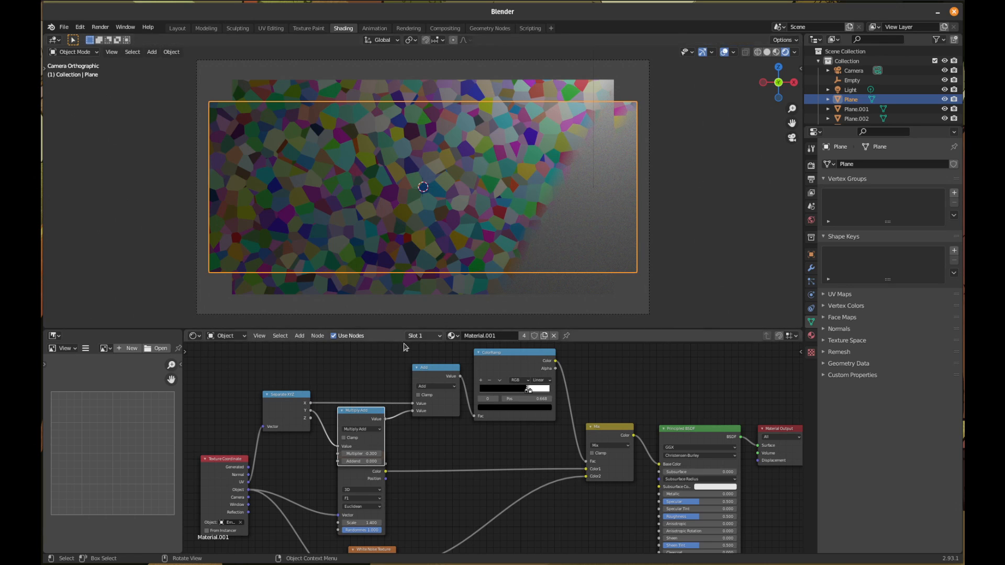
pyautogui.moveTo(482, 456); pyautogui.dragTo(484, 493, button='middle')
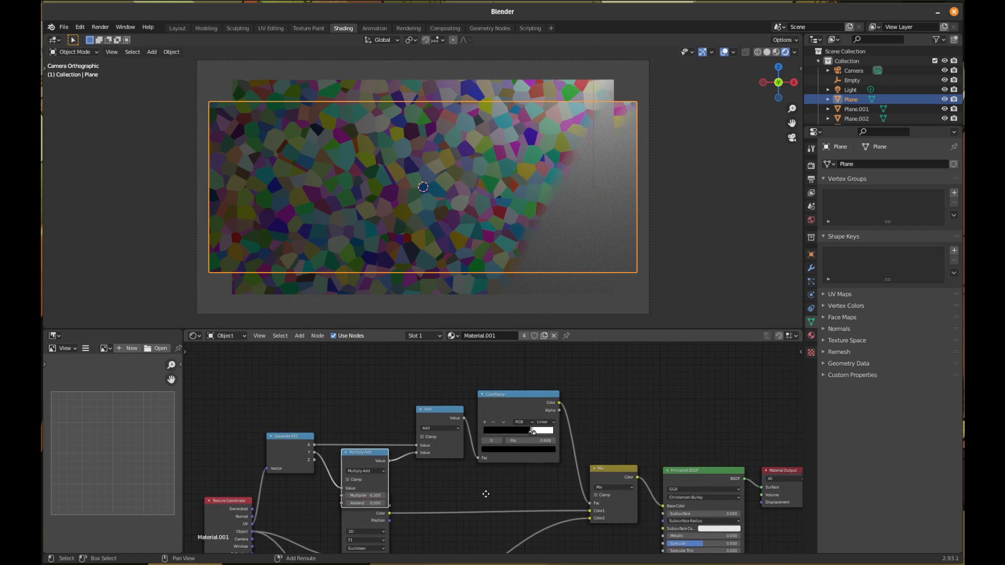
pyautogui.moveTo(460, 415); pyautogui.dragTo(466, 374)
pyautogui.click(534, 404)
pyautogui.press('g')
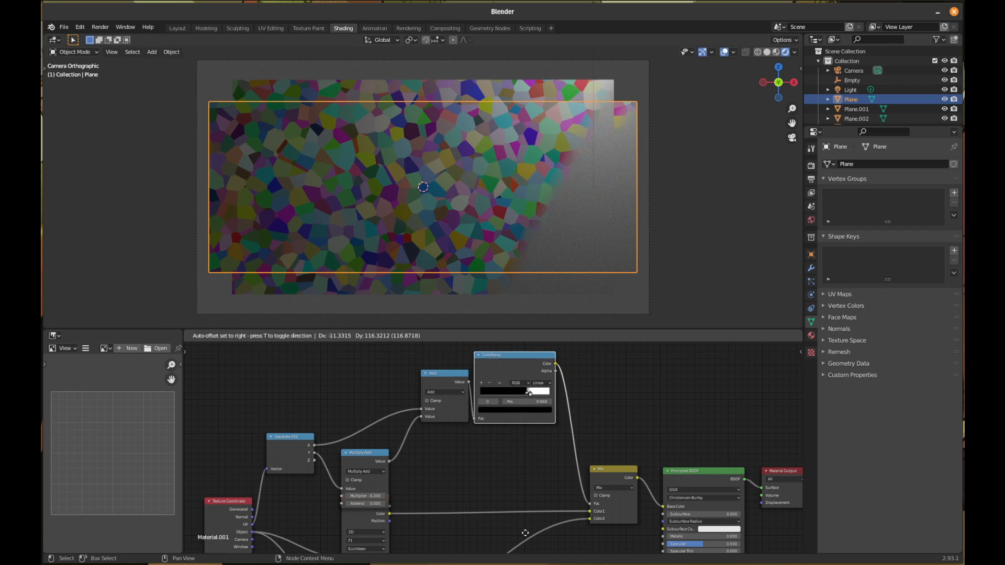
pyautogui.click(527, 551)
# - Move the Separate XYZ and Multiply Add nodes up, clear of the Voronoi Texture, and shift the Mix node toward the ColorRamp
pyautogui.moveTo(307, 441); pyautogui.dragTo(315, 367)
pyautogui.moveTo(376, 453); pyautogui.dragTo(381, 412)
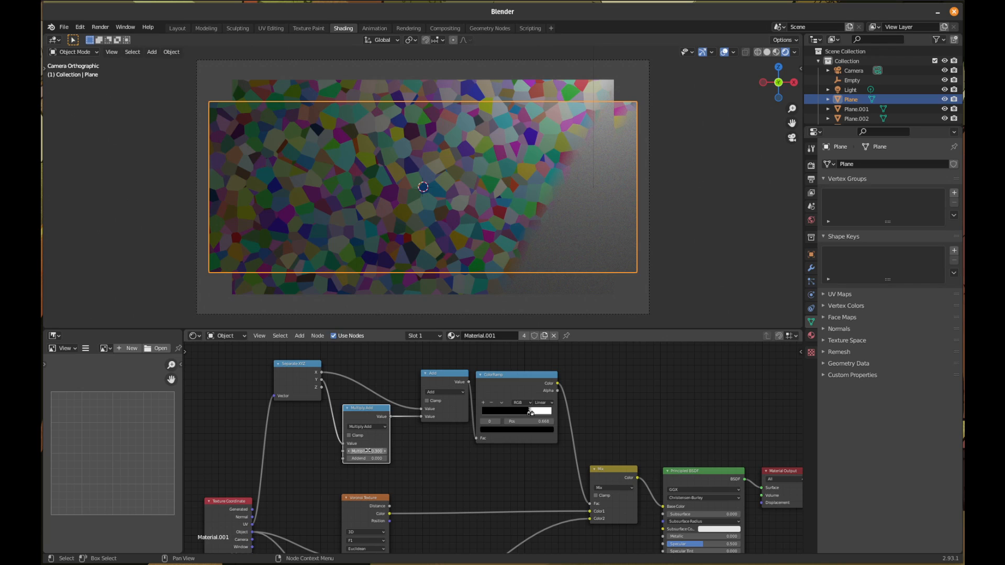
pyautogui.press('-')
pyautogui.moveTo(465, 489); pyautogui.dragTo(449, 463, button='middle')
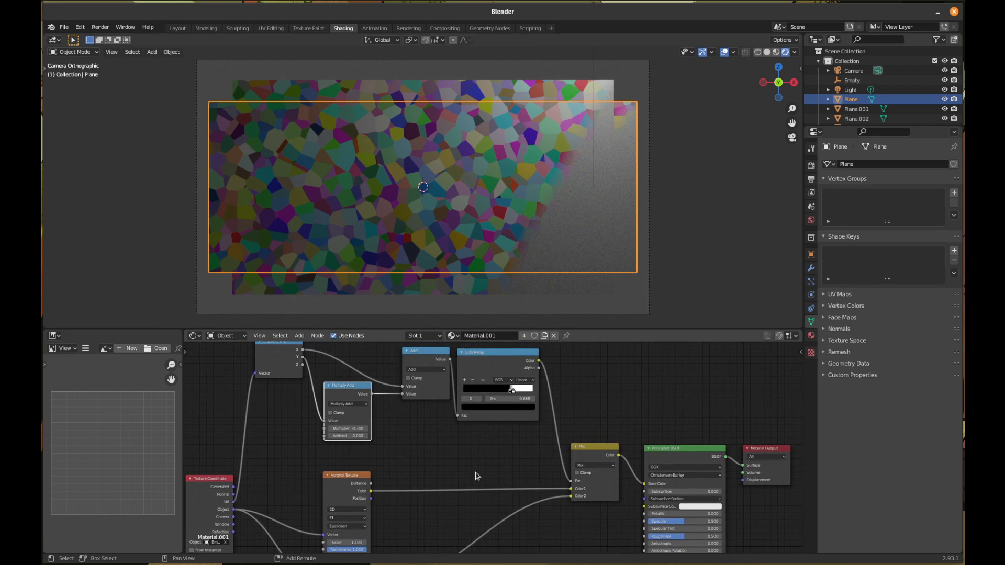
pyautogui.moveTo(605, 474); pyautogui.dragTo(587, 453)
# - Combine the Separate XYZ, Multiply Add, Add and ColorRamp nodes into one node group
pyautogui.scroll(-1, 459, 438)
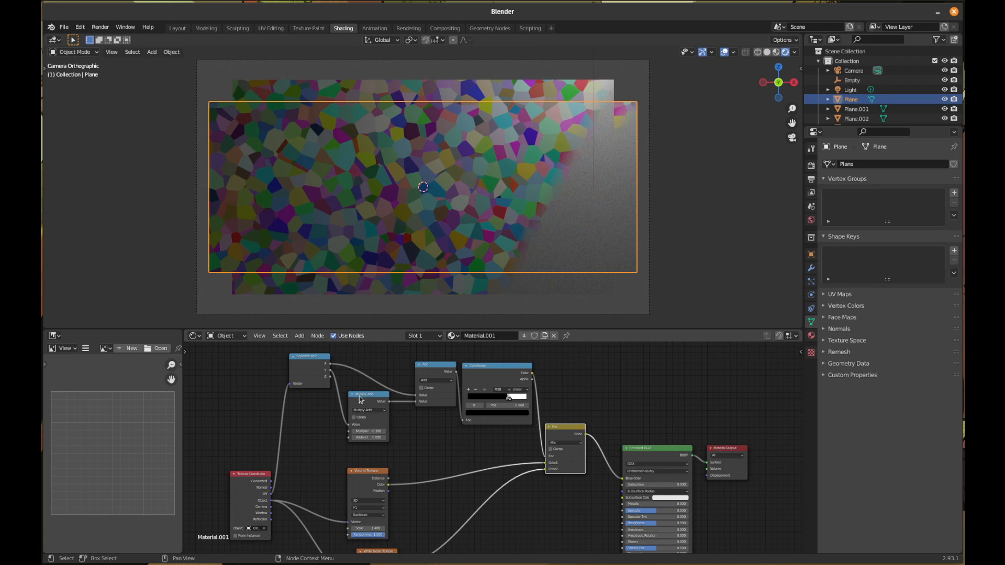
pyautogui.click(324, 360)
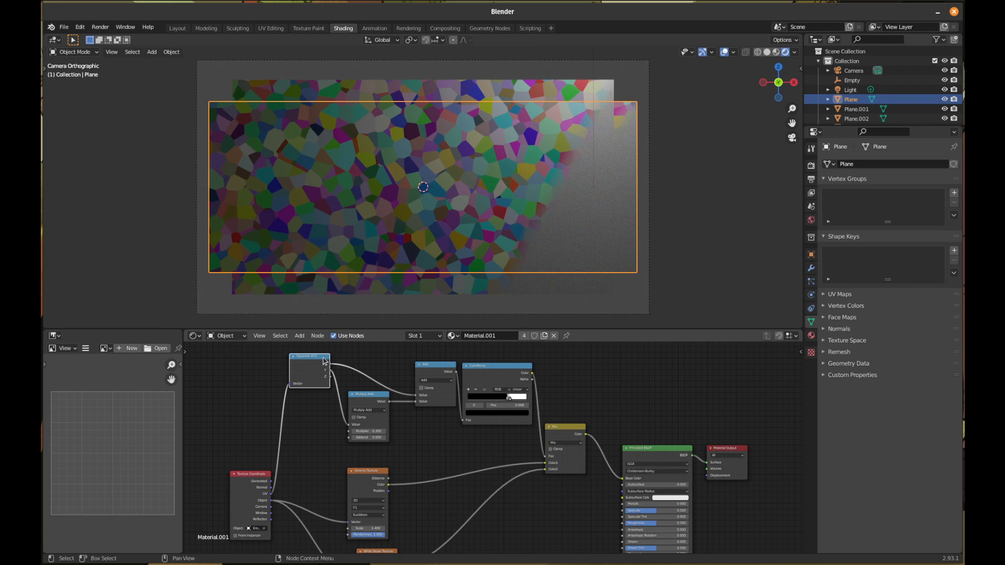
pyautogui.keyDown('shift'); pyautogui.click(382, 401); pyautogui.keyUp('shift')
pyautogui.keyDown('shift'); pyautogui.click(447, 372); pyautogui.keyUp('shift')
pyautogui.keyDown('shift'); pyautogui.click(479, 375); pyautogui.keyUp('shift')
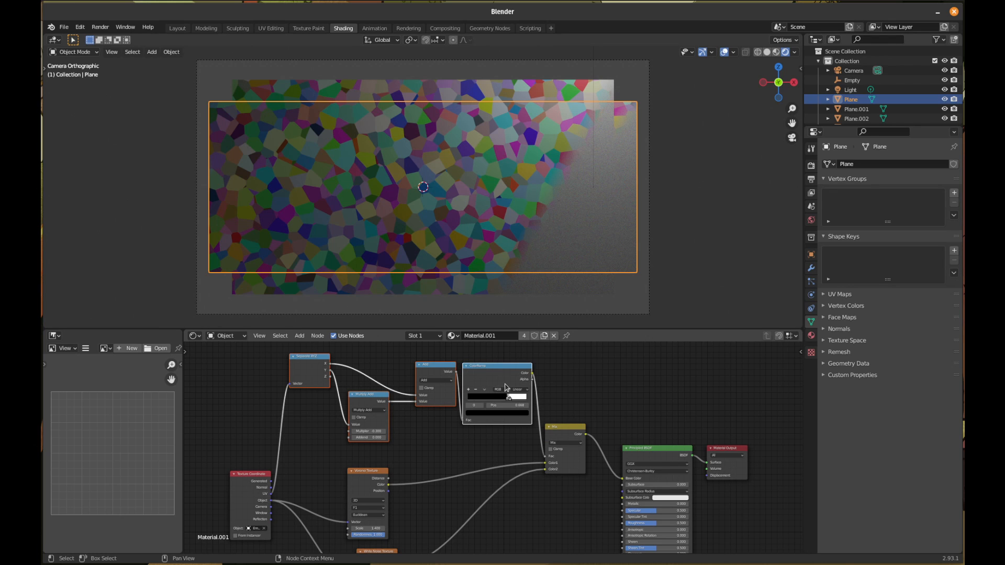
pyautogui.hotkey('ctrl', 'g')
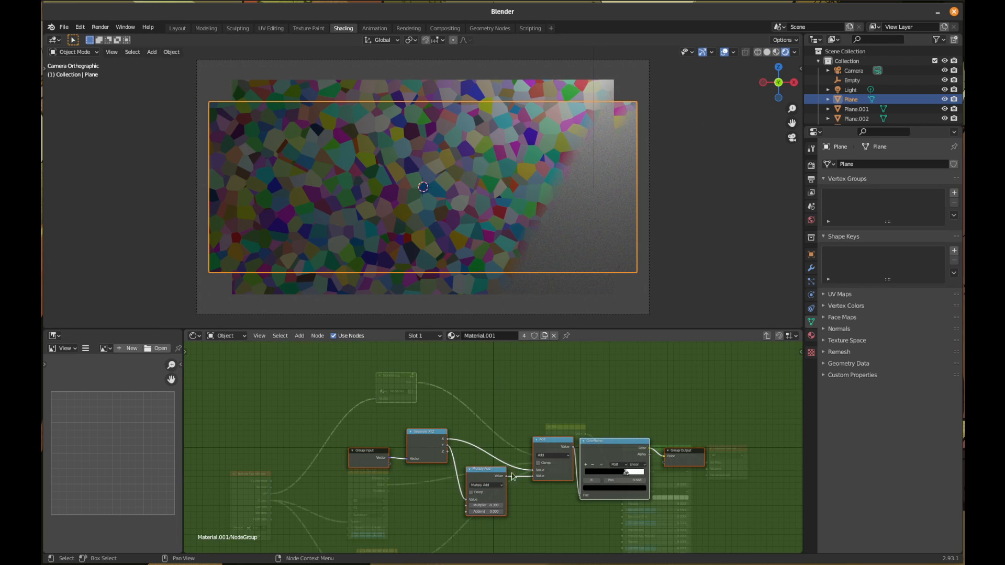
# - Connect the Multiply Add node's Multiplier and Addend inputs to new sockets on the Group Input node
pyautogui.moveTo(390, 465); pyautogui.dragTo(457, 505)
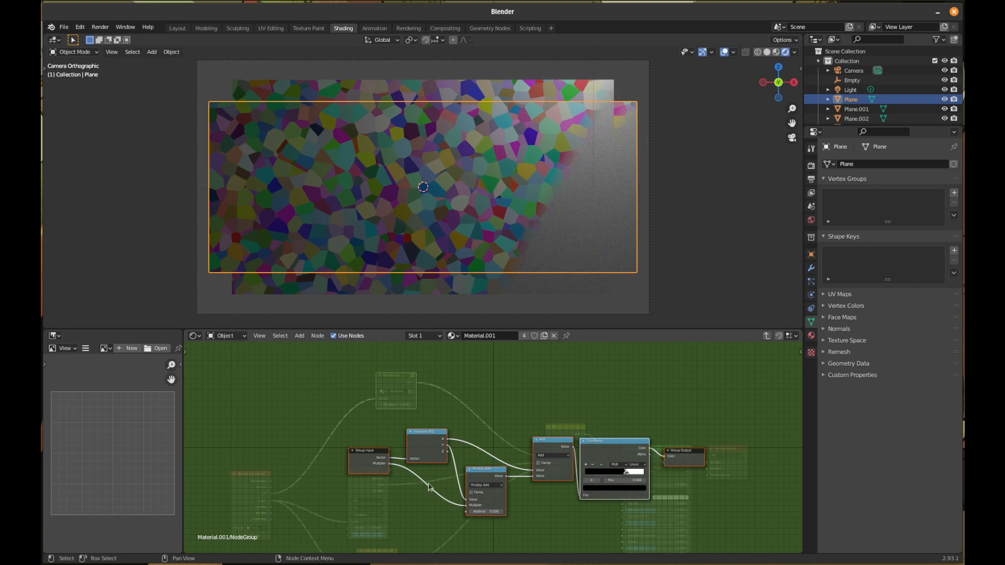
pyautogui.moveTo(390, 471); pyautogui.dragTo(465, 512)
pyautogui.click(381, 468)
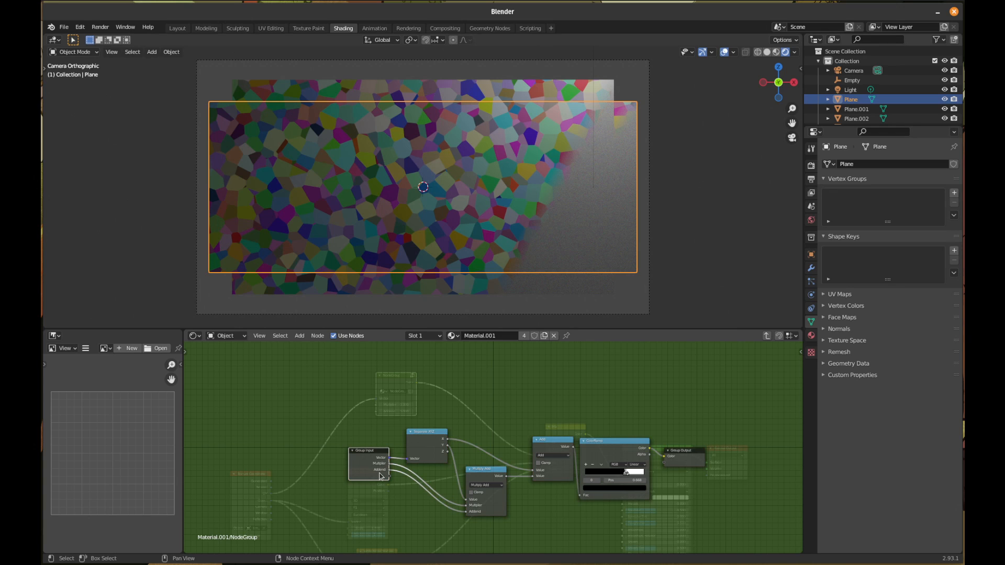
# - Rename the node group's Multiplier input to Angle and its Addend input to Position
pyautogui.press('n')
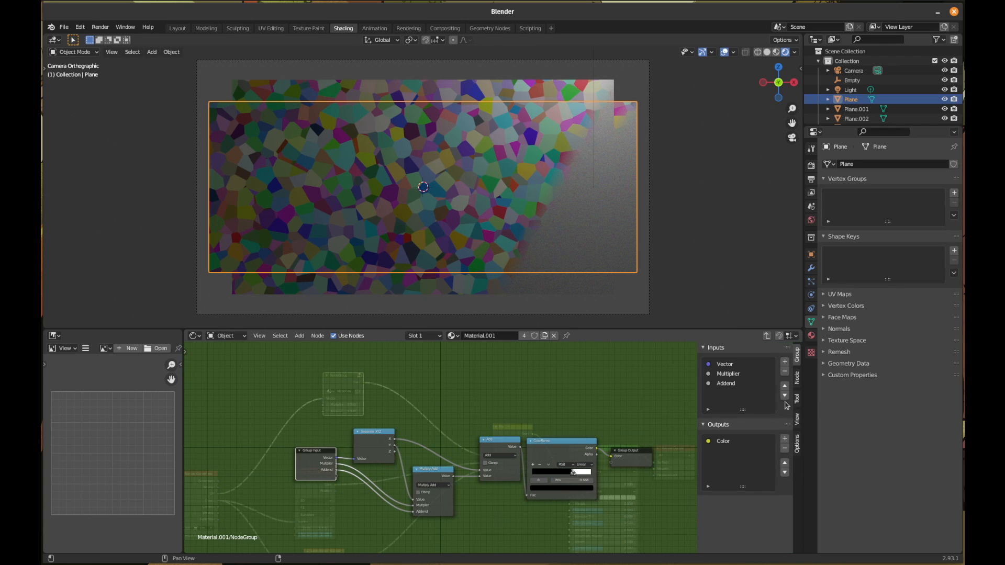
pyautogui.click(728, 377)
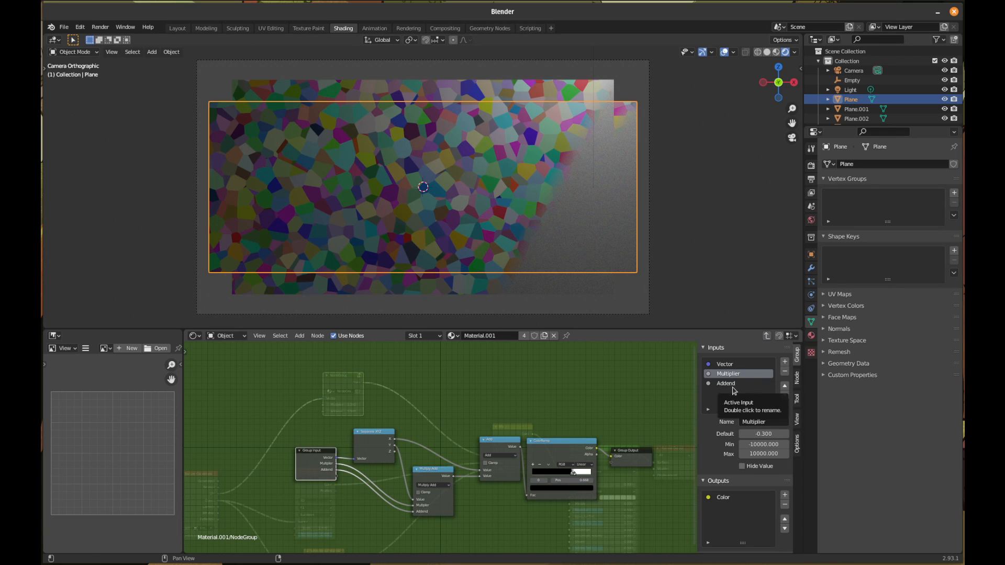
pyautogui.doubleClick(733, 373)
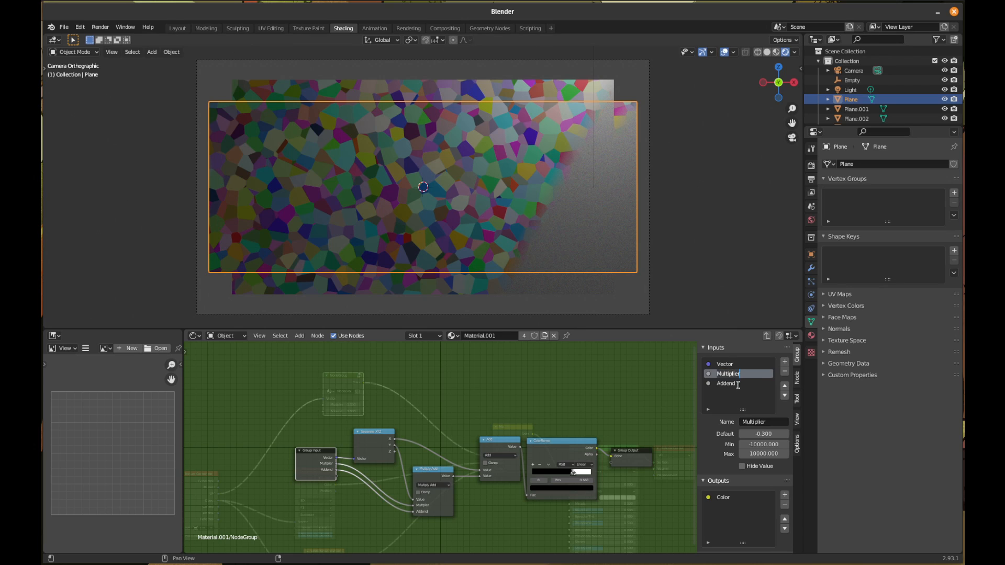
pyautogui.write('Angle')
pyautogui.press('Tab')
pyautogui.write('Locatio')
pyautogui.hotkey('ctrl', 'BackSpace')
pyautogui.write('Position')
pyautogui.press('Return')
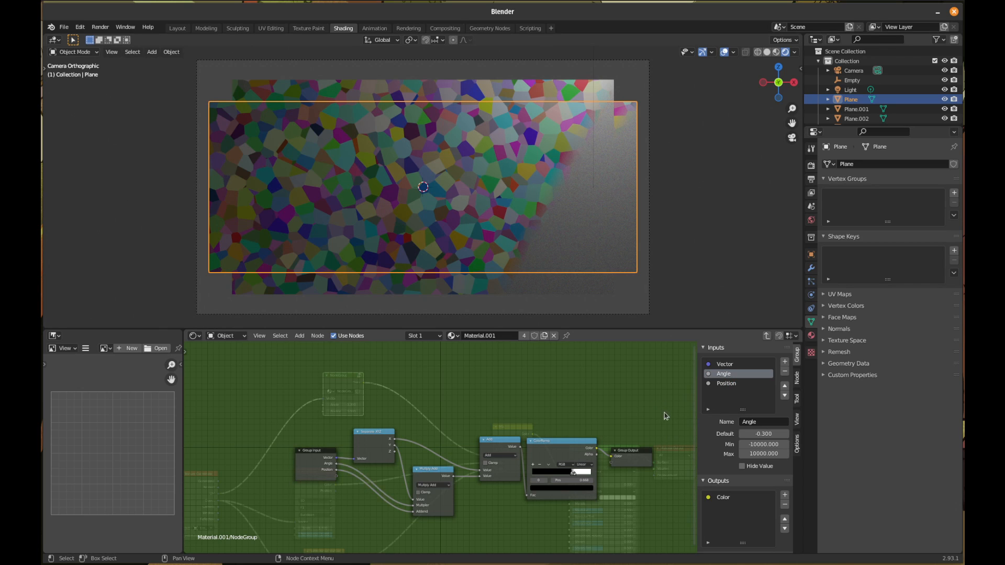
pyautogui.press('n')
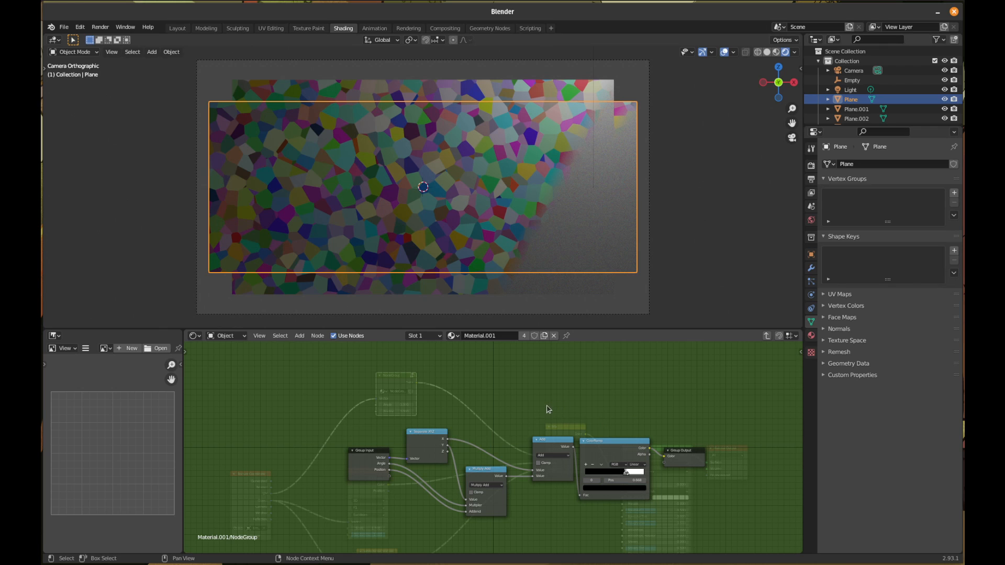
# - Move the Group Output node slightly further away from the ColorRamp node
pyautogui.moveTo(516, 436)
pyautogui.keyDown('shift'); pyautogui.mouseDown(button='middle')
pyautogui.moveTo(514, 409)
pyautogui.moveTo(514, 424)
pyautogui.mouseUp(button='middle'); pyautogui.keyUp('shift')
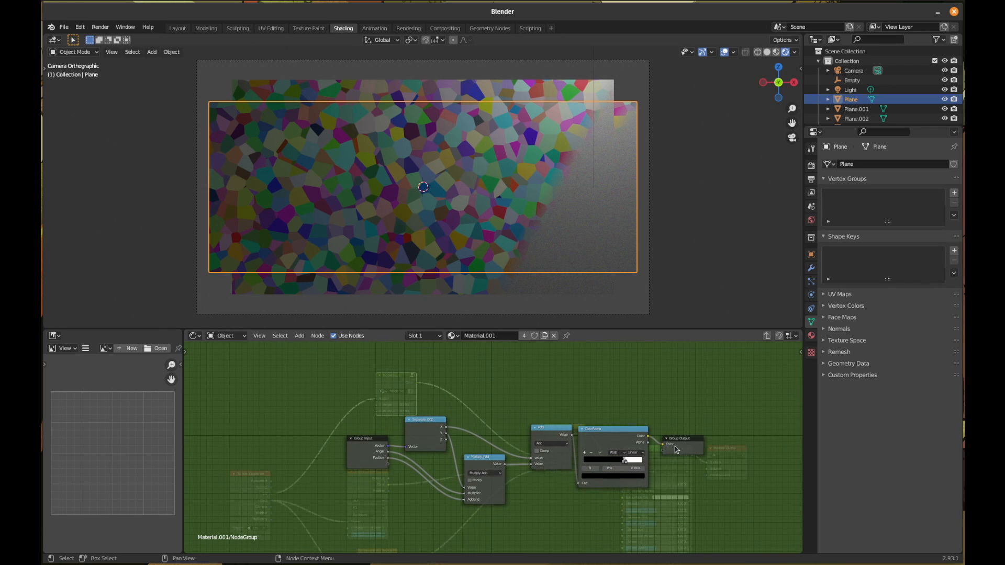
pyautogui.moveTo(681, 443); pyautogui.dragTo(687, 435)
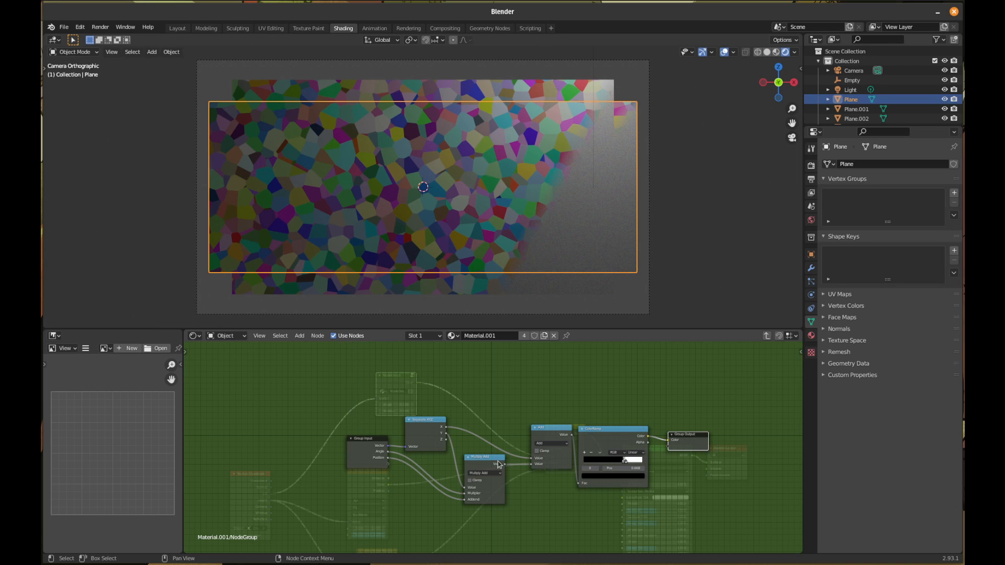
pyautogui.press('q')
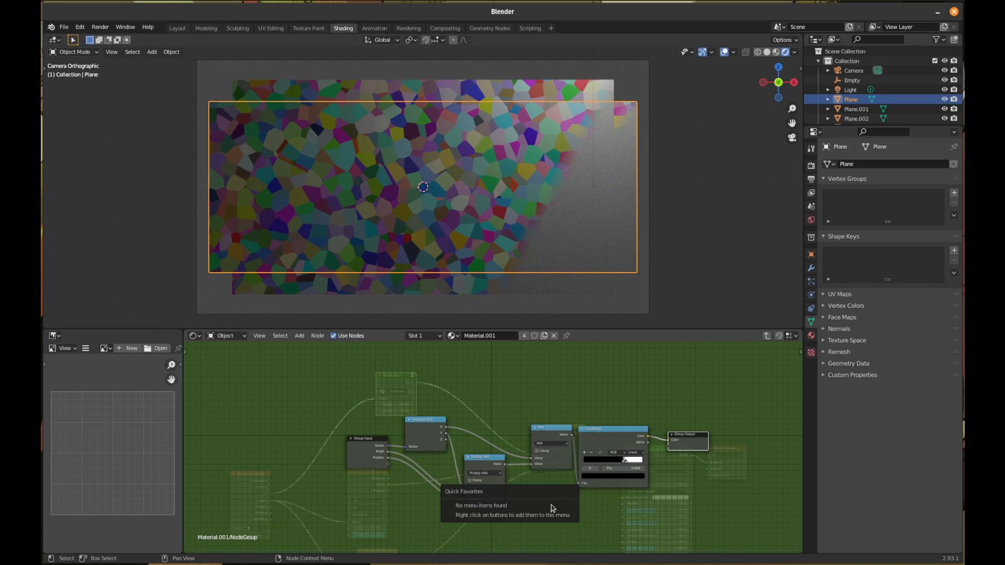
pyautogui.press('Escape')
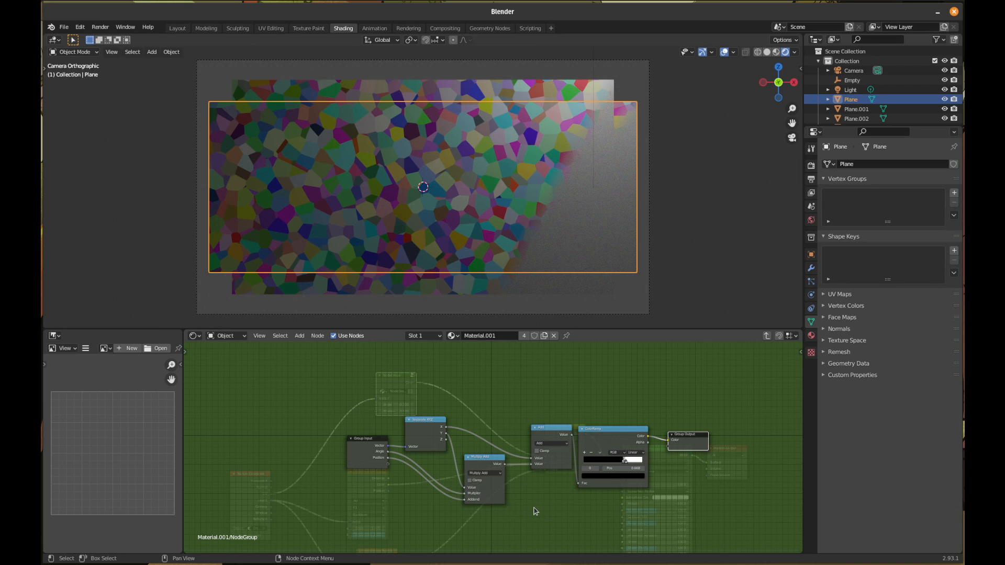
pyautogui.scroll(-8, 537, 508)
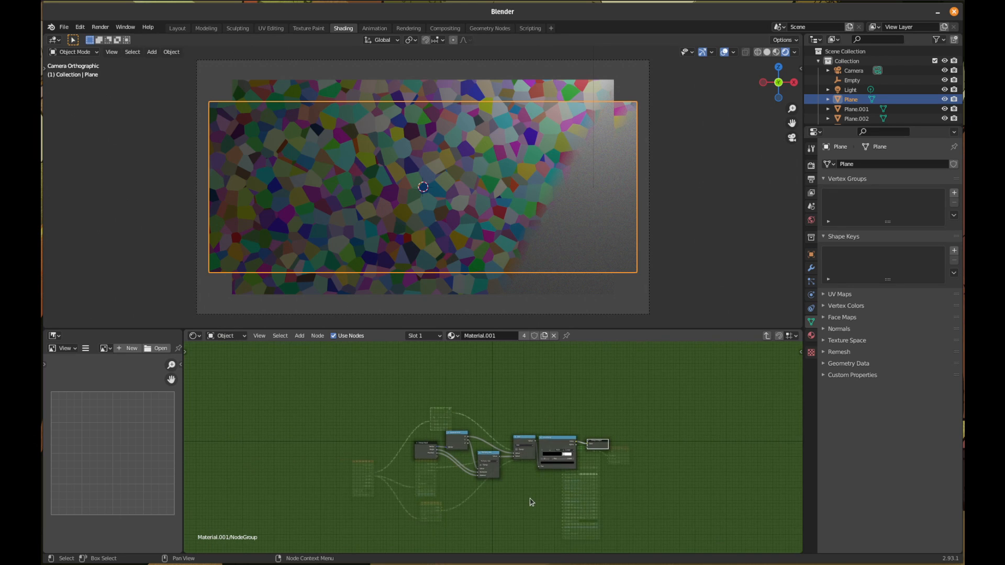
pyautogui.scroll(7, 530, 499)
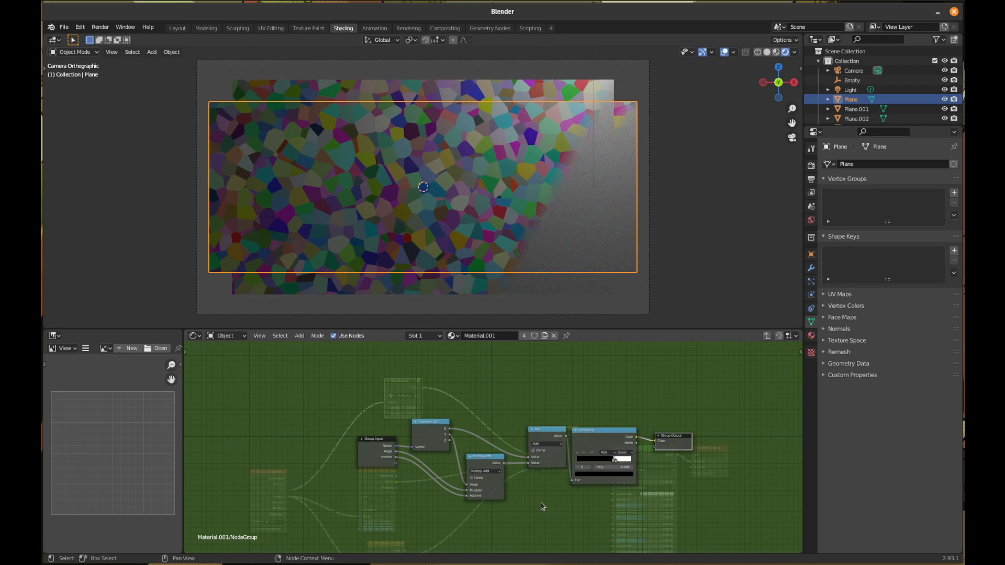
pyautogui.press('F3')
pyautogui.press('Escape')
# - Open a new, empty Firefox browser window
pyautogui.press('super')
pyautogui.write('fire')
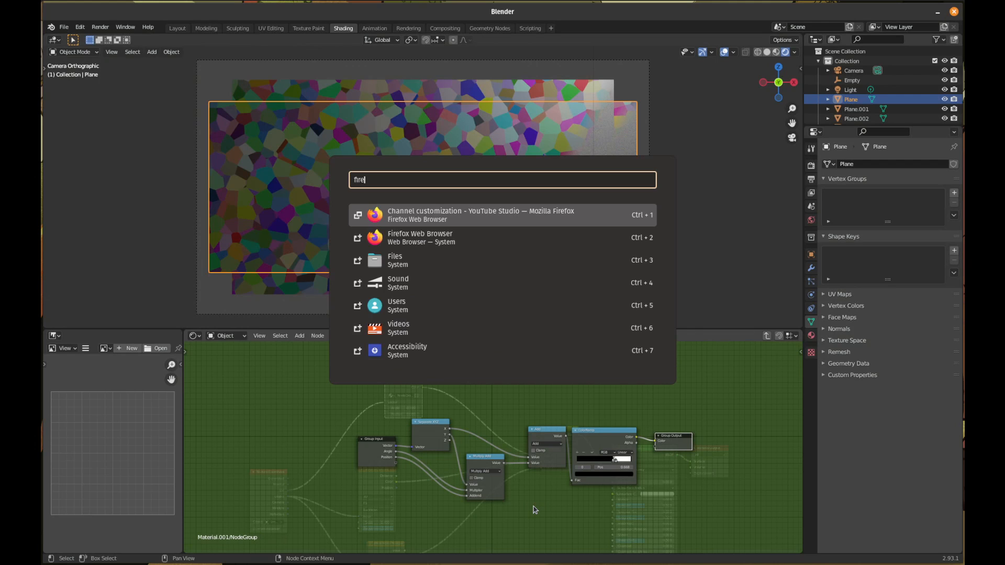
pyautogui.press('Down')
pyautogui.press('Return')
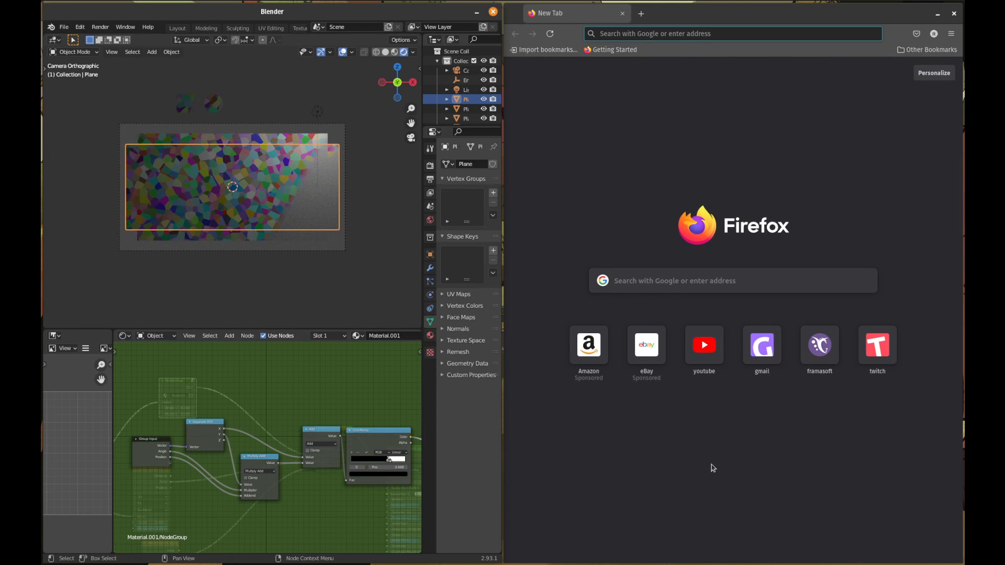
pyautogui.hotkey('ctrl', 'w')
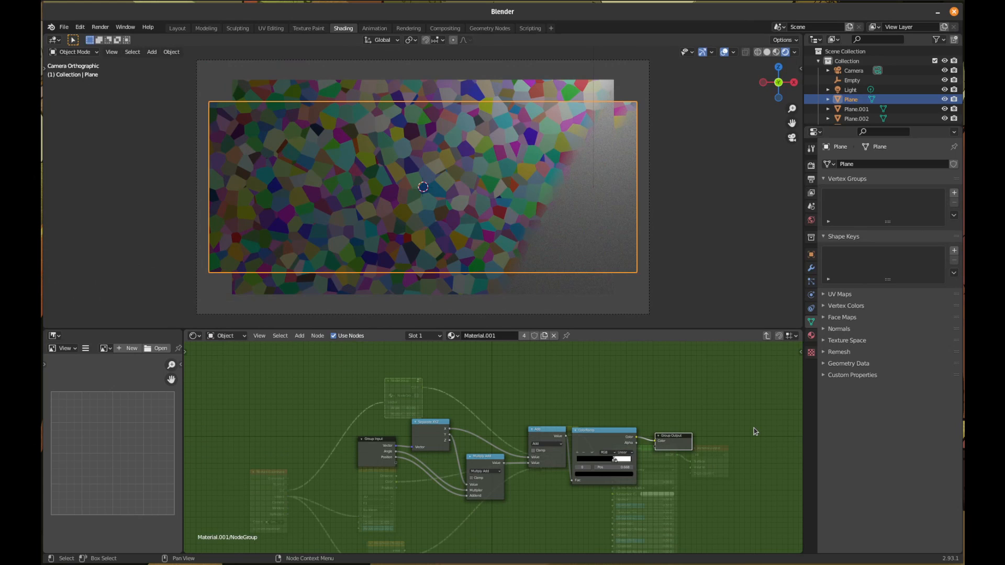
# - Switch to the empty Firefox window and search the web for "blender group nodes"
pyautogui.scroll(-6, 754, 437)
pyautogui.scroll(5, 754, 439)
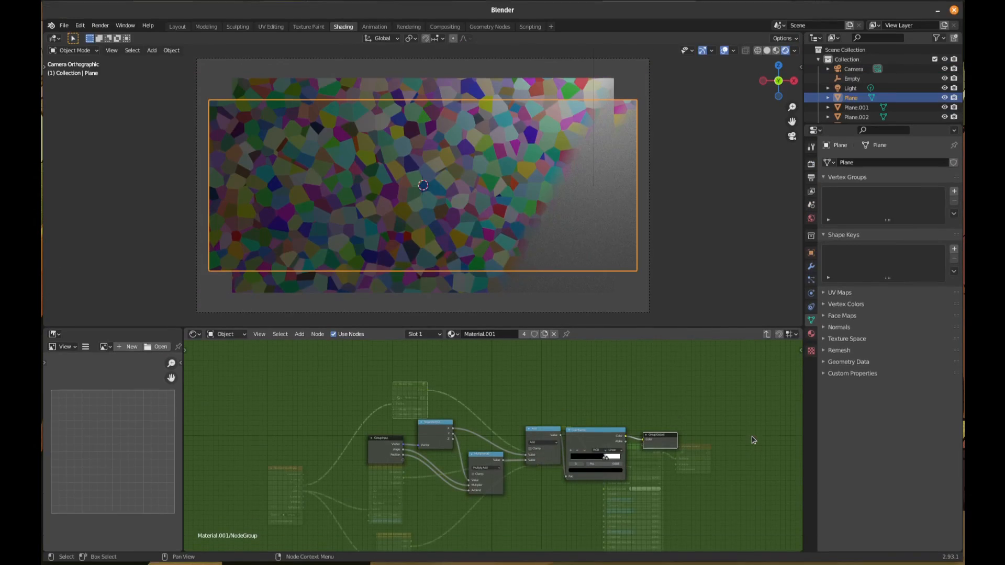
pyautogui.hotkey('alt', 'Tab')
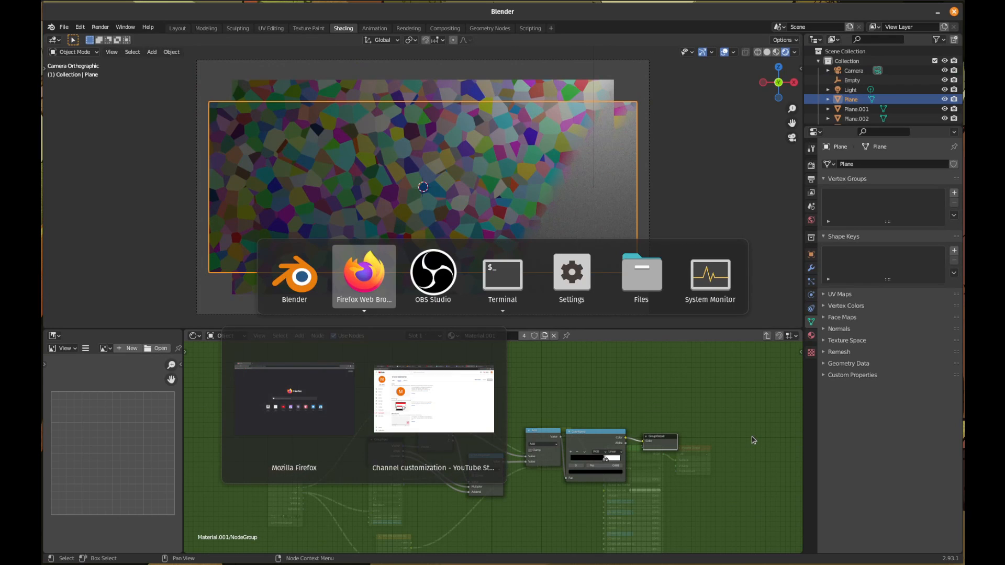
pyautogui.hotkey('alt', 'Down')
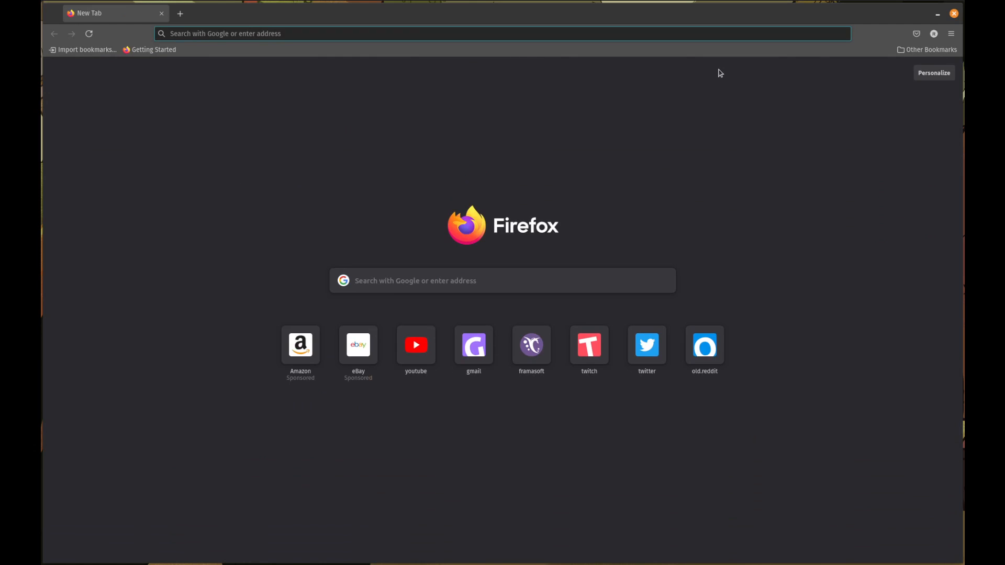
pyautogui.hotkey('alt', 'Tab')
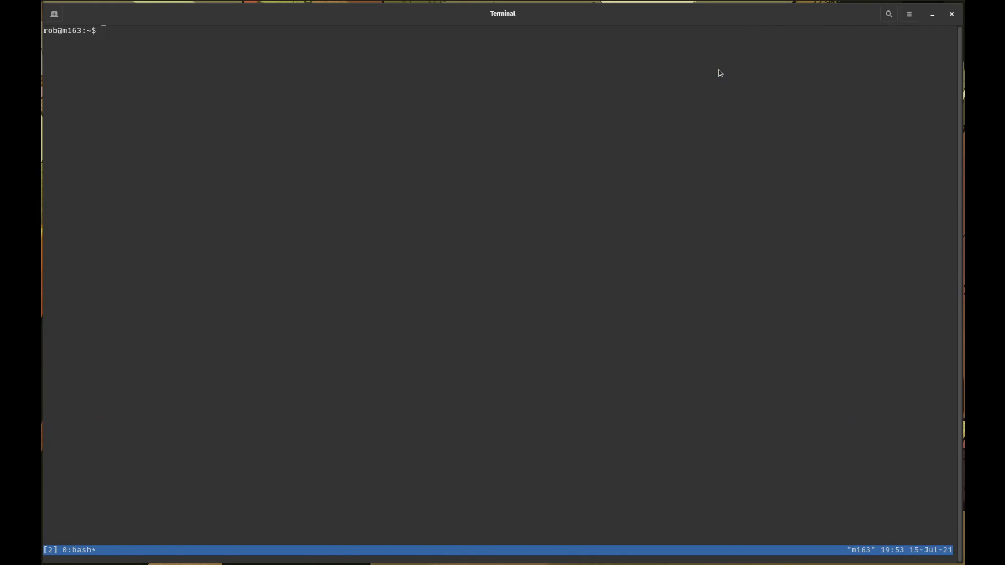
pyautogui.hotkey('alt', 'Tab')
pyautogui.hotkey('alt', 'Tab')
pyautogui.hotkey('alt', 'Tab')
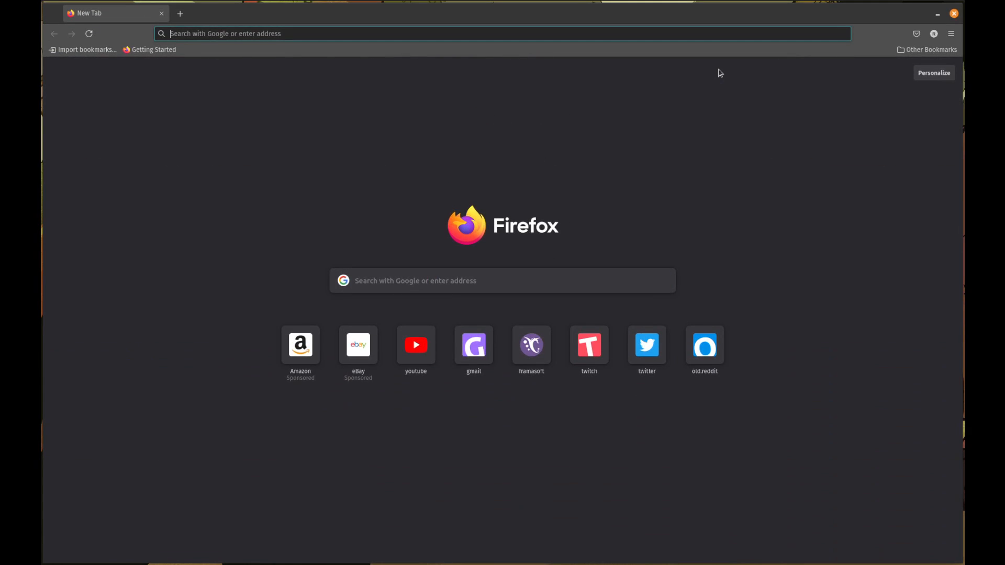
pyautogui.hotkey('alt', 'Tab')
pyautogui.hotkey('alt', 'Tab')
pyautogui.write('blender group nodes')
pyautogui.press('Return')
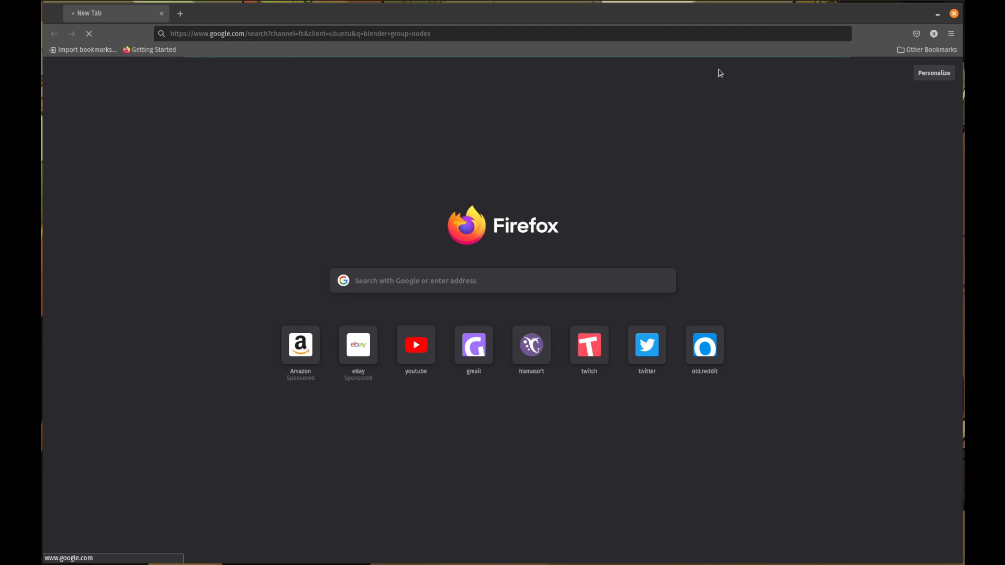
# - Open the Blender manual's Node Groups page and read the sections on editing and making groups
pyautogui.click(220, 157)
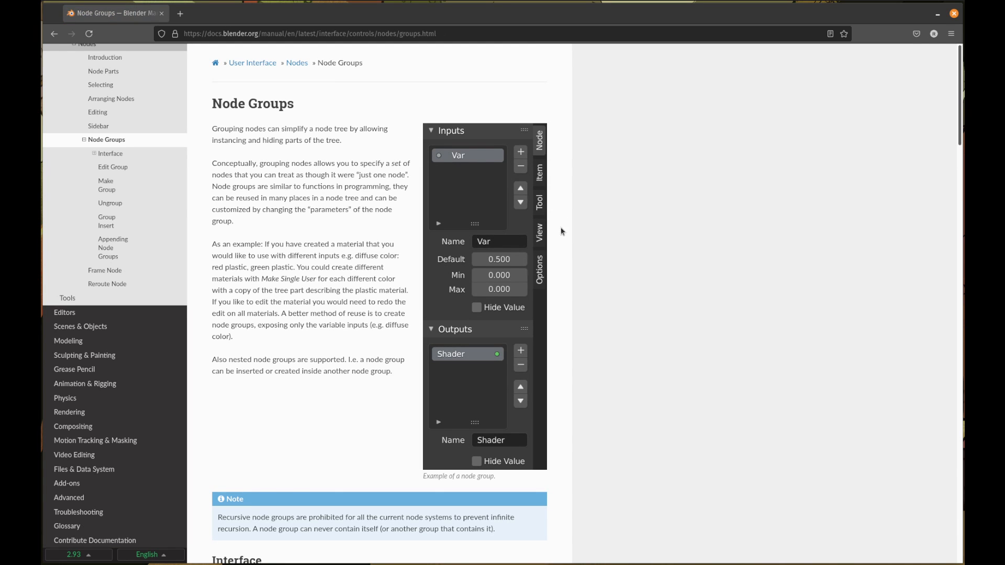
pyautogui.scroll(-3, 568, 210)
pyautogui.scroll(-3, 569, 210)
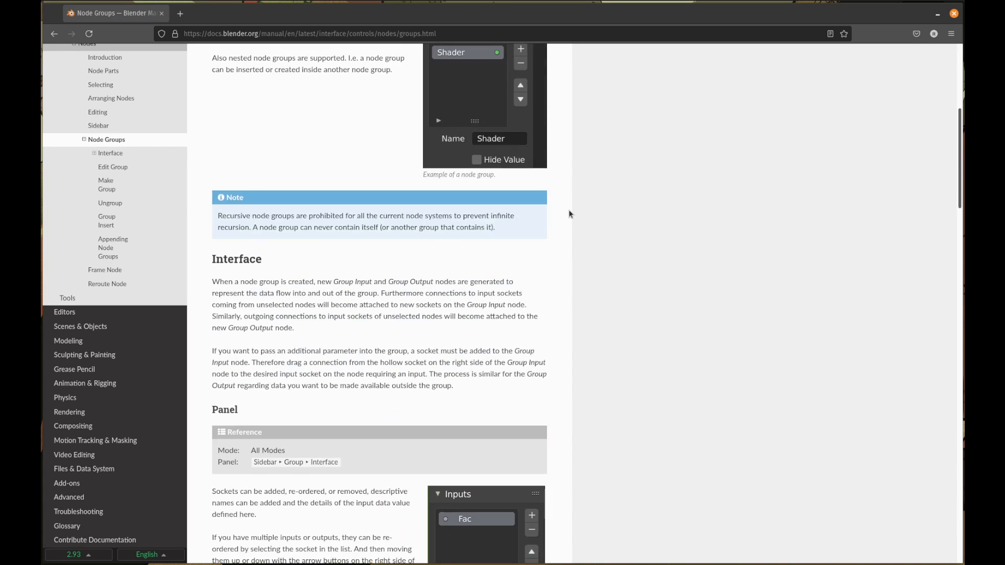
pyautogui.scroll(-4, 574, 216)
pyautogui.scroll(-8, 574, 216)
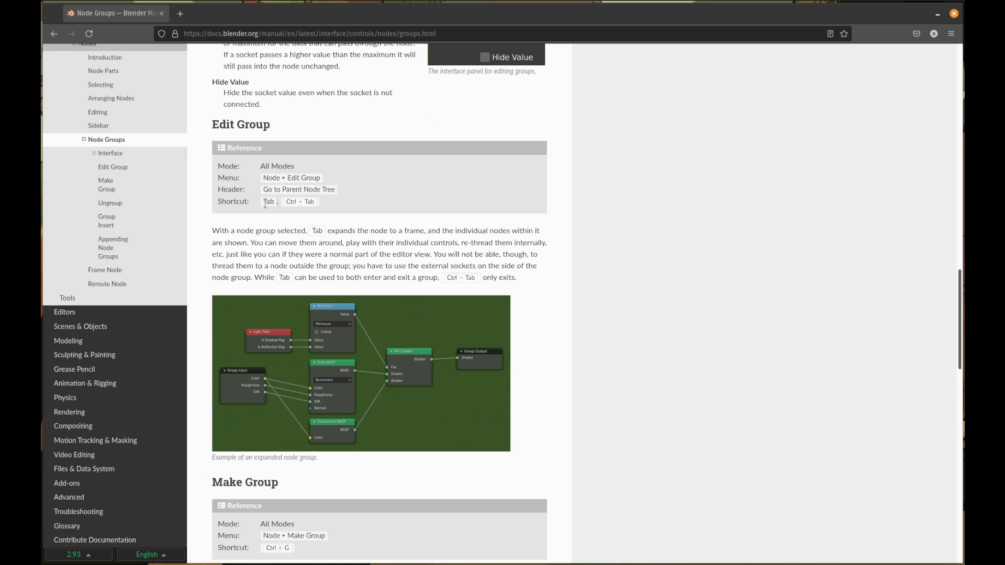
pyautogui.scroll(-2, 502, 219)
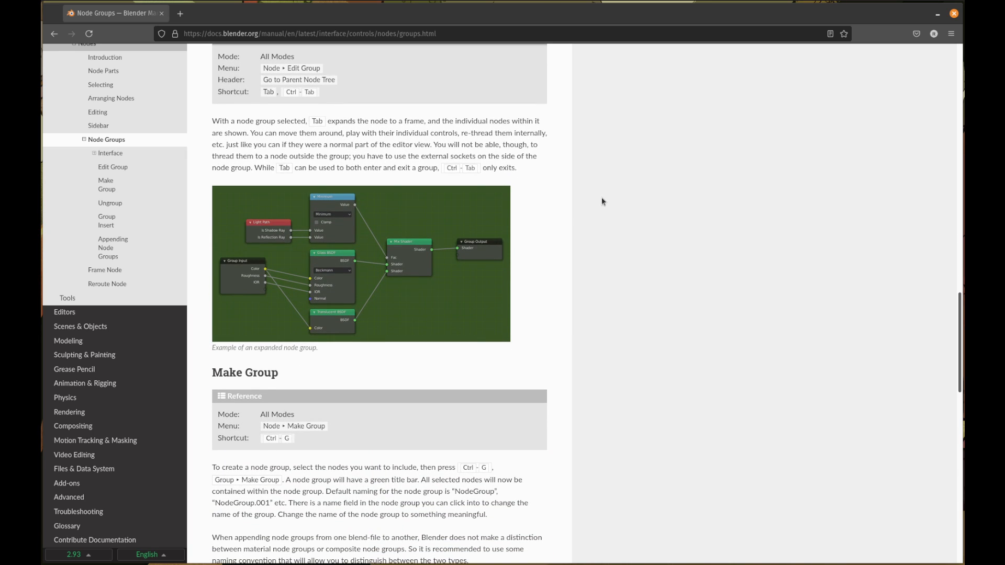
# - Return to Blender and leave the node group to show the parent tree of Material.001
pyautogui.hotkey('alt', 'Tab')
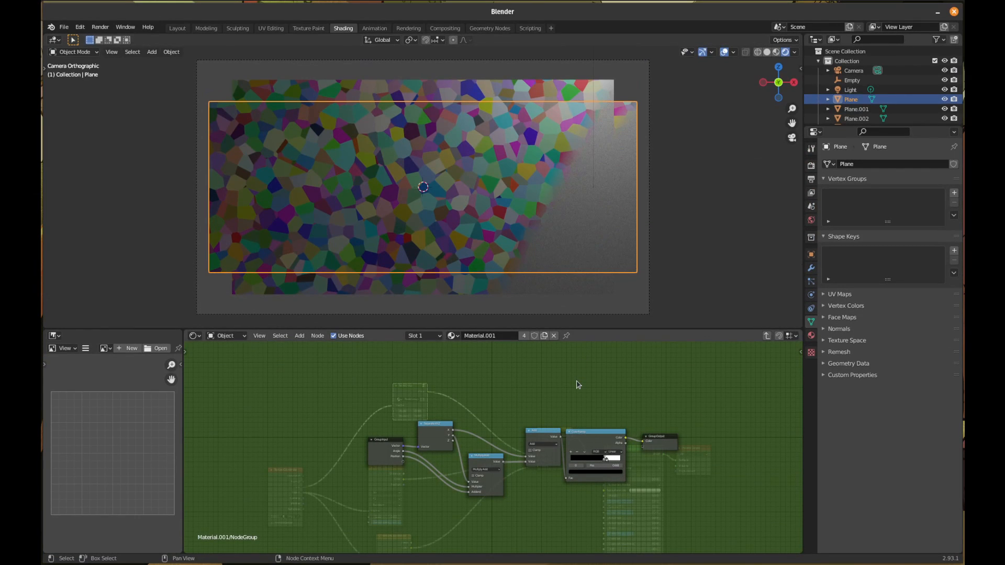
pyautogui.press('Tab')
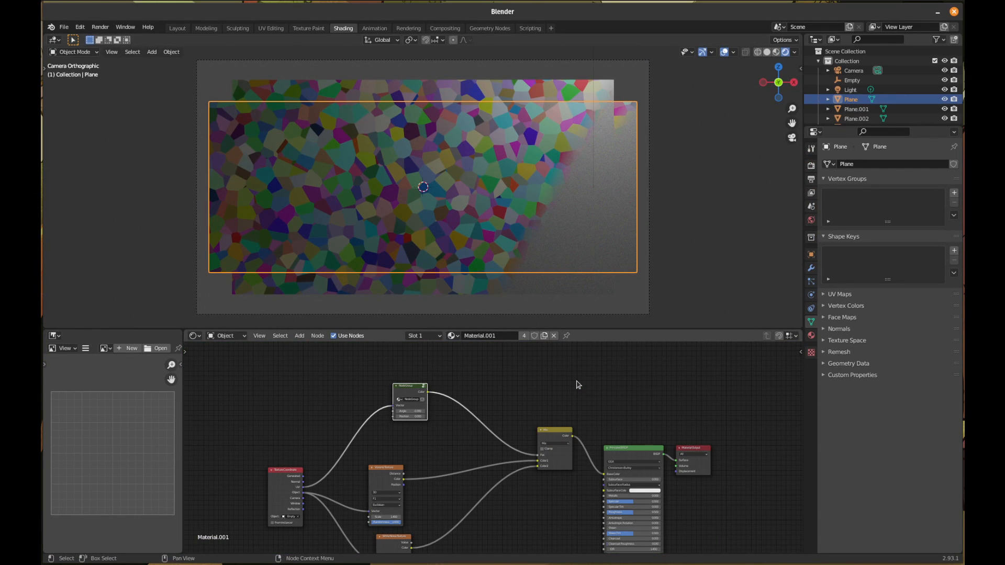
pyautogui.scroll(3, 438, 411)
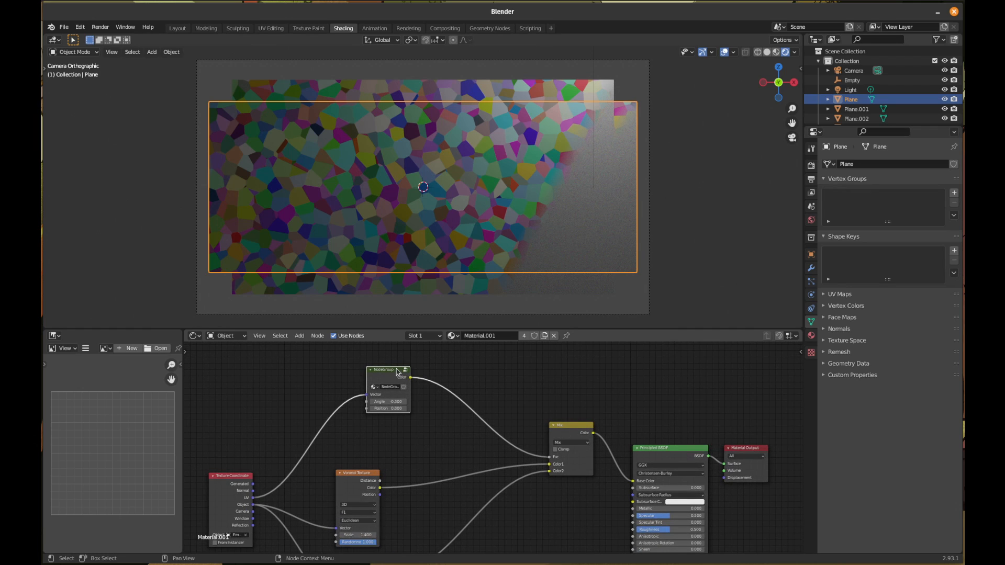
# - Duplicate the NodeGroup and Mix nodes together and arrange the linked copies close together above the originals
pyautogui.keyDown('shift'); pyautogui.click(584, 426); pyautogui.keyUp('shift')
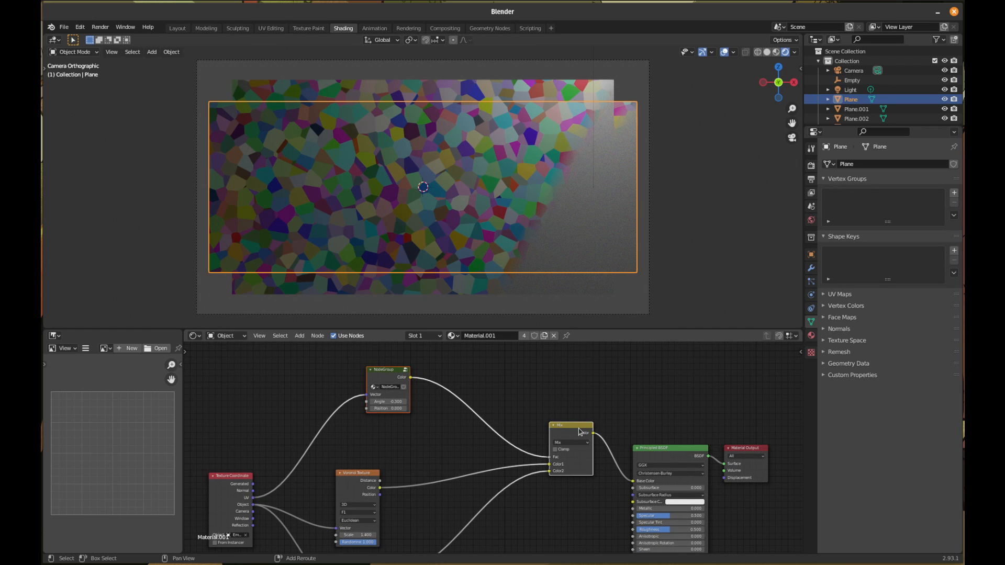
pyautogui.hotkey('shift', 'd')
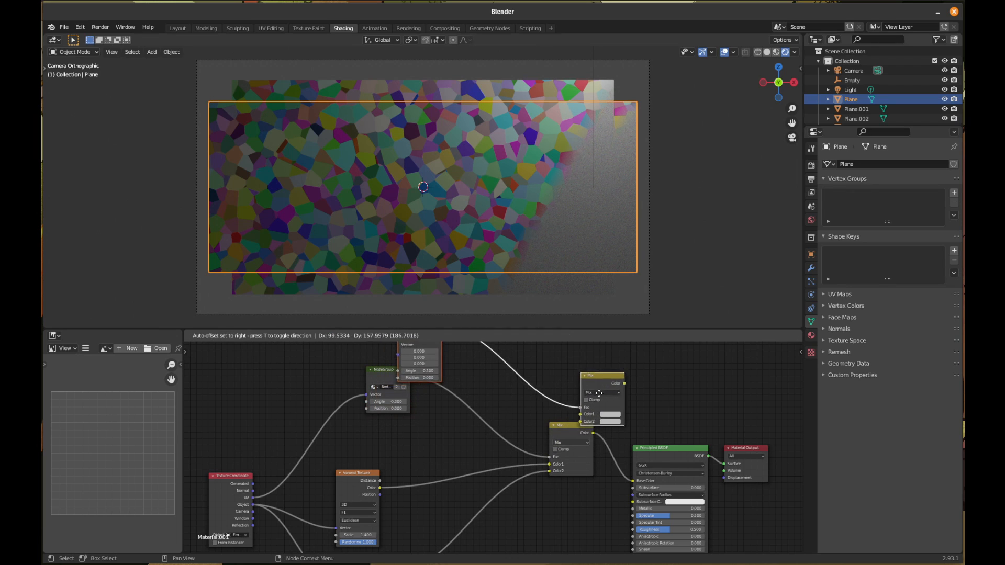
pyautogui.click(653, 401)
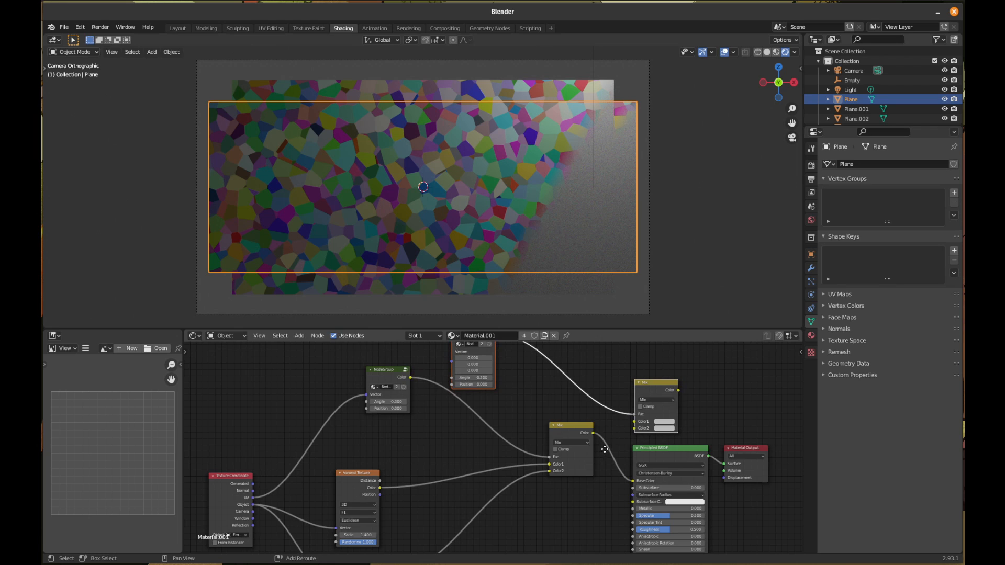
pyautogui.press('KP_Decimal')
pyautogui.moveTo(590, 444); pyautogui.dragTo(554, 415)
pyautogui.click(379, 353)
pyautogui.moveTo(379, 353); pyautogui.dragTo(480, 389)
pyautogui.moveTo(569, 425); pyautogui.dragTo(493, 394)
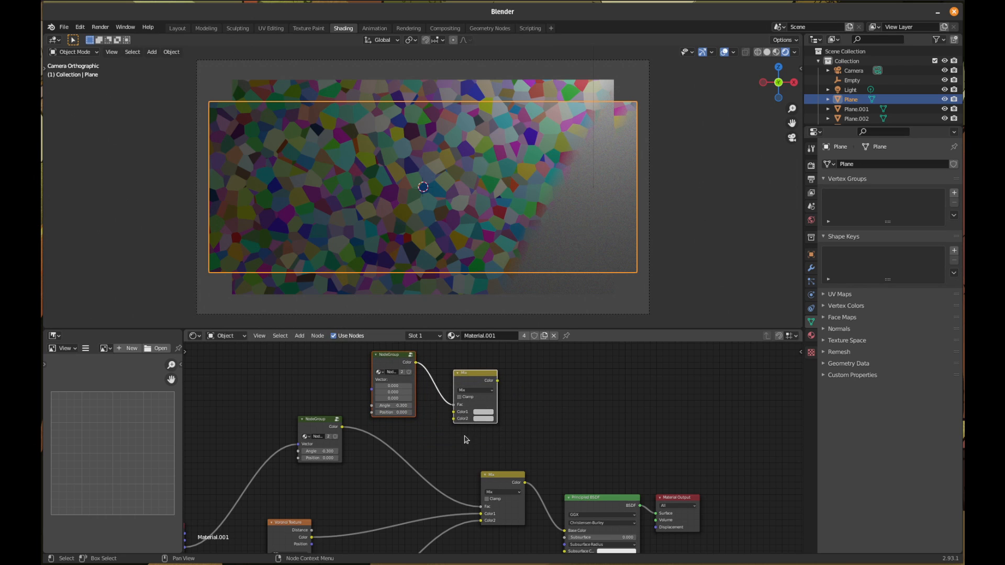
# - Connect the Texture Coordinate node's UV output to the Vector input of the duplicated NodeGroup
pyautogui.moveTo(449, 465); pyautogui.dragTo(487, 438, button='middle')
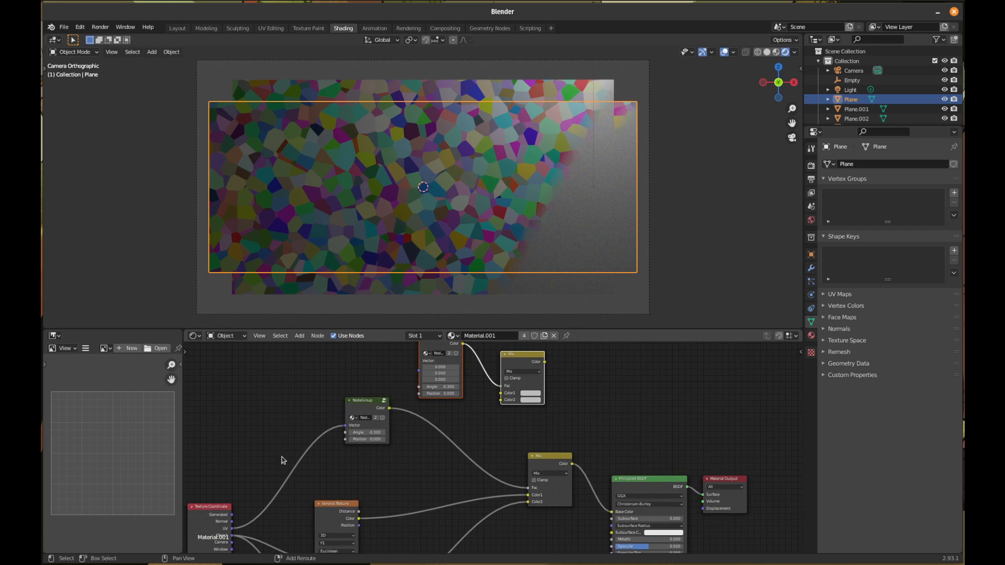
pyautogui.moveTo(234, 531); pyautogui.dragTo(419, 371)
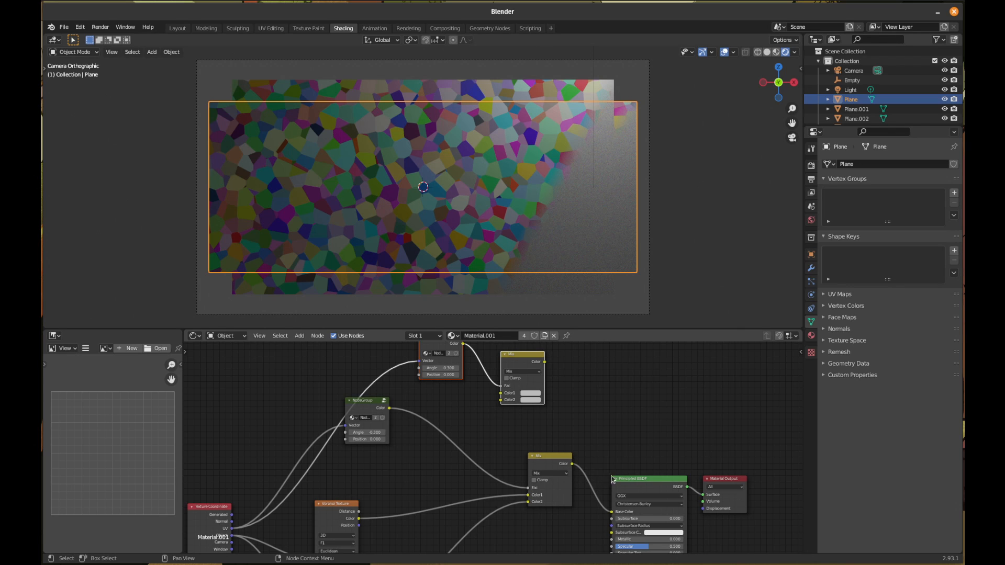
# - Shift the Principled BSDF and Material Output nodes aside and insert the duplicated Mix before them, with the original Mix's output feeding Color2
pyautogui.click(628, 482)
pyautogui.keyDown('shift'); pyautogui.click(718, 480); pyautogui.keyUp('shift')
pyautogui.moveTo(674, 478); pyautogui.dragTo(795, 477)
pyautogui.moveTo(667, 479); pyautogui.dragTo(503, 487, button='middle')
pyautogui.moveTo(356, 373); pyautogui.dragTo(510, 456)
pyautogui.moveTo(410, 480); pyautogui.dragTo(575, 526)
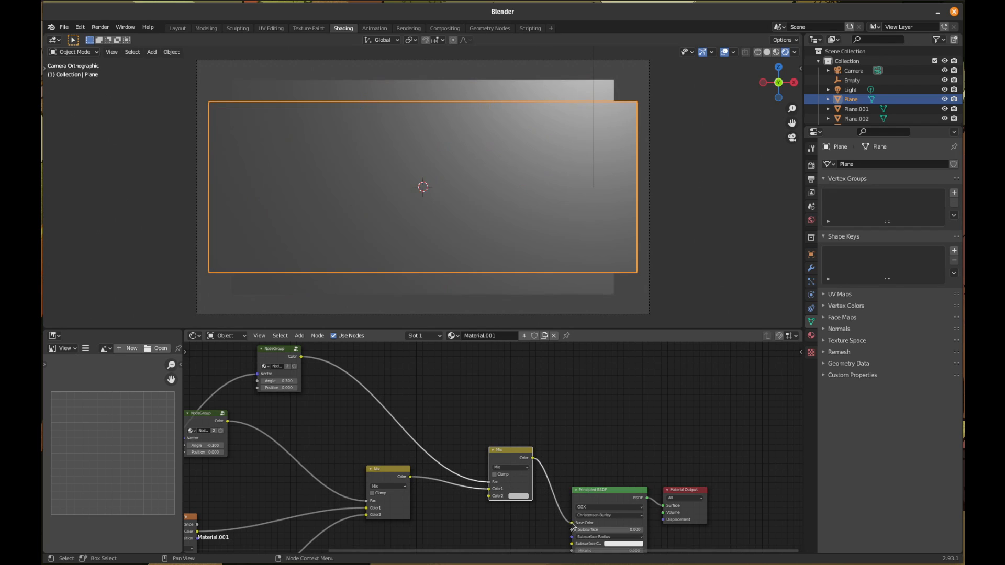
pyautogui.moveTo(490, 489); pyautogui.dragTo(490, 497)
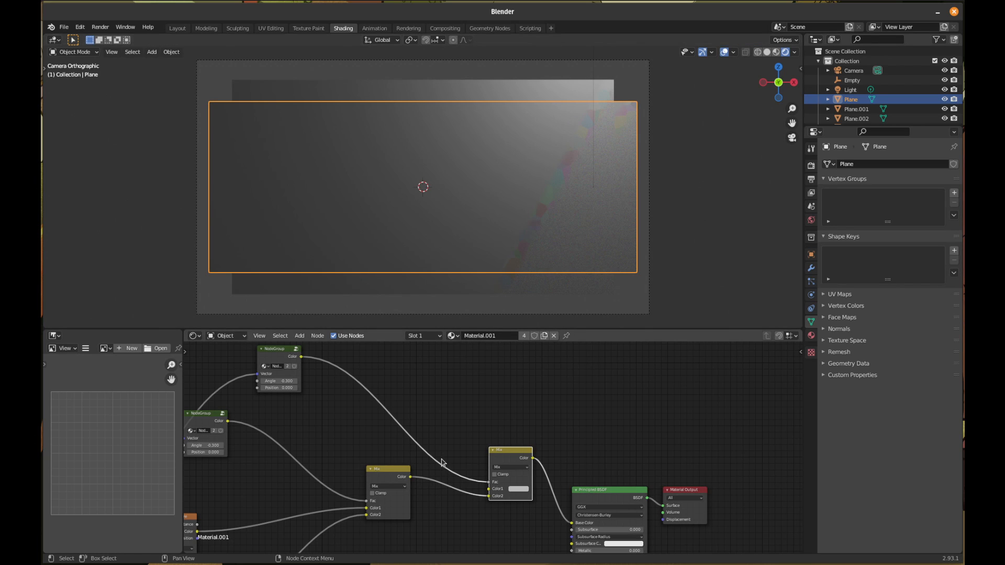
# - Set the Color1 value of the duplicated Mix node to blue
pyautogui.keyDown('shift'); pyautogui.moveTo(442, 521); pyautogui.dragTo(466, 520, button='middle'); pyautogui.keyUp('shift')
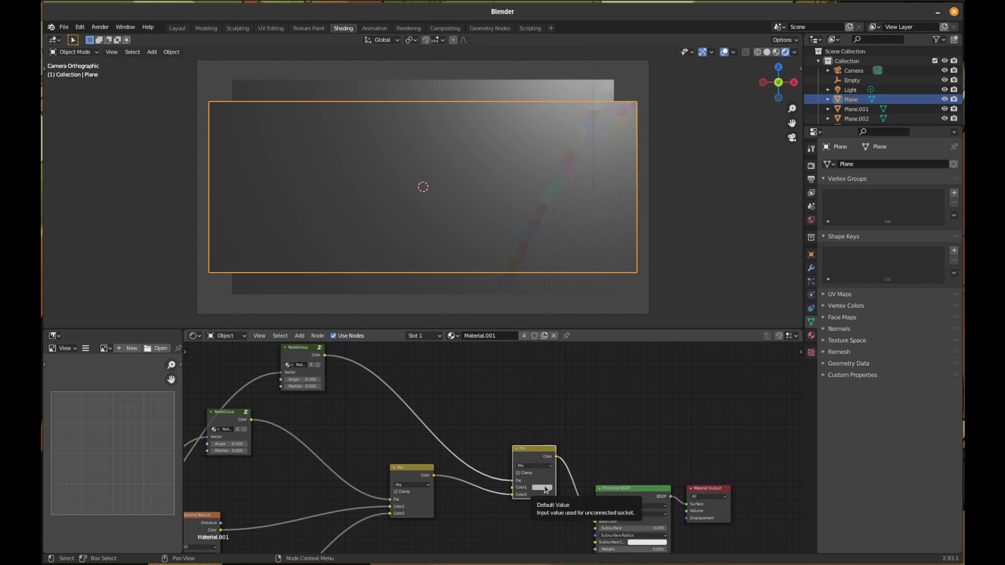
pyautogui.click(543, 488)
pyautogui.click(566, 409)
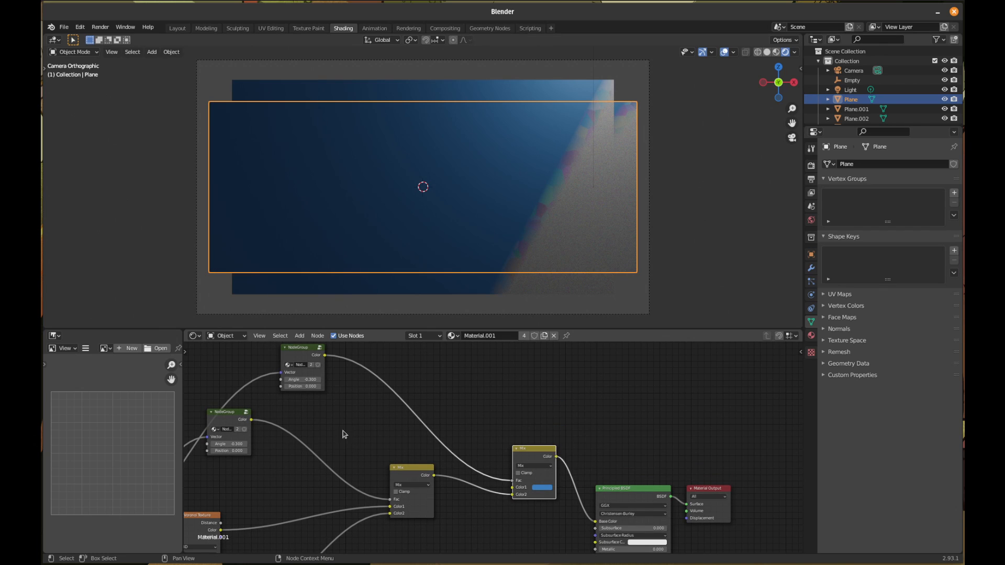
# - Try other Angle values on the upper NodeGroup, undo the last Angle change, and set its Position to 0.700
pyautogui.moveTo(310, 386)
pyautogui.mouseDown()
pyautogui.moveTo(300, 387)
pyautogui.moveTo(346, 387)
pyautogui.moveTo(309, 379)
pyautogui.moveTo(319, 380)
pyautogui.mouseUp()
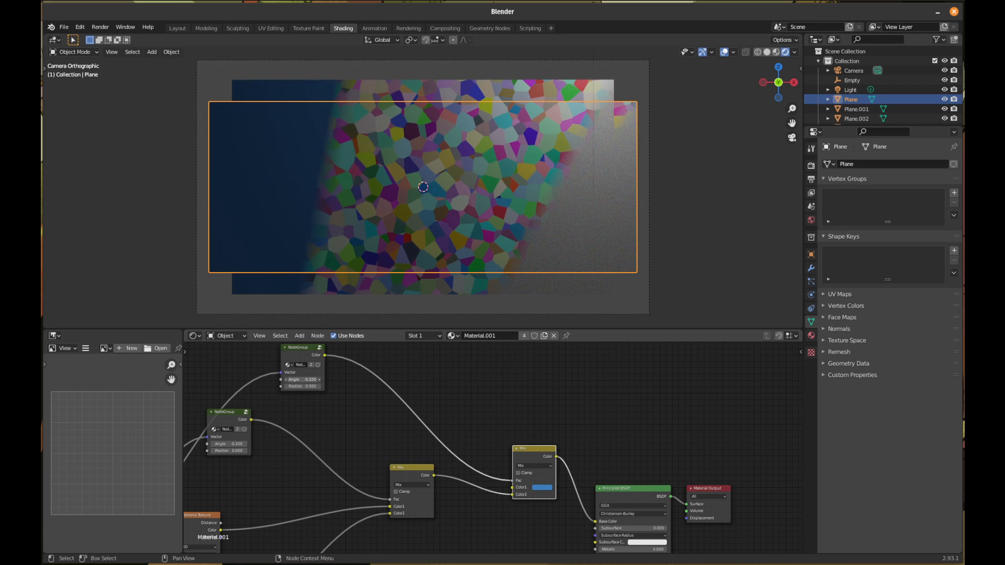
pyautogui.keyDown('ctrl'); pyautogui.scroll(-4, 304, 380); pyautogui.keyUp('ctrl')
pyautogui.keyDown('ctrl'); pyautogui.scroll(5, 304, 380); pyautogui.keyUp('ctrl')
pyautogui.keyDown('ctrl'); pyautogui.scroll(-1, 304, 380); pyautogui.keyUp('ctrl')
pyautogui.keyDown('ctrl'); pyautogui.scroll(-3, 304, 379); pyautogui.keyUp('ctrl')
pyautogui.moveTo(305, 380); pyautogui.dragTo(320, 379)
pyautogui.hotkey('ctrl', 'z')
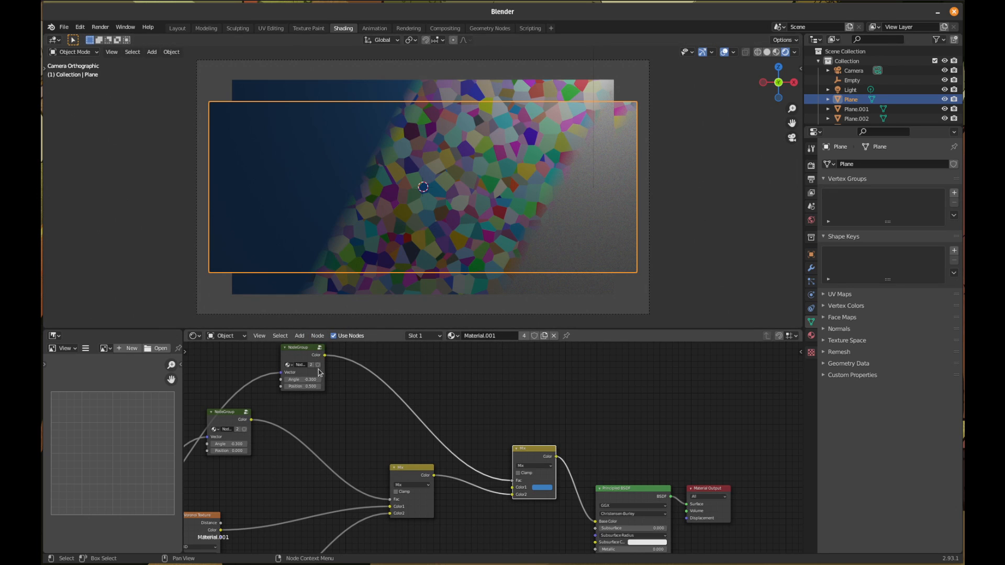
pyautogui.moveTo(304, 387)
pyautogui.mouseDown()
pyautogui.moveTo(336, 387)
pyautogui.moveTo(298, 386)
pyautogui.moveTo(317, 387)
pyautogui.mouseUp()
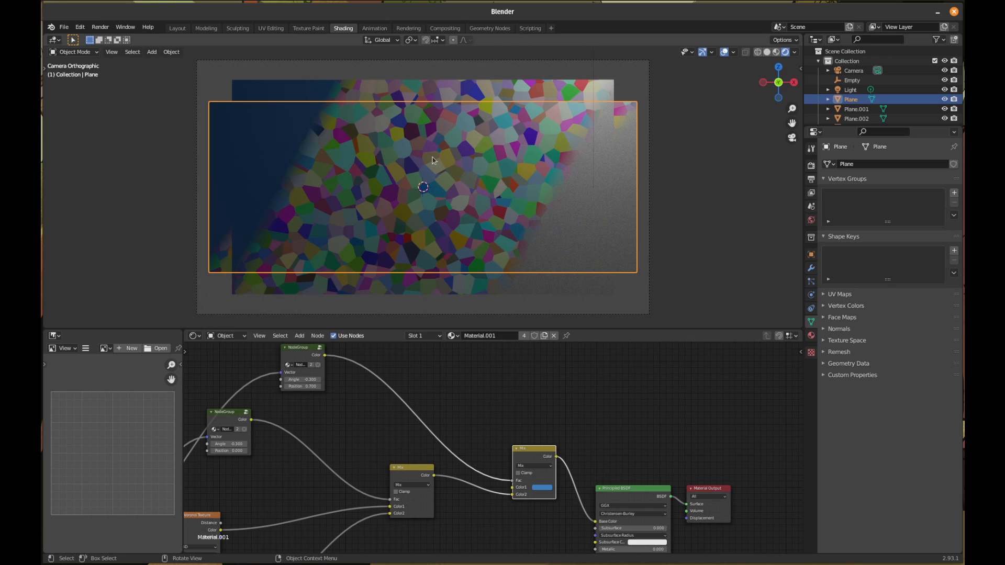
# - Inspect the blended material on the planes and small objects in front view with the viewport overlays hidden
pyautogui.keyDown('shift'); pyautogui.moveTo(423, 184); pyautogui.dragTo(452, 199, button='middle'); pyautogui.keyUp('shift')
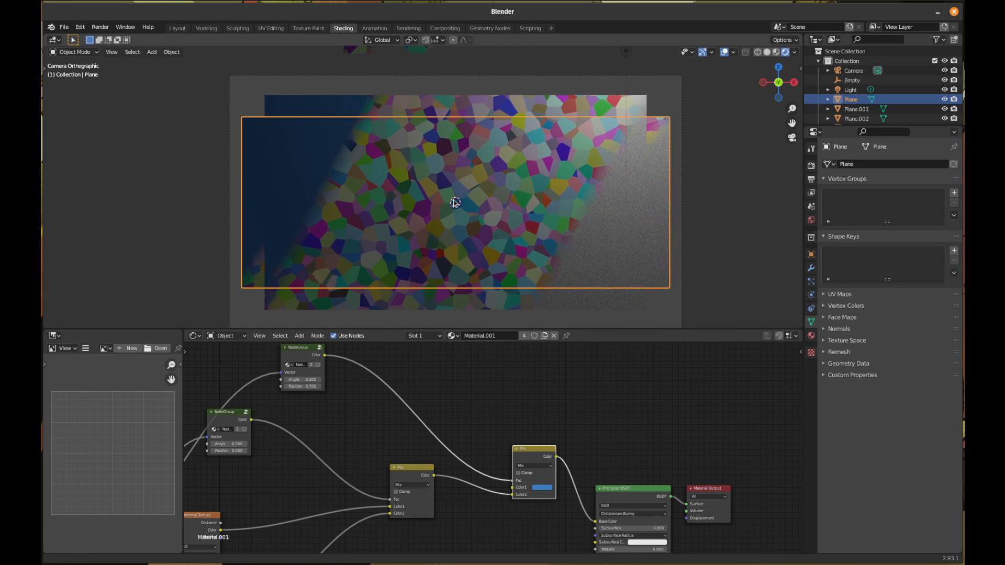
pyautogui.scroll(-2, 406, 157)
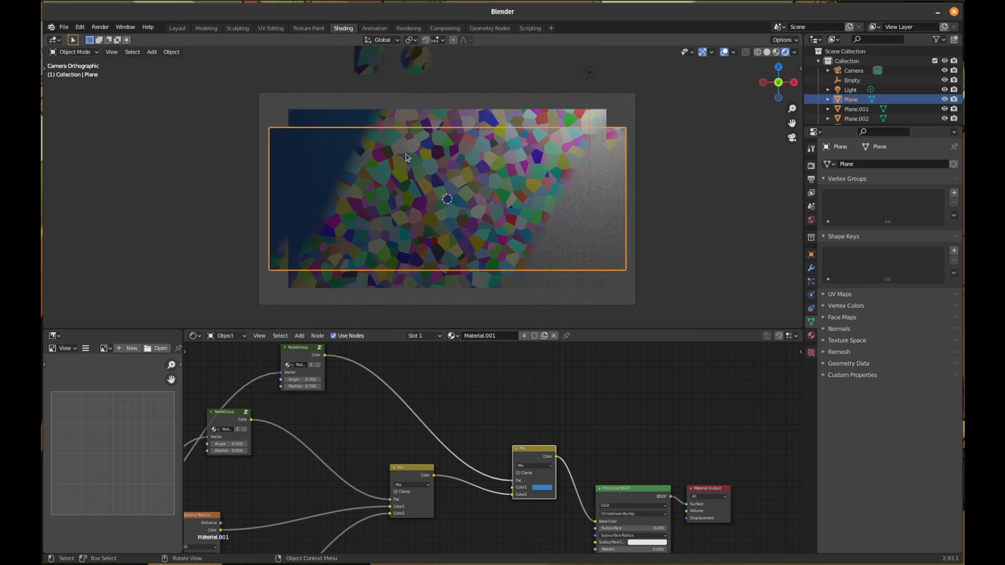
pyautogui.keyDown('shift'); pyautogui.moveTo(474, 156); pyautogui.dragTo(470, 180, button='middle'); pyautogui.keyUp('shift')
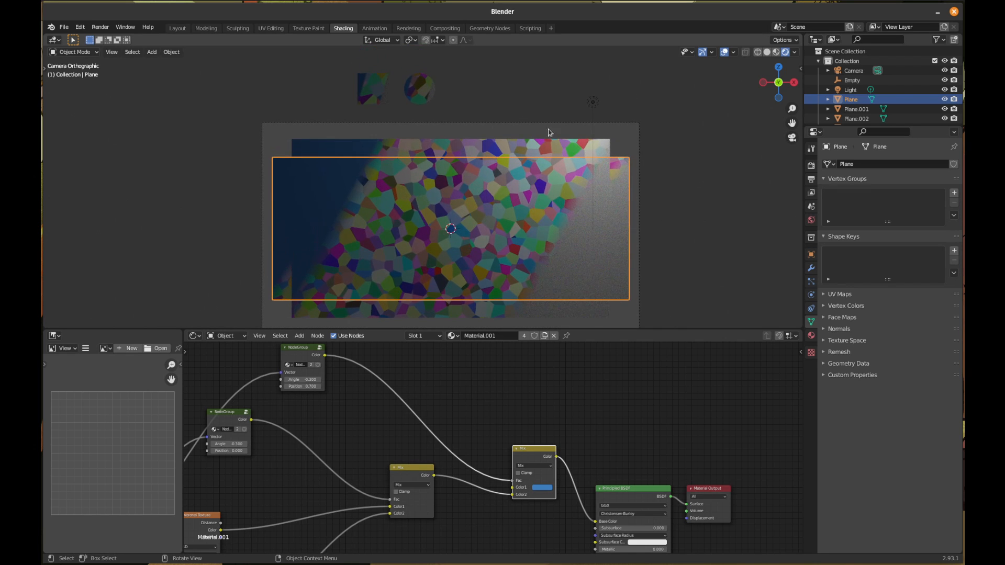
pyautogui.press('KP_1')
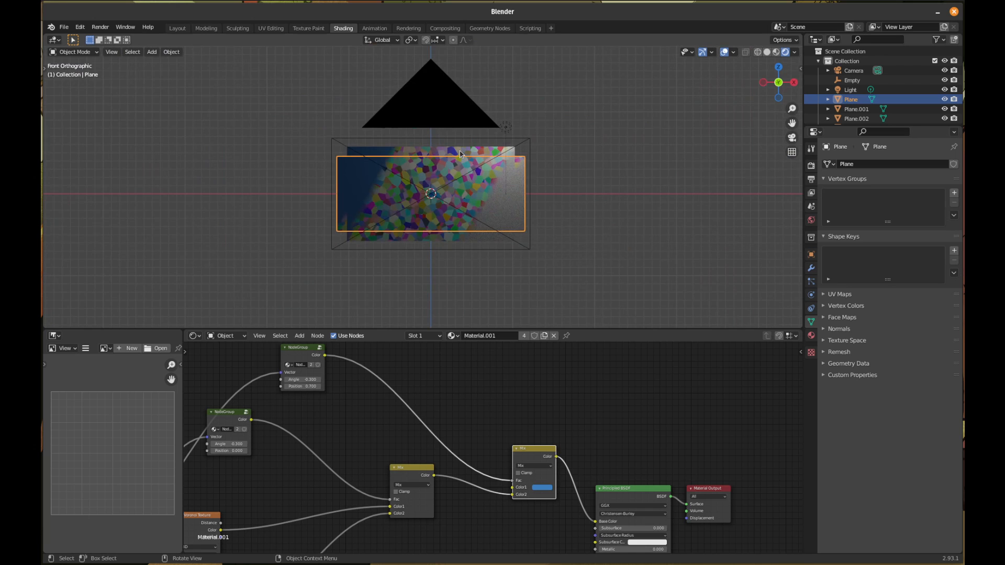
pyautogui.scroll(-2, 460, 151)
pyautogui.click(724, 52)
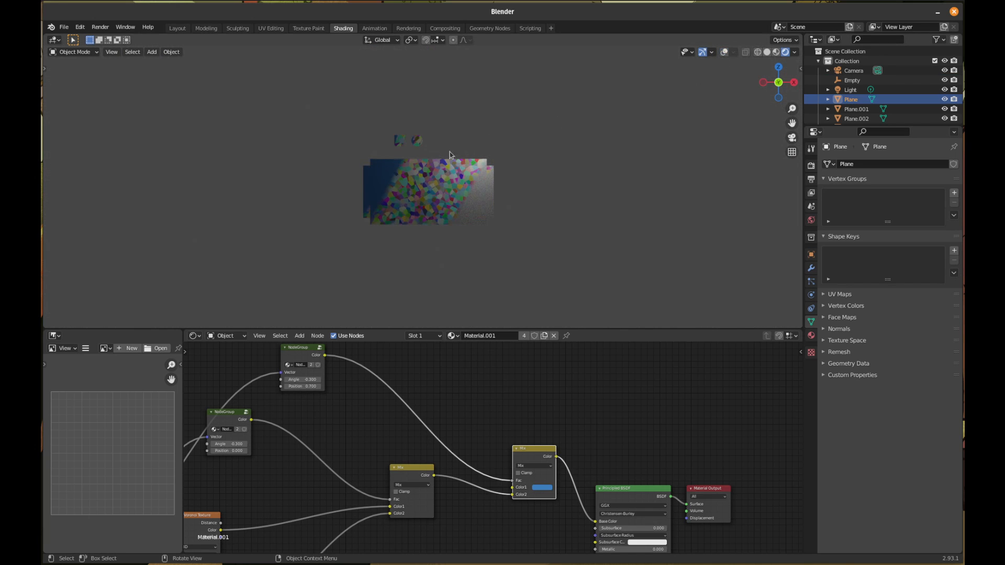
pyautogui.scroll(4, 458, 148)
pyautogui.keyDown('shift'); pyautogui.moveTo(448, 165); pyautogui.dragTo(442, 186, button='middle'); pyautogui.keyUp('shift')
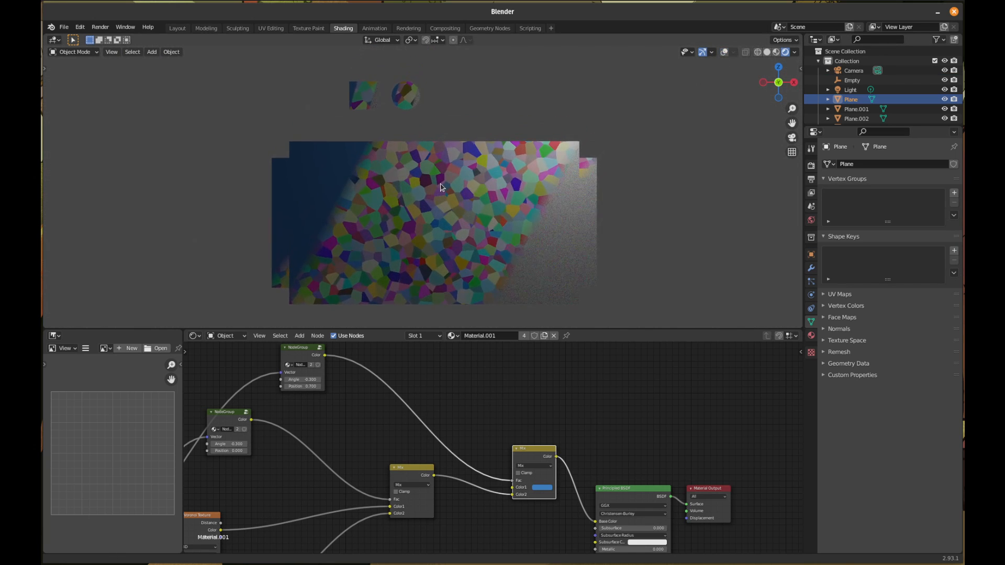
pyautogui.scroll(2, 444, 183)
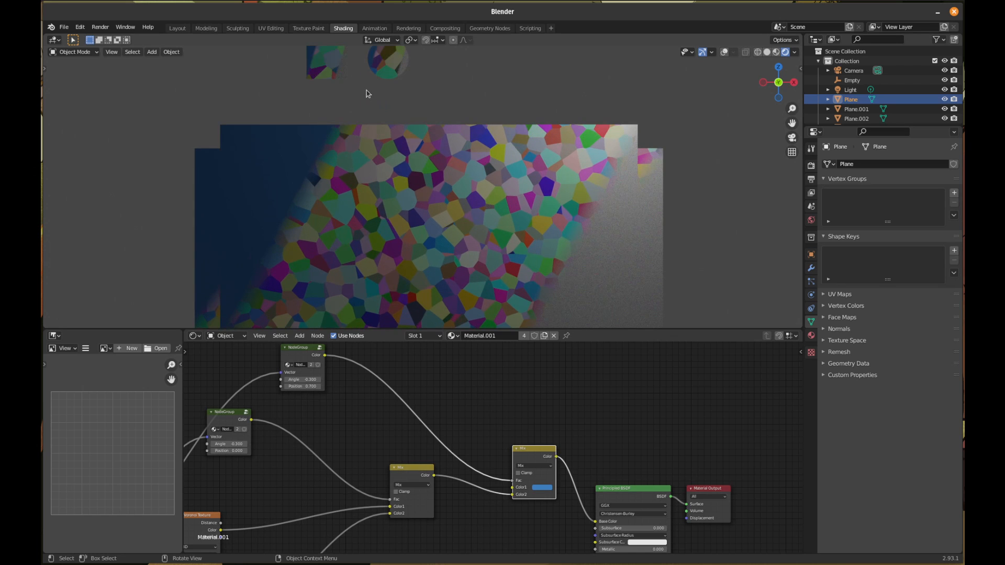
pyautogui.keyDown('shift'); pyautogui.moveTo(385, 98); pyautogui.dragTo(403, 113, button='middle'); pyautogui.keyUp('shift')
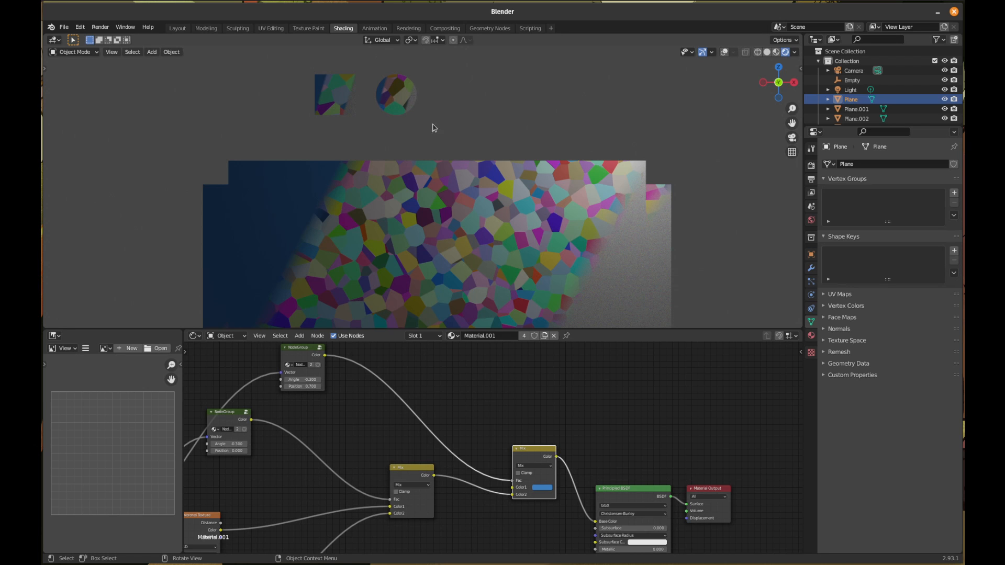
pyautogui.keyDown('shift'); pyautogui.moveTo(432, 246); pyautogui.dragTo(430, 153, button='middle'); pyautogui.keyUp('shift')
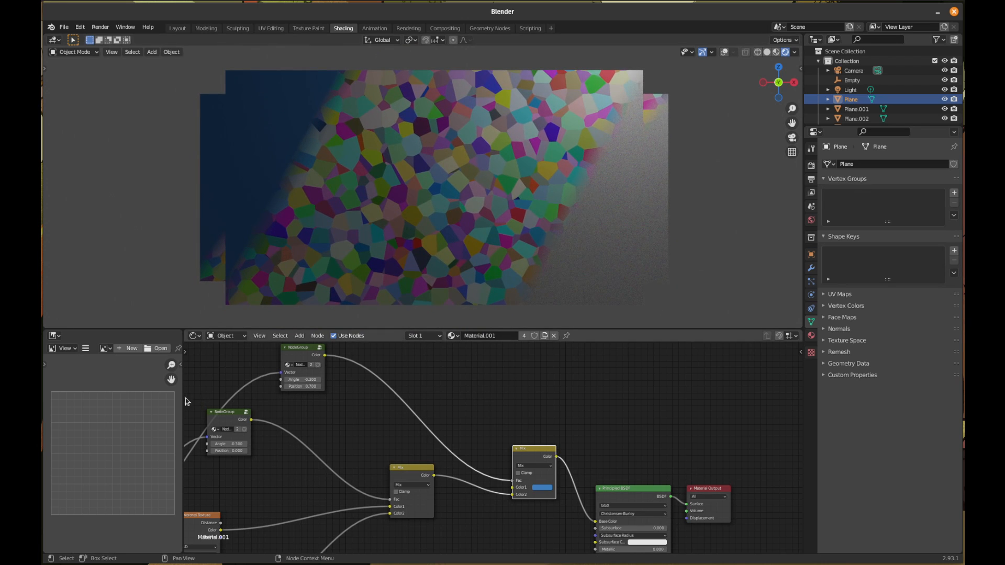
# - Move the original NodeGroup node closer, just below the duplicated NodeGroup, and check the blended planes
pyautogui.click(228, 414)
pyautogui.press('g')
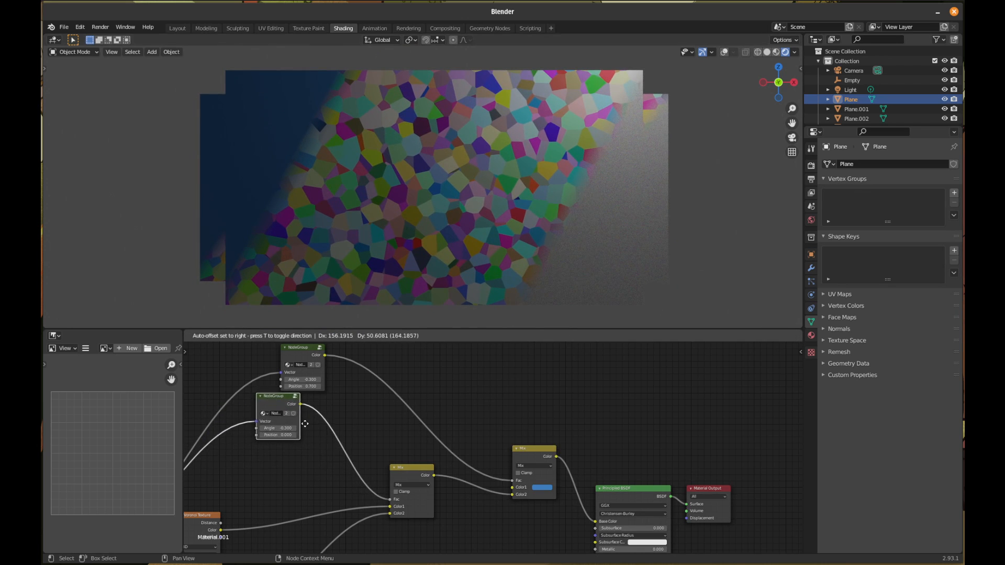
pyautogui.click(306, 430)
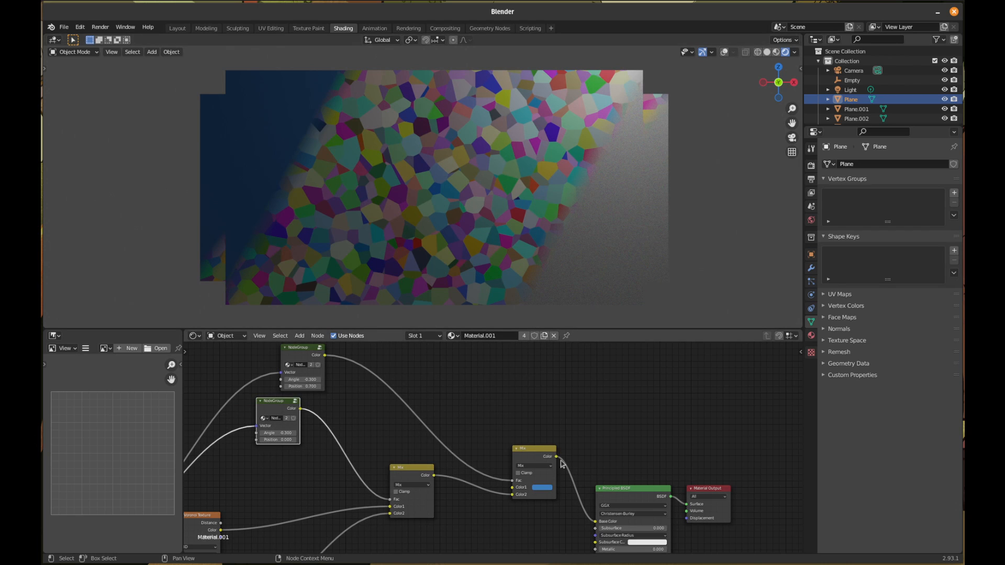
pyautogui.scroll(-3, 419, 196)
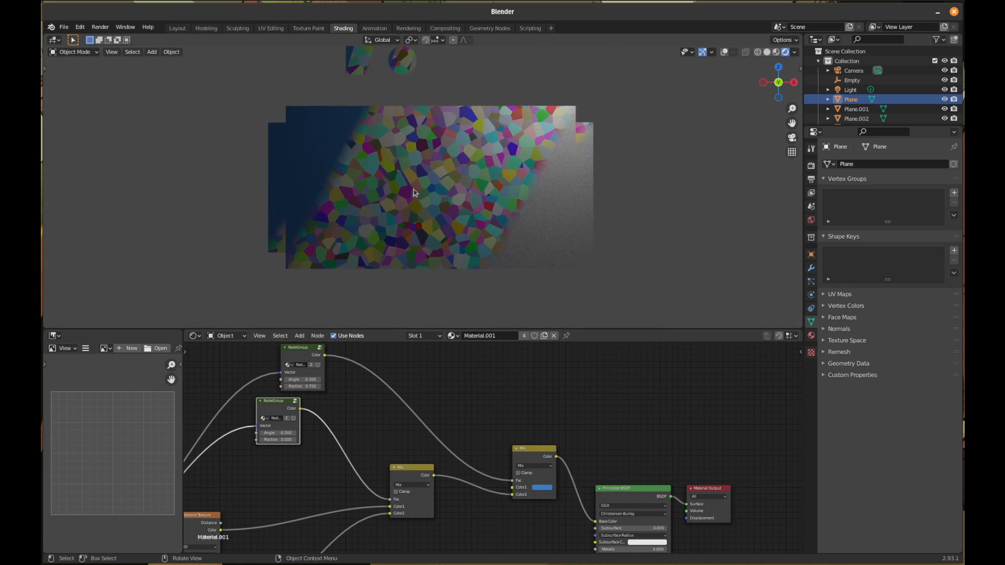
pyautogui.scroll(3, 418, 197)
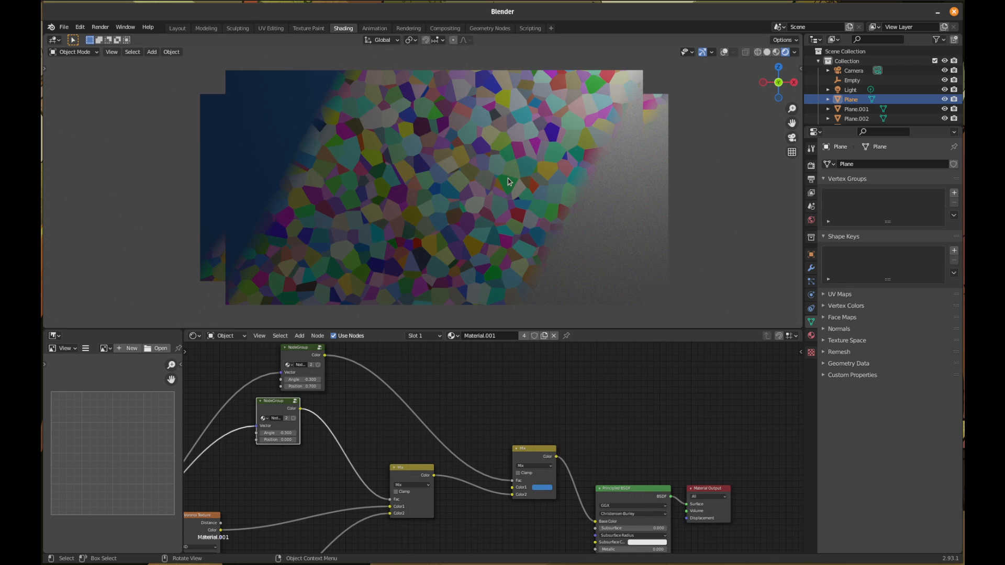
pyautogui.click(696, 152)
pyautogui.press('g')
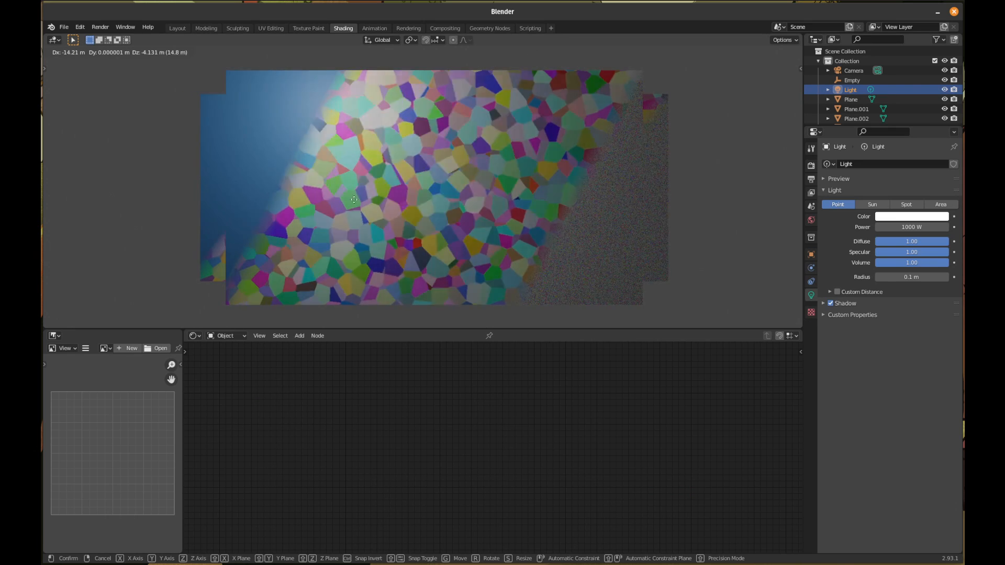
pyautogui.click(512, 212)
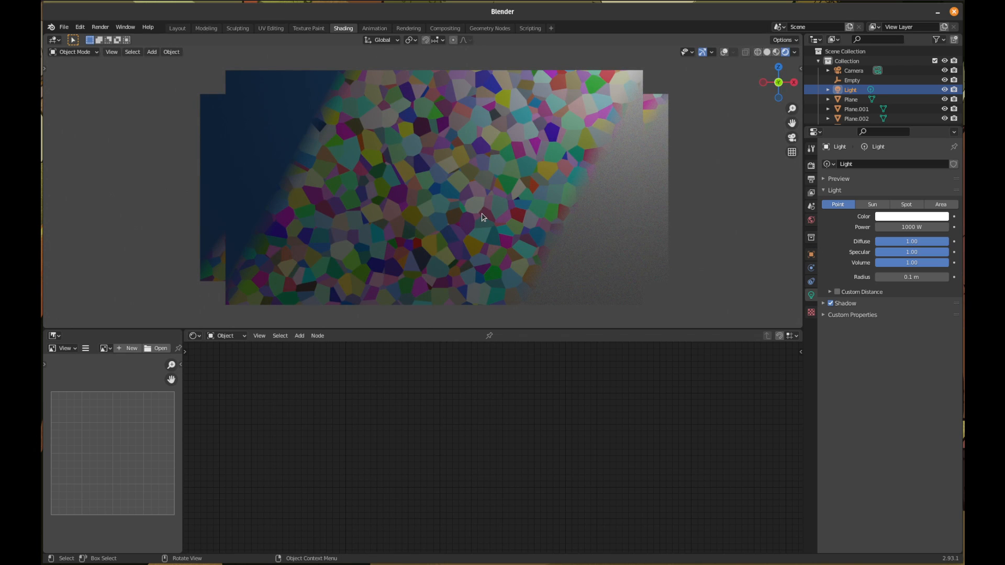
pyautogui.click(435, 195)
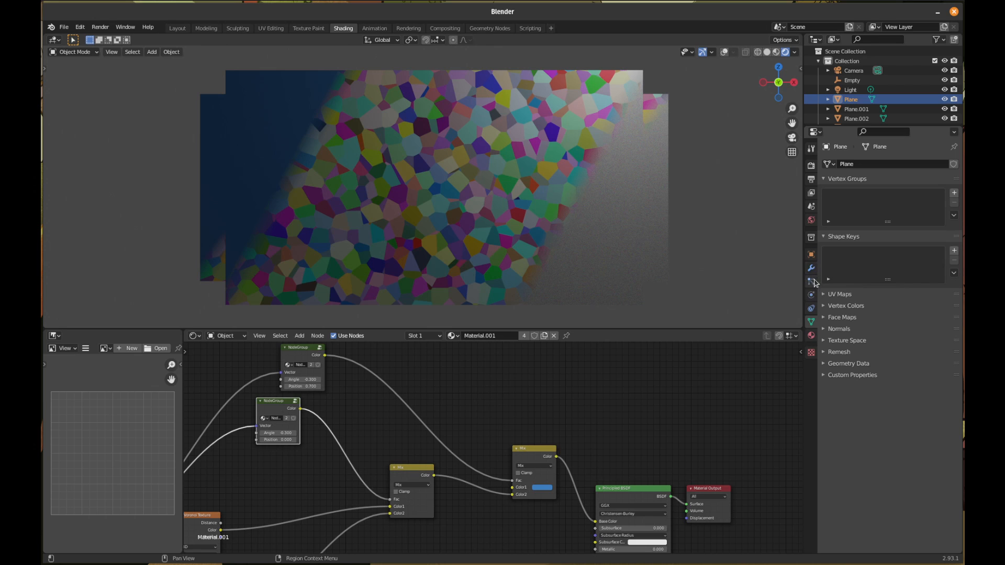
# - Enable Ambient Occlusion in the scene's Eevee render settings
pyautogui.click(811, 168)
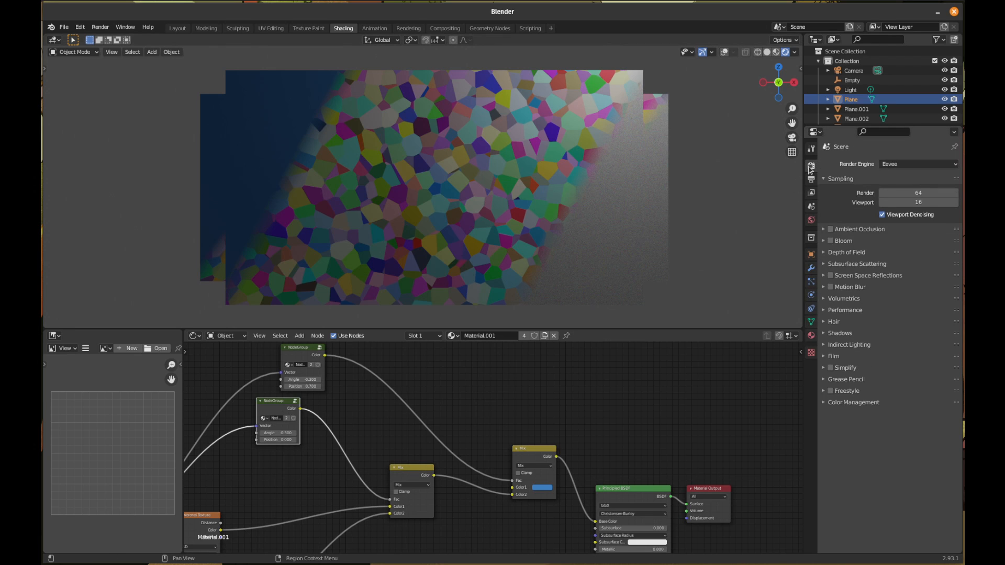
pyautogui.click(833, 230)
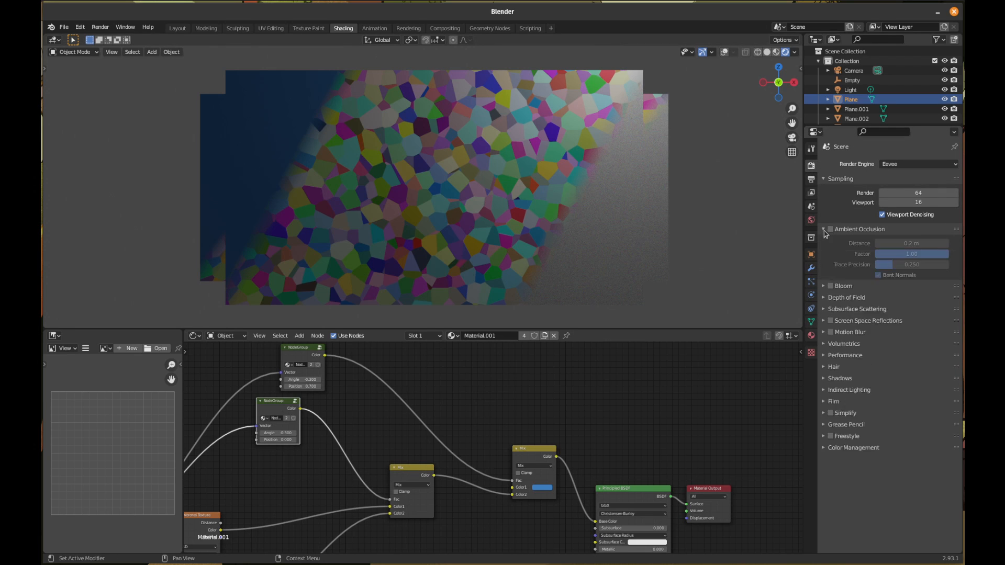
pyautogui.click(832, 230)
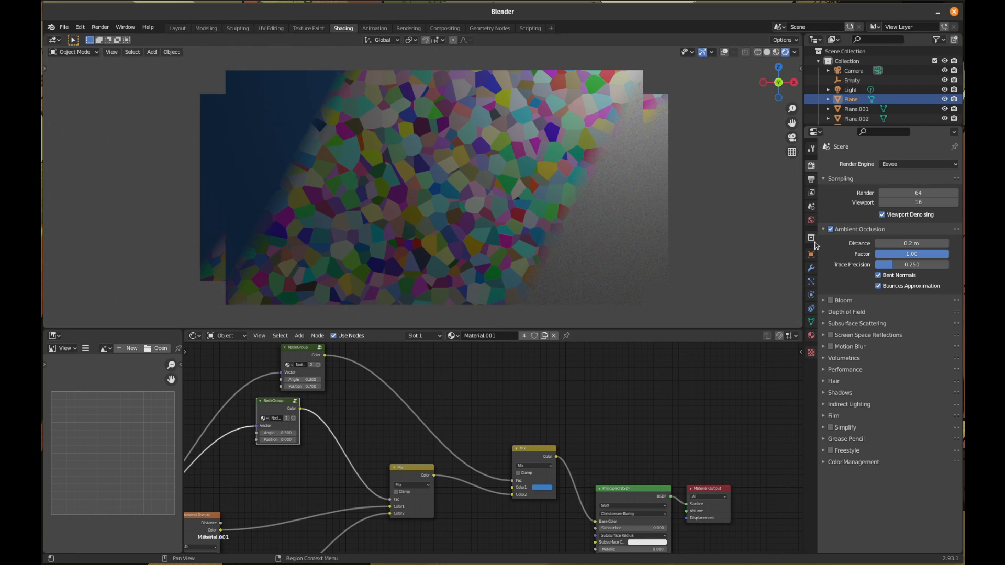
# - Look through the world and output settings and try the Bloom effect in the render settings
pyautogui.click(812, 220)
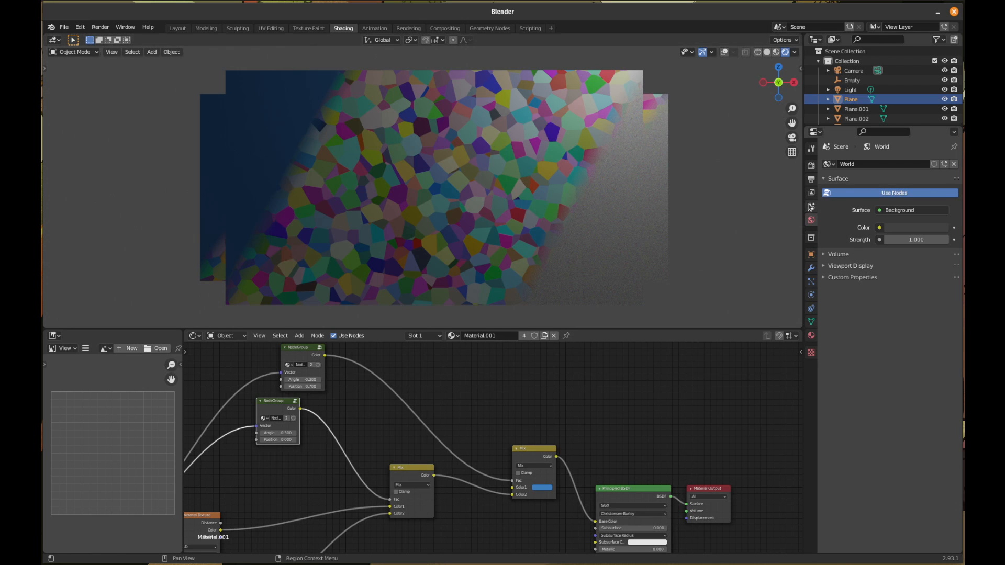
pyautogui.click(812, 181)
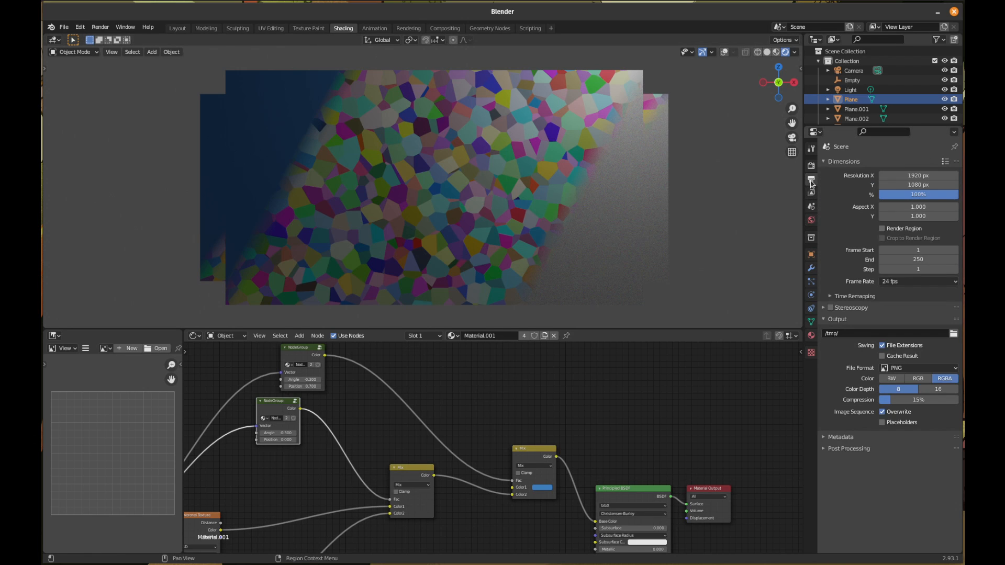
pyautogui.click(812, 165)
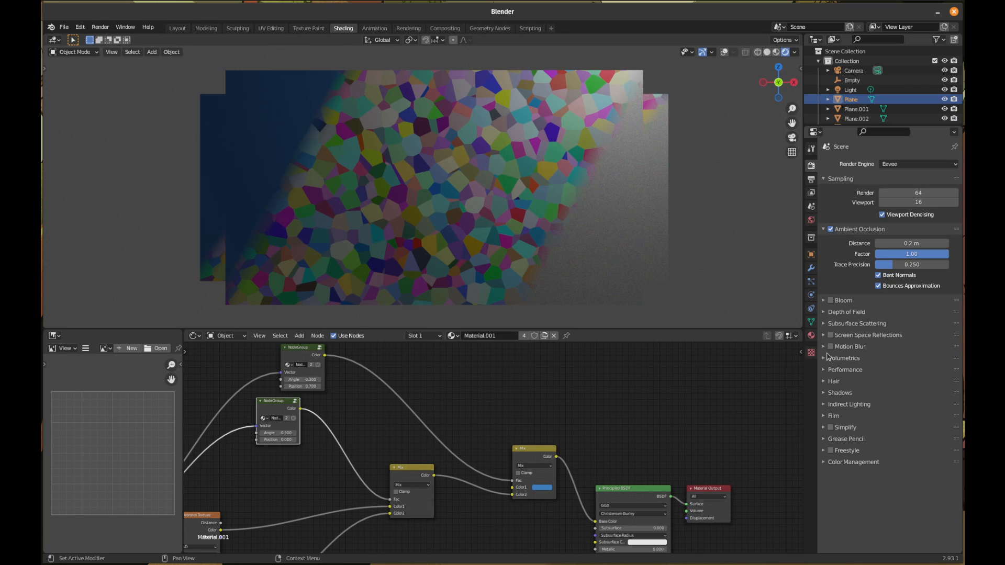
pyautogui.click(827, 303)
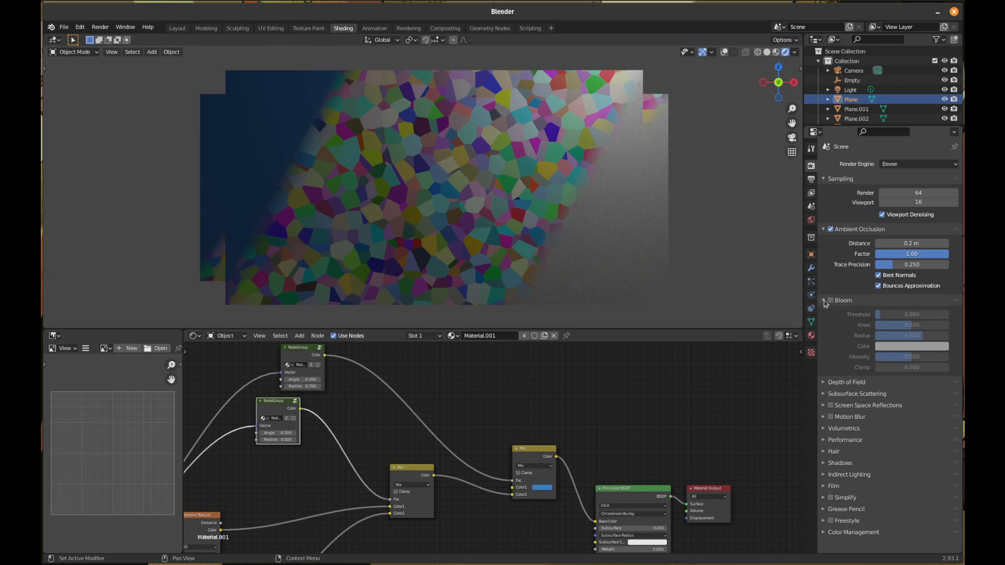
pyautogui.click(831, 302)
pyautogui.click(831, 302)
# - Change the type of the scene's Light from Point to Sun
pyautogui.click(851, 91)
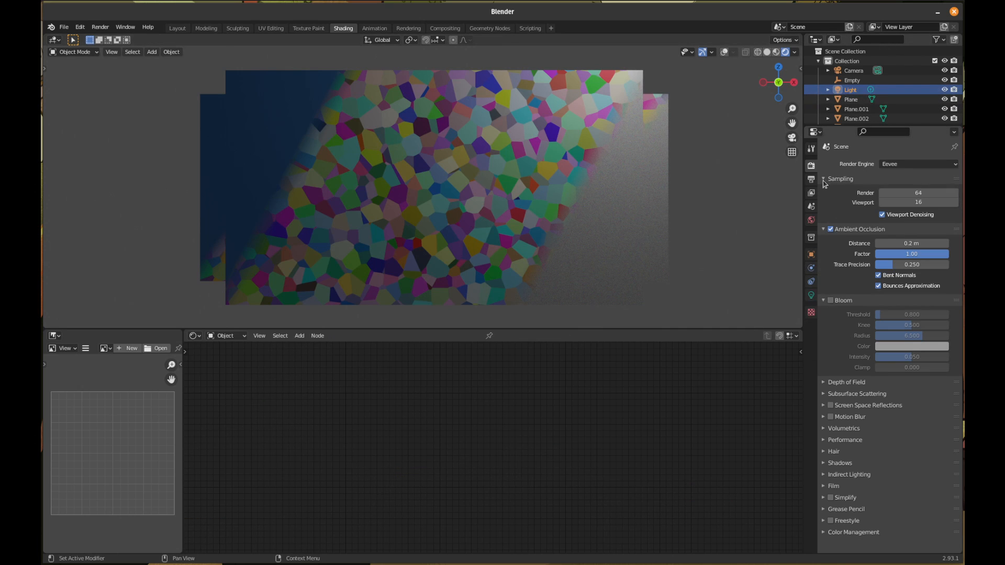
pyautogui.click(811, 297)
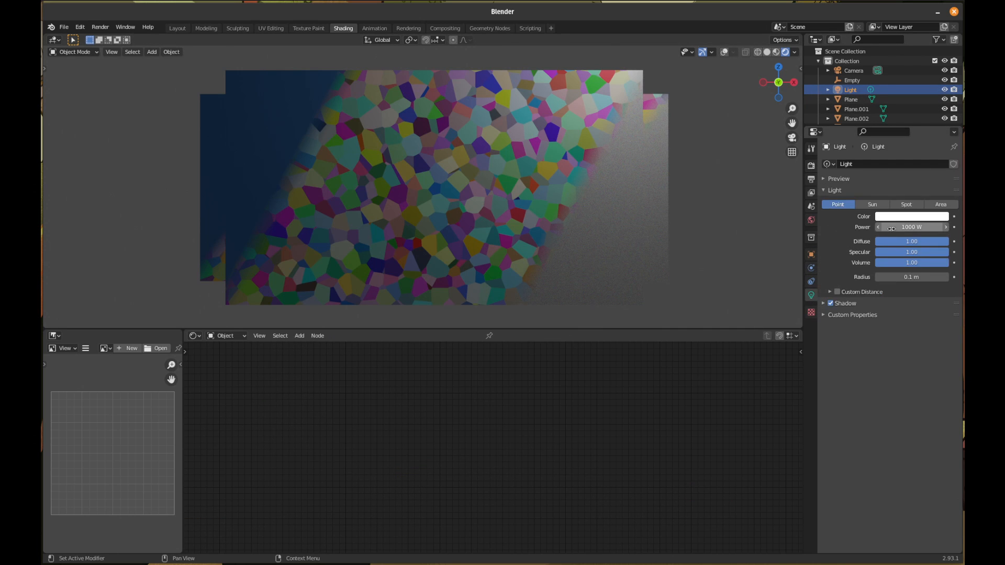
pyautogui.click(878, 206)
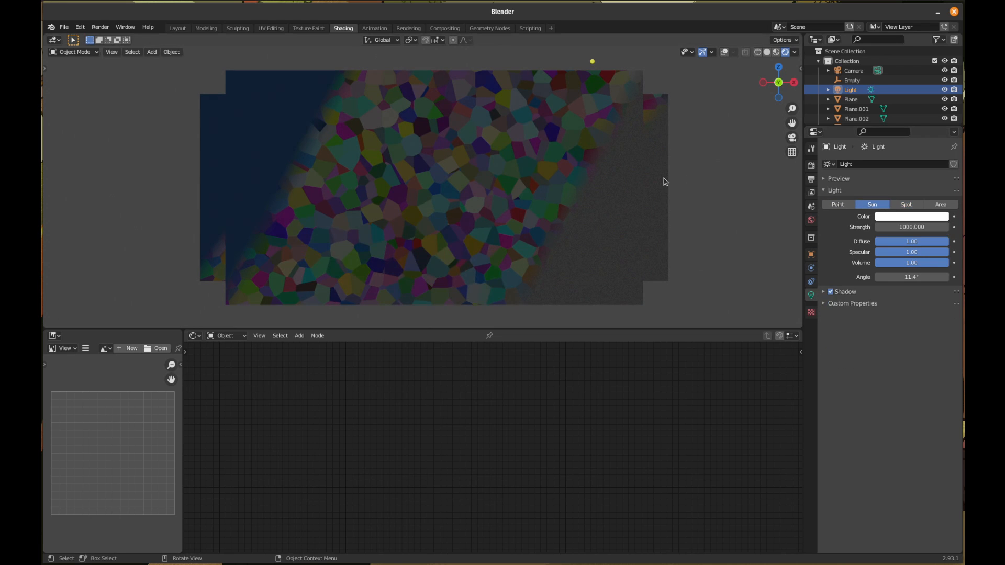
# - Rotate the Sun light in the right side view so it shines toward the planes, and return to the camera view
pyautogui.press('KP_3')
pyautogui.press('KP_Decimal')
pyautogui.click(724, 53)
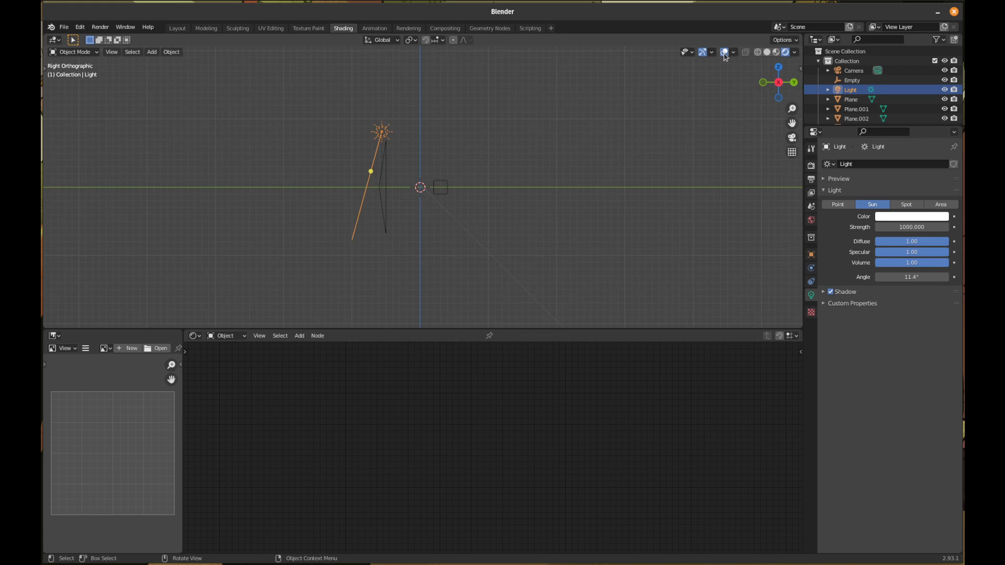
pyautogui.press('r')
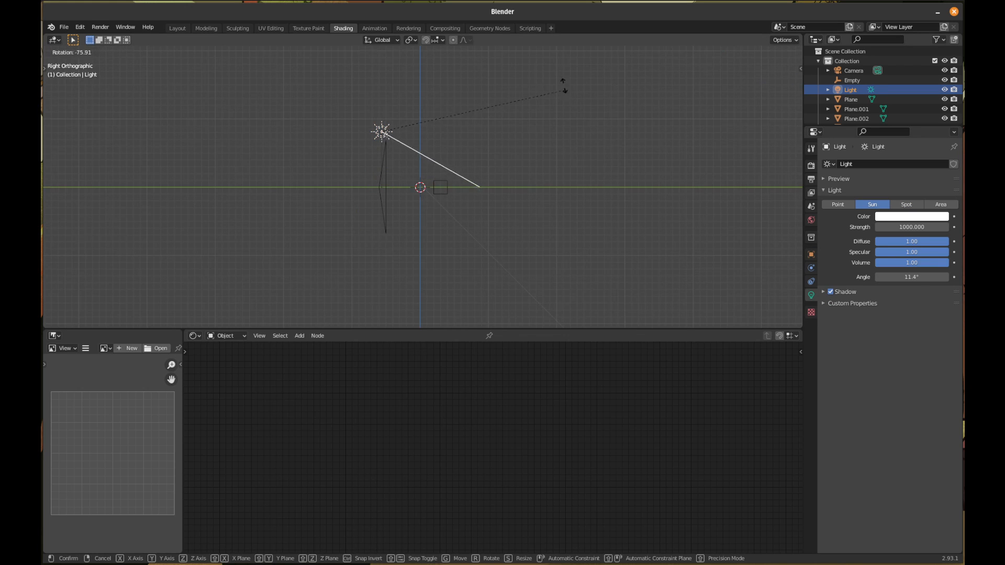
pyautogui.click(455, 74)
pyautogui.press('KP_0')
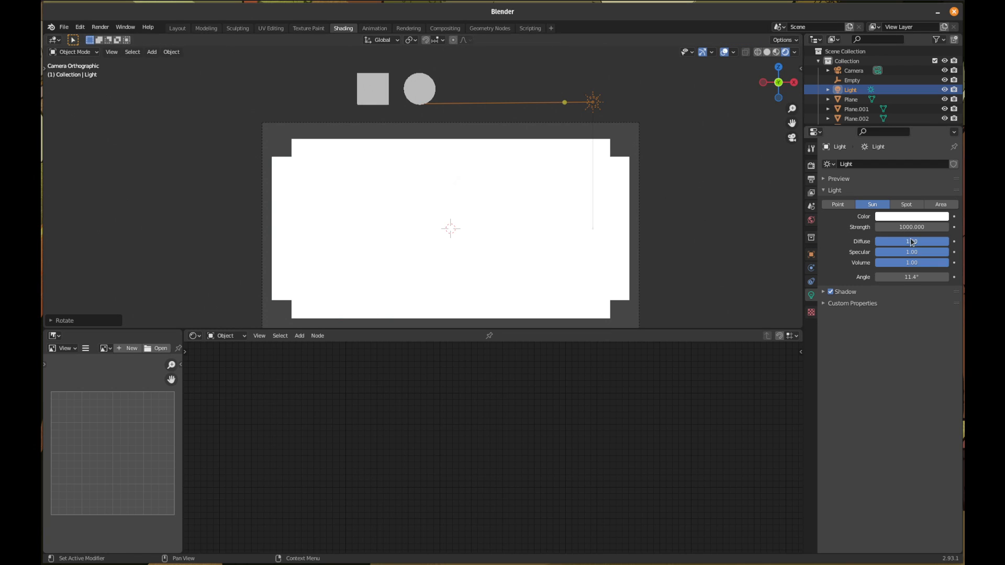
# - Reduce the Sun light's strength to about 2 so the blended colours on the planes are not overexposed
pyautogui.moveTo(911, 226); pyautogui.dragTo(898, 227)
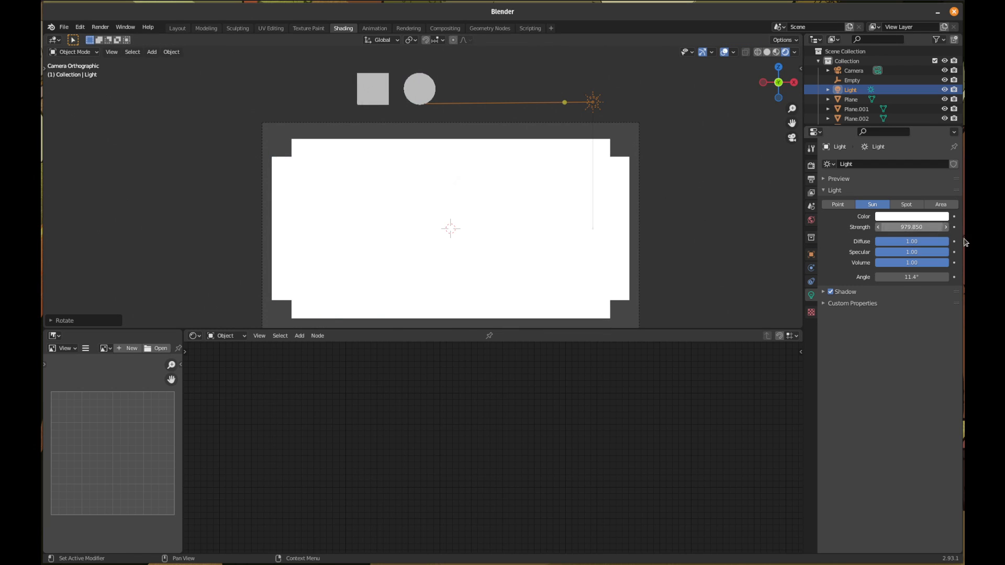
pyautogui.click(896, 229)
pyautogui.write('1')
pyautogui.press('Return')
pyautogui.moveTo(899, 227); pyautogui.dragTo(871, 227)
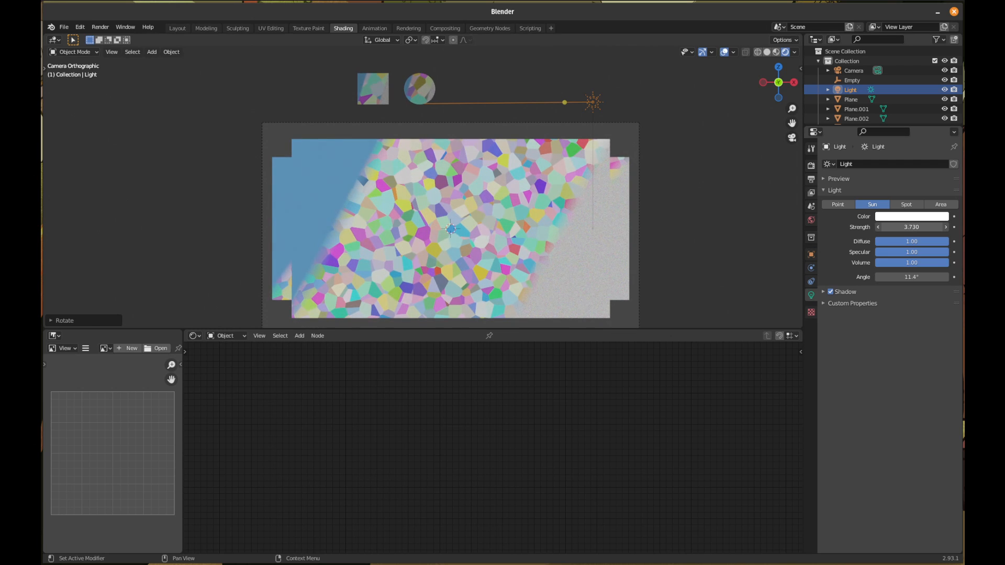
pyautogui.moveTo(871, 228); pyautogui.dragTo(854, 227)
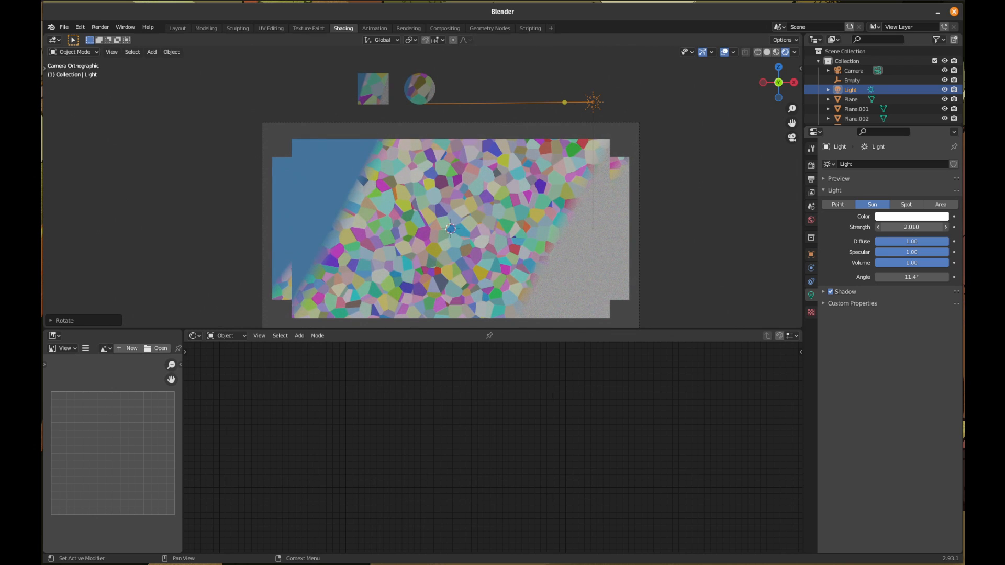
pyautogui.moveTo(854, 228); pyautogui.dragTo(852, 228)
# - Open the front plane's lower NodeGroup for editing and move the ColorRamp and Group Output away from the Add node to make room
pyautogui.click(489, 243)
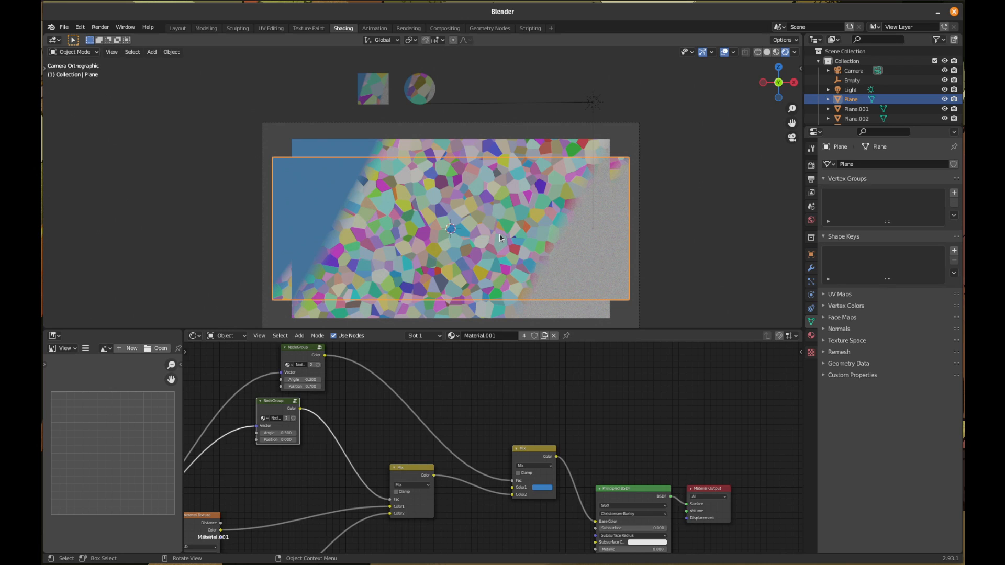
pyautogui.moveTo(466, 246)
pyautogui.keyDown('shift'); pyautogui.mouseDown(button='middle')
pyautogui.moveTo(470, 218)
pyautogui.moveTo(466, 228)
pyautogui.mouseUp(button='middle'); pyautogui.keyUp('shift')
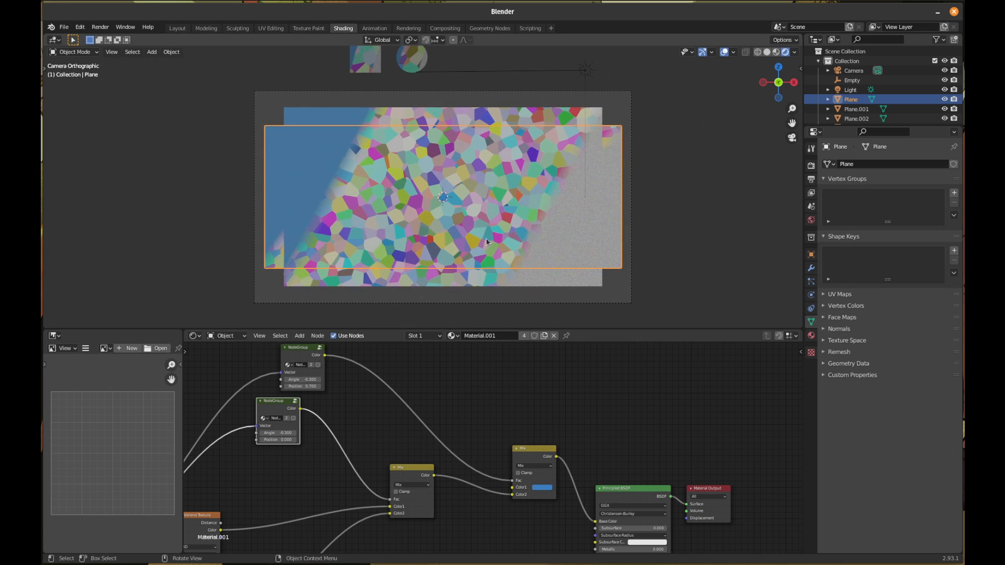
pyautogui.scroll(3, 510, 245)
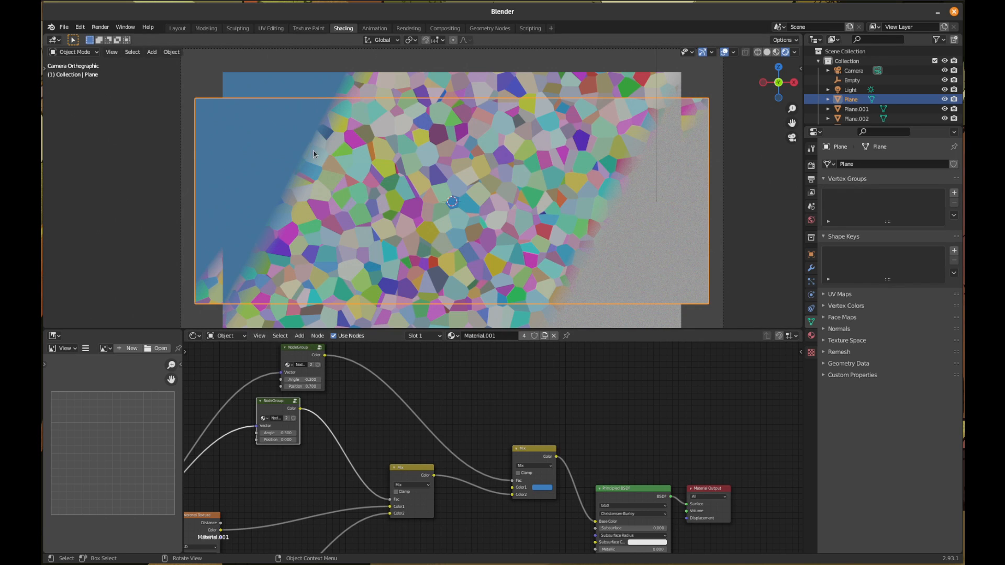
pyautogui.moveTo(427, 433); pyautogui.dragTo(529, 442, button='middle')
pyautogui.scroll(-1, 487, 456)
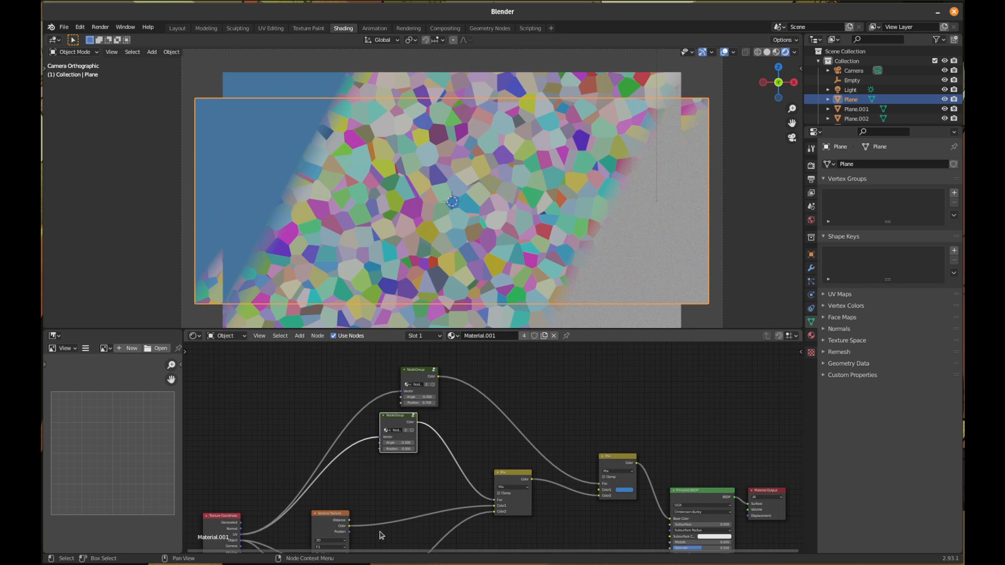
pyautogui.moveTo(398, 506); pyautogui.dragTo(396, 477, button='middle')
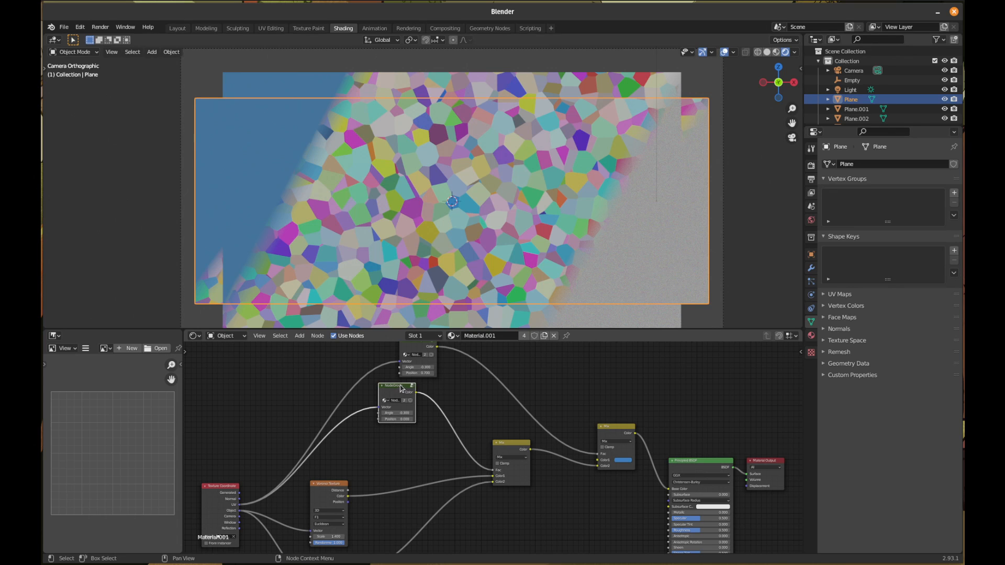
pyautogui.press('Tab')
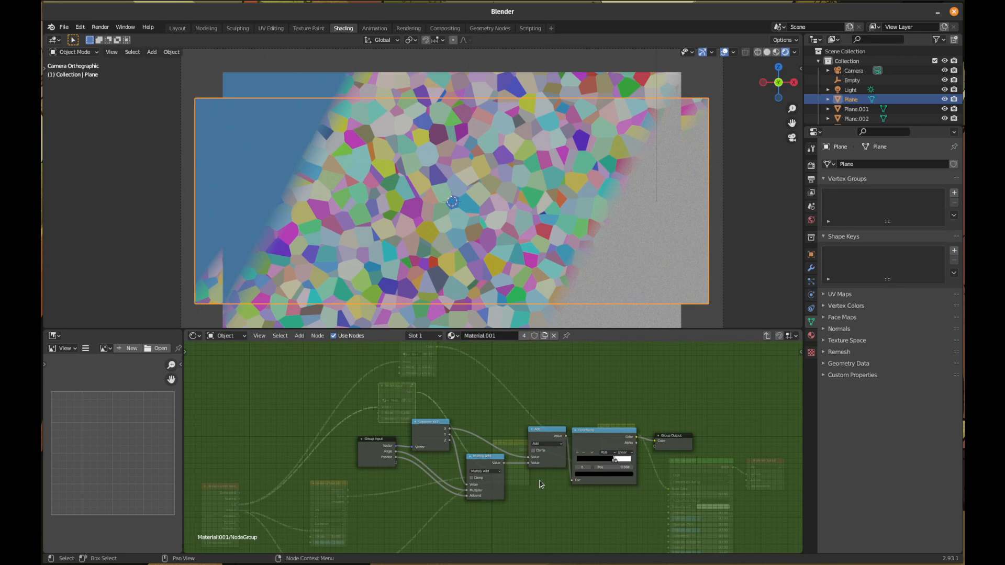
pyautogui.click(597, 434)
pyautogui.keyDown('shift'); pyautogui.click(672, 435); pyautogui.keyUp('shift')
pyautogui.moveTo(600, 451); pyautogui.dragTo(657, 432)
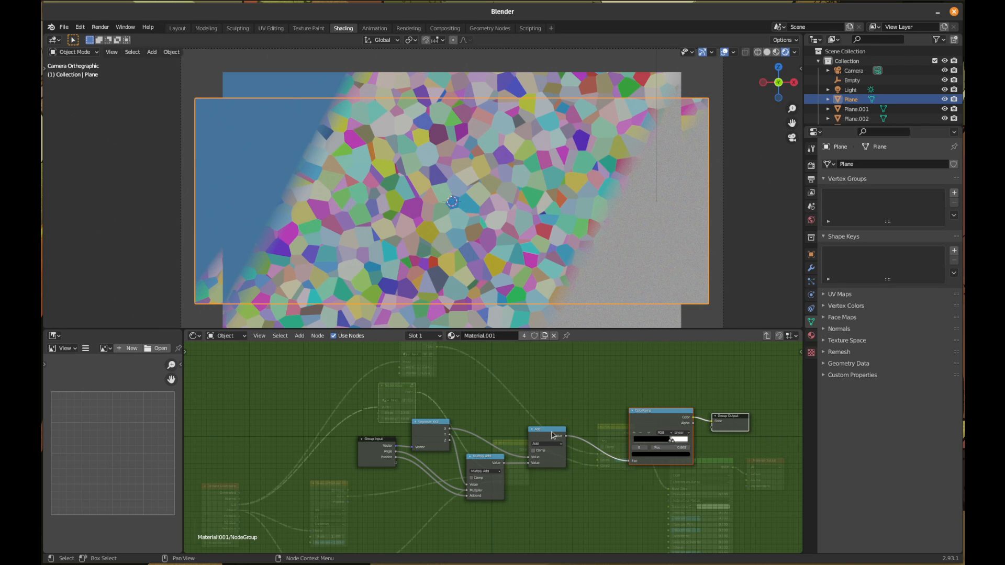
# - Insert a Math node between the Add node and the ColorRamp and set its operation to Multiply
pyautogui.click(299, 336)
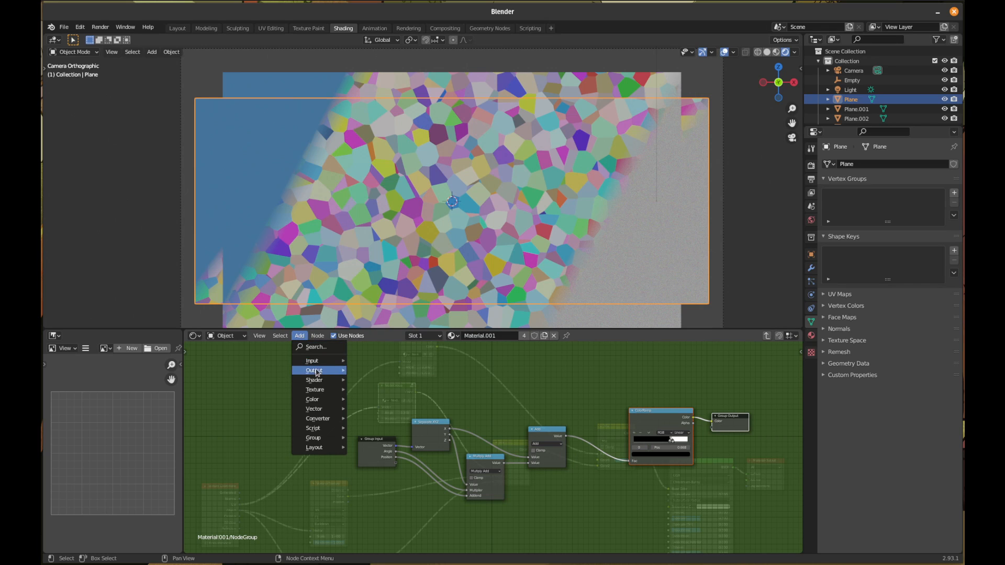
pyautogui.moveTo(315, 372)
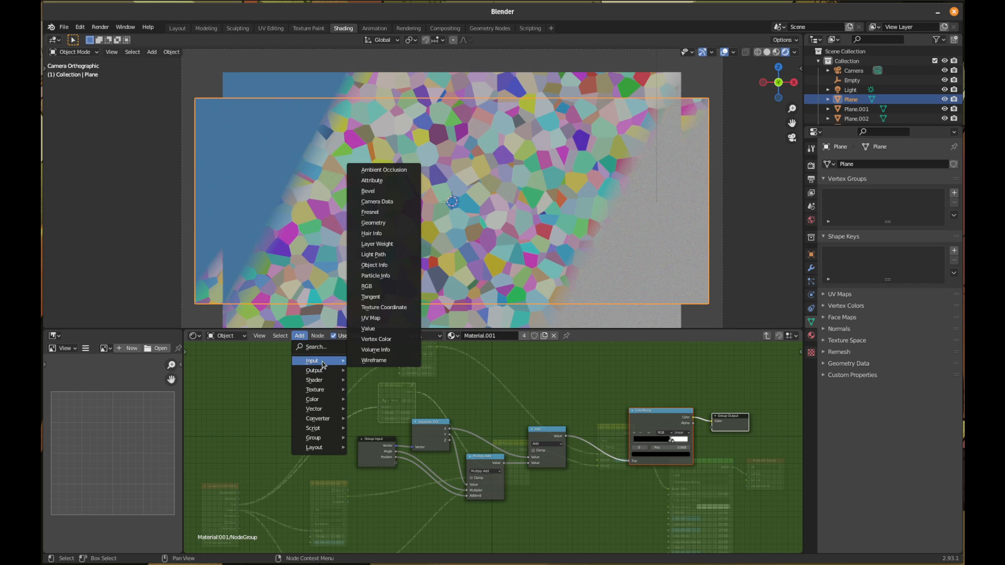
pyautogui.click(327, 347)
pyautogui.write('math')
pyautogui.press('Return')
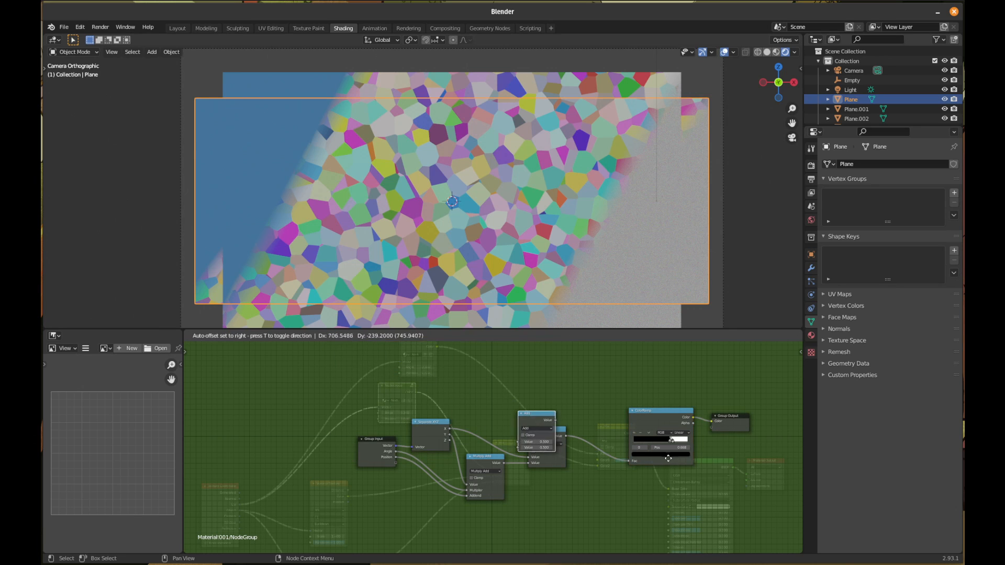
pyautogui.click(783, 489)
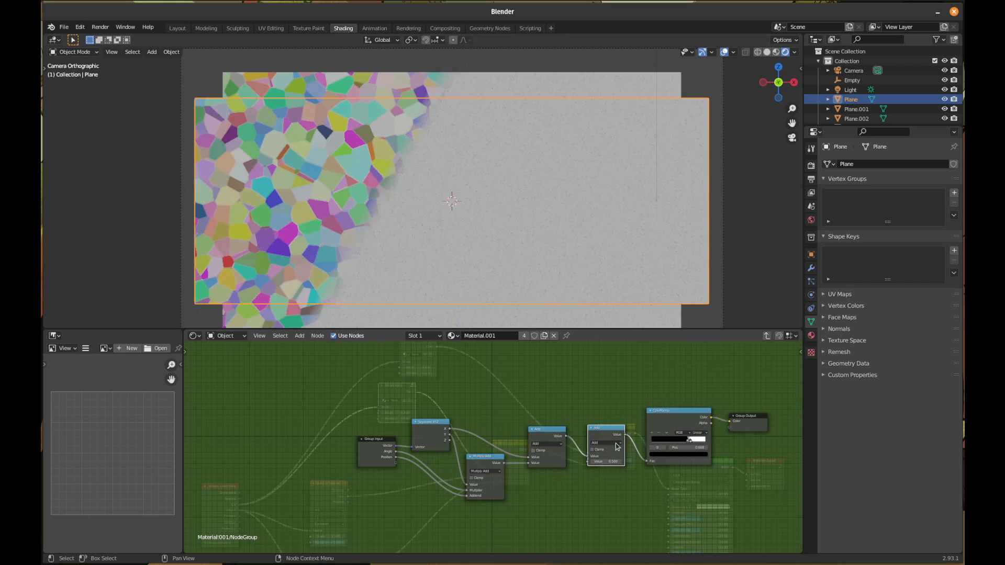
pyautogui.click(616, 443)
pyautogui.click(620, 471)
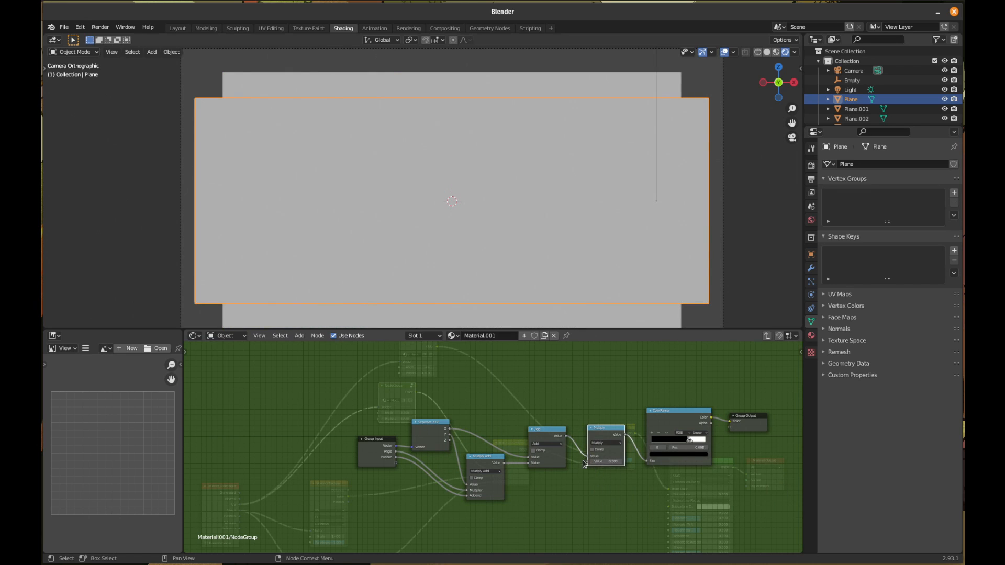
# - Expose the Multiply node's second value as a new group input and rename that input Transition
pyautogui.moveTo(589, 463); pyautogui.dragTo(396, 464)
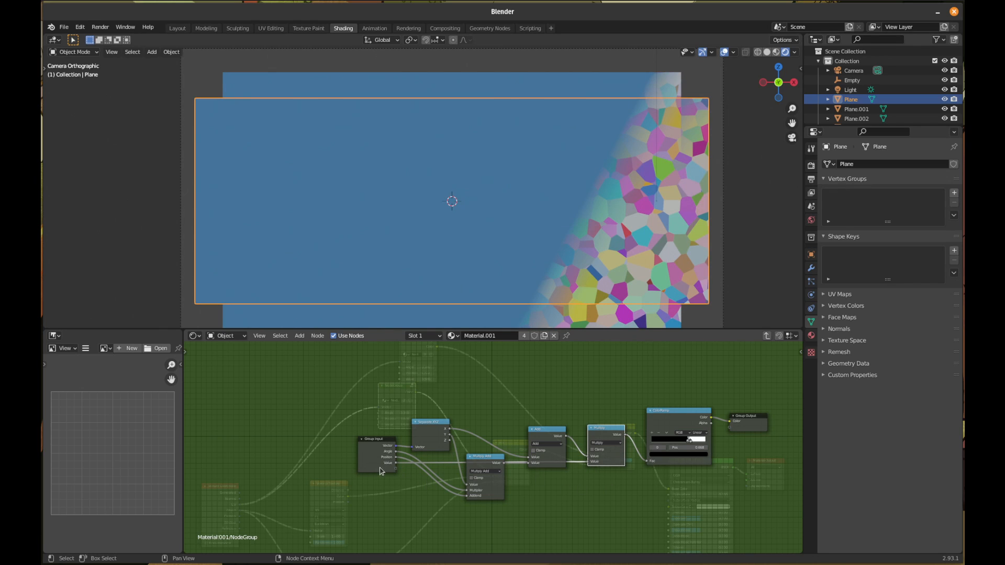
pyautogui.click(390, 465)
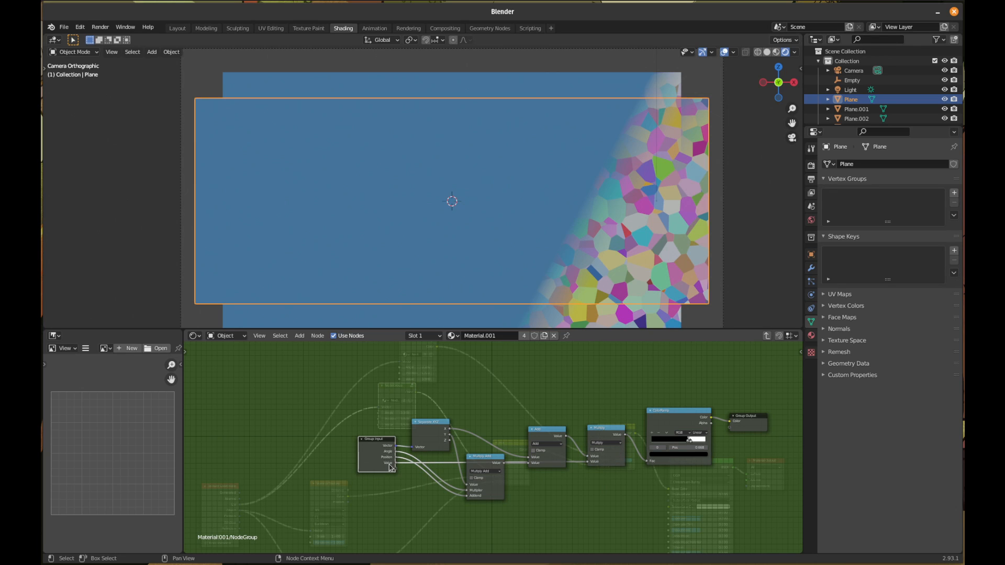
pyautogui.press('n')
pyautogui.click(731, 393)
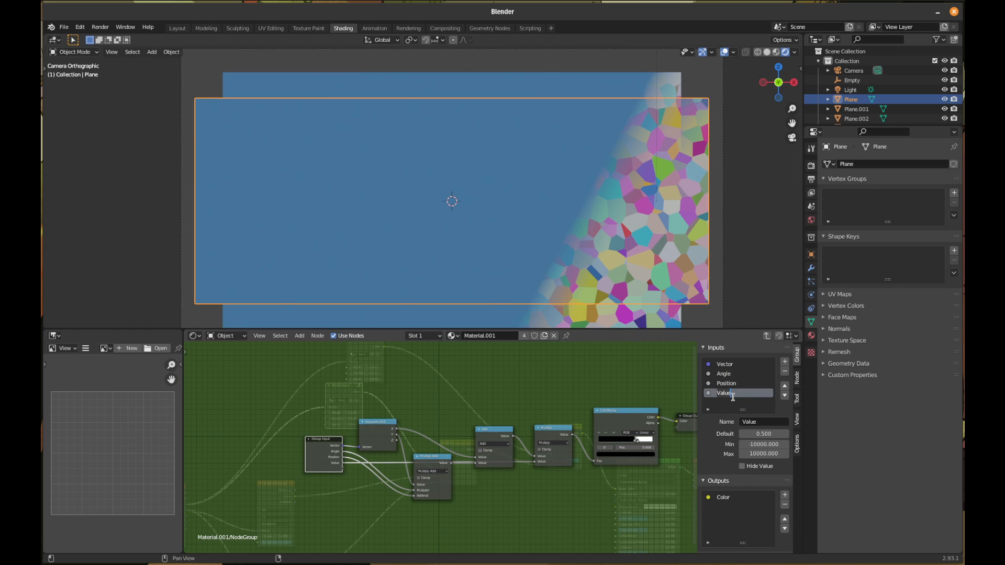
pyautogui.write('Trasition')
pyautogui.press('Return')
pyautogui.doubleClick(732, 393)
pyautogui.write('Transition')
pyautogui.press('Return')
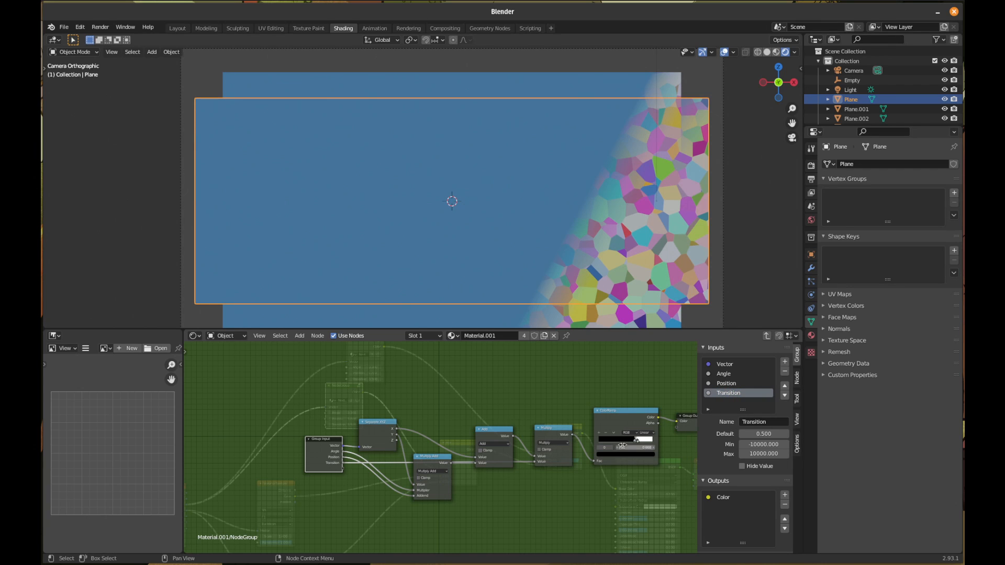
pyautogui.press('n')
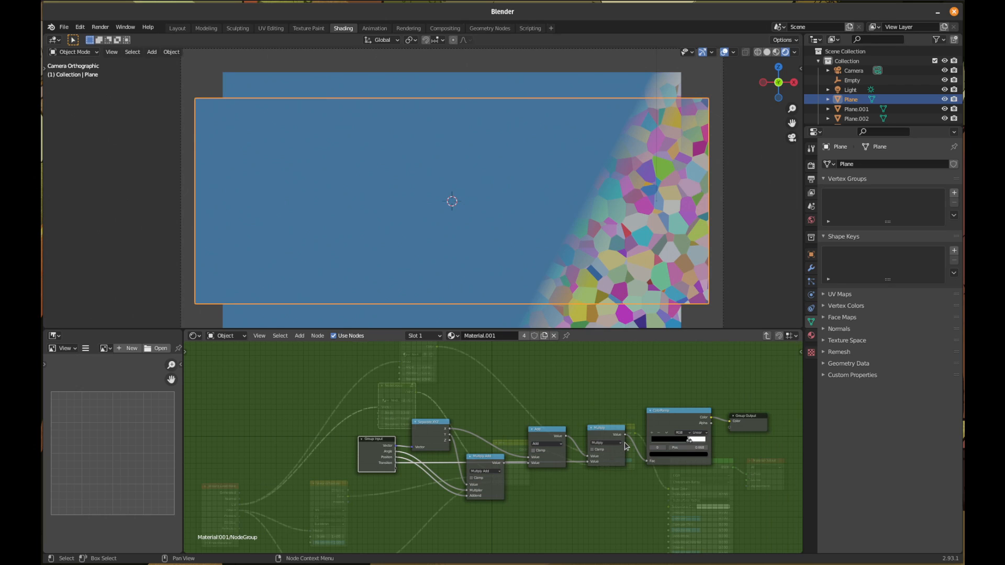
# - Leave the group, align the lower NodeGroup under the upper one, and connect the Voronoi Texture's Color to the upper NodeGroup's Transition input
pyautogui.press('Tab')
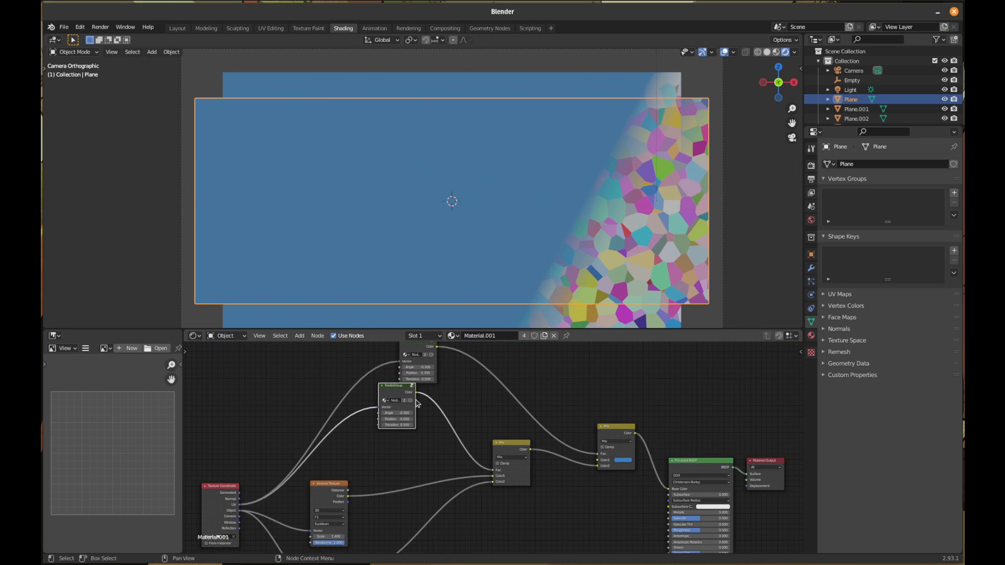
pyautogui.moveTo(401, 387); pyautogui.dragTo(423, 401)
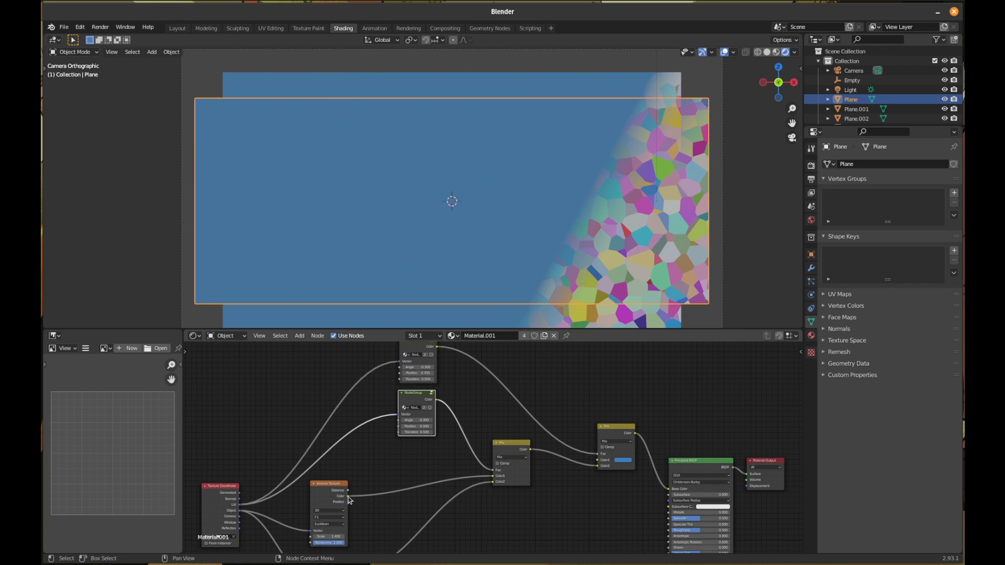
pyautogui.moveTo(348, 497); pyautogui.dragTo(399, 379)
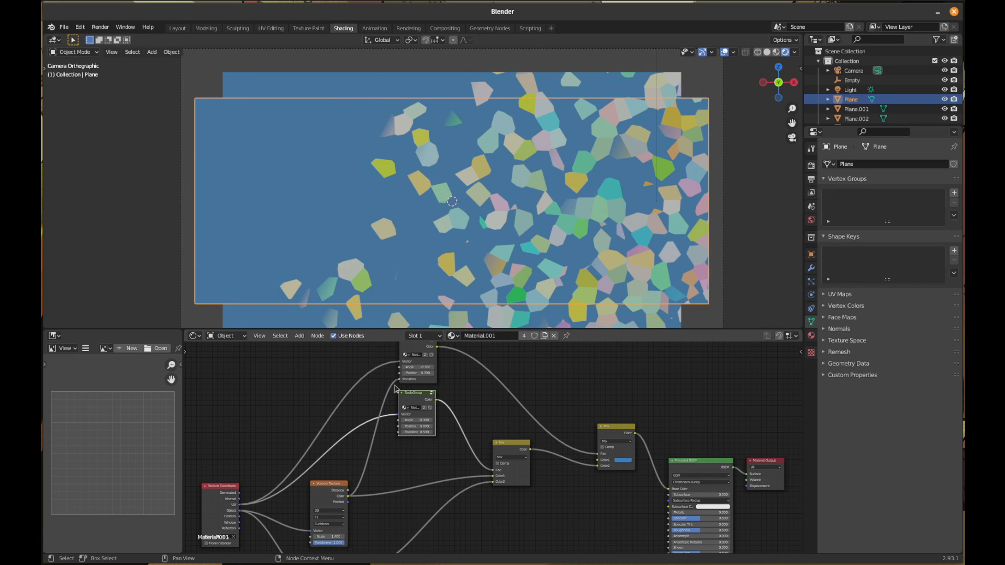
# - Inside the upper NodeGroup, bring the ColorRamp's black and white stops close together just below the middle and set its interpolation to Constant
pyautogui.click(415, 350)
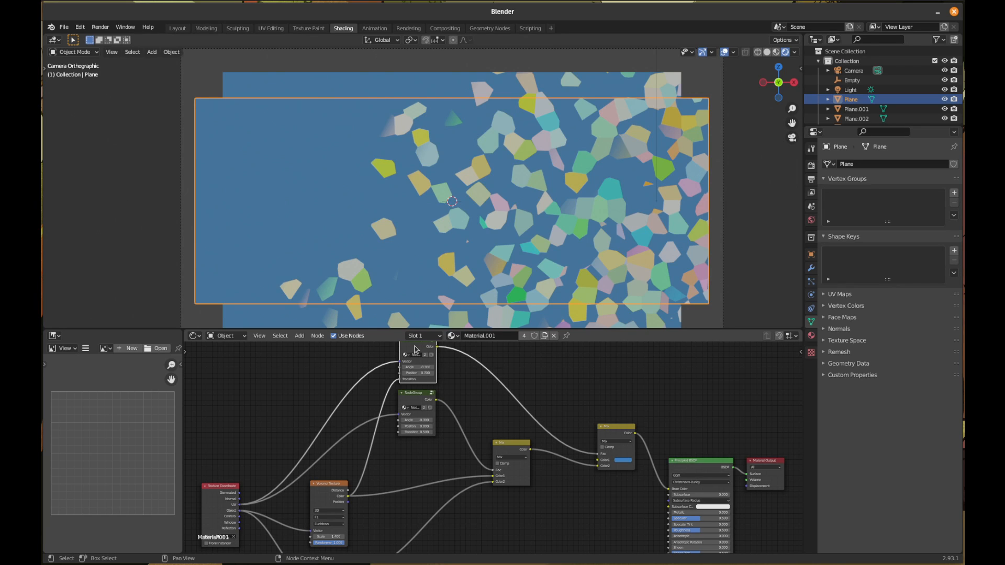
pyautogui.press('Tab')
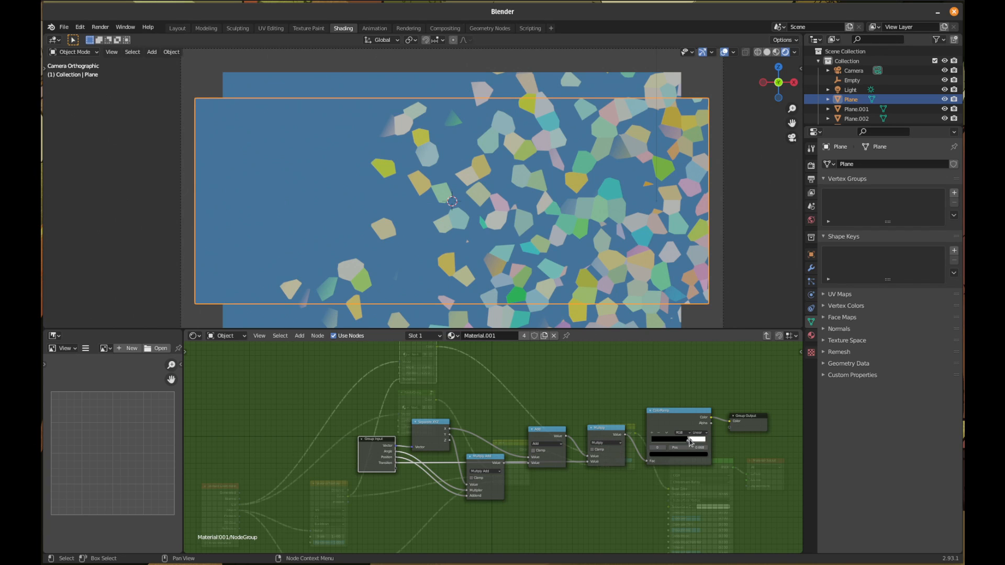
pyautogui.moveTo(689, 441)
pyautogui.mouseDown()
pyautogui.moveTo(665, 440)
pyautogui.moveTo(690, 441)
pyautogui.moveTo(667, 441)
pyautogui.moveTo(675, 442)
pyautogui.mouseUp()
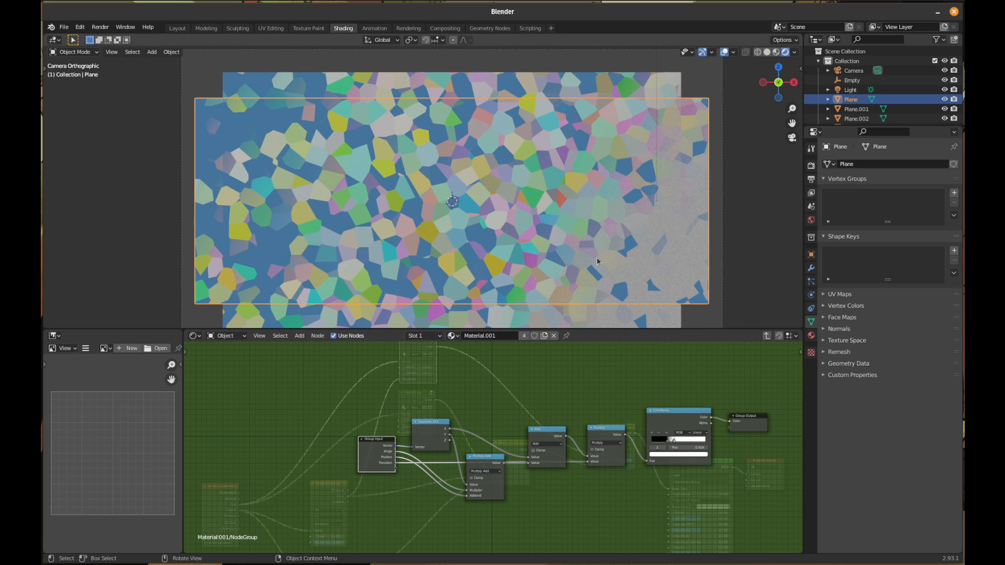
pyautogui.click(668, 442)
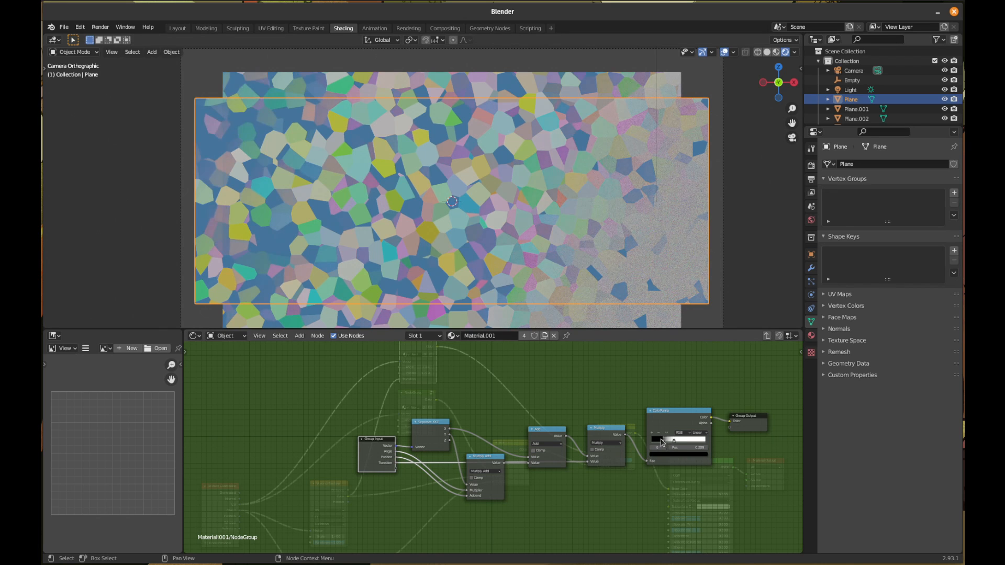
pyautogui.moveTo(672, 444); pyautogui.dragTo(731, 452)
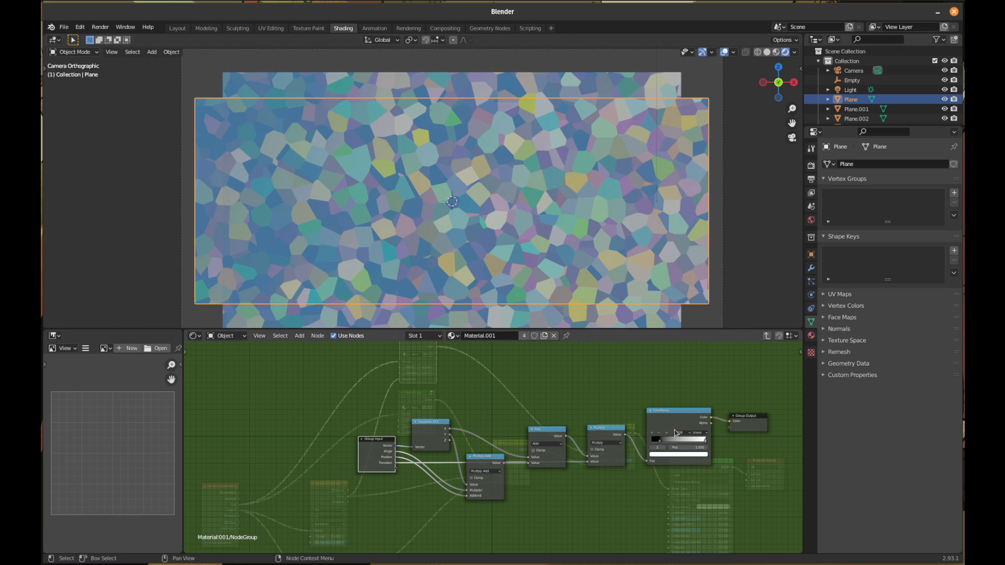
pyautogui.moveTo(660, 444); pyautogui.dragTo(676, 445)
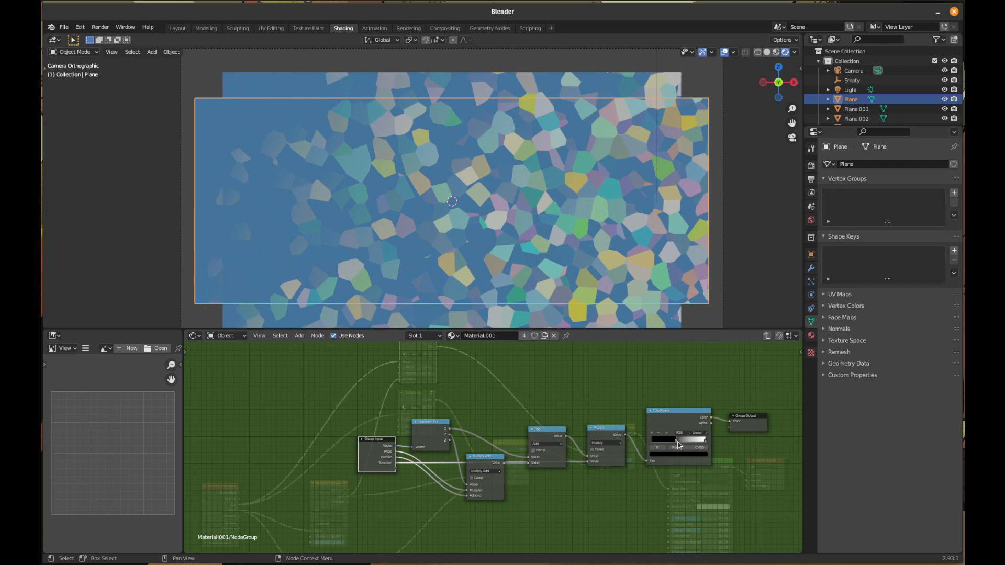
pyautogui.moveTo(678, 444); pyautogui.dragTo(675, 446)
pyautogui.moveTo(705, 441); pyautogui.dragTo(676, 444)
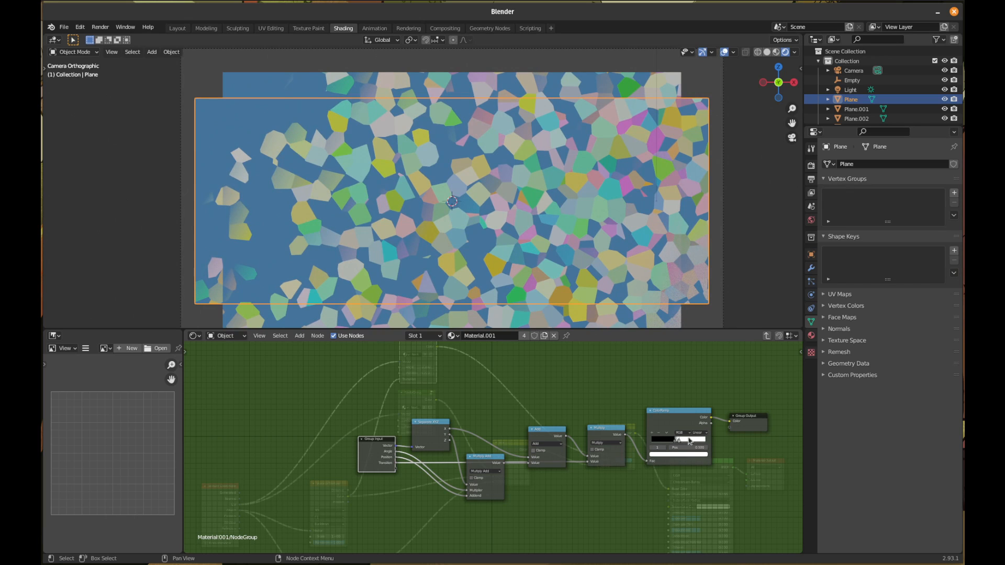
pyautogui.click(700, 433)
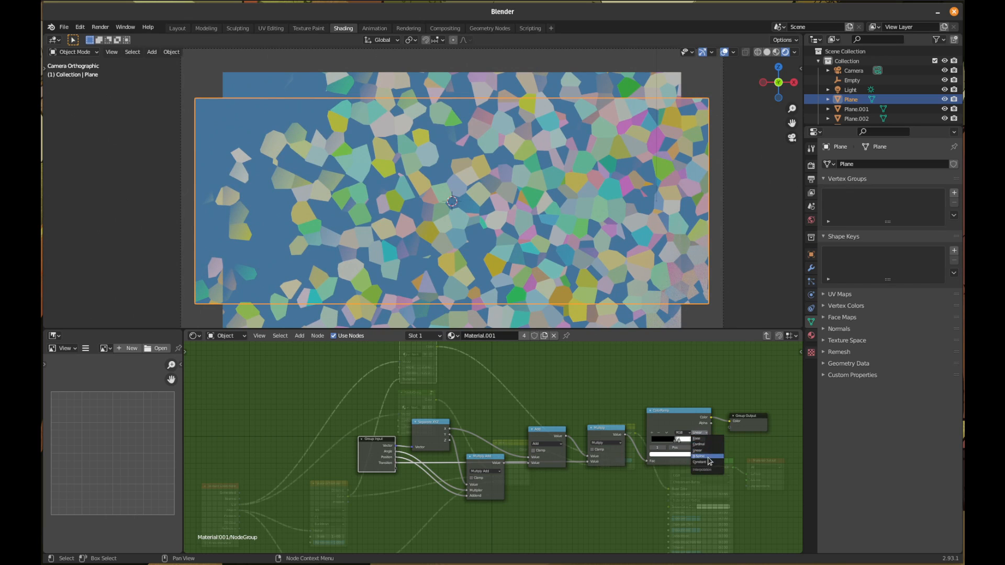
pyautogui.click(702, 462)
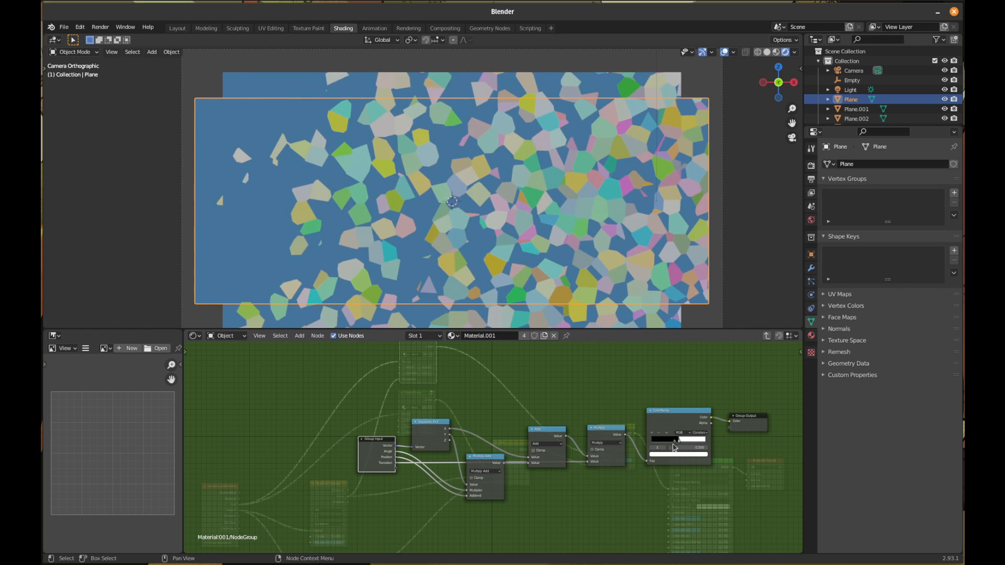
# - Set the ColorRamp's interpolation to Linear and bring its black and white stops close together just below the middle
pyautogui.moveTo(675, 442)
pyautogui.mouseDown()
pyautogui.moveTo(653, 440)
pyautogui.moveTo(670, 441)
pyautogui.mouseUp()
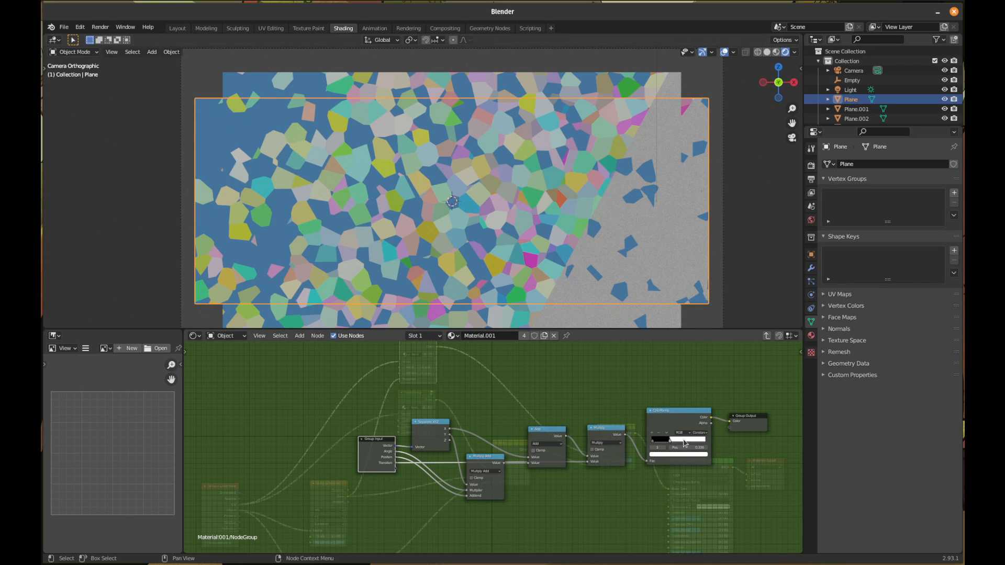
pyautogui.click(700, 433)
pyautogui.click(707, 451)
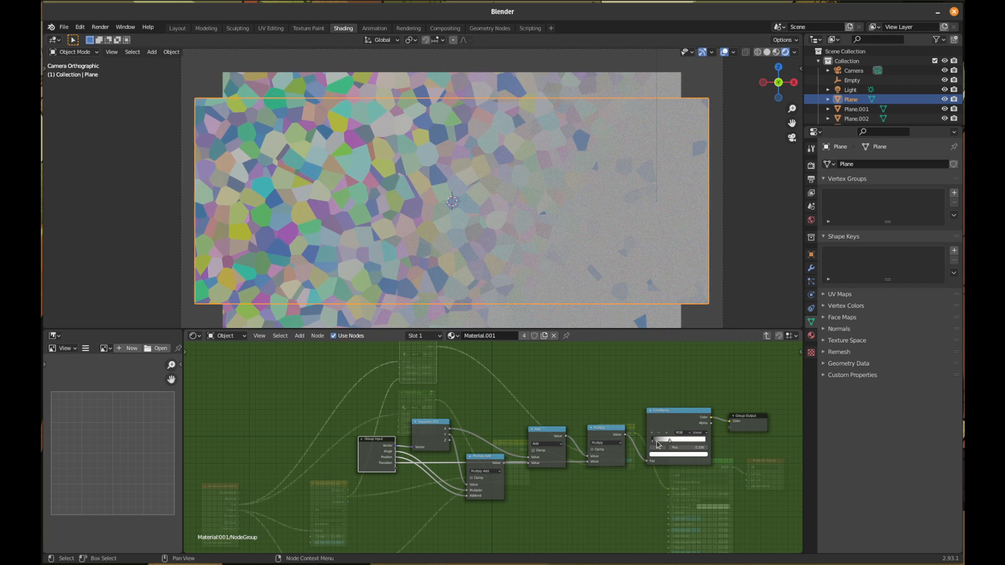
pyautogui.moveTo(653, 441); pyautogui.dragTo(679, 444)
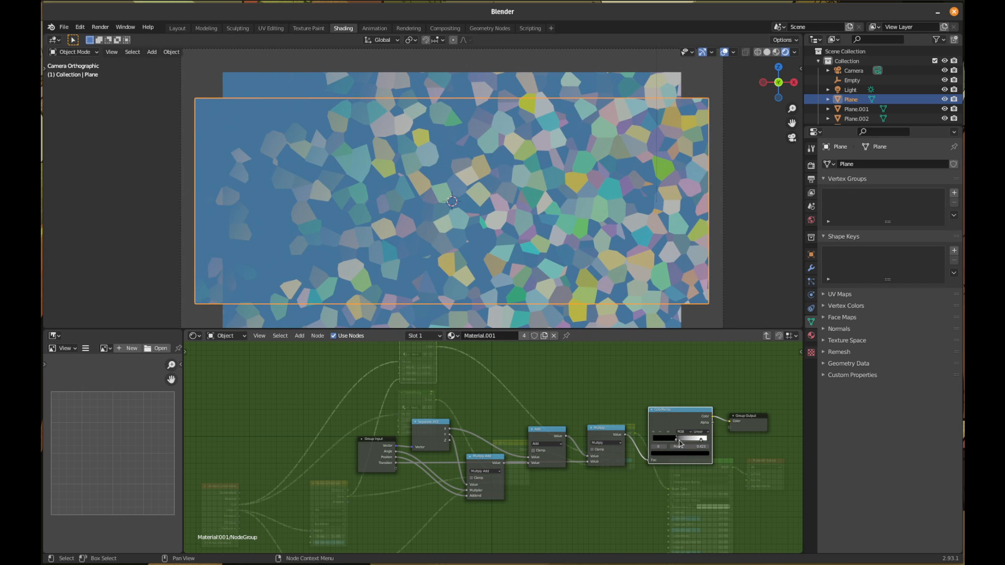
pyautogui.moveTo(701, 440); pyautogui.dragTo(677, 440)
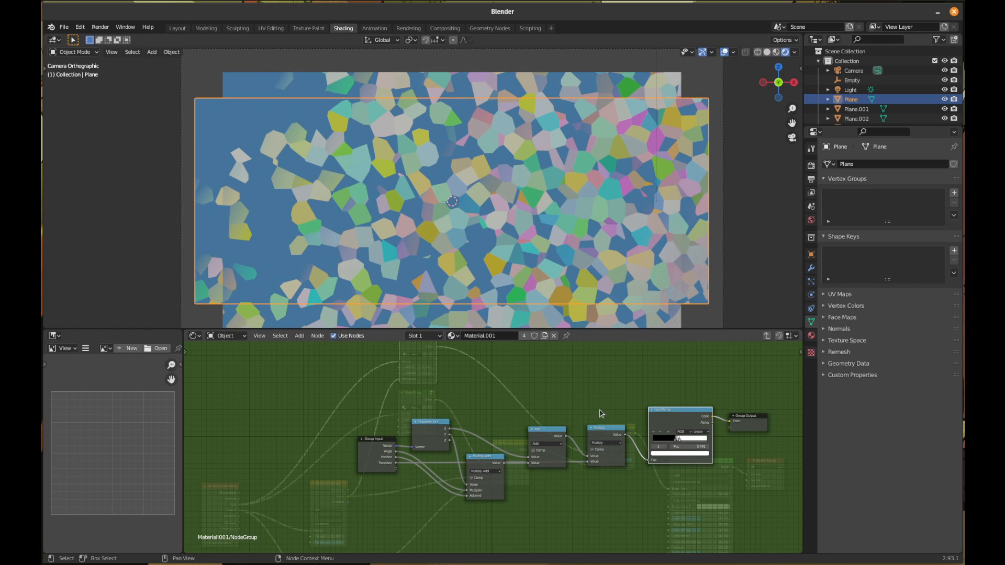
# - Leave the group and connect the Voronoi Texture's Color to the lower NodeGroup's Transition input, slightly adjusting its Position
pyautogui.press('Tab')
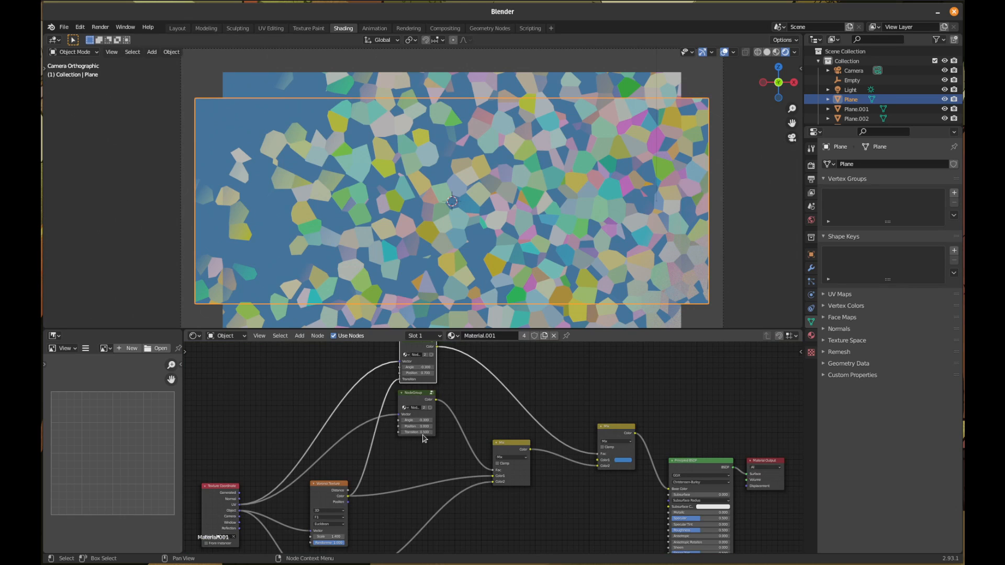
pyautogui.moveTo(349, 496); pyautogui.dragTo(401, 438)
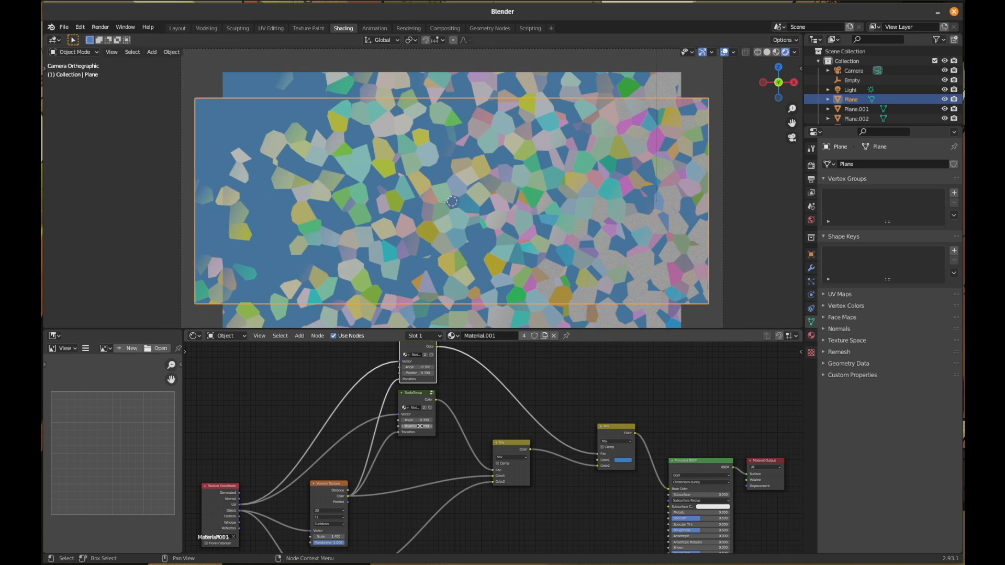
pyautogui.moveTo(419, 427)
pyautogui.keyDown('ctrl'); pyautogui.mouseDown()
pyautogui.moveTo(410, 427)
pyautogui.moveTo(438, 426)
pyautogui.moveTo(418, 426)
pyautogui.mouseUp(); pyautogui.keyUp('ctrl')
# - Inside the lower NodeGroup, move the ColorRamp's black stop to the start and the white stop just after it, and leave the group
pyautogui.click(411, 395)
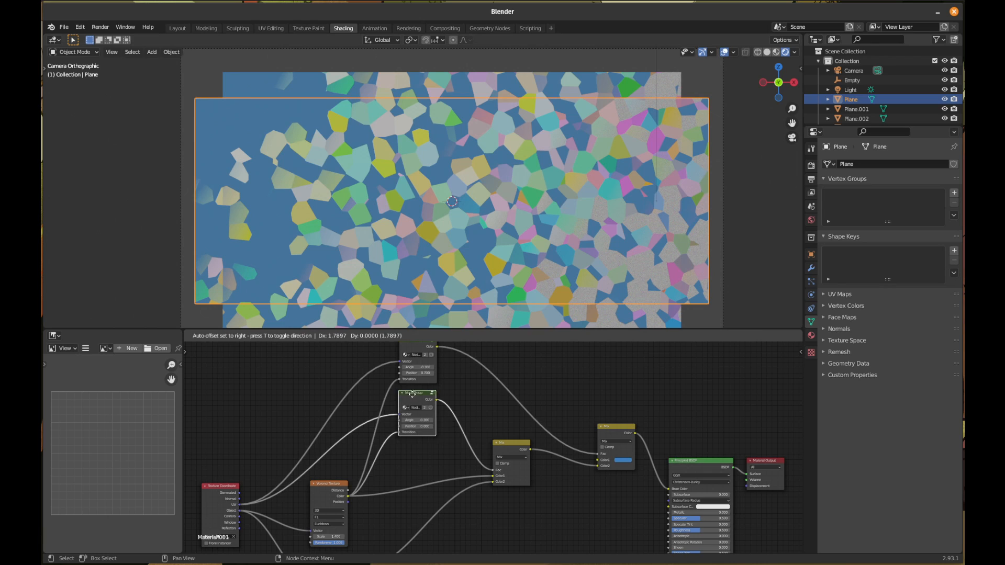
pyautogui.press('Tab')
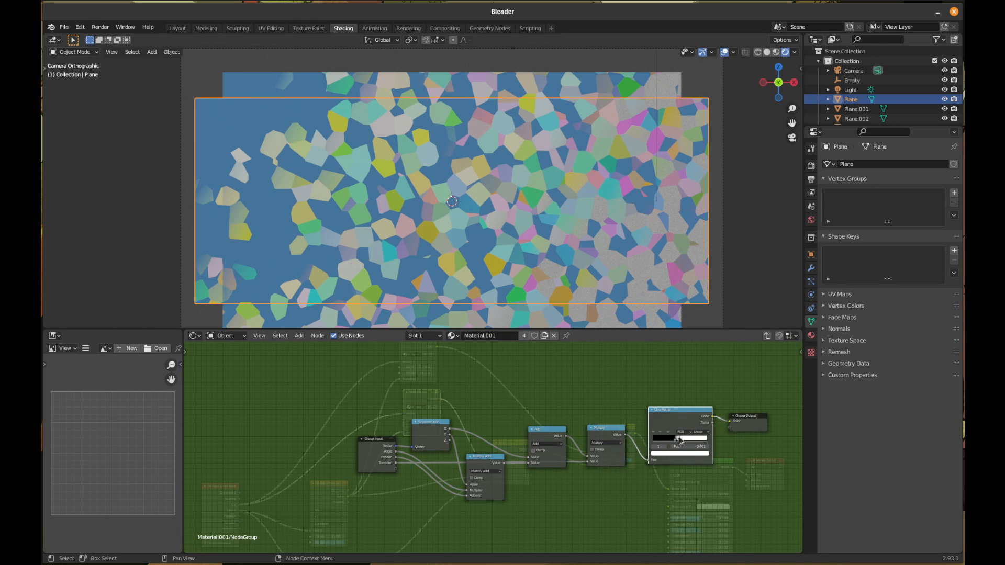
pyautogui.moveTo(681, 441); pyautogui.dragTo(631, 426)
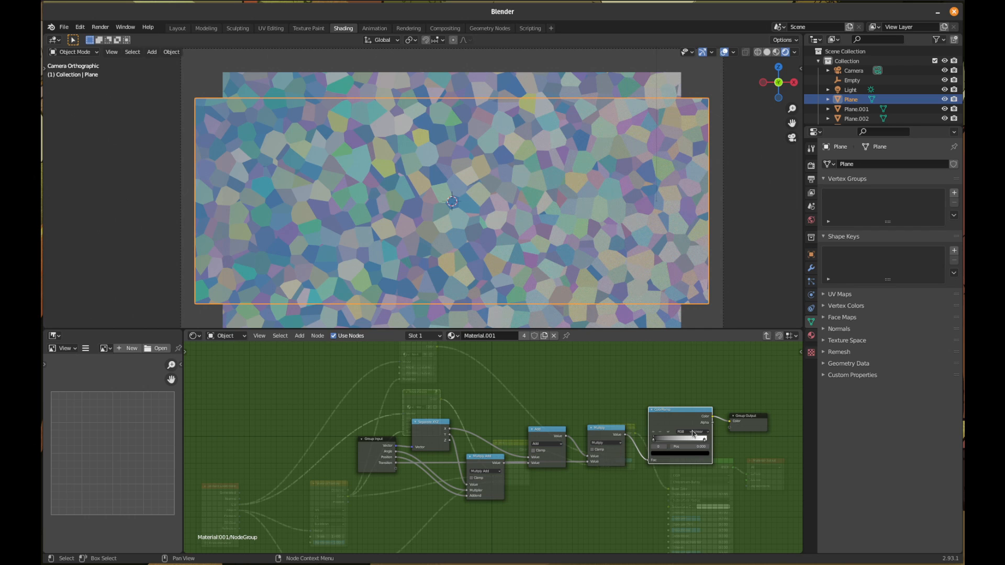
pyautogui.moveTo(705, 442); pyautogui.dragTo(660, 446)
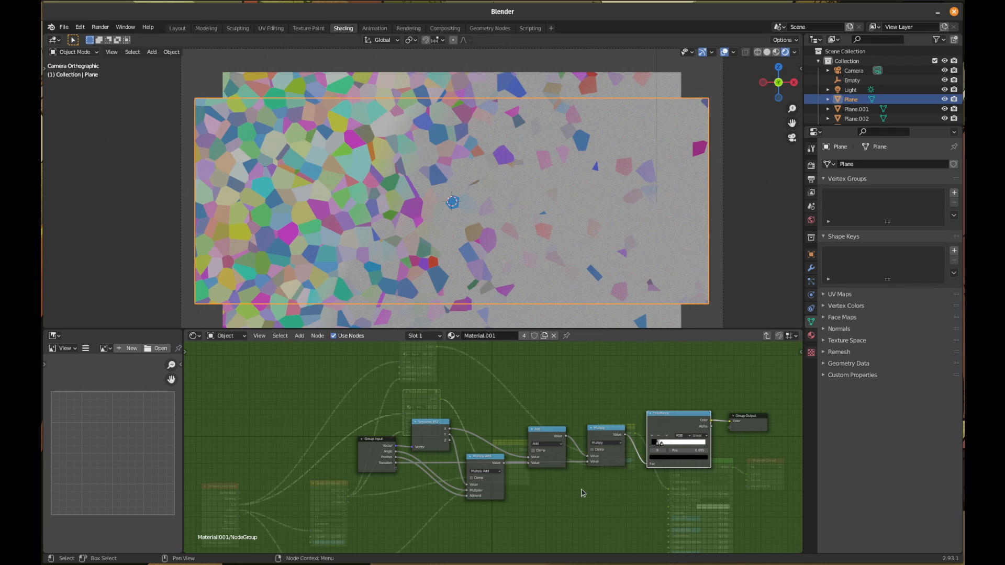
pyautogui.press('Tab')
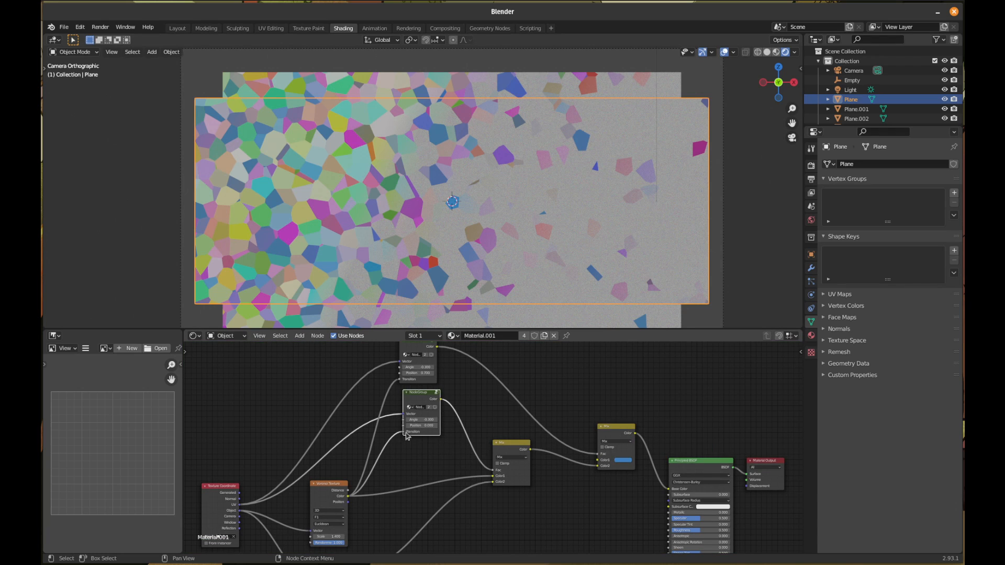
# - Reduce the lower NodeGroup's Position and adjust the upper NodeGroup's Position so solid blue covers only the plane's left part
pyautogui.moveTo(421, 425)
pyautogui.mouseDown()
pyautogui.moveTo(454, 425)
pyautogui.moveTo(393, 426)
pyautogui.moveTo(423, 426)
pyautogui.moveTo(408, 426)
pyautogui.mouseUp()
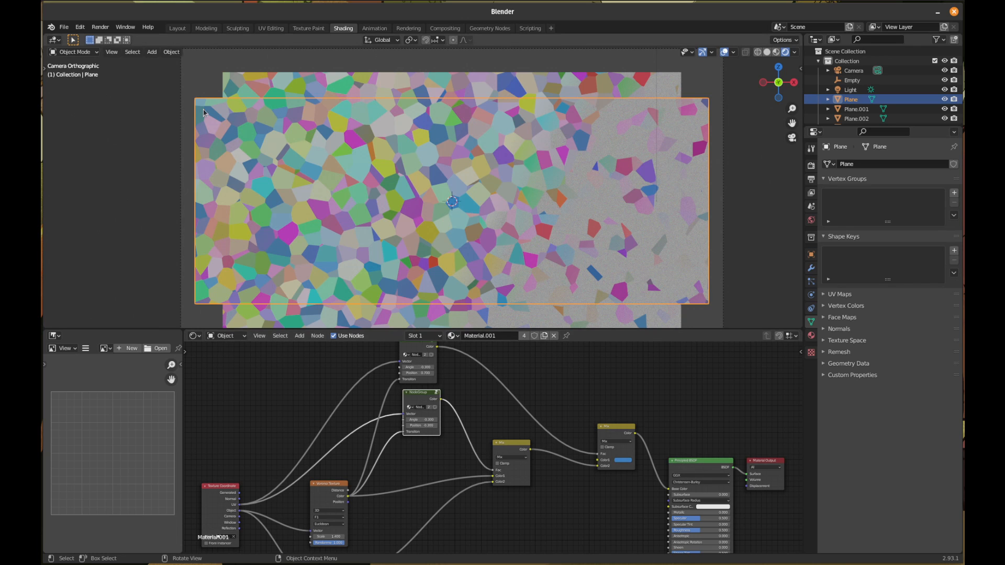
pyautogui.click(416, 373)
pyautogui.write('2')
pyautogui.press('Return')
pyautogui.moveTo(418, 373); pyautogui.dragTo(378, 373)
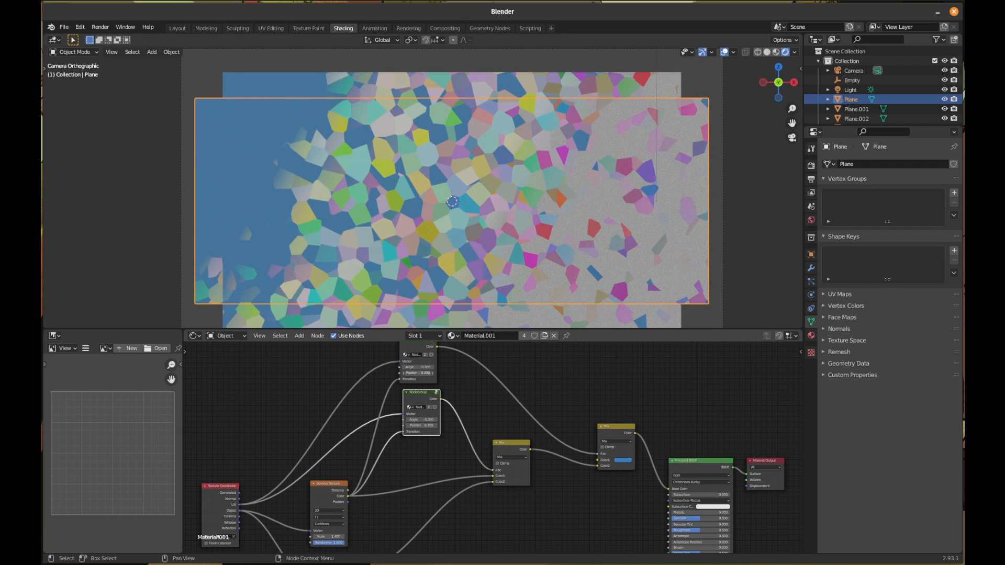
# - Try a Position of 0.3 on the lower NodeGroup and fine-tune it so the cells fade to grey near the plane's right side
pyautogui.click(422, 426)
pyautogui.write('.3')
pyautogui.press('Return')
pyautogui.moveTo(422, 426); pyautogui.dragTo(400, 425)
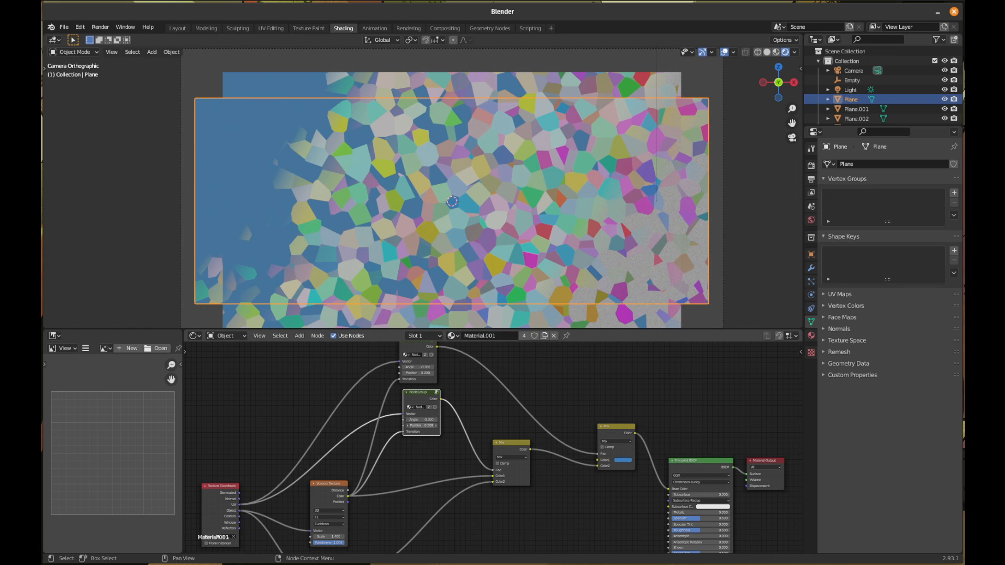
pyautogui.moveTo(400, 425); pyautogui.dragTo(397, 425)
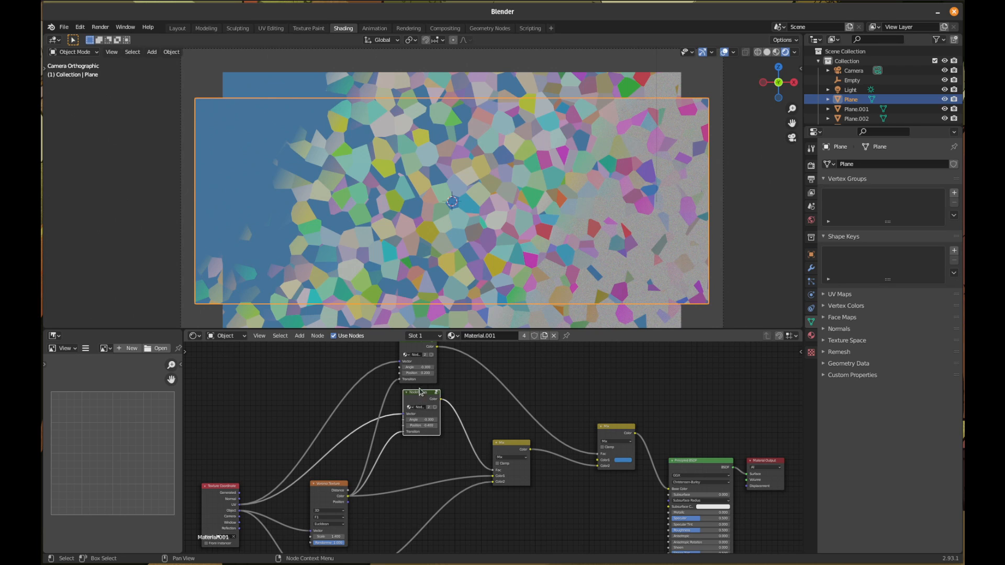
# - Fine-tune the upper NodeGroup's Position to place the slanted blue-to-cells boundary in the plane's left third
pyautogui.moveTo(419, 373)
pyautogui.mouseDown()
pyautogui.moveTo(409, 374)
pyautogui.moveTo(419, 373)
pyautogui.mouseUp()
pyautogui.moveTo(417, 374); pyautogui.dragTo(430, 374)
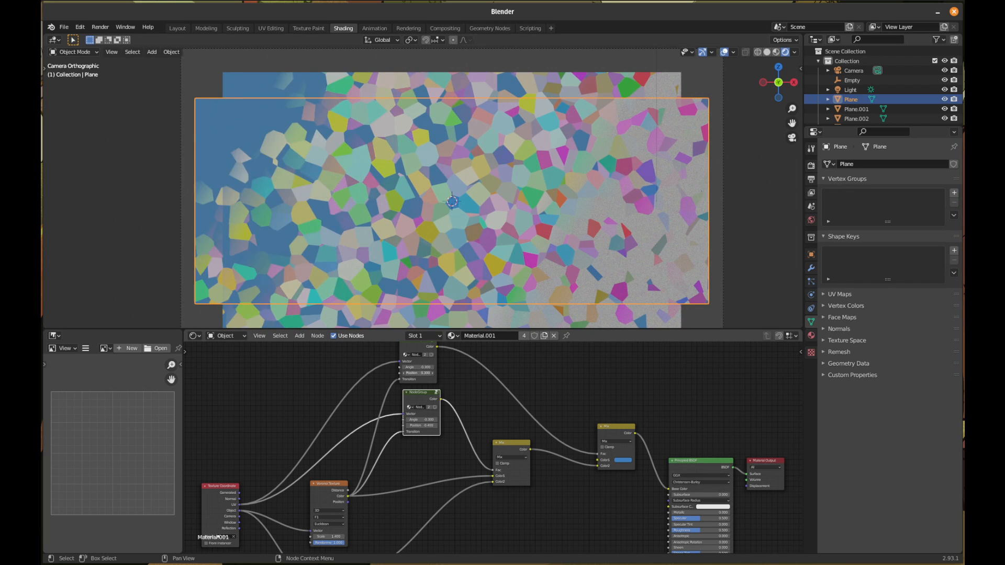
pyautogui.moveTo(430, 374); pyautogui.dragTo(417, 374)
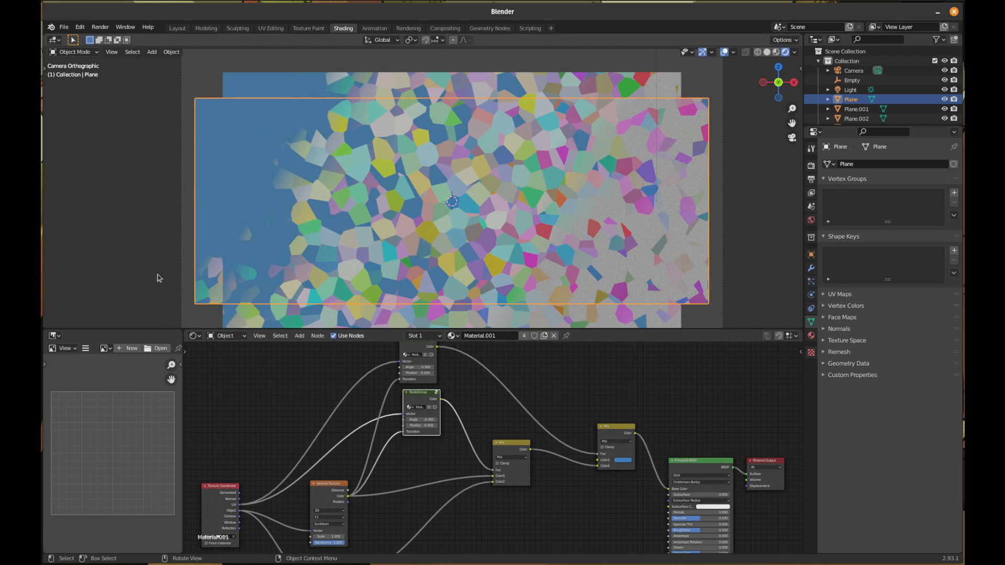
pyautogui.click(420, 374)
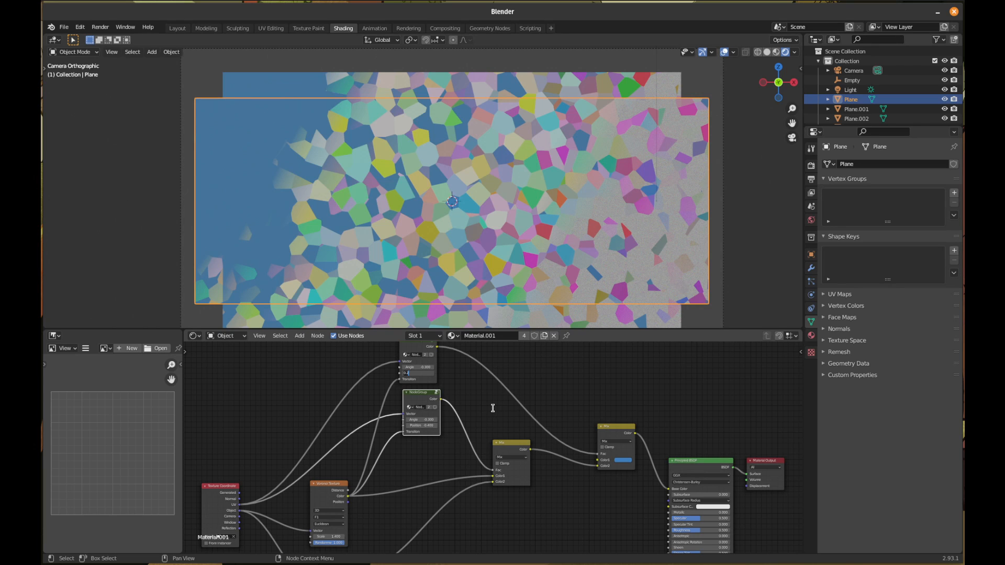
pyautogui.press('Return')
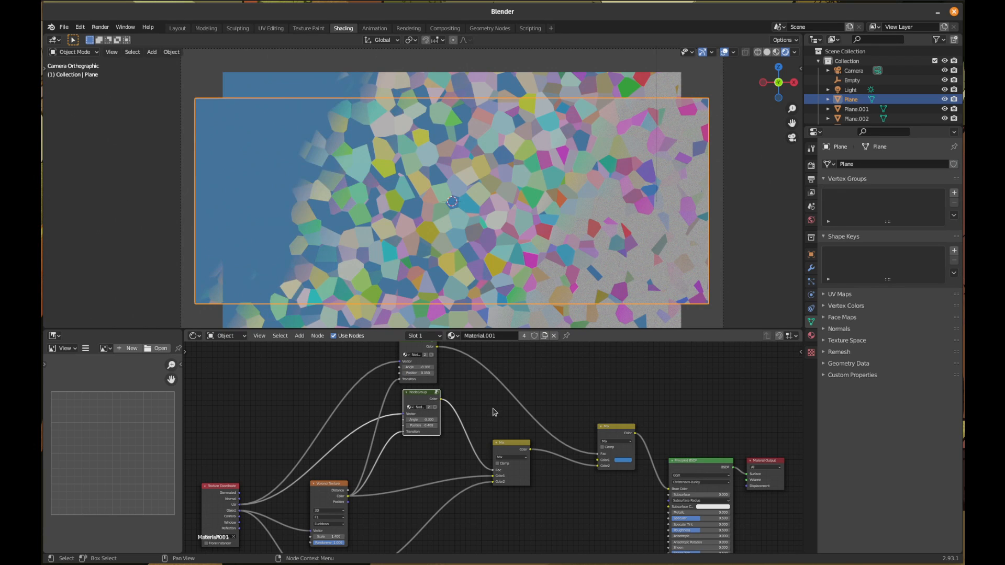
pyautogui.click(427, 374)
pyautogui.press('Return')
# - Move the last Mix node left and insert a duplicate of it on the link between it and the Principled BSDF
pyautogui.scroll(-1, 247, 297)
pyautogui.scroll(1, 247, 297)
pyautogui.scroll(-1, 247, 297)
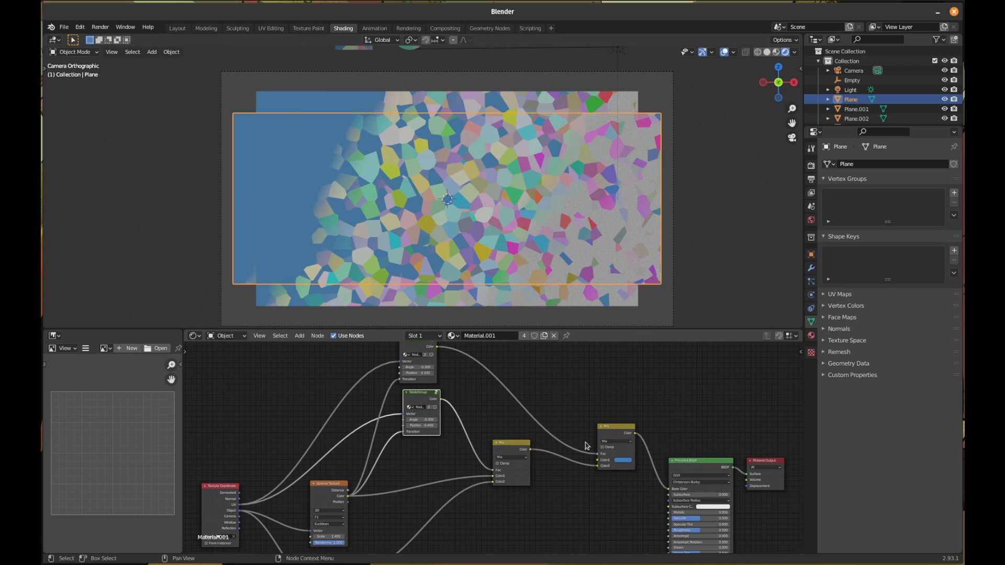
pyautogui.moveTo(605, 497); pyautogui.dragTo(546, 471, button='middle')
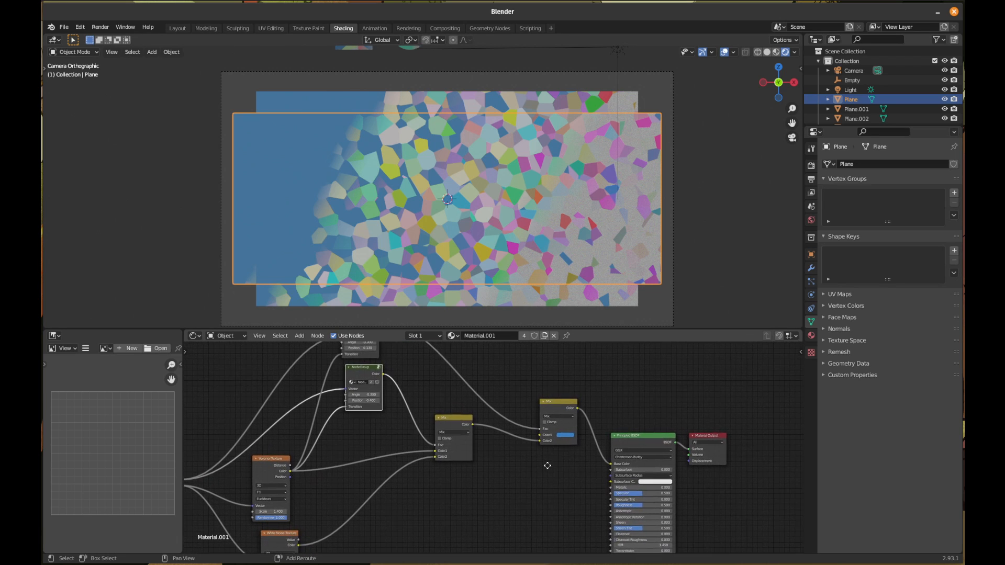
pyautogui.moveTo(566, 406); pyautogui.dragTo(518, 395)
pyautogui.hotkey('shift', 'd')
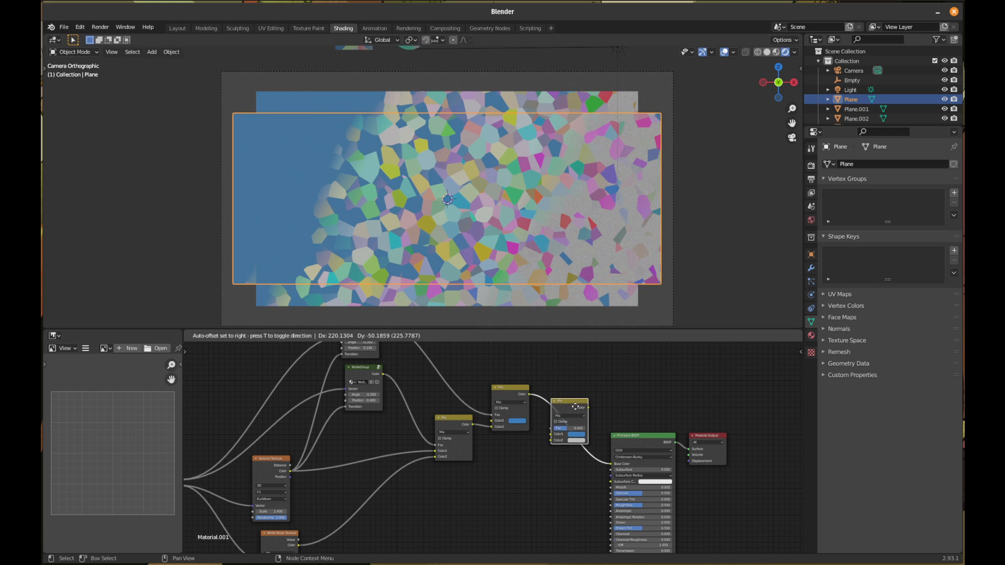
pyautogui.click(577, 404)
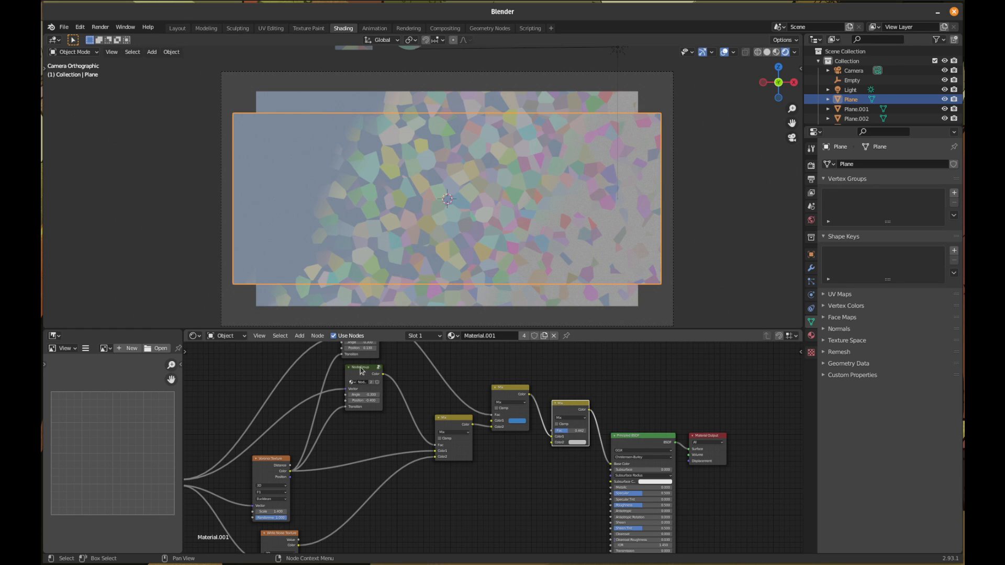
# - Connect the lower NodeGroup's Color to the last Mix node's Fac and the White Noise Texture's Color to its Color2
pyautogui.moveTo(384, 376); pyautogui.dragTo(554, 445)
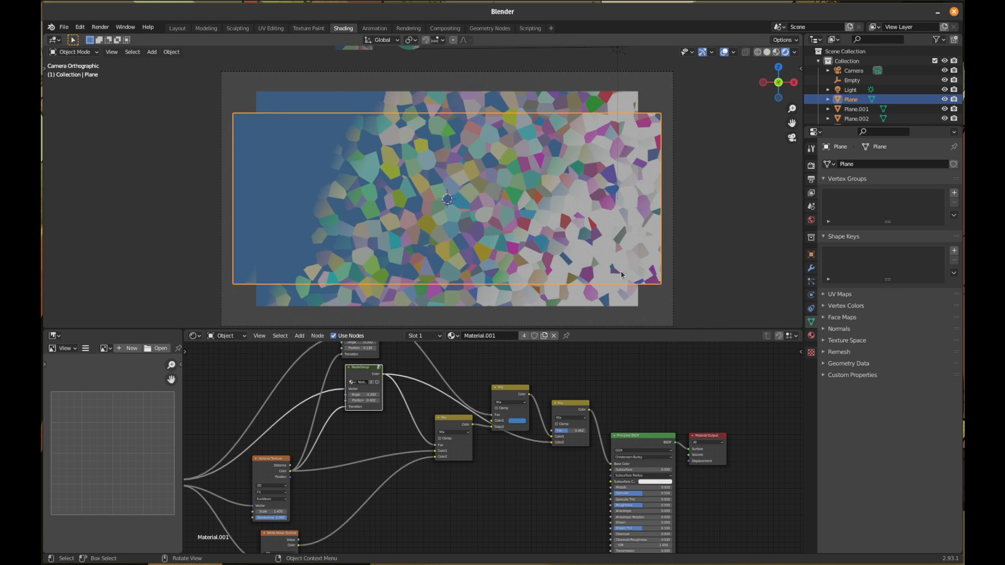
pyautogui.moveTo(572, 431)
pyautogui.mouseDown()
pyautogui.moveTo(583, 430)
pyautogui.moveTo(568, 431)
pyautogui.mouseUp()
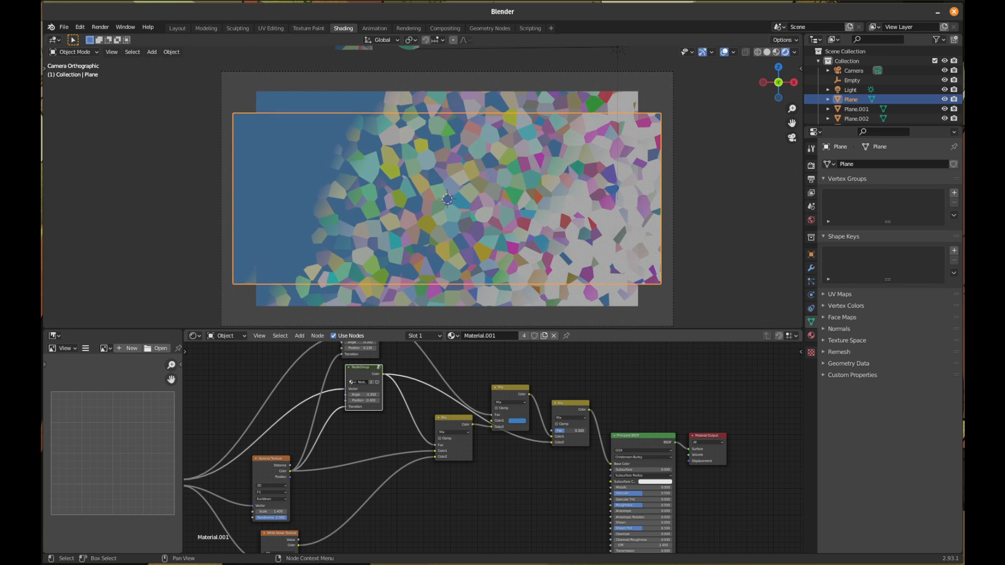
pyautogui.moveTo(551, 443); pyautogui.dragTo(552, 436)
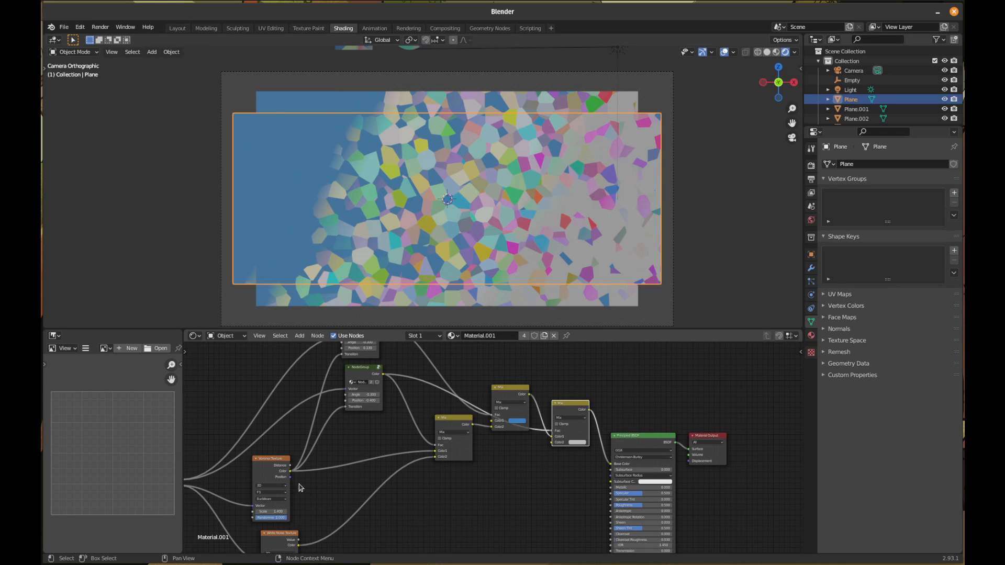
pyautogui.moveTo(299, 546); pyautogui.dragTo(552, 443)
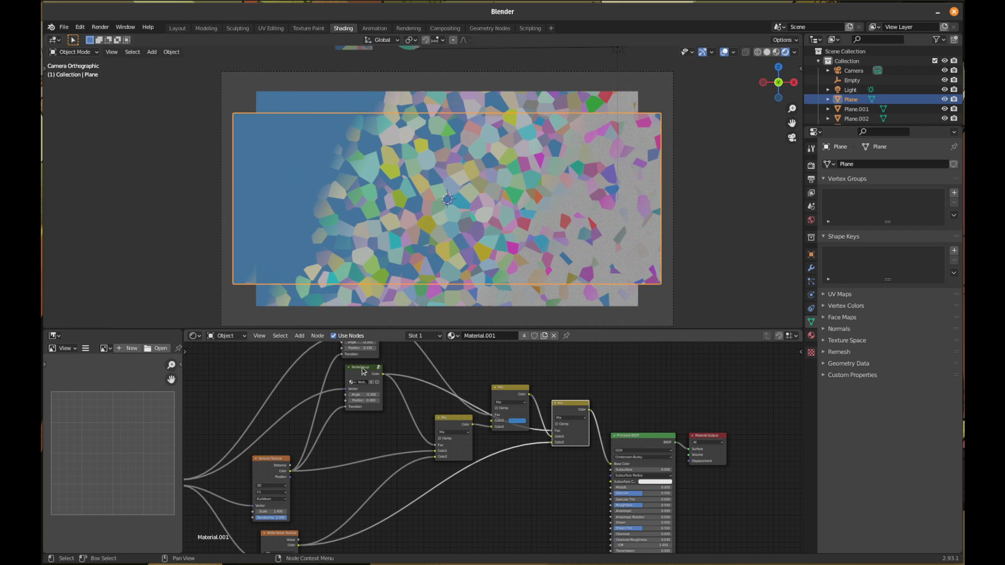
# - Spread out the Mix nodes by moving the one with the blue Color1 up and the first one down and outwards
pyautogui.click(521, 391)
pyautogui.moveTo(522, 394); pyautogui.dragTo(521, 363)
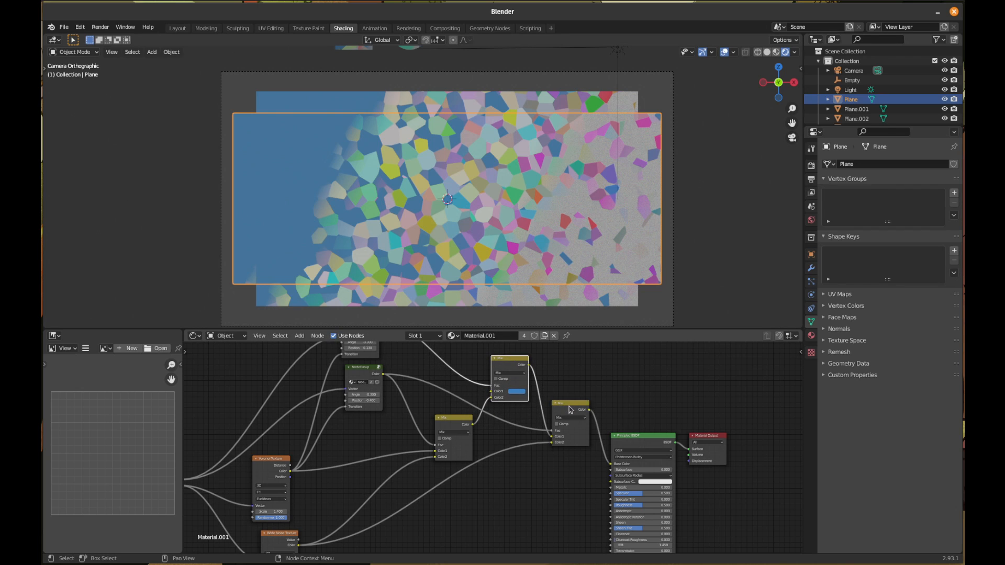
pyautogui.moveTo(453, 423); pyautogui.dragTo(433, 437)
# - Try inserting a Math node between the lower NodeGroup's Color and the last Mix node's Fac, and delete it
pyautogui.click(301, 338)
pyautogui.moveTo(313, 361)
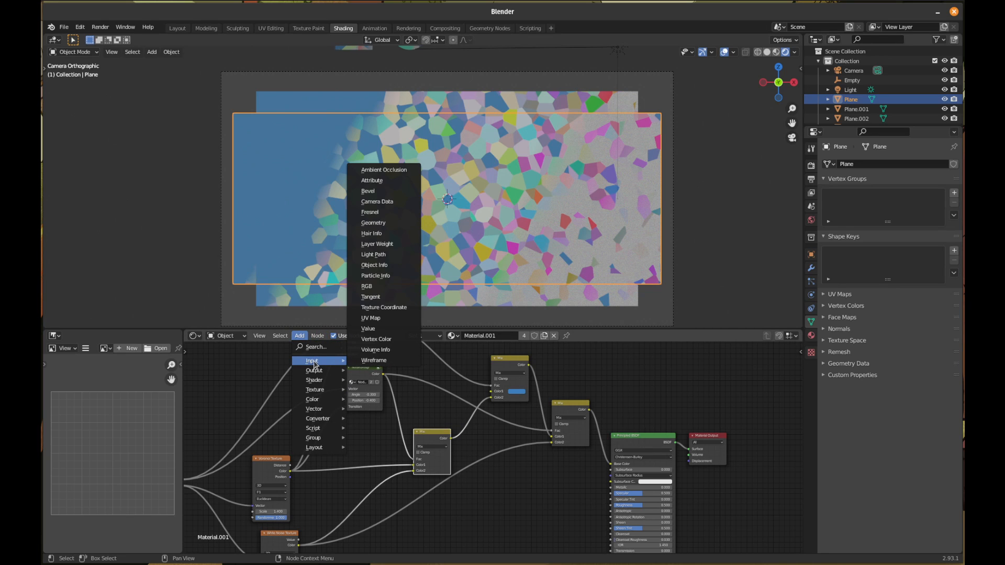
pyautogui.click(314, 348)
pyautogui.write('math')
pyautogui.press('Return')
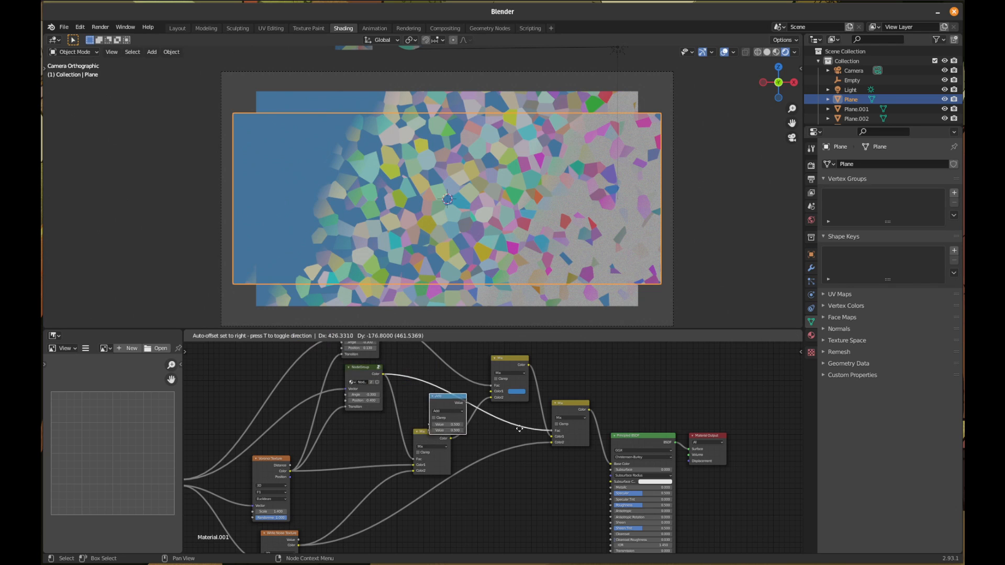
pyautogui.click(500, 427)
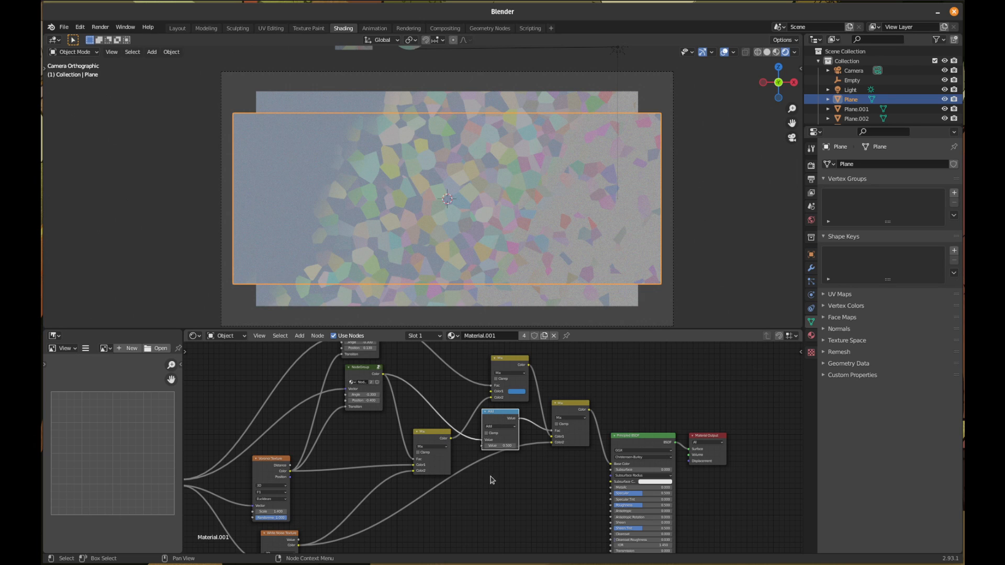
pyautogui.moveTo(507, 470); pyautogui.dragTo(552, 504, button='middle')
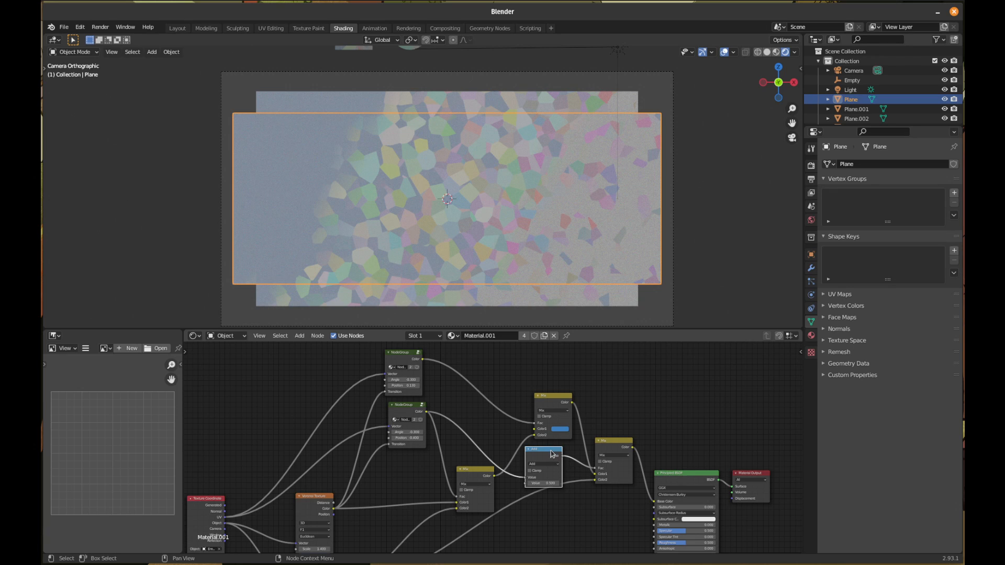
pyautogui.press('x')
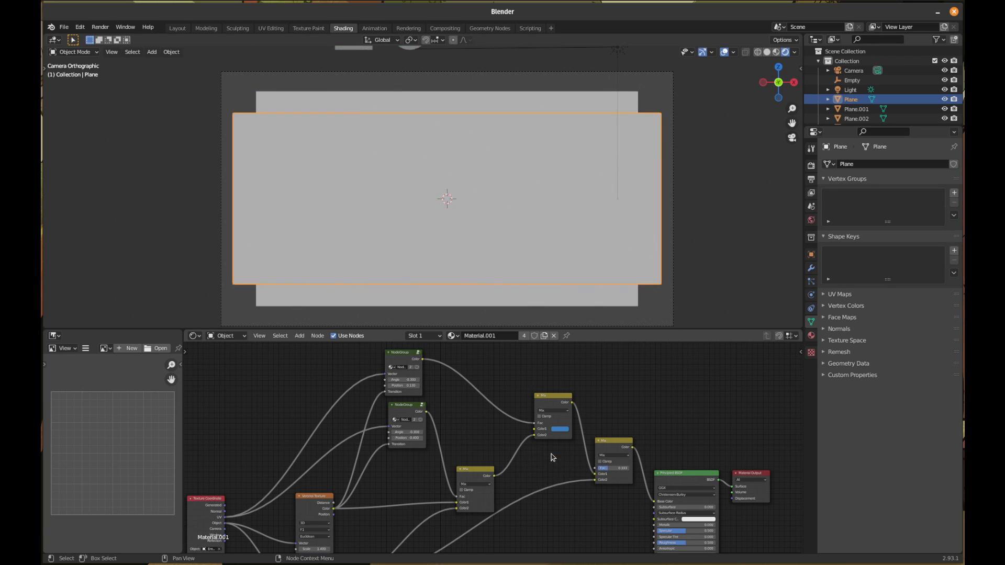
# - Connect the blue Mix node's Color directly to the Principled BSDF's Base Color, bypassing the last Mix node
pyautogui.click(405, 411)
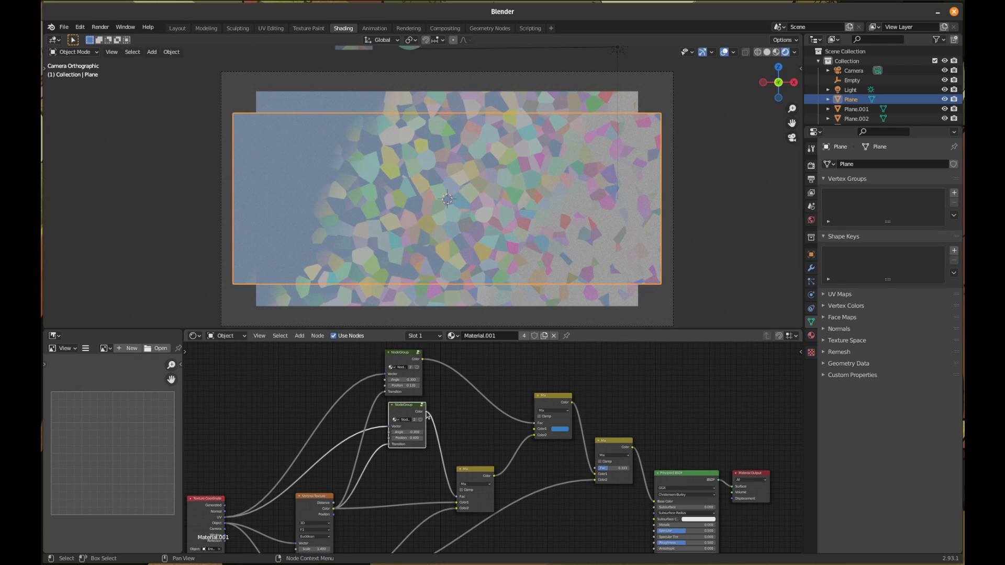
pyautogui.moveTo(427, 414)
pyautogui.mouseDown()
pyautogui.moveTo(460, 427)
pyautogui.moveTo(460, 437)
pyautogui.moveTo(451, 419)
pyautogui.moveTo(428, 415)
pyautogui.mouseUp()
pyautogui.moveTo(573, 403); pyautogui.dragTo(656, 503)
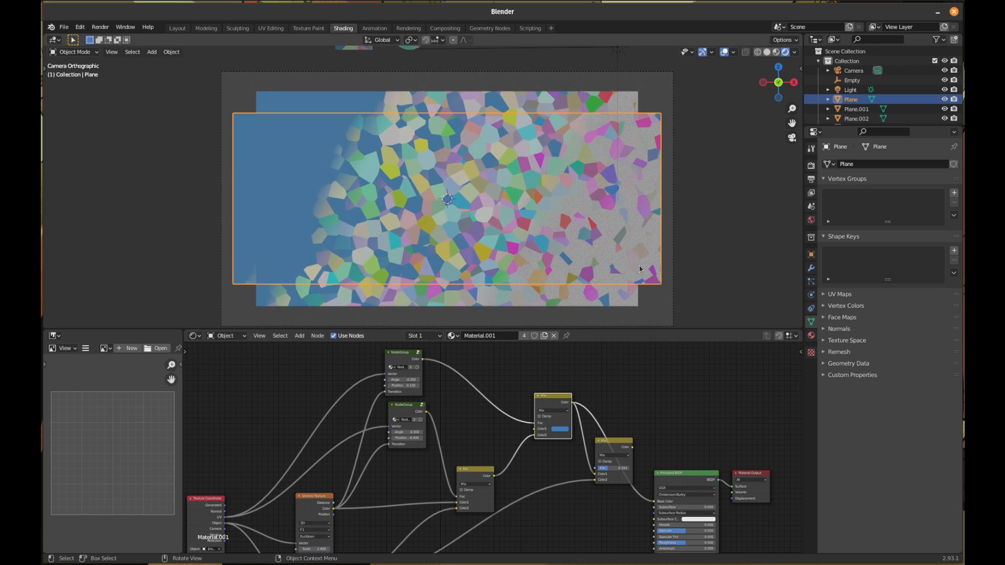
# - Duplicate the lower NodeGroup, place the copy beneath the last Mix node, and feed its Vector from the Texture Coordinate's UV
pyautogui.click(407, 409)
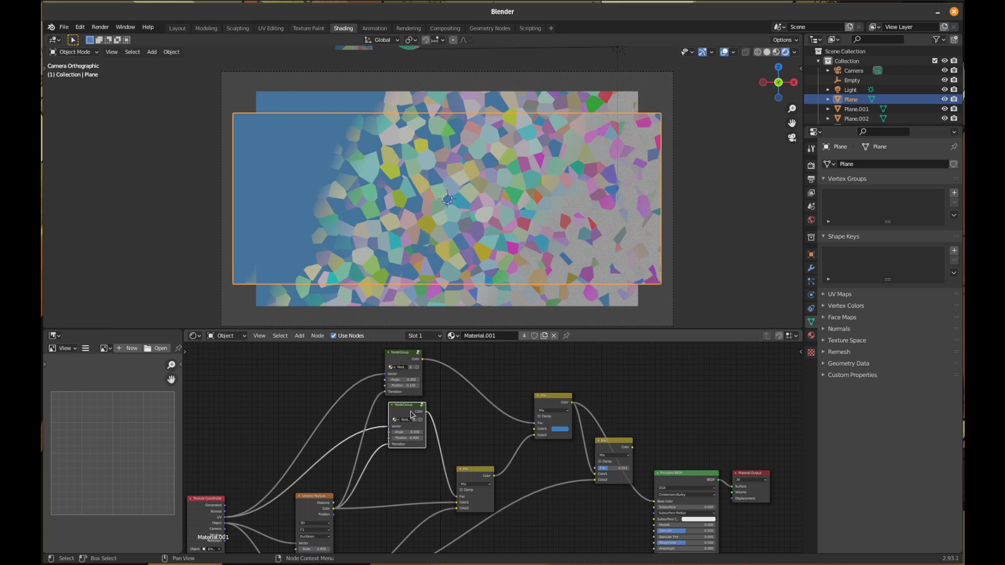
pyautogui.hotkey('shift', 'd')
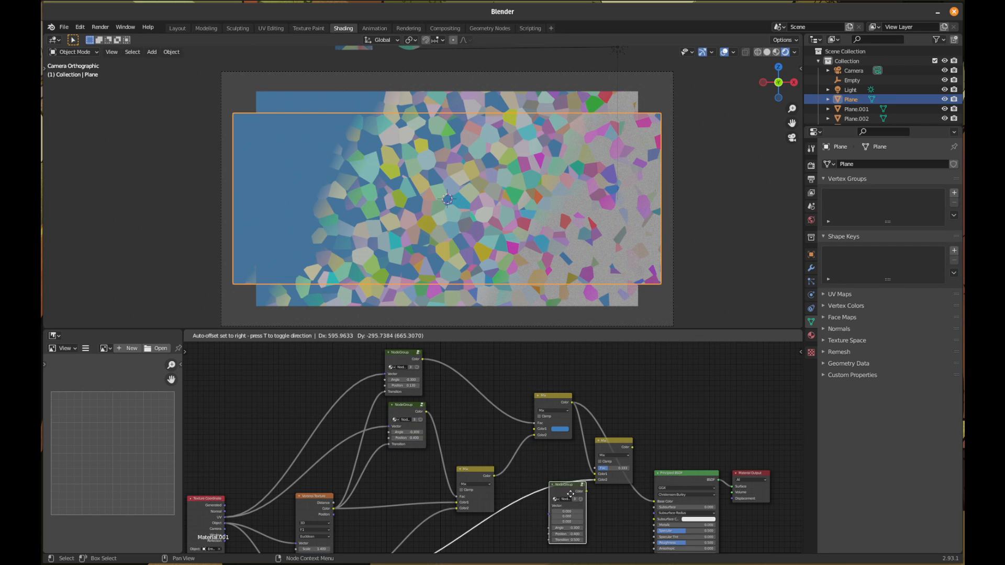
pyautogui.click(561, 506)
pyautogui.moveTo(628, 538); pyautogui.dragTo(654, 491, button='middle')
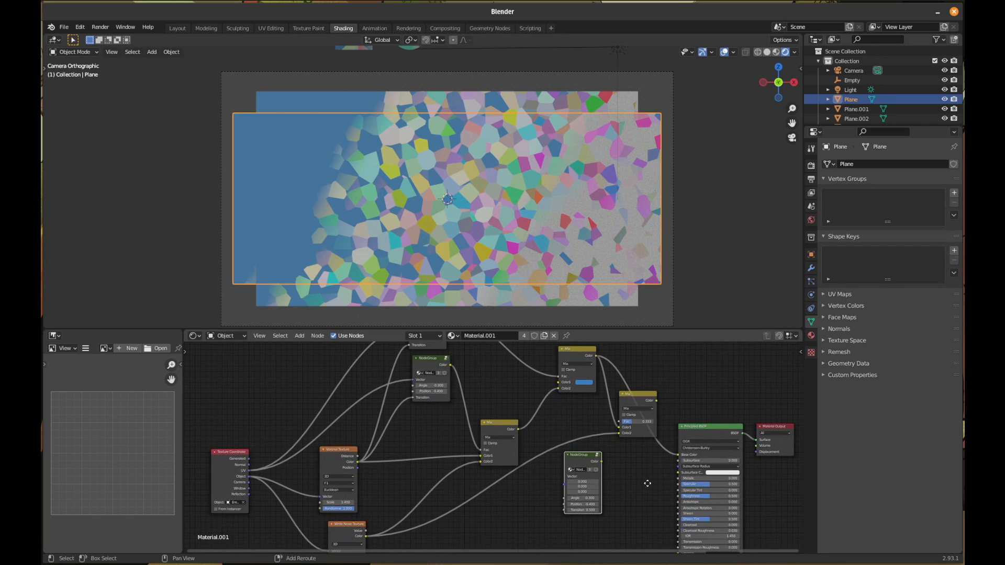
pyautogui.moveTo(251, 474); pyautogui.dragTo(566, 487)
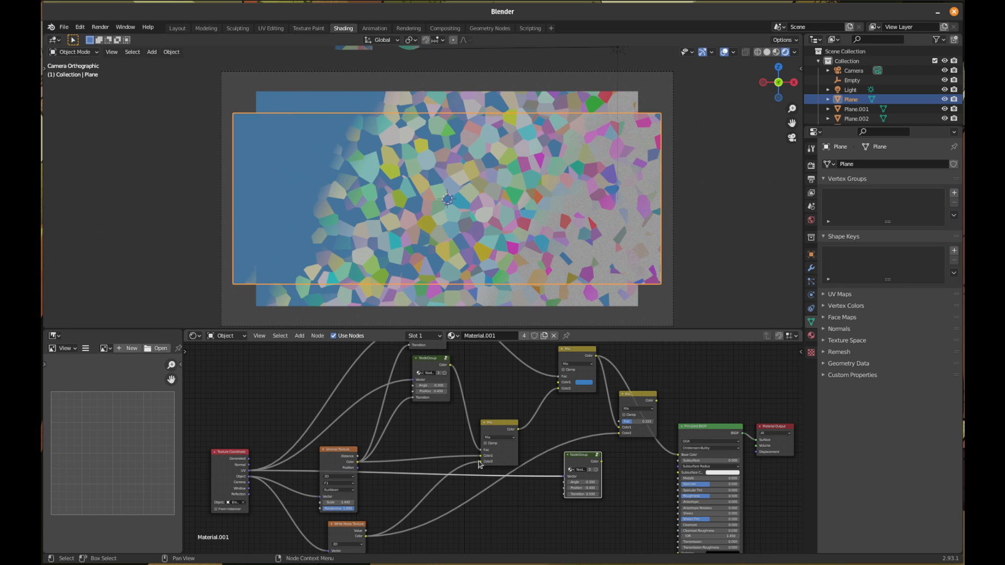
pyautogui.moveTo(635, 484); pyautogui.dragTo(608, 499, button='middle')
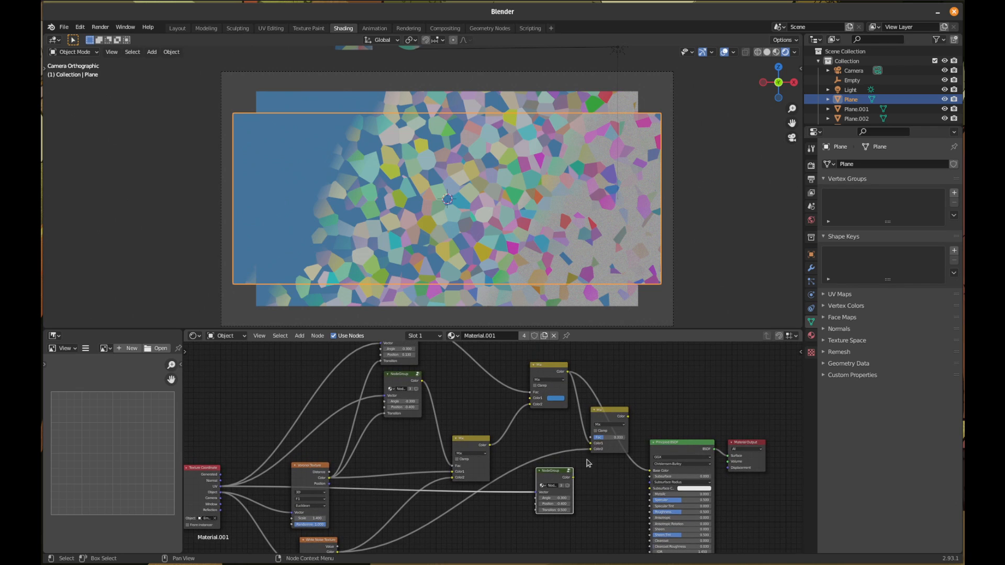
# - Connect the duplicated NodeGroup's Color to the last Mix node's Fac and that Mix's Color to the Principled BSDF's Base Color
pyautogui.moveTo(574, 478); pyautogui.dragTo(592, 438)
pyautogui.moveTo(591, 444); pyautogui.dragTo(651, 474)
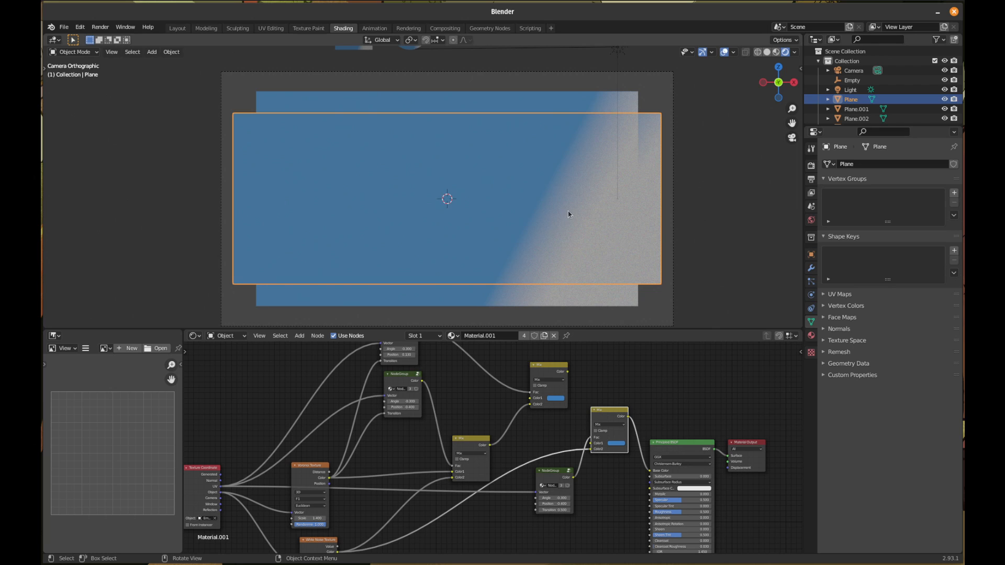
# - Adjust the duplicated NodeGroup's Position and Angle to push its gradient into the plane's lower-right corner
pyautogui.moveTo(559, 505)
pyautogui.mouseDown()
pyautogui.moveTo(516, 505)
pyautogui.moveTo(574, 504)
pyautogui.mouseUp()
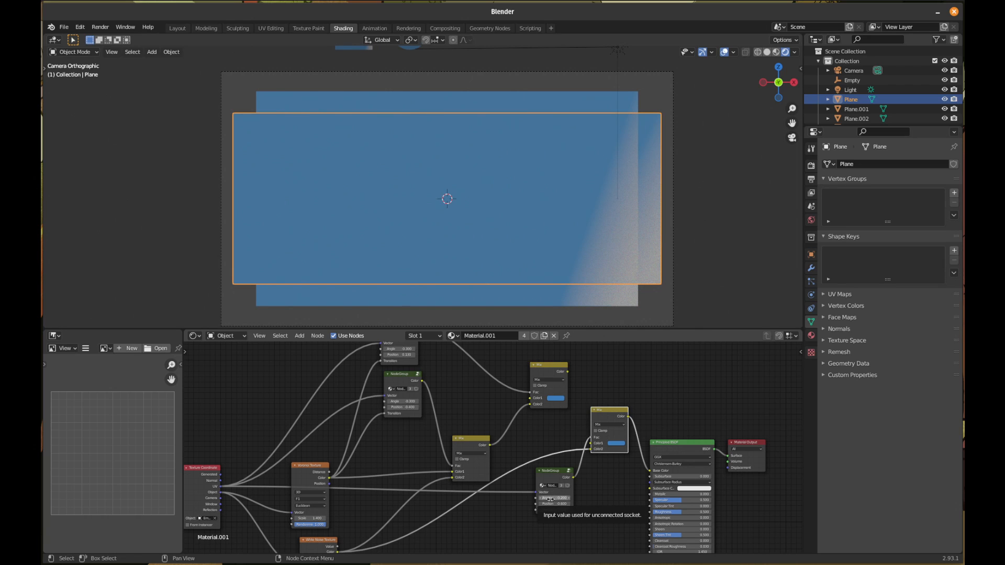
pyautogui.moveTo(556, 499); pyautogui.dragTo(552, 499, button='middle')
pyautogui.moveTo(552, 499)
pyautogui.keyDown('shift'); pyautogui.mouseDown()
pyautogui.moveTo(532, 499)
pyautogui.moveTo(567, 502)
pyautogui.mouseUp(); pyautogui.keyUp('shift')
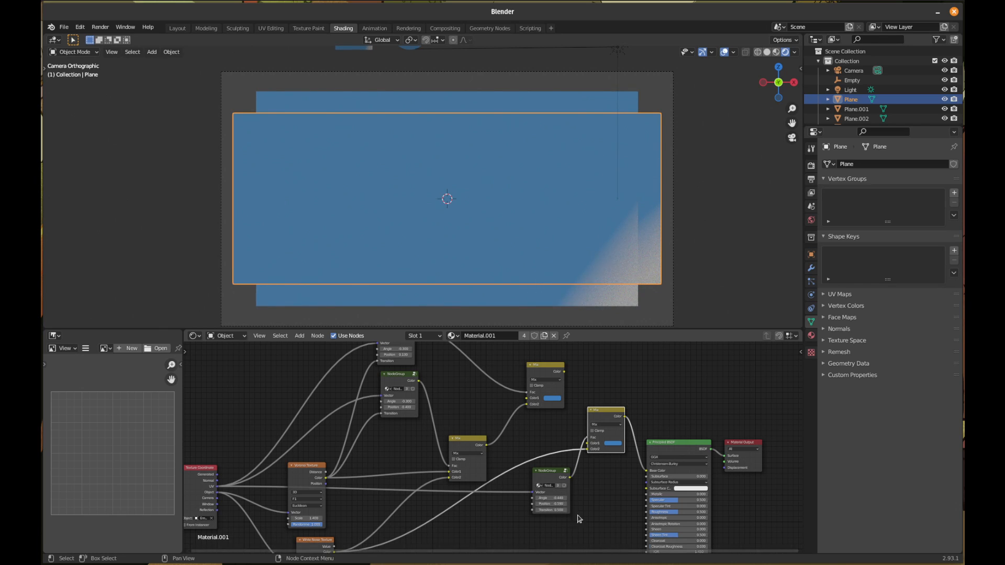
# - Connect the blue Mix node's Color to the last Mix node's Color1 and fine-tune the duplicated NodeGroup's Position
pyautogui.moveTo(564, 372); pyautogui.dragTo(587, 443)
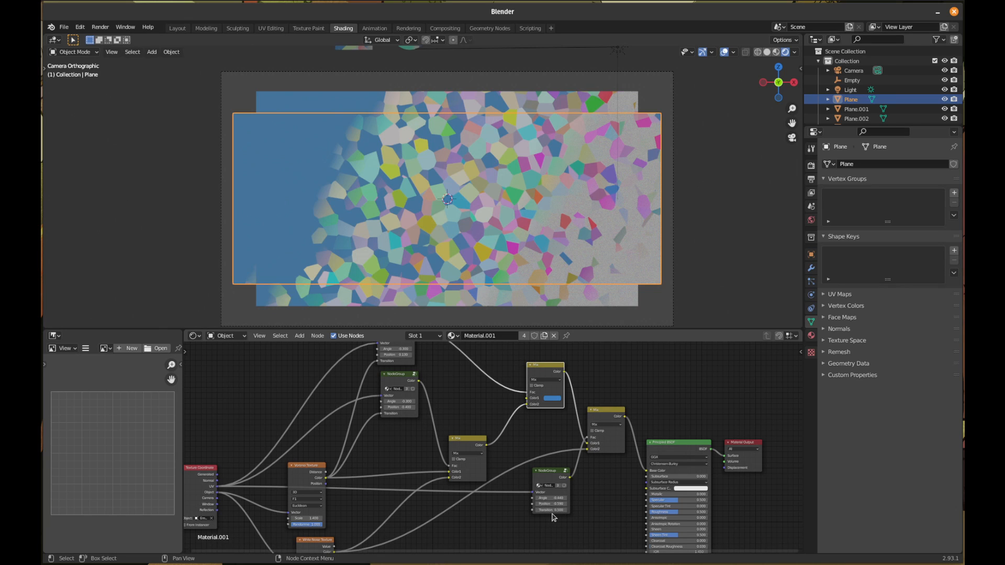
pyautogui.moveTo(553, 505)
pyautogui.mouseDown()
pyautogui.moveTo(584, 504)
pyautogui.moveTo(550, 504)
pyautogui.moveTo(559, 504)
pyautogui.mouseUp()
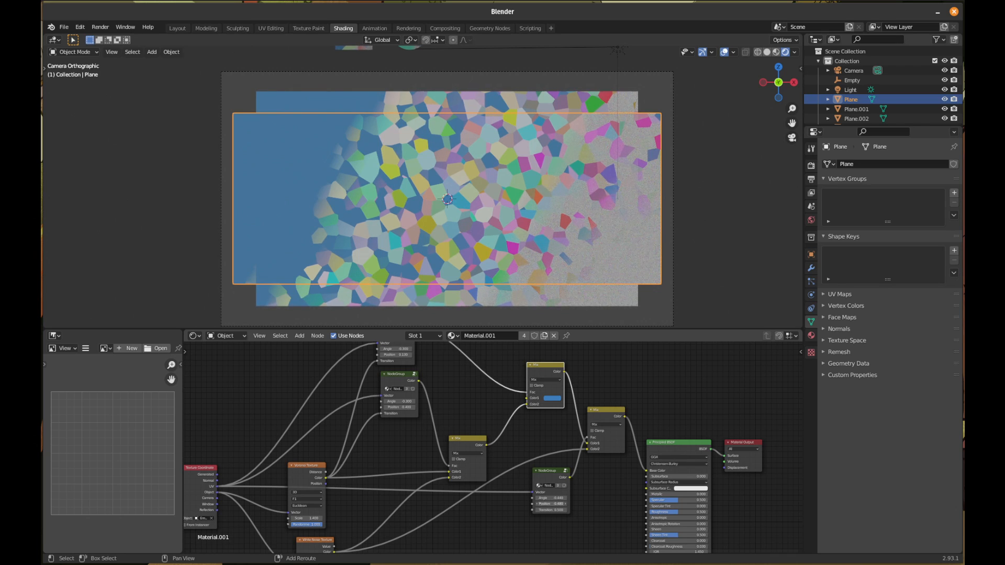
pyautogui.keyDown('shift'); pyautogui.moveTo(559, 505); pyautogui.dragTo(555, 504); pyautogui.keyUp('shift')
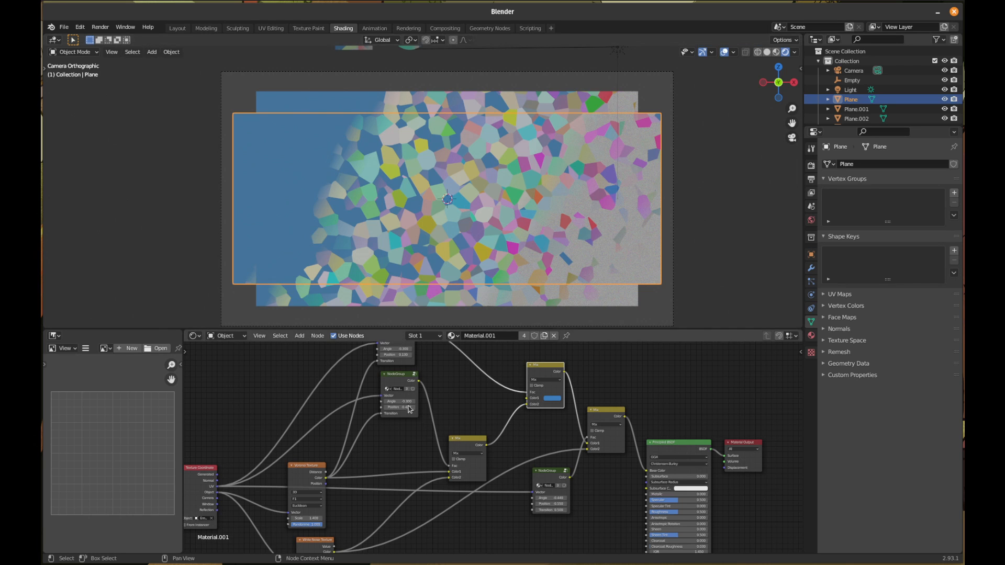
pyautogui.moveTo(407, 460); pyautogui.dragTo(455, 412, button='middle')
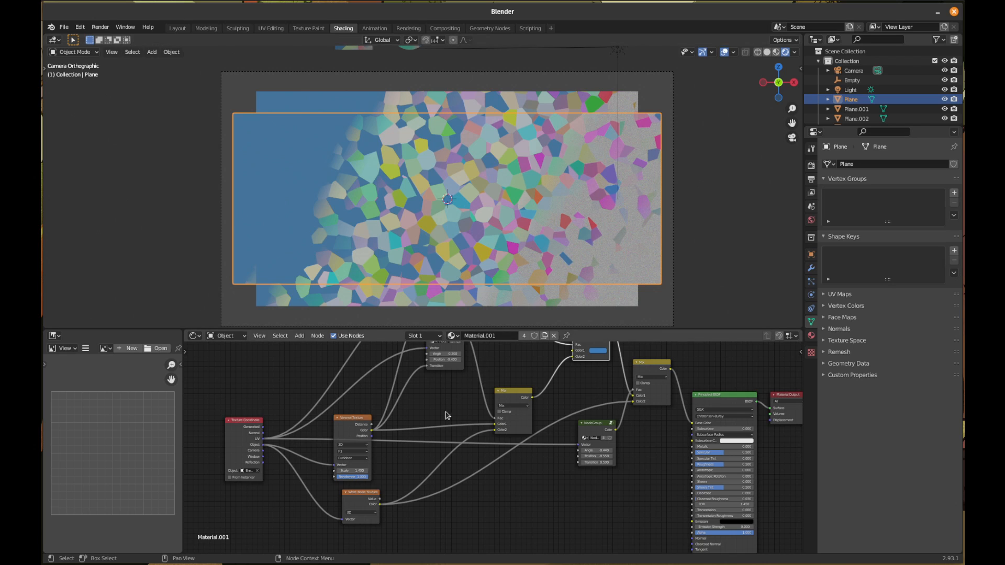
pyautogui.click(301, 336)
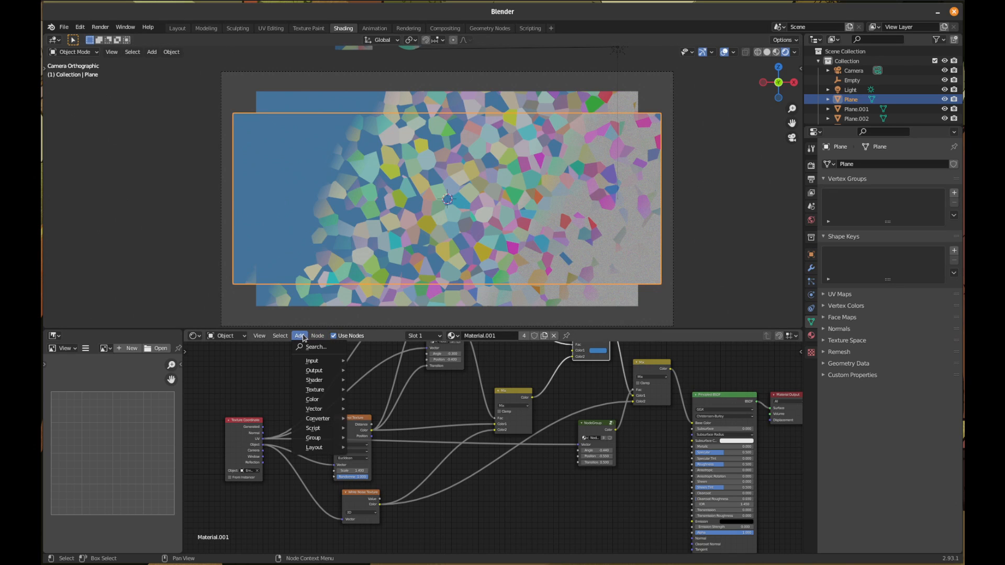
pyautogui.press('c')
pyautogui.press('l')
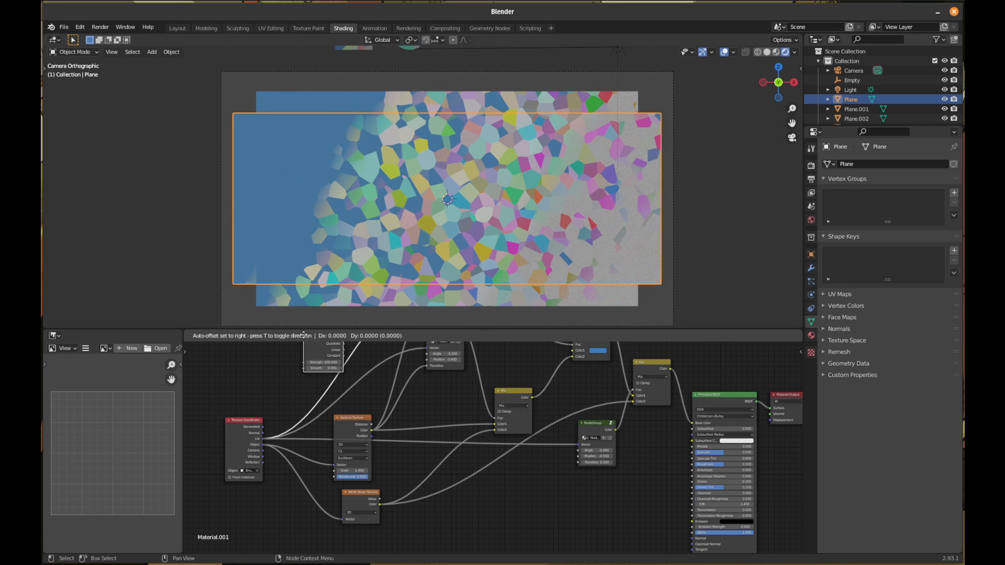
pyautogui.click(303, 335)
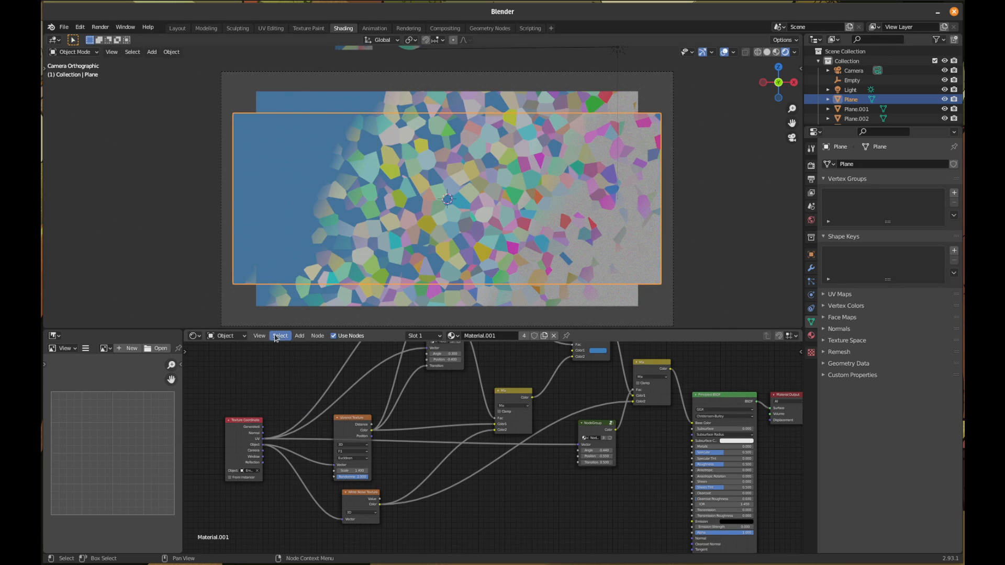
# - Add a ColorRamp node on the link from the Voronoi Texture's Color to the upper NodeGroup's Transition
pyautogui.click(300, 337)
pyautogui.click(310, 347)
pyautogui.write('colo')
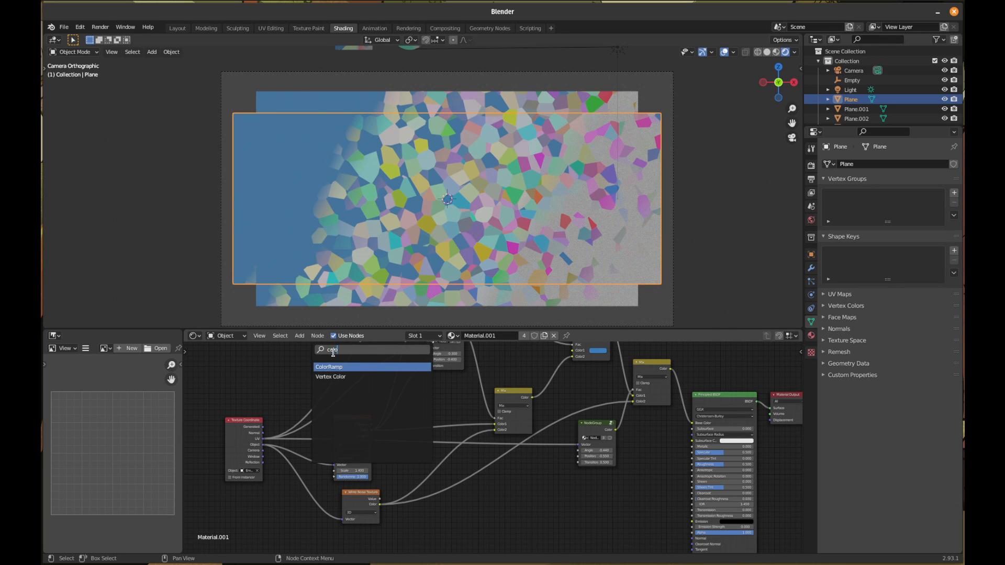
pyautogui.press('Return')
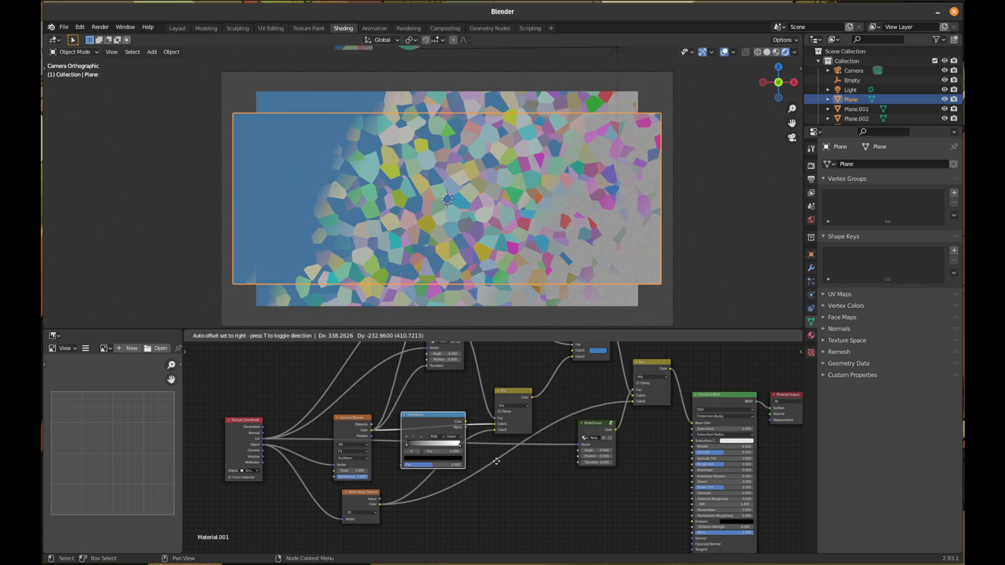
pyautogui.click(471, 433)
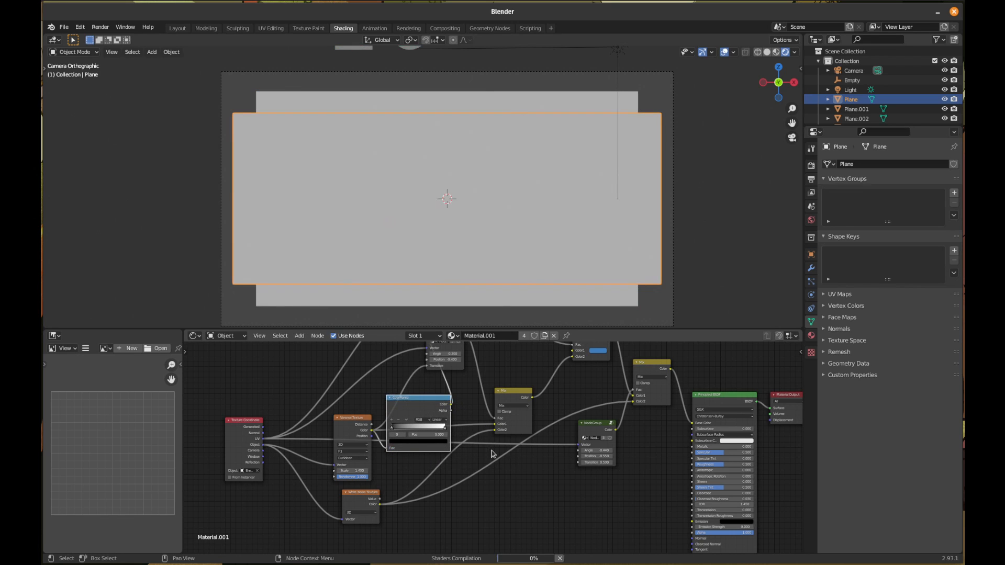
# - Feed the ColorRamp's Color into the lower NodeGroup's Transition and the first Mix's Color1, repositioning the ColorRamp and Voronoi Texture nodes
pyautogui.moveTo(484, 446); pyautogui.dragTo(522, 495, button='middle')
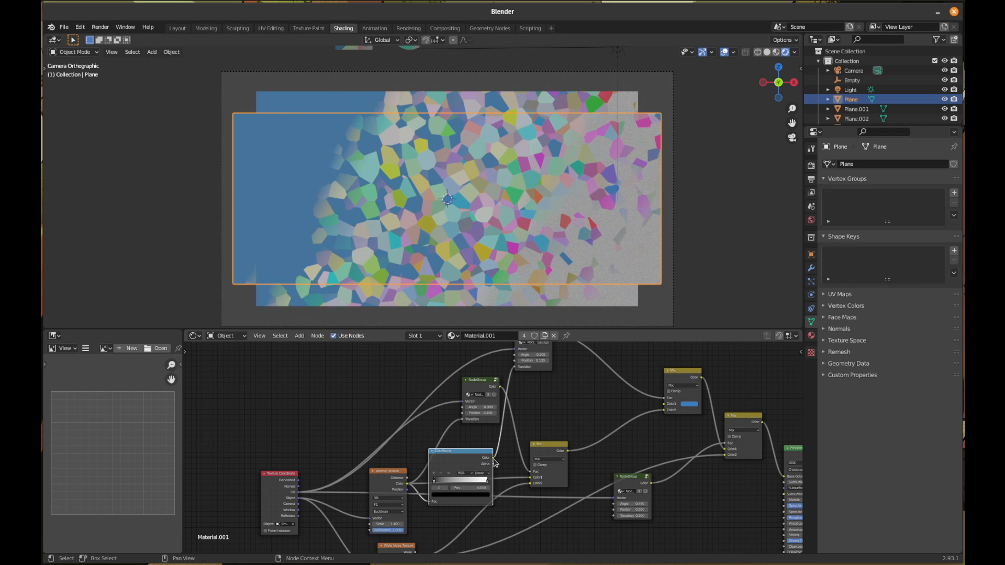
pyautogui.moveTo(492, 460); pyautogui.dragTo(464, 420)
pyautogui.moveTo(471, 456); pyautogui.dragTo(448, 438)
pyautogui.moveTo(396, 474); pyautogui.dragTo(381, 479)
pyautogui.moveTo(471, 440); pyautogui.dragTo(530, 477)
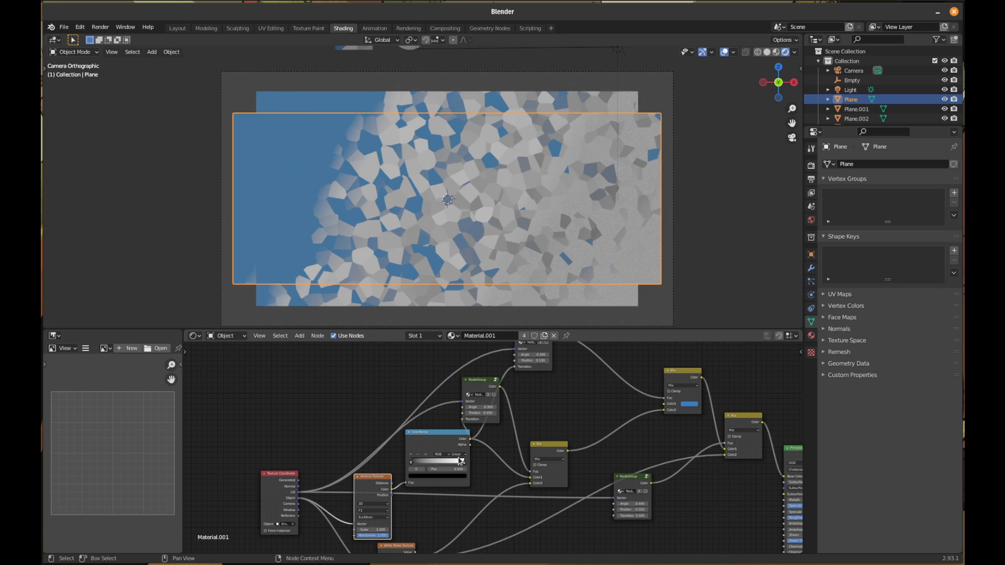
# - Add a color stop to the ColorRamp, try Constant interpolation on it, and return the interpolation to Linear
pyautogui.click(412, 458)
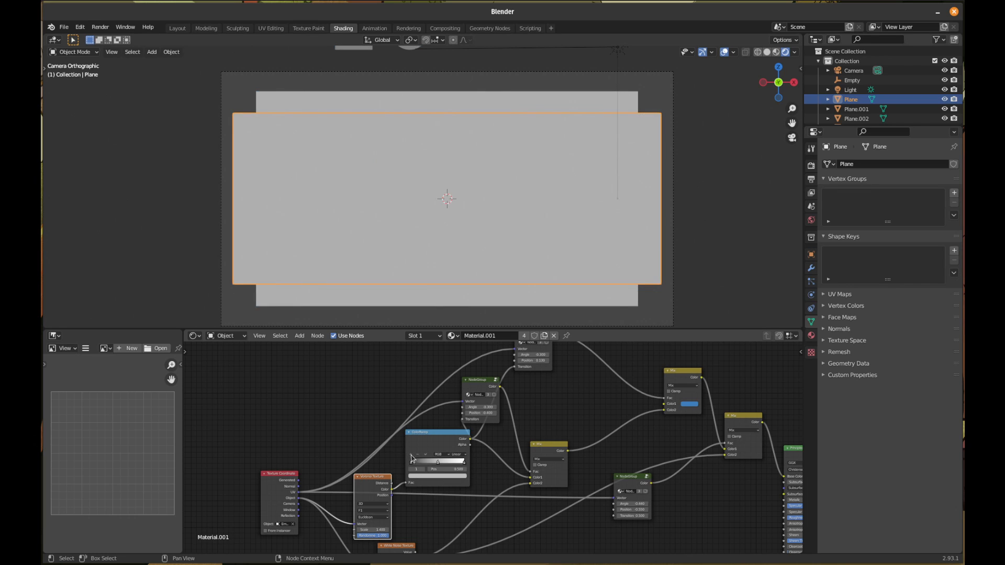
pyautogui.click(459, 455)
pyautogui.click(458, 484)
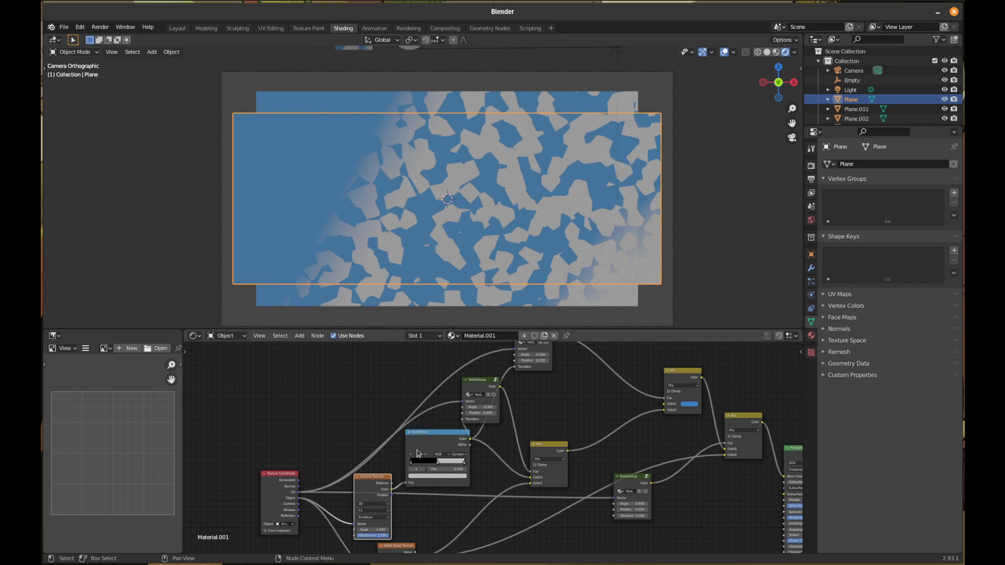
pyautogui.click(457, 455)
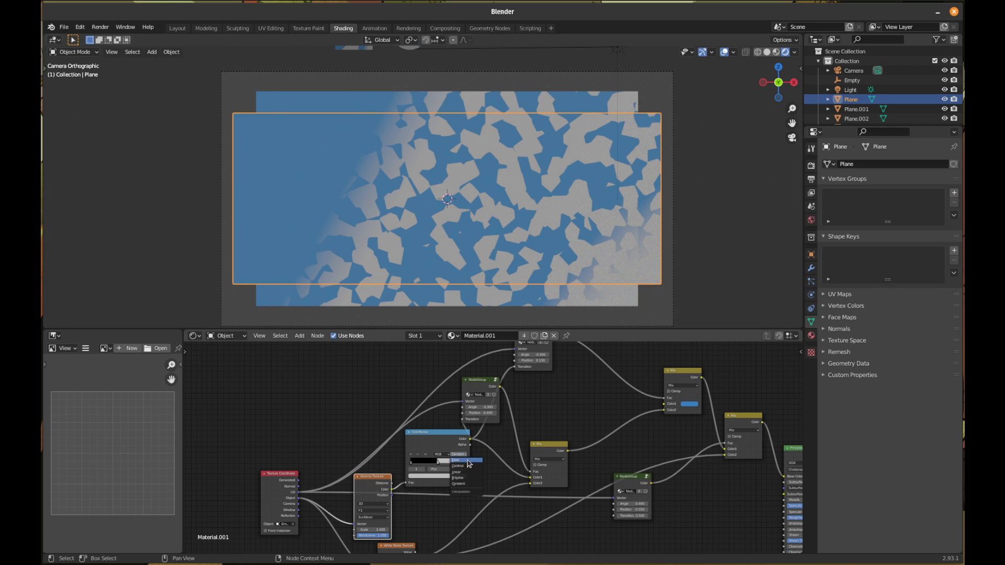
pyautogui.click(463, 472)
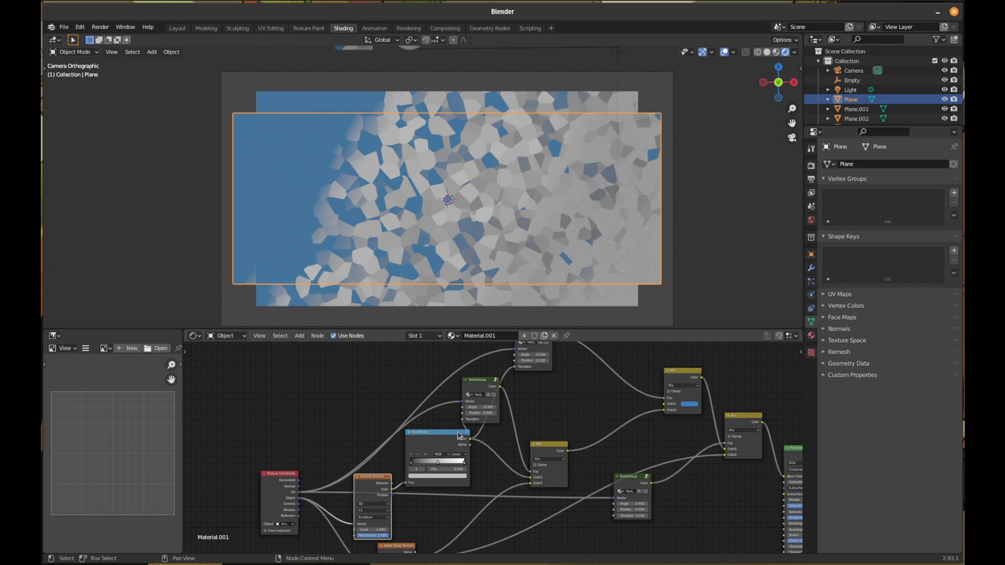
# - Shift the Voronoi Texture node slightly left and mute the ColorRamp node
pyautogui.press('g')
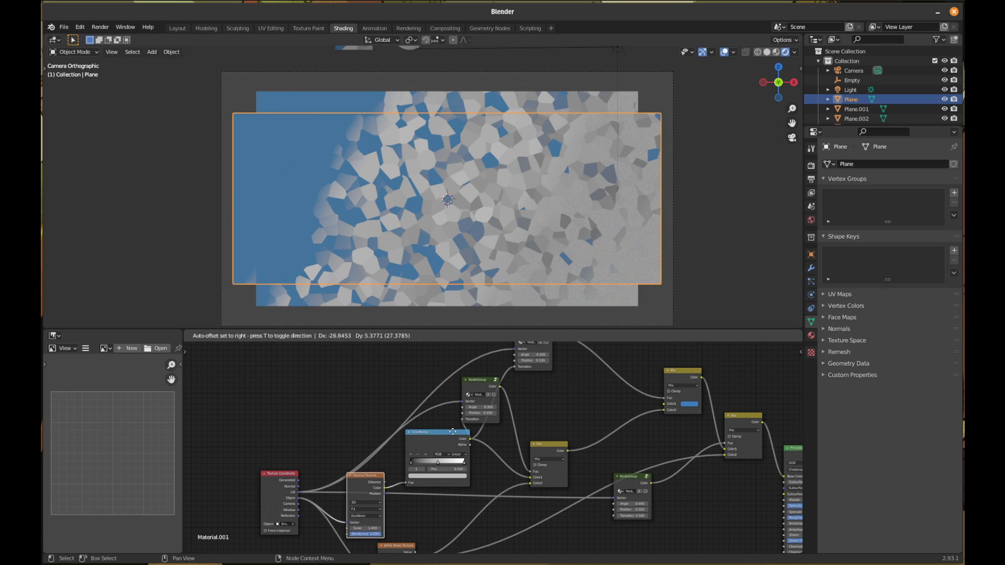
pyautogui.click(454, 435)
pyautogui.click(454, 435)
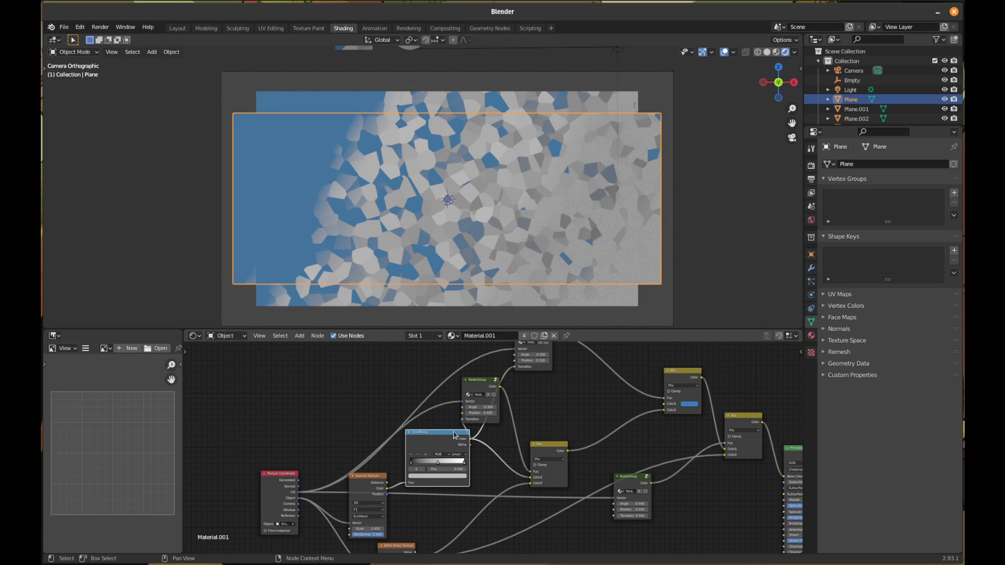
pyautogui.press('m')
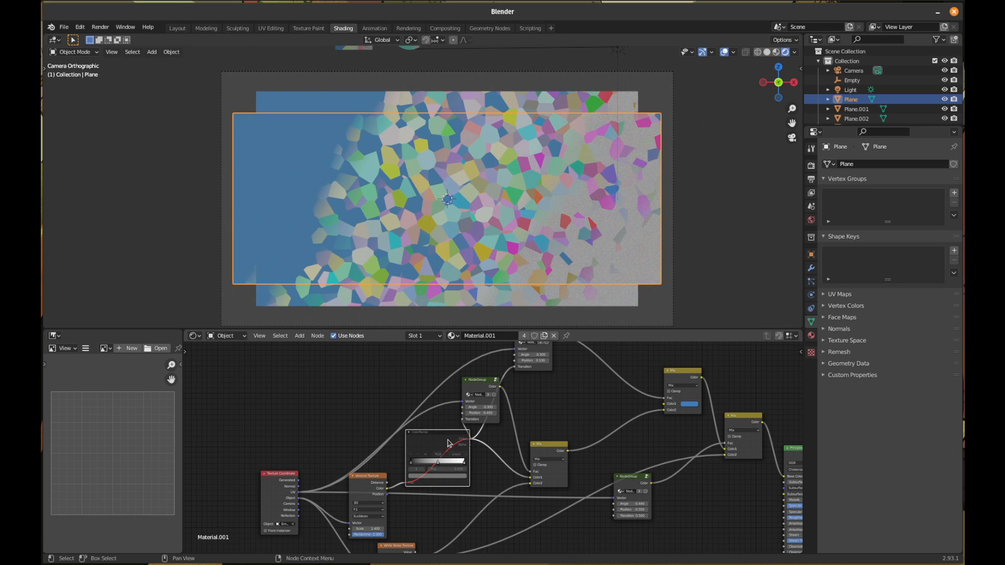
# - Enter the NodeGroup directly above the ColorRamp, duplicate its Multiply Add node, and set the copy's operation to Add
pyautogui.click(483, 383)
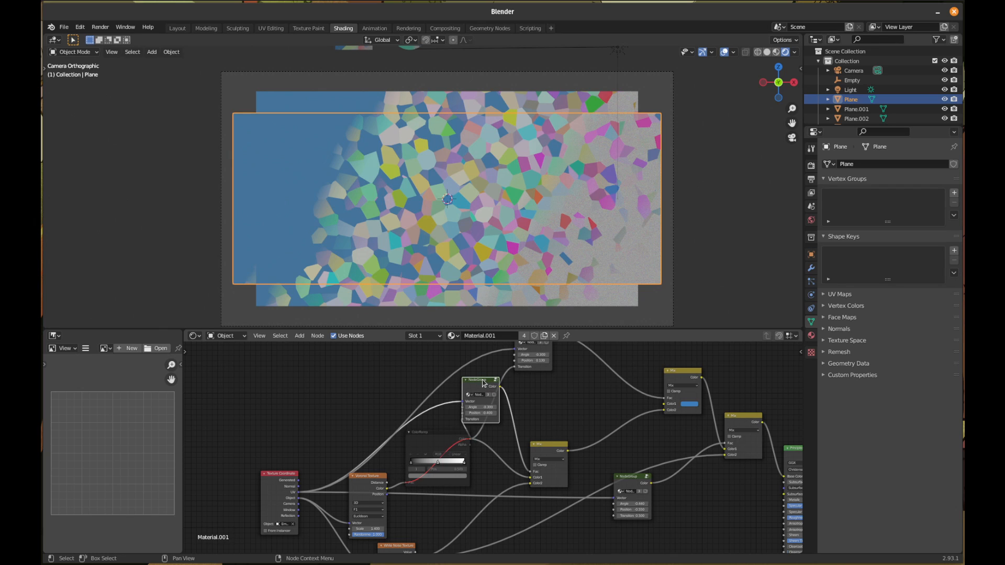
pyautogui.press('Tab')
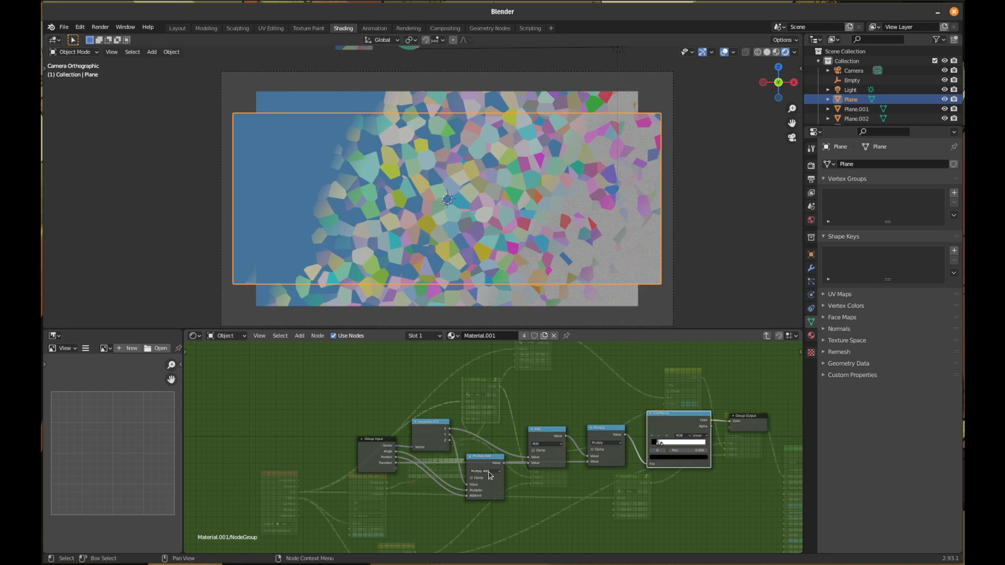
pyautogui.click(489, 471)
pyautogui.click(492, 473)
pyautogui.click(486, 460)
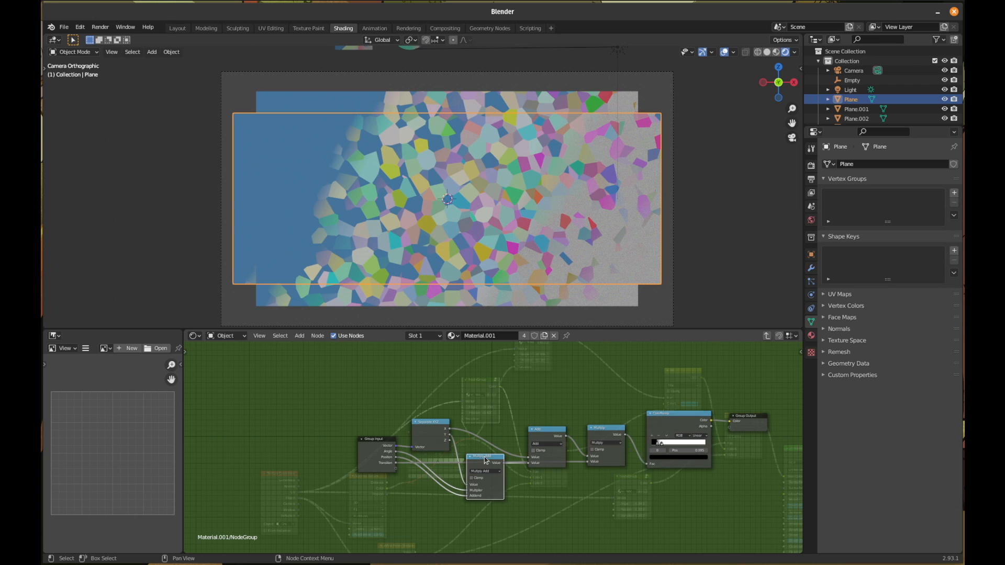
pyautogui.hotkey('shift', 'd')
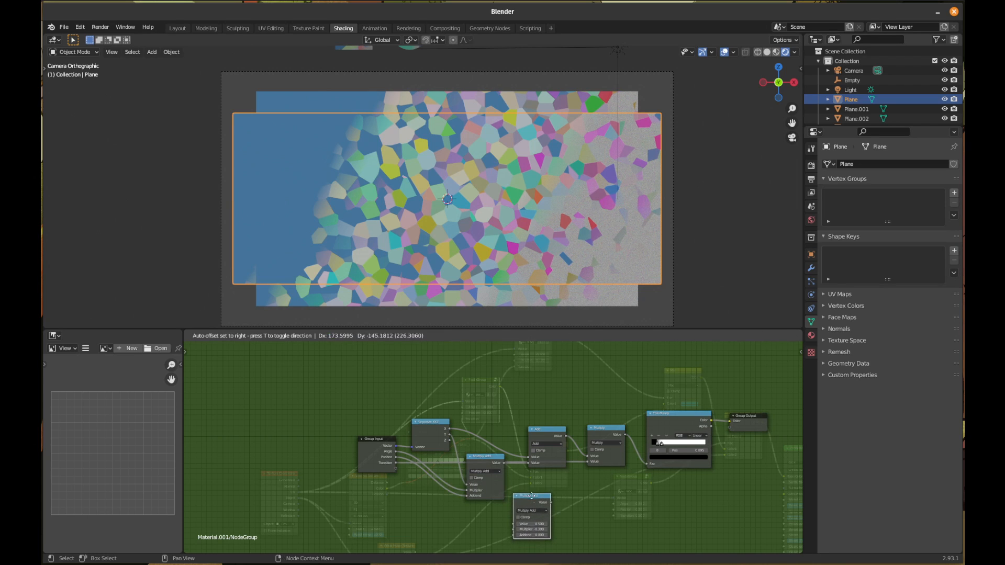
pyautogui.click(542, 513)
pyautogui.click(542, 513)
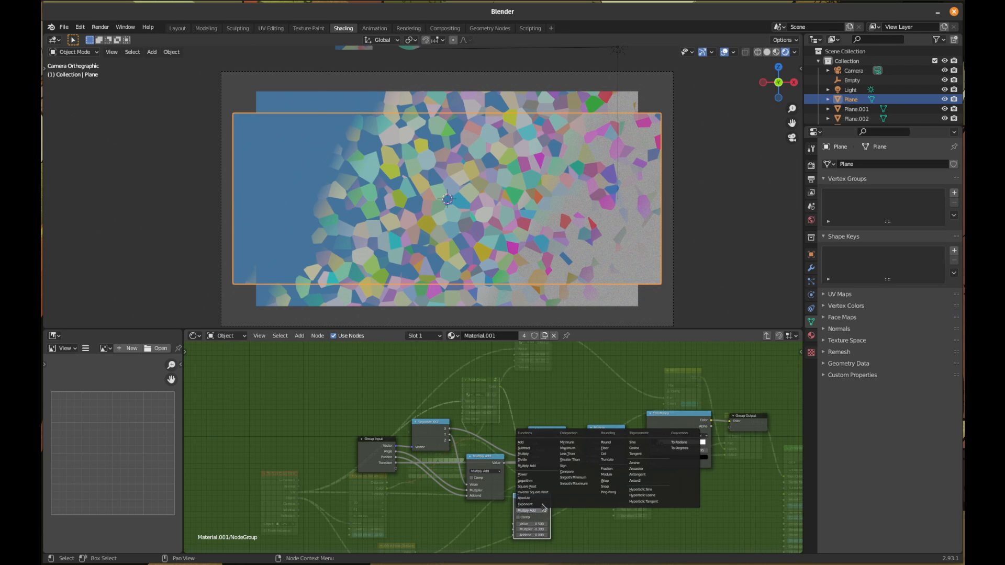
pyautogui.click(537, 445)
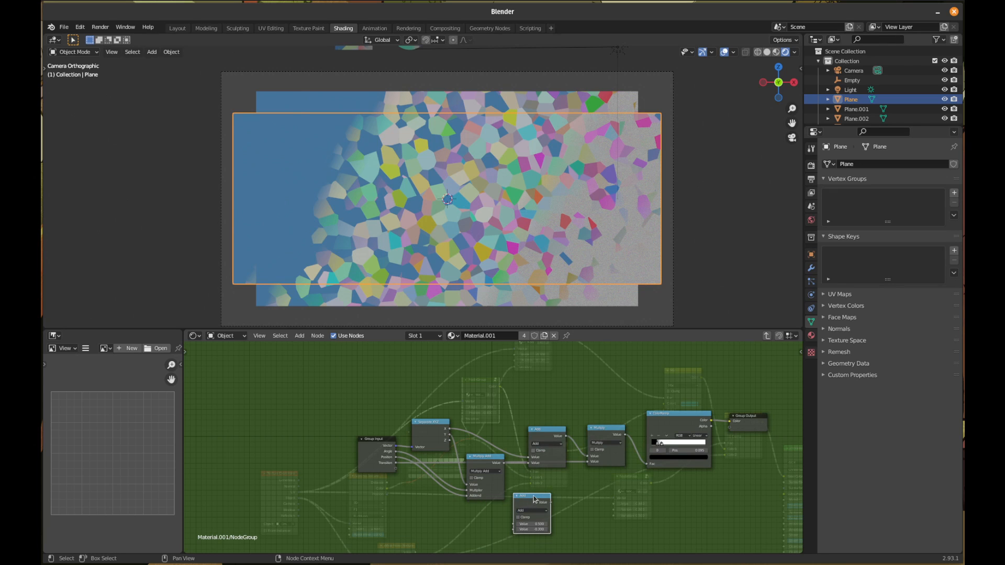
# - Route Position and the Multiply Add output through the new Add node into the existing Add, and change Multiply Add to Multiply
pyautogui.moveTo(539, 500); pyautogui.dragTo(514, 514)
pyautogui.moveTo(486, 462); pyautogui.dragTo(476, 464)
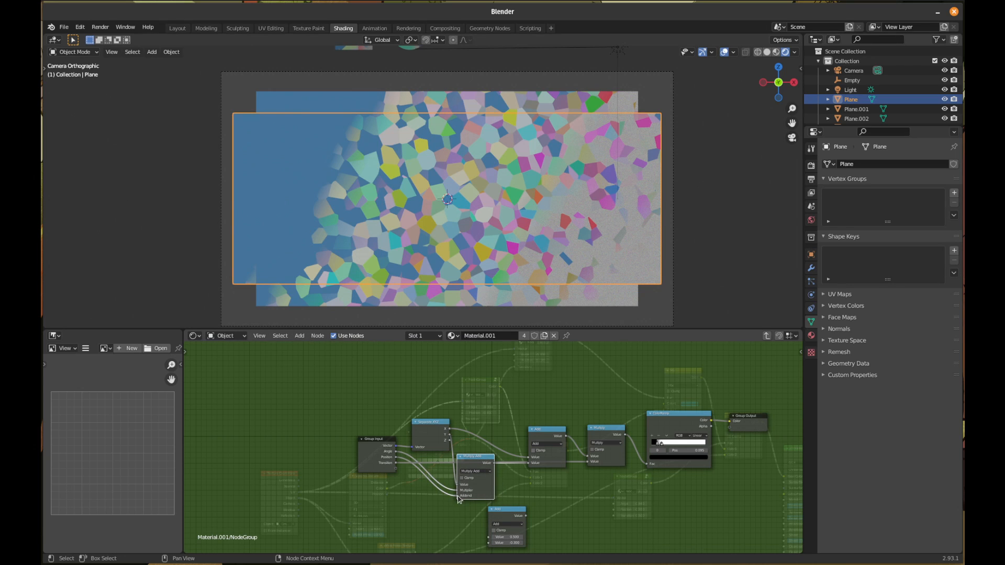
pyautogui.moveTo(458, 497); pyautogui.dragTo(528, 464)
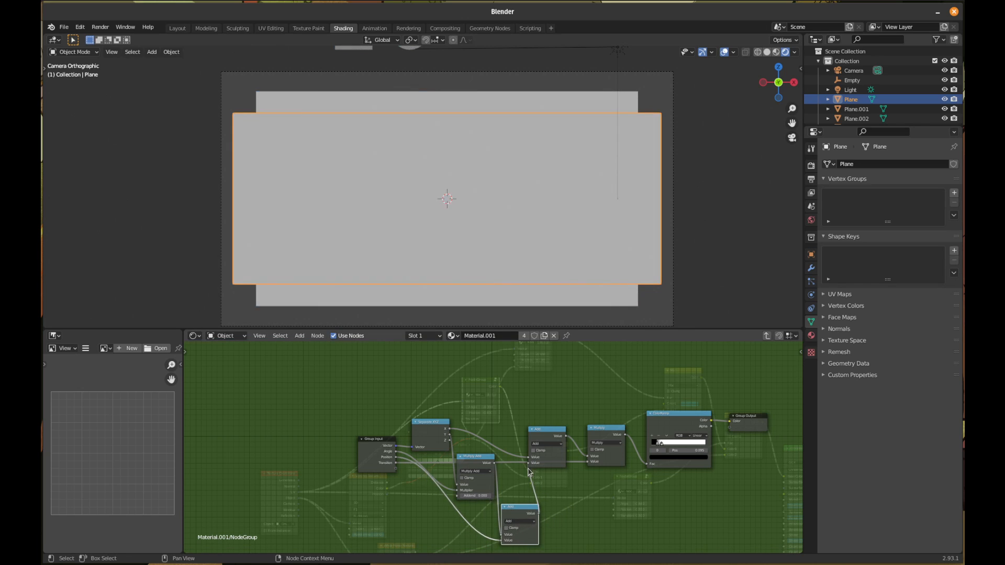
pyautogui.click(475, 471)
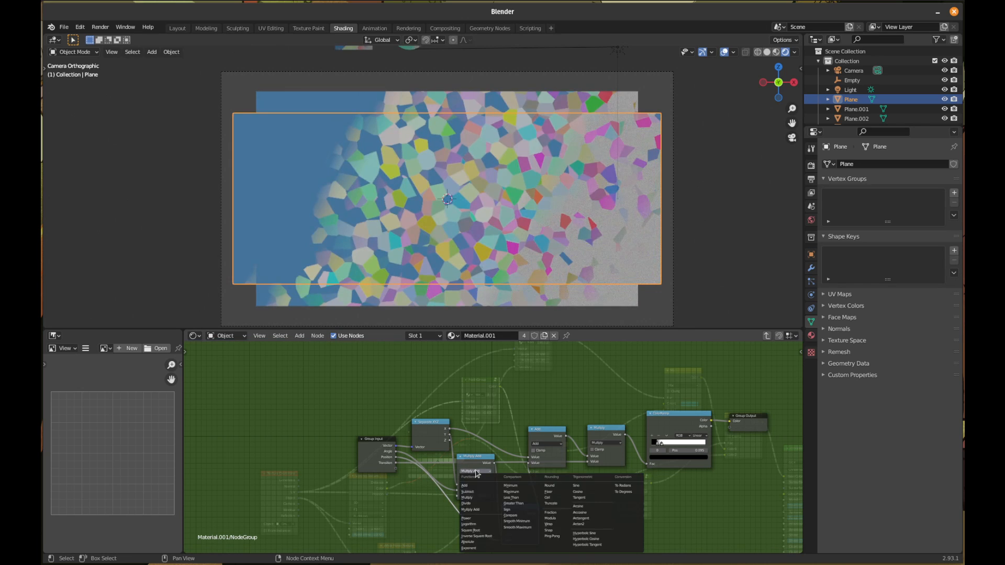
pyautogui.click(478, 498)
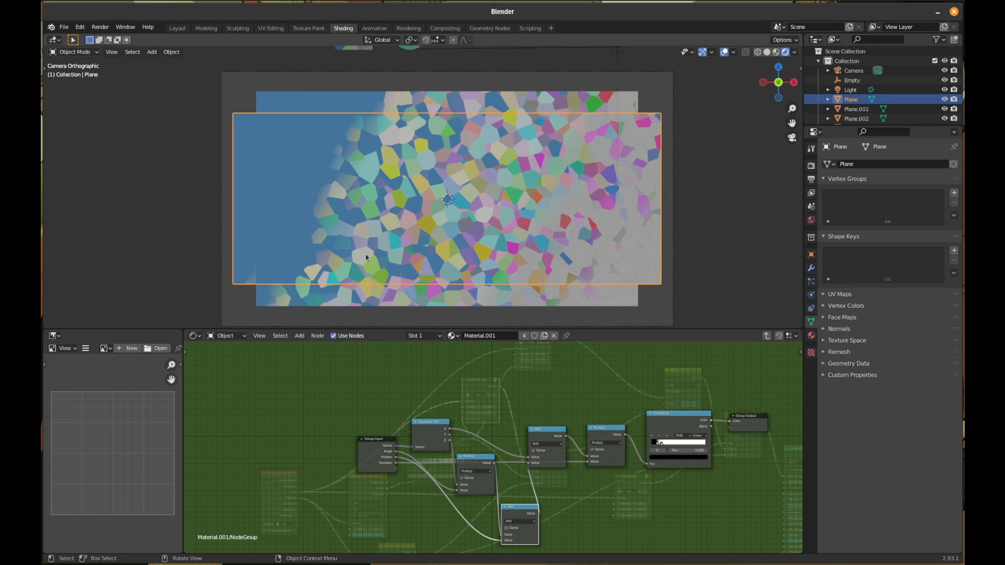
# - Try Minimum and Compare with an Epsilon of -2 as the operation of the Multiply node that feeds the new Add
pyautogui.click(482, 473)
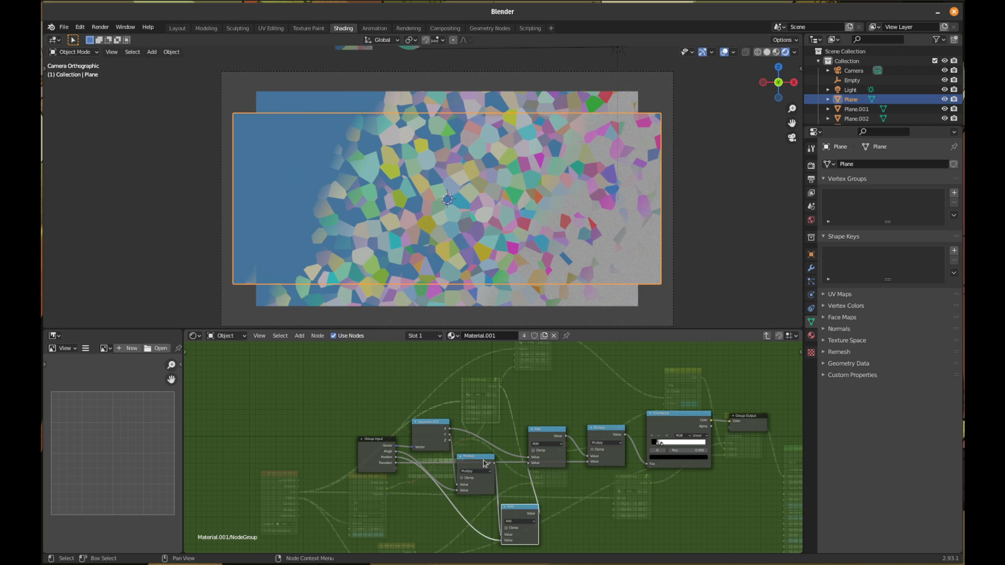
pyautogui.scroll(3, 485, 463)
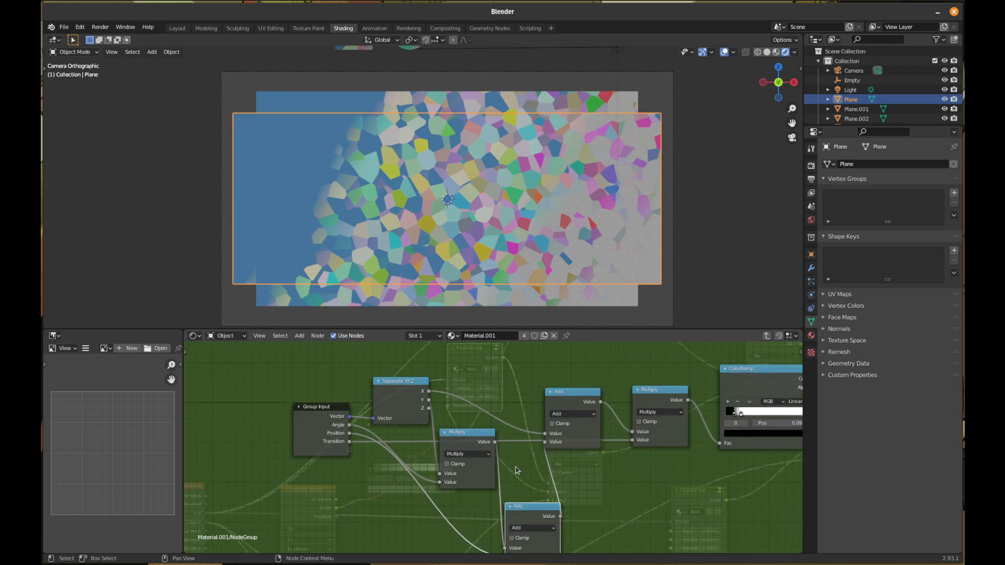
pyautogui.scroll(3, 517, 470)
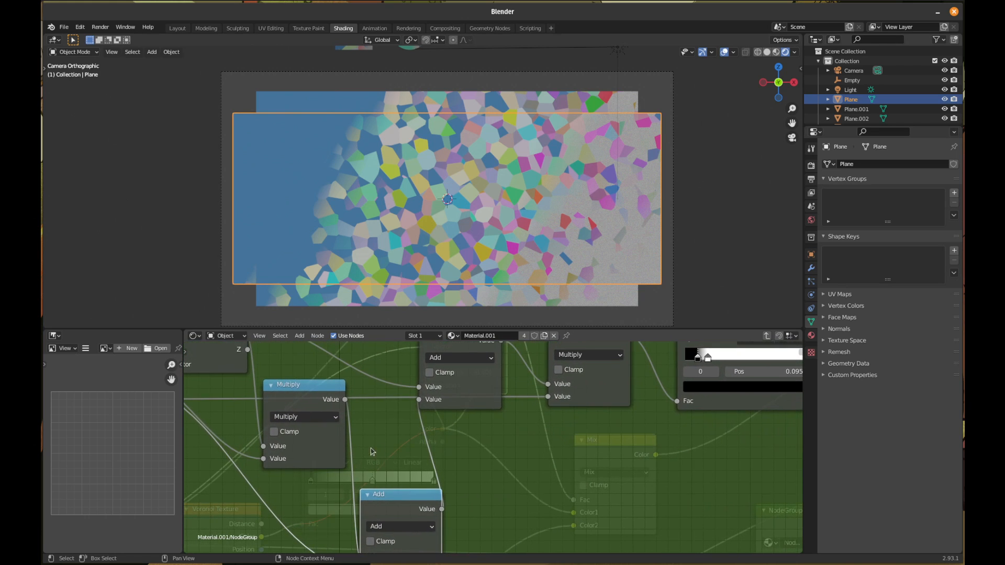
pyautogui.click(331, 418)
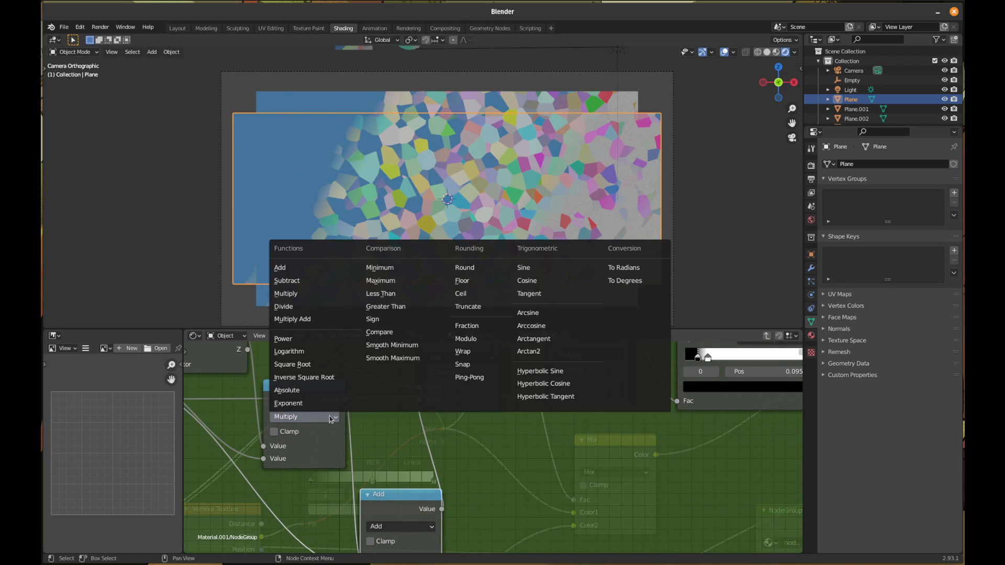
pyautogui.click(387, 269)
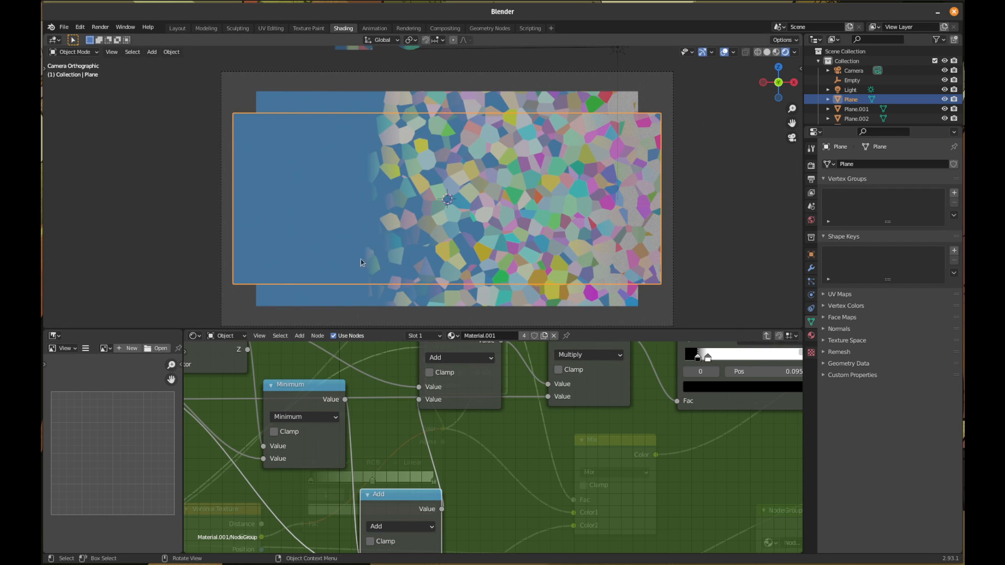
pyautogui.click(329, 418)
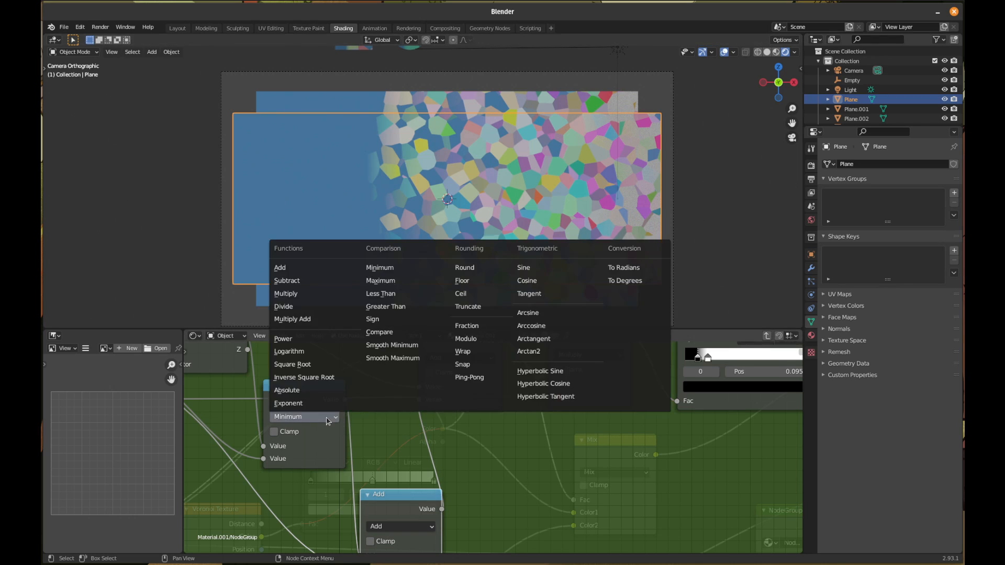
pyautogui.click(392, 333)
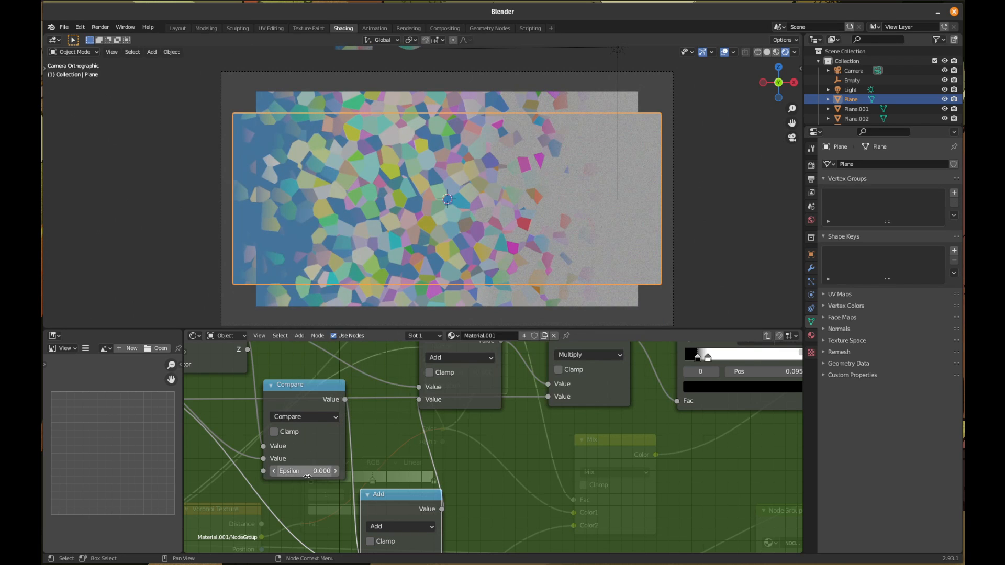
pyautogui.moveTo(307, 475); pyautogui.dragTo(295, 476)
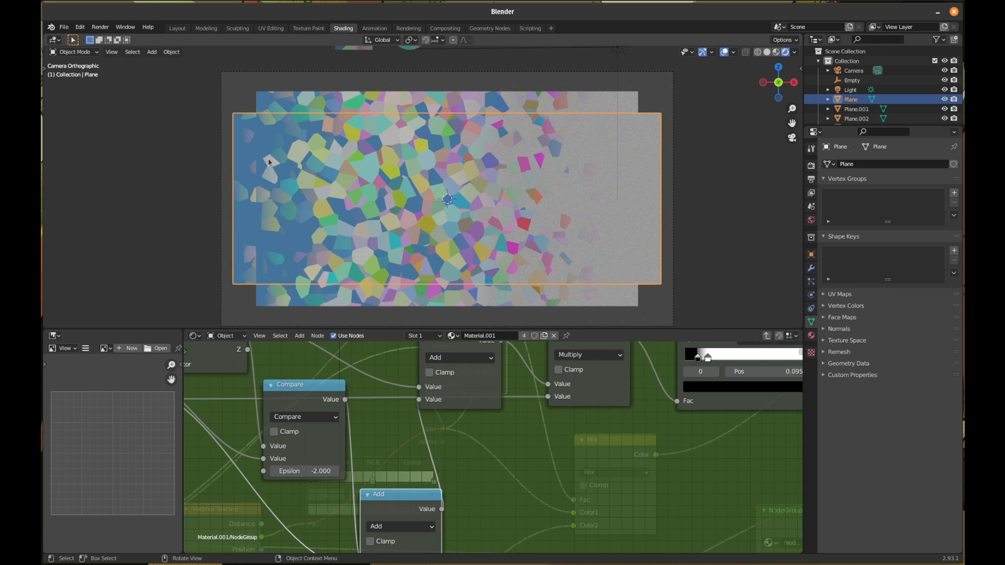
# - Try Modulo and Maximum as the same math node's operation, and restore it to Multiply
pyautogui.click(311, 417)
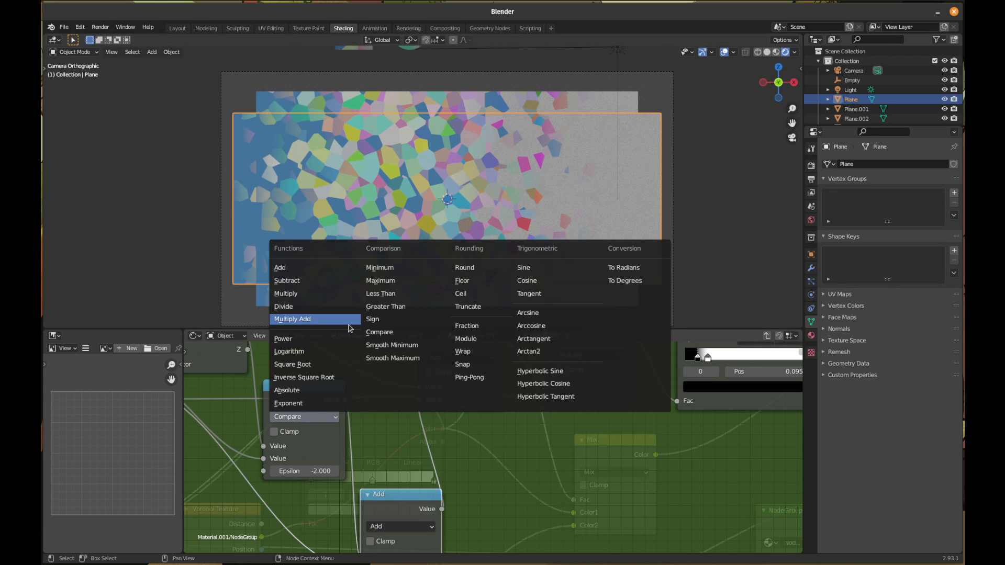
pyautogui.click(478, 344)
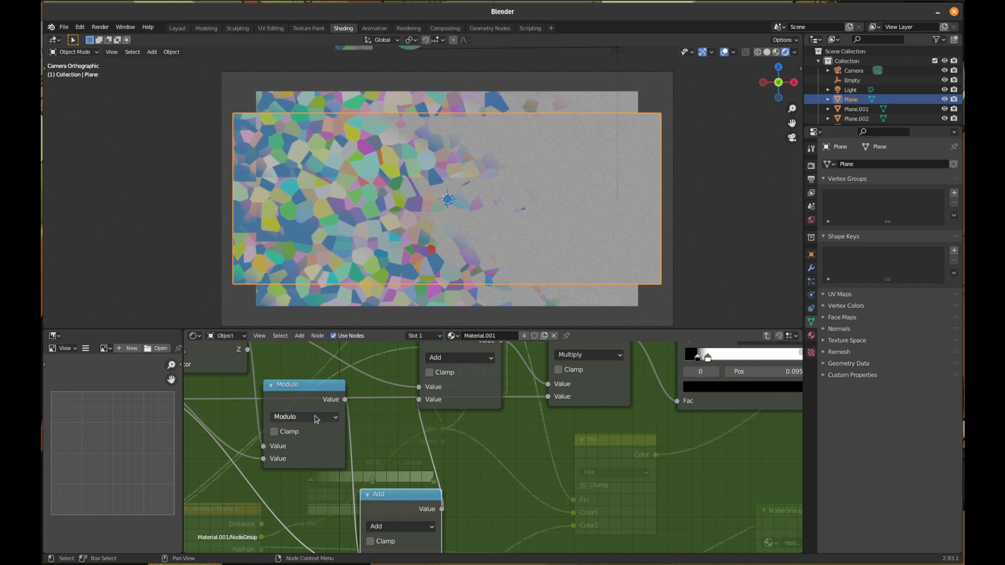
pyautogui.click(316, 417)
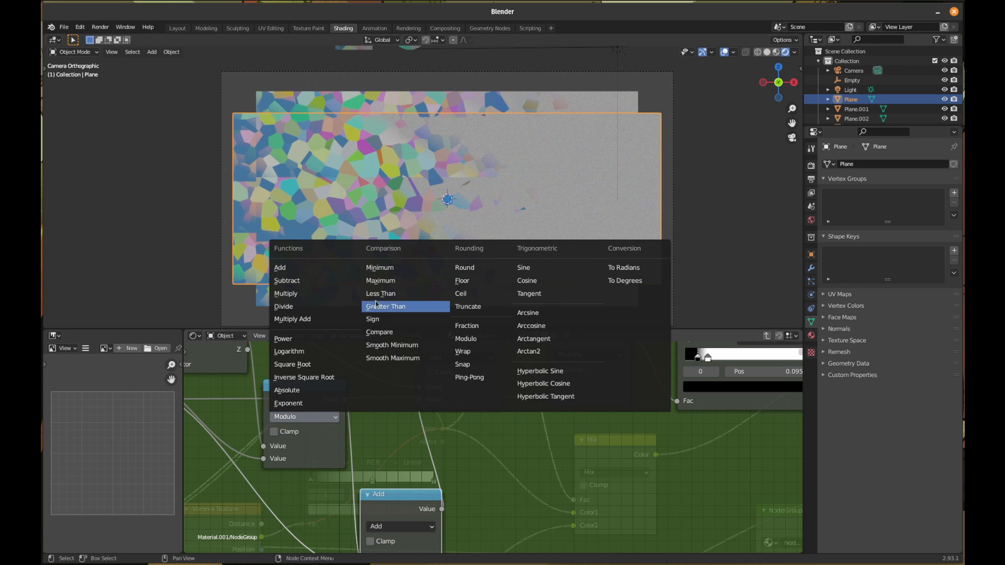
pyautogui.click(374, 281)
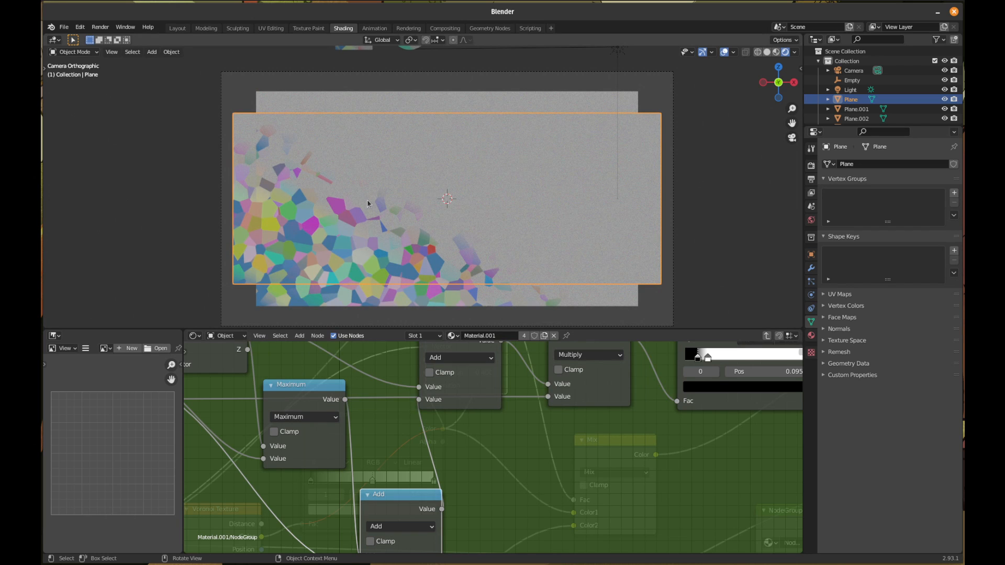
pyautogui.click(317, 417)
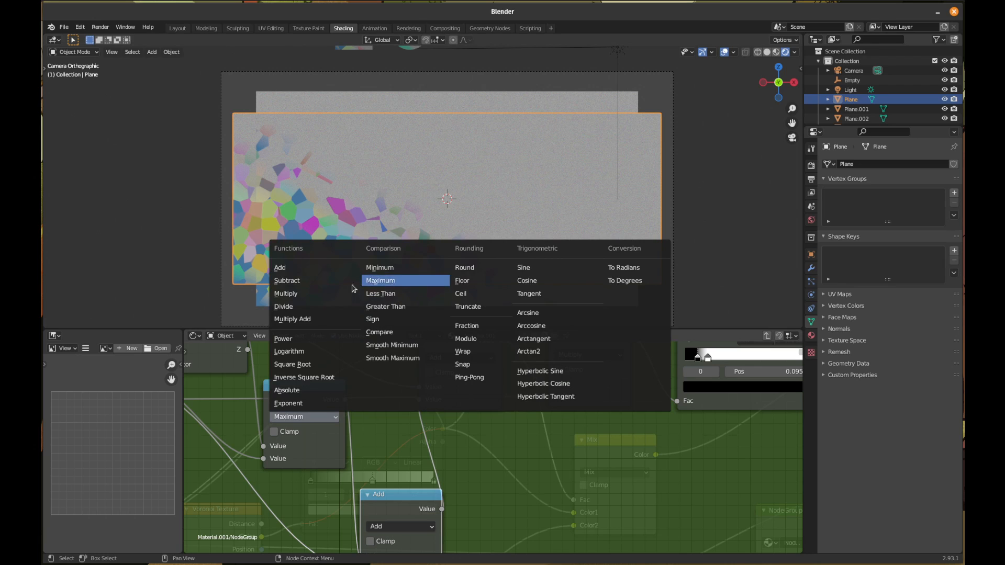
pyautogui.click(300, 298)
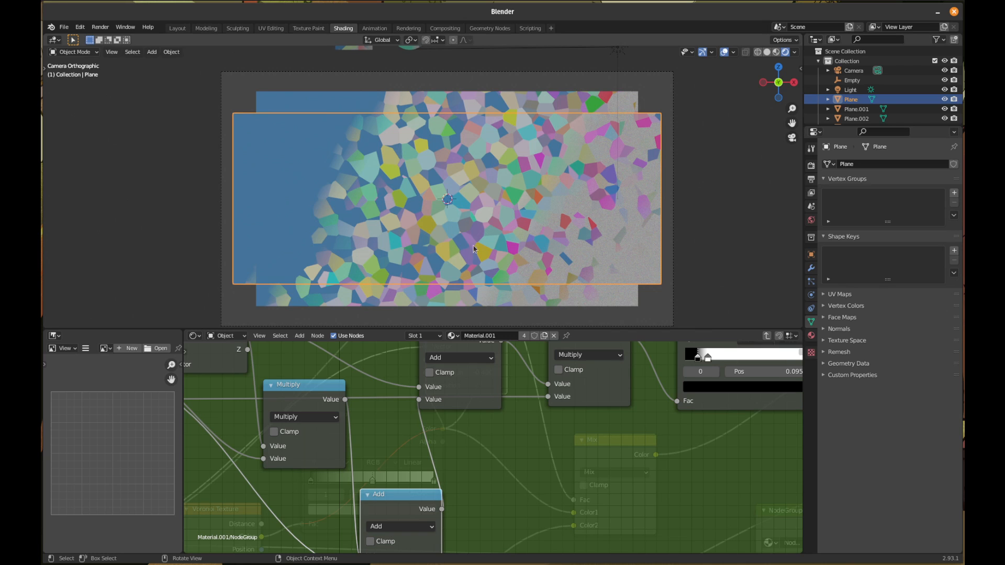
# - Exit the node group and move the muted ColorRamp node slightly up and to the left
pyautogui.scroll(-4, 448, 460)
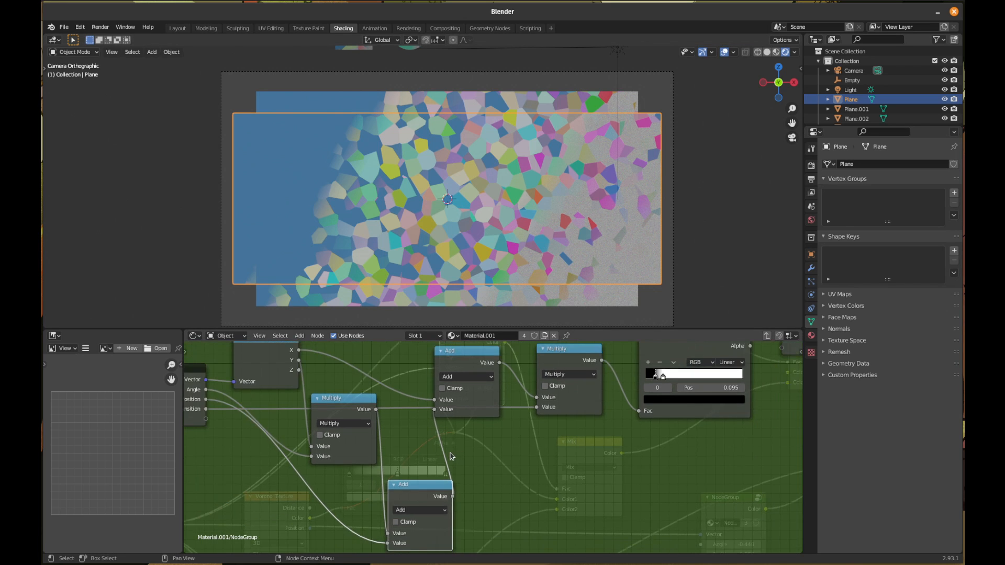
pyautogui.press('Tab')
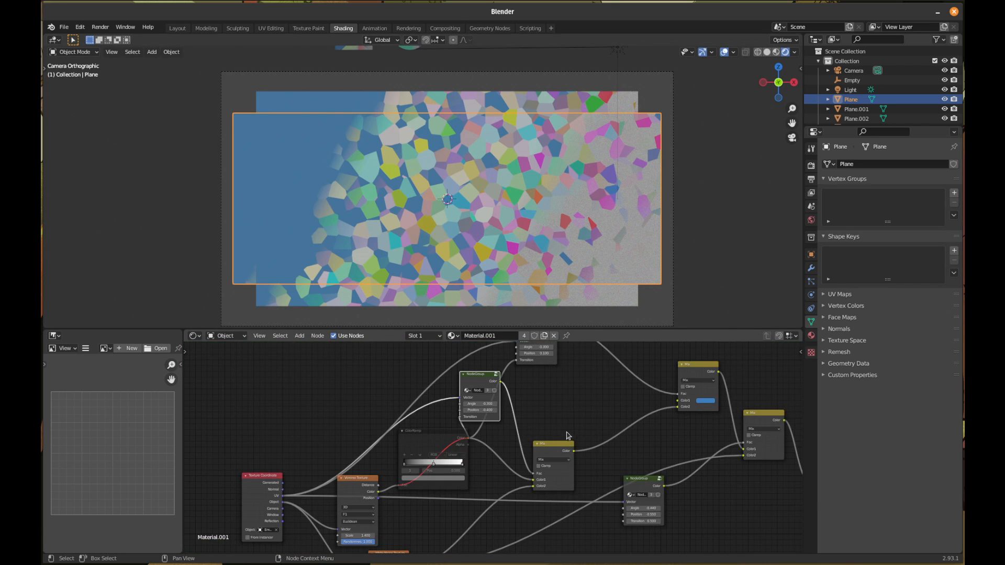
pyautogui.click(446, 434)
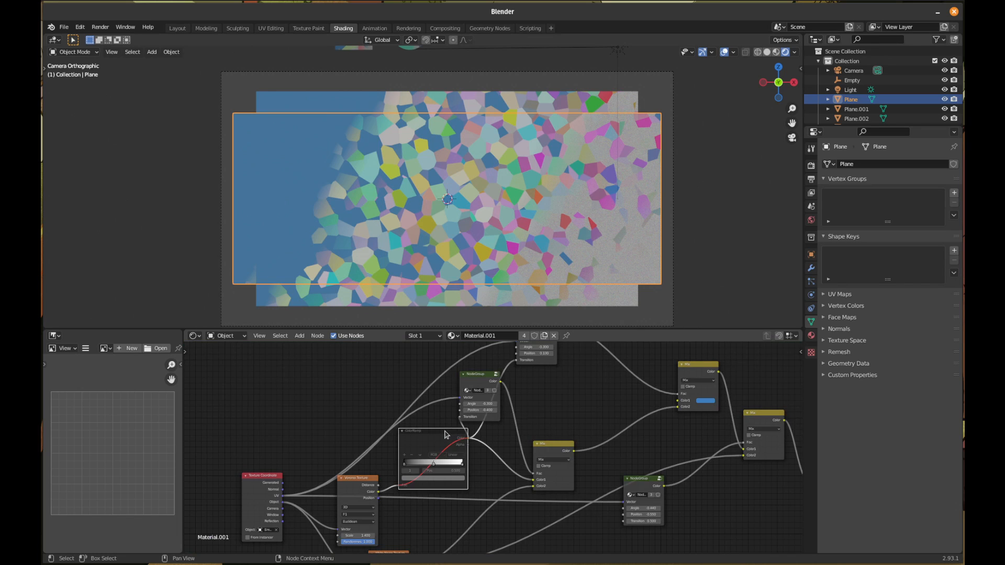
pyautogui.moveTo(448, 436); pyautogui.dragTo(433, 430)
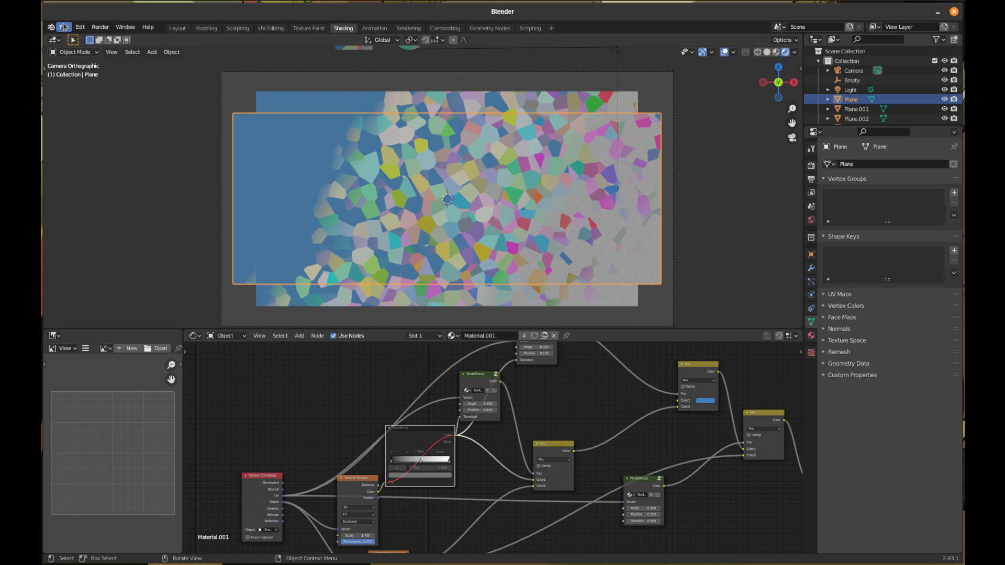
# - Save the project as banners01.blend in the streamstuff folder inside repos
pyautogui.click(63, 27)
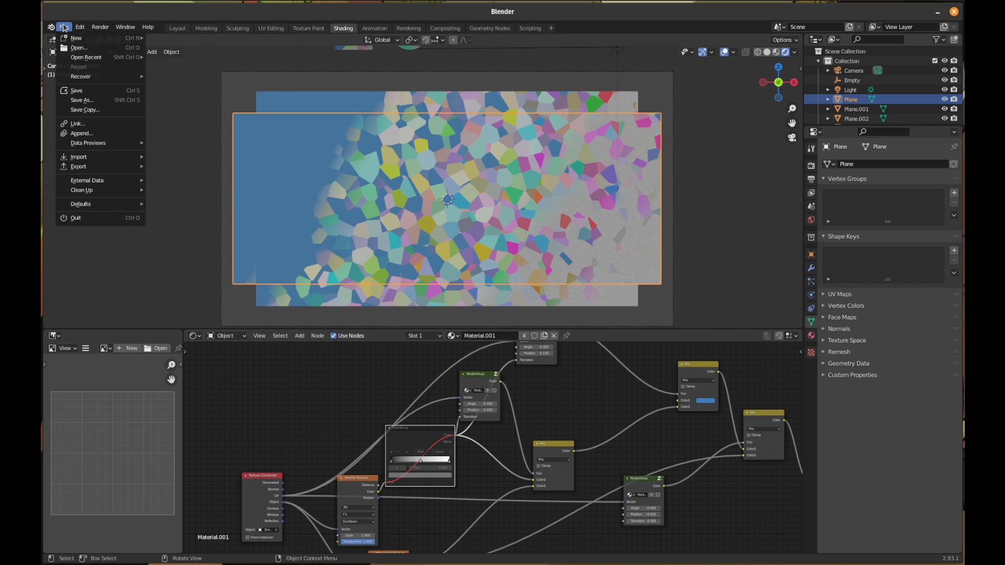
pyautogui.click(82, 100)
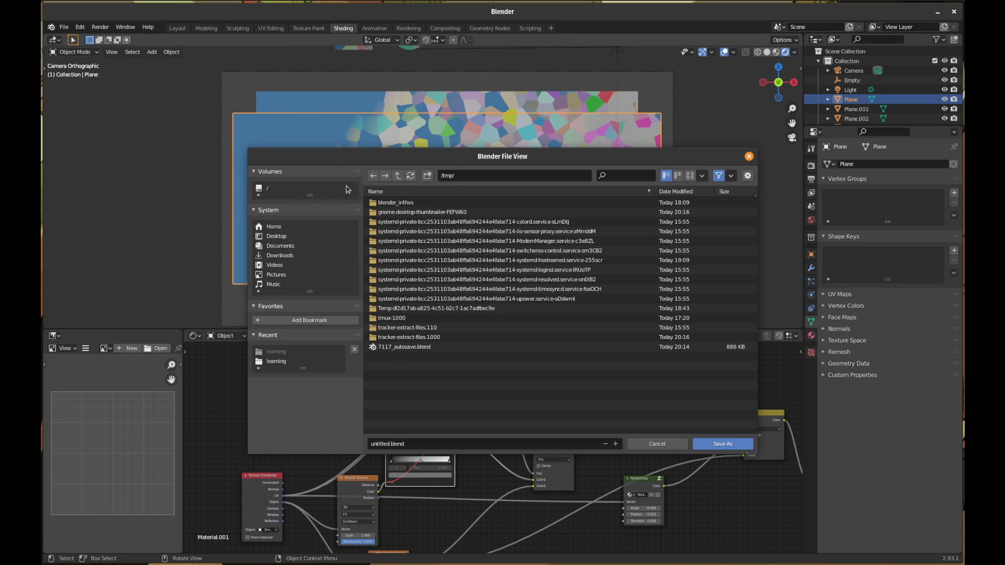
pyautogui.click(282, 228)
pyautogui.doubleClick(404, 271)
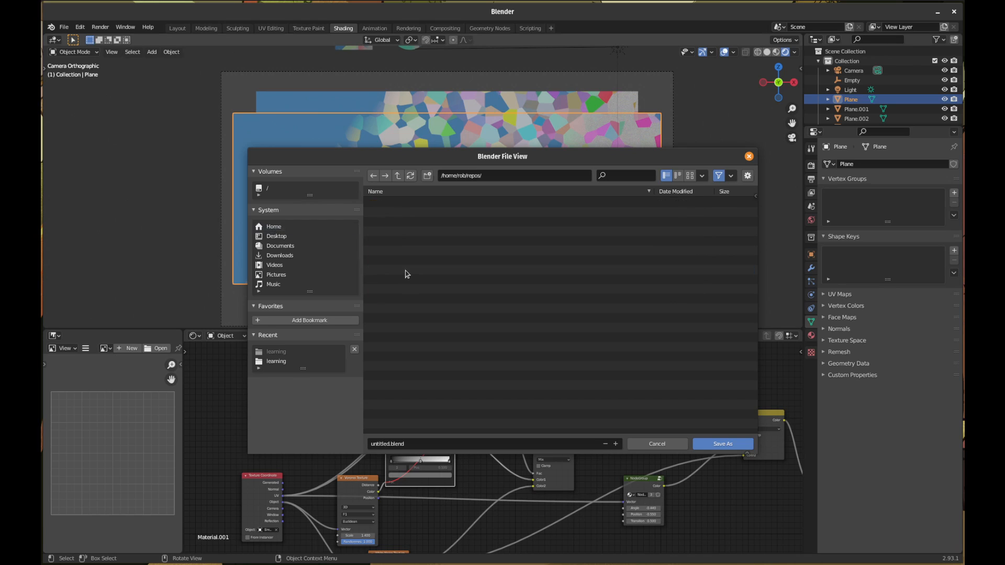
pyautogui.doubleClick(404, 232)
pyautogui.click(437, 443)
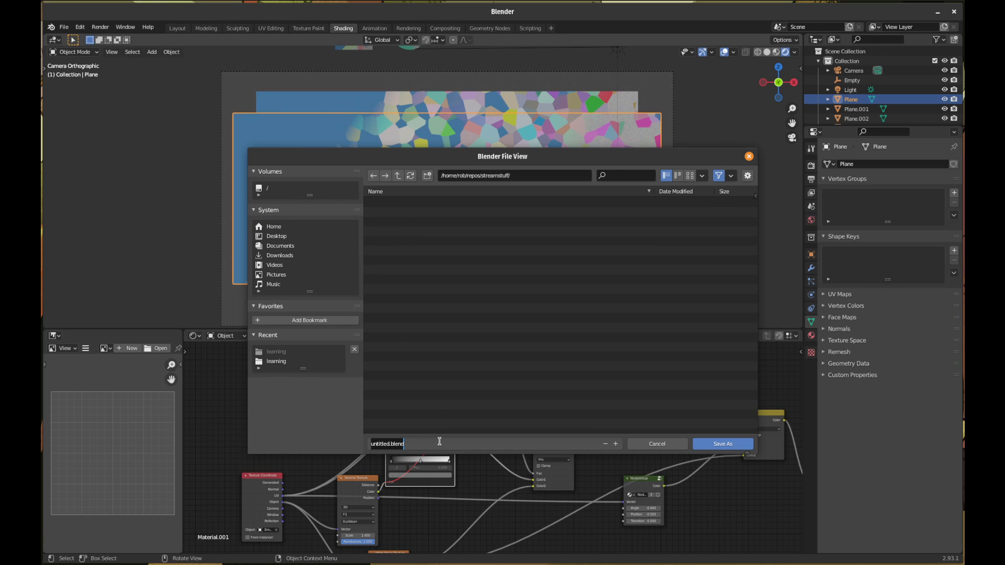
pyautogui.write('banners01')
pyautogui.press('Return')
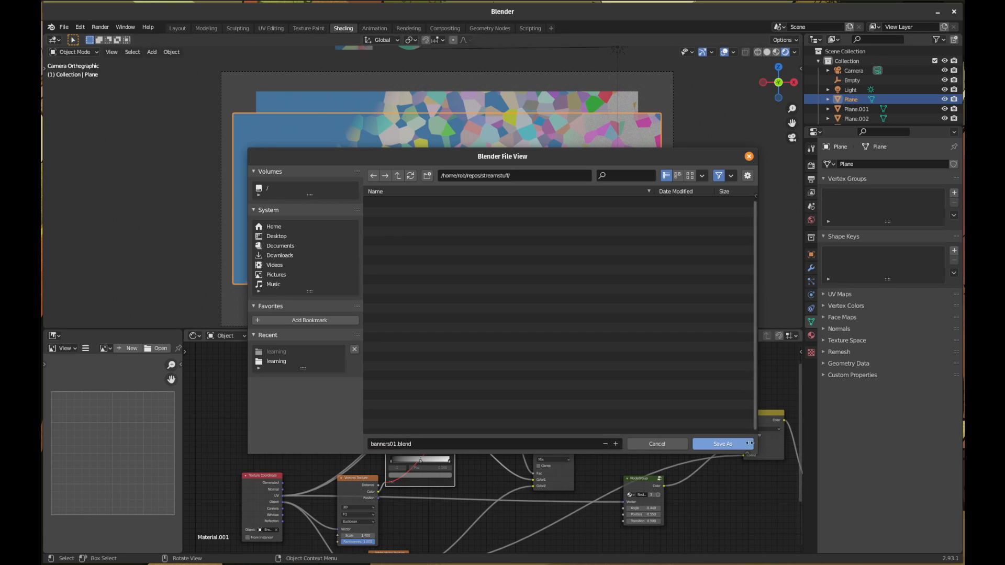
pyautogui.click(723, 444)
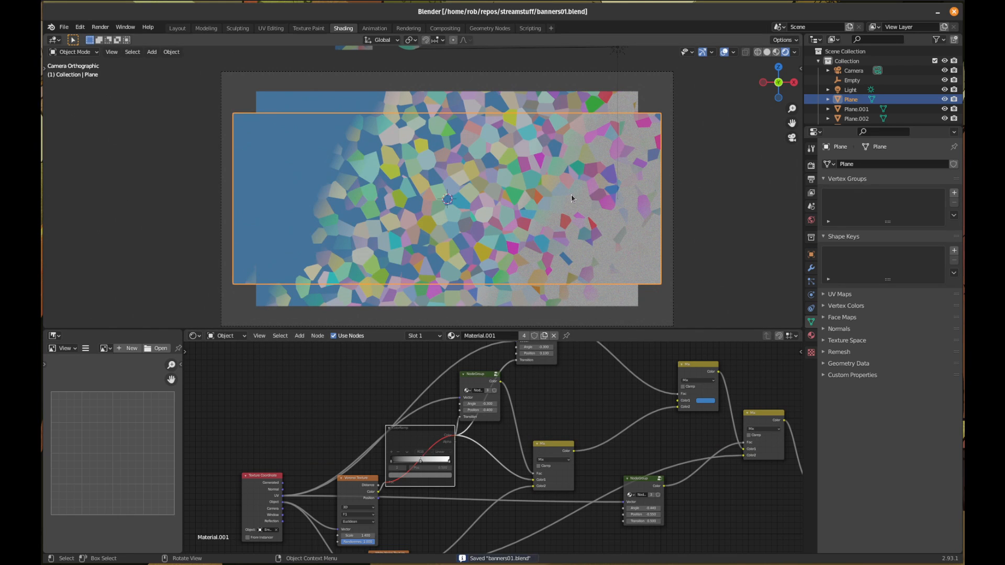
# - Examine the small square and circular planes above the banners, selecting each in turn, and return to the banner preview
pyautogui.scroll(1, 433, 222)
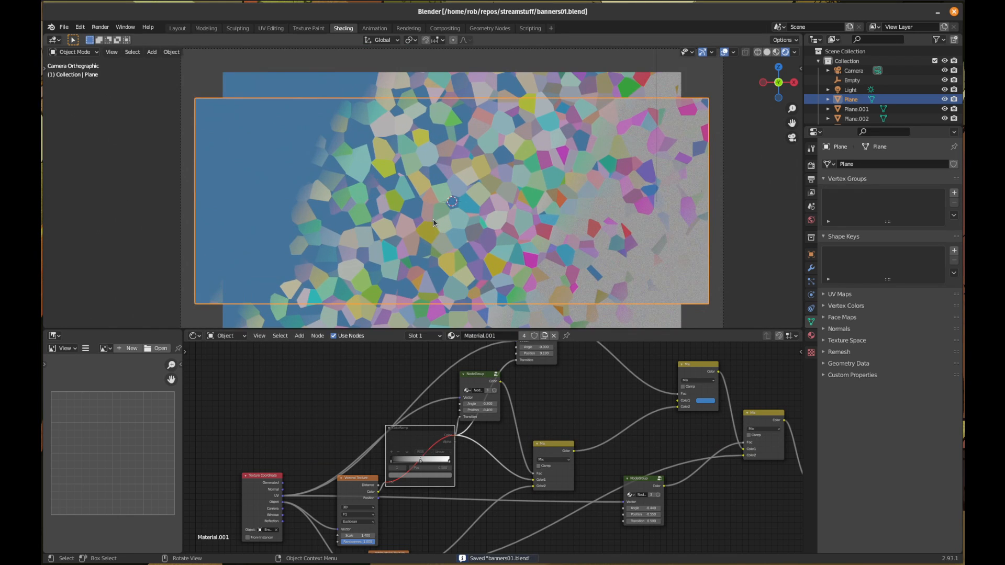
pyautogui.keyDown('shift'); pyautogui.moveTo(443, 174); pyautogui.dragTo(435, 303, button='middle'); pyautogui.keyUp('shift')
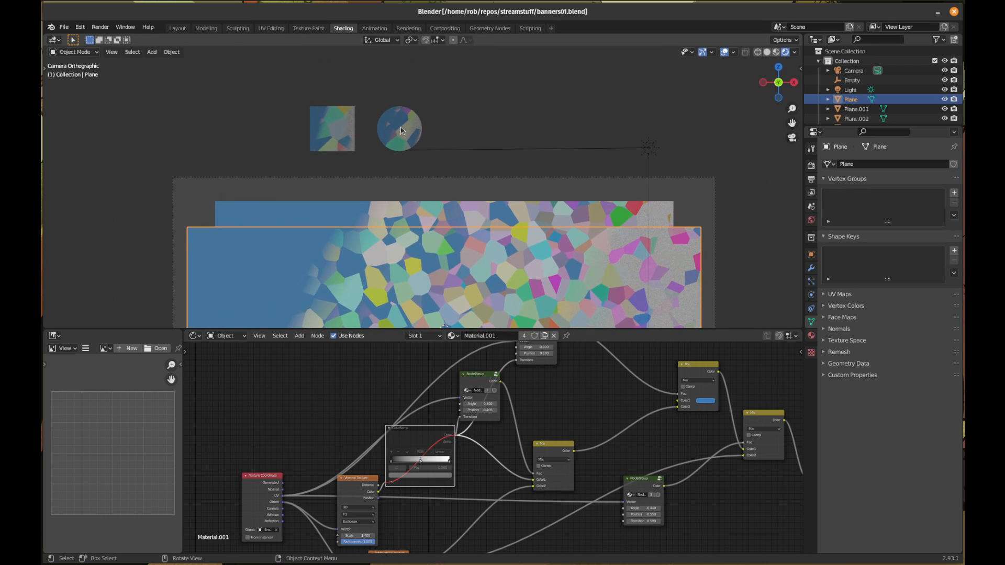
pyautogui.click(401, 128)
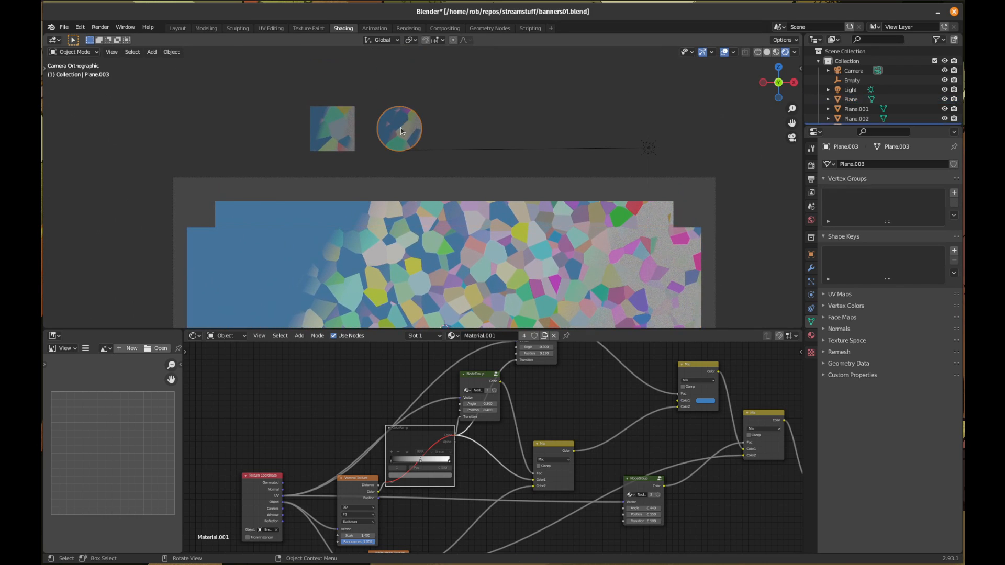
pyautogui.click(346, 136)
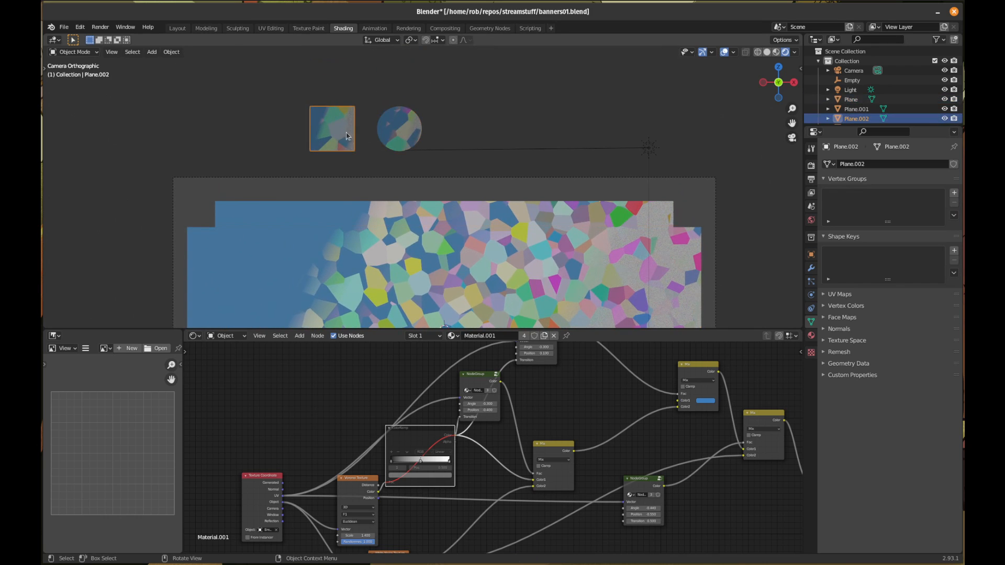
pyautogui.click(399, 137)
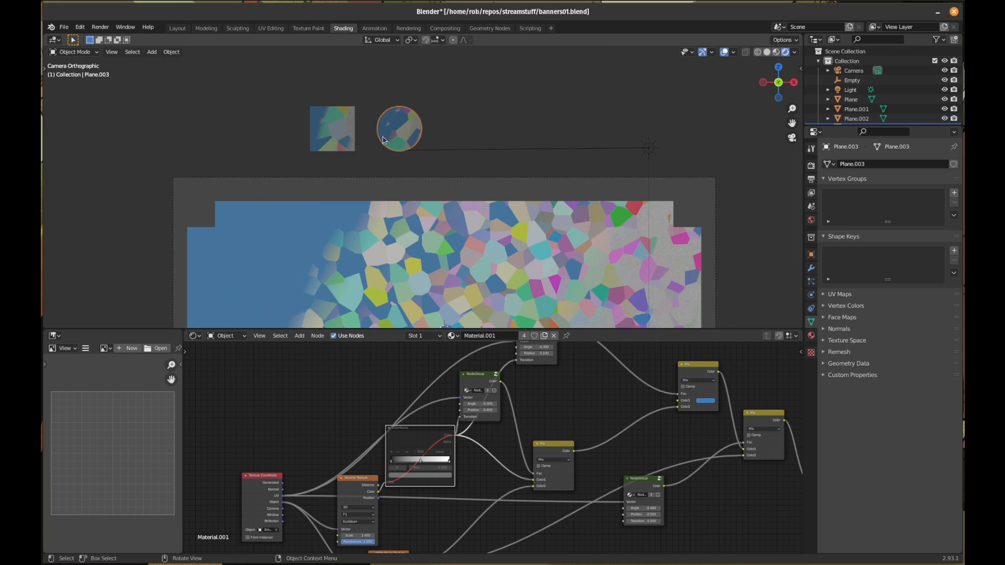
pyautogui.click(341, 137)
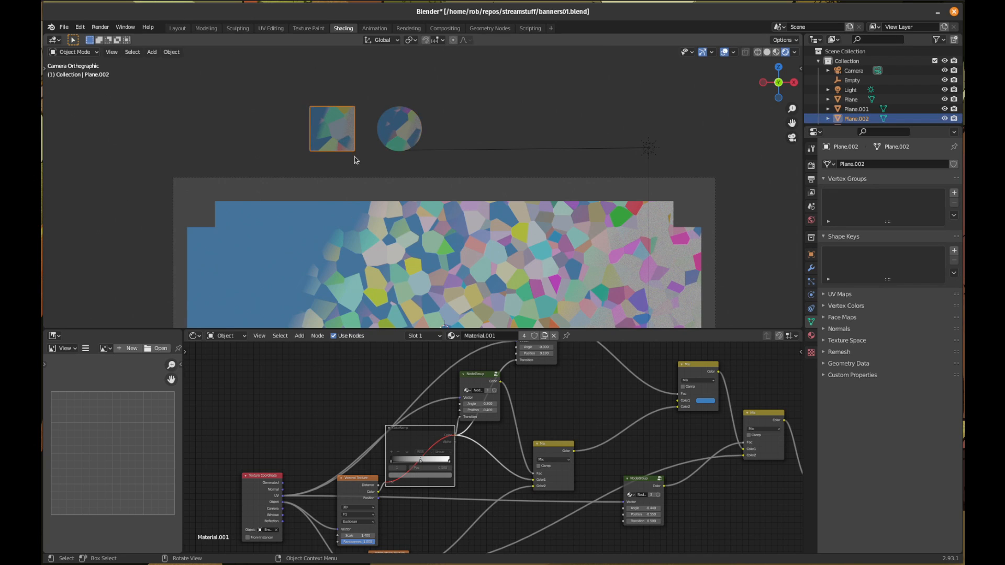
pyautogui.keyDown('shift'); pyautogui.moveTo(468, 292); pyautogui.dragTo(476, 150, button='middle'); pyautogui.keyUp('shift')
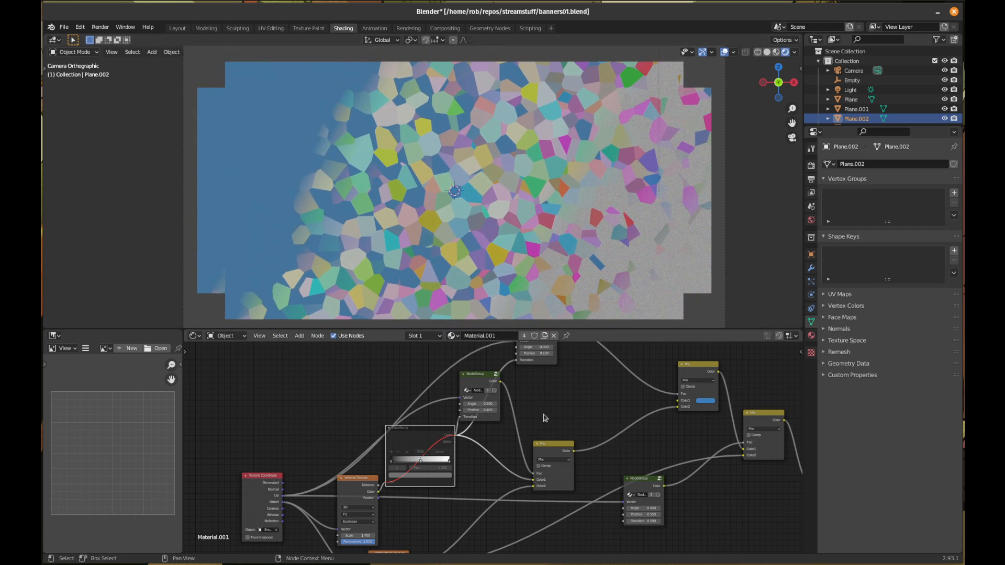
# - Add a Magic Texture node below the White Noise Texture and feed its Vector from the Texture Coordinate's Object output
pyautogui.scroll(-1, 546, 418)
pyautogui.scroll(-2, 546, 419)
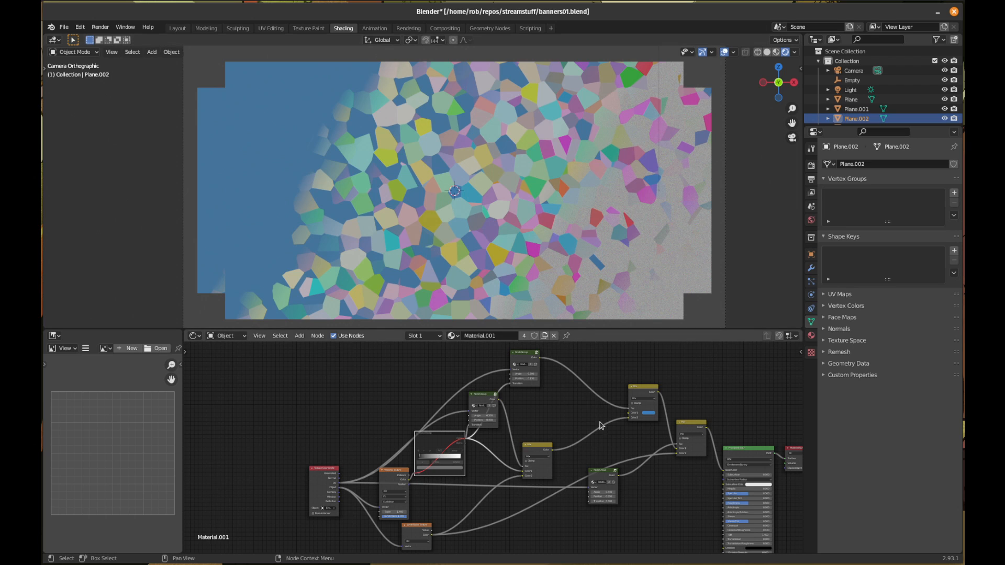
pyautogui.moveTo(578, 430); pyautogui.dragTo(533, 408, button='middle')
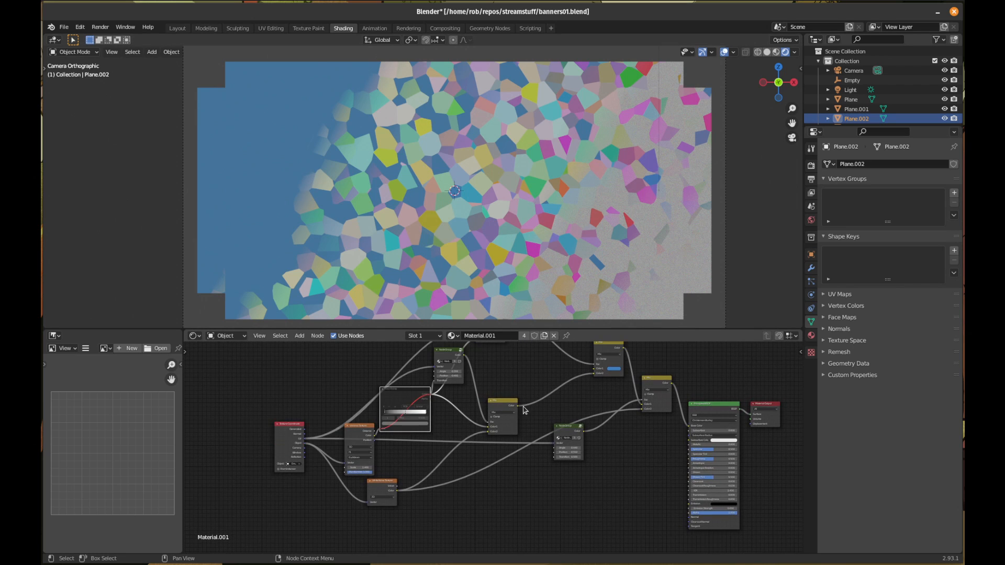
pyautogui.scroll(1, 525, 424)
pyautogui.click(299, 335)
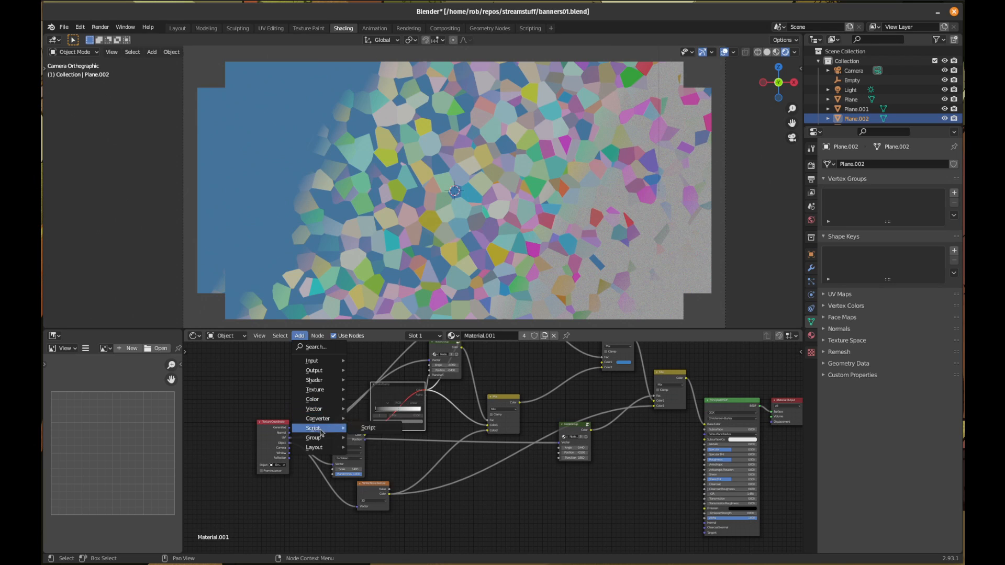
pyautogui.moveTo(320, 413)
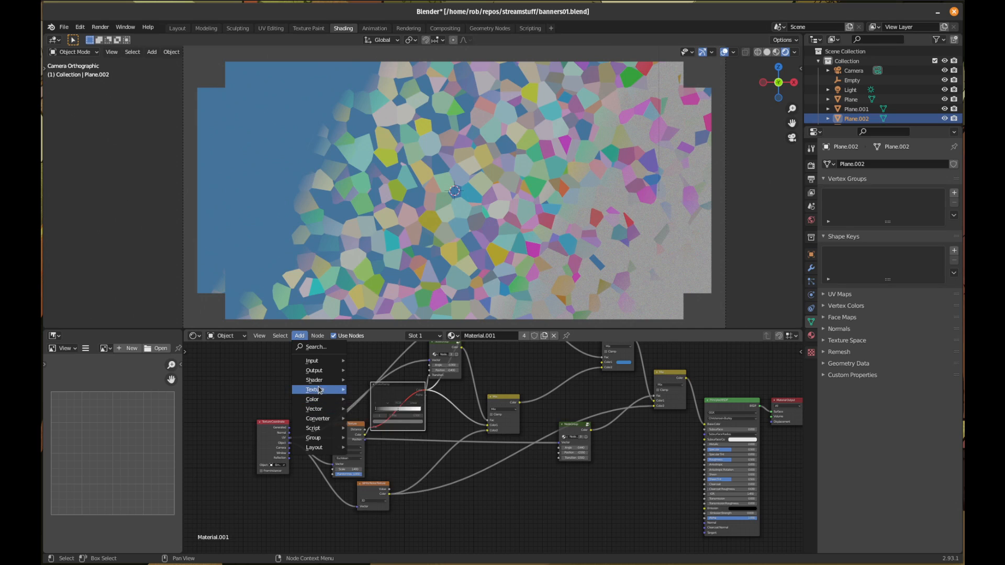
pyautogui.moveTo(319, 391)
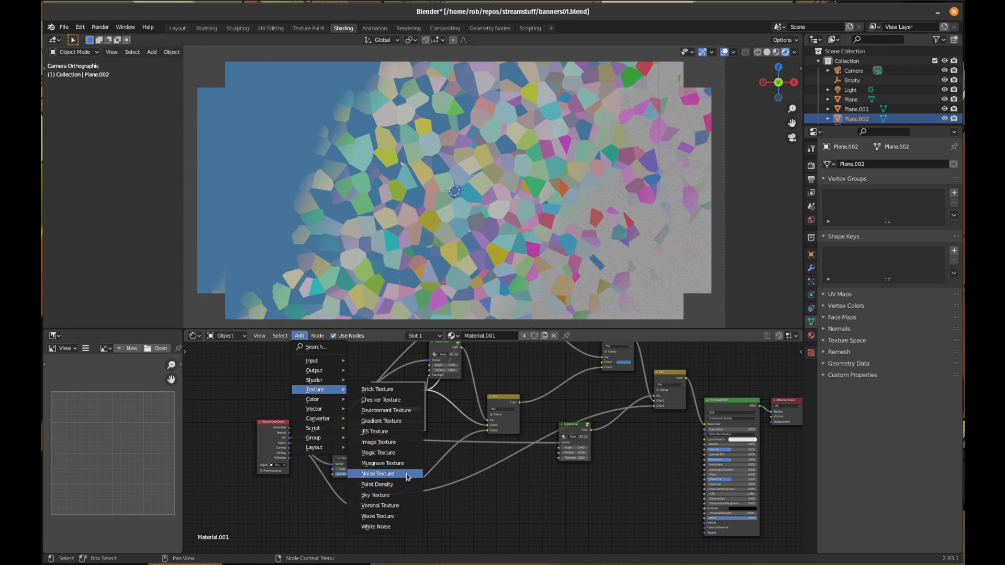
pyautogui.click(387, 452)
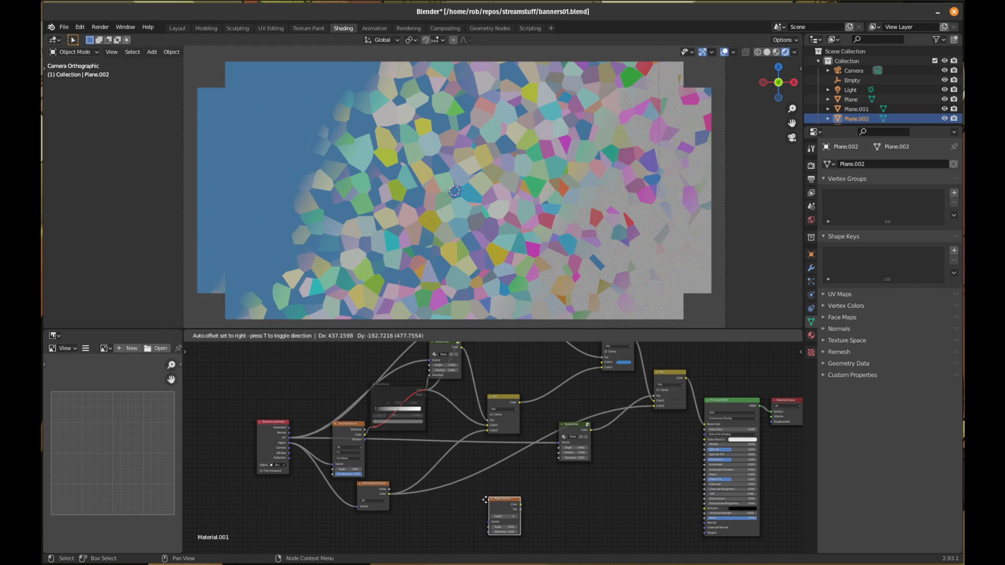
pyautogui.click(404, 505)
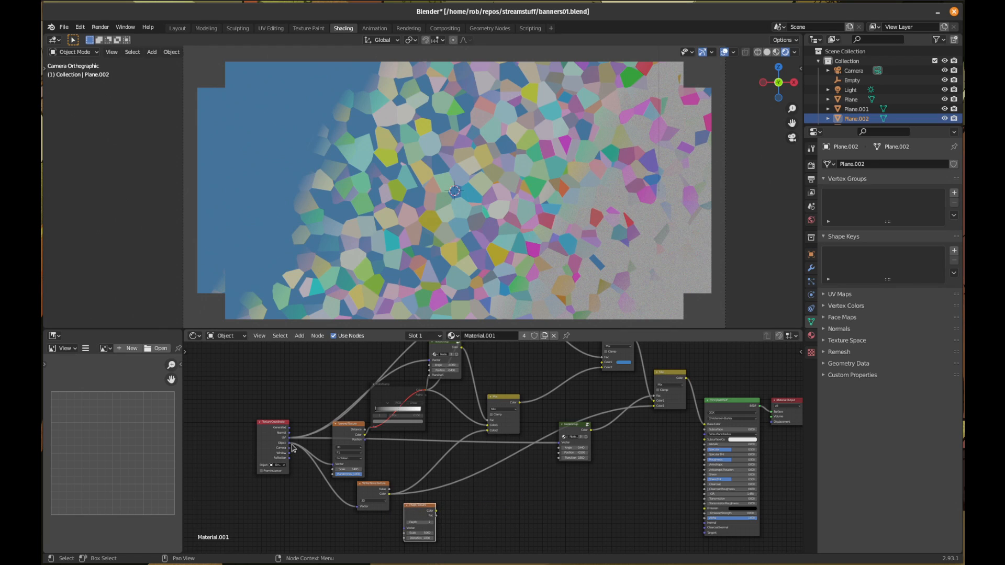
pyautogui.moveTo(290, 443); pyautogui.dragTo(404, 528)
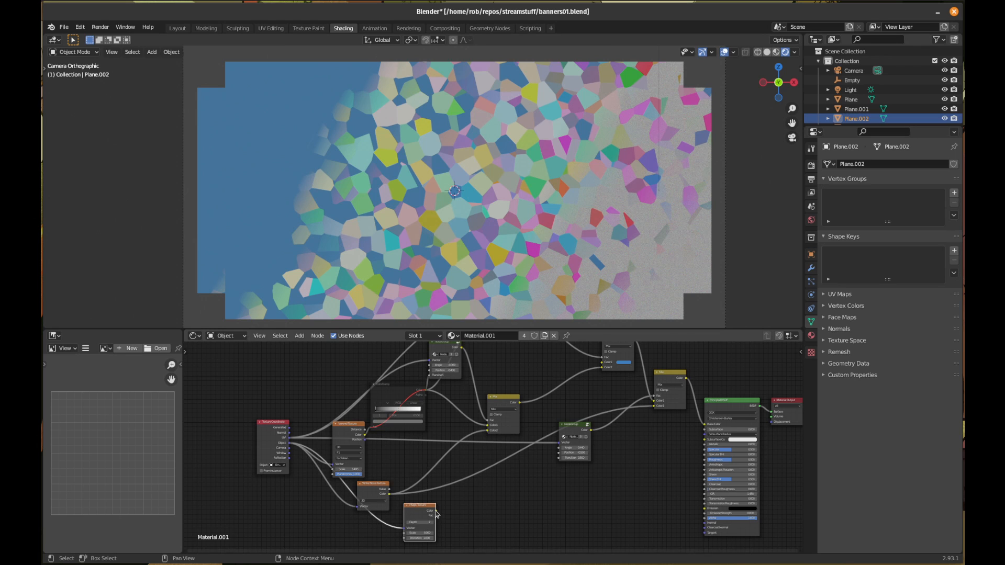
# - Shift the muted ColorRamp node slightly left and down, closer to the Voronoi Texture node
pyautogui.moveTo(393, 459); pyautogui.dragTo(359, 491, button='middle')
pyautogui.click(318, 460)
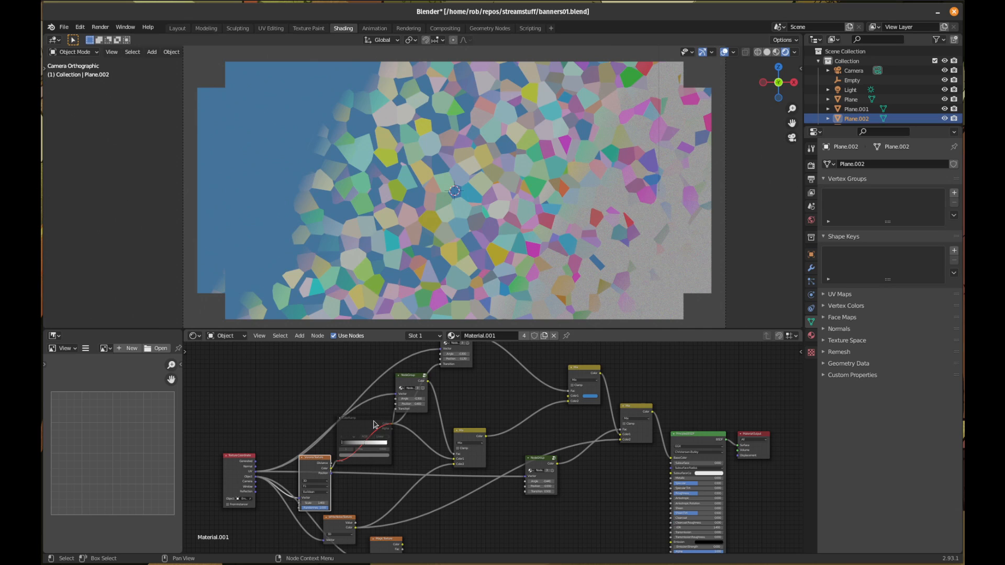
pyautogui.moveTo(375, 422); pyautogui.dragTo(367, 425)
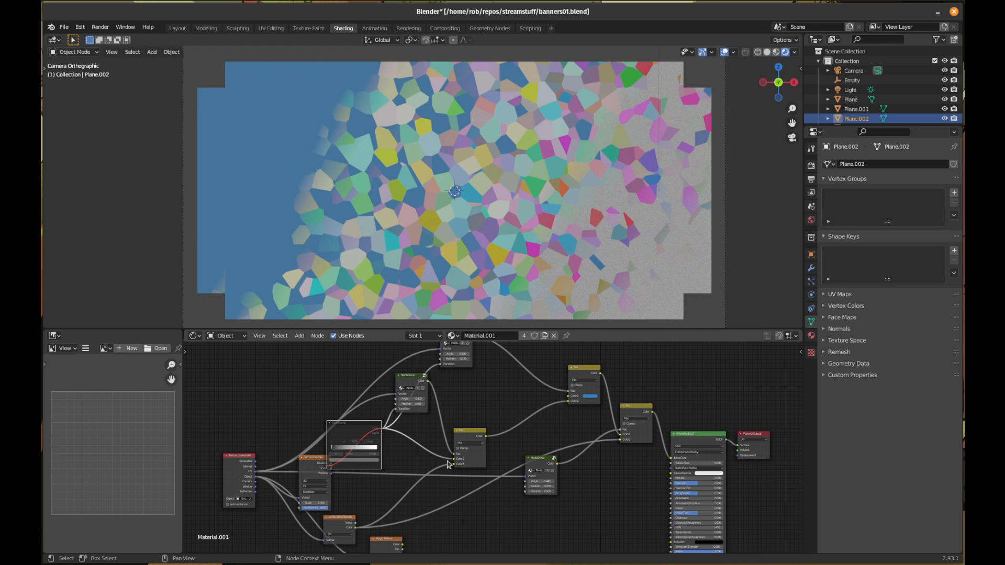
# - Connect the Magic Texture's Color to Color1 of the Mix node fed by White Noise, and inspect the pattern up close
pyautogui.scroll(1, 476, 474)
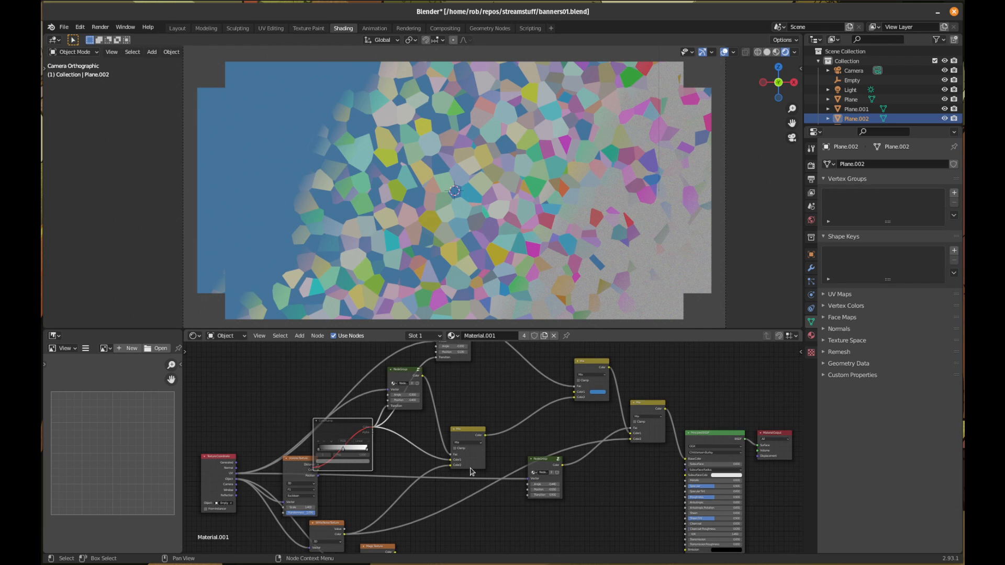
pyautogui.moveTo(479, 522); pyautogui.dragTo(481, 462, button='middle')
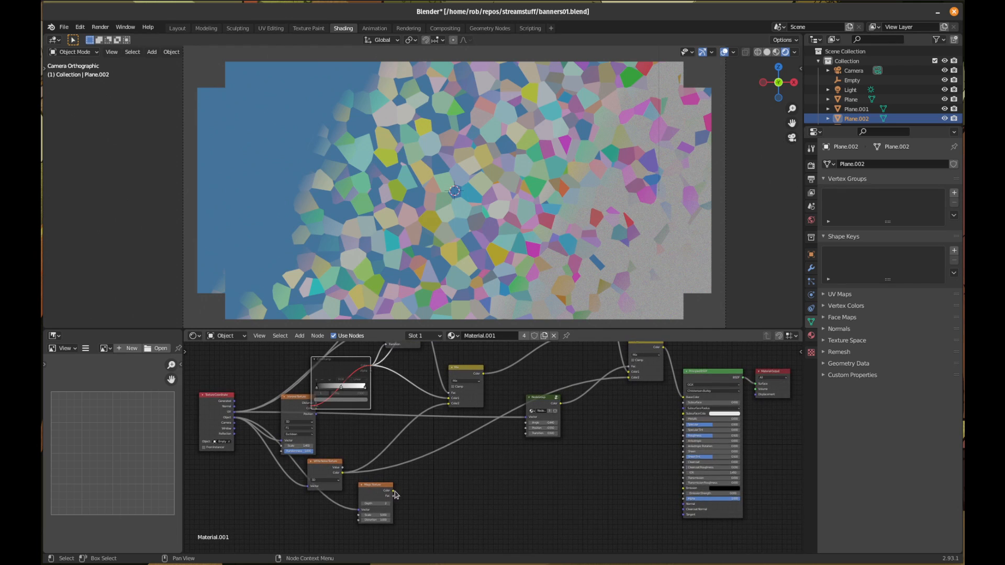
pyautogui.moveTo(393, 492); pyautogui.dragTo(450, 404)
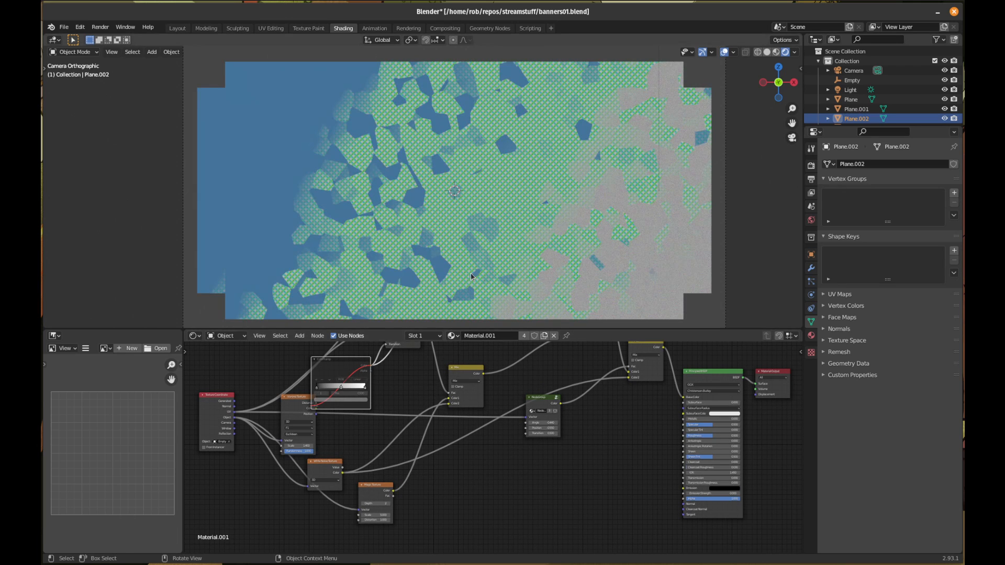
pyautogui.scroll(9, 513, 196)
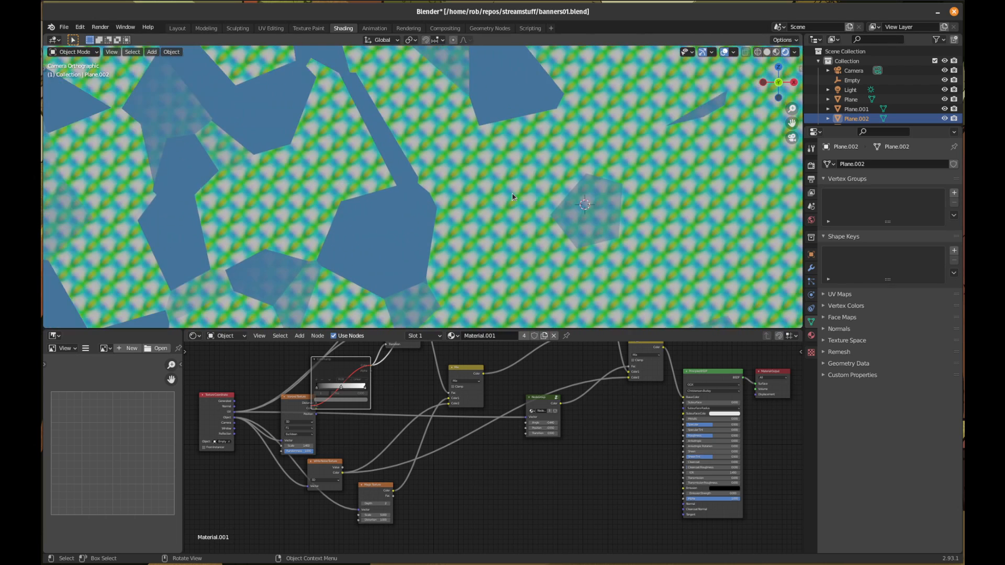
pyautogui.scroll(-6, 512, 198)
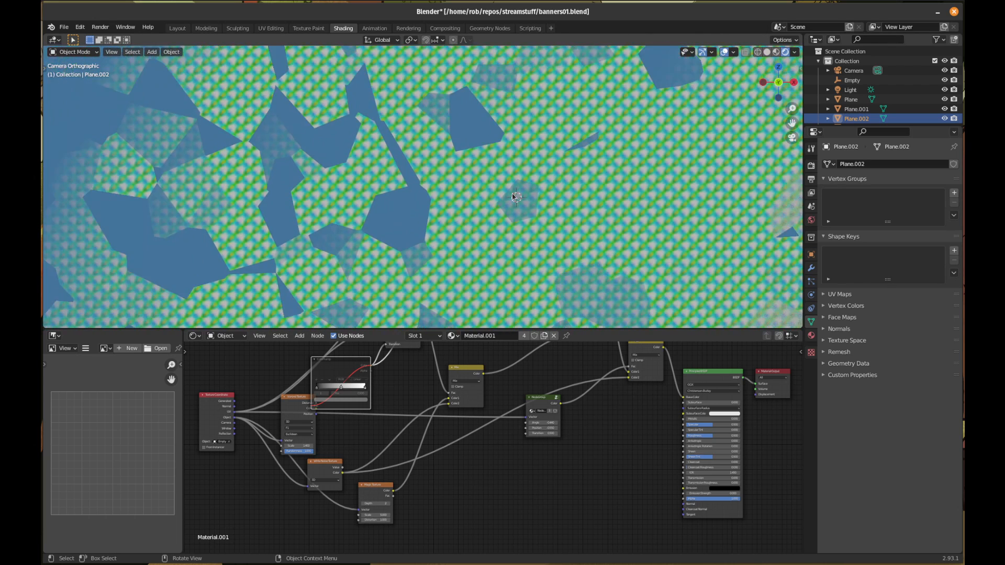
pyautogui.scroll(2, 366, 517)
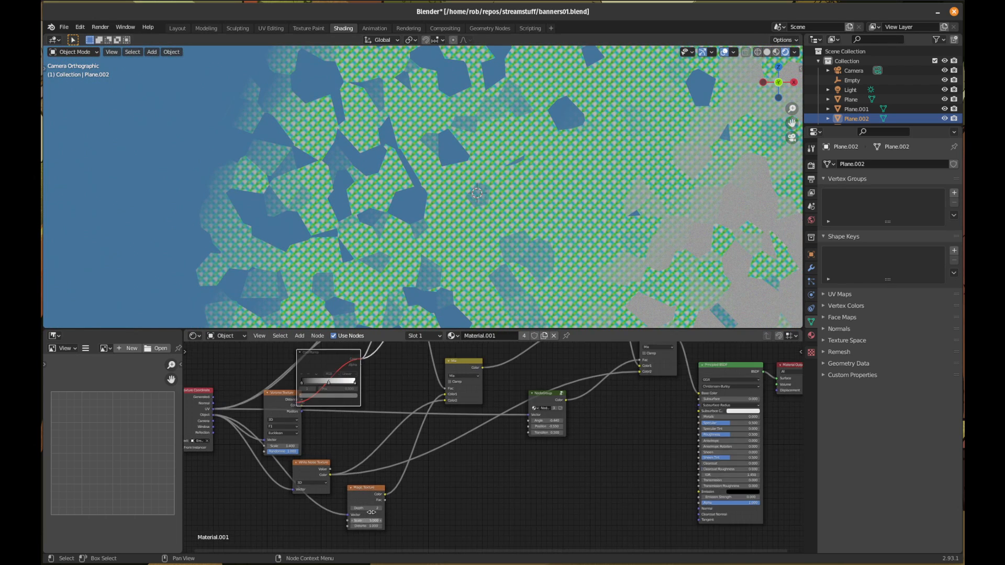
# - Set the Magic Texture's Scale to 0.600 and Distortion to 9.700
pyautogui.moveTo(416, 495); pyautogui.dragTo(477, 415, button='middle')
pyautogui.scroll(2, 374, 459)
pyautogui.moveTo(346, 471); pyautogui.dragTo(438, 479)
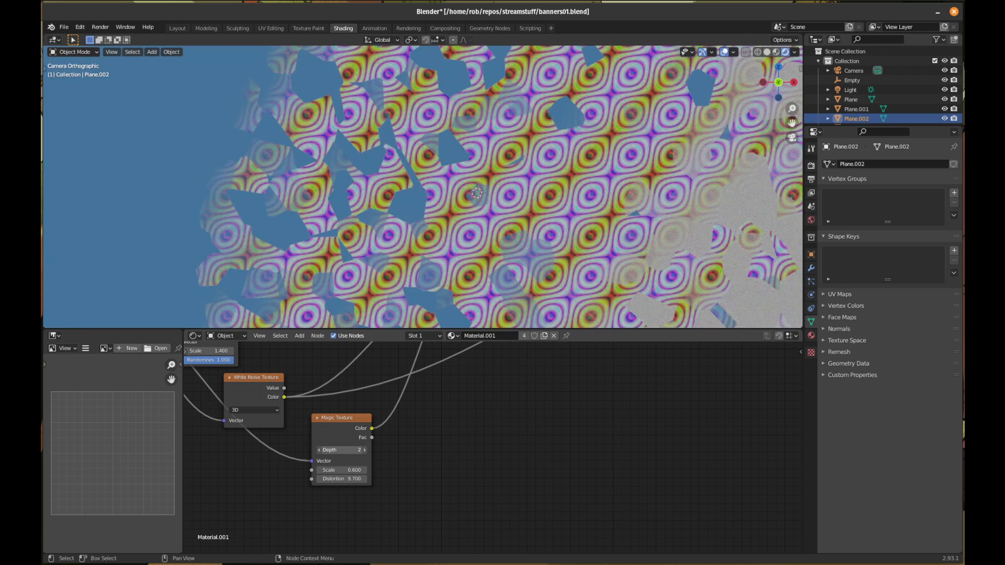
# - Lower the Magic Texture's Depth, and delete the node
pyautogui.click(319, 450)
pyautogui.click(347, 419)
pyautogui.press('x')
pyautogui.click(299, 335)
pyautogui.moveTo(325, 393)
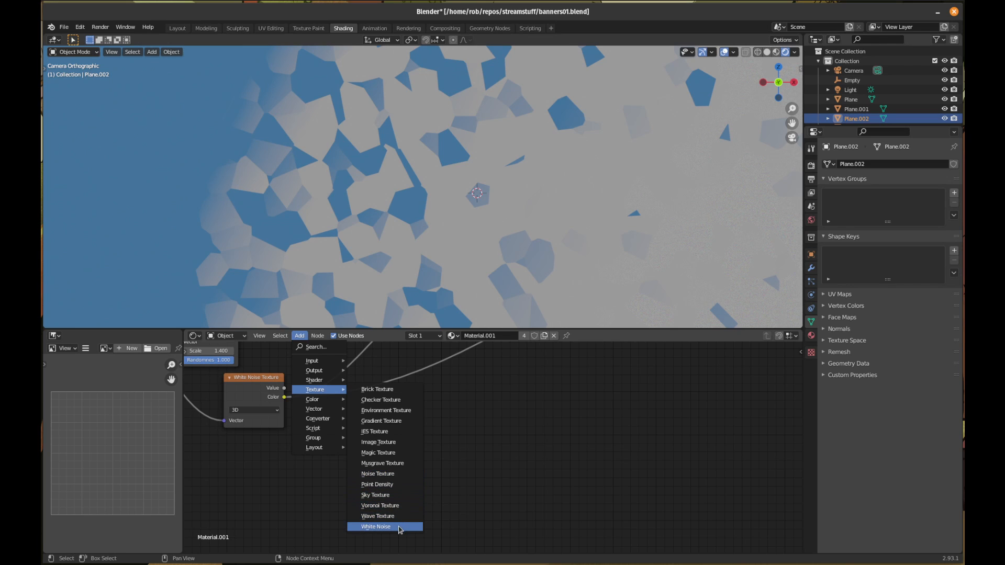
pyautogui.click(387, 495)
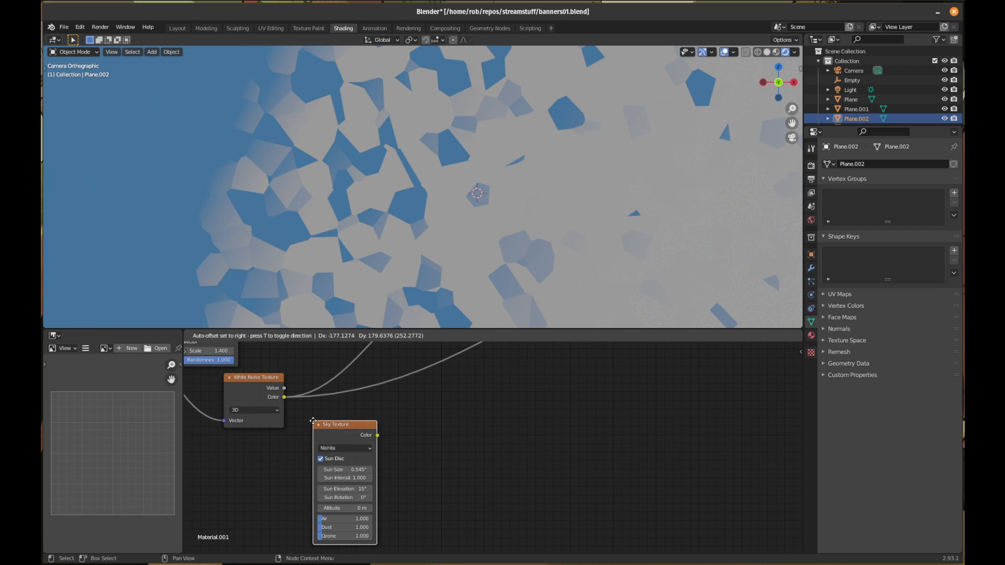
pyautogui.press('x')
pyautogui.press('Escape')
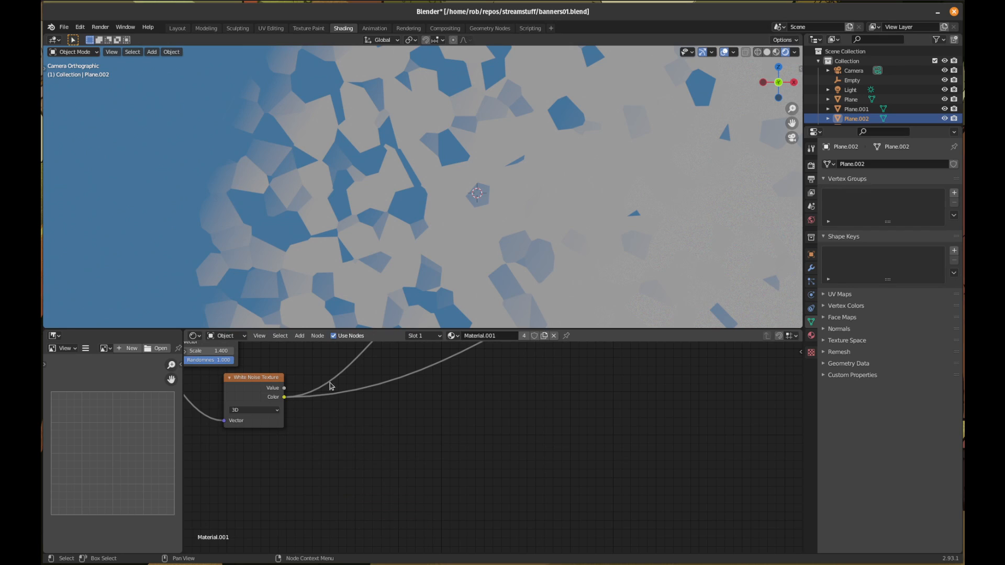
# - Add a Noise Texture node below the White Noise Texture and feed its Vector from the Texture Coordinate's Object output
pyautogui.click(299, 335)
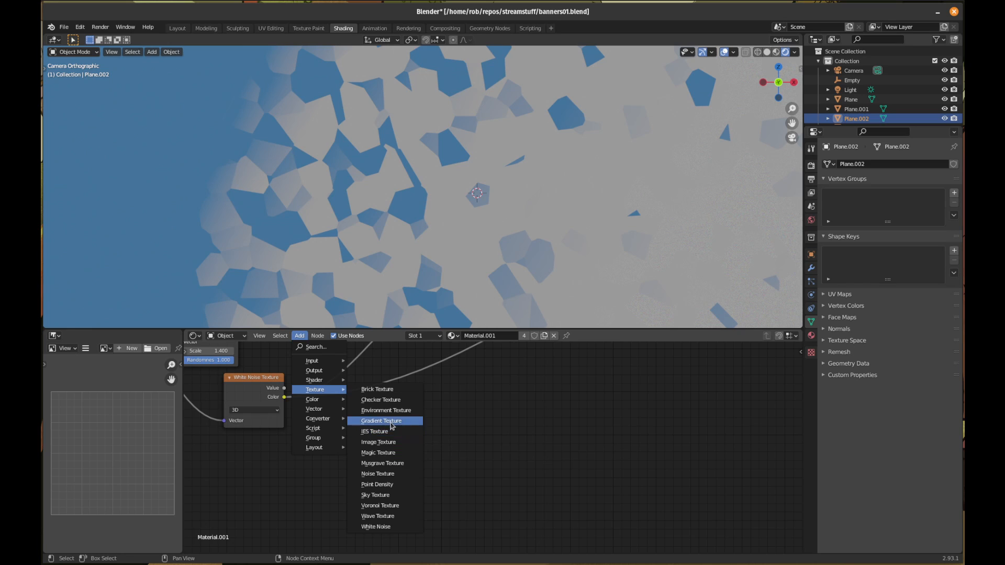
pyautogui.click(397, 478)
pyautogui.click(339, 444)
pyautogui.scroll(-4, 386, 457)
pyautogui.scroll(-2, 386, 459)
pyautogui.moveTo(264, 363); pyautogui.dragTo(404, 472)
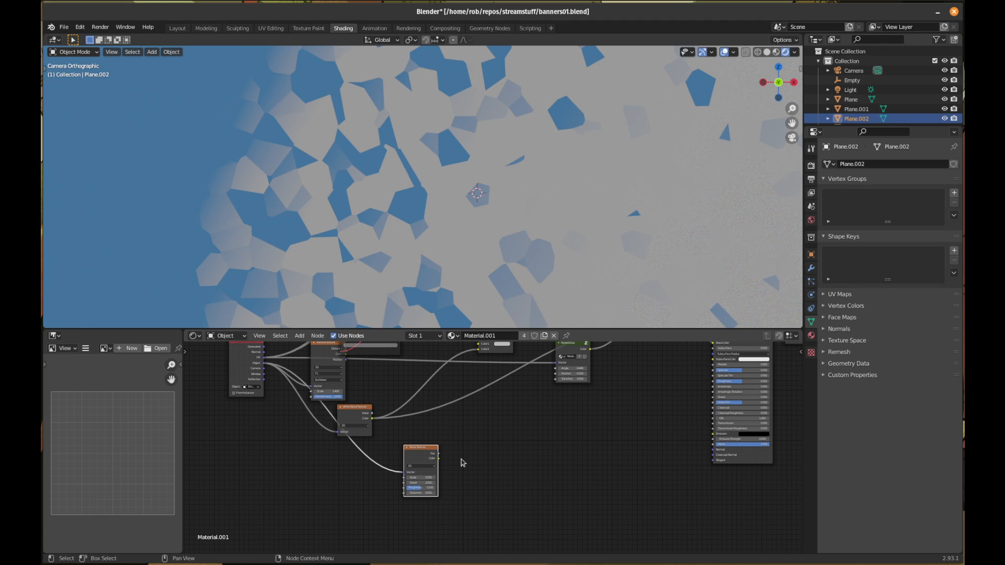
# - Connect the Noise Texture's Color output to Color1 of the Mix node fed by White Noise, and shift the Noise Texture node slightly upward
pyautogui.moveTo(448, 479); pyautogui.dragTo(409, 537, button='middle')
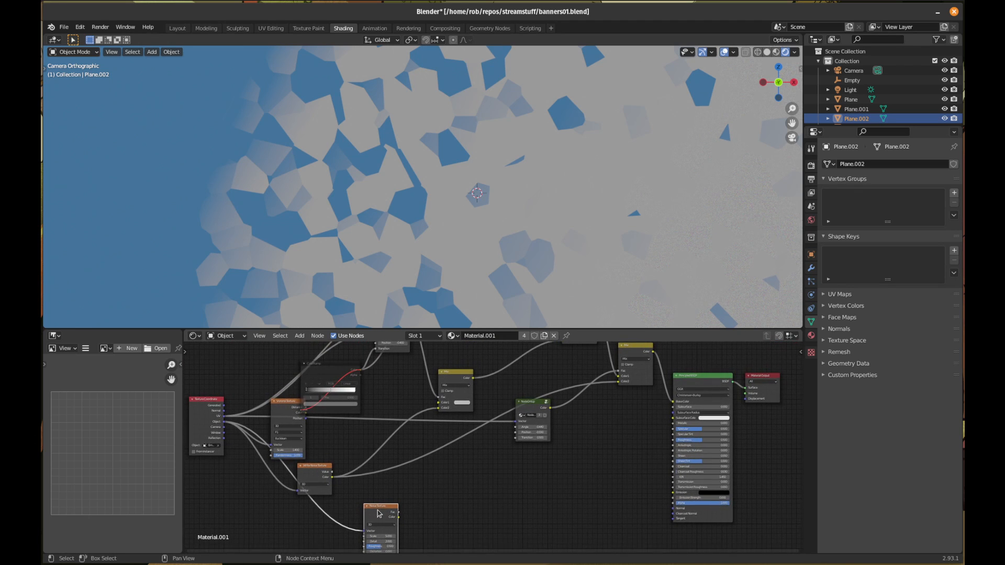
pyautogui.moveTo(400, 520); pyautogui.dragTo(441, 408)
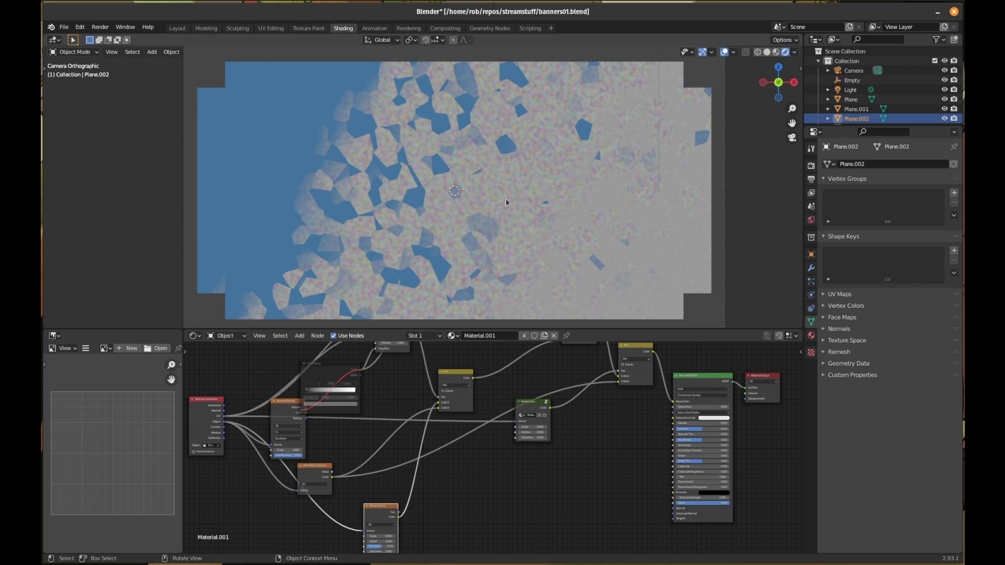
pyautogui.moveTo(396, 511); pyautogui.dragTo(397, 499)
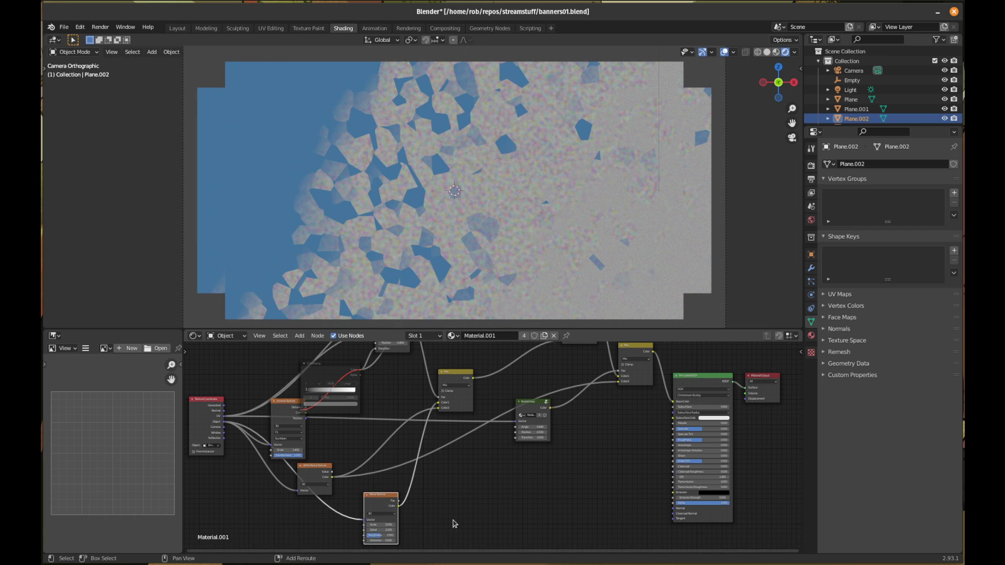
# - Set the Noise Texture's Scale to 0.700, Detail to 0.100, Roughness to 0.783 and Distortion to 3.800, and check the banner pattern
pyautogui.scroll(5, 454, 524)
pyautogui.scroll(1, 400, 473)
pyautogui.moveTo(362, 480); pyautogui.dragTo(464, 478, button='middle')
pyautogui.scroll(2, 418, 459)
pyautogui.scroll(1, 418, 459)
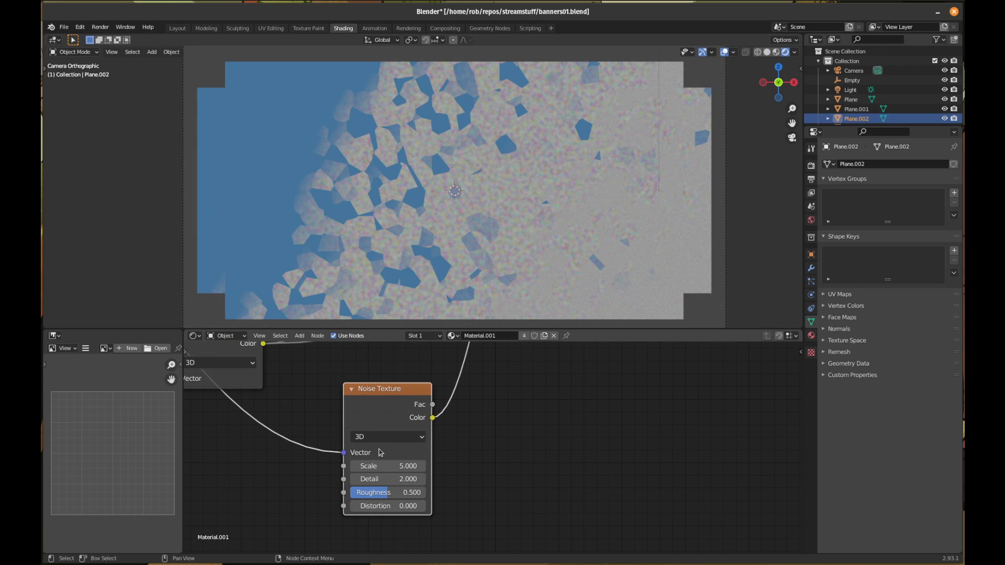
pyautogui.moveTo(388, 461); pyautogui.dragTo(330, 466)
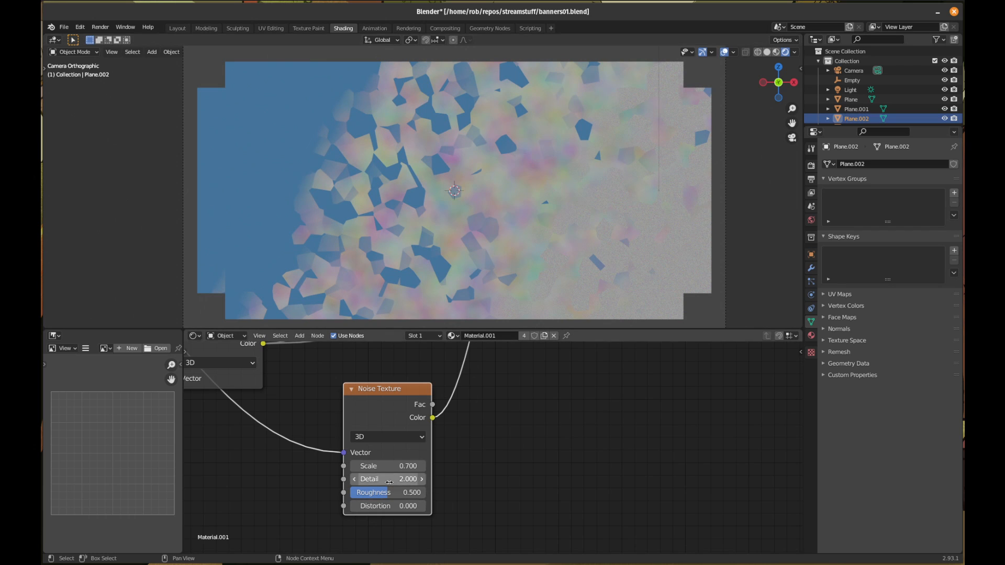
pyautogui.moveTo(389, 483); pyautogui.dragTo(391, 484)
pyautogui.moveTo(388, 480); pyautogui.dragTo(410, 506)
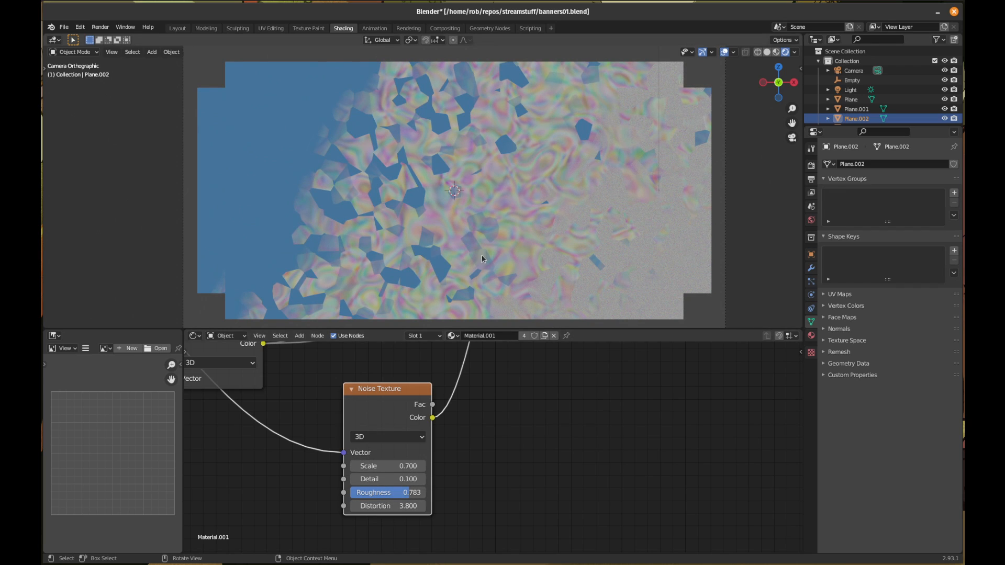
pyautogui.scroll(-2, 527, 237)
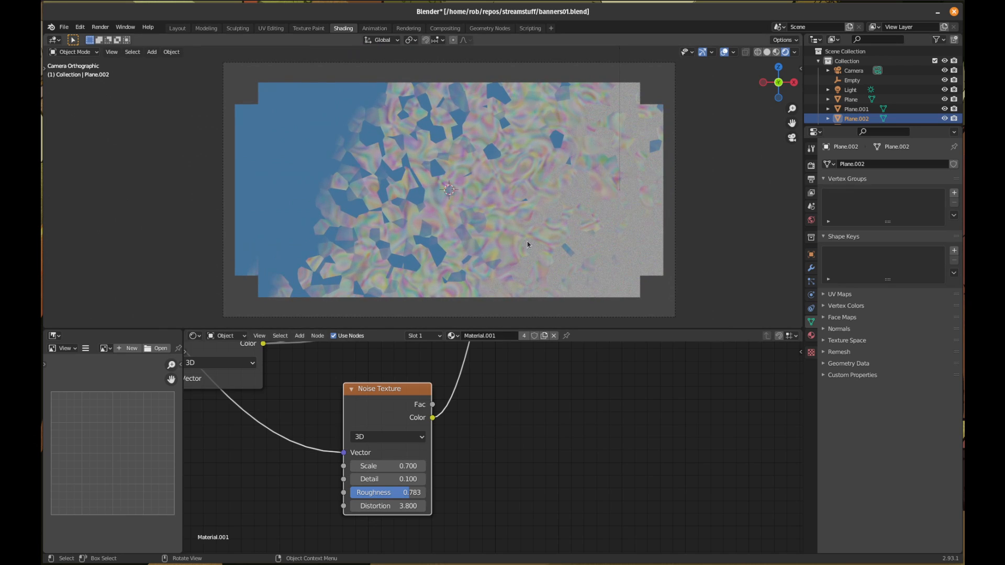
pyautogui.scroll(1, 528, 242)
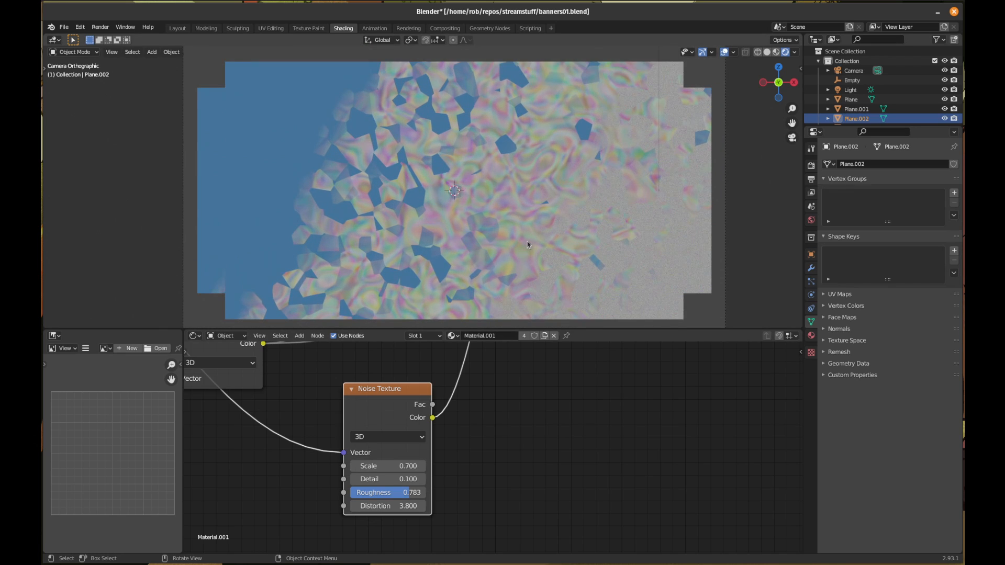
pyautogui.scroll(-1, 527, 244)
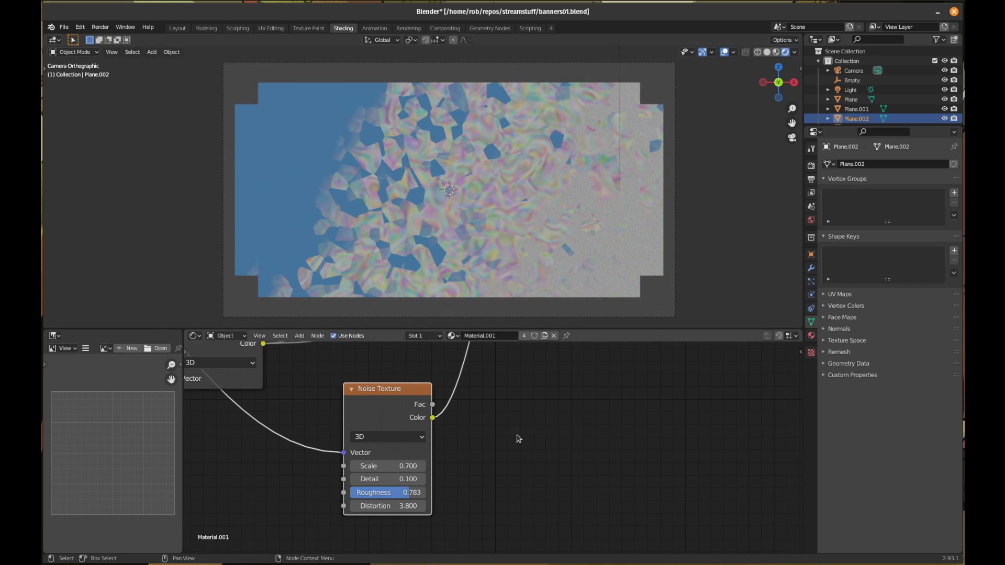
# - Add a ColorRamp node on the link between the Noise Texture's Color output and the Mix node
pyautogui.moveTo(496, 395); pyautogui.dragTo(492, 439, button='middle')
pyautogui.click(301, 336)
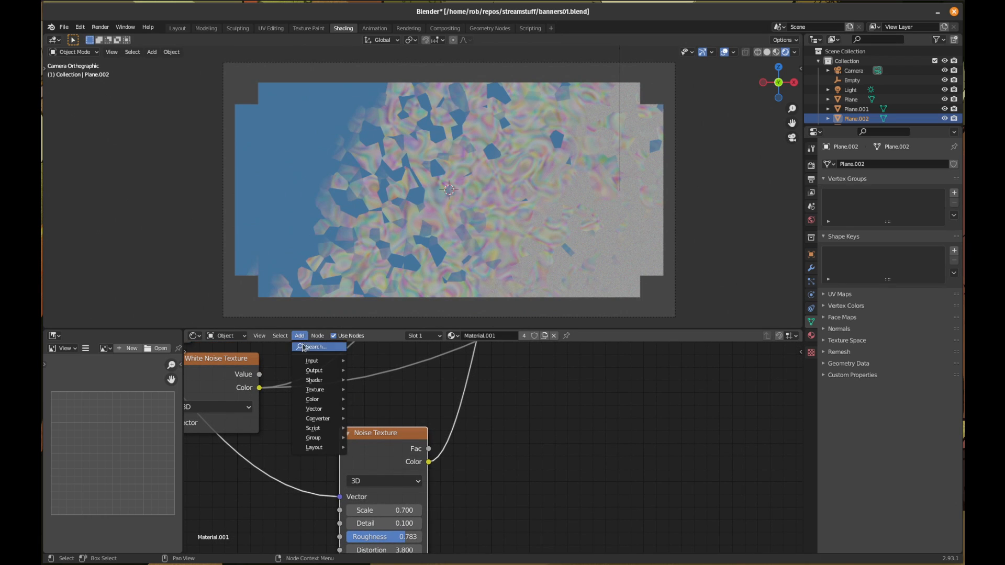
pyautogui.click(315, 348)
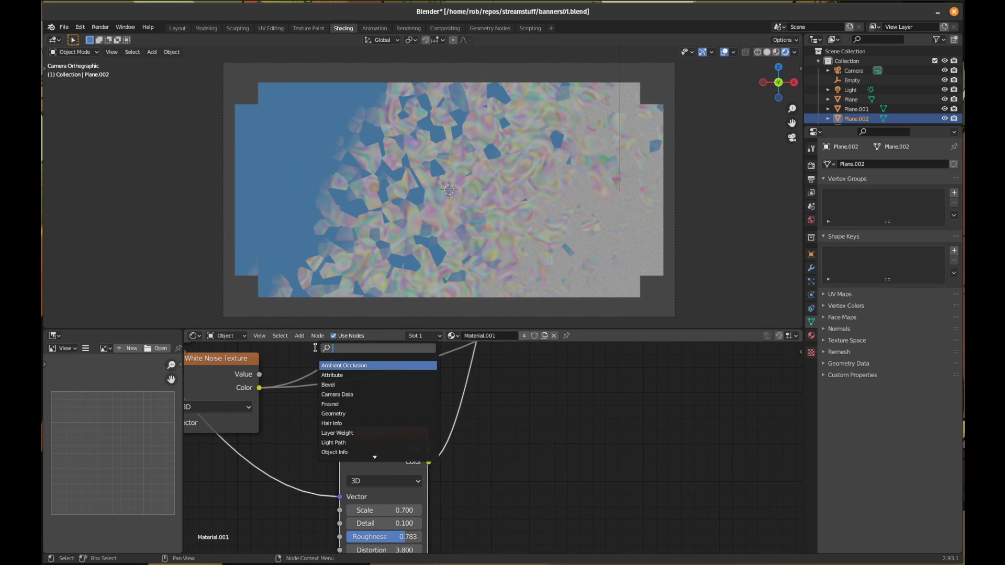
pyautogui.write('color ramp')
pyautogui.press('Return')
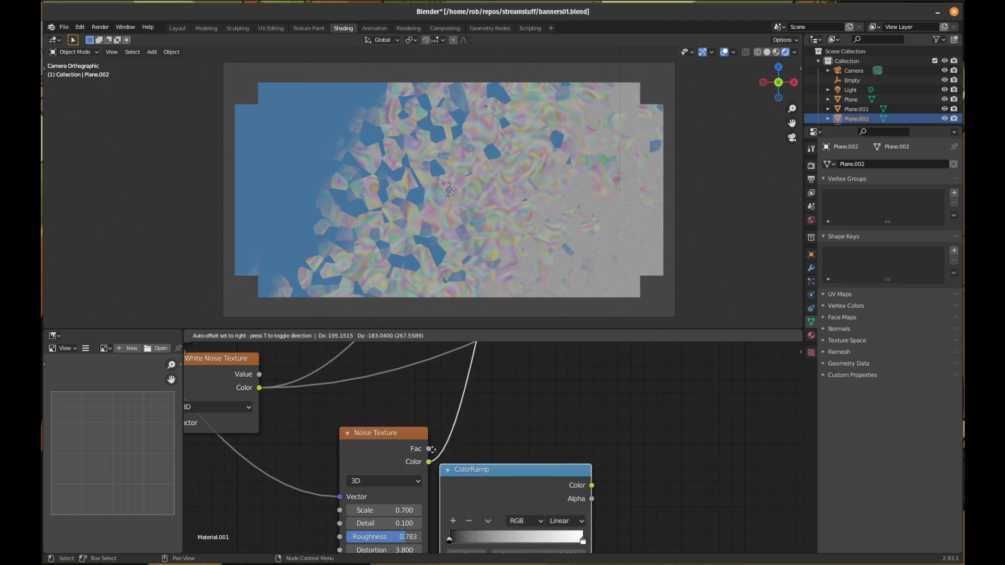
pyautogui.click(452, 403)
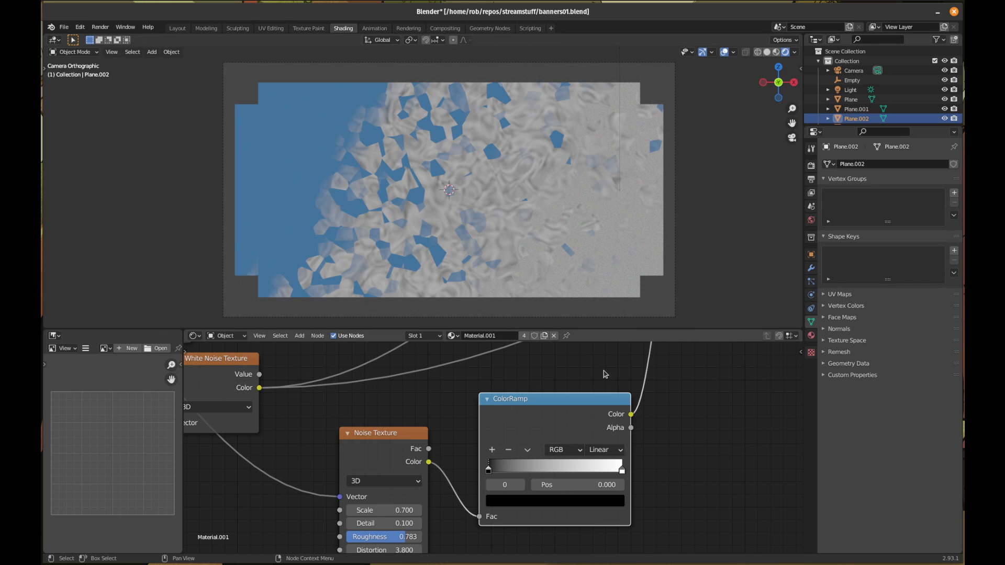
# - Add three color stops to the ColorRamp at positions 0.250, 0.500 and 0.750
pyautogui.scroll(-3, 600, 377)
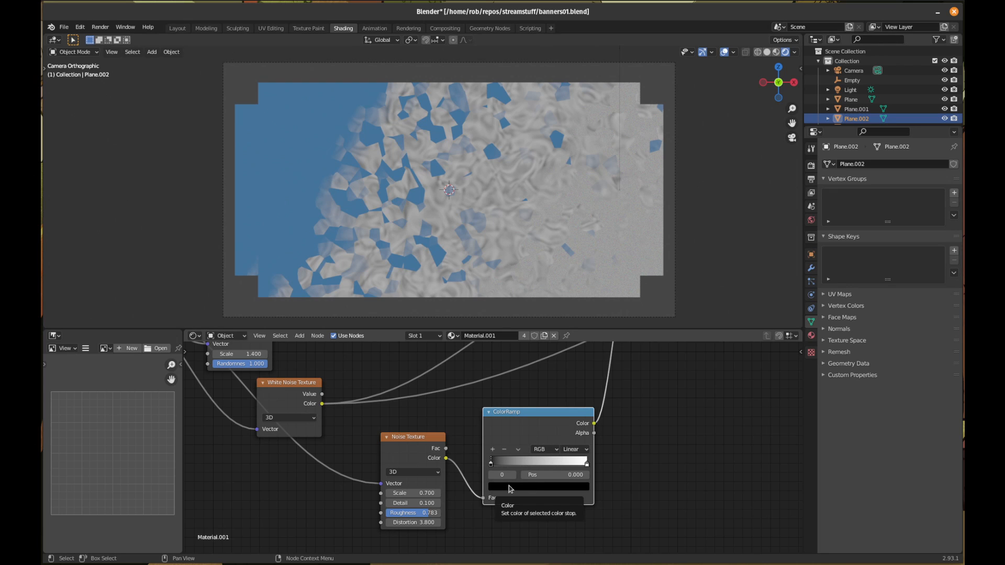
pyautogui.click(493, 450)
pyautogui.click(494, 452)
pyautogui.press('g')
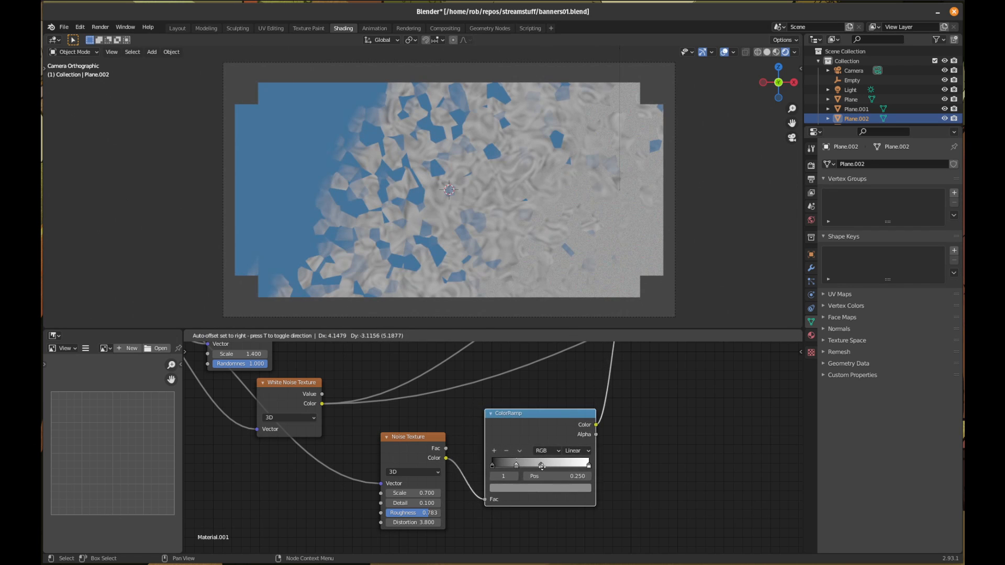
pyautogui.click(543, 466)
pyautogui.click(592, 465)
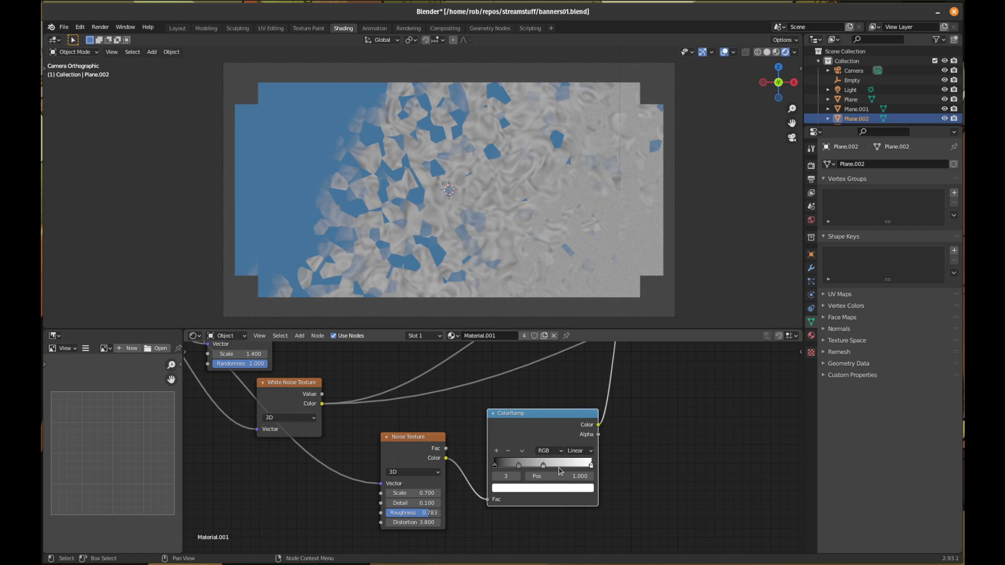
pyautogui.click(496, 451)
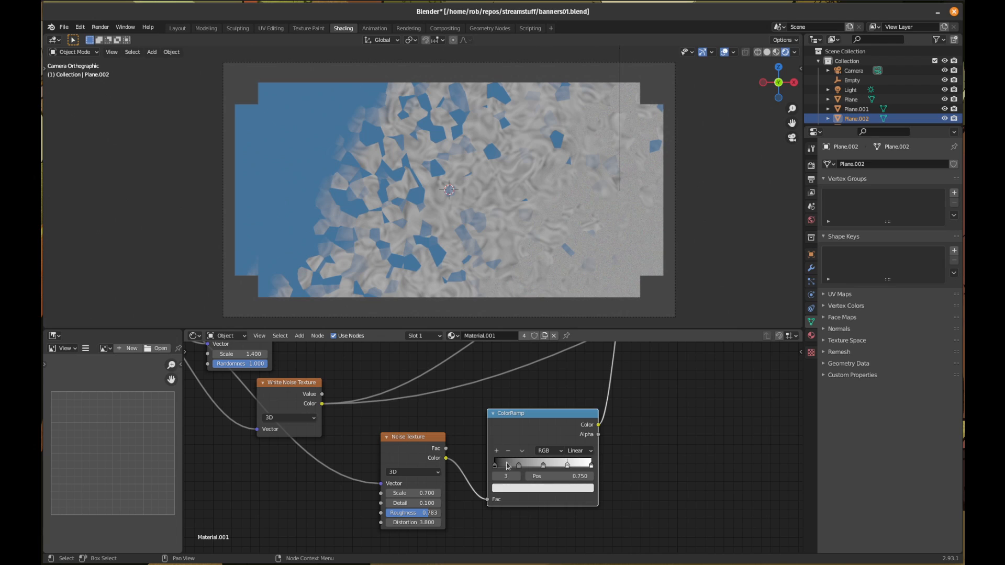
# - Color the ColorRamp's first stop teal with hue 0.541, saturation 1.000 and value 0.476
pyautogui.click(495, 465)
pyautogui.click(519, 489)
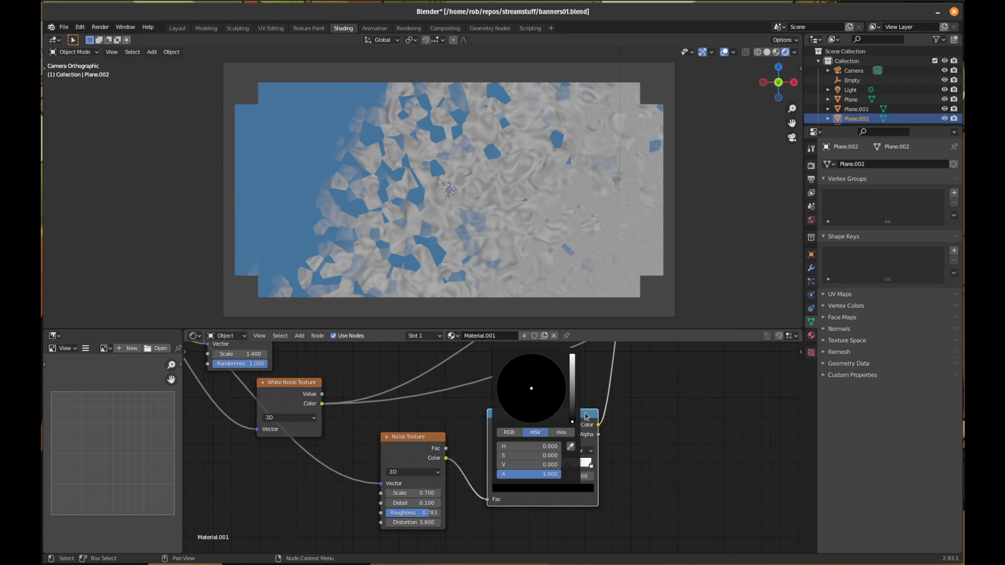
pyautogui.click(572, 375)
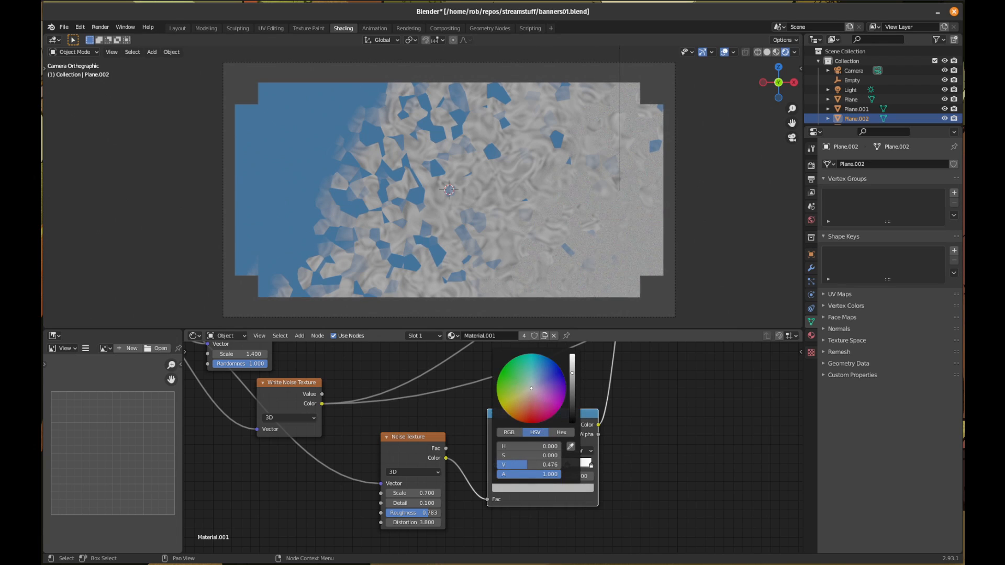
pyautogui.click(539, 367)
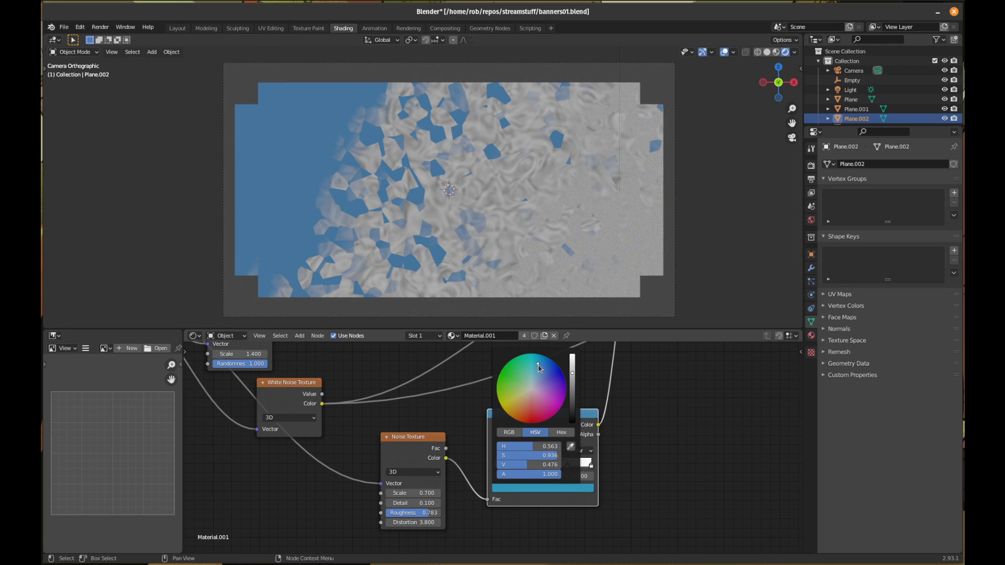
pyautogui.click(524, 489)
pyautogui.moveTo(536, 447); pyautogui.dragTo(570, 446)
pyautogui.moveTo(532, 414)
pyautogui.mouseDown()
pyautogui.moveTo(544, 378)
pyautogui.moveTo(530, 354)
pyautogui.mouseUp()
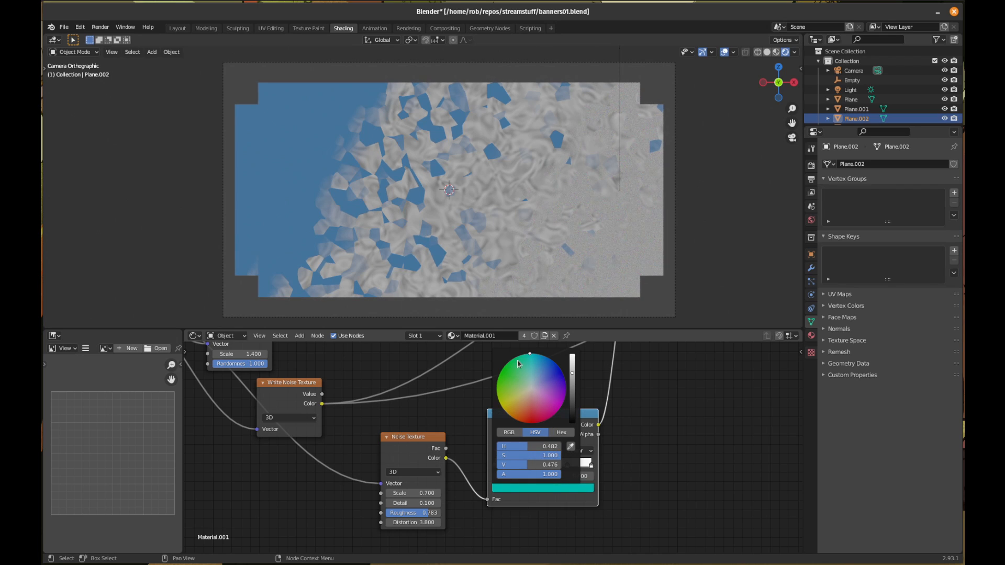
pyautogui.moveTo(530, 448); pyautogui.dragTo(530, 448)
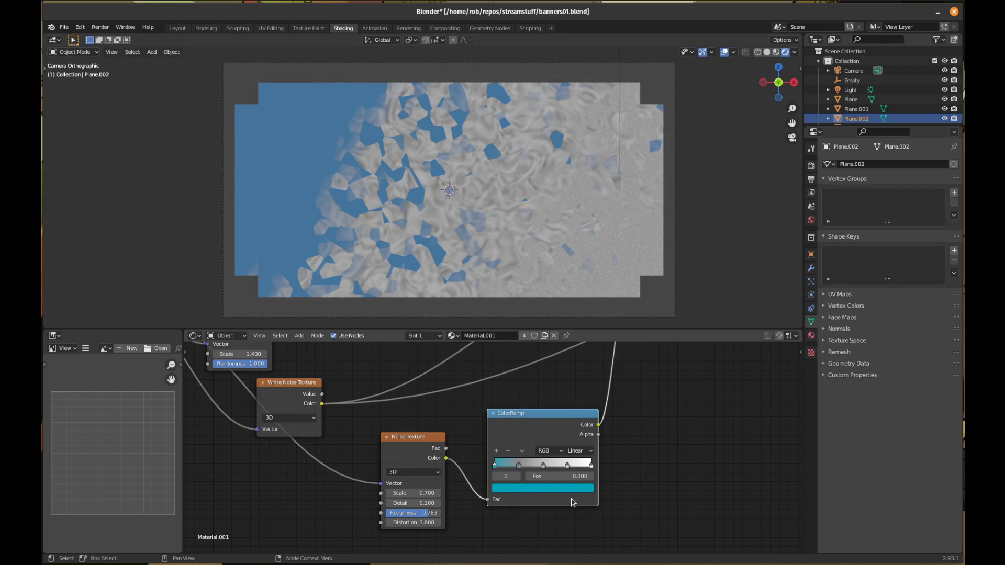
# - Color the ColorRamp stop at 0.250 bright yellow with hue 0.166, saturation 1.000 and value 1.000
pyautogui.click(519, 465)
pyautogui.click(532, 492)
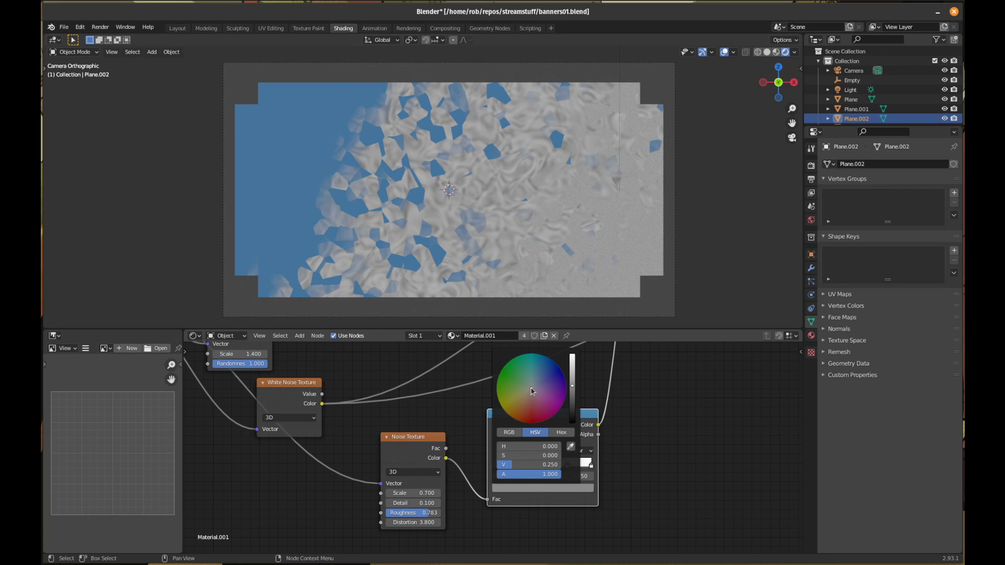
pyautogui.moveTo(533, 392); pyautogui.dragTo(524, 394)
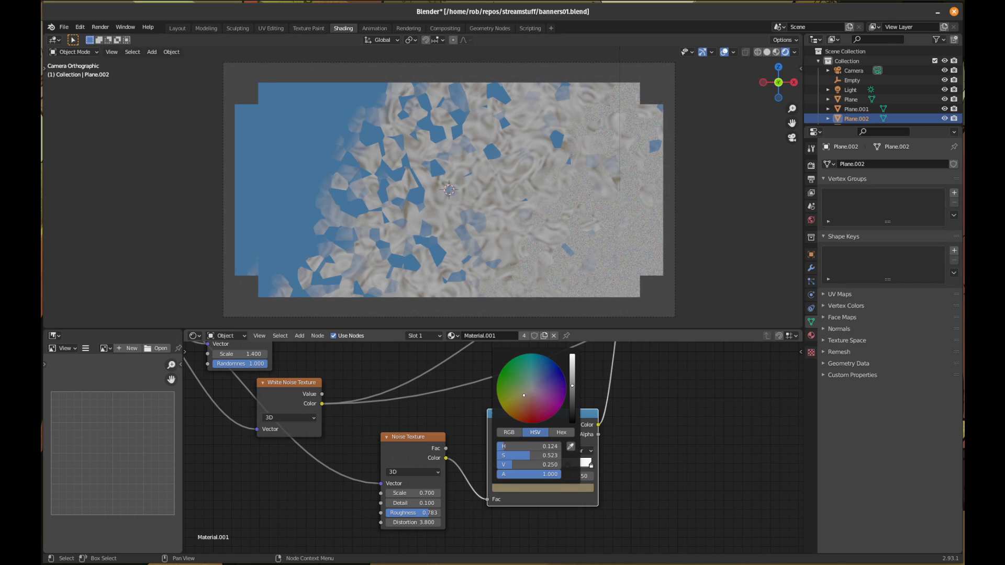
pyautogui.moveTo(531, 457)
pyautogui.mouseDown()
pyautogui.moveTo(562, 457)
pyautogui.moveTo(513, 448)
pyautogui.mouseUp()
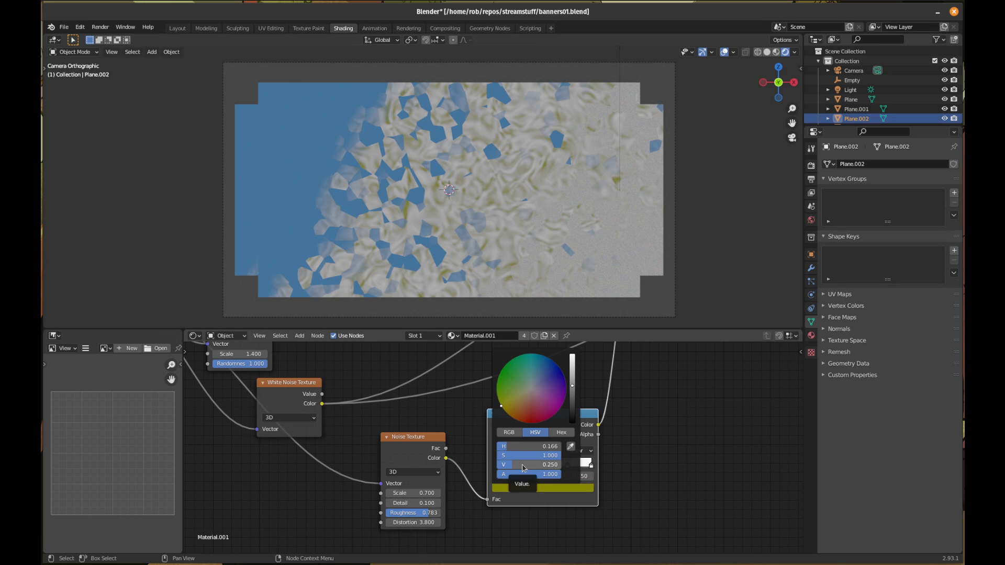
pyautogui.moveTo(523, 466); pyautogui.dragTo(562, 466)
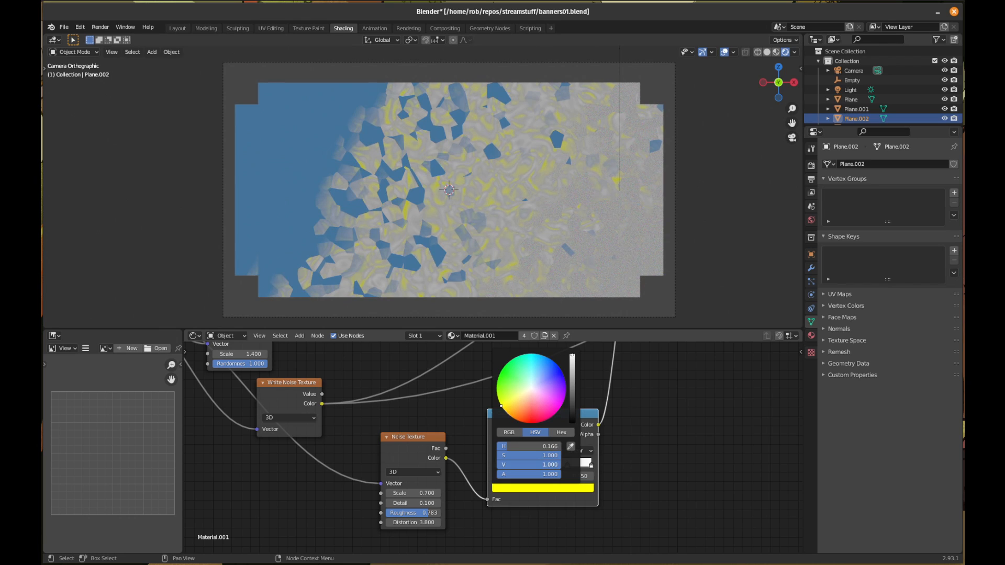
# - Brighten the ColorRamp's first stop to value 1.000 and shift its hue slightly toward blue for a sky-blue color
pyautogui.click(495, 465)
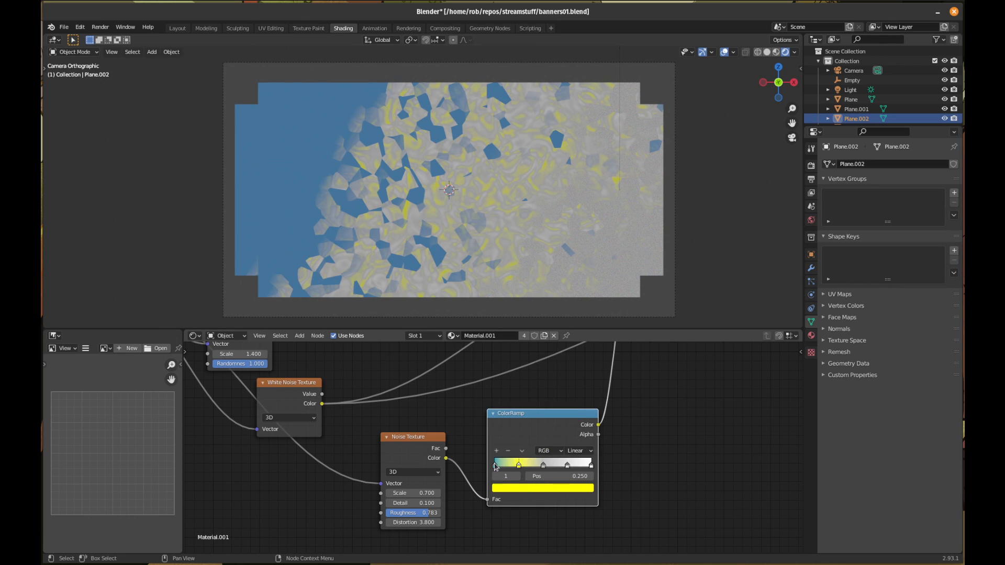
pyautogui.click(520, 489)
pyautogui.moveTo(535, 465); pyautogui.dragTo(562, 465)
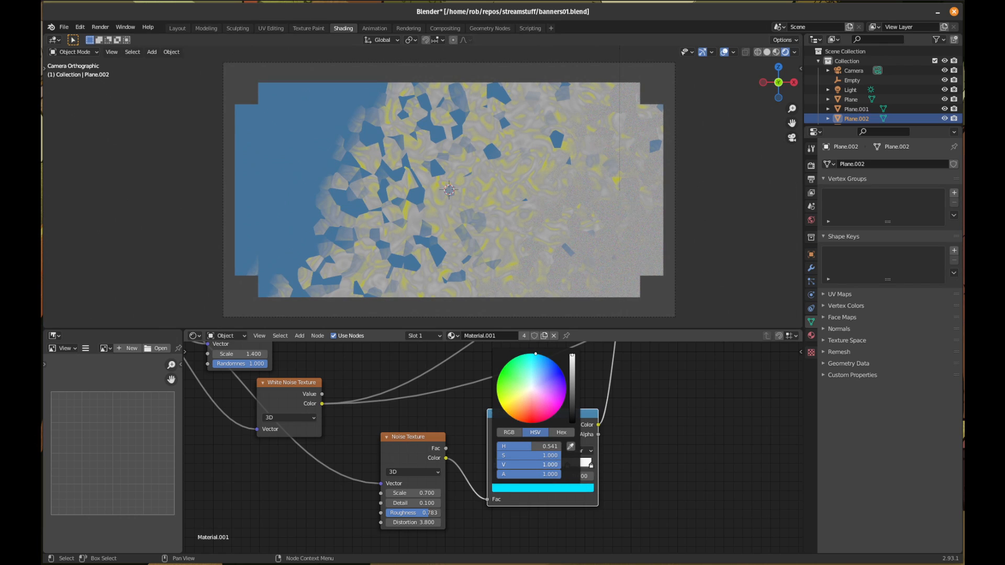
pyautogui.moveTo(536, 356); pyautogui.dragTo(542, 355)
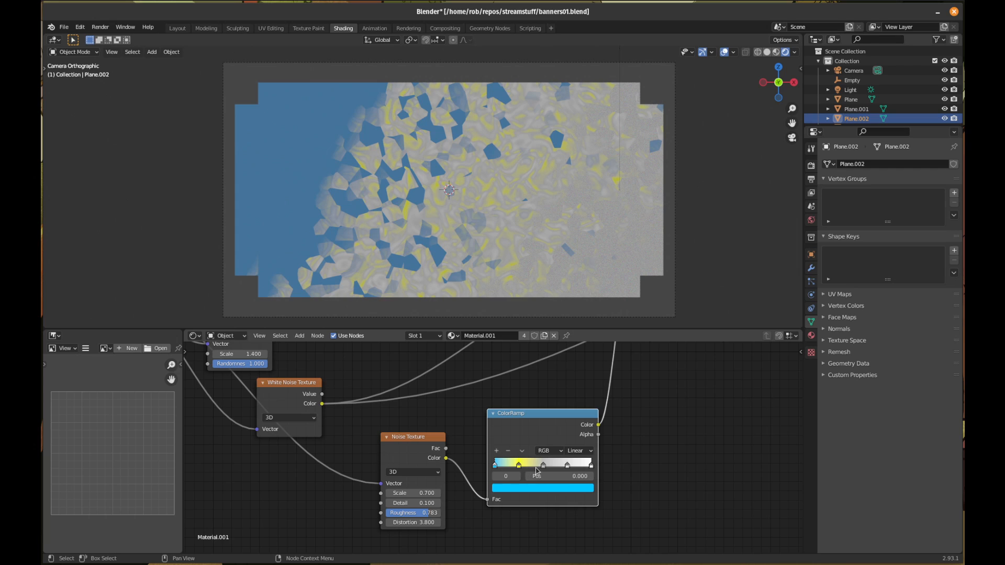
# - Color the ColorRamp stop at 0.500 dark blue with hue 0.623 and saturation 1.000, trying pink and purple hues on the way
pyautogui.click(543, 465)
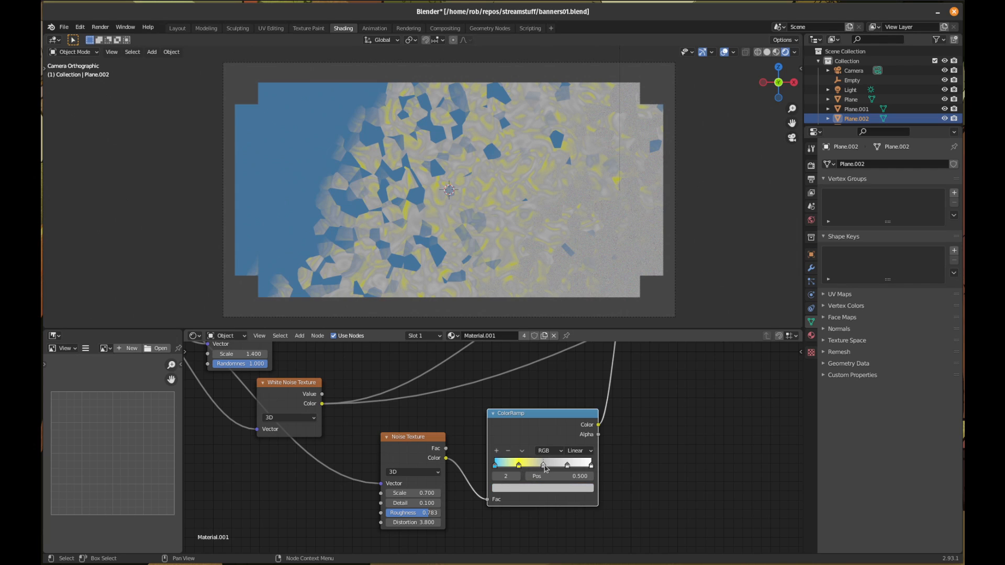
pyautogui.click(537, 493)
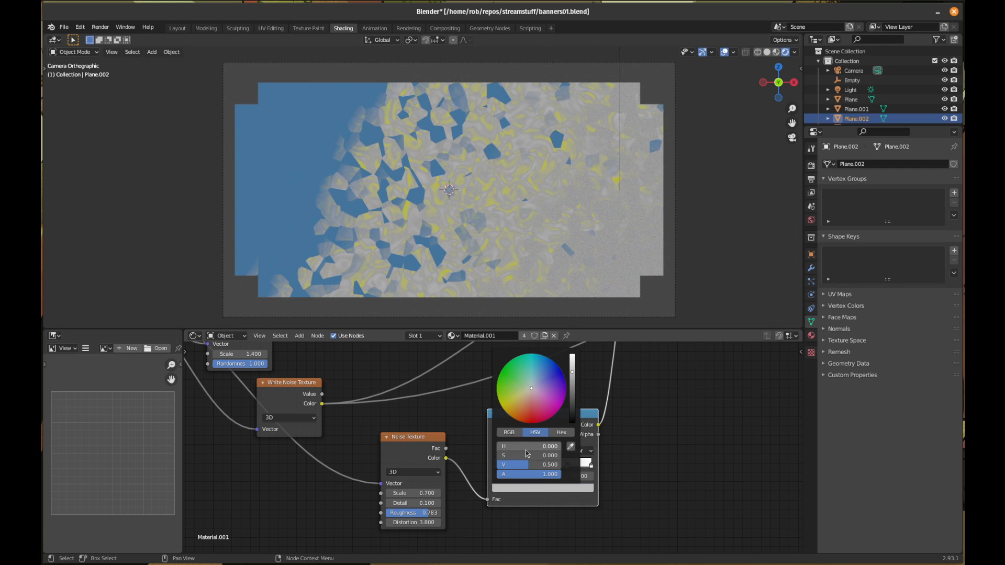
pyautogui.moveTo(525, 448); pyautogui.dragTo(555, 447)
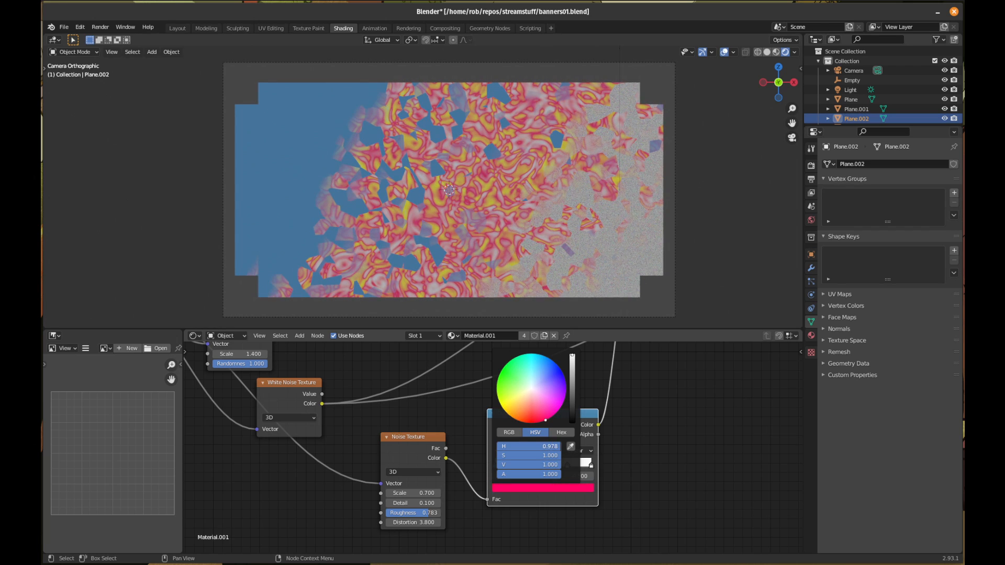
pyautogui.moveTo(551, 447); pyautogui.dragTo(537, 447)
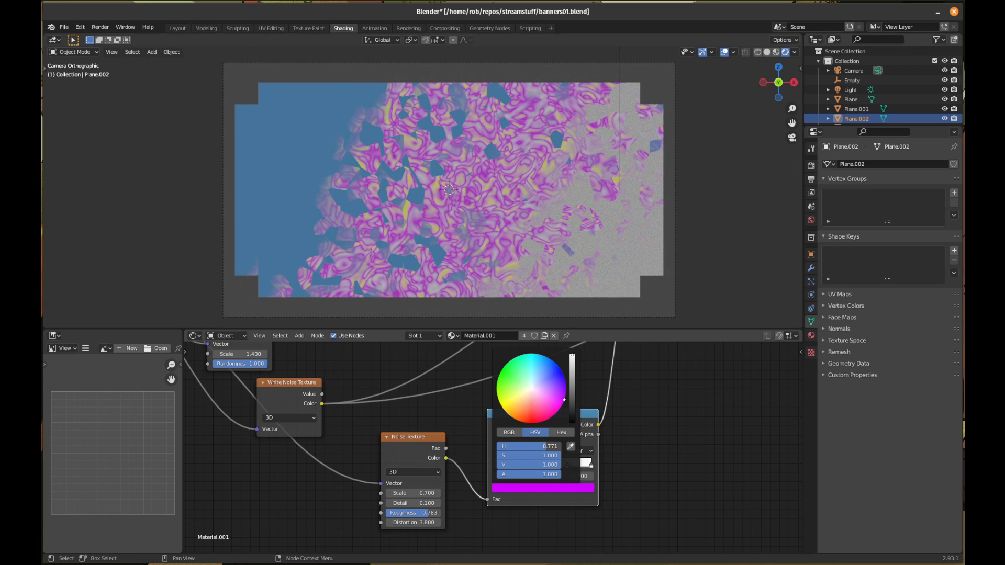
pyautogui.moveTo(543, 447); pyautogui.dragTo(537, 447)
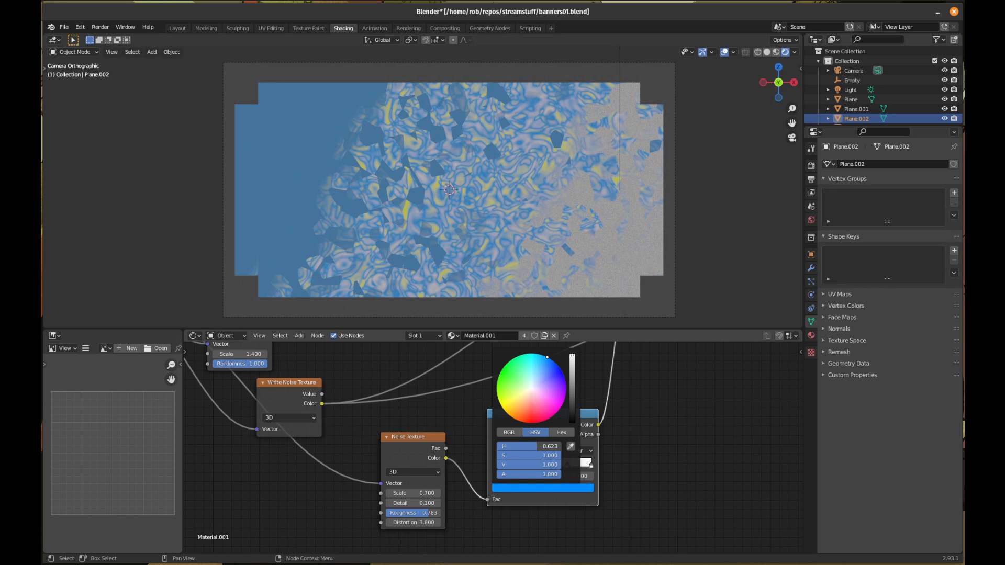
pyautogui.moveTo(572, 366); pyautogui.dragTo(573, 384)
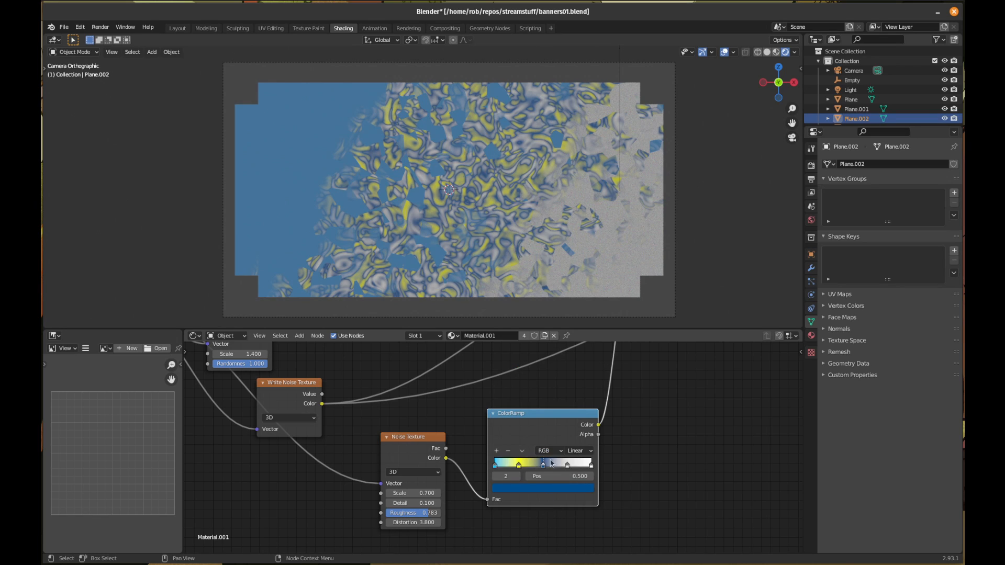
# - Color the ColorRamp stop at 0.750 light blue by sampling the color from the start of the ramp's gradient
pyautogui.click(568, 465)
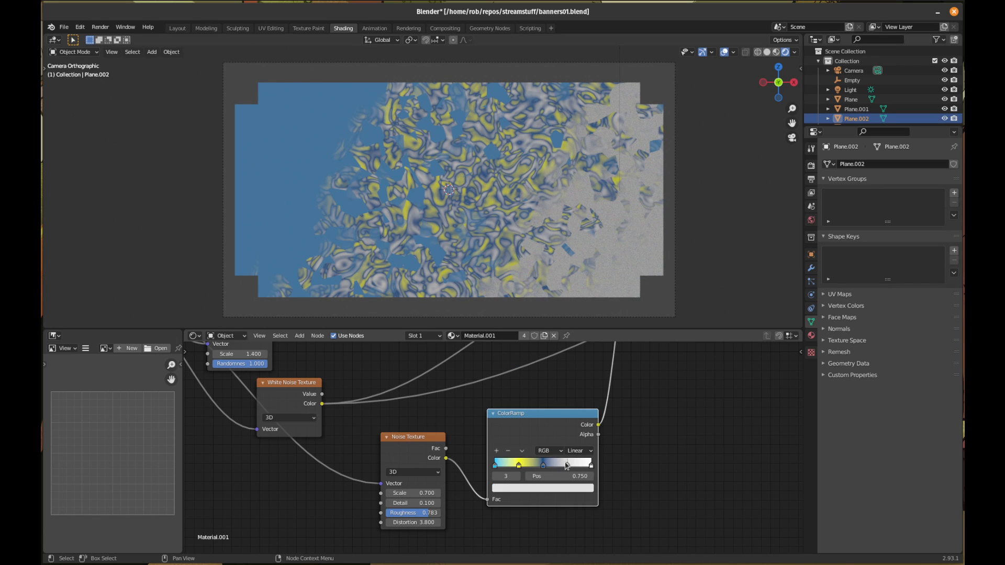
pyautogui.click(550, 489)
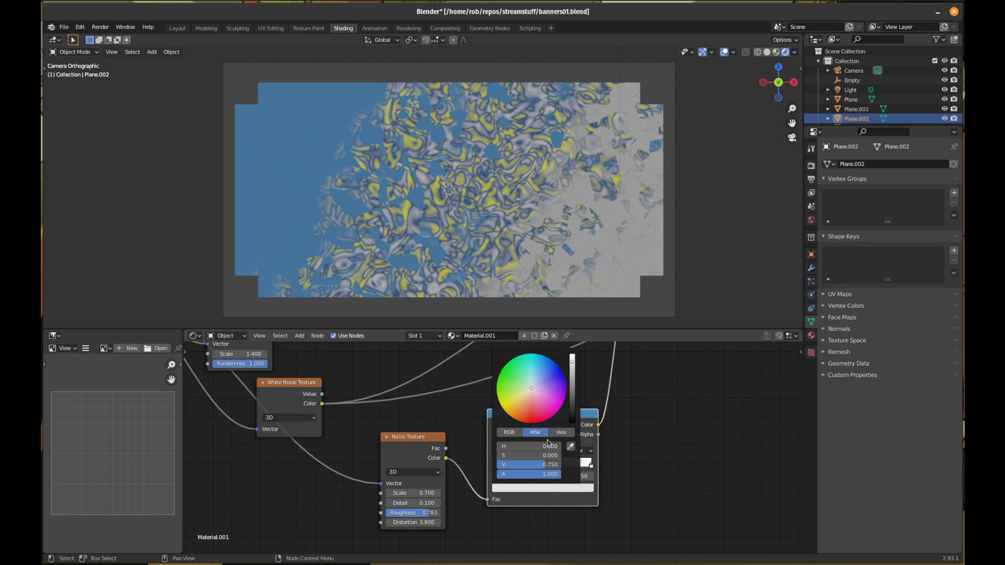
pyautogui.click(571, 446)
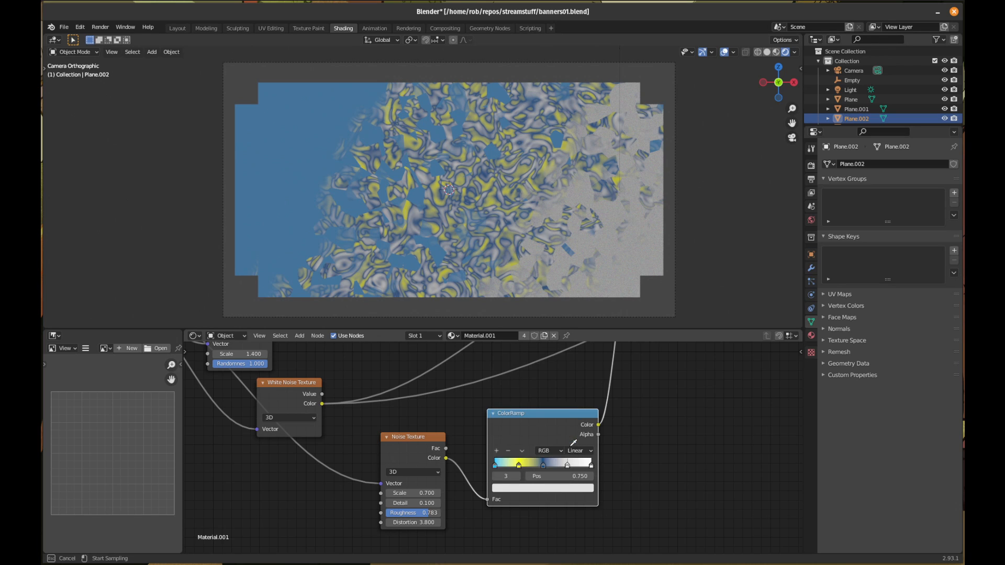
pyautogui.click(499, 458)
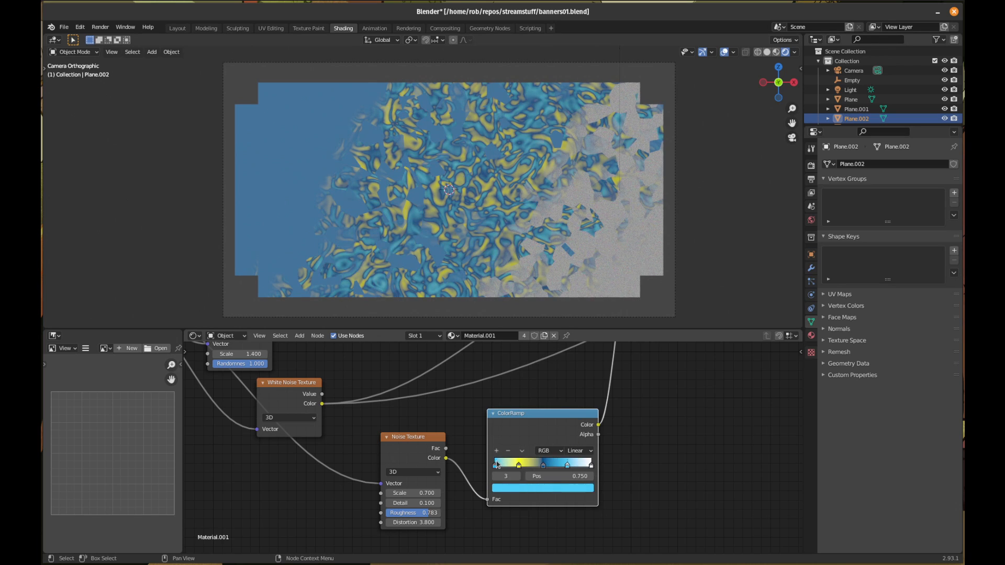
# - Color the ColorRamp's last stop fully saturated violet, trying red, near-white and magenta on the way
pyautogui.click(592, 466)
pyautogui.click(547, 491)
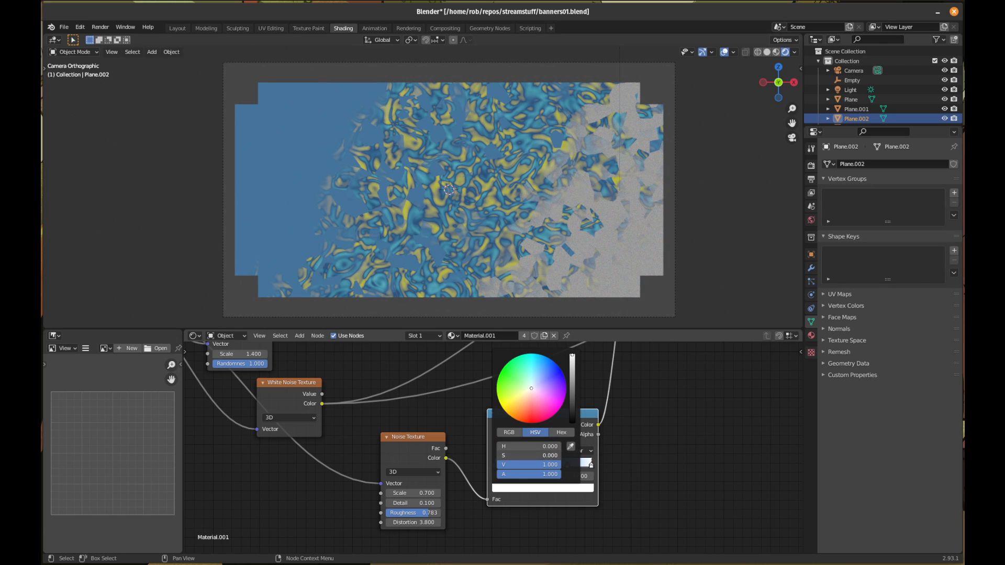
pyautogui.moveTo(524, 455); pyautogui.dragTo(561, 455)
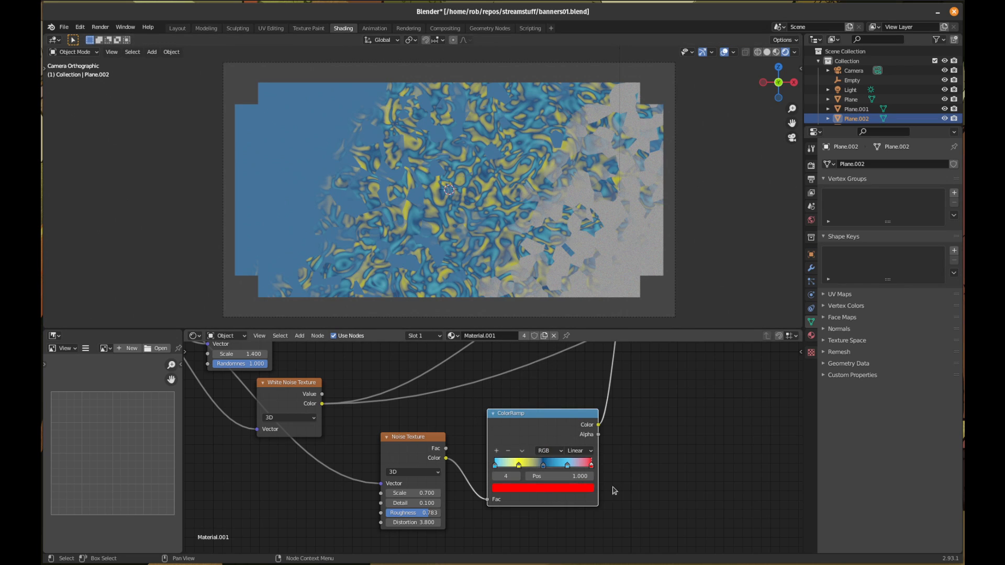
pyautogui.click(572, 492)
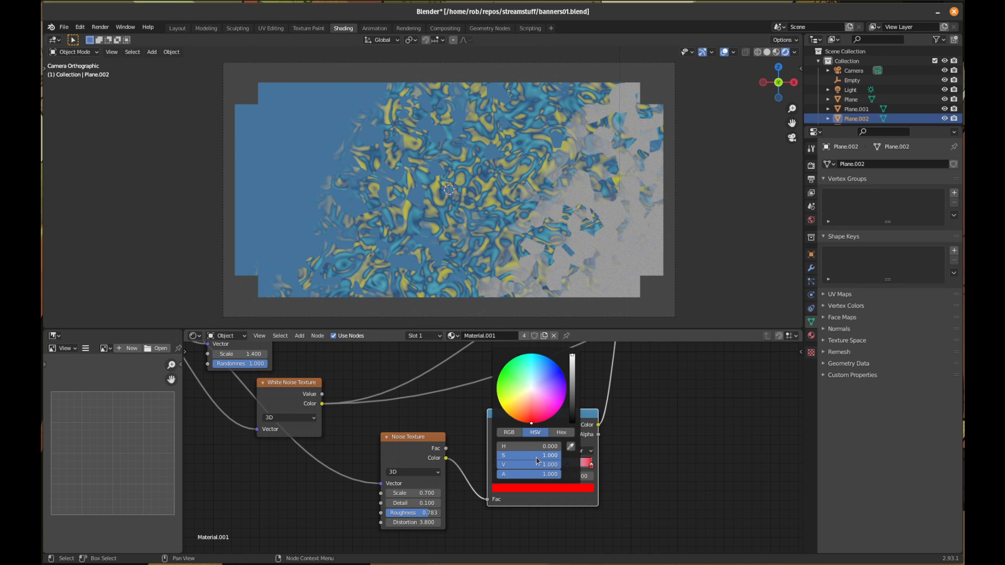
pyautogui.click(532, 392)
pyautogui.moveTo(532, 391); pyautogui.dragTo(532, 389)
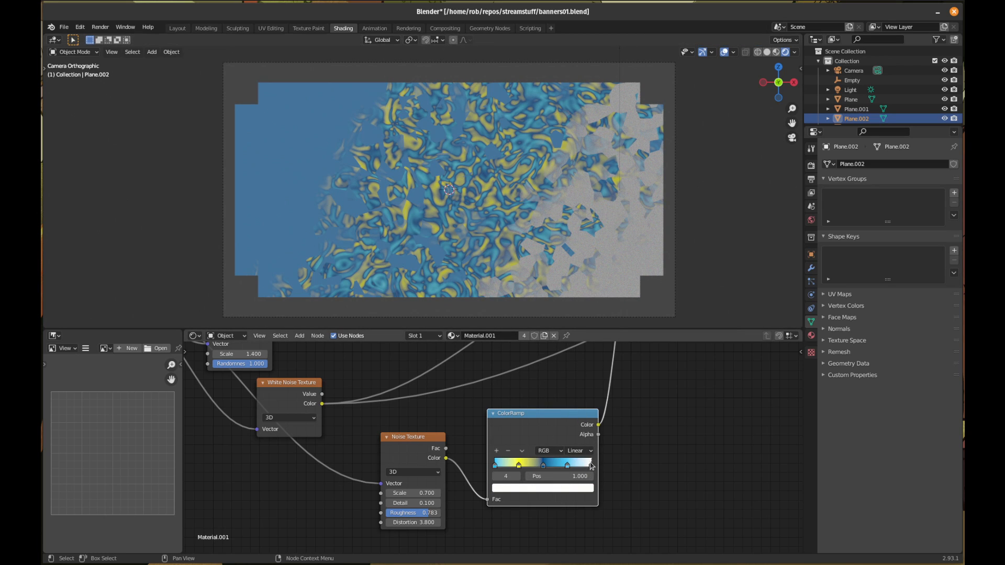
pyautogui.click(580, 489)
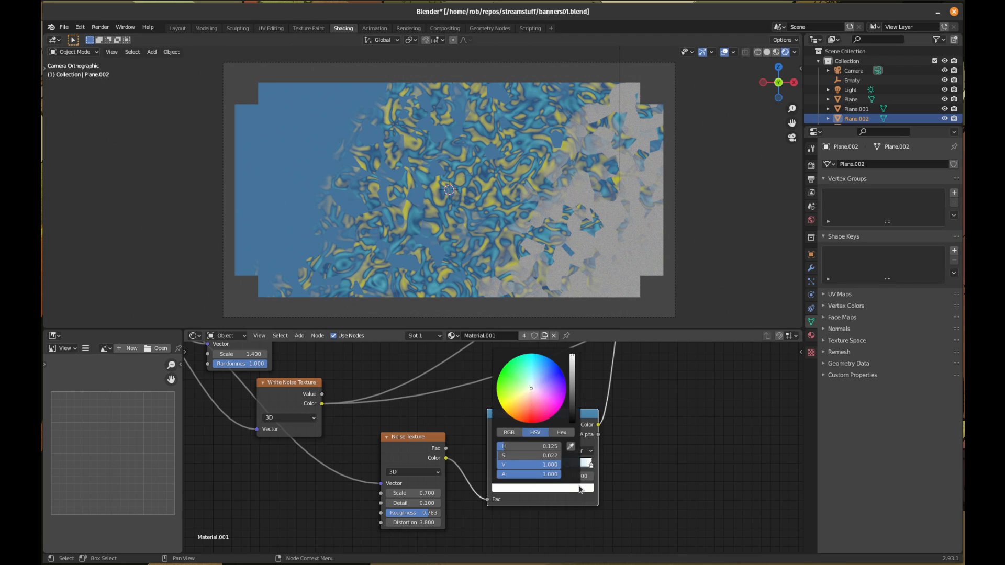
pyautogui.click(558, 408)
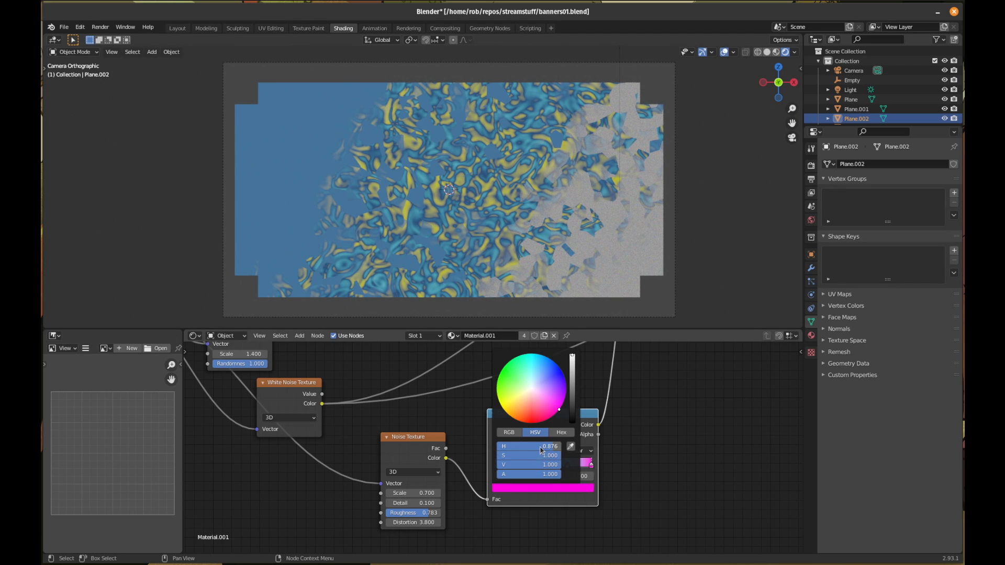
pyautogui.moveTo(553, 450); pyautogui.dragTo(543, 450)
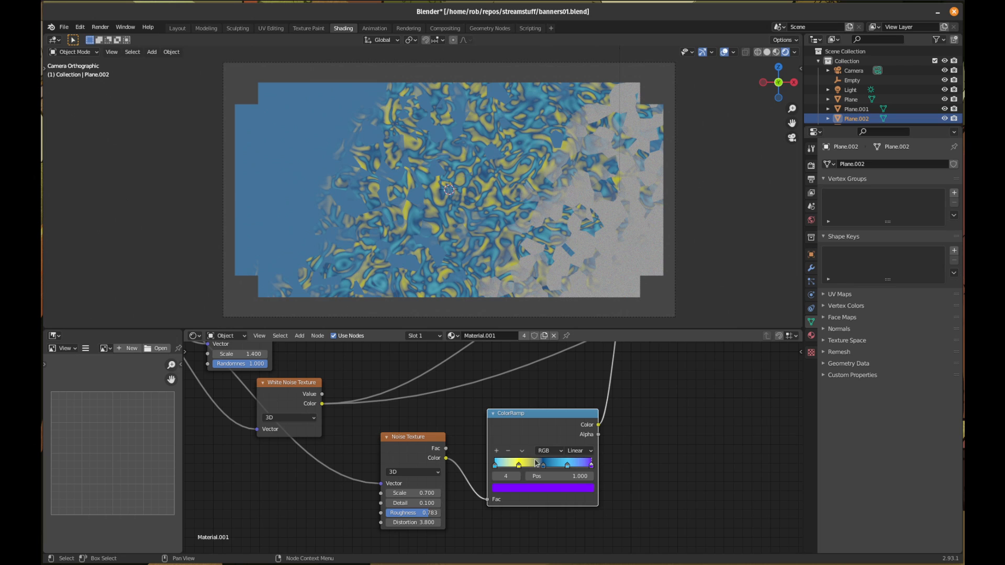
# - Delete the light blue ColorRamp stop between the dark blue and violet stops
pyautogui.scroll(6, 434, 199)
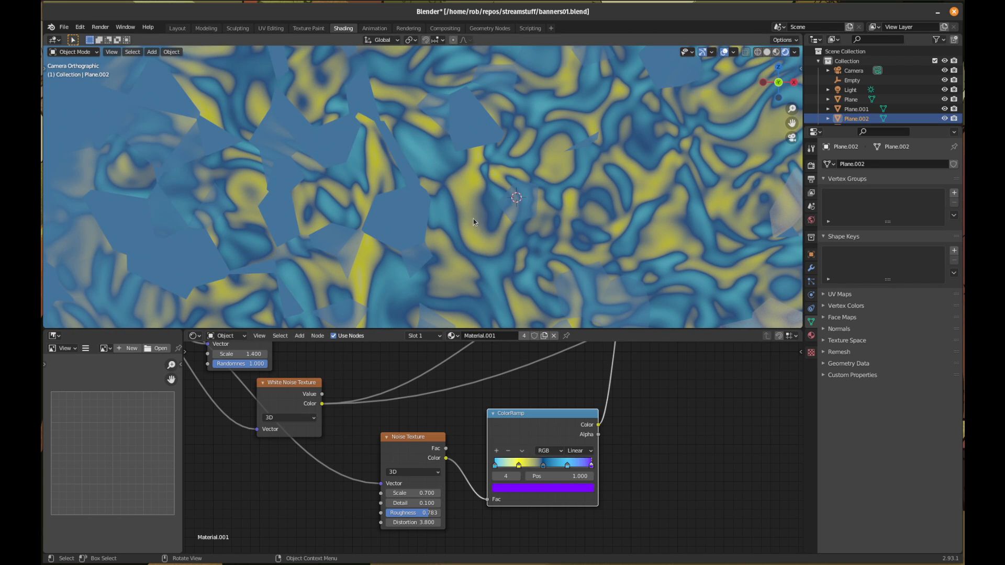
pyautogui.click(568, 466)
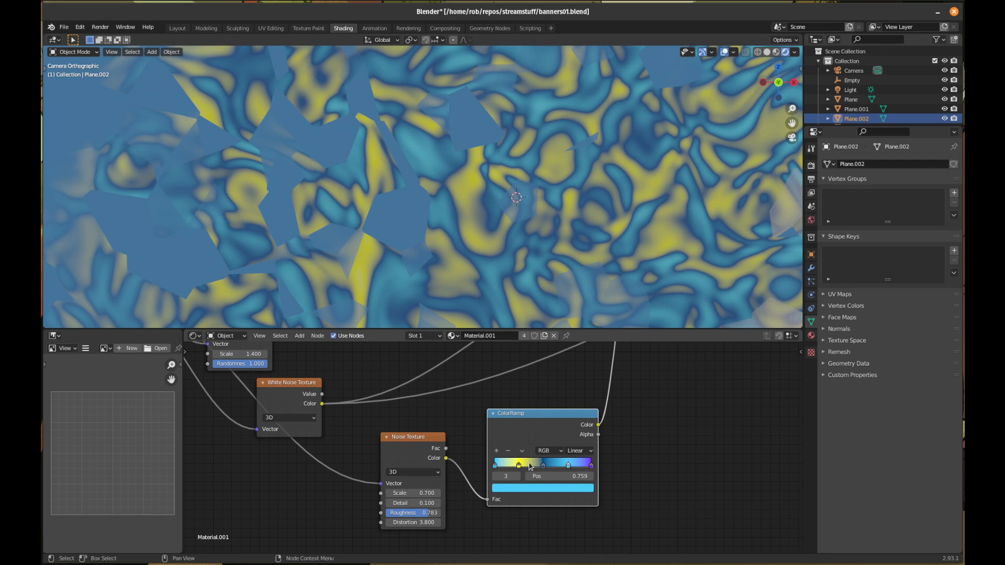
pyautogui.click(509, 451)
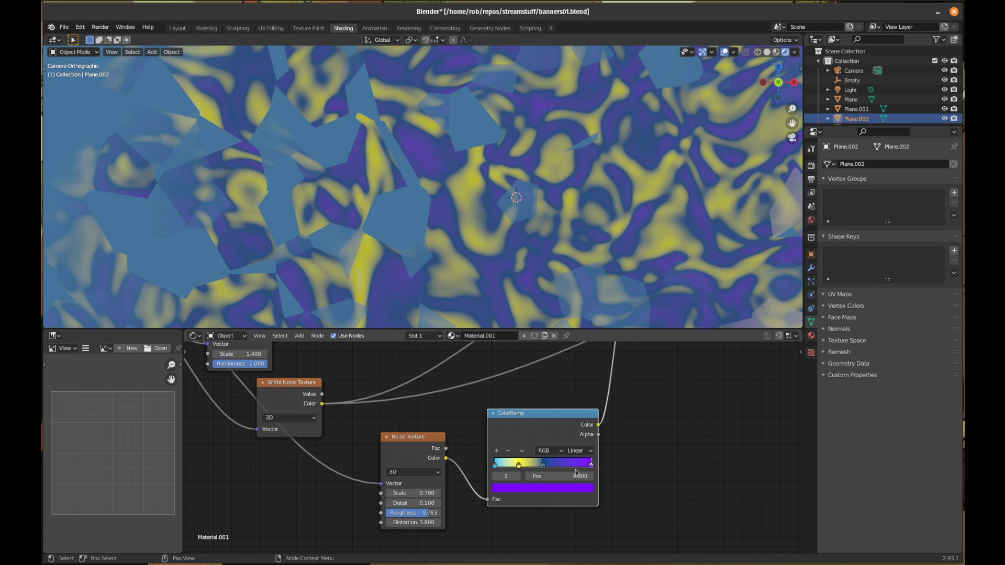
# - Gather the sky-blue and yellow stops beside the dark blue one, with yellow at 0.505, and set the ColorRamp's interpolation to Constant
pyautogui.moveTo(545, 468)
pyautogui.mouseDown()
pyautogui.moveTo(565, 473)
pyautogui.moveTo(504, 467)
pyautogui.moveTo(560, 466)
pyautogui.moveTo(530, 464)
pyautogui.moveTo(539, 468)
pyautogui.mouseUp()
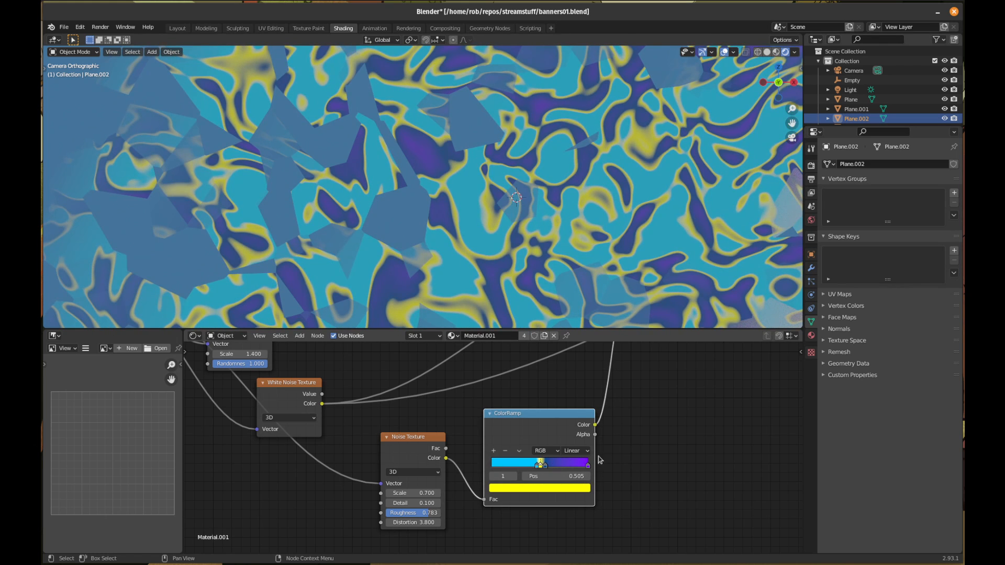
pyautogui.click(577, 451)
pyautogui.click(576, 503)
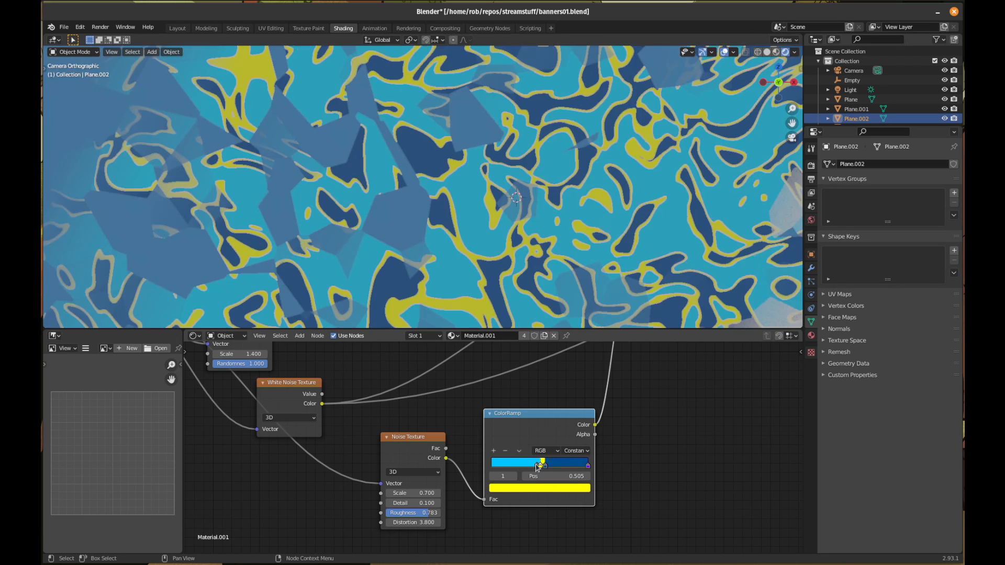
# - Move the ColorRamp's sky-blue stop back toward the start of the ramp, to position 0.027
pyautogui.moveTo(536, 466); pyautogui.dragTo(478, 464)
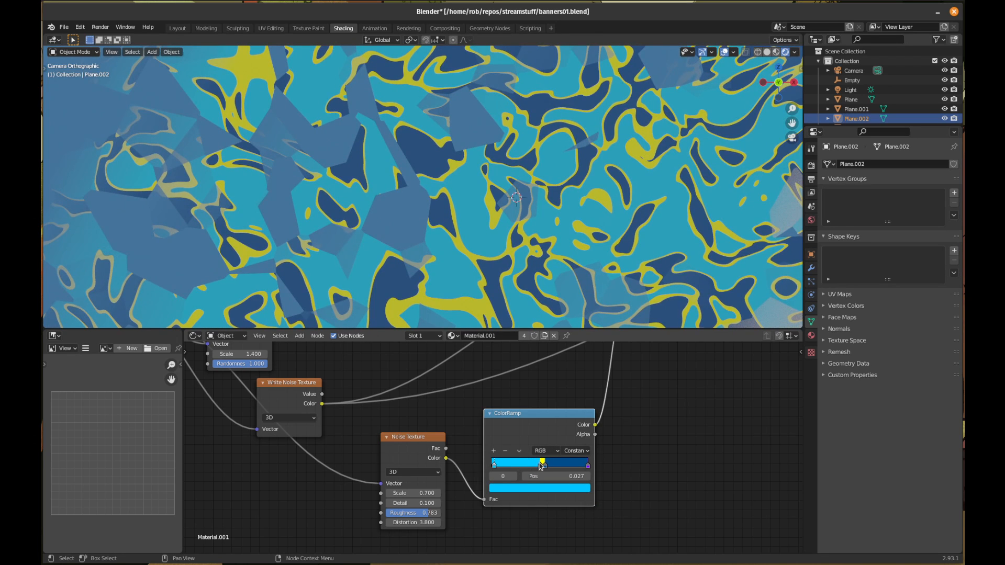
pyautogui.press('Home')
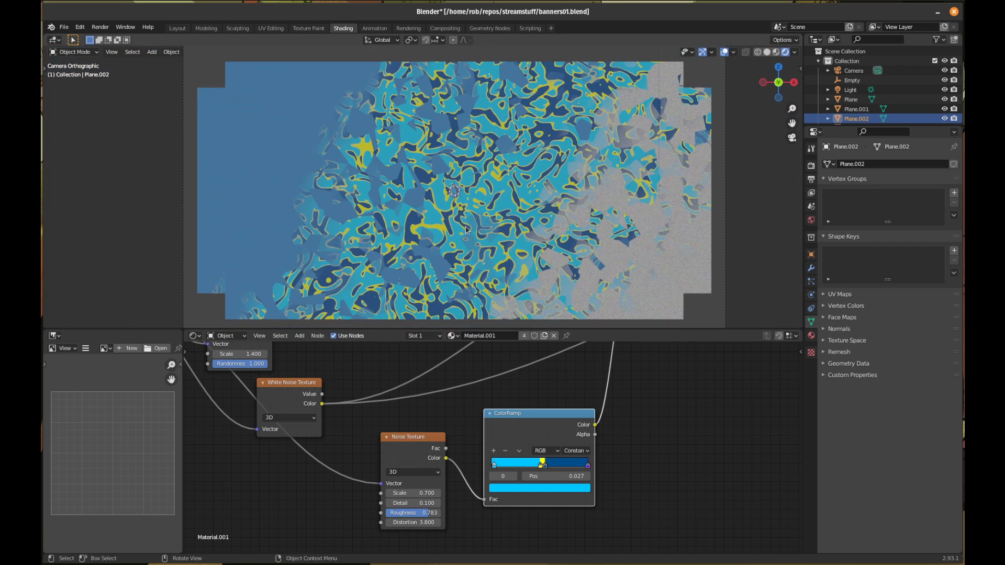
pyautogui.scroll(1, 466, 230)
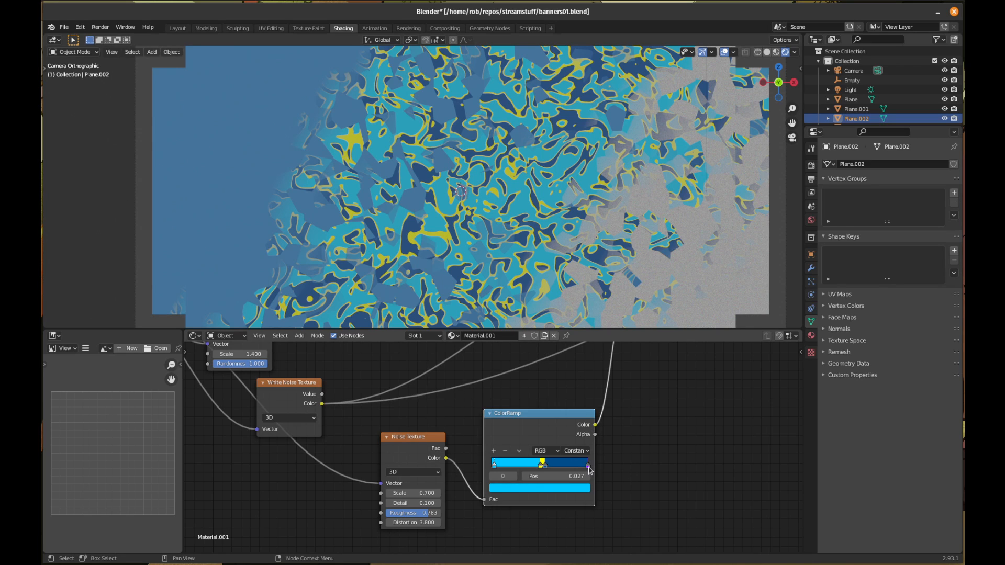
# - Delete the dark blue ColorRamp stop and move the violet stop to position 0.559, just after the yellow one
pyautogui.moveTo(588, 467); pyautogui.dragTo(568, 466)
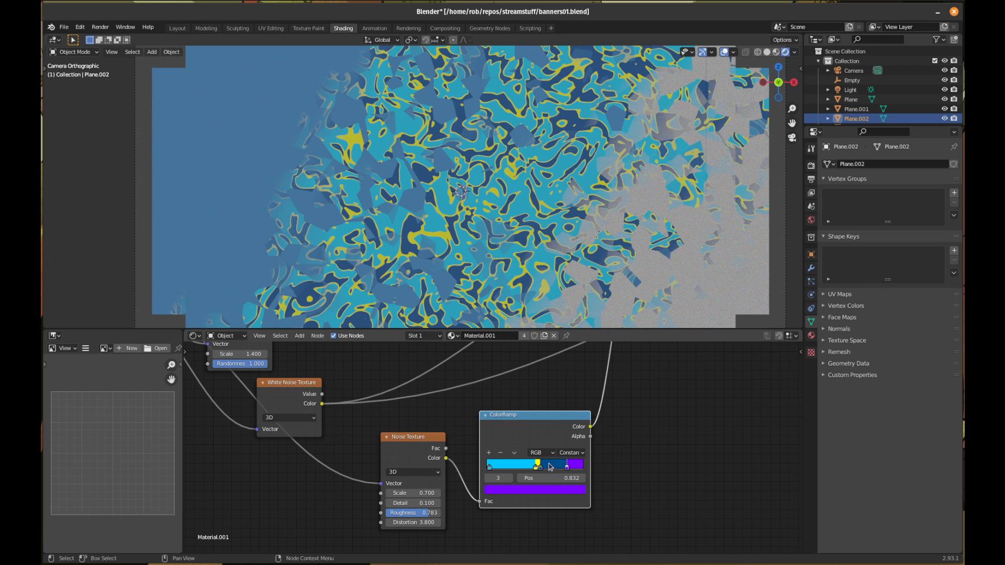
pyautogui.click(541, 468)
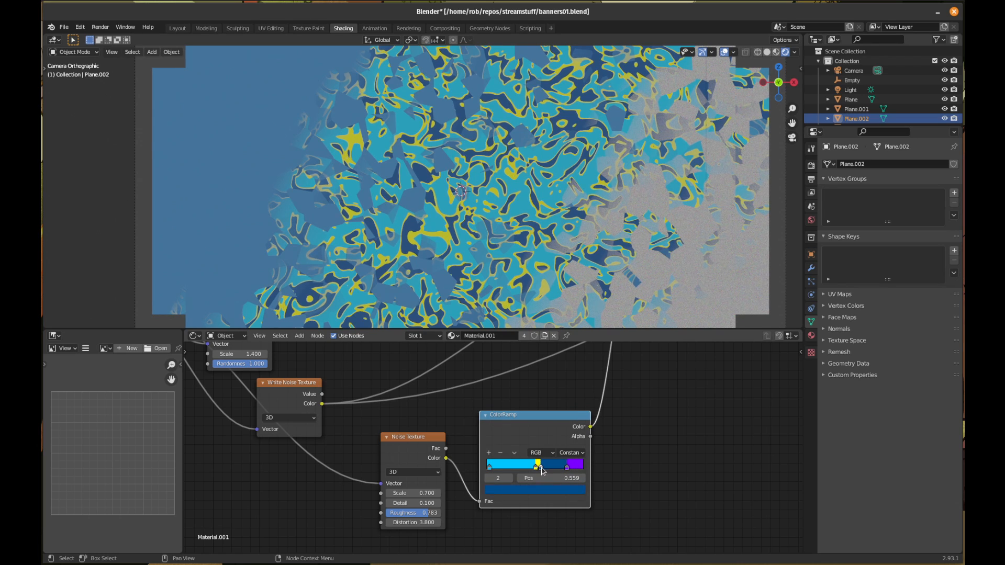
pyautogui.click(501, 454)
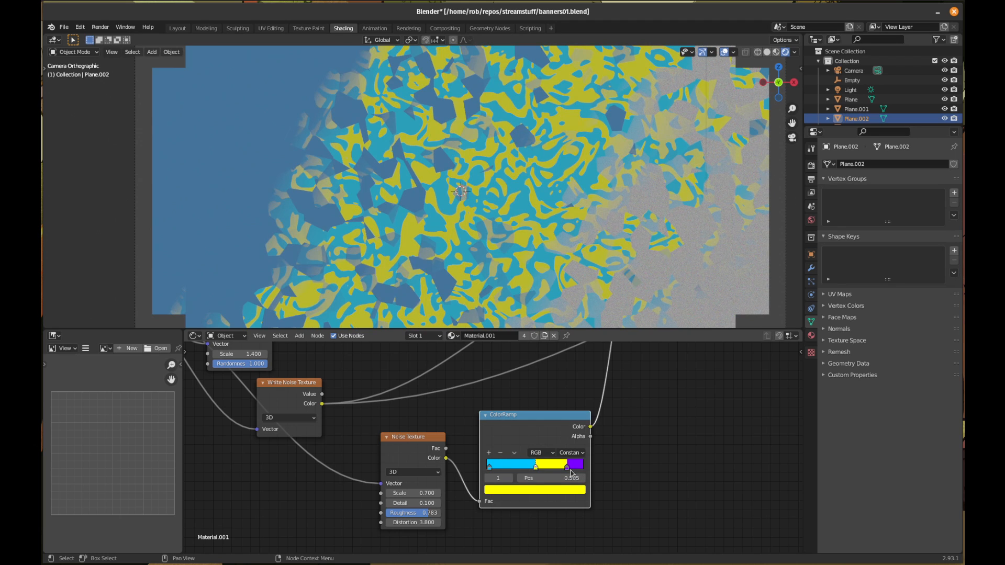
pyautogui.moveTo(568, 467); pyautogui.dragTo(542, 469)
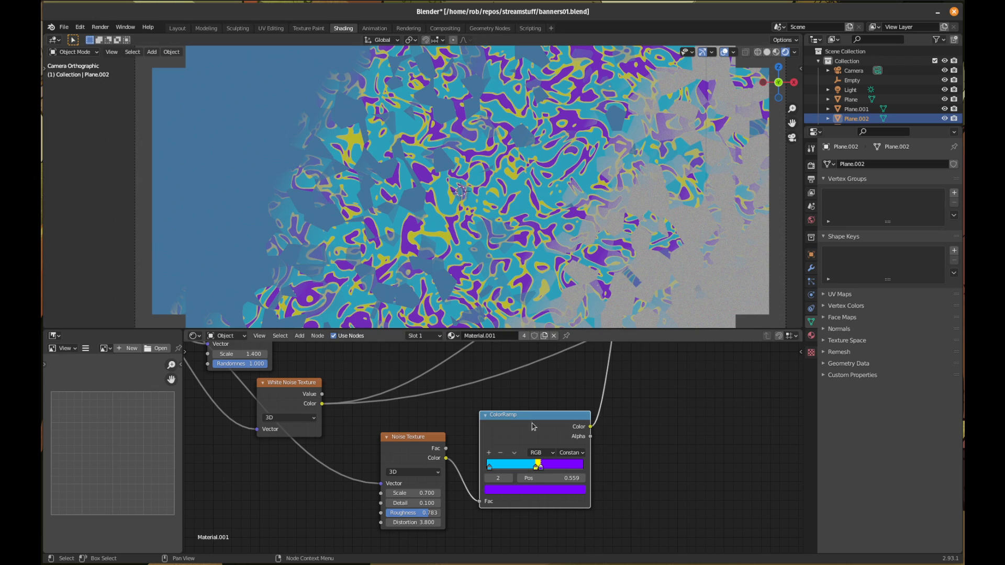
# - Add a sky-blue ColorRamp stop at 0.266 and a second yellow stop at 0.530, between the existing yellow and violet stops
pyautogui.click(490, 467)
pyautogui.click(489, 452)
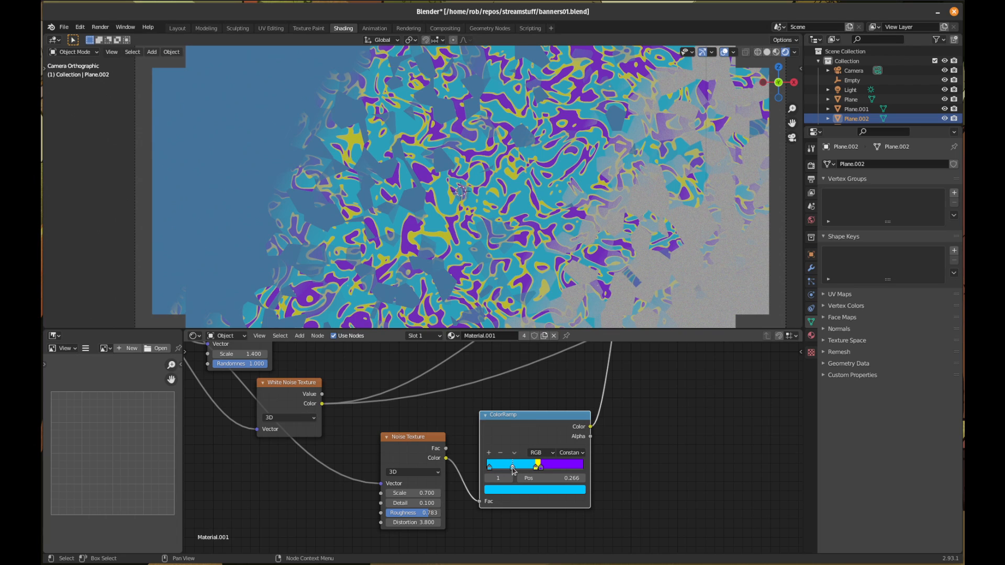
pyautogui.click(541, 467)
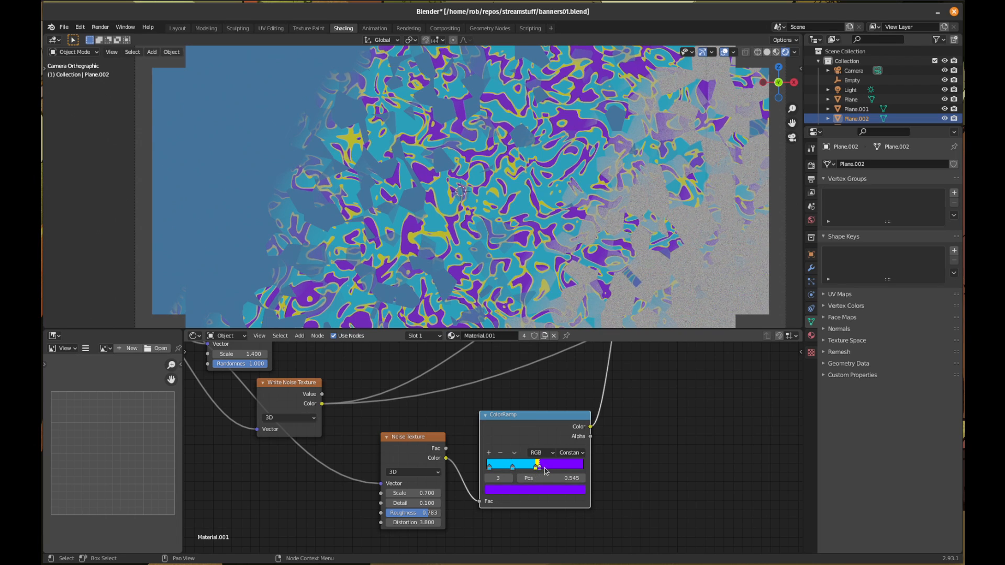
pyautogui.click(490, 452)
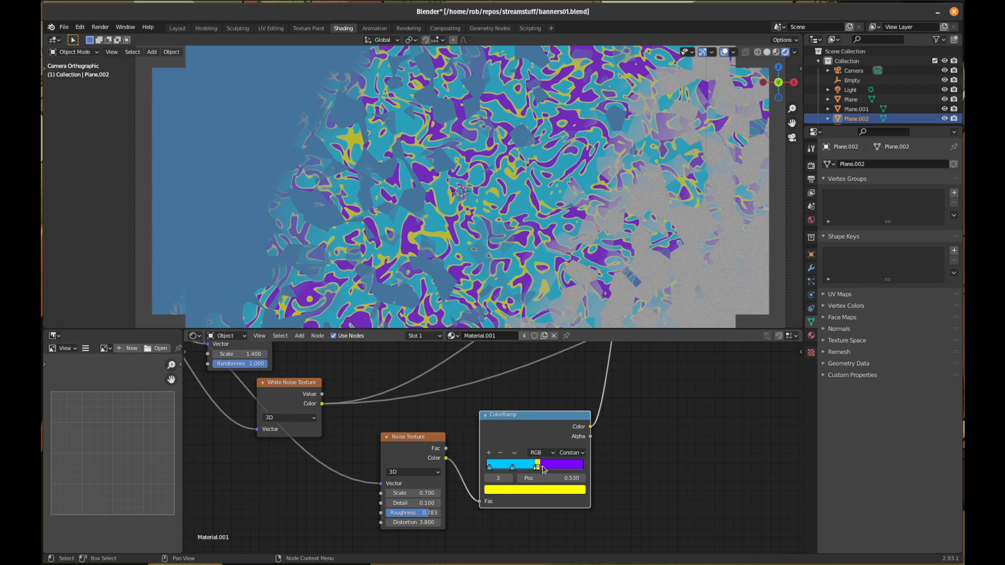
pyautogui.click(500, 453)
pyautogui.click(542, 468)
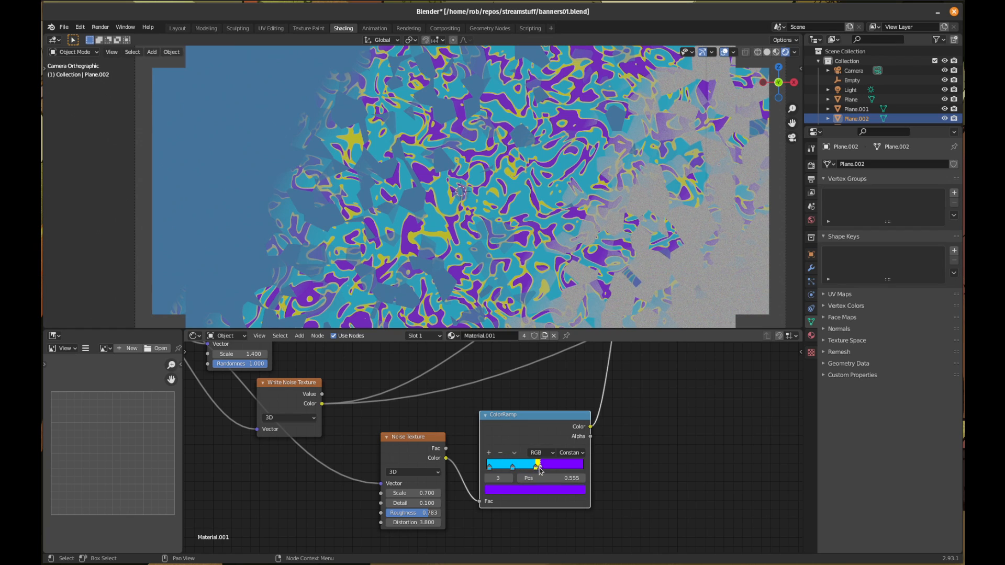
pyautogui.click(490, 453)
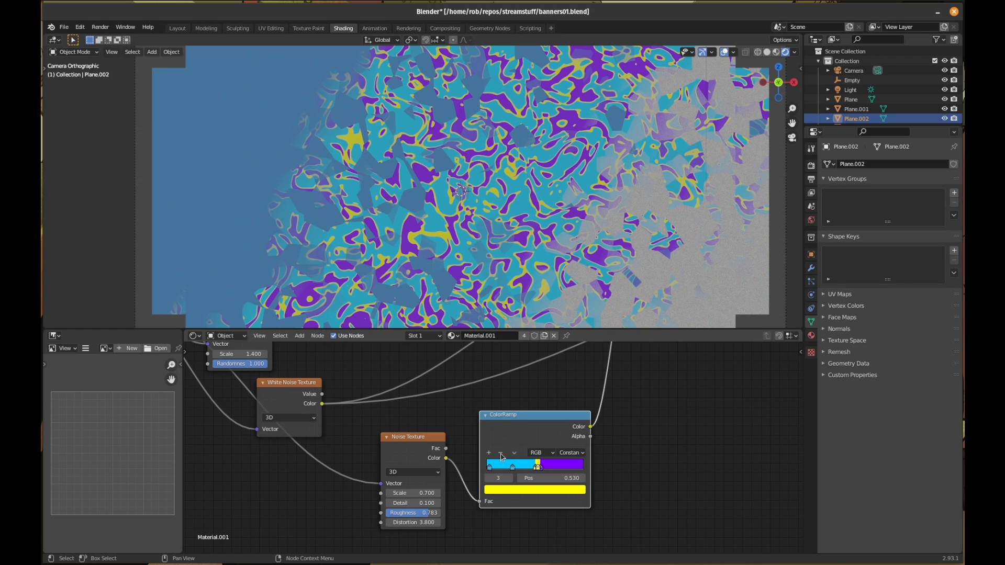
pyautogui.click(559, 469)
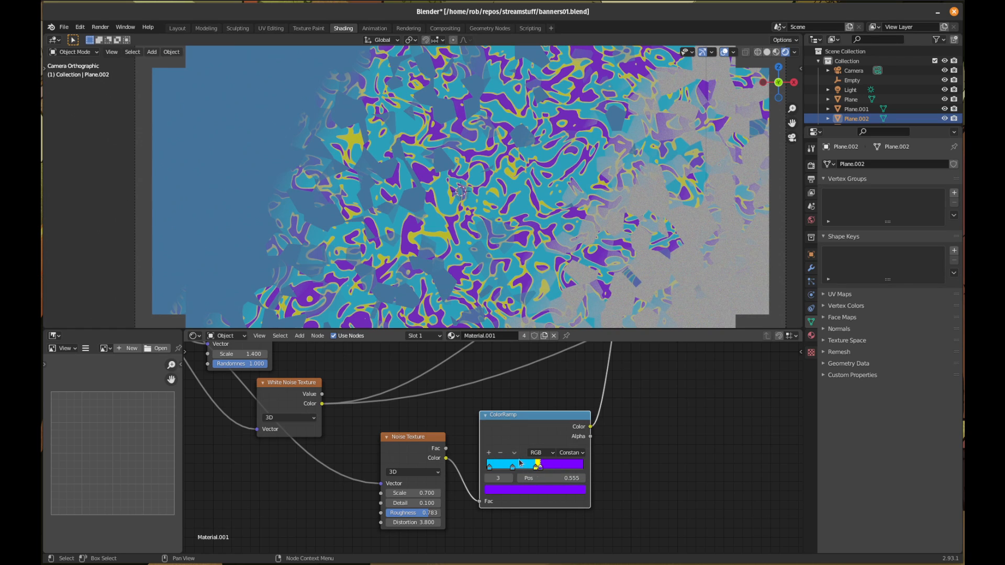
pyautogui.click(490, 454)
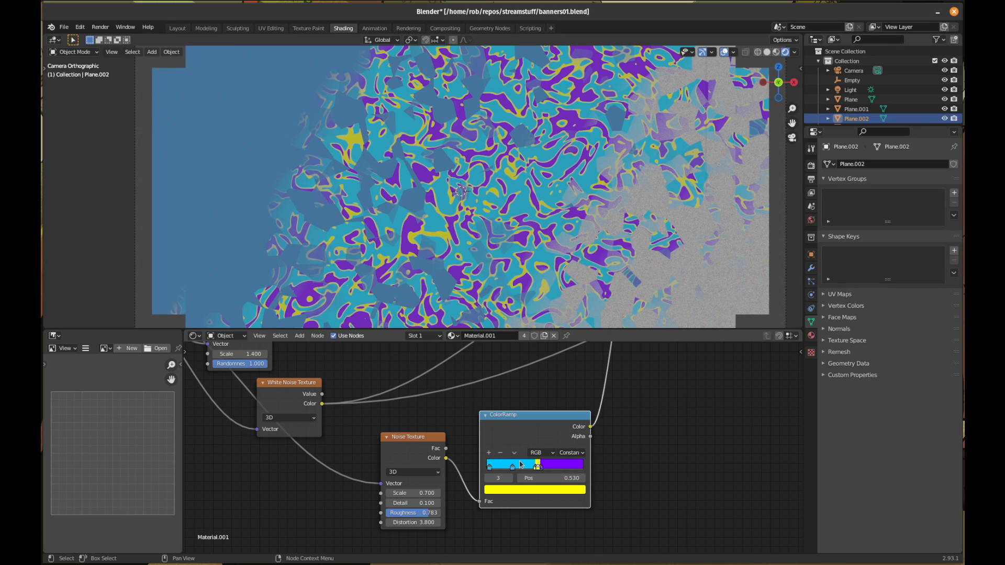
# - Move the first yellow ColorRamp stop to position 0.384 and color it violet by sampling the ramp's violet band
pyautogui.moveTo(538, 469); pyautogui.dragTo(523, 470)
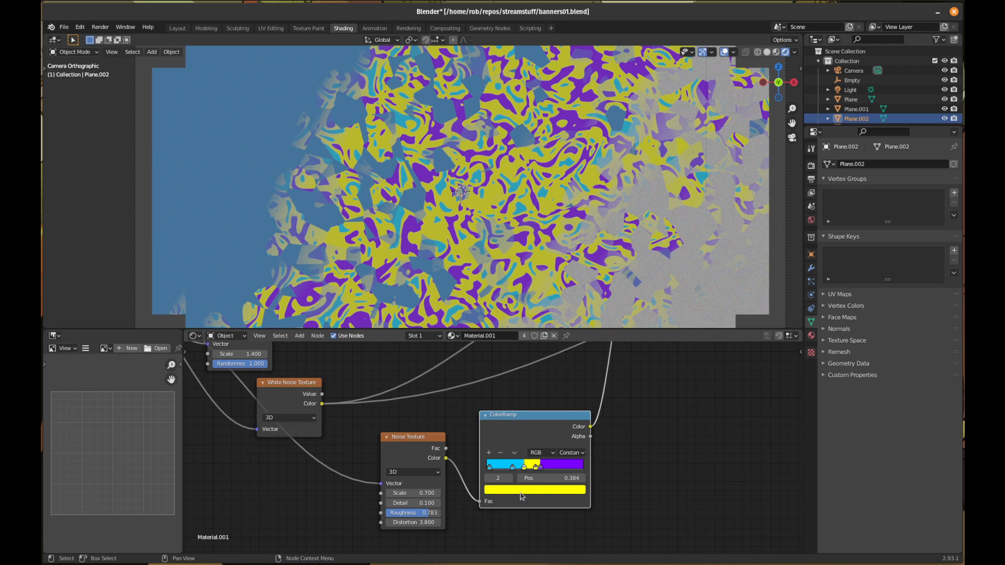
pyautogui.click(522, 496)
pyautogui.click(567, 460)
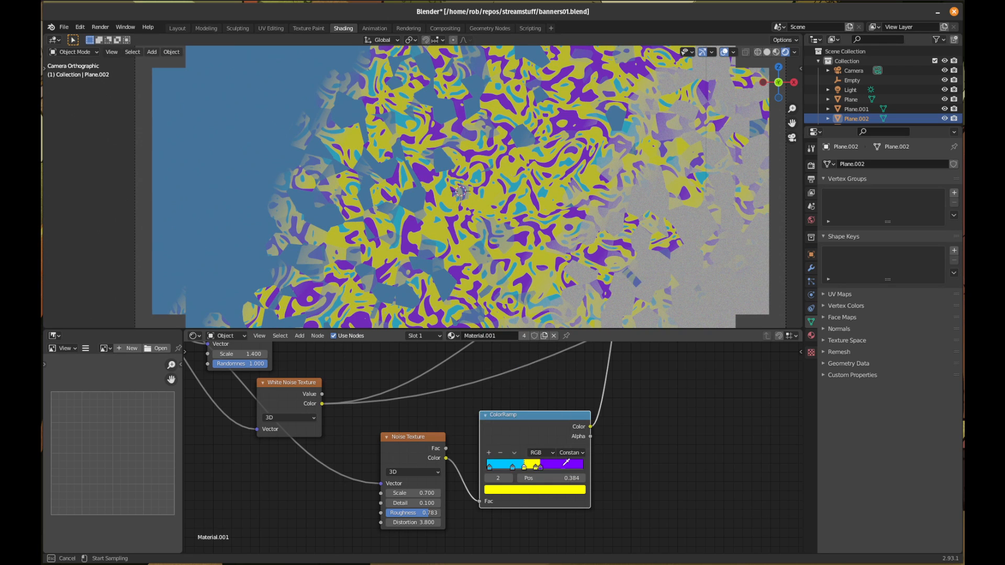
pyautogui.click(566, 462)
pyautogui.click(551, 491)
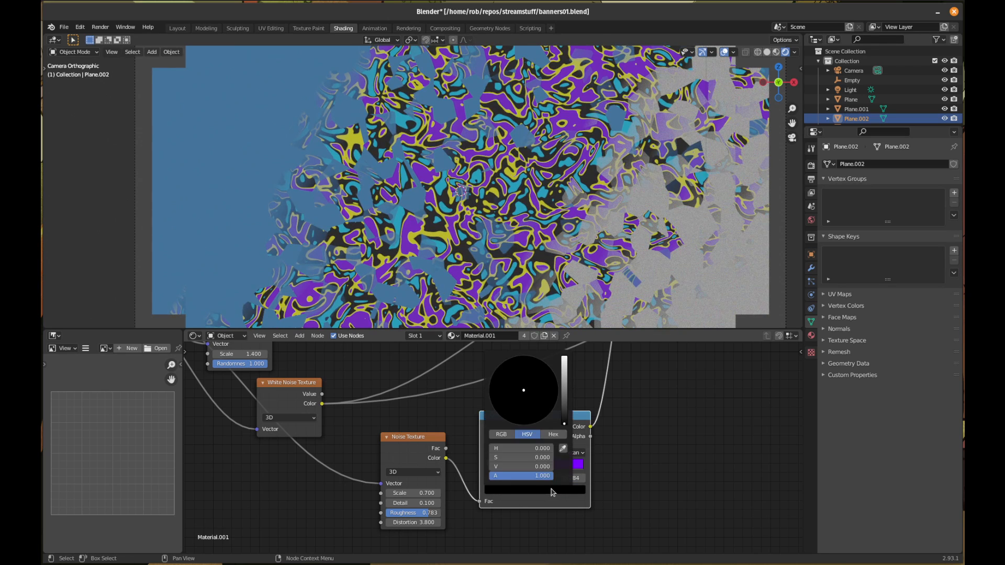
pyautogui.click(563, 449)
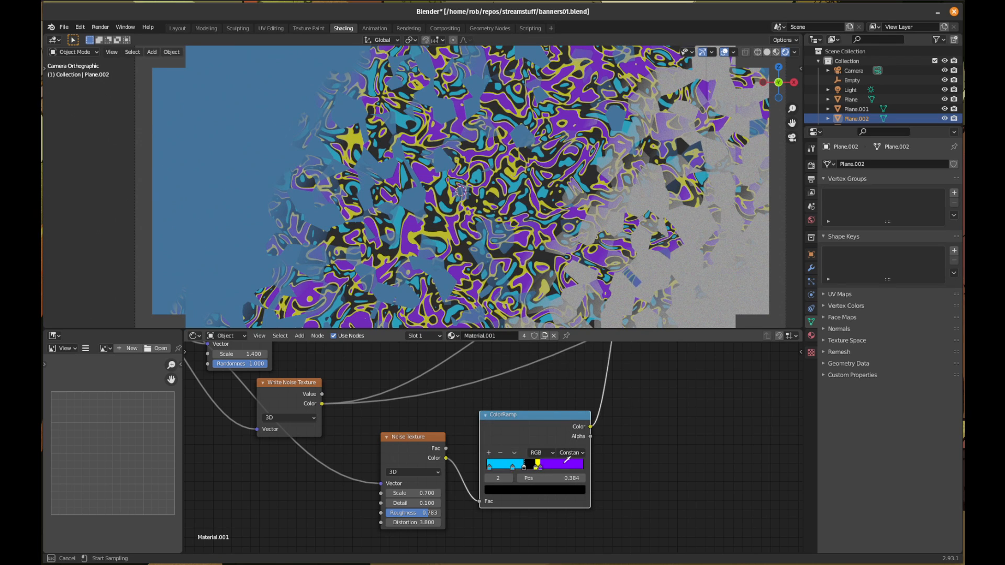
pyautogui.click(566, 462)
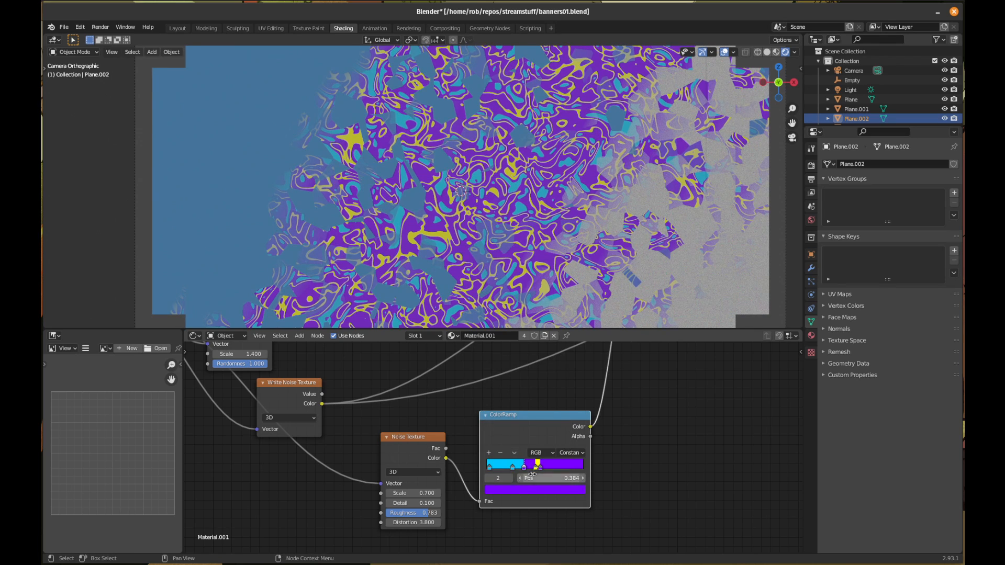
# - Move the ColorRamp's first violet stop to position 0.302 and settle the last violet stop at 0.559
pyautogui.moveTo(526, 468); pyautogui.dragTo(516, 469)
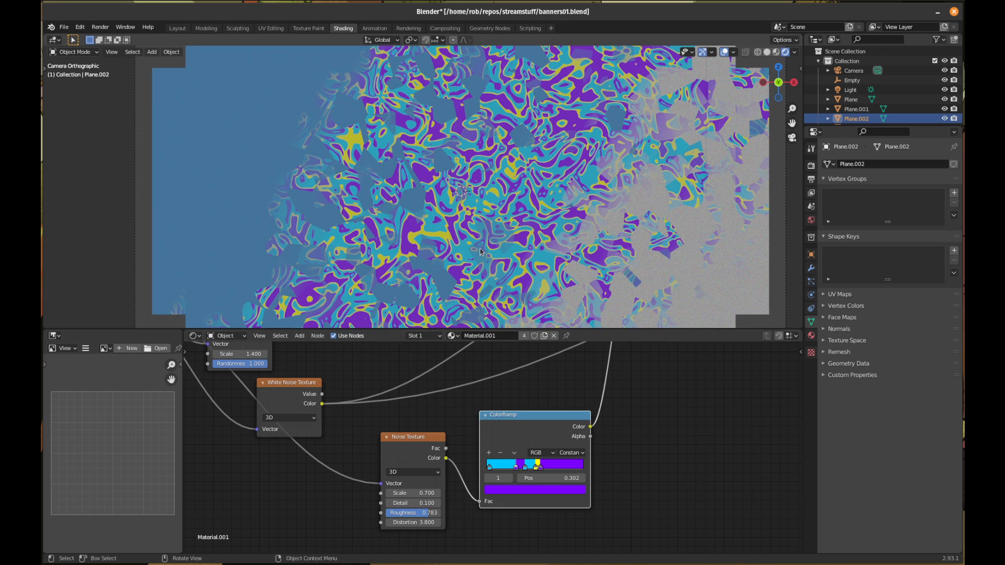
pyautogui.scroll(1, 481, 251)
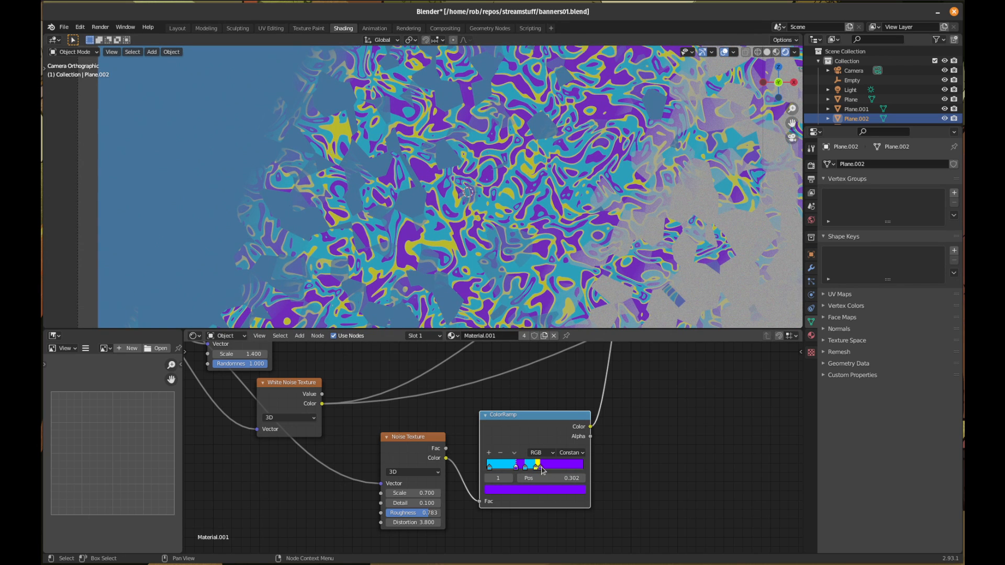
pyautogui.click(541, 469)
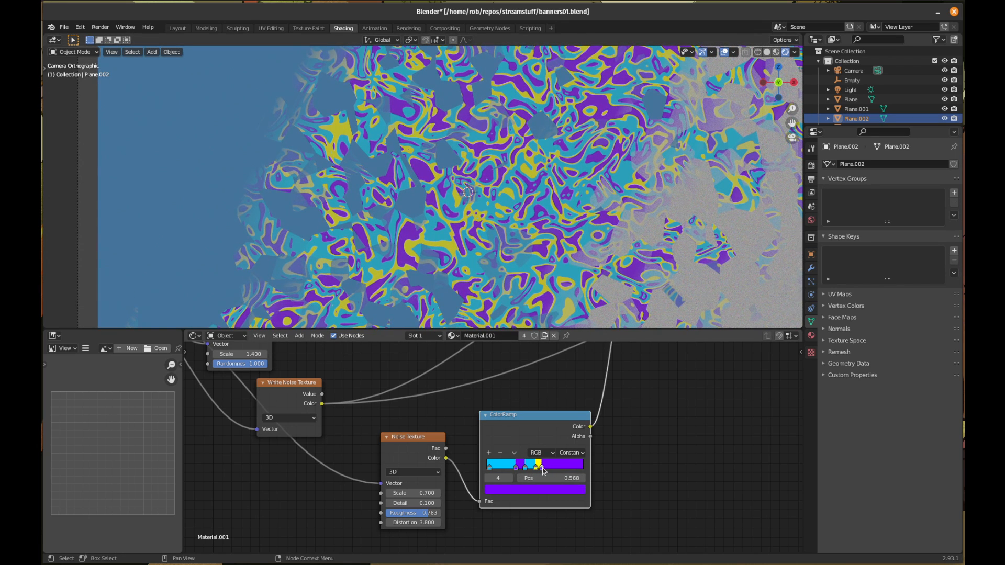
pyautogui.moveTo(541, 471); pyautogui.dragTo(543, 471)
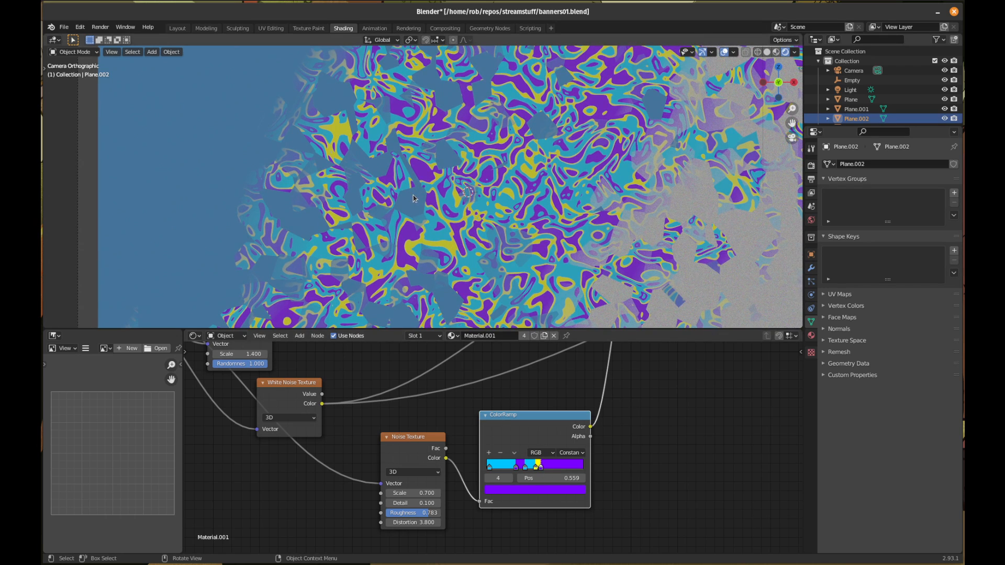
pyautogui.scroll(-3, 496, 238)
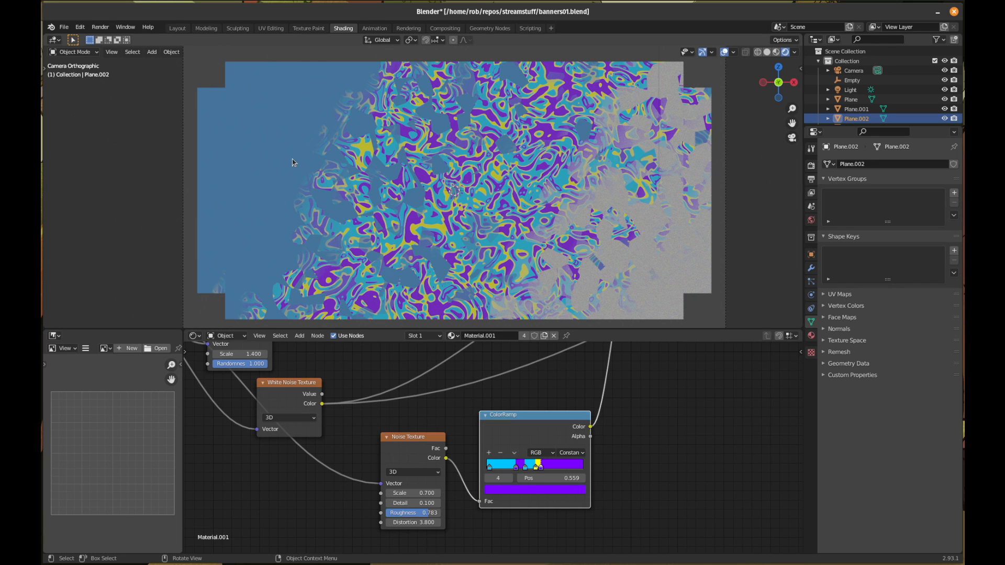
# - Recolor the Mix node's blue Color1 sky blue by sampling the ColorRamp's first band
pyautogui.moveTo(611, 385); pyautogui.dragTo(620, 351, button='middle')
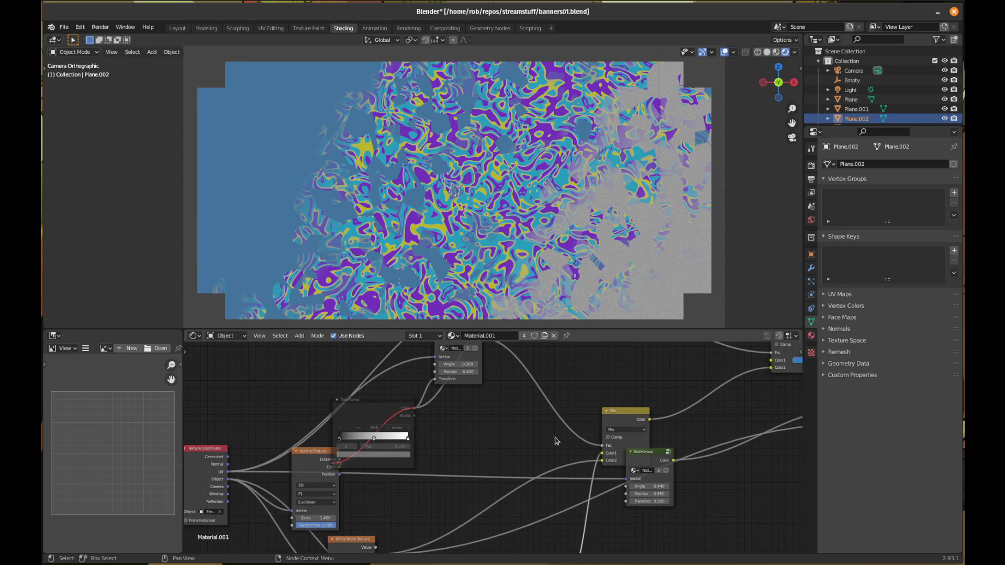
pyautogui.scroll(-3, 554, 440)
pyautogui.moveTo(609, 445); pyautogui.dragTo(526, 414, button='middle')
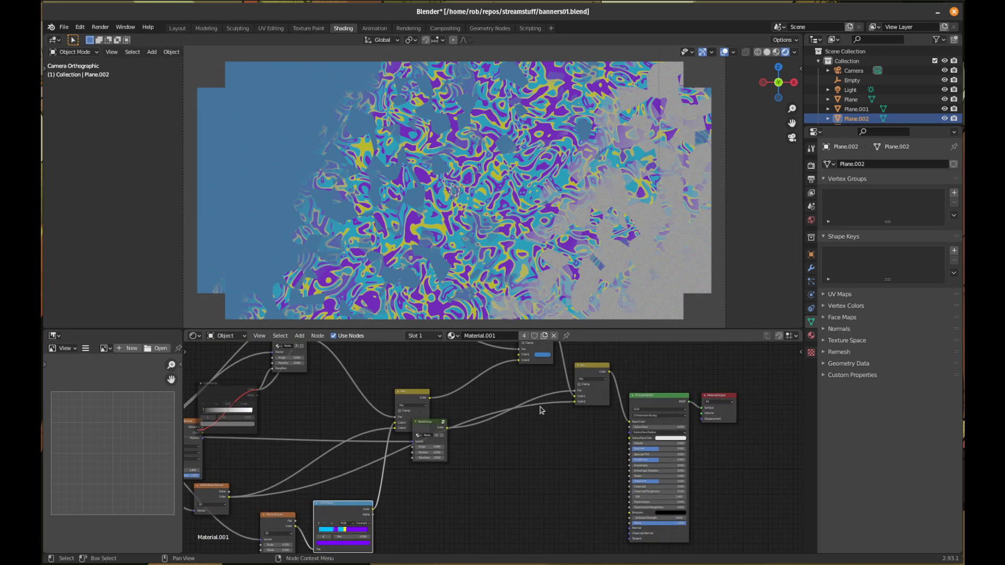
pyautogui.click(538, 359)
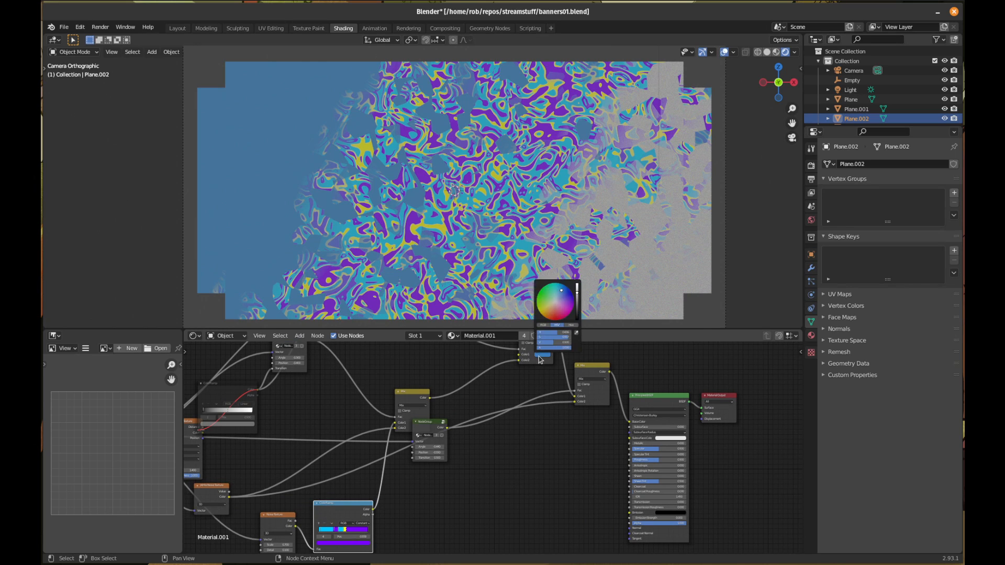
pyautogui.click(577, 335)
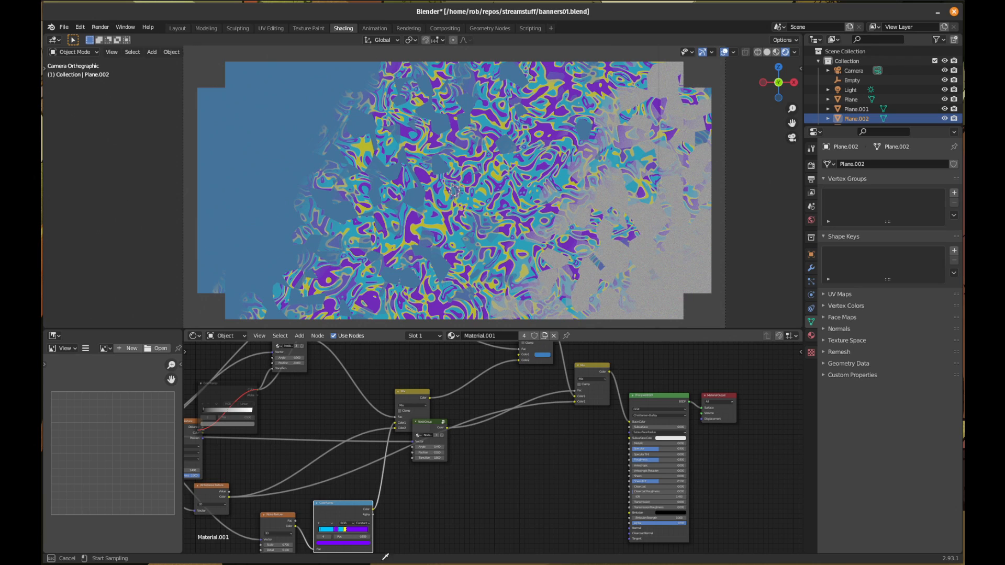
pyautogui.click(330, 529)
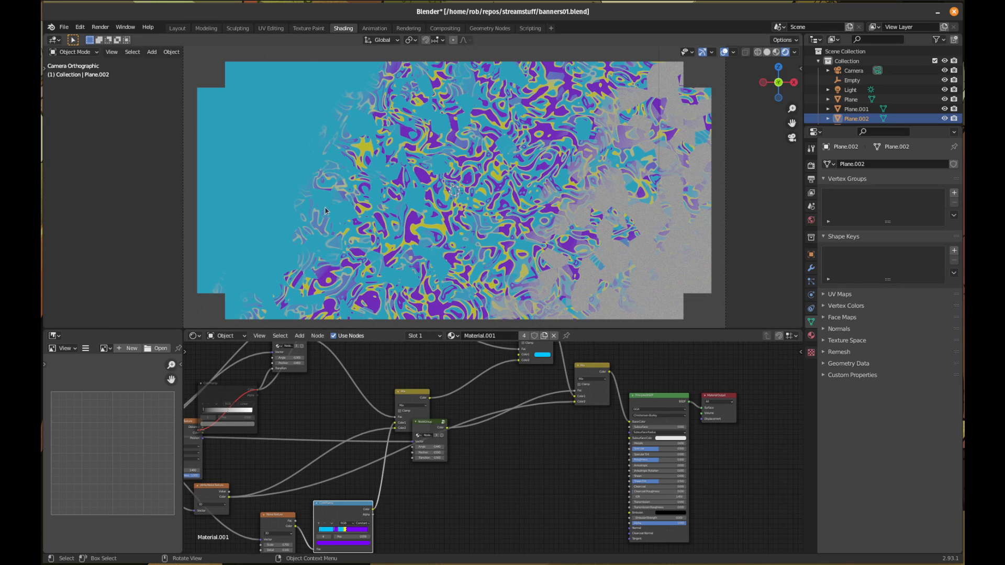
# - Change the Mix node's Color1 to a saturated pure blue by shifting its hue and adjusting its RGB values
pyautogui.click(545, 358)
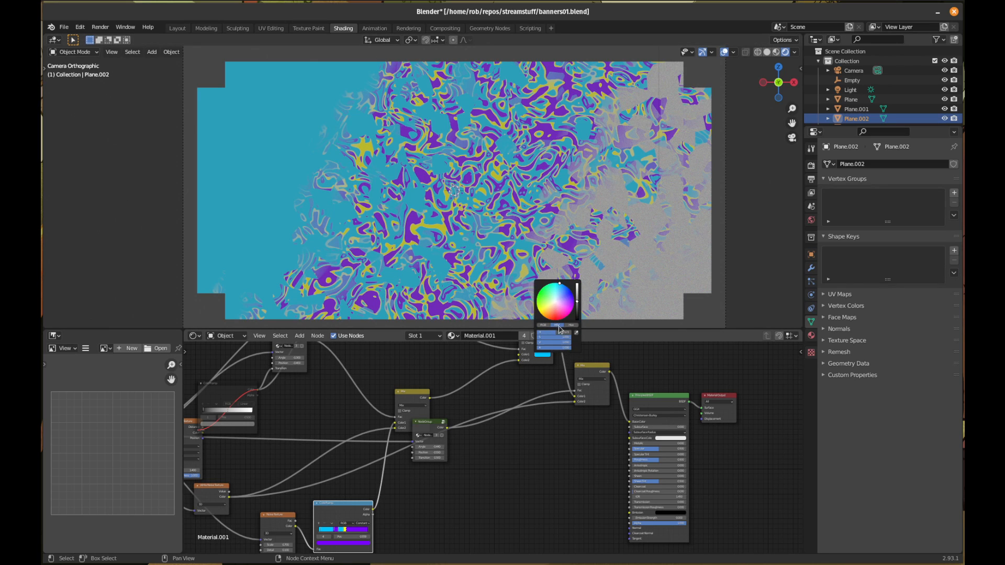
pyautogui.moveTo(560, 336); pyautogui.dragTo(547, 336)
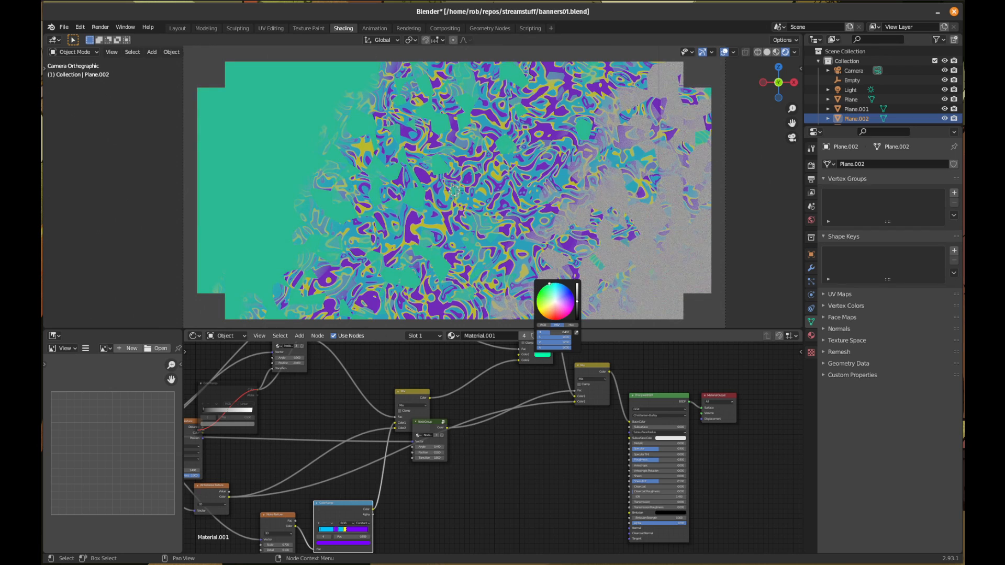
pyautogui.moveTo(547, 333)
pyautogui.mouseDown()
pyautogui.moveTo(537, 333)
pyautogui.moveTo(557, 333)
pyautogui.mouseUp()
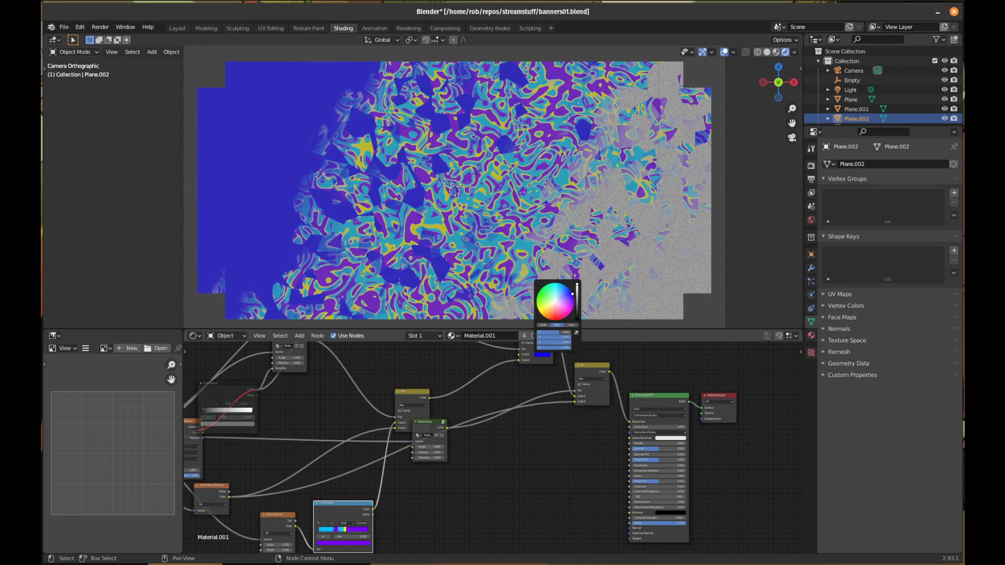
pyautogui.moveTo(572, 292); pyautogui.dragTo(570, 289)
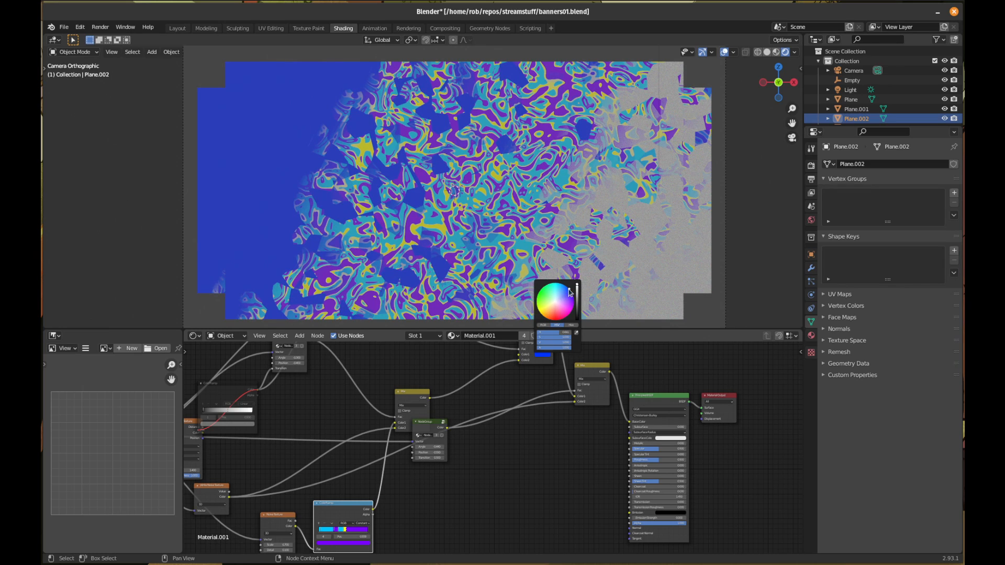
pyautogui.click(543, 326)
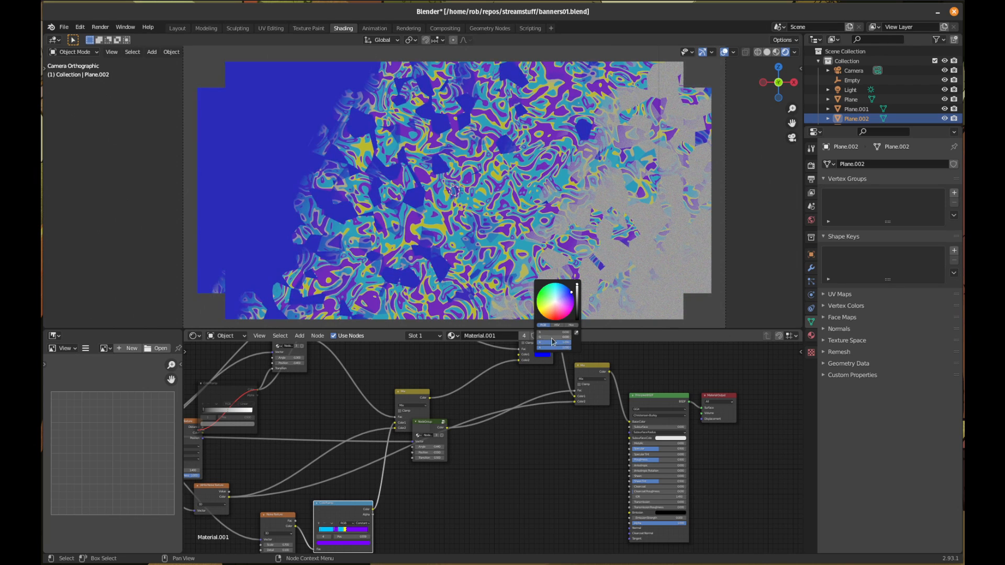
pyautogui.click(566, 336)
pyautogui.click(566, 338)
pyautogui.click(568, 343)
pyautogui.click(566, 343)
pyautogui.press('Return')
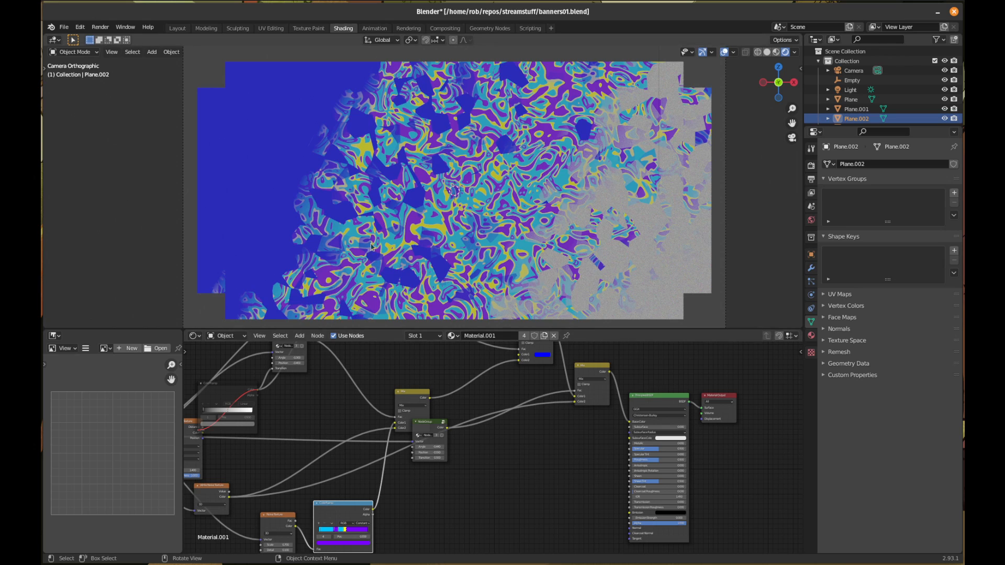
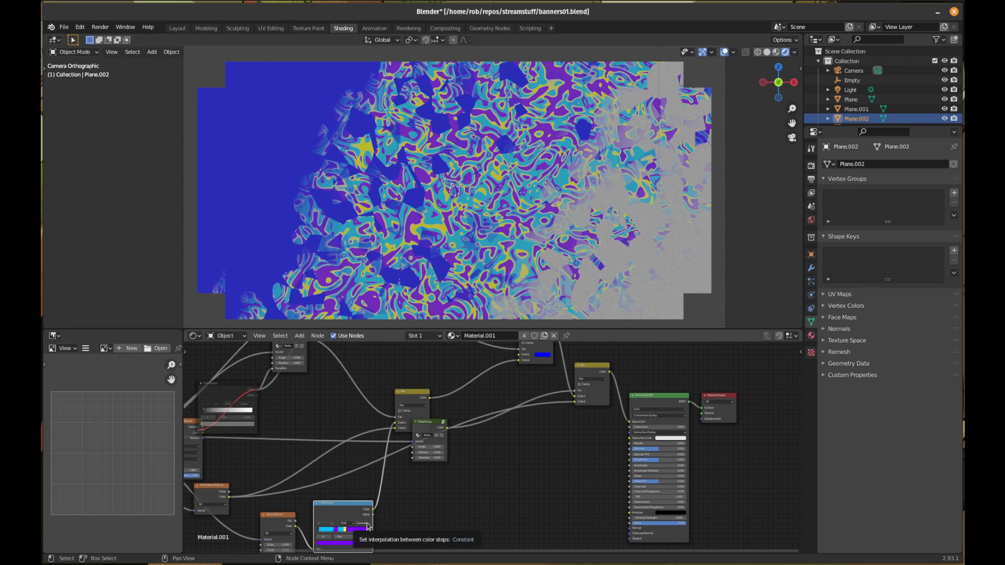
# - Try Linear interpolation on the noise ColorRamp and switch it back to Constant
pyautogui.click(362, 523)
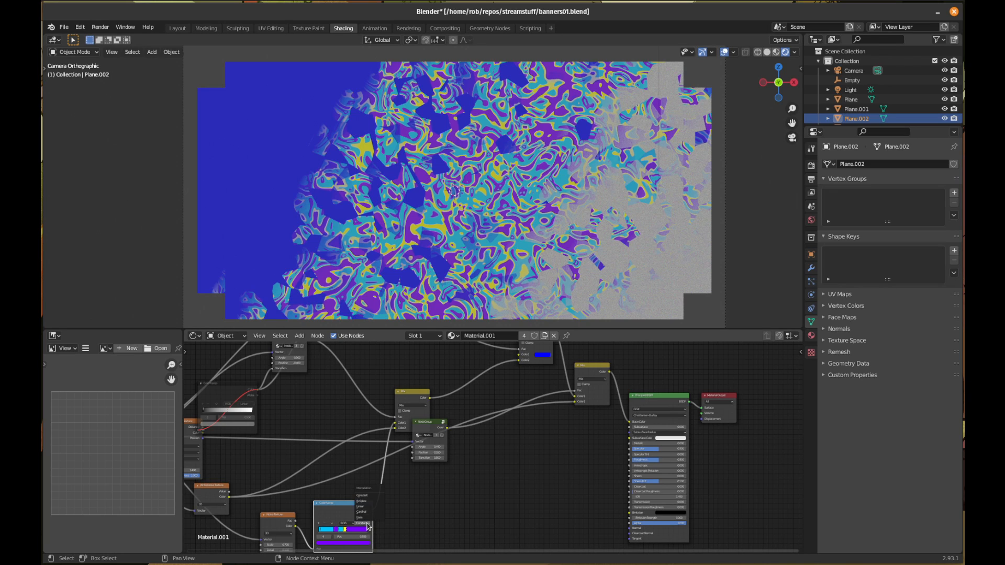
pyautogui.click(365, 524)
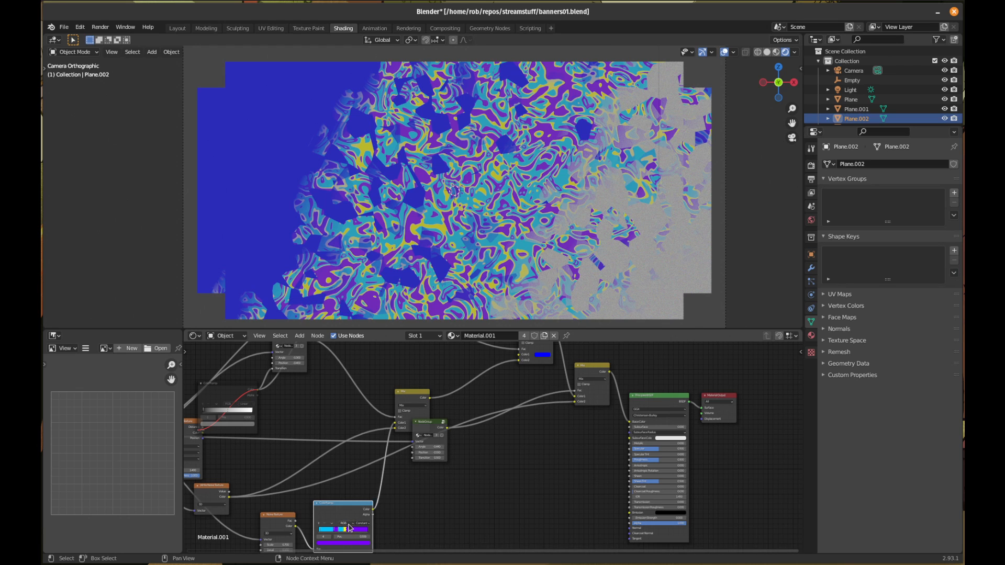
pyautogui.scroll(1, 350, 528)
pyautogui.scroll(4, 560, 445)
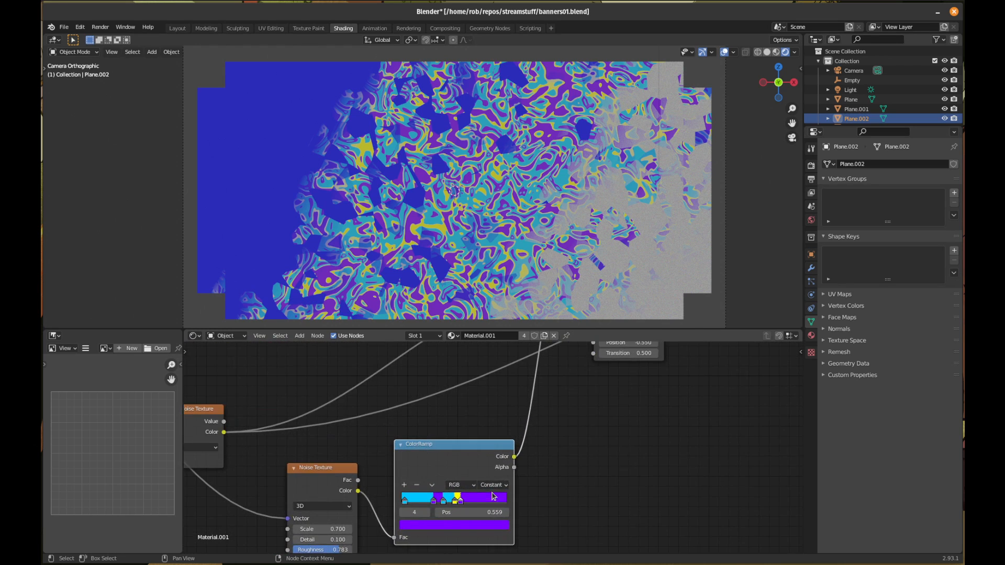
pyautogui.moveTo(603, 513); pyautogui.dragTo(627, 439, button='middle')
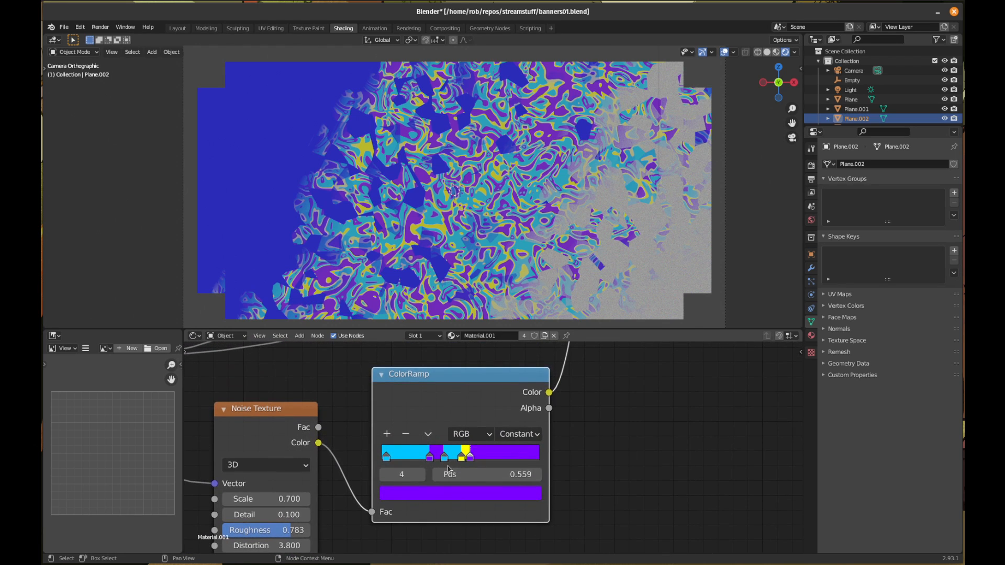
pyautogui.click(530, 439)
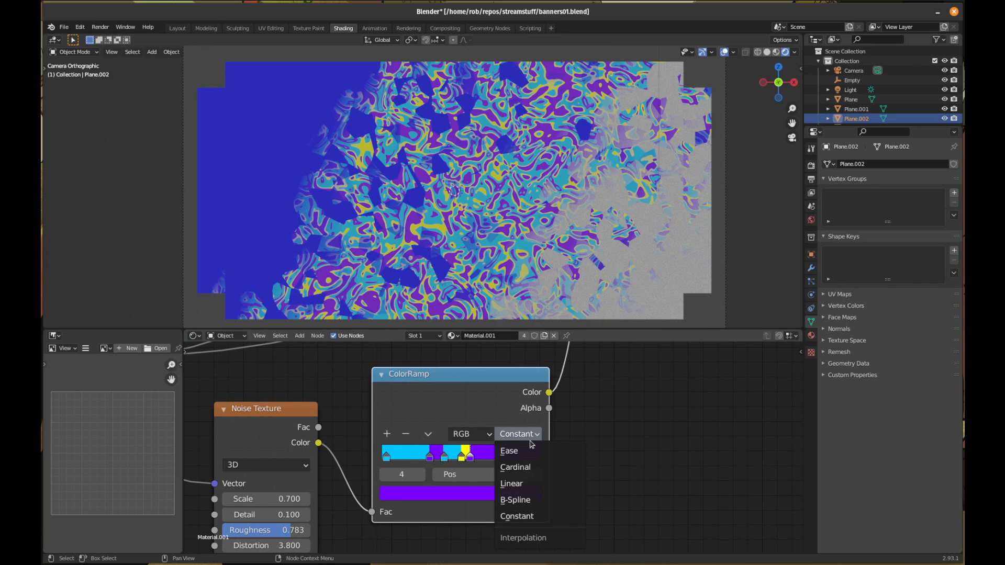
pyautogui.click(526, 485)
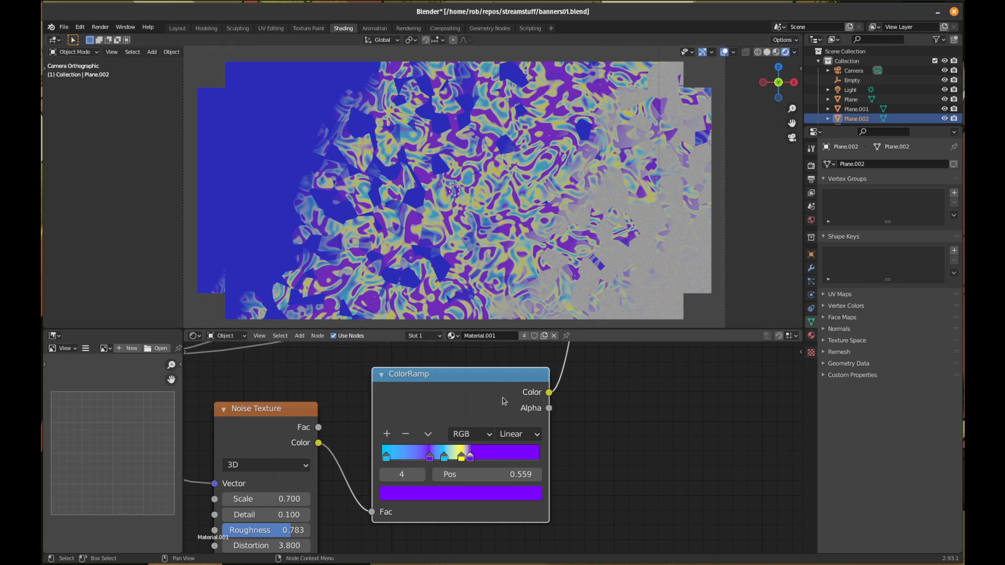
pyautogui.click(532, 436)
pyautogui.click(526, 519)
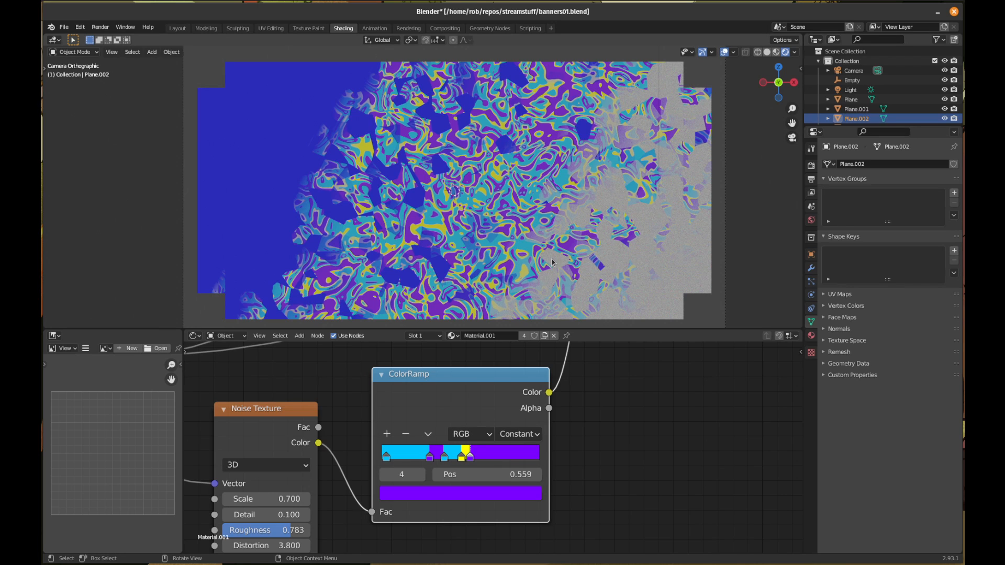
# - Duplicate the noise ColorRamp, place the copy below the original and connect the Noise Texture's Color output to its Fac input
pyautogui.scroll(-4, 599, 427)
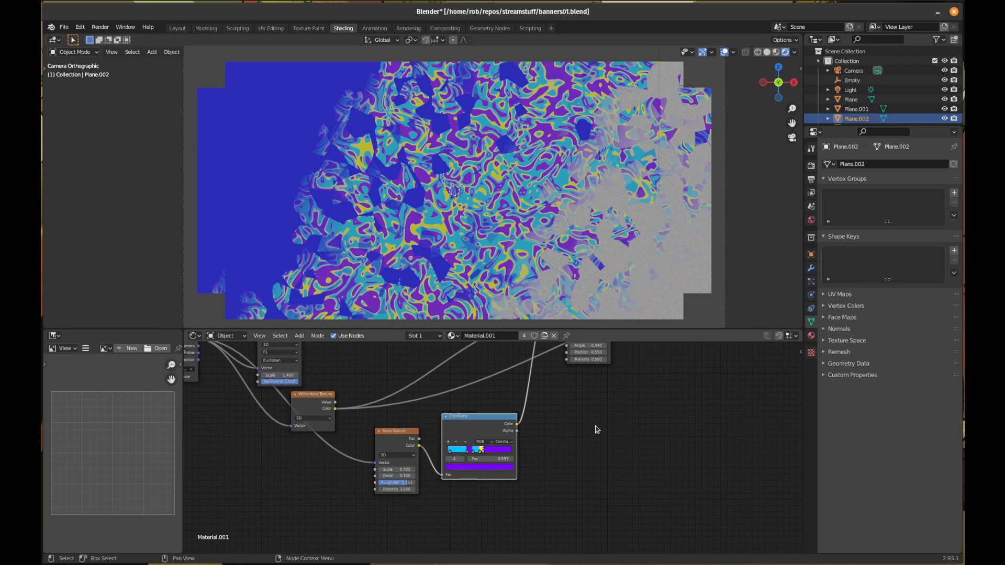
pyautogui.scroll(2, 598, 430)
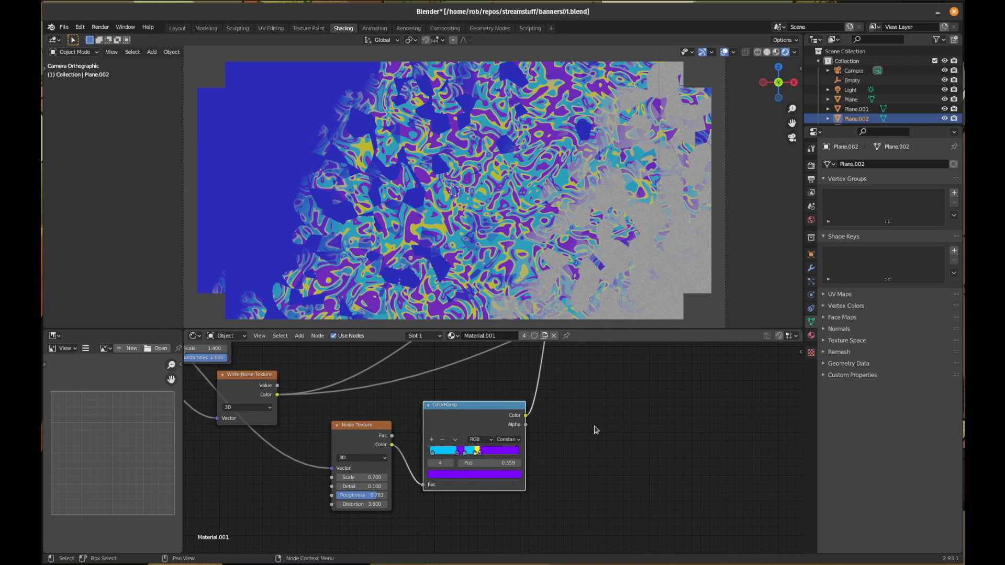
pyautogui.hotkey('ctrl', 'space')
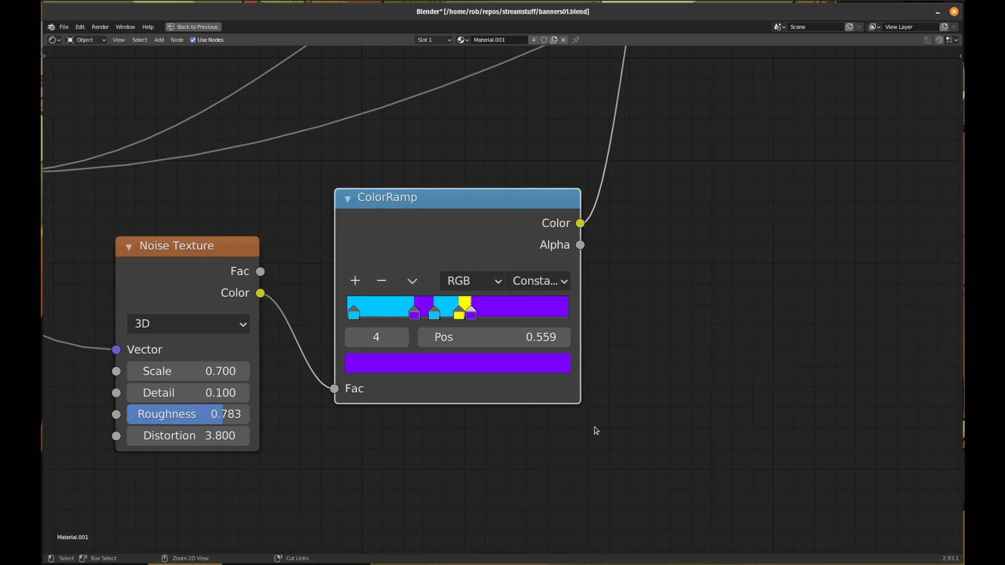
pyautogui.scroll(-4, 618, 375)
pyautogui.moveTo(602, 271); pyautogui.dragTo(588, 426, button='middle')
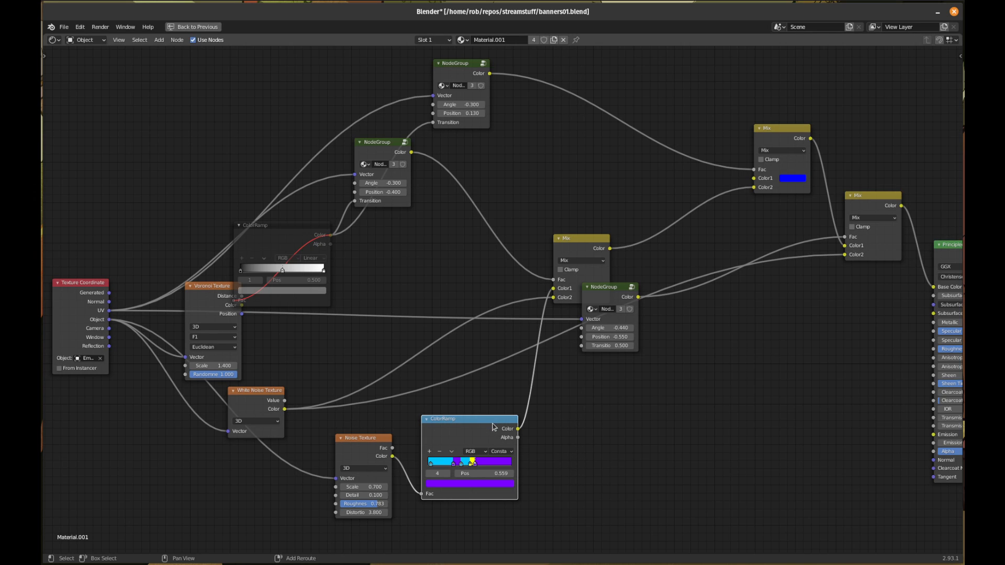
pyautogui.hotkey('shift', 'd')
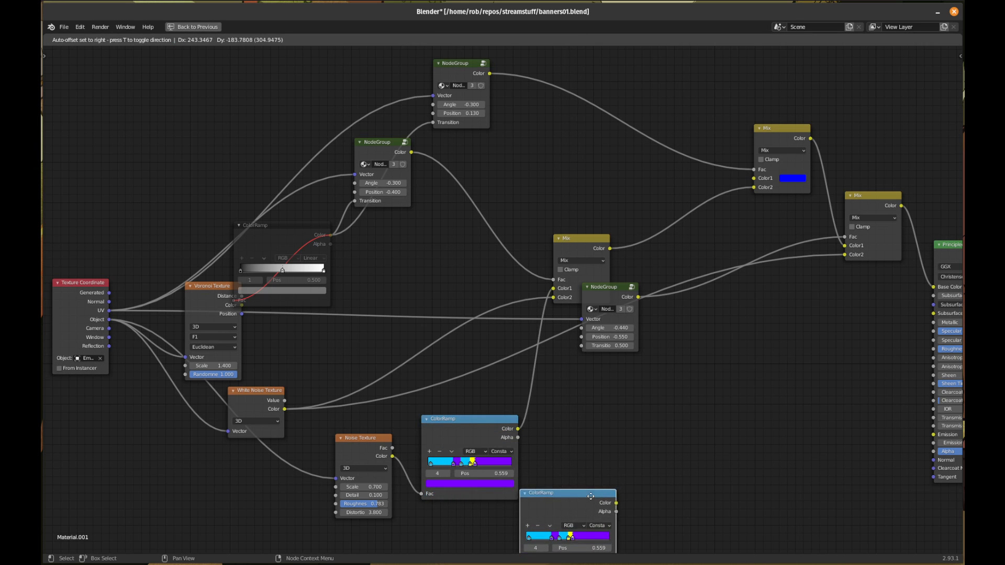
pyautogui.click(587, 510)
pyautogui.moveTo(657, 504); pyautogui.dragTo(631, 397, button='middle')
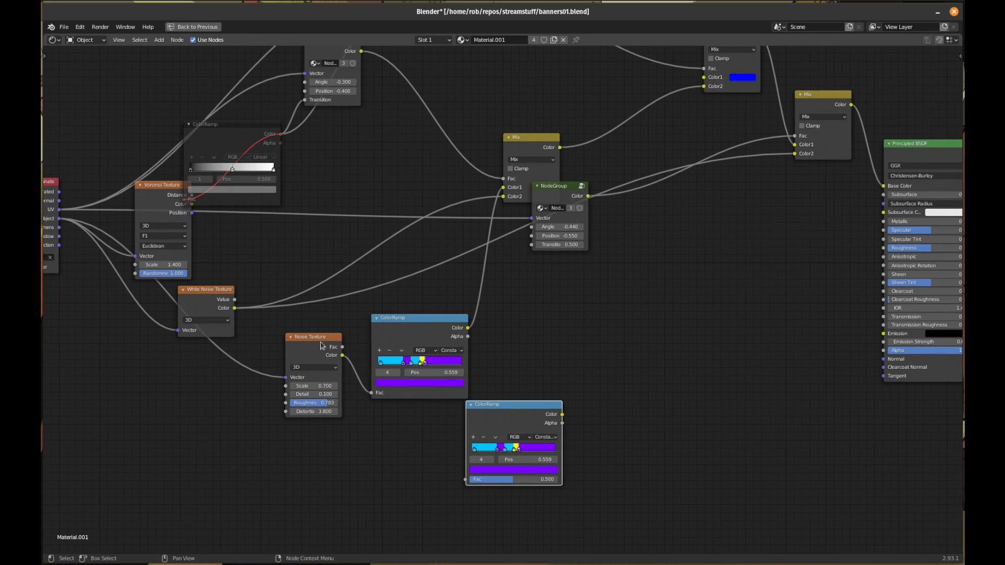
pyautogui.moveTo(342, 355); pyautogui.dragTo(463, 478)
pyautogui.moveTo(531, 416); pyautogui.dragTo(461, 426)
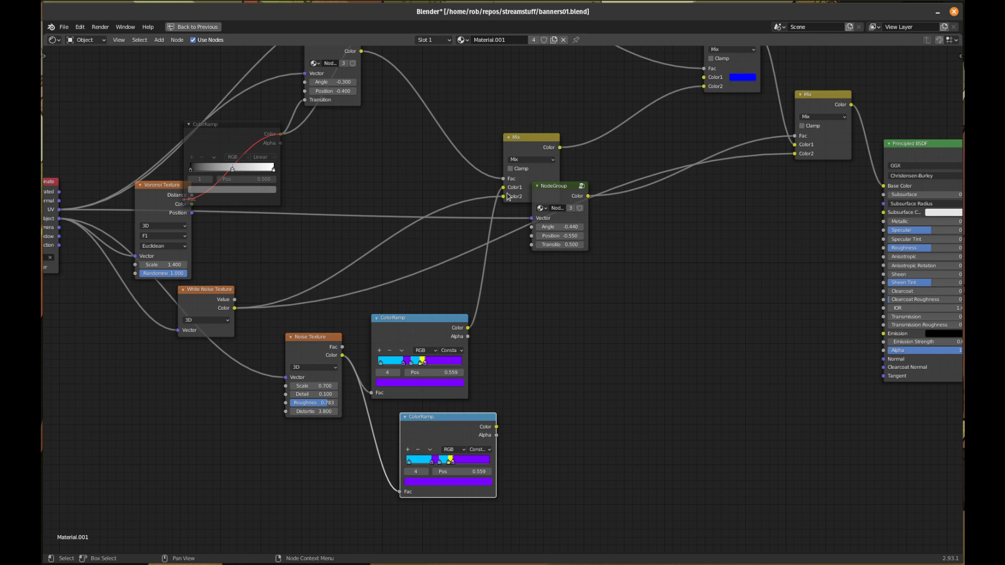
# - Move the Mix node clear of the node group and insert a duplicate of it on the link from the ColorRamp to its Color1
pyautogui.click(523, 142)
pyautogui.moveTo(523, 137); pyautogui.dragTo(631, 84)
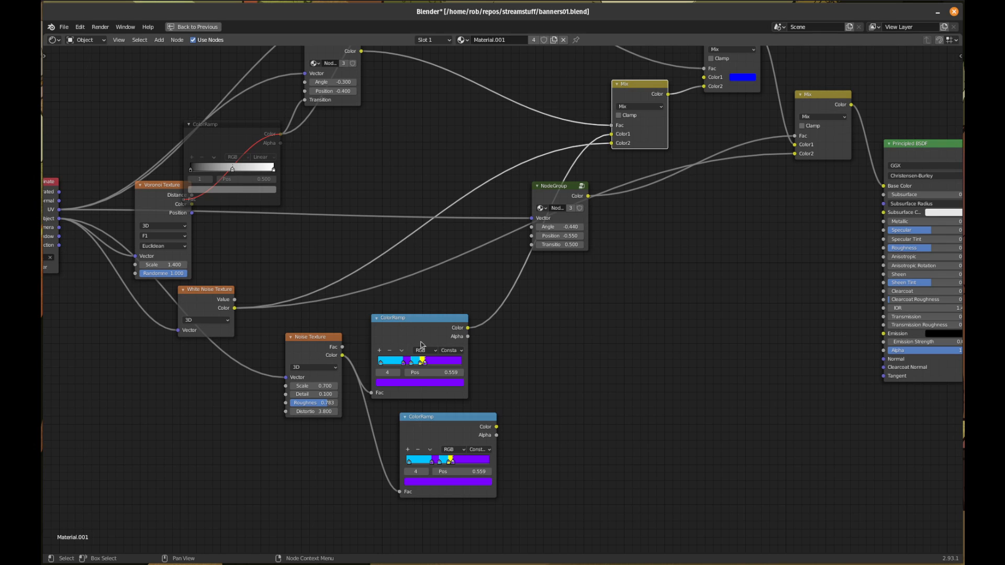
pyautogui.moveTo(648, 87); pyautogui.dragTo(607, 163)
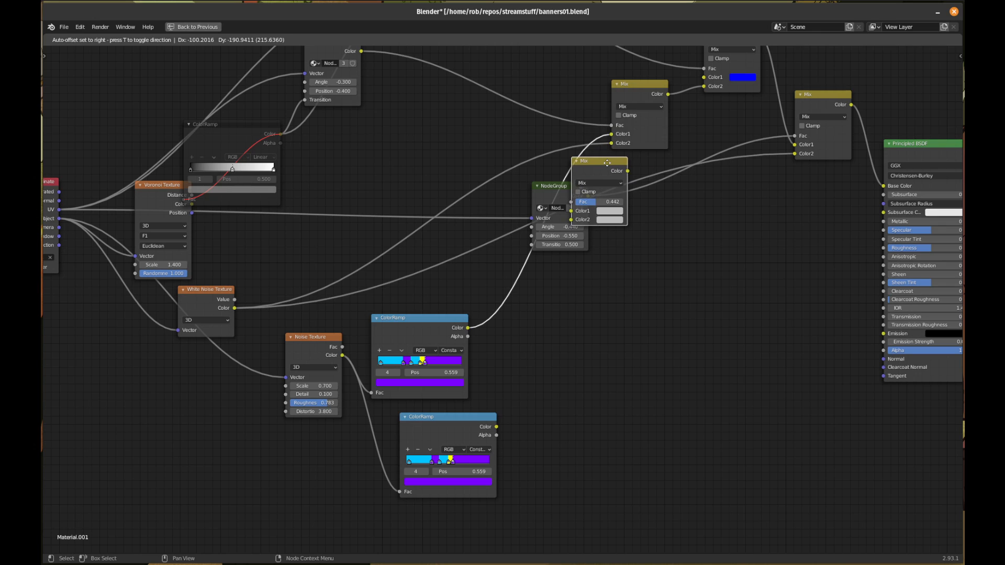
pyautogui.click(607, 162)
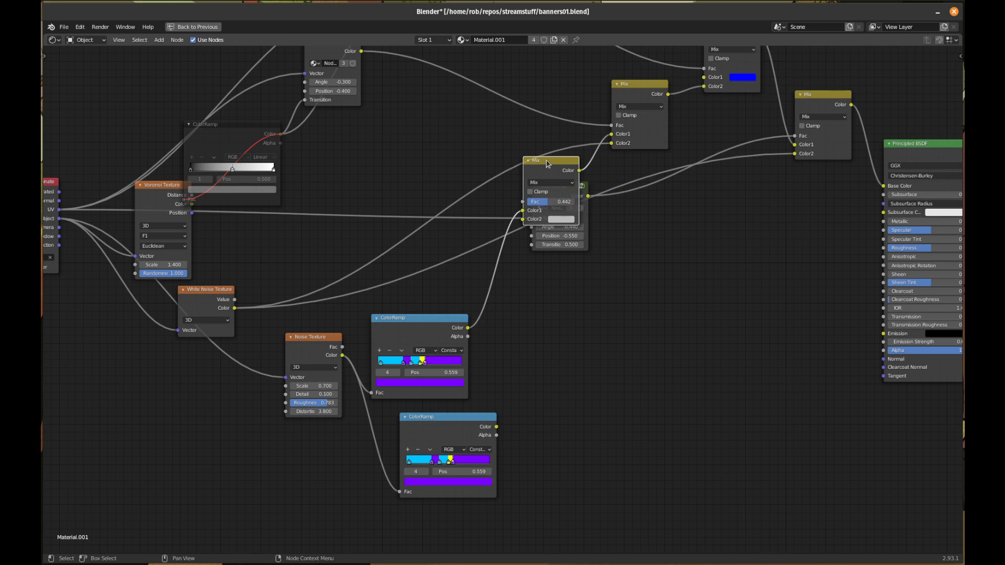
# - Place the new Mix node beside the two ColorRamps and connect the duplicated ramp's Color output to its Color2 input
pyautogui.moveTo(550, 163); pyautogui.dragTo(538, 285)
pyautogui.moveTo(497, 427); pyautogui.dragTo(512, 341)
pyautogui.hotkey('ctrl', 'space')
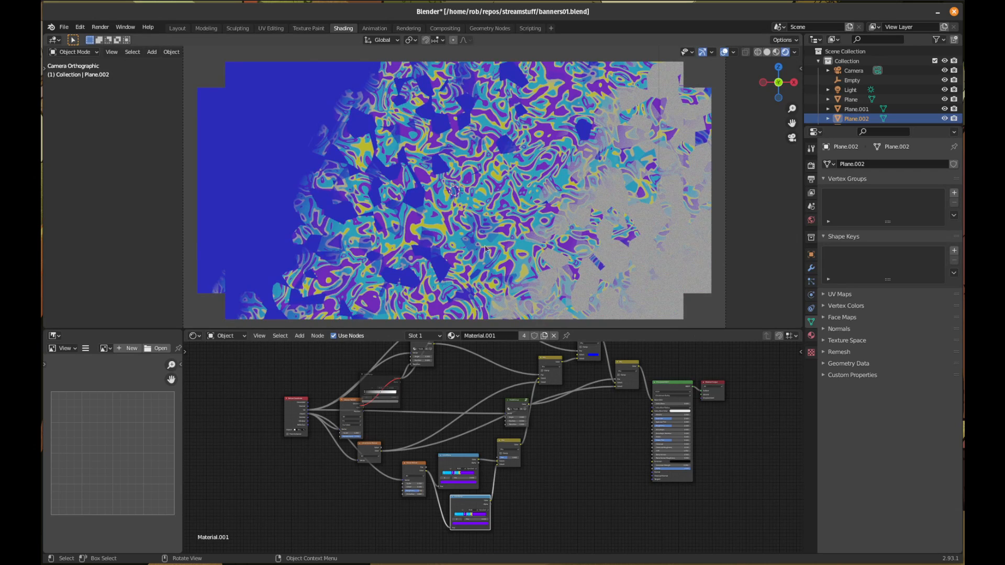
# - Move the three NodeGroup nodes over beside the Mix nodes whose Fac inputs they drive
pyautogui.hotkey('ctrl', 'space')
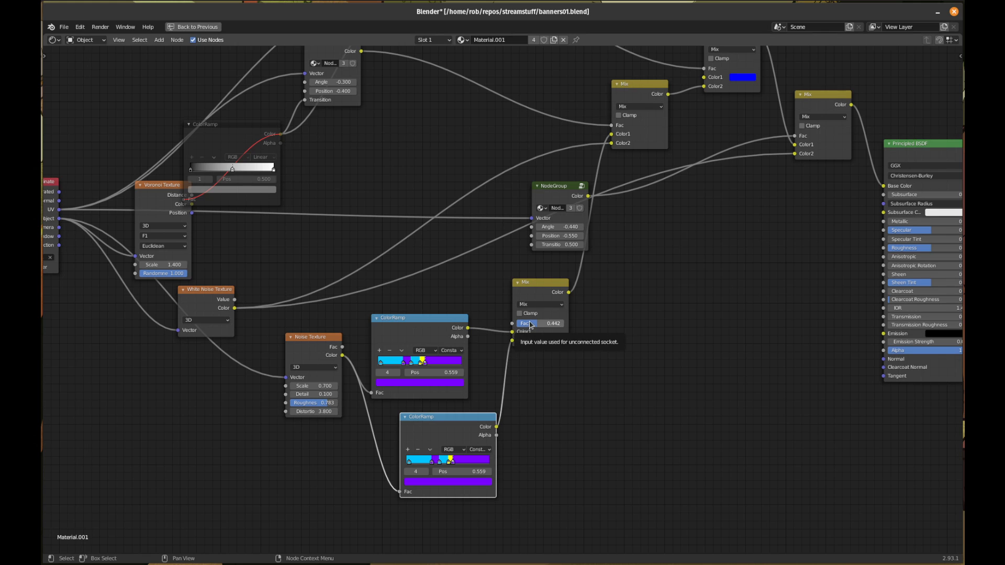
pyautogui.moveTo(648, 278); pyautogui.dragTo(656, 333, button='middle')
pyautogui.moveTo(559, 239); pyautogui.dragTo(748, 176)
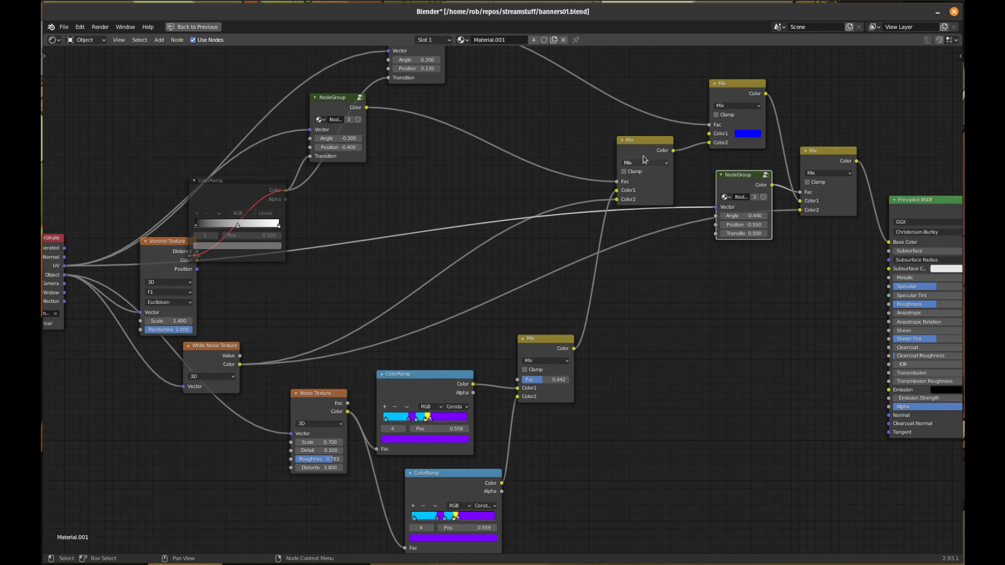
pyautogui.moveTo(351, 94); pyautogui.dragTo(571, 144)
pyautogui.moveTo(442, 83); pyautogui.dragTo(717, 135)
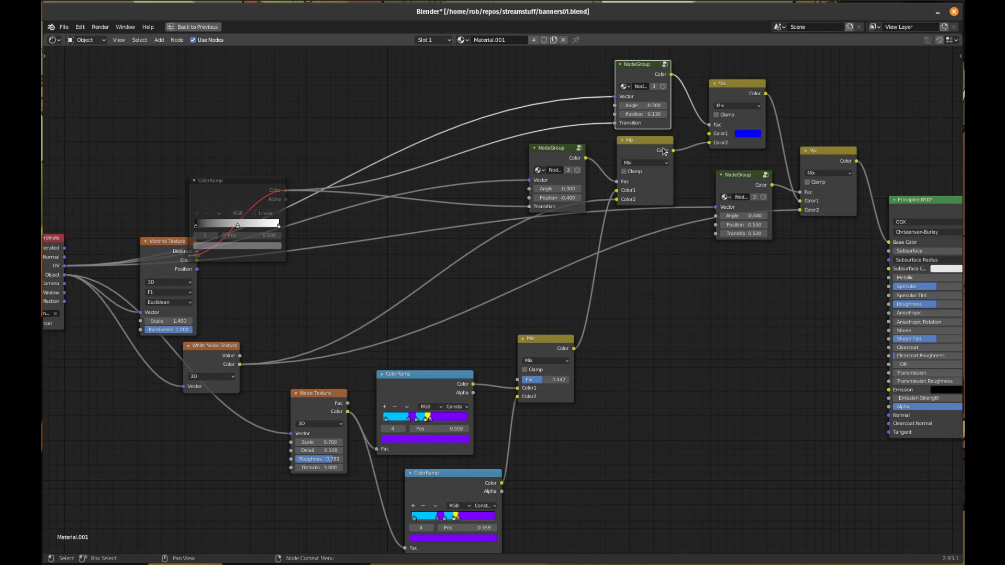
# - Raise the -0.440 angle NodeGroup and the final Mix, lower the blue Mix and the cell Mix, and place the White Noise Texture below the blue Mix
pyautogui.moveTo(757, 182); pyautogui.dragTo(756, 63)
pyautogui.moveTo(825, 157); pyautogui.dragTo(820, 100)
pyautogui.moveTo(715, 101); pyautogui.dragTo(713, 197)
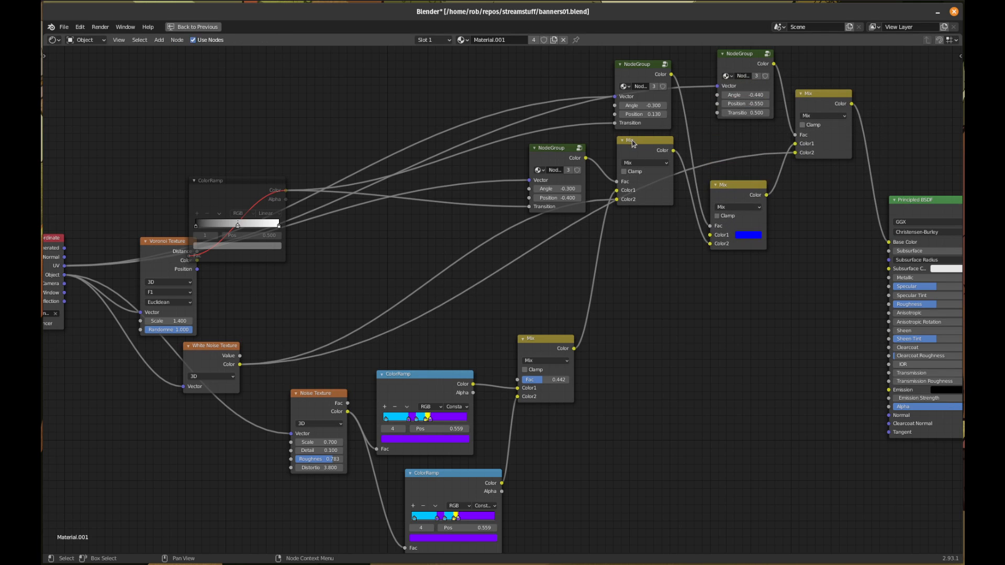
pyautogui.moveTo(635, 140); pyautogui.dragTo(646, 258)
pyautogui.click(219, 354)
pyautogui.moveTo(219, 353); pyautogui.dragTo(753, 275)
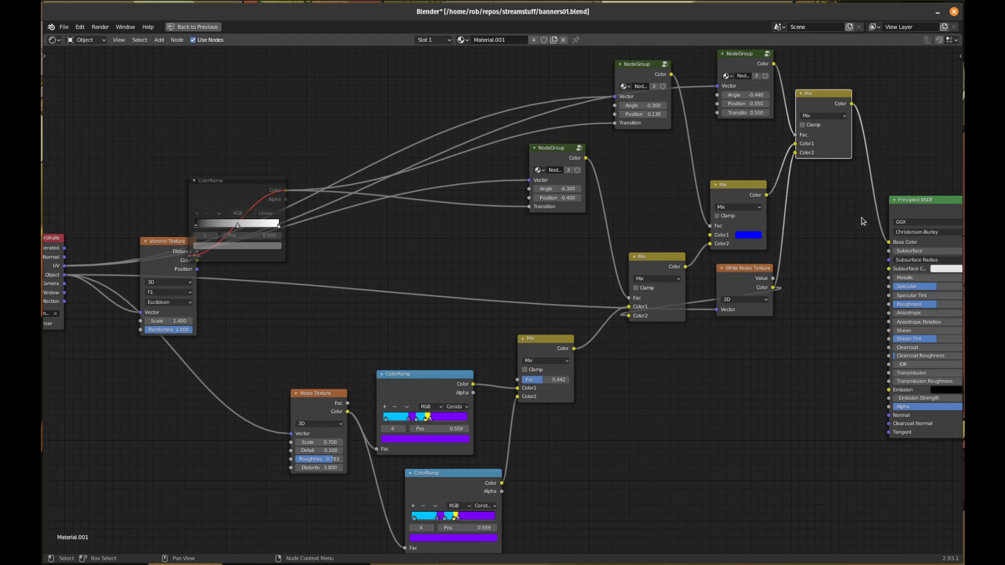
# - Shift the final Mix, Principled BSDF and Material Output nodes together away from the rest of the node tree
pyautogui.moveTo(836, 298); pyautogui.dragTo(636, 322, button='middle')
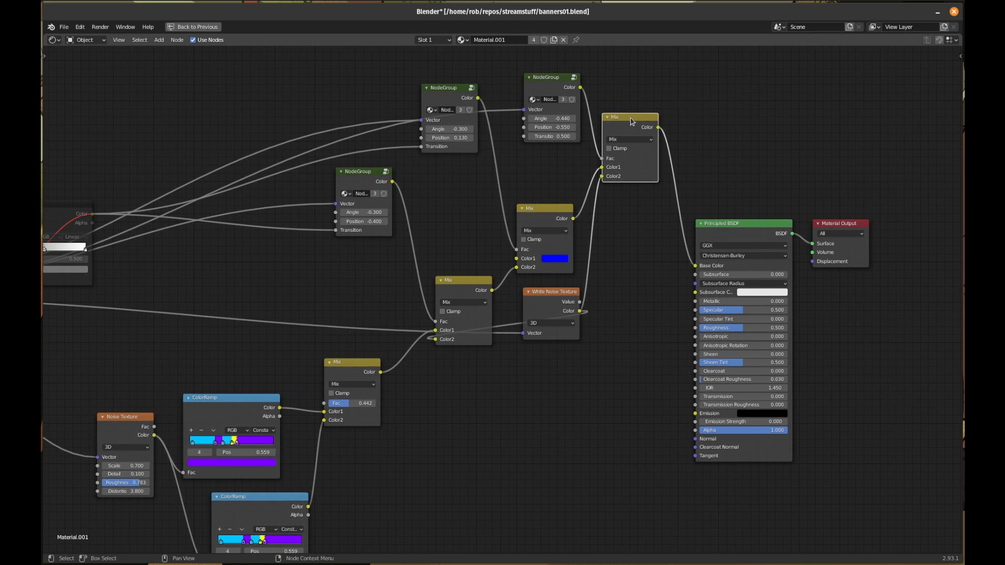
pyautogui.keyDown('shift'); pyautogui.click(784, 229); pyautogui.keyUp('shift')
pyautogui.keyDown('shift'); pyautogui.click(821, 222); pyautogui.keyUp('shift')
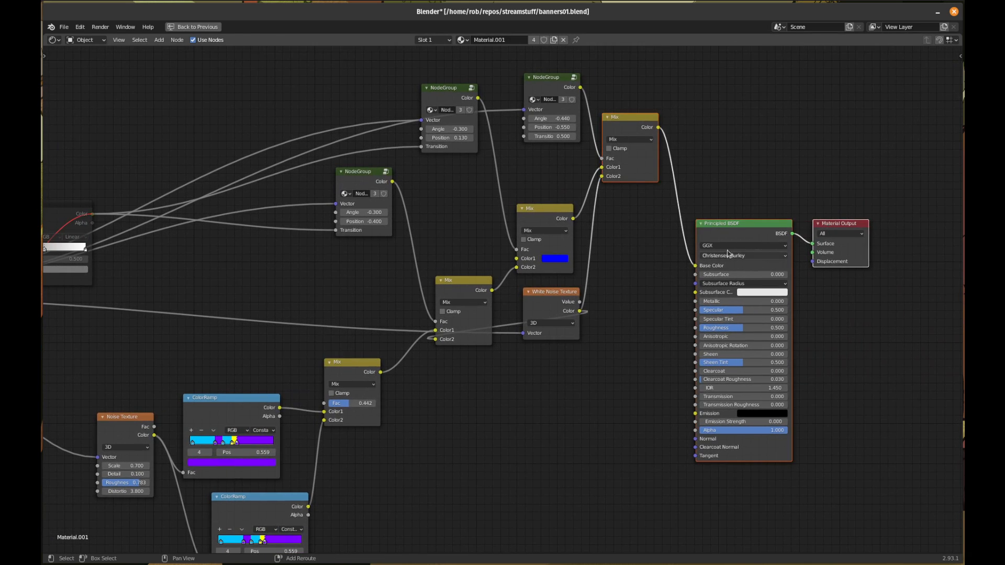
pyautogui.press('g')
pyautogui.click(829, 281)
# - Move the Mix node fed by the ColorRamps closer to the final Mix and place the White Noise Texture just below it
pyautogui.moveTo(548, 290); pyautogui.dragTo(669, 304)
pyautogui.moveTo(466, 280); pyautogui.dragTo(605, 289)
pyautogui.click(610, 269)
pyautogui.click(681, 308)
pyautogui.press('g')
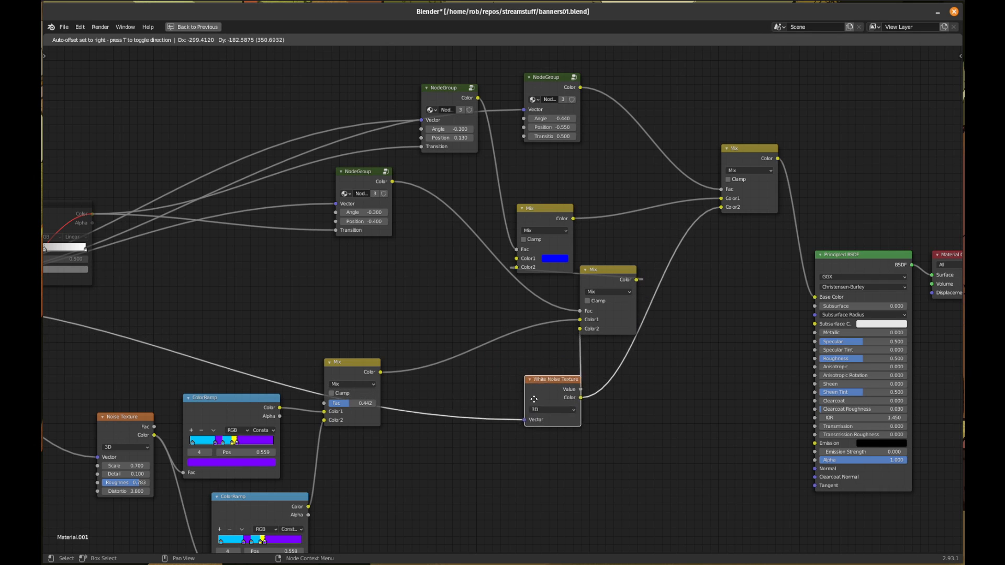
pyautogui.click(512, 368)
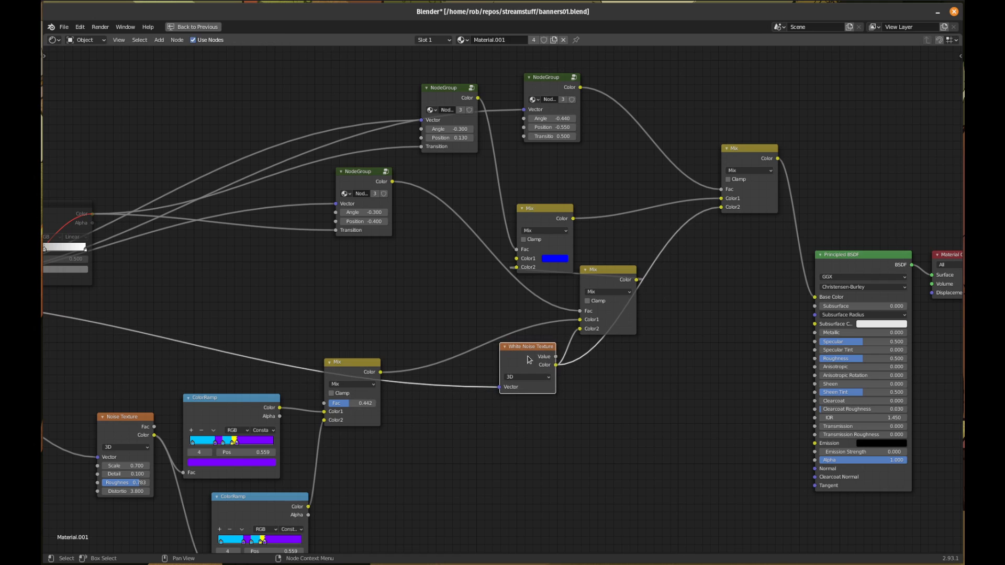
# - Stagger the blue Mix and the cell Mix as a diagonal chain leading into the final Mix, with the White Noise Texture beneath
pyautogui.moveTo(624, 272); pyautogui.dragTo(637, 231)
pyautogui.moveTo(543, 213); pyautogui.dragTo(684, 187)
pyautogui.moveTo(626, 237); pyautogui.dragTo(582, 255)
pyautogui.moveTo(533, 354); pyautogui.dragTo(494, 366)
pyautogui.click(679, 188)
pyautogui.moveTo(679, 187); pyautogui.dragTo(630, 175)
pyautogui.click(589, 250)
pyautogui.moveTo(589, 250); pyautogui.dragTo(558, 267)
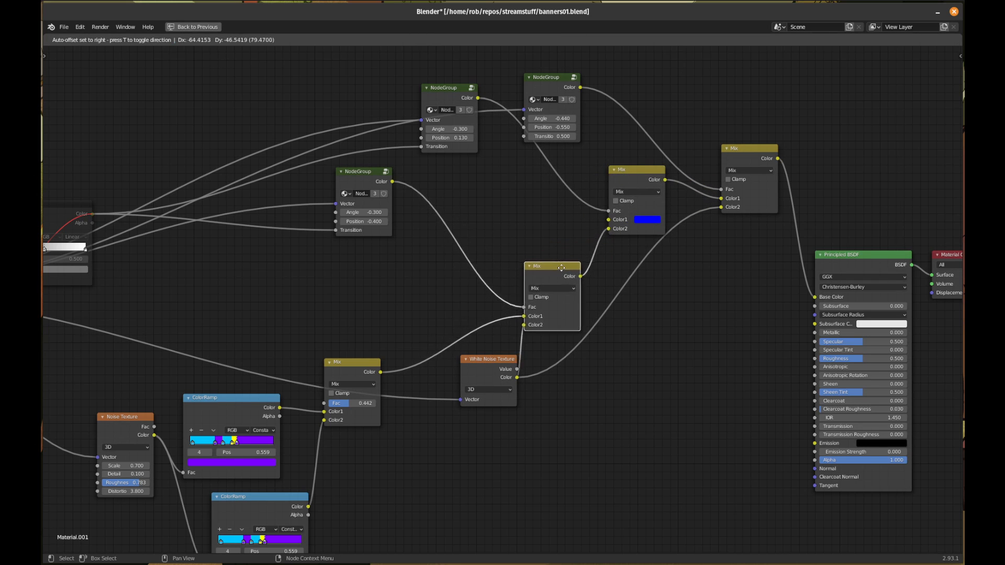
# - Place each of the three NodeGroups directly in front of the Mix node it drives
pyautogui.moveTo(549, 78); pyautogui.dragTo(674, 80)
pyautogui.moveTo(459, 88); pyautogui.dragTo(568, 166)
pyautogui.moveTo(369, 173); pyautogui.dragTo(443, 269)
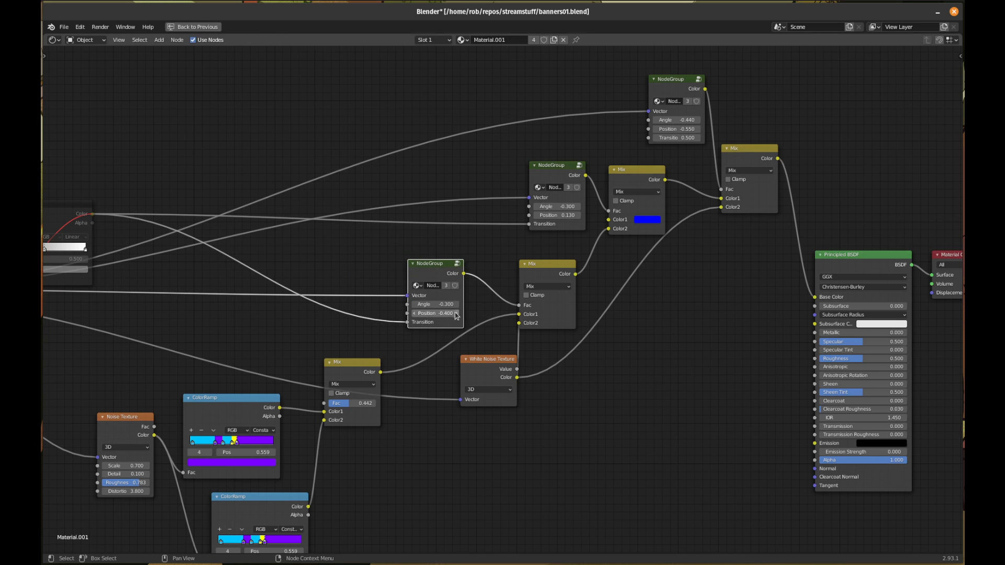
# - Duplicate the -0.400 position NodeGroup into the free space near the ColorRamps and connect the Texture Coordinate's UV output to the copy's Vector input
pyautogui.moveTo(550, 471); pyautogui.dragTo(641, 407, button='middle')
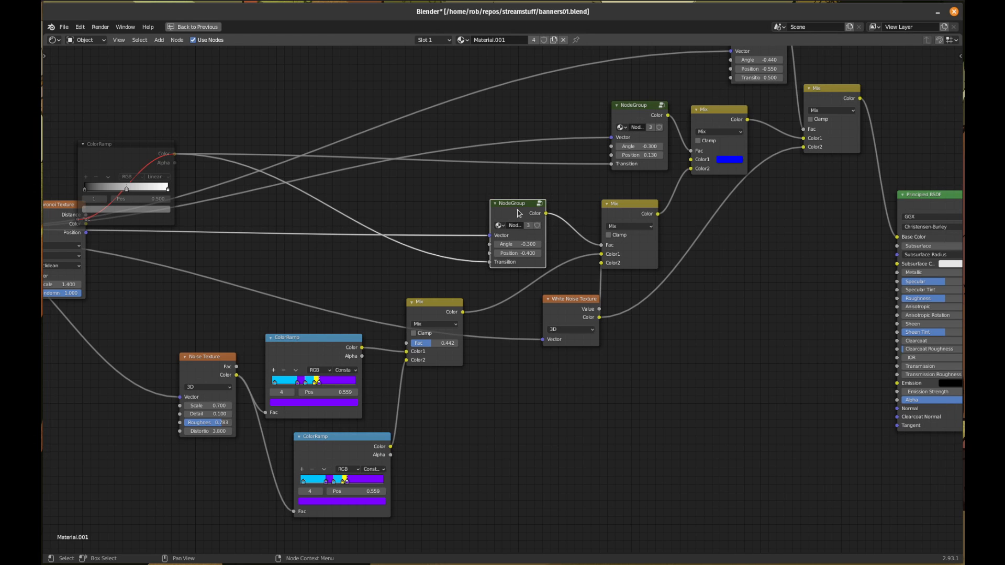
pyautogui.hotkey('shift', 'd')
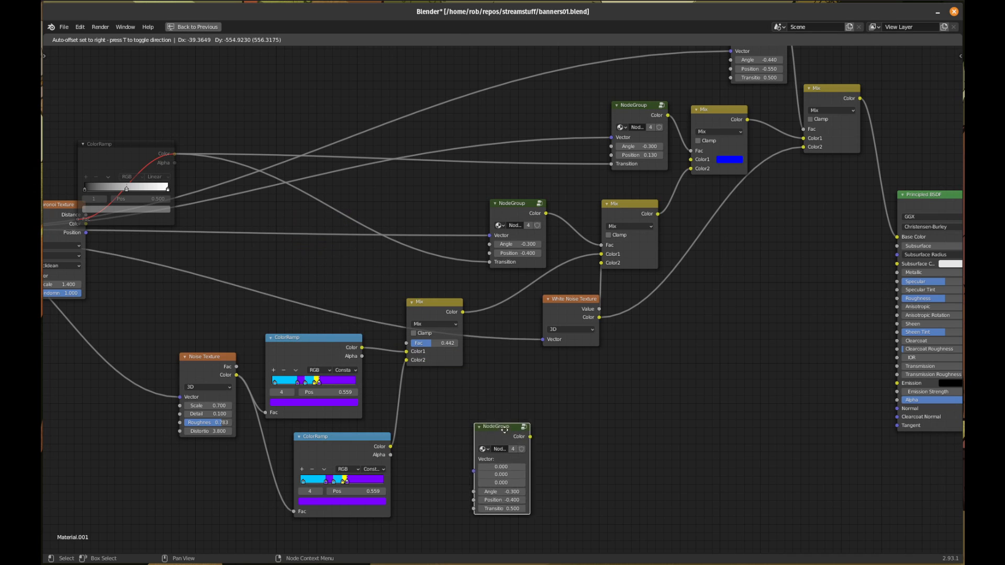
pyautogui.click(505, 434)
pyautogui.moveTo(202, 309); pyautogui.dragTo(370, 299, button='middle')
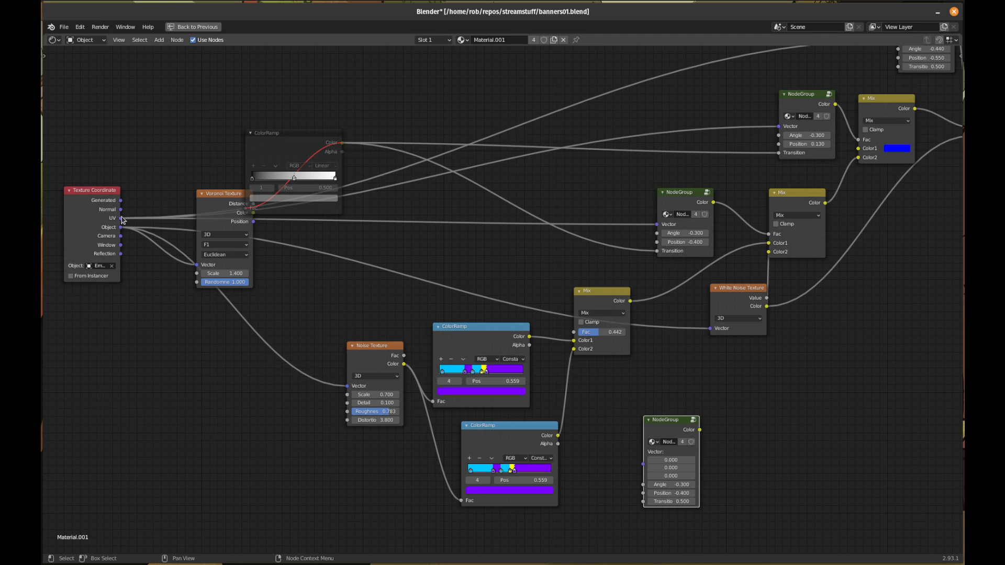
pyautogui.moveTo(122, 220); pyautogui.dragTo(644, 452)
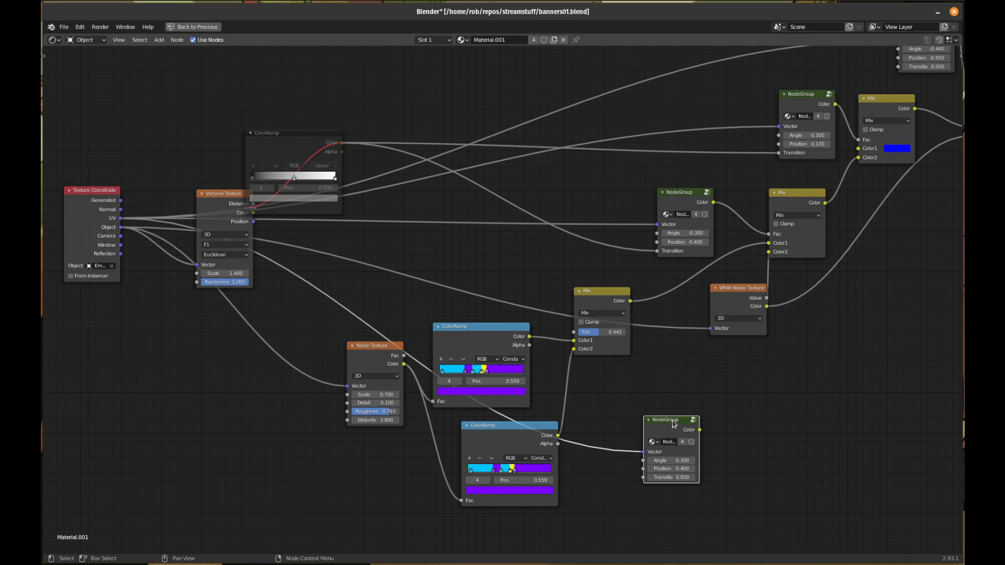
# - Connect the copied NodeGroup's Color output to the Fac input of the Mix joining the two ColorRamps, and place it above them
pyautogui.moveTo(682, 431); pyautogui.dragTo(654, 372)
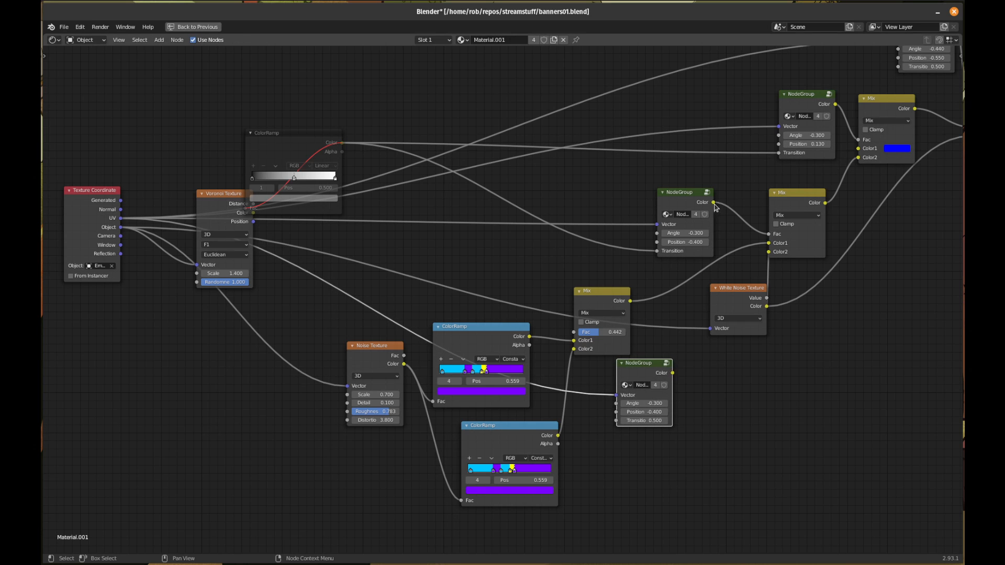
pyautogui.scroll(-2, 715, 208)
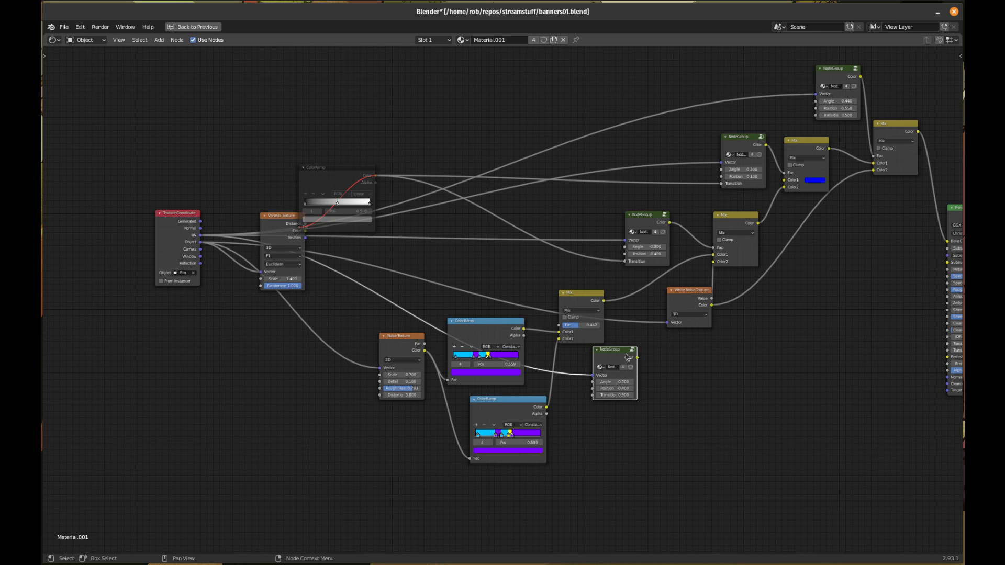
pyautogui.moveTo(619, 356); pyautogui.dragTo(559, 325)
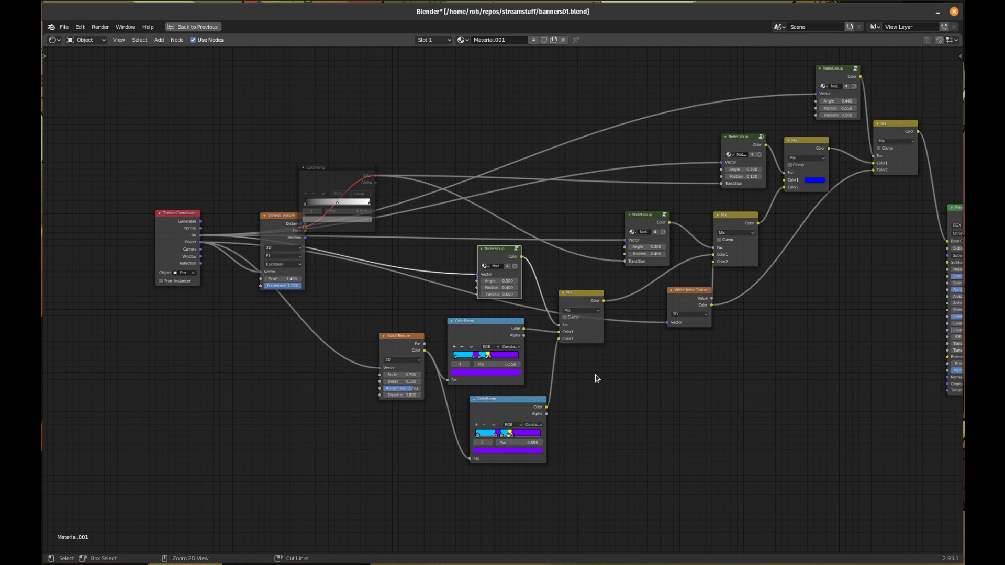
pyautogui.hotkey('ctrl', 'space')
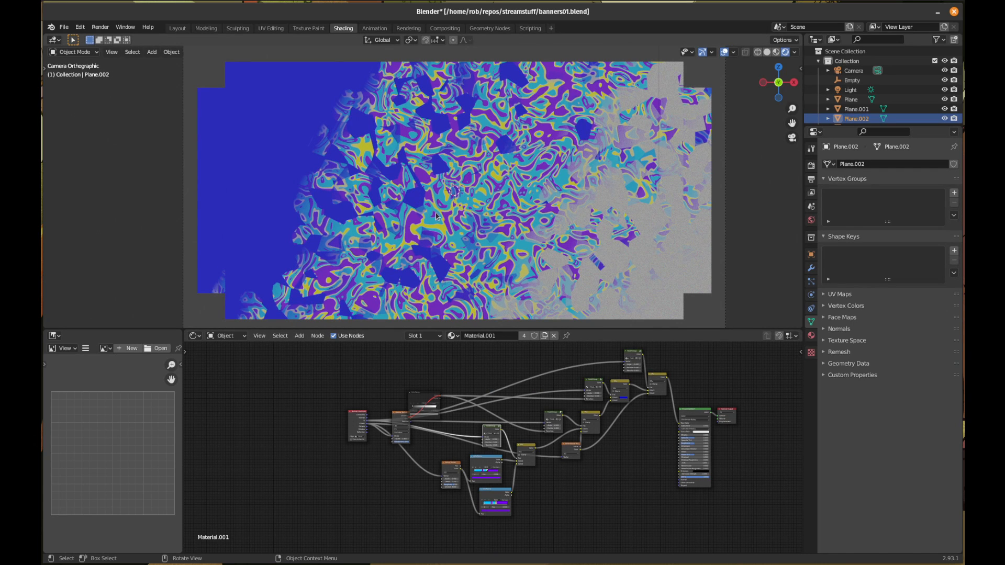
pyautogui.scroll(-1, 436, 216)
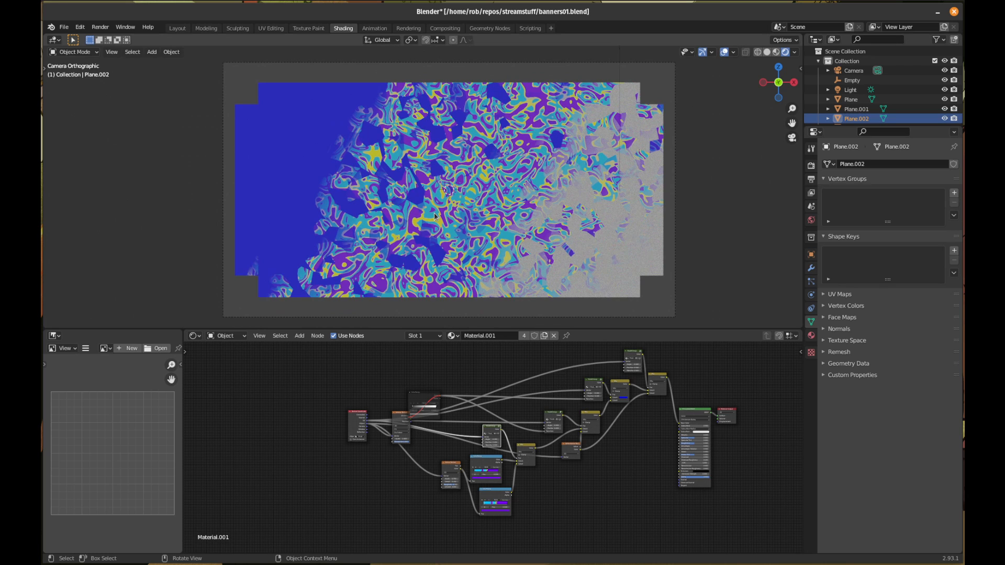
pyautogui.scroll(1, 435, 215)
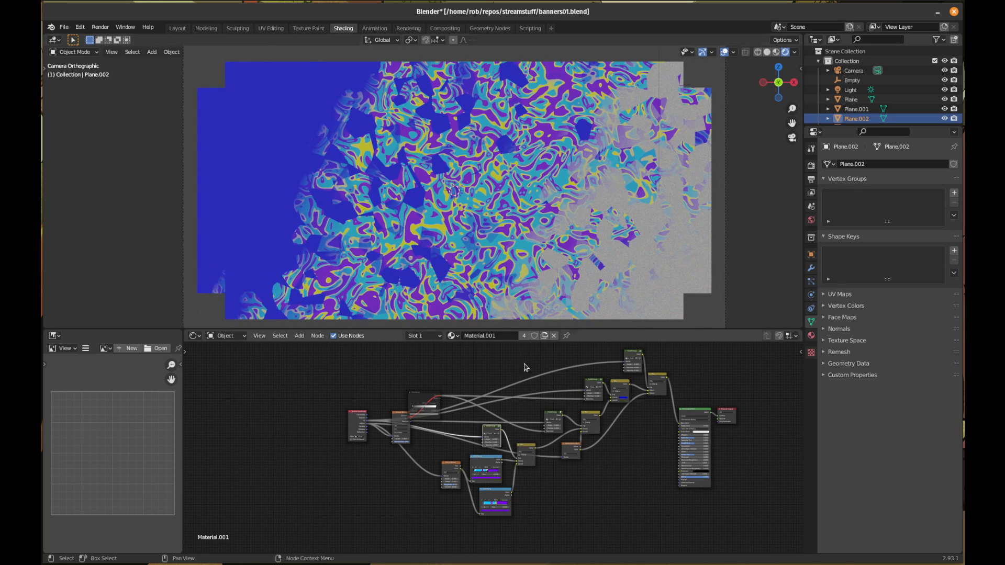
# - Try a Position of 0.600 on the copied NodeGroup
pyautogui.scroll(4, 527, 471)
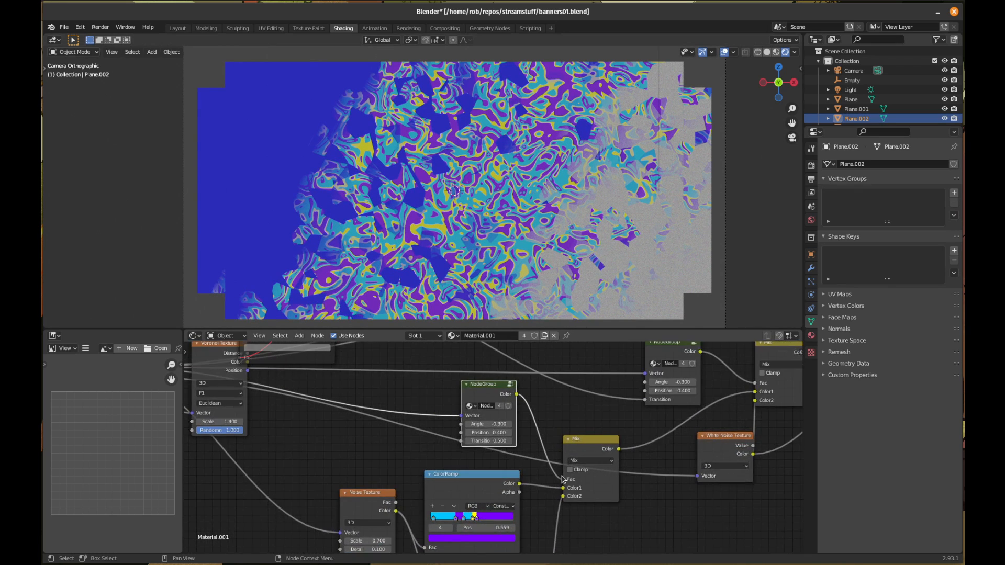
pyautogui.scroll(3, 556, 419)
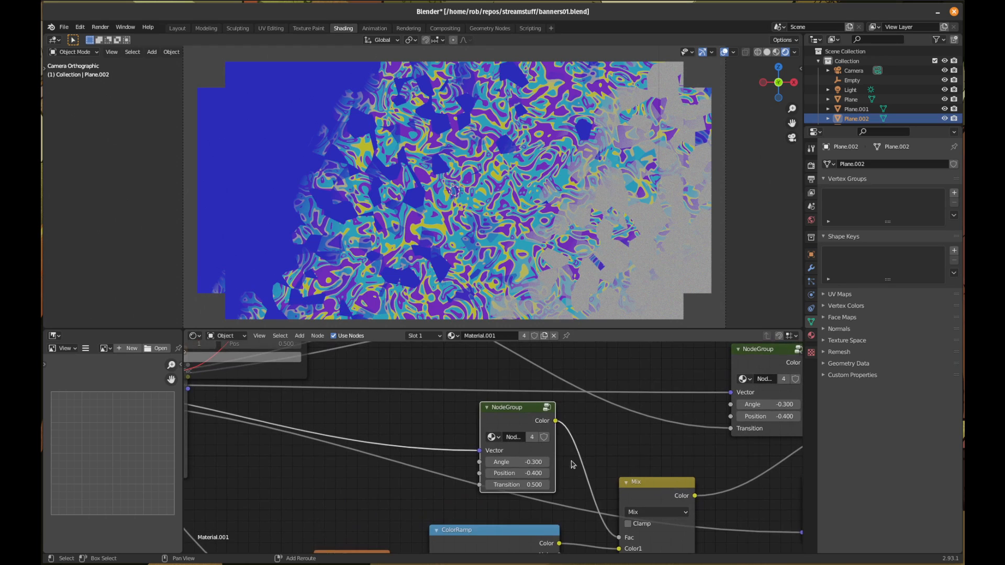
pyautogui.scroll(1, 493, 465)
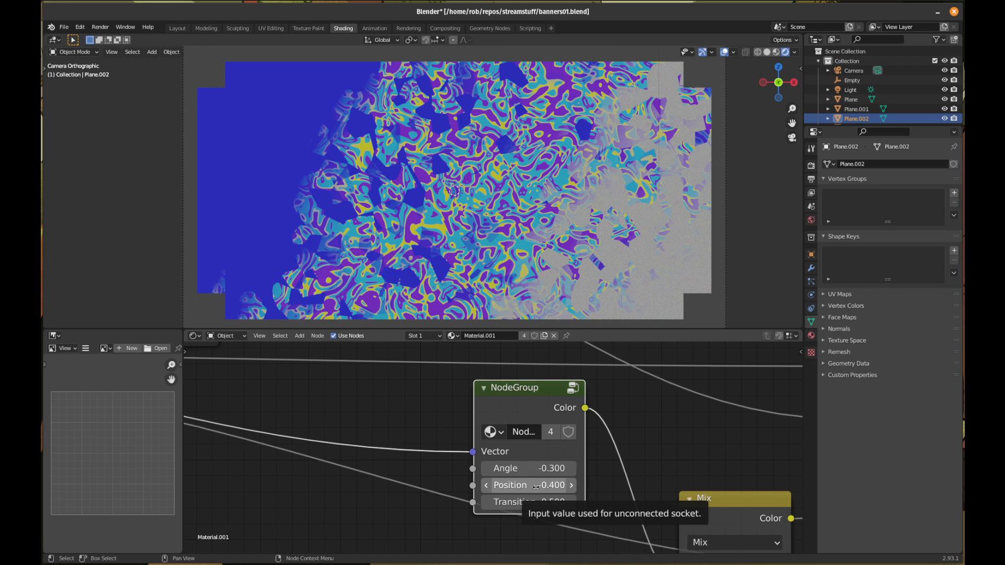
pyautogui.moveTo(536, 487)
pyautogui.mouseDown()
pyautogui.moveTo(507, 487)
pyautogui.moveTo(555, 486)
pyautogui.mouseUp()
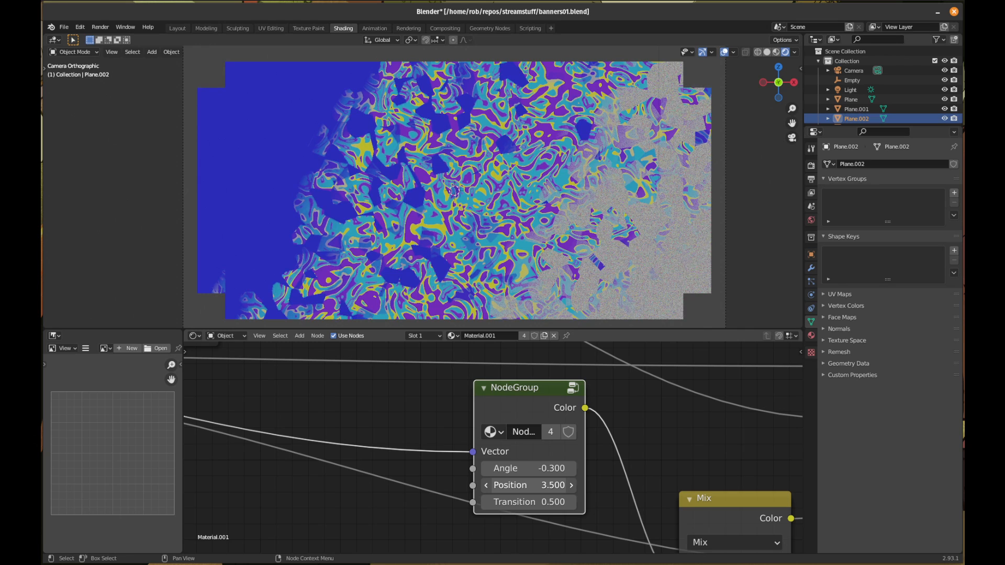
pyautogui.scroll(-6, 597, 438)
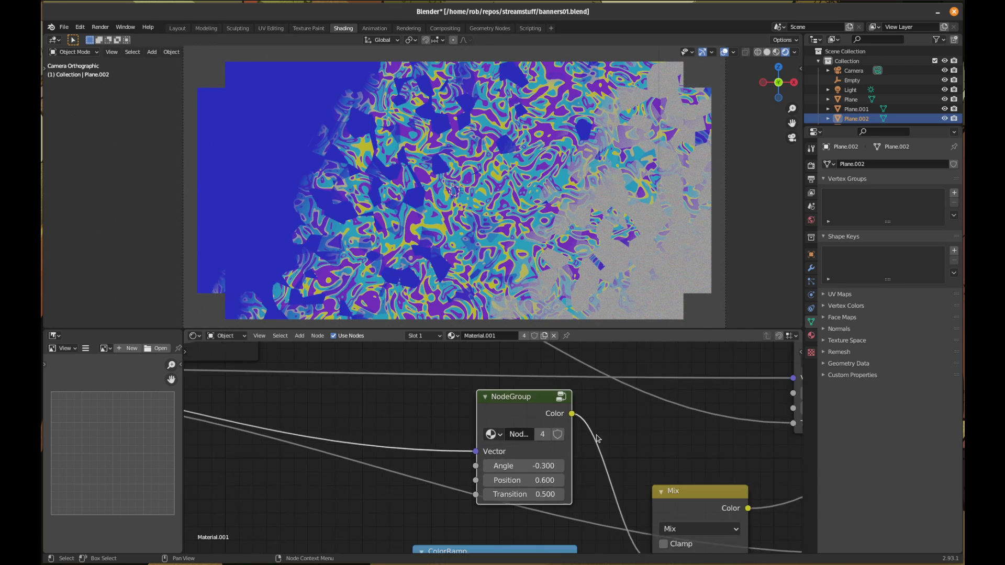
pyautogui.scroll(-2, 597, 439)
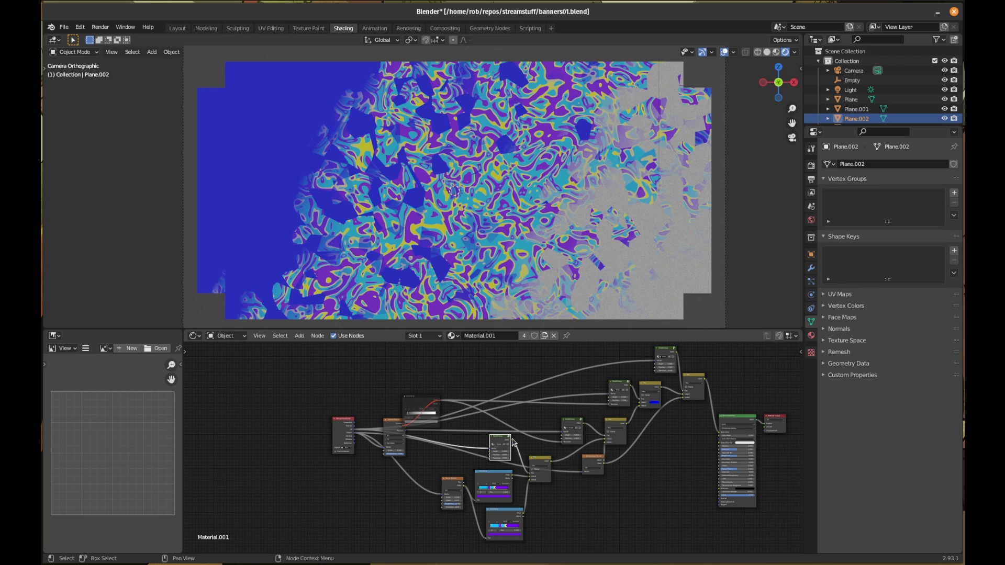
# - Preview the copied NodeGroup by connecting its Color output to the Principled BSDF's Base Color, and set its Angle to -0.140 and Transition to 0.200
pyautogui.moveTo(512, 442); pyautogui.dragTo(720, 435)
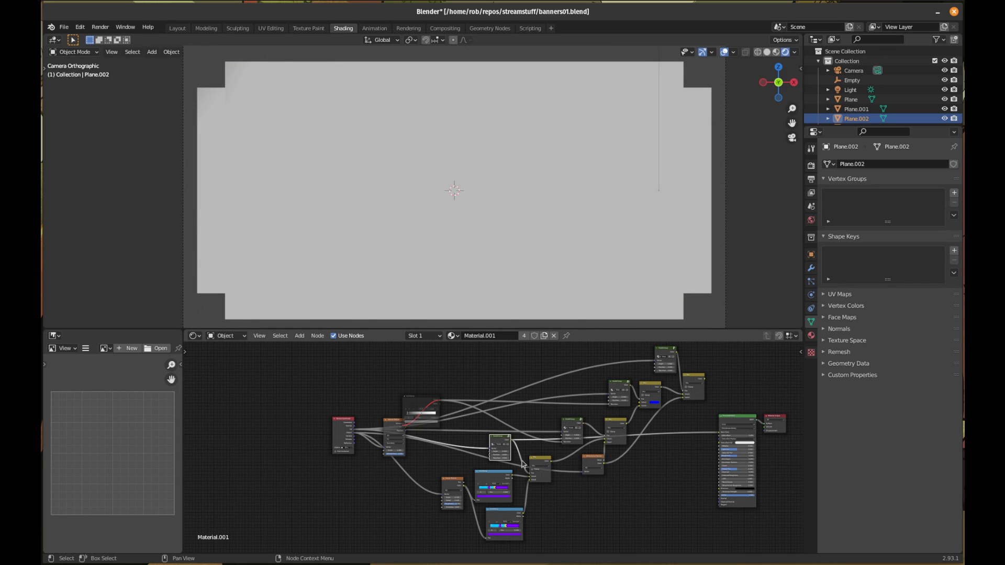
pyautogui.scroll(6, 528, 465)
pyautogui.moveTo(517, 474)
pyautogui.mouseDown()
pyautogui.moveTo(550, 474)
pyautogui.moveTo(458, 474)
pyautogui.moveTo(517, 475)
pyautogui.mouseUp()
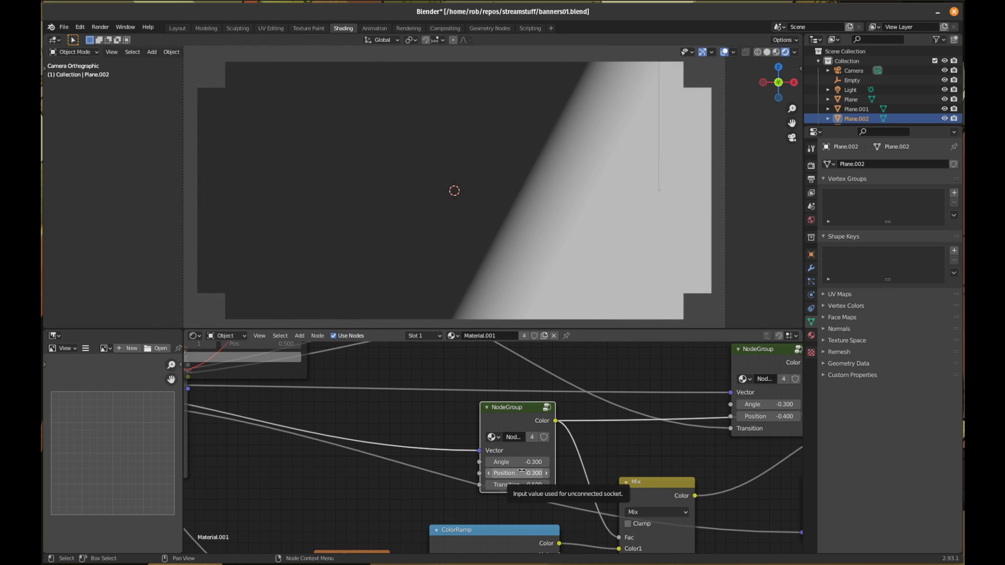
pyautogui.click(524, 462)
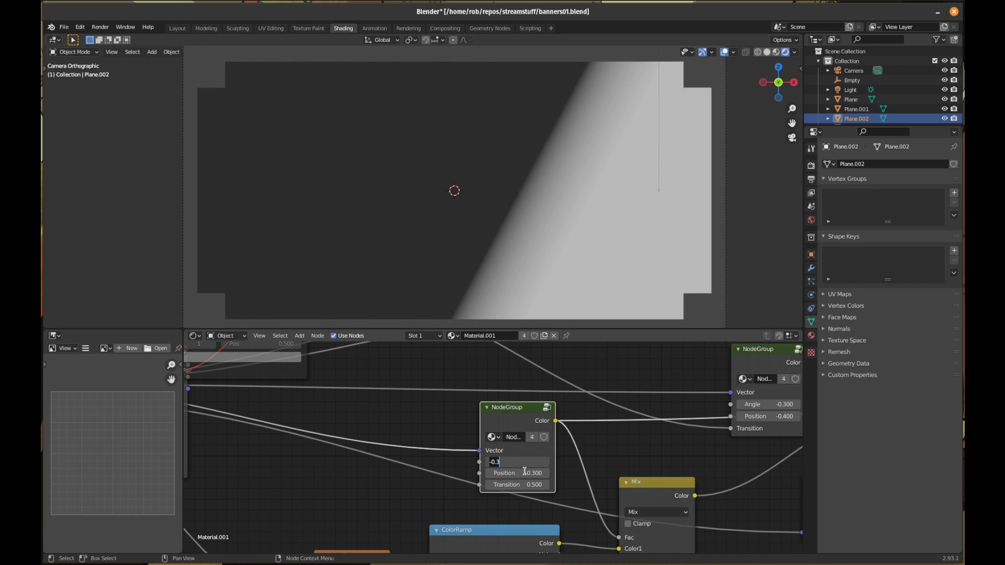
pyautogui.click(525, 472)
pyautogui.keyDown('shift'); pyautogui.moveTo(524, 472); pyautogui.dragTo(505, 484); pyautogui.keyUp('shift')
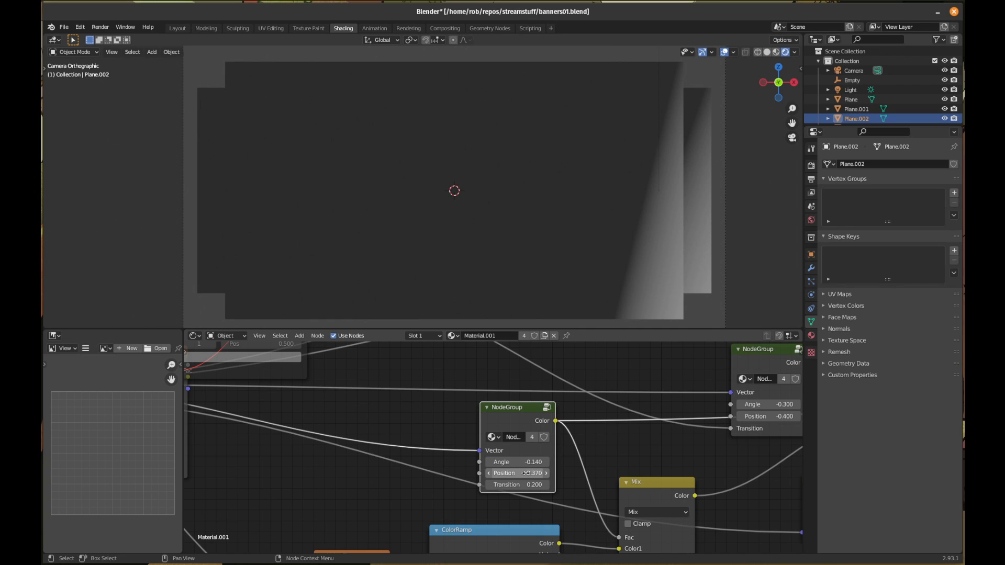
# - Set the copied NodeGroup's Position to -0.050
pyautogui.moveTo(526, 473); pyautogui.dragTo(553, 473)
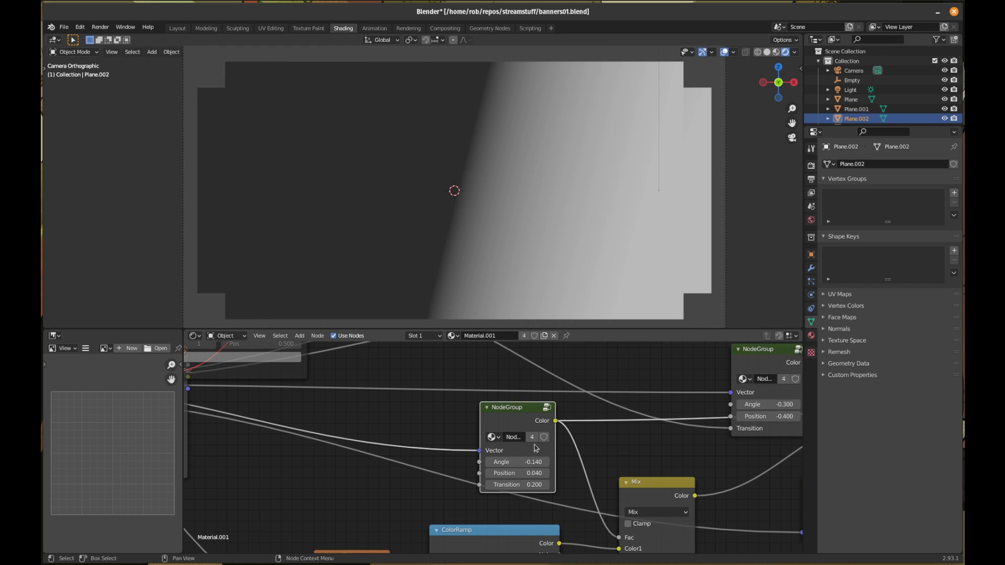
pyautogui.keyDown('shift'); pyautogui.moveTo(527, 475); pyautogui.dragTo(480, 475); pyautogui.keyUp('shift')
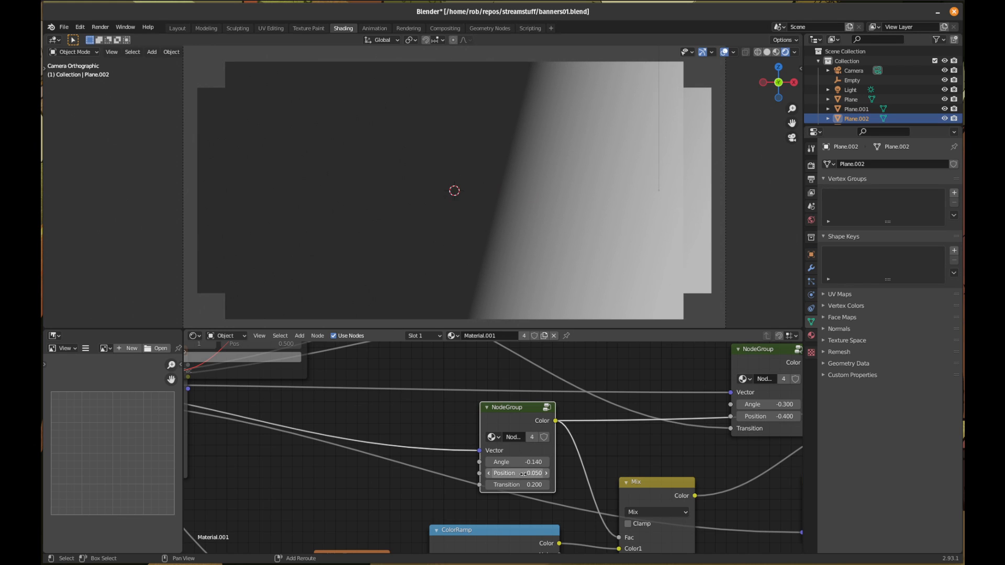
pyautogui.scroll(-4, 572, 471)
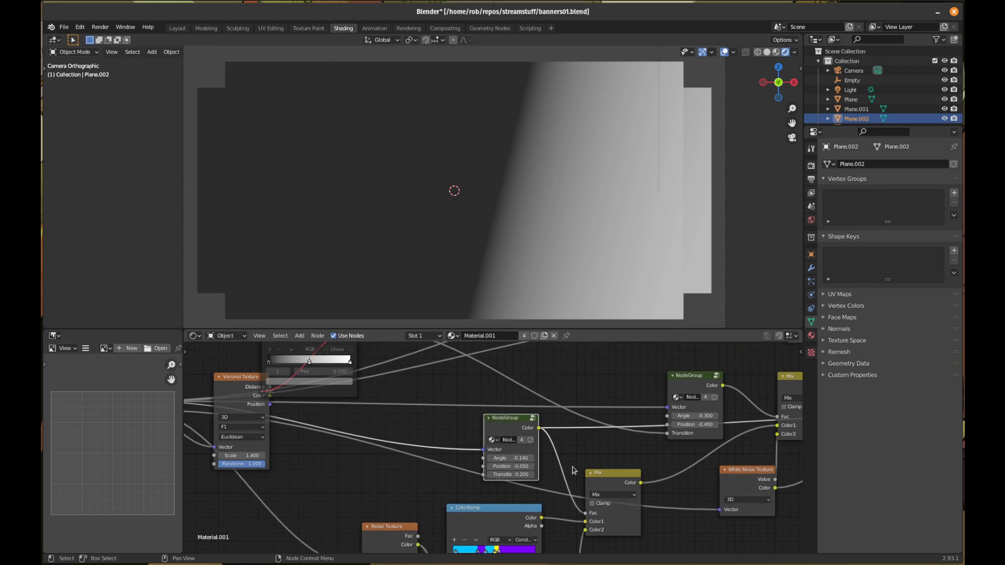
pyautogui.moveTo(771, 443); pyautogui.dragTo(356, 538, button='middle')
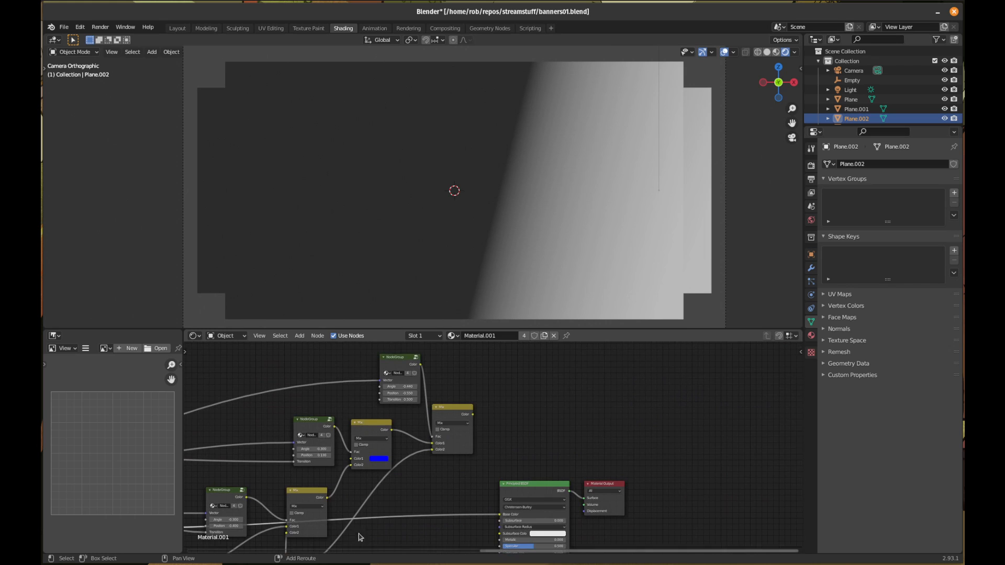
# - Preview the combined pattern by connecting the final Mix's Color output to the Principled BSDF's Base Color, and undo the connection
pyautogui.moveTo(474, 416); pyautogui.dragTo(500, 514)
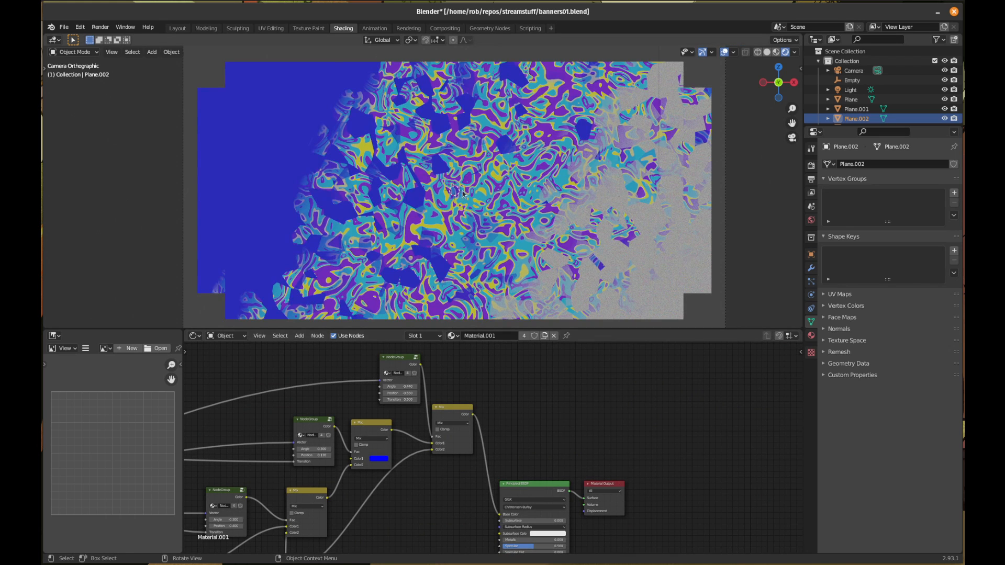
pyautogui.scroll(3, 493, 241)
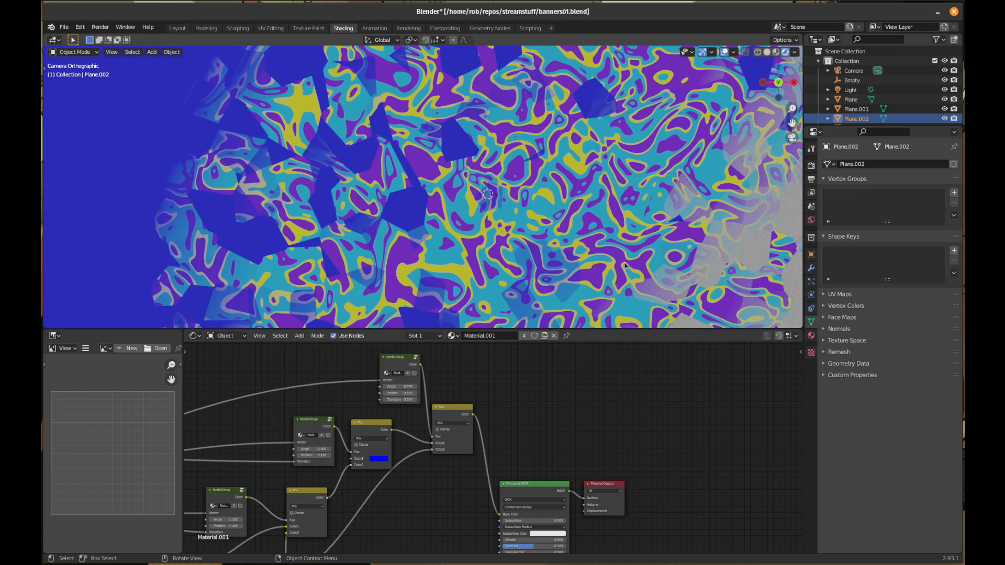
pyautogui.scroll(-2, 625, 265)
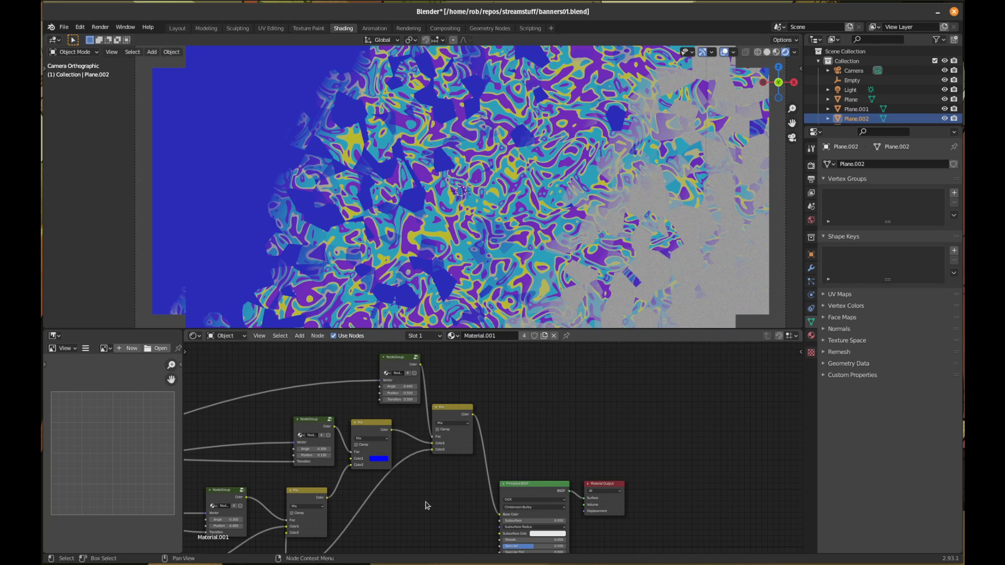
pyautogui.hotkey('ctrl', 'z')
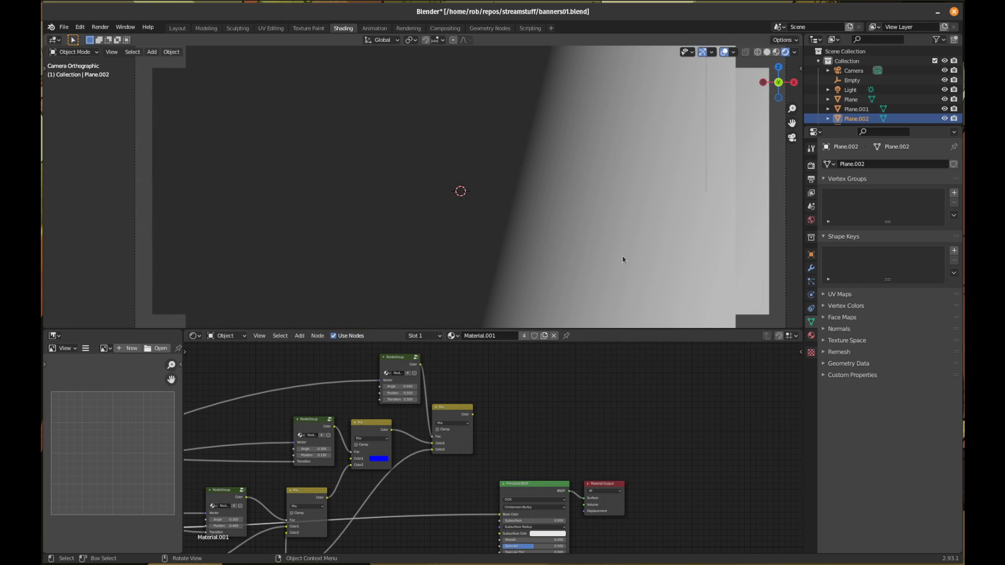
# - Insert a ColorRamp between the lower NodeGroup and the Fac of the Mix joining the noise ColorRamps, and move the White Noise Texture clear
pyautogui.moveTo(544, 440); pyautogui.dragTo(827, 361, button='middle')
pyautogui.moveTo(424, 470); pyautogui.dragTo(472, 430, button='middle')
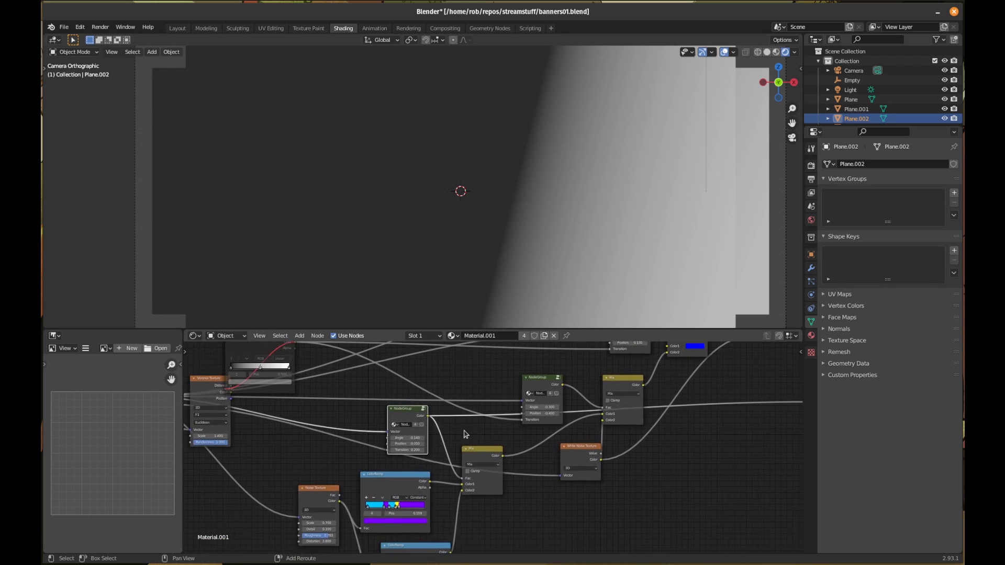
pyautogui.click(302, 337)
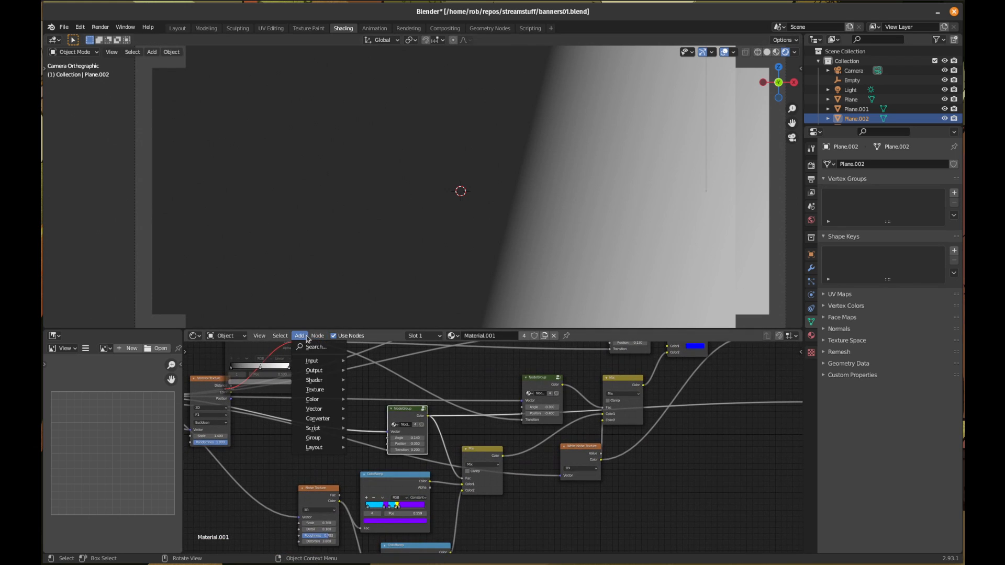
pyautogui.click(312, 348)
pyautogui.write('color ramp')
pyautogui.press('Return')
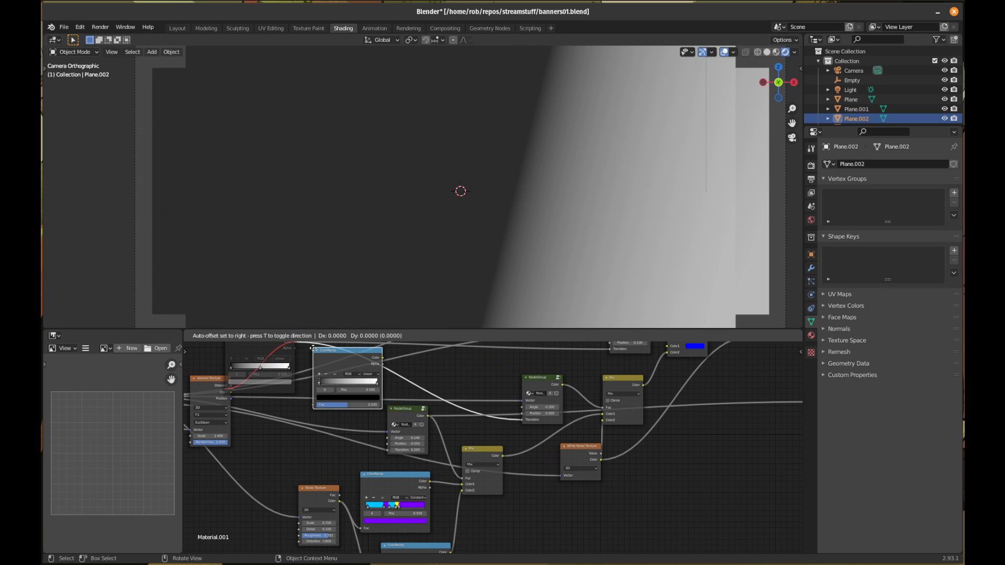
pyautogui.click(516, 487)
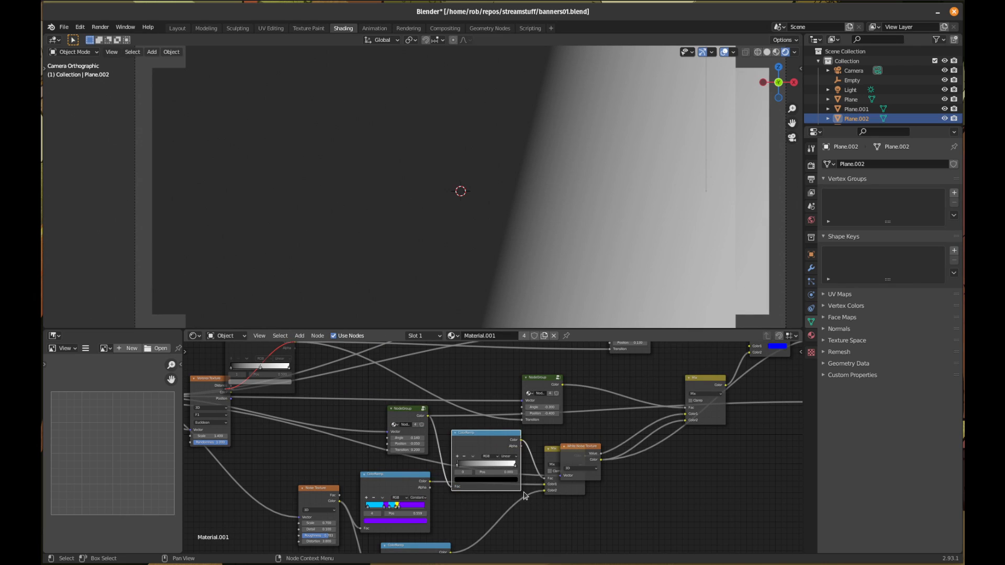
pyautogui.moveTo(593, 448); pyautogui.dragTo(650, 422)
# - Add a middle stop to the new ColorRamp, arrange its three stops as a white-to-black gradient, and move the node slightly down
pyautogui.click(479, 439)
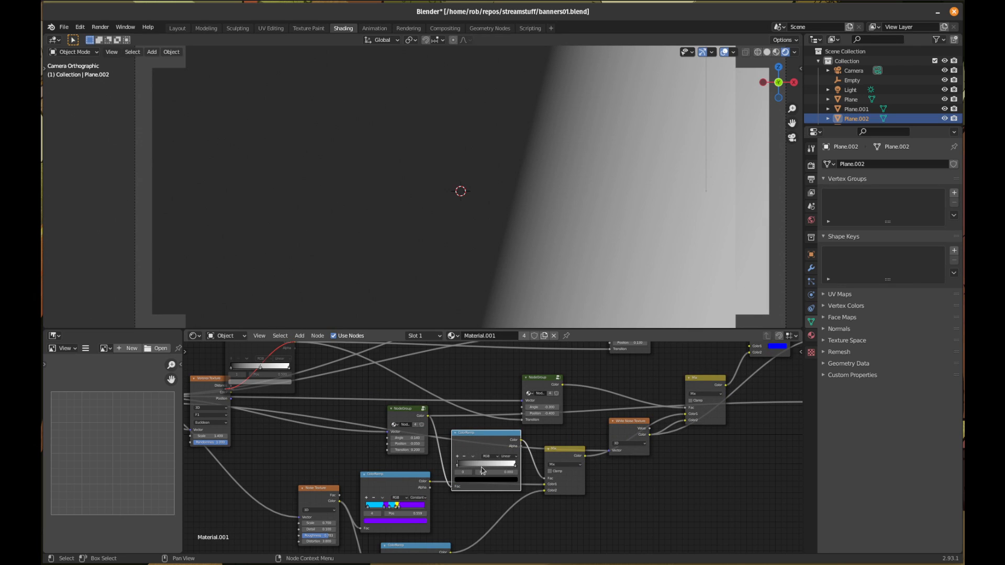
pyautogui.click(458, 456)
pyautogui.moveTo(492, 466)
pyautogui.mouseDown()
pyautogui.moveTo(471, 462)
pyautogui.moveTo(493, 464)
pyautogui.mouseUp()
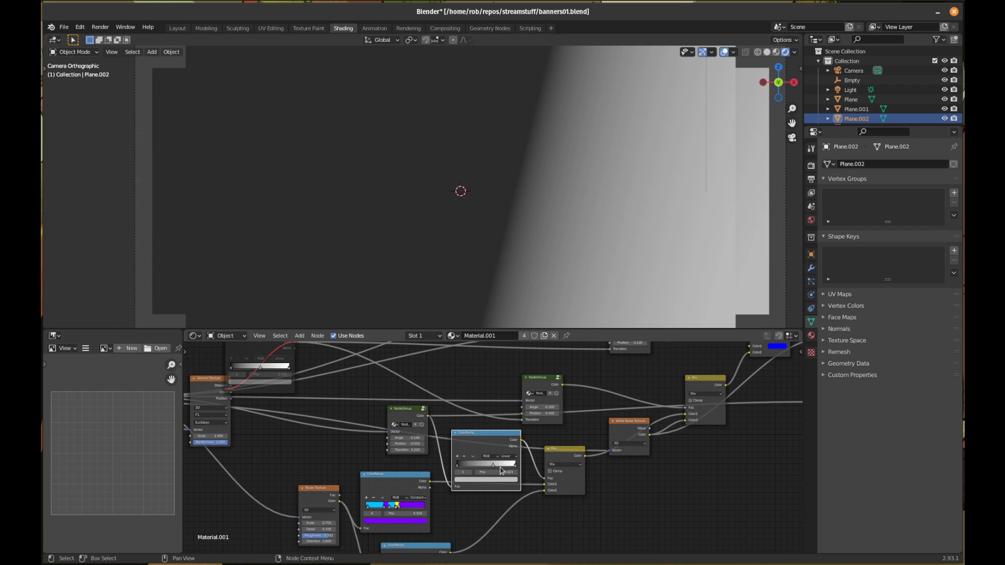
pyautogui.press('g')
pyautogui.click(518, 466)
pyautogui.click(517, 467)
pyautogui.moveTo(496, 468)
pyautogui.mouseDown()
pyautogui.moveTo(462, 468)
pyautogui.moveTo(483, 467)
pyautogui.mouseUp()
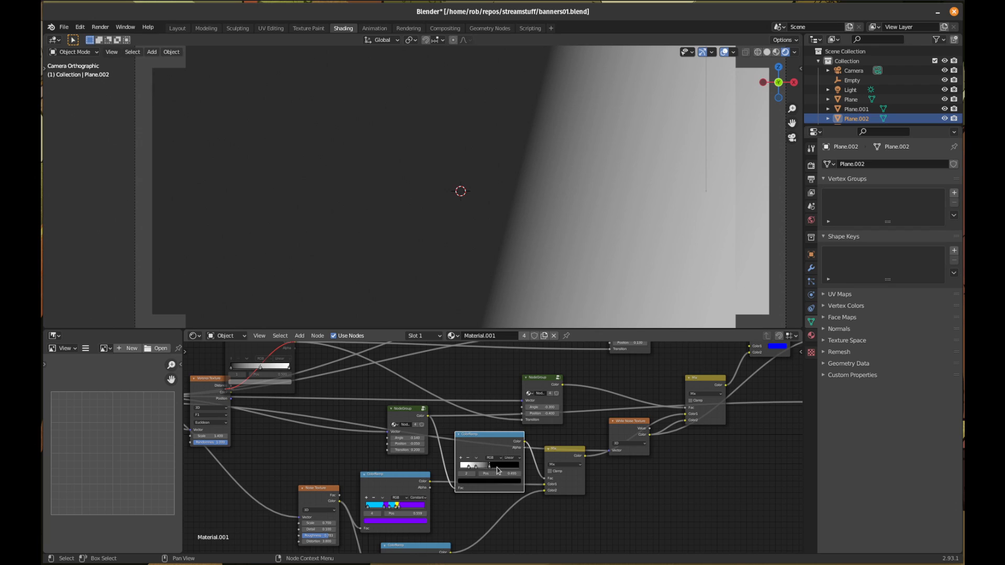
pyautogui.moveTo(505, 442)
pyautogui.mouseDown()
pyautogui.moveTo(499, 417)
pyautogui.moveTo(510, 452)
pyautogui.mouseUp()
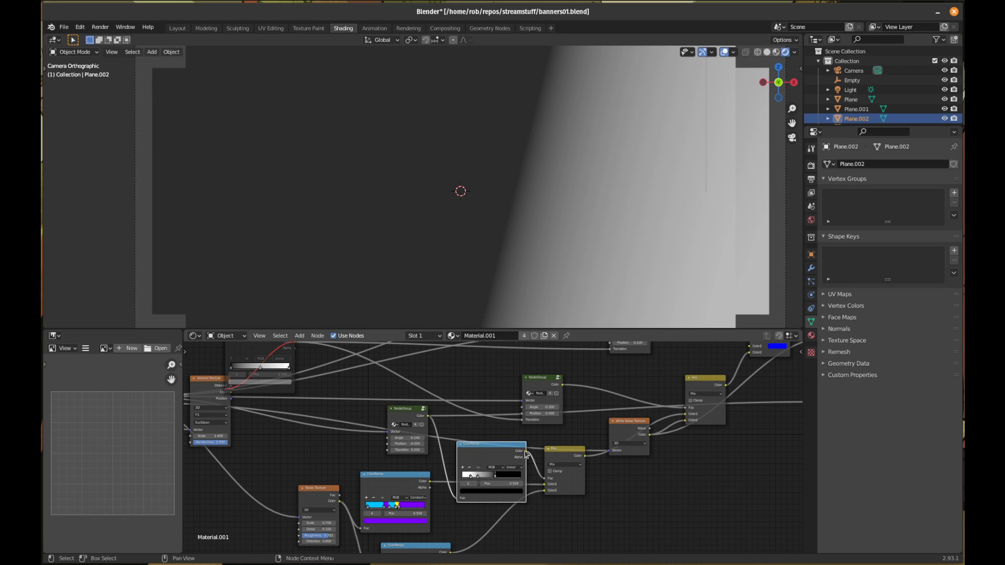
# - Preview the new ColorRamp through the Principled BSDF's Base Color, and rearrange it from black to white with the middle stop at 0.405
pyautogui.scroll(-3, 653, 489)
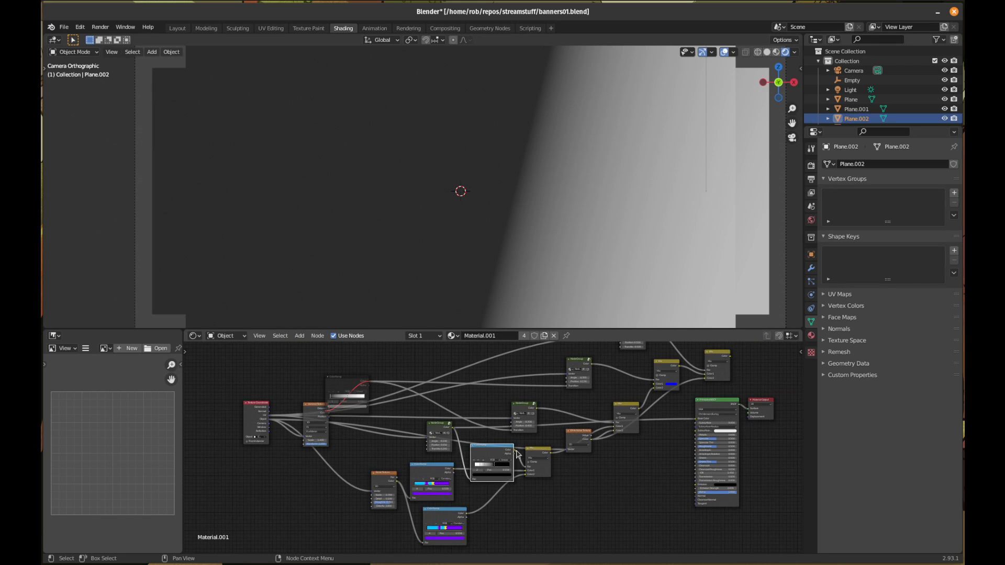
pyautogui.moveTo(515, 451); pyautogui.dragTo(698, 420)
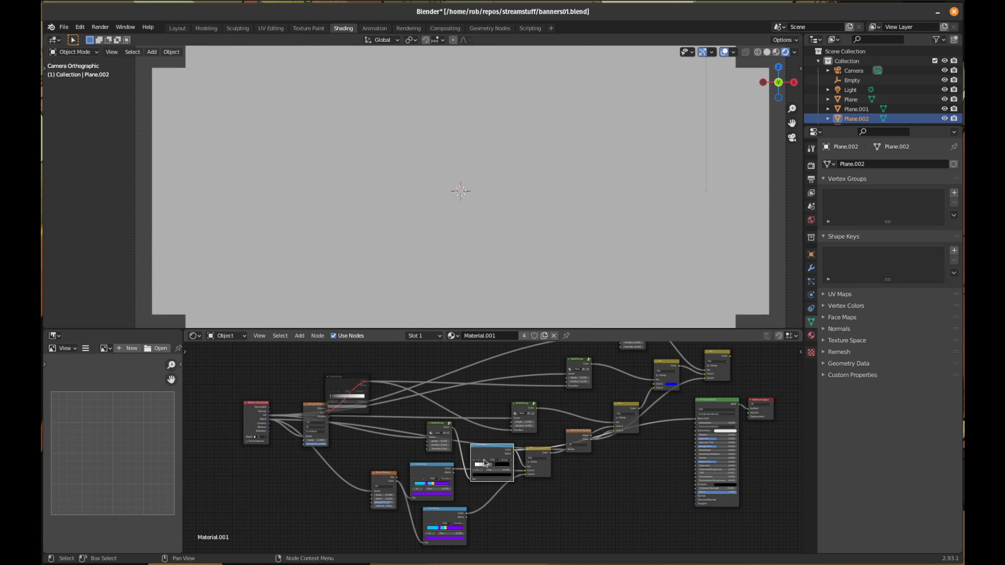
pyautogui.moveTo(485, 461); pyautogui.dragTo(491, 467)
pyautogui.scroll(5, 491, 468)
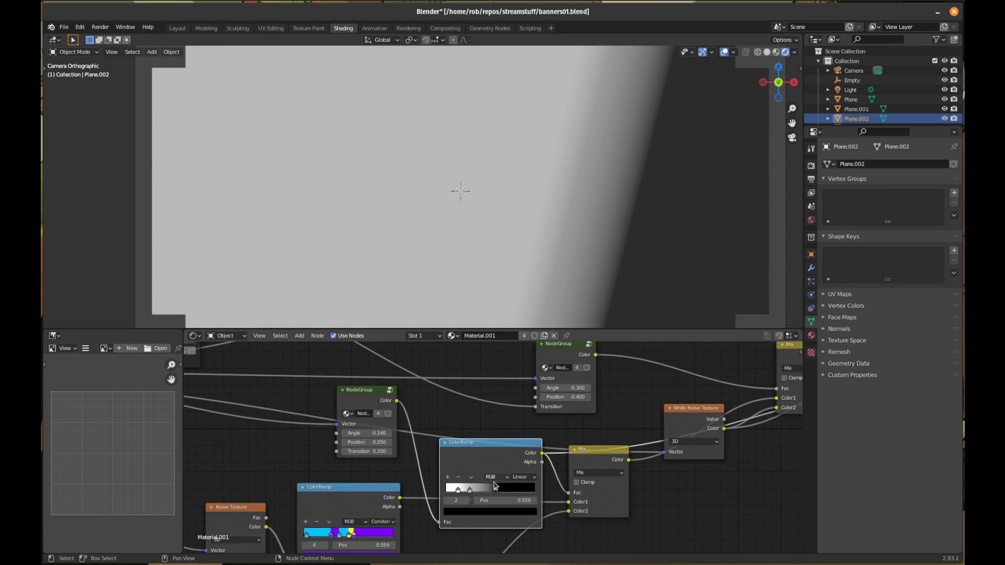
pyautogui.moveTo(495, 487)
pyautogui.mouseDown()
pyautogui.moveTo(433, 485)
pyautogui.moveTo(515, 495)
pyautogui.moveTo(482, 491)
pyautogui.mouseUp()
pyautogui.click(473, 489)
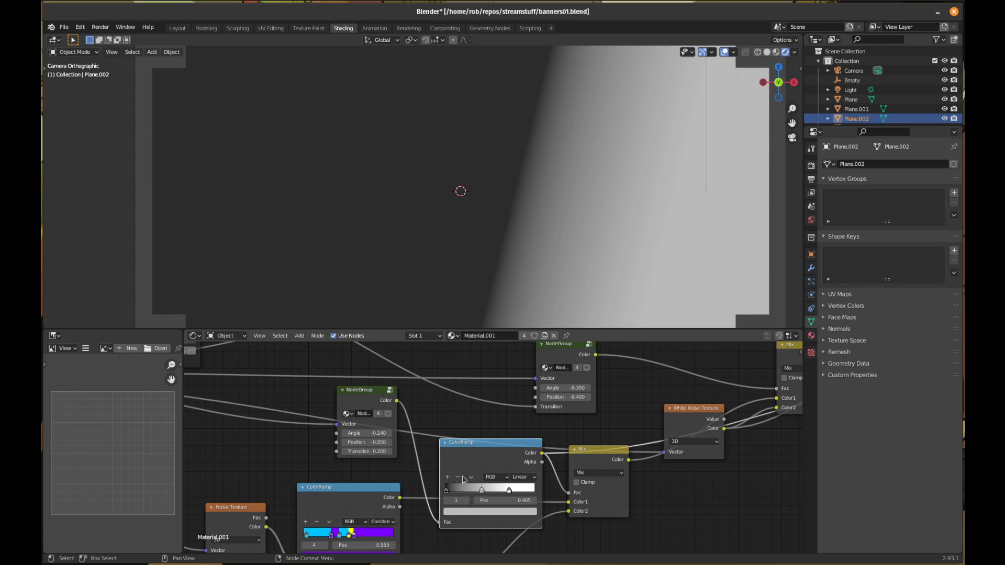
# - Brighten the new ColorRamp's middle stop to near white and set its position to 0.177
pyautogui.click(482, 513)
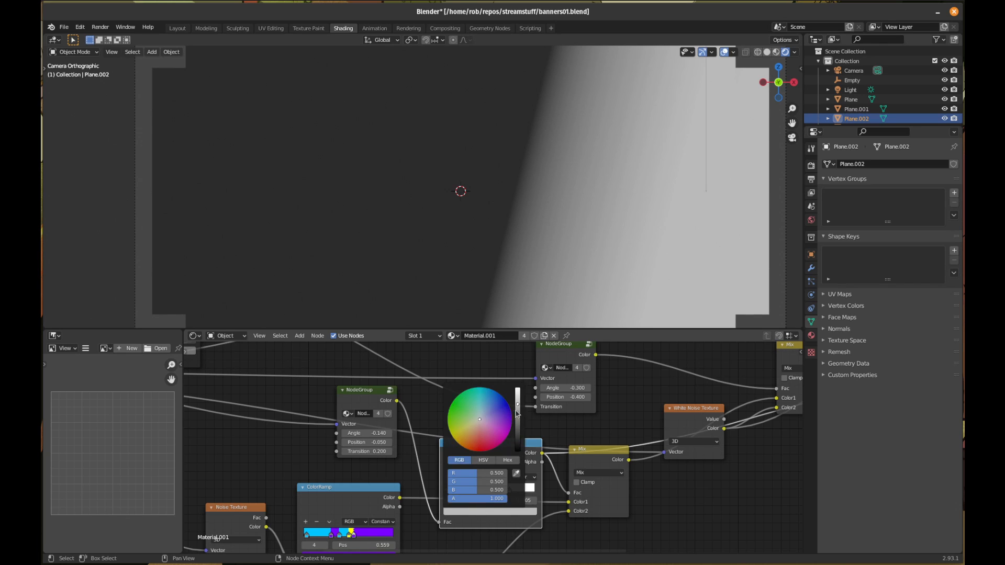
pyautogui.click(518, 393)
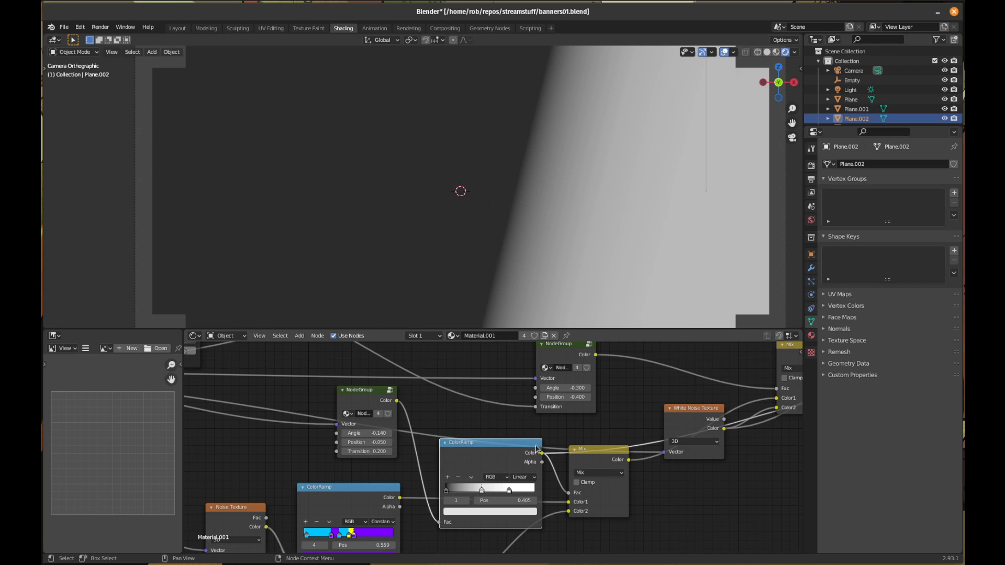
pyautogui.moveTo(482, 490); pyautogui.dragTo(460, 489)
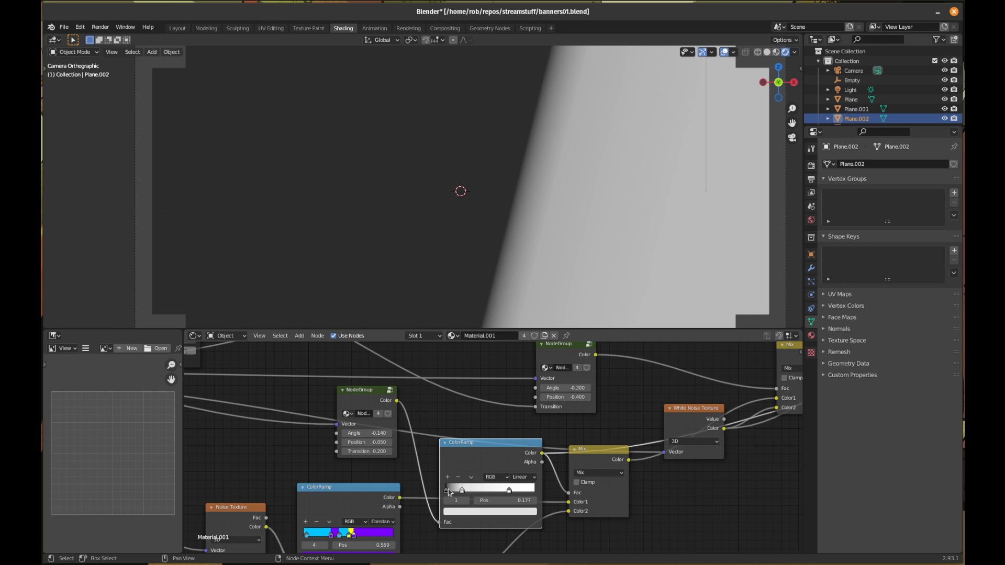
pyautogui.click(448, 490)
pyautogui.click(465, 512)
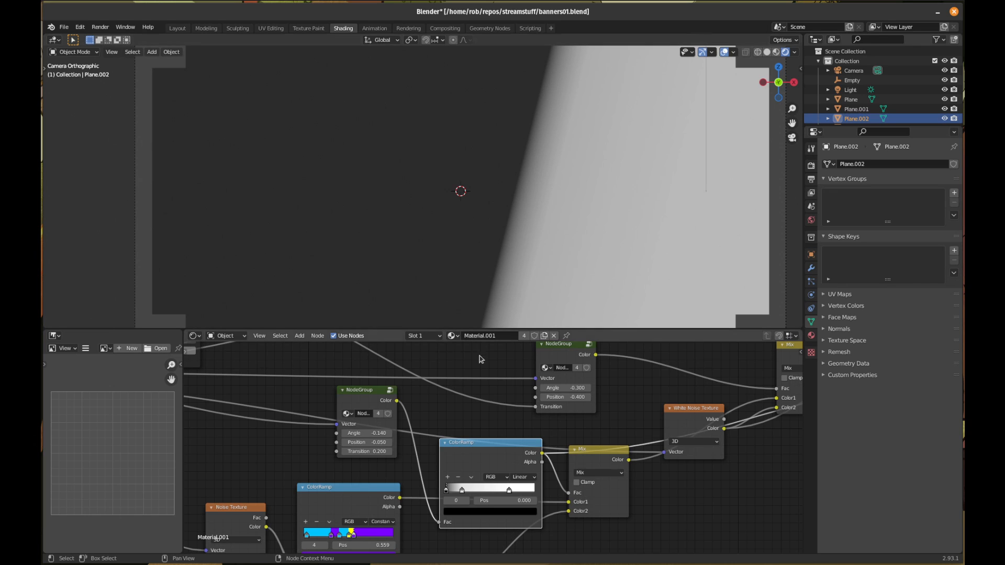
# - Move the new ColorRamp up and set the Transition of the NodeGroup feeding it to 0.500
pyautogui.moveTo(486, 448); pyautogui.dragTo(483, 412)
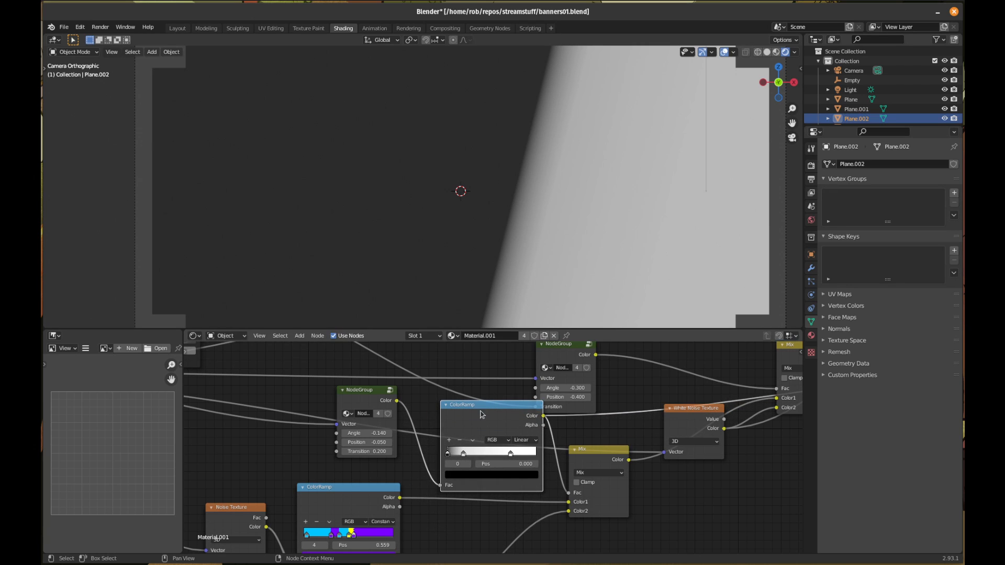
pyautogui.click(467, 476)
pyautogui.click(363, 451)
pyautogui.write('0.9')
pyautogui.press('Return')
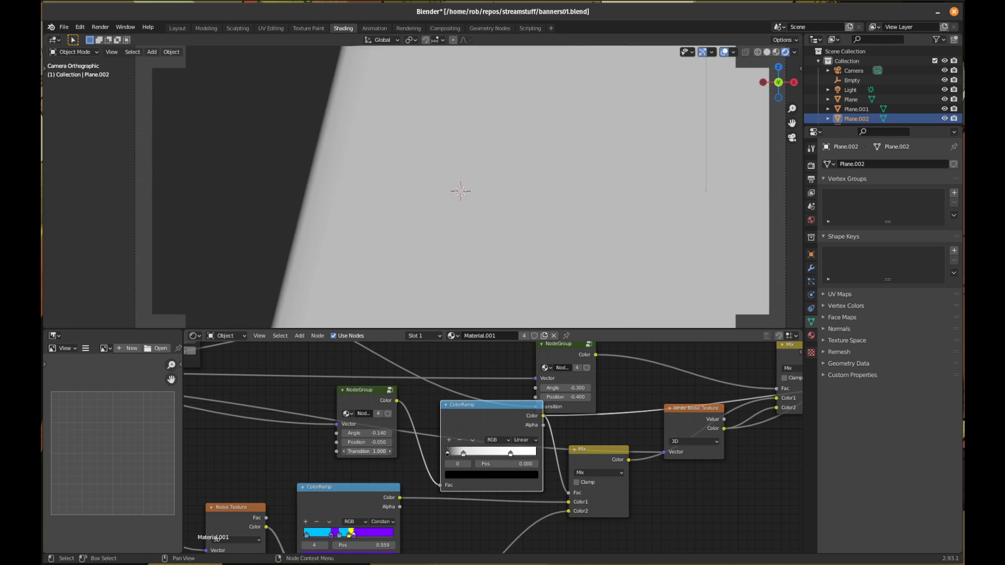
pyautogui.moveTo(367, 451); pyautogui.dragTo(346, 451)
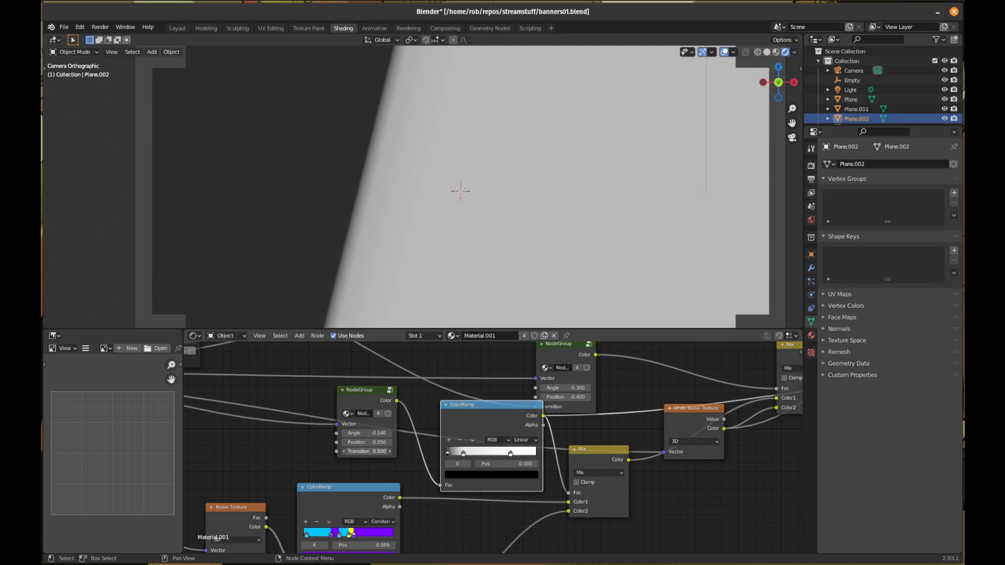
# - Open the NodeGroup, examine how its Angle, Position and Transition inputs drive the internal math nodes, and return to the material
pyautogui.click(390, 390)
pyautogui.scroll(3, 492, 435)
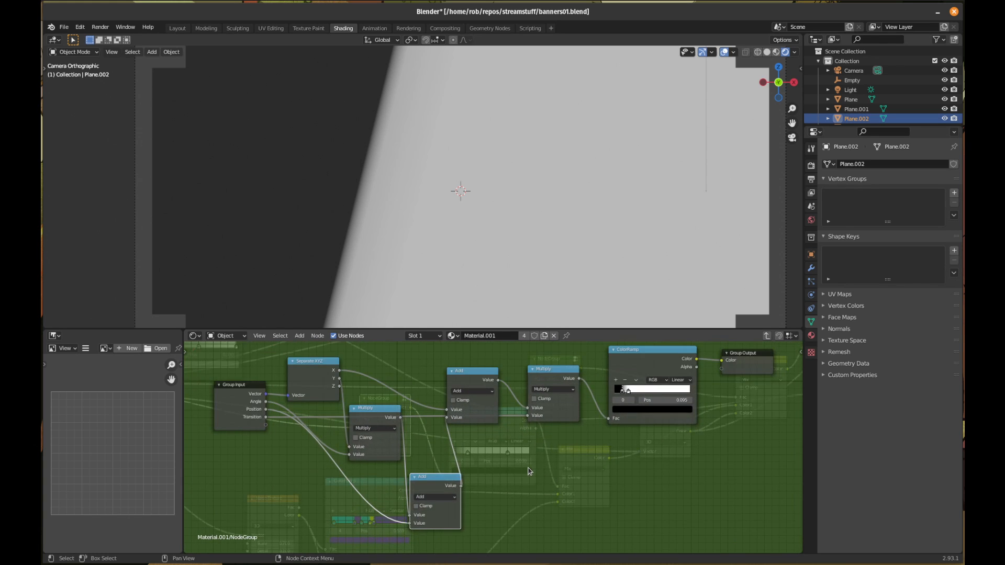
pyautogui.scroll(-1, 529, 472)
pyautogui.scroll(-3, 529, 472)
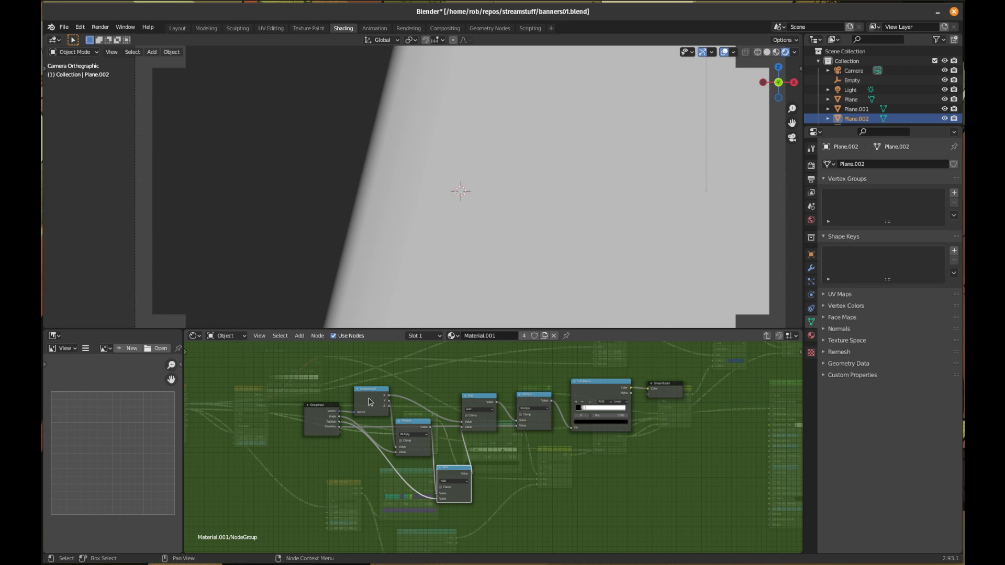
pyautogui.scroll(3, 520, 468)
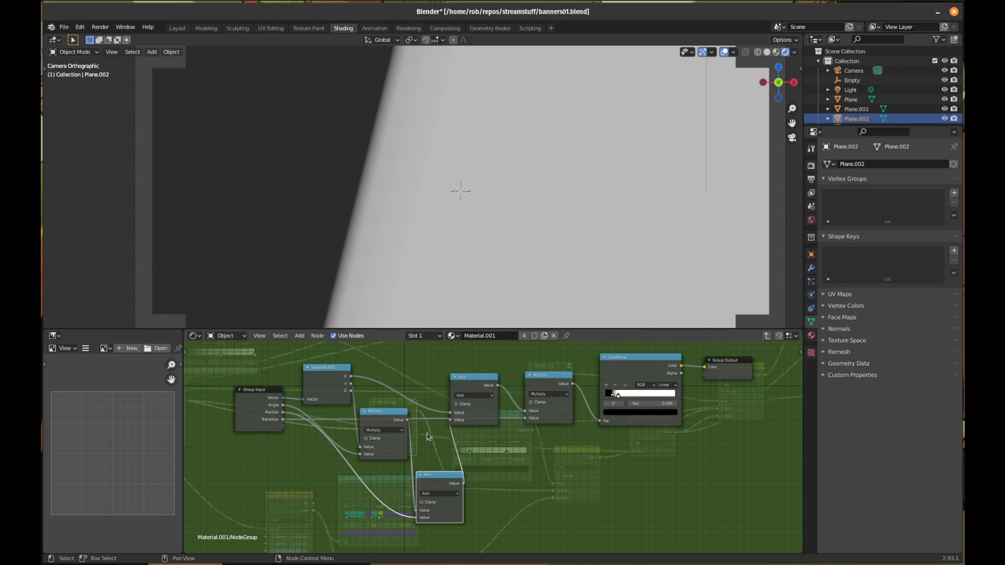
pyautogui.press('Tab')
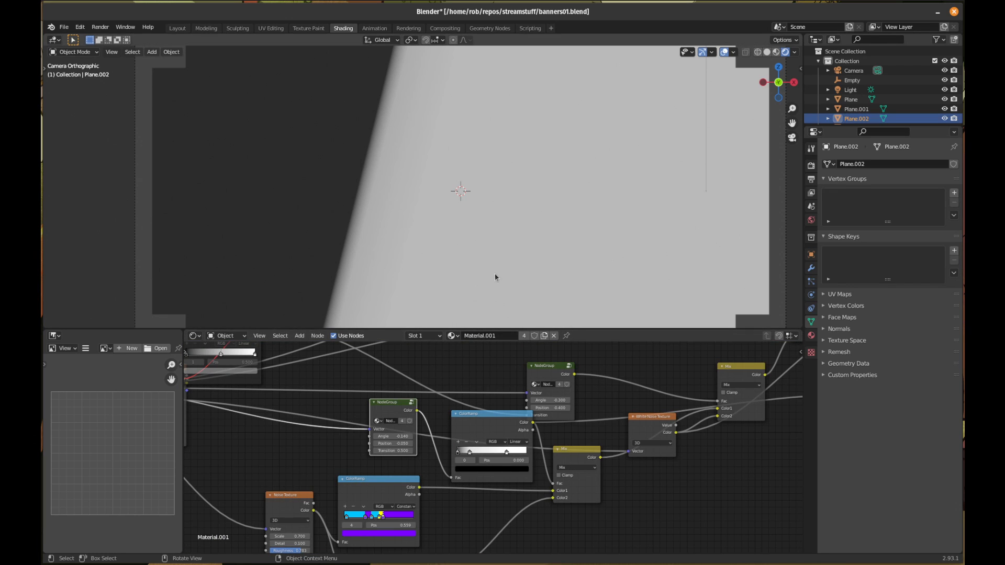
# - Lower the NodeGroup and the black-to-white ColorRamp slightly to separate them from the nodes above
pyautogui.scroll(-3, 495, 276)
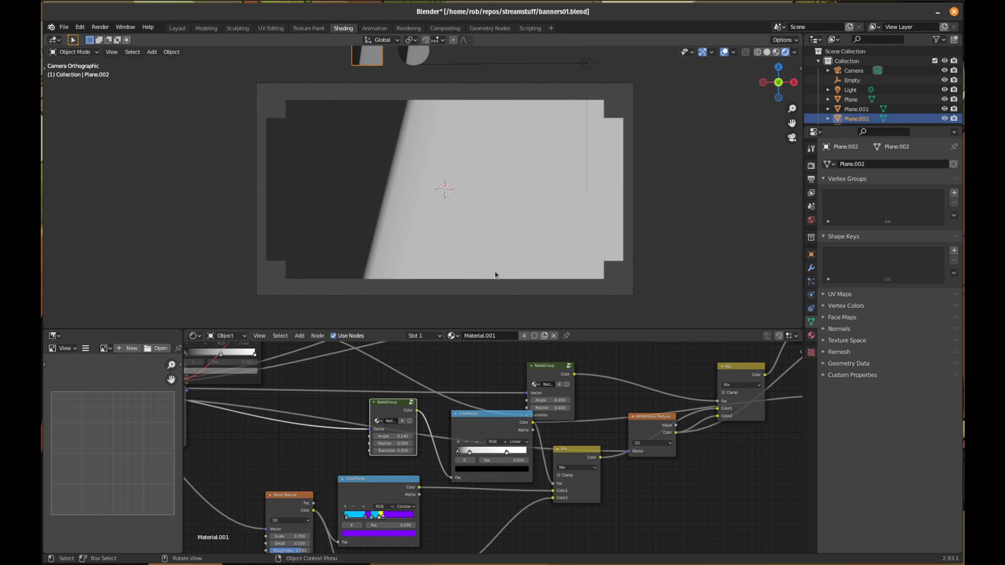
pyautogui.scroll(1, 496, 274)
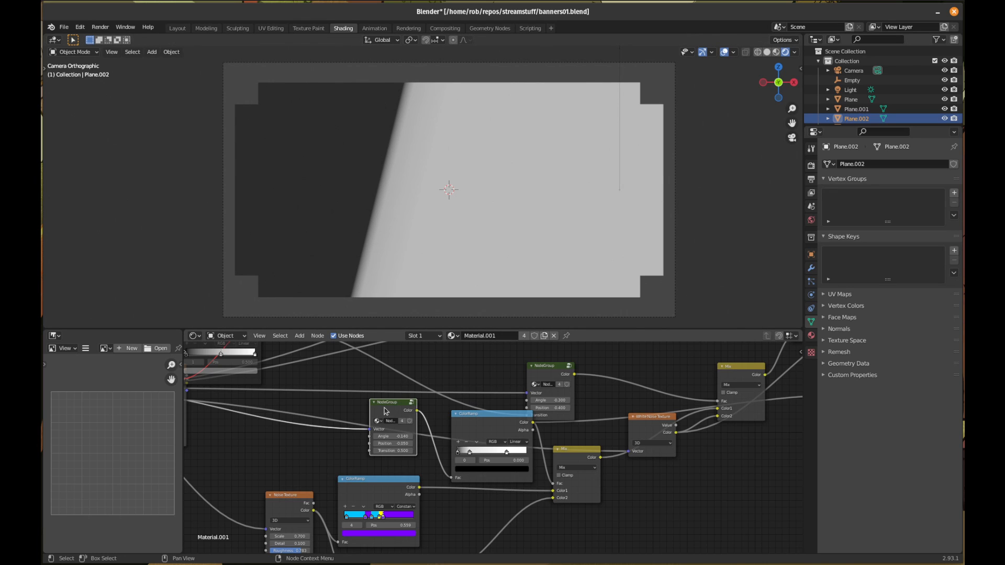
pyautogui.moveTo(390, 407); pyautogui.dragTo(389, 414)
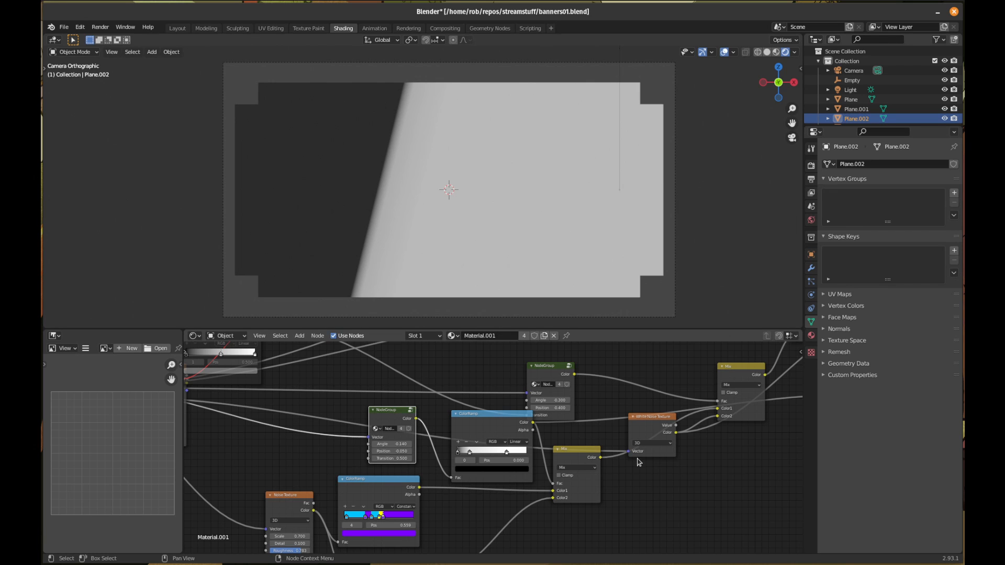
pyautogui.scroll(-3, 639, 460)
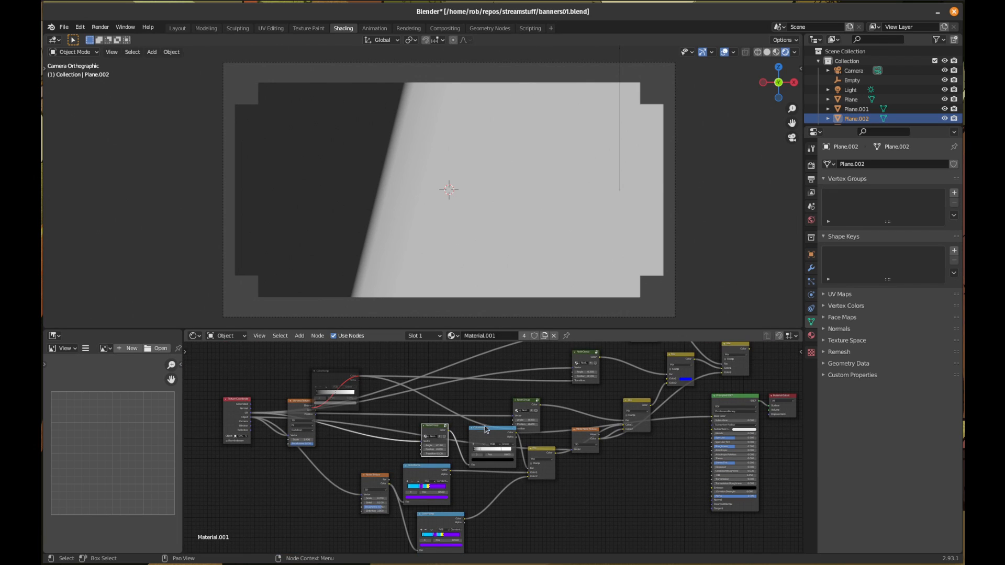
pyautogui.moveTo(487, 429); pyautogui.dragTo(484, 435)
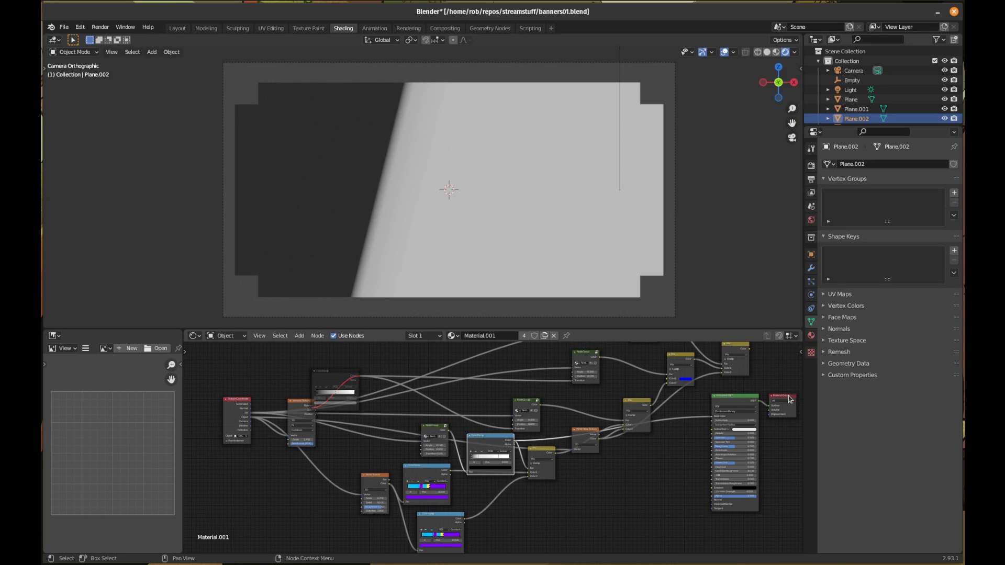
# - Move the Principled BSDF and Material Output away from the other nodes, and connect the final Mix's Color output to Base Color
pyautogui.click(749, 402)
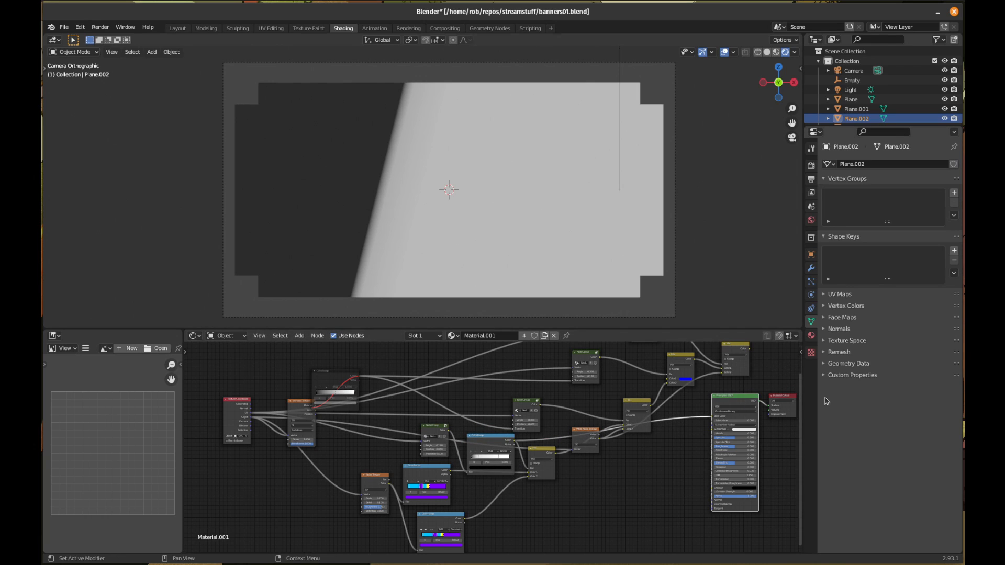
pyautogui.keyDown('shift'); pyautogui.click(785, 400); pyautogui.keyUp('shift')
pyautogui.press('g')
pyautogui.click(750, 438)
pyautogui.moveTo(750, 438); pyautogui.dragTo(575, 488, button='middle')
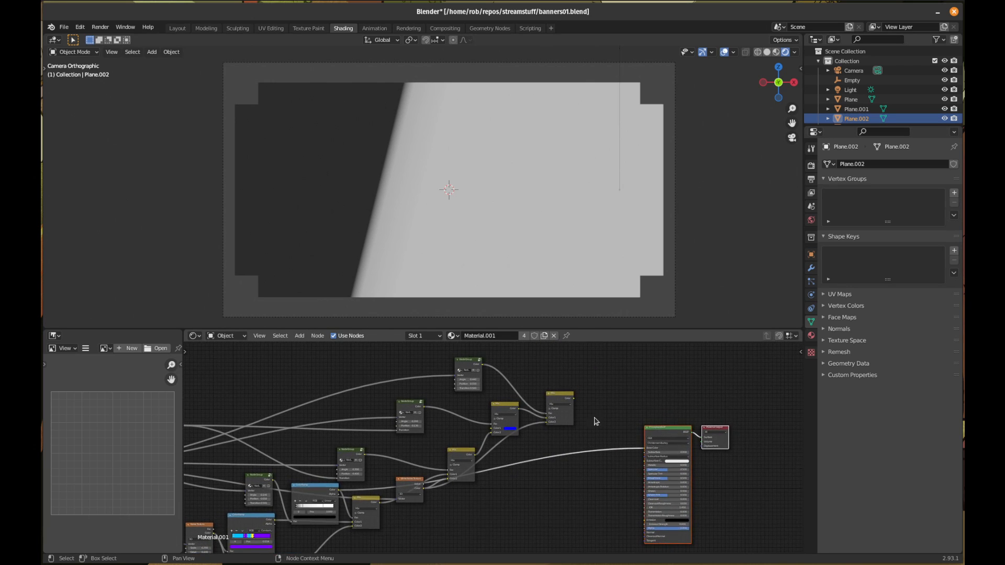
pyautogui.moveTo(574, 400); pyautogui.dragTo(647, 452)
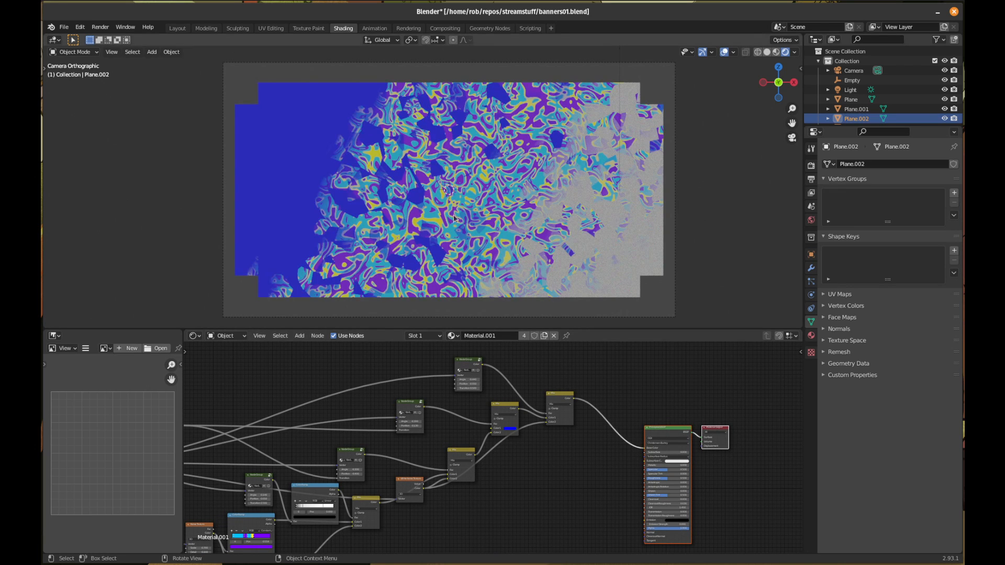
# - Set the interpolation of the lower noise-driven ColorRamp to Linear
pyautogui.scroll(5, 458, 212)
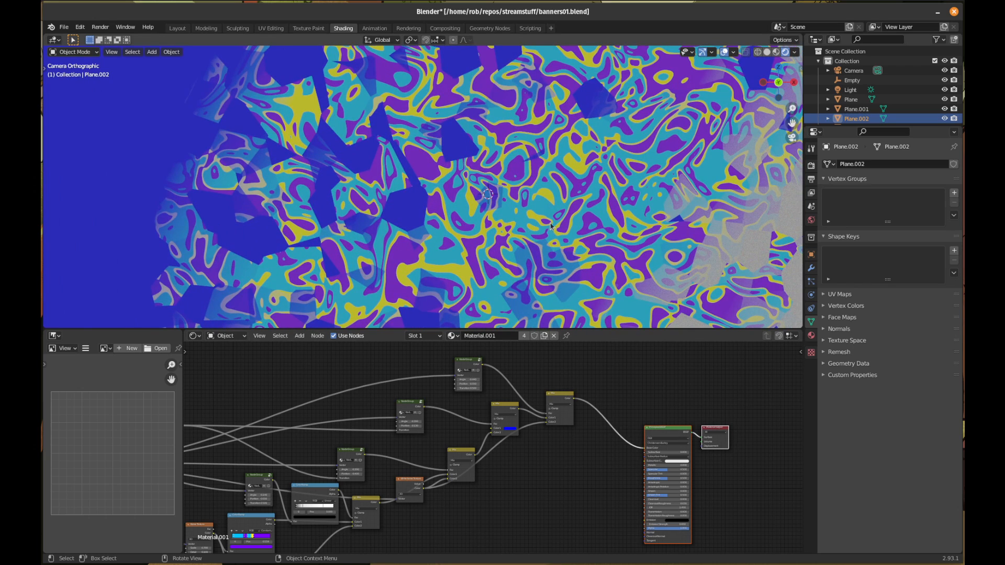
pyautogui.scroll(-3, 581, 236)
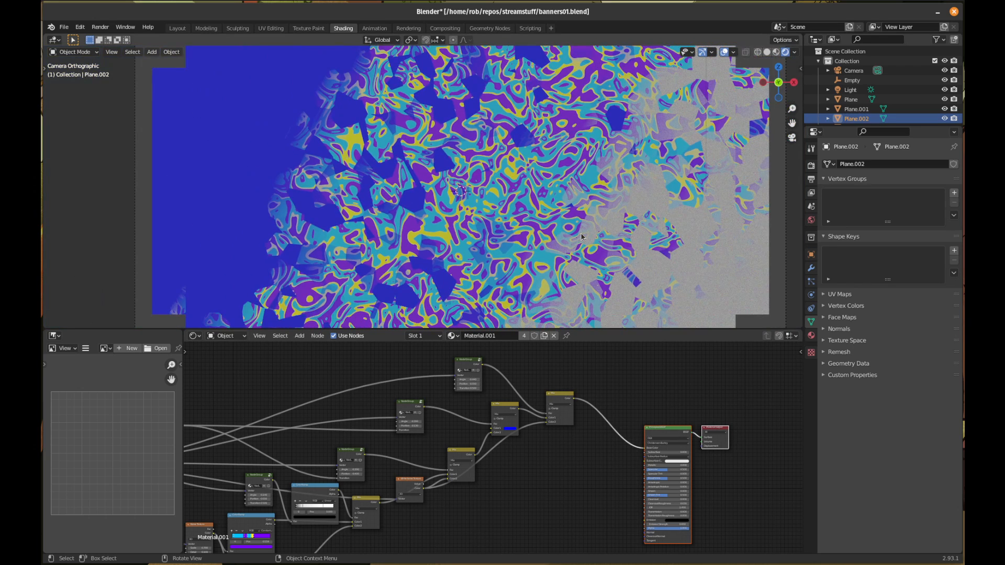
pyautogui.keyDown('shift'); pyautogui.moveTo(599, 240); pyautogui.dragTo(562, 220, button='middle'); pyautogui.keyUp('shift')
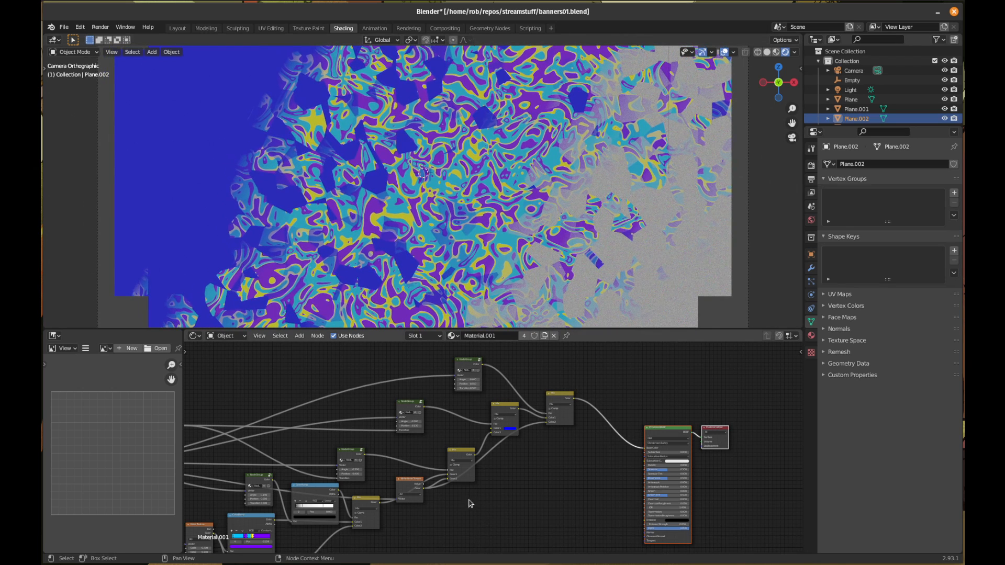
pyautogui.moveTo(461, 512); pyautogui.dragTo(589, 442, button='middle')
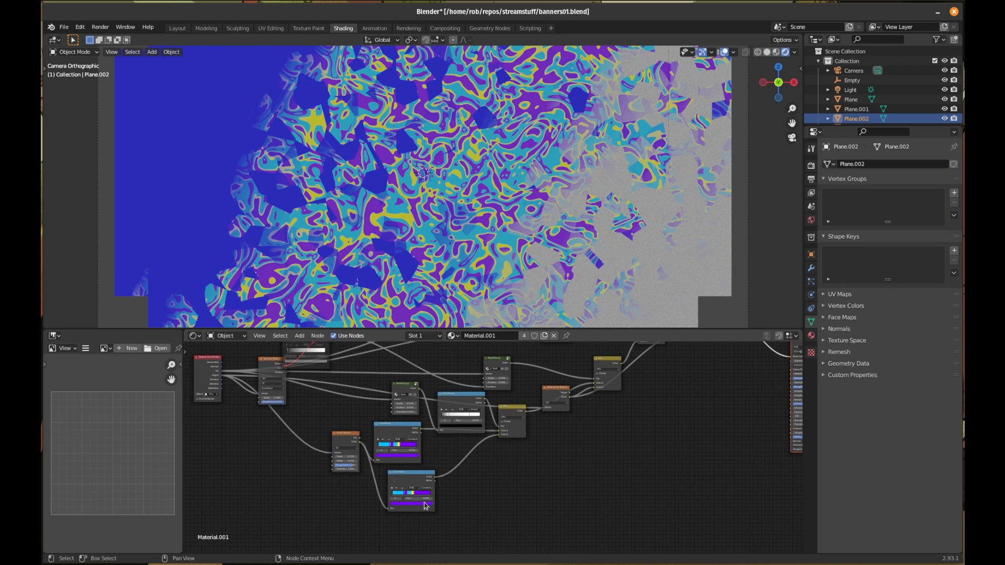
pyautogui.scroll(2, 427, 505)
pyautogui.moveTo(509, 499); pyautogui.dragTo(578, 461, button='middle')
pyautogui.scroll(4, 527, 458)
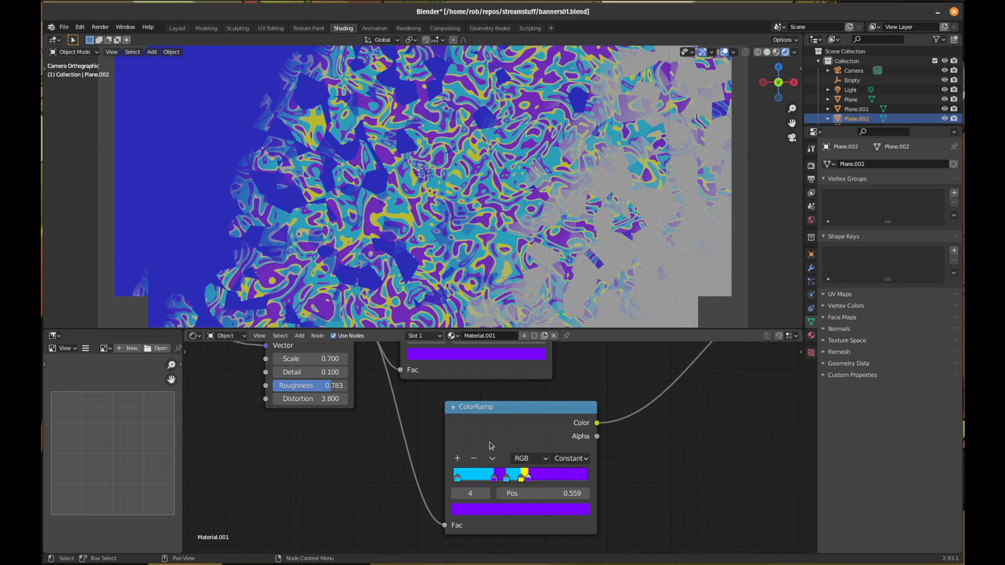
pyautogui.click(585, 460)
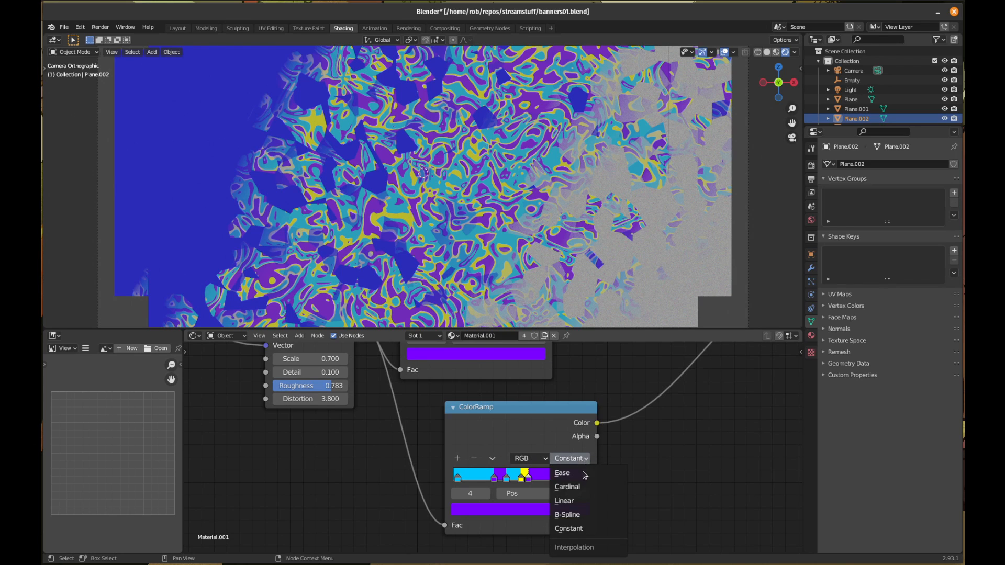
pyautogui.click(572, 502)
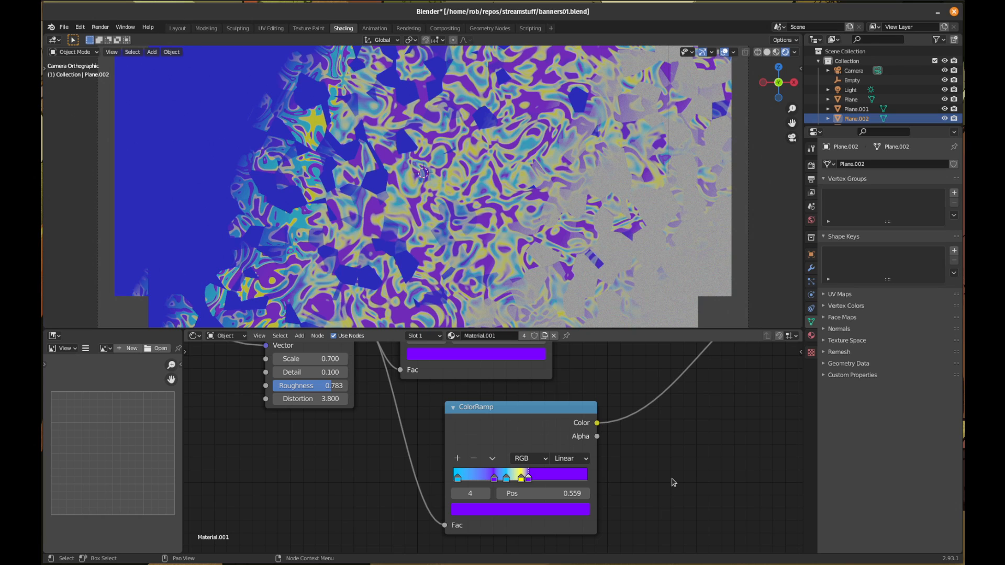
# - Move the Linear ColorRamp's first cyan stop to 0.155 and tuck the node directly beneath the constant-banded ramp
pyautogui.moveTo(592, 391); pyautogui.dragTo(594, 432, button='middle')
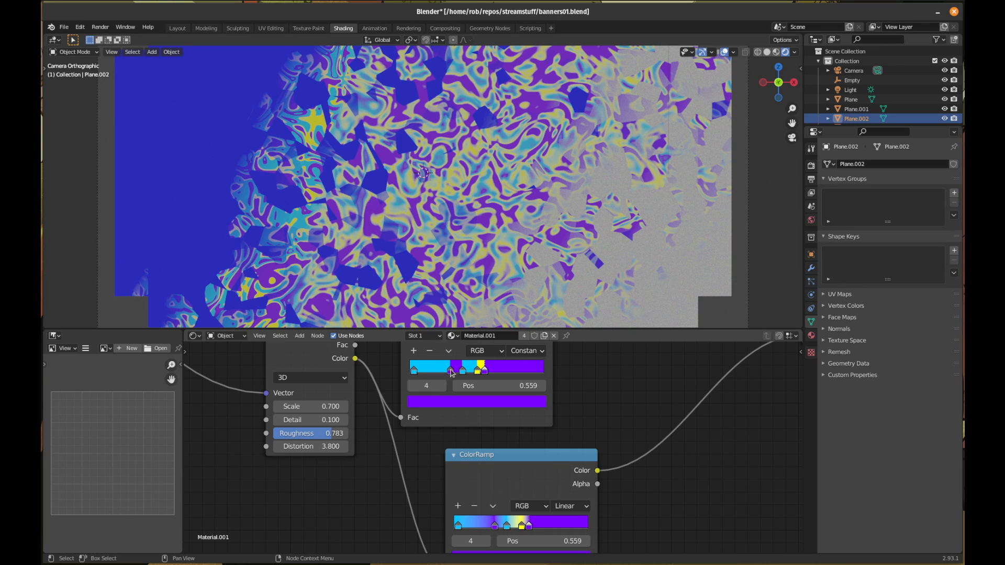
pyautogui.click(460, 528)
pyautogui.moveTo(472, 529); pyautogui.dragTo(478, 530)
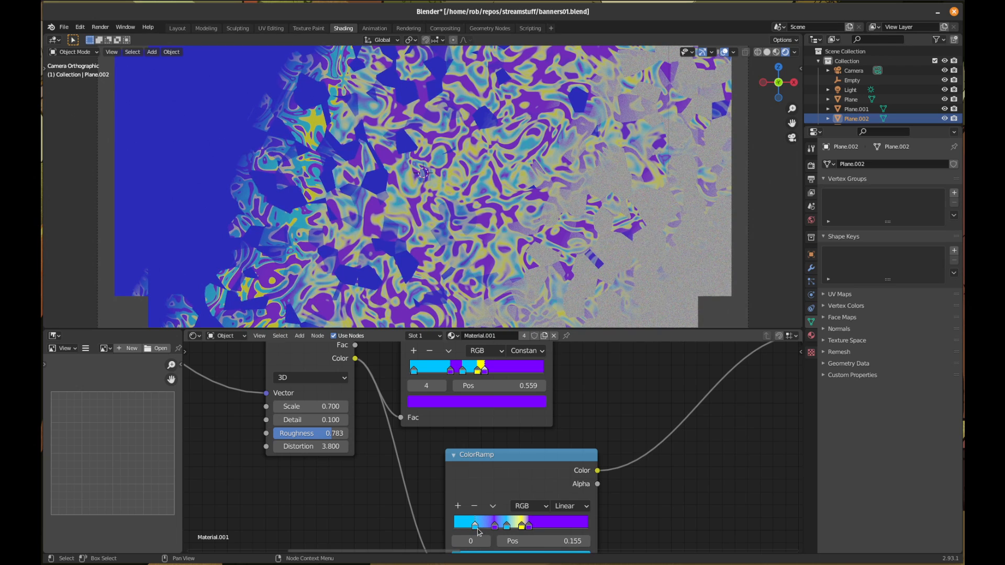
pyautogui.moveTo(533, 459); pyautogui.dragTo(491, 442)
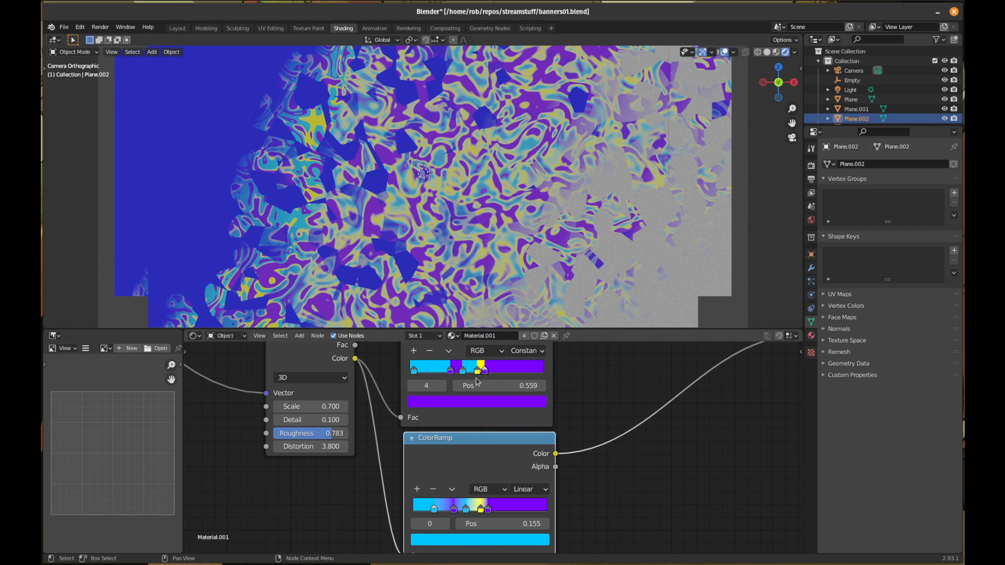
# - Respace the Linear ramp's other stops, with the first purple at about 0.361, second cyan at 0.566 and last purple at 0.736
pyautogui.moveTo(489, 511)
pyautogui.mouseDown()
pyautogui.moveTo(501, 512)
pyautogui.moveTo(488, 511)
pyautogui.mouseUp()
pyautogui.moveTo(490, 510); pyautogui.dragTo(461, 512)
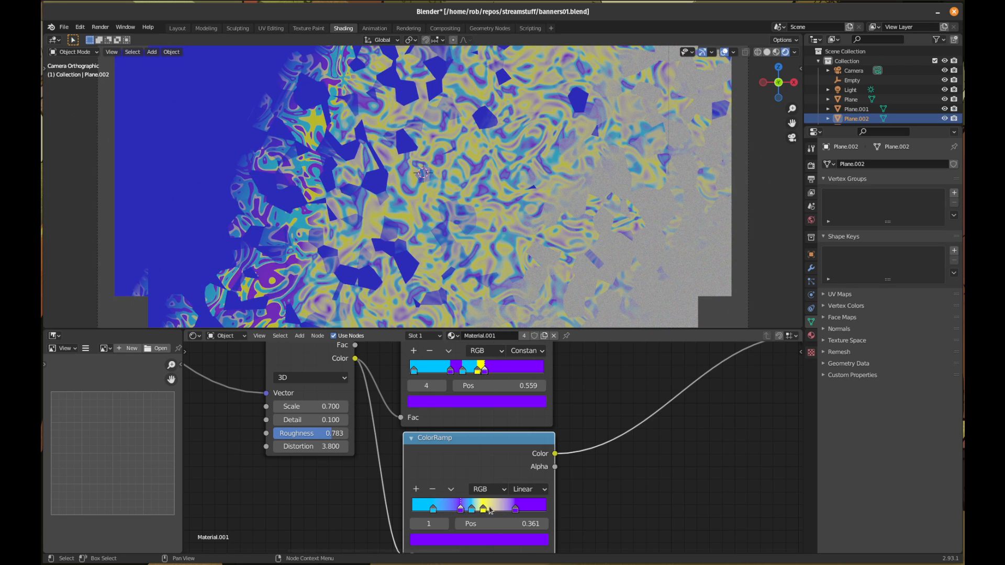
pyautogui.moveTo(484, 511)
pyautogui.mouseDown()
pyautogui.moveTo(516, 511)
pyautogui.moveTo(486, 511)
pyautogui.mouseUp()
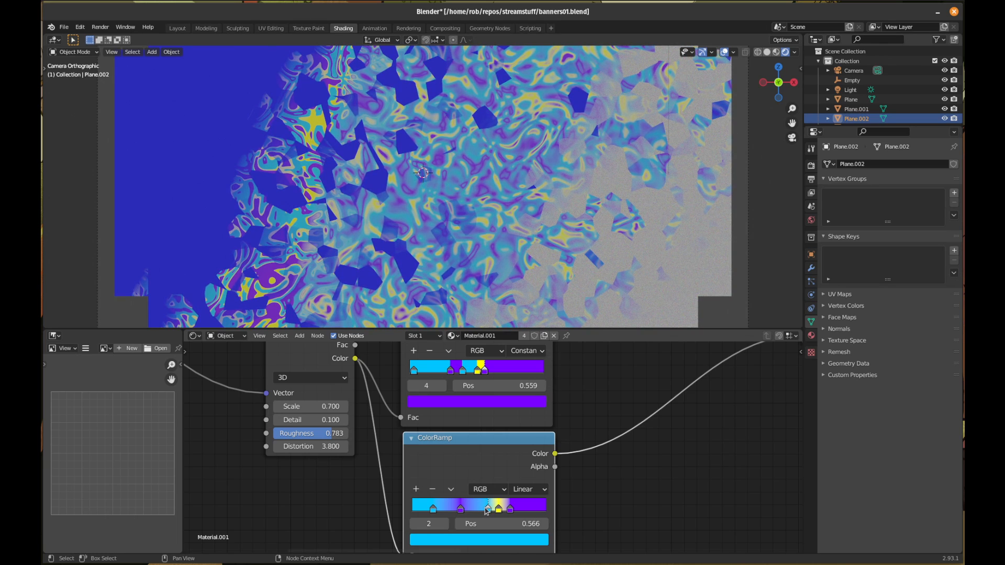
pyautogui.moveTo(459, 514); pyautogui.dragTo(514, 505)
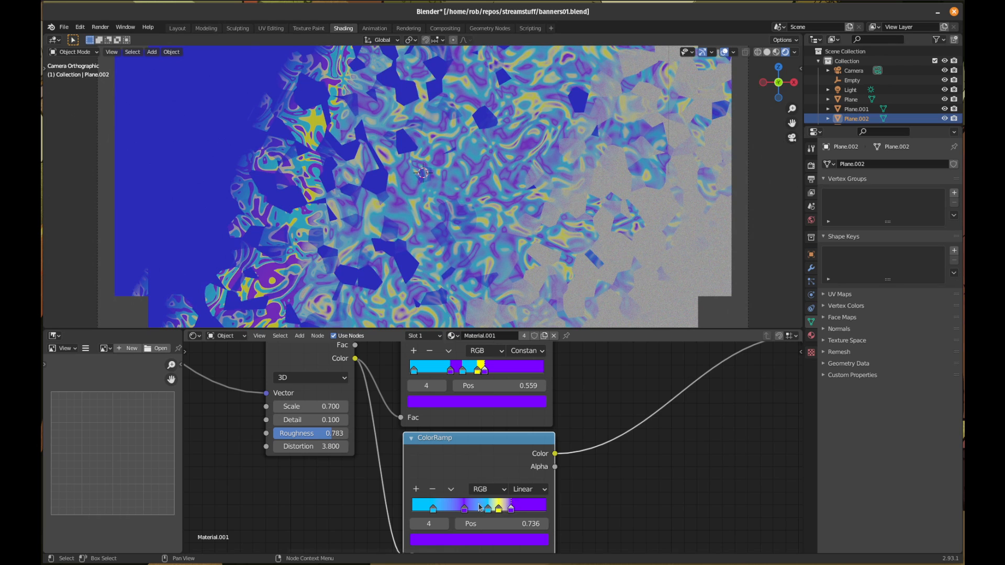
# - Fine-tune the Linear ramp's stops, placing the last purple stop at 0.736 and the yellow stop at 0.632
pyautogui.click(433, 509)
pyautogui.moveTo(433, 509); pyautogui.dragTo(510, 514)
pyautogui.press('g')
pyautogui.press('Escape')
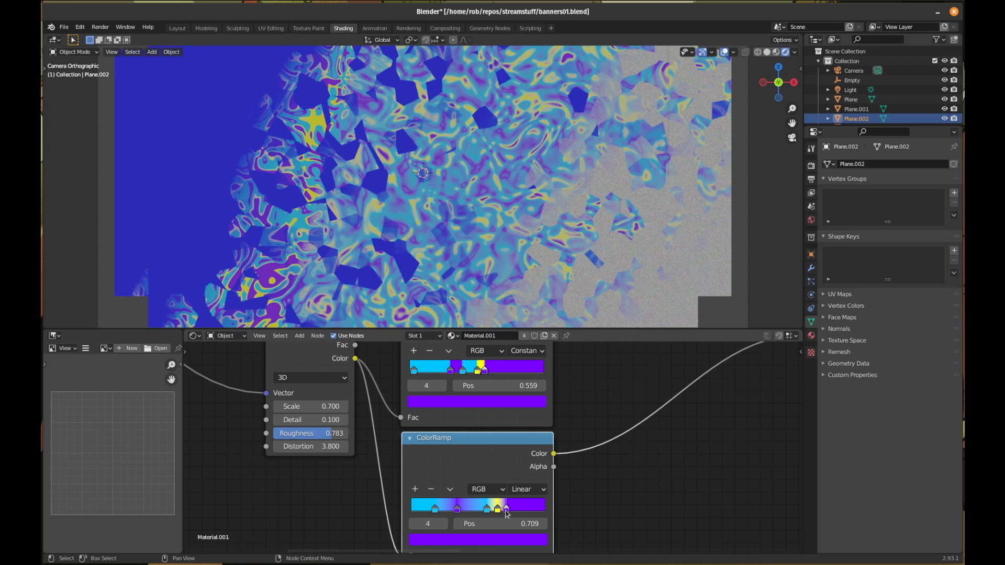
pyautogui.moveTo(487, 509); pyautogui.dragTo(507, 512)
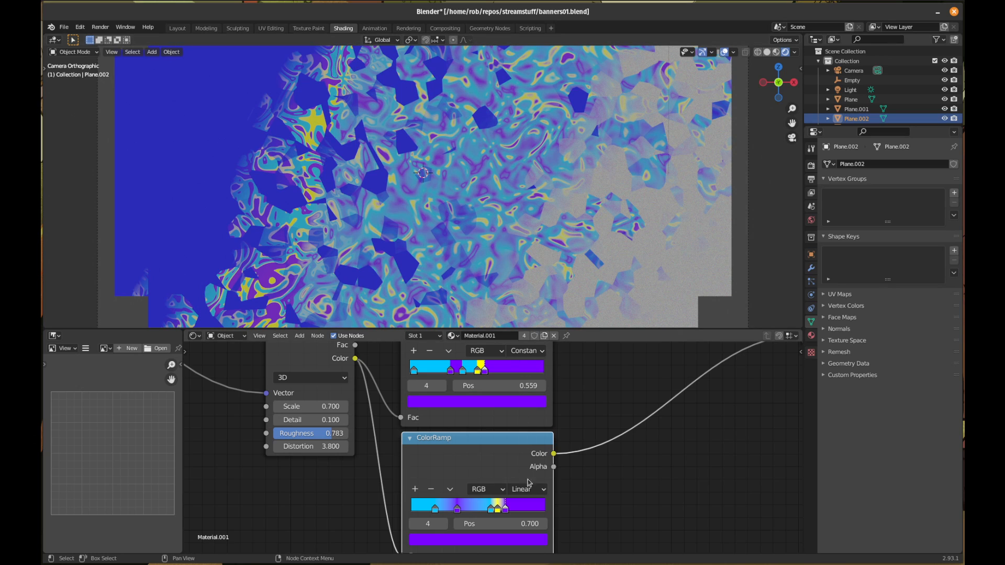
pyautogui.moveTo(507, 513)
pyautogui.mouseDown()
pyautogui.moveTo(485, 510)
pyautogui.moveTo(515, 512)
pyautogui.mouseUp()
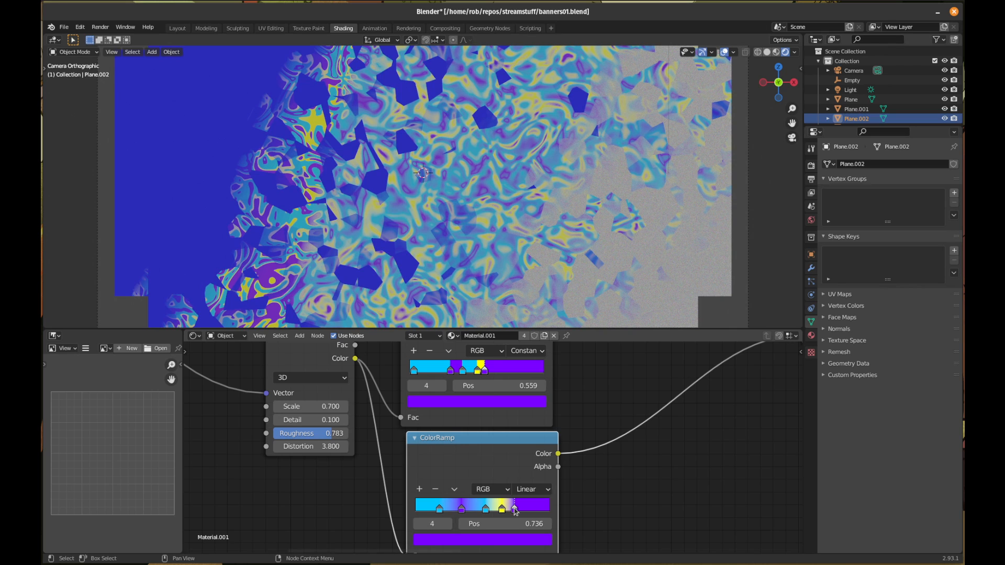
pyautogui.moveTo(503, 510); pyautogui.dragTo(502, 515)
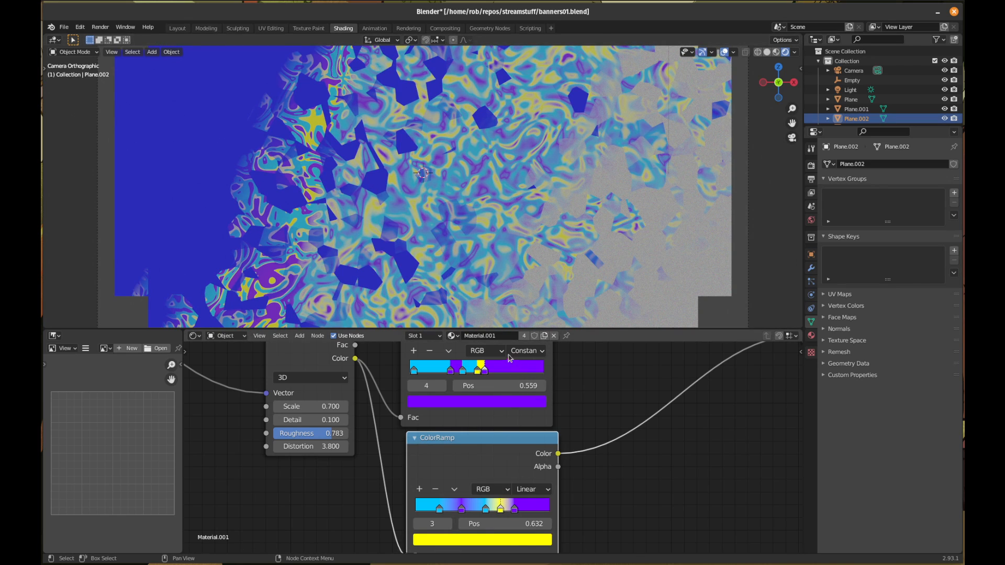
# - Set the Position of the NodeGroup masking the two ramps to -0.290 and its Angle to -0.190
pyautogui.moveTo(576, 391); pyautogui.dragTo(536, 552, button='middle')
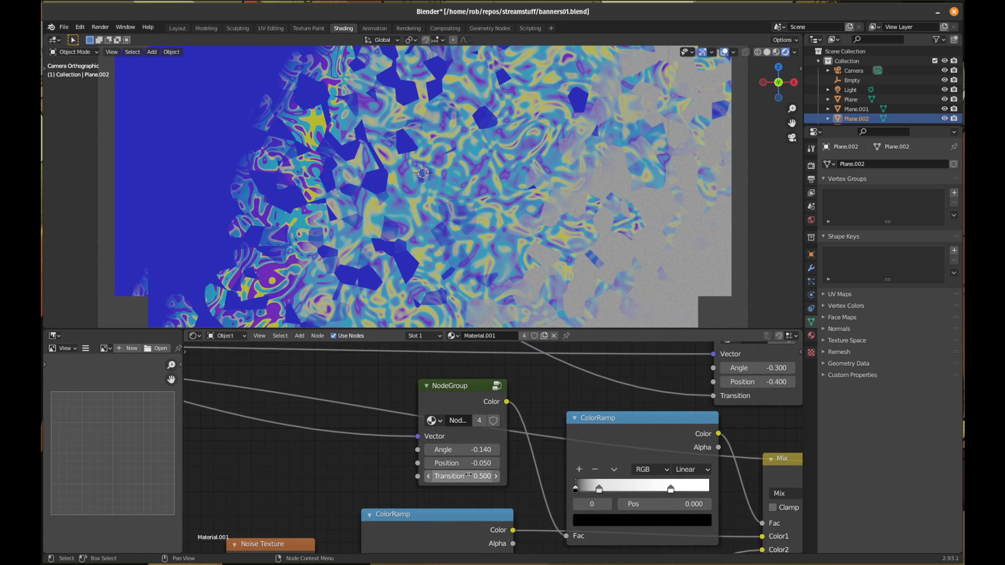
pyautogui.moveTo(461, 464); pyautogui.dragTo(396, 464)
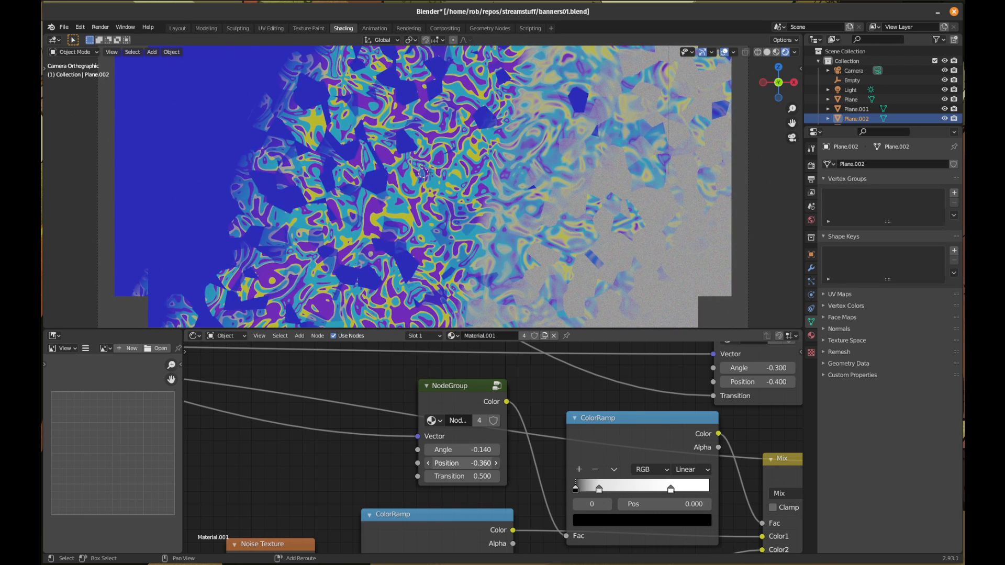
pyautogui.moveTo(467, 450)
pyautogui.mouseDown()
pyautogui.moveTo(487, 450)
pyautogui.moveTo(458, 450)
pyautogui.moveTo(465, 463)
pyautogui.moveTo(456, 463)
pyautogui.moveTo(474, 463)
pyautogui.mouseUp()
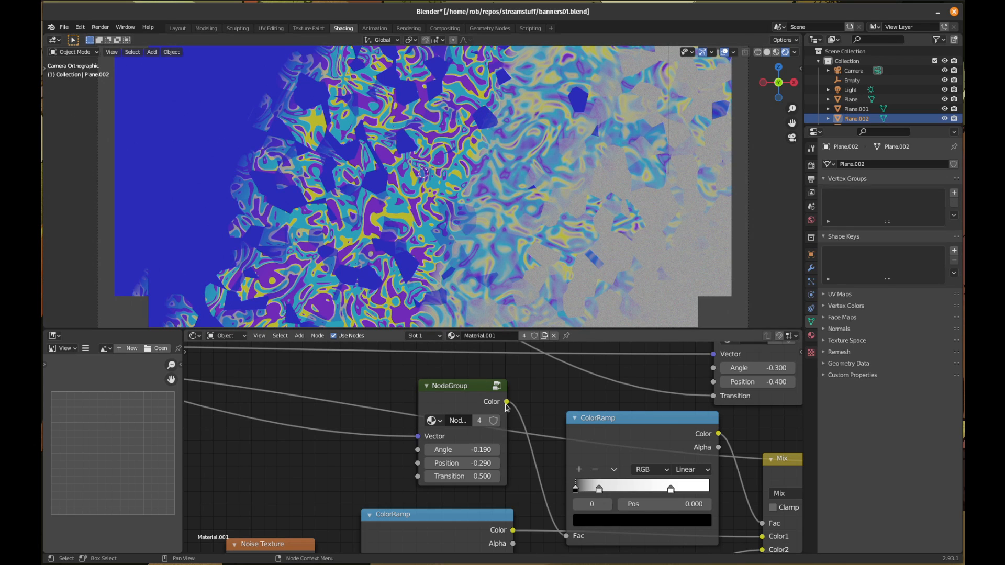
# - Insert a Vector Math node set to Add into the link feeding the mask NodeGroup's Vector input
pyautogui.scroll(-3, 498, 422)
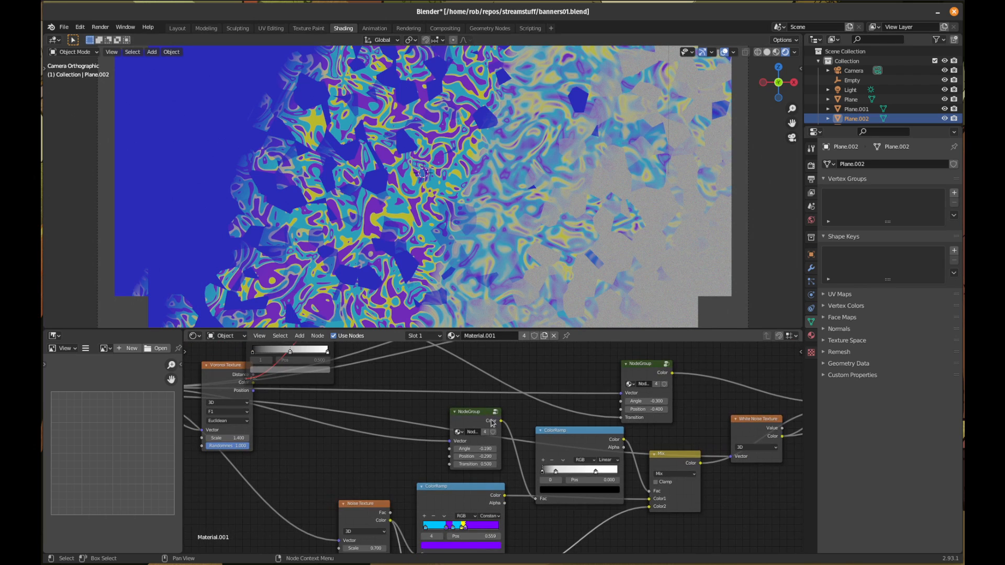
pyautogui.moveTo(507, 440); pyautogui.dragTo(436, 454, button='middle')
pyautogui.moveTo(347, 471); pyautogui.dragTo(441, 472, button='middle')
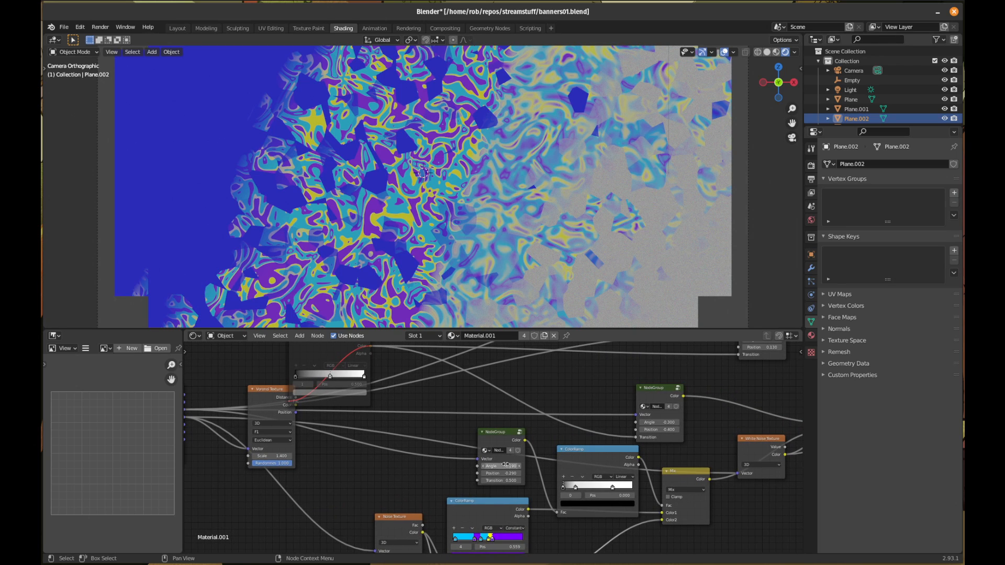
pyautogui.click(300, 337)
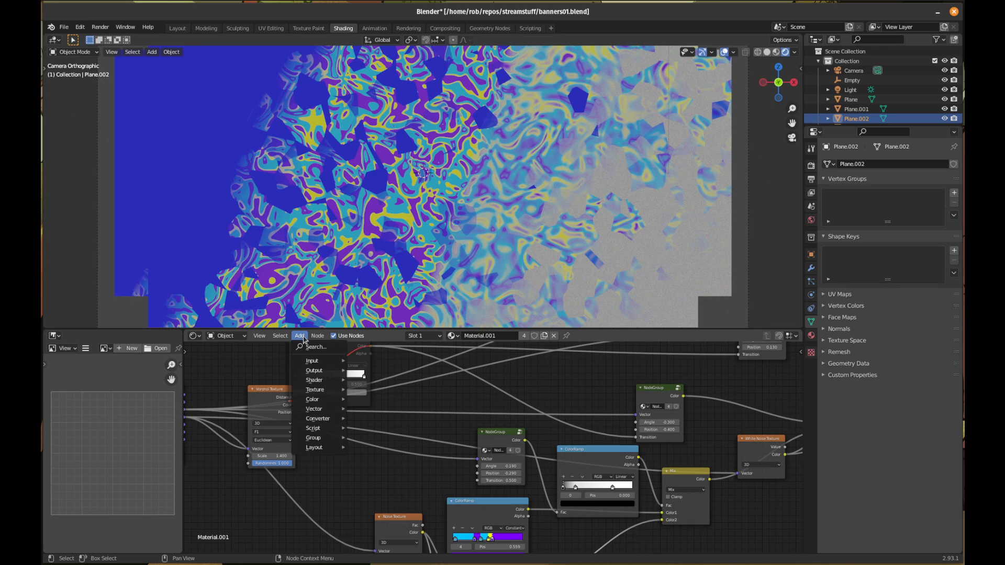
pyautogui.write('vector')
pyautogui.press('Return')
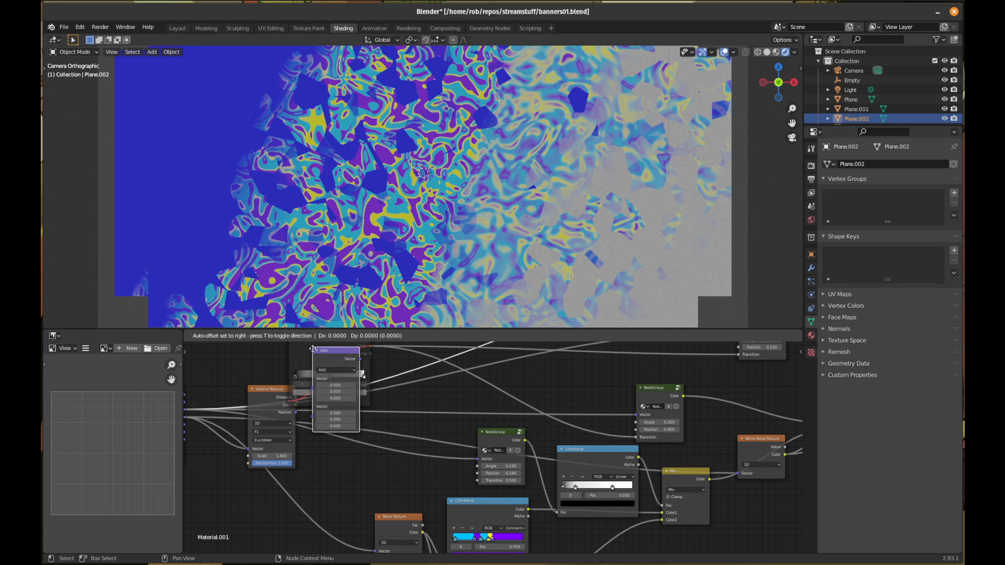
pyautogui.click(452, 490)
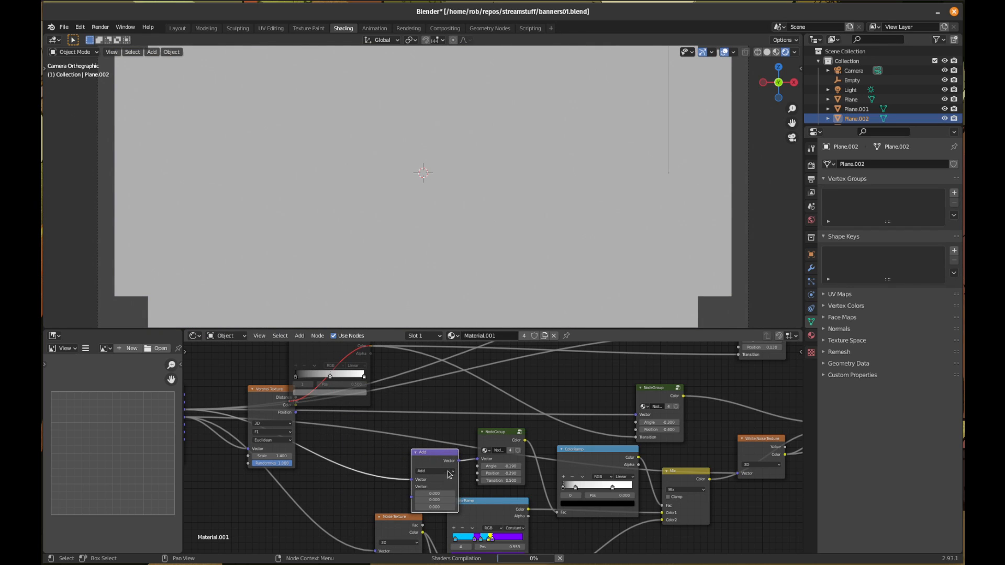
# - Insert a Noise Texture into the link before the Add node so its Color drives the first vector
pyautogui.click(300, 335)
pyautogui.moveTo(329, 393)
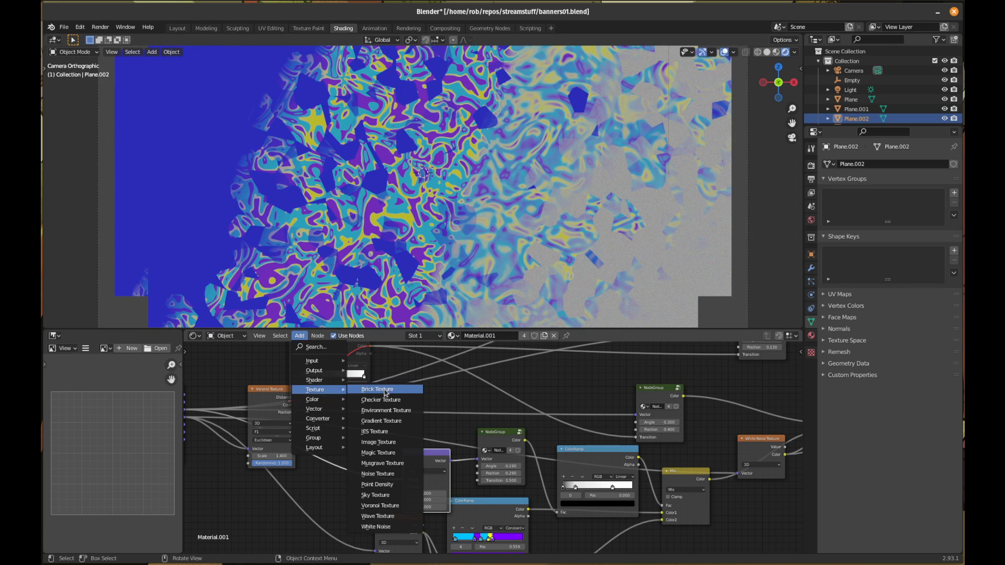
pyautogui.click(389, 478)
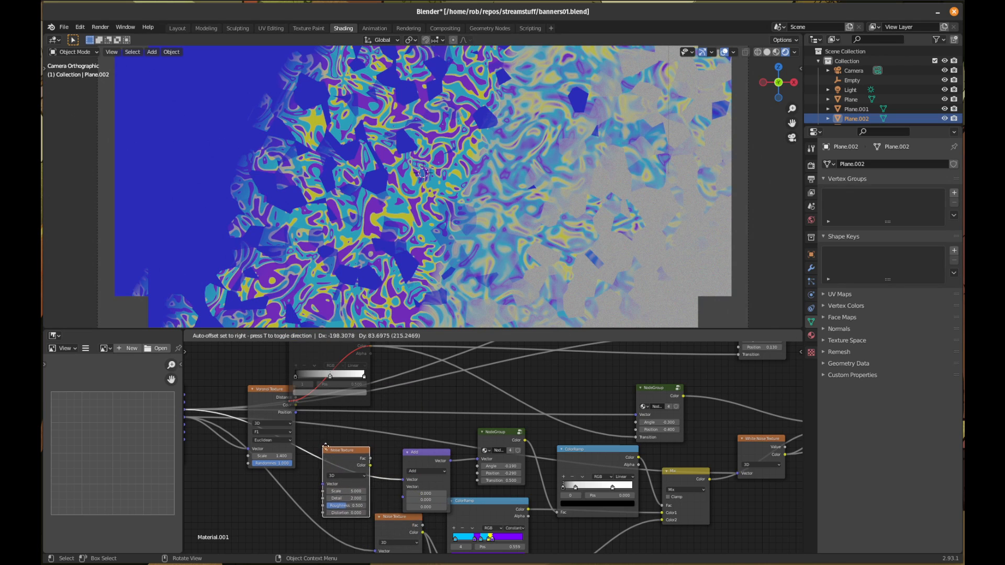
pyautogui.click(325, 451)
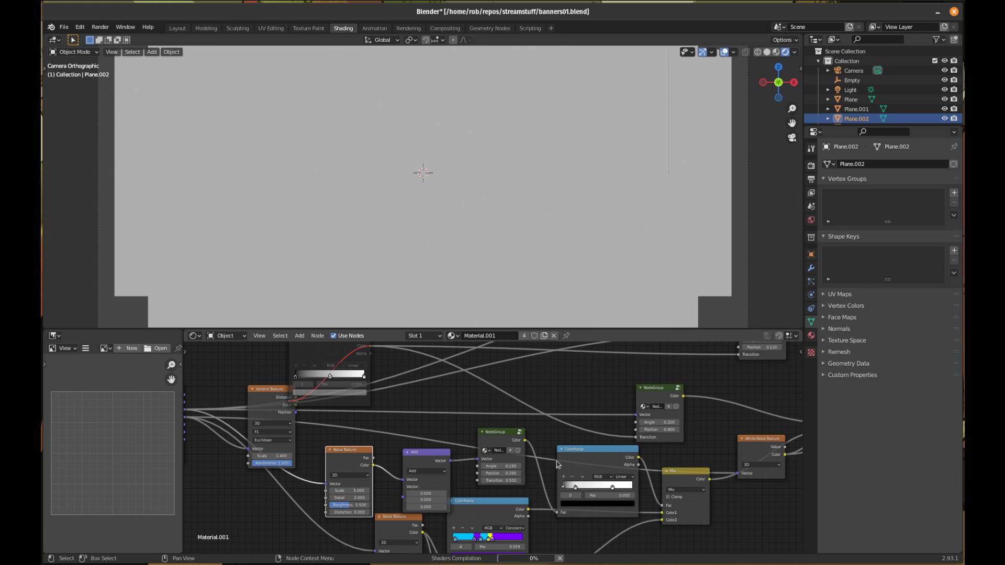
# - Connect the mask NodeGroup's Color output directly to the Principled BSDF's Base Color to preview the distorted mask
pyautogui.scroll(-5, 556, 461)
pyautogui.keyDown('shift'); pyautogui.moveTo(634, 479); pyautogui.dragTo(415, 522, button='middle'); pyautogui.keyUp('shift')
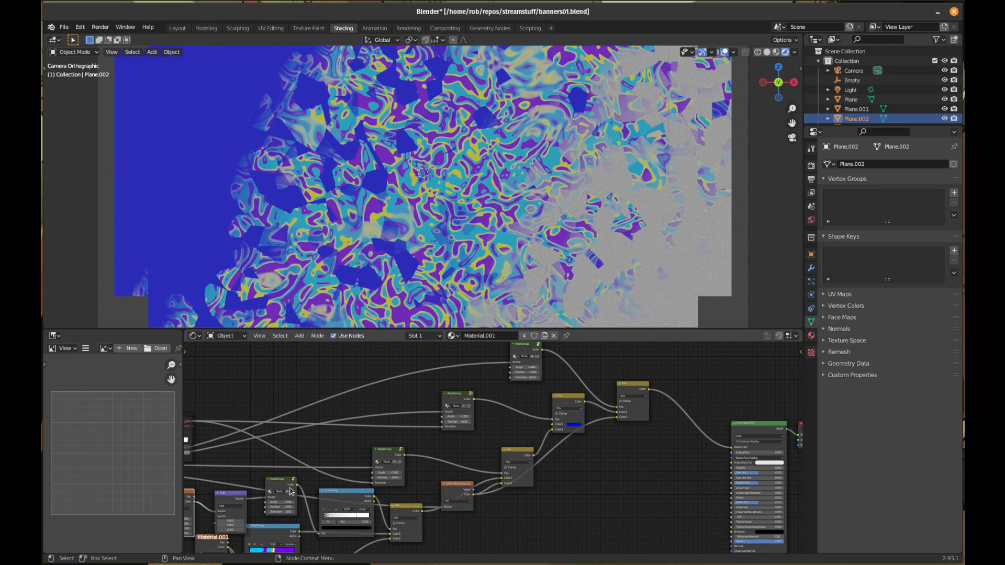
pyautogui.moveTo(298, 488); pyautogui.dragTo(733, 449)
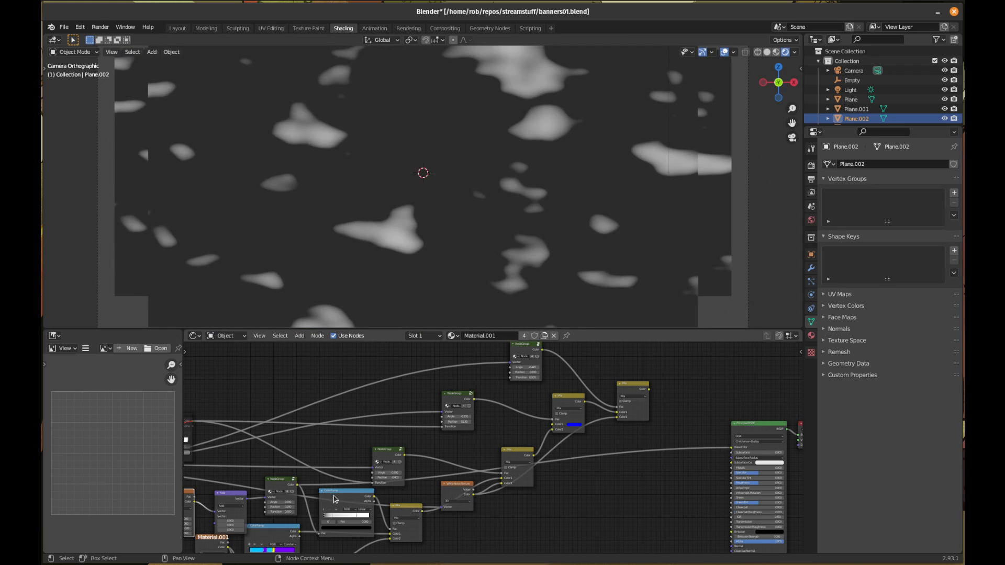
pyautogui.moveTo(348, 484); pyautogui.dragTo(569, 438, button='middle')
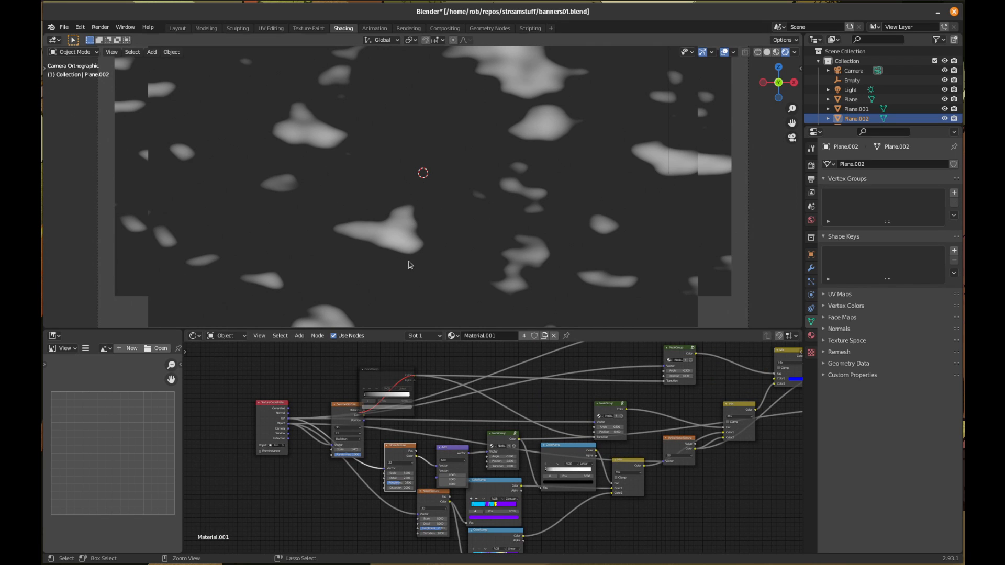
# - Compare the full material with the mask preview by repeatedly undoing and redoing the Base Color connection
pyautogui.hotkey('ctrl', 'z')
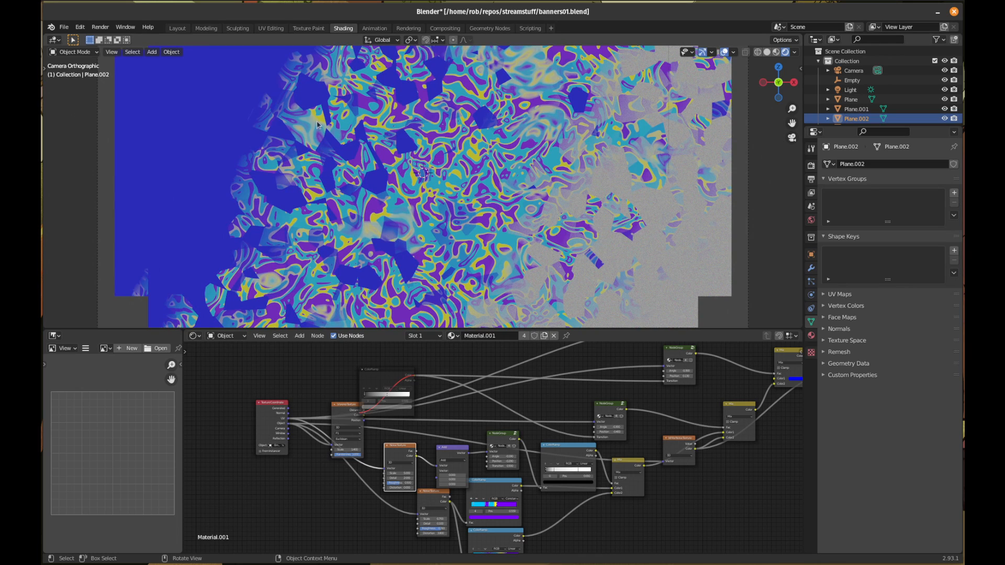
pyautogui.hotkey('ctrl', 'shift', 'z')
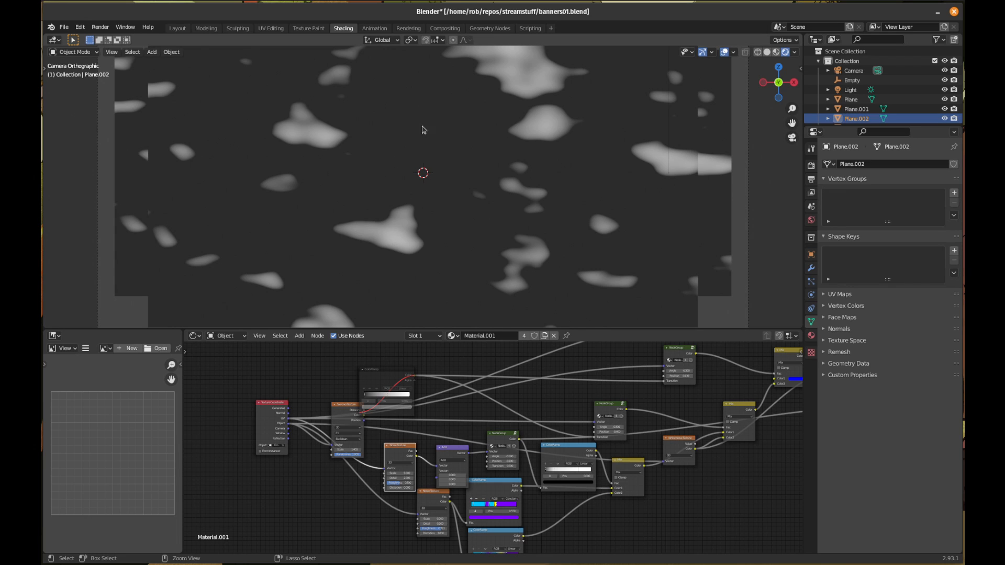
pyautogui.hotkey('ctrl', 'z')
pyautogui.hotkey('ctrl', 'shift', 'z')
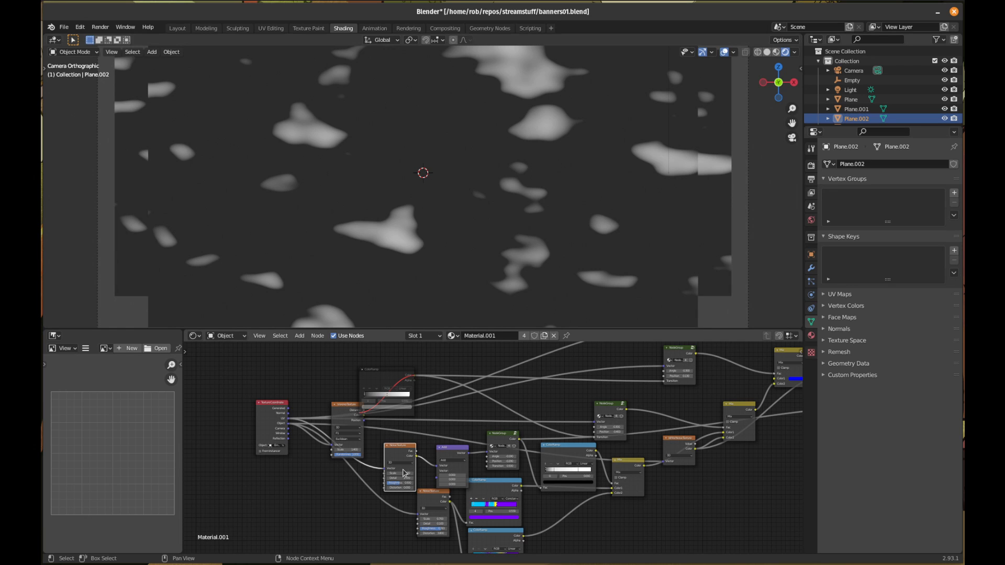
# - Mute the distortion Noise Texture and the Add node to inspect the mask without their effect
pyautogui.scroll(2, 403, 486)
pyautogui.scroll(1, 403, 485)
pyautogui.moveTo(382, 507); pyautogui.dragTo(387, 448, button='middle')
pyautogui.click(514, 374)
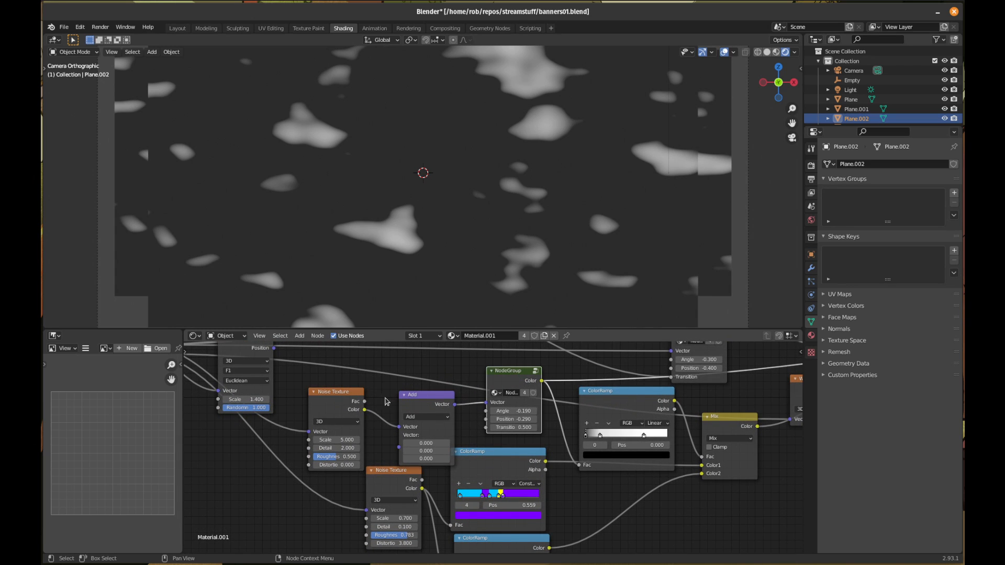
pyautogui.click(353, 398)
pyautogui.press('m')
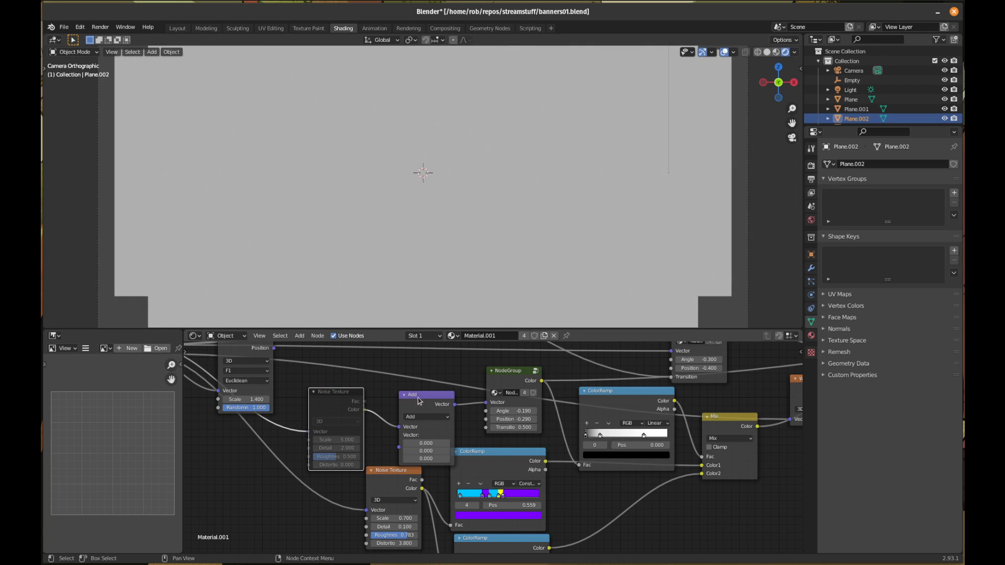
pyautogui.click(422, 399)
pyautogui.press('m')
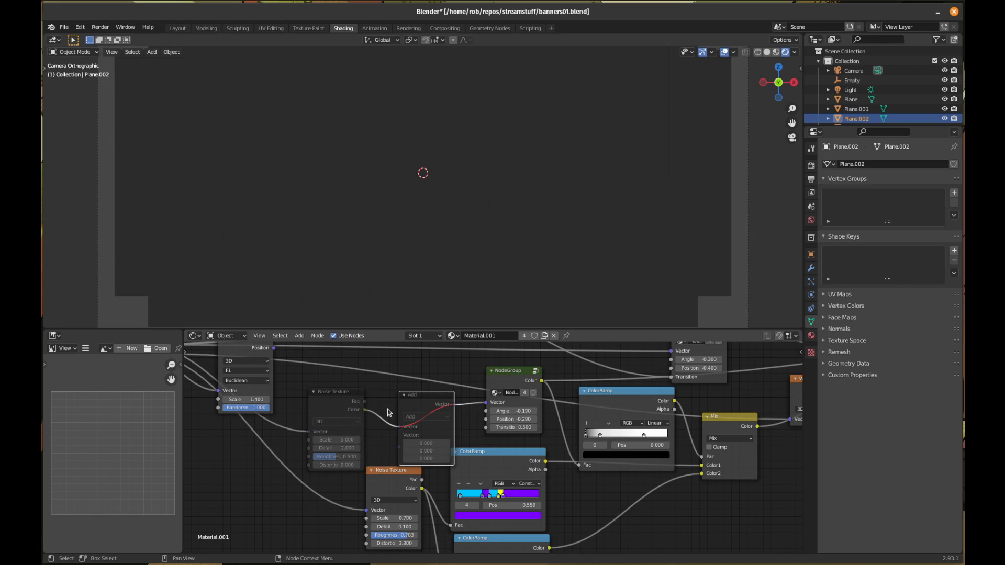
# - Unmute the Add node and the distortion Noise Texture to restore the distorted mask
pyautogui.click(345, 398)
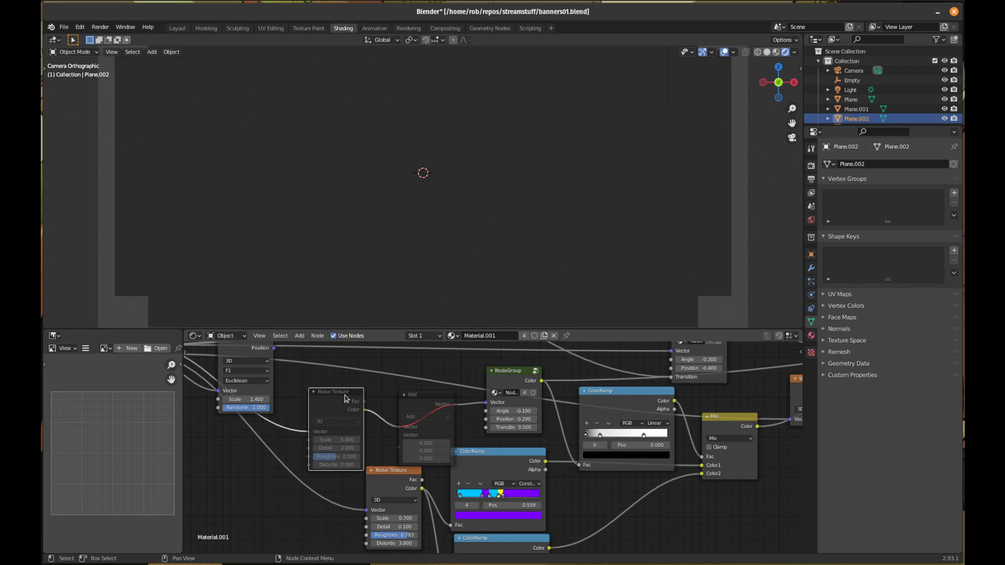
pyautogui.press('m')
pyautogui.press('m')
pyautogui.click(427, 403)
pyautogui.press('m')
pyautogui.click(347, 397)
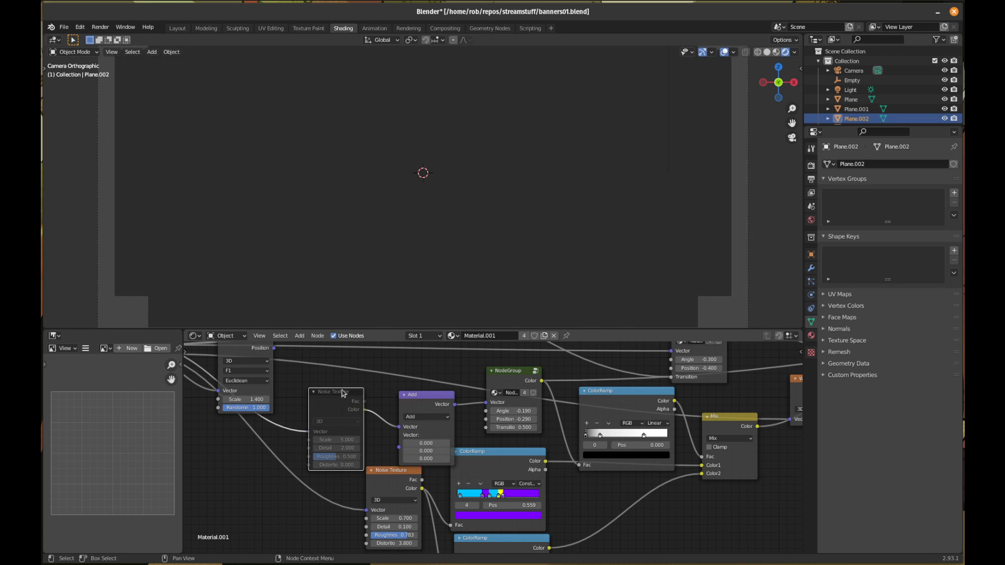
pyautogui.press('m')
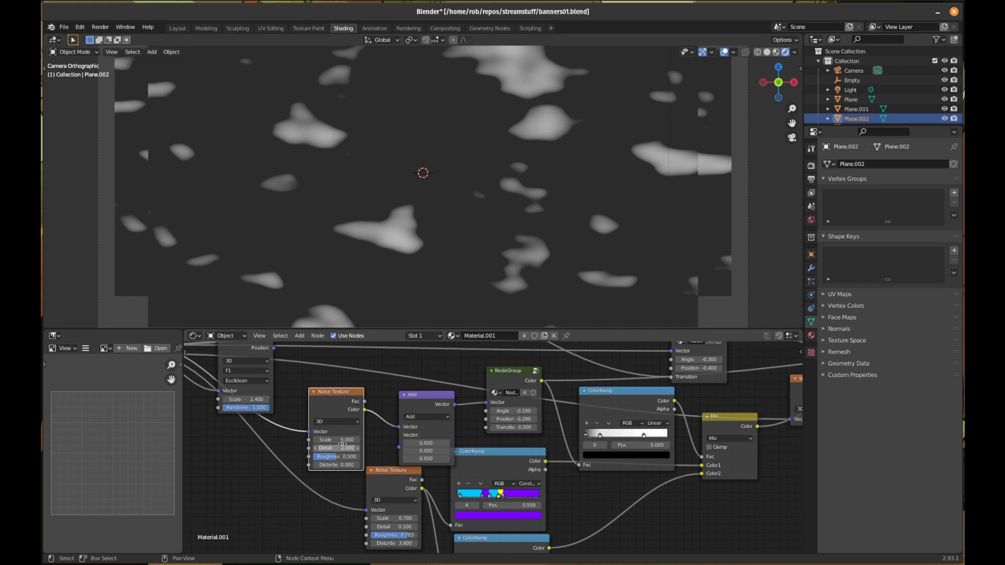
# - Set the distortion Noise Texture to Scale 3.3, Detail 0, Roughness 0.667 and Distortion 1.2, and nudge it and the Add node slightly upward
pyautogui.moveTo(341, 441); pyautogui.dragTo(361, 465)
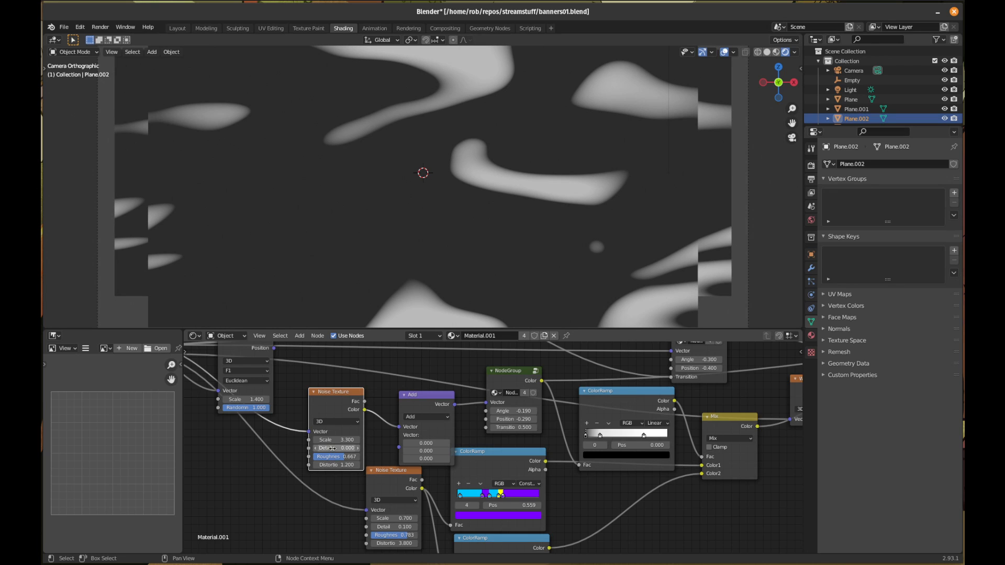
pyautogui.click(333, 422)
pyautogui.moveTo(356, 396); pyautogui.dragTo(353, 387)
pyautogui.moveTo(432, 396); pyautogui.dragTo(426, 390)
# - Switch the Vector Math node to Multiply and connect the Texture Coordinate's UV output to its second vector
pyautogui.click(421, 411)
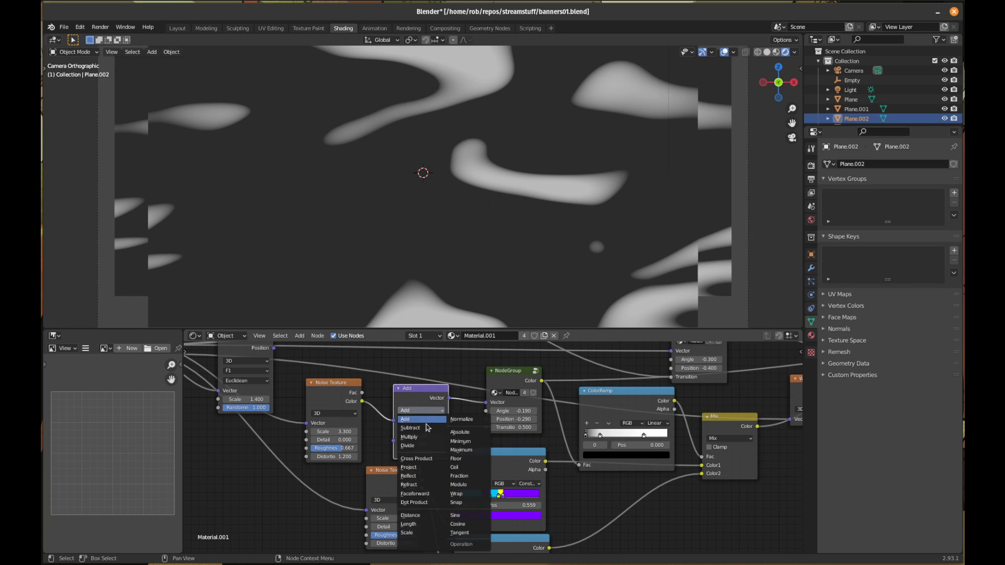
pyautogui.click(418, 423)
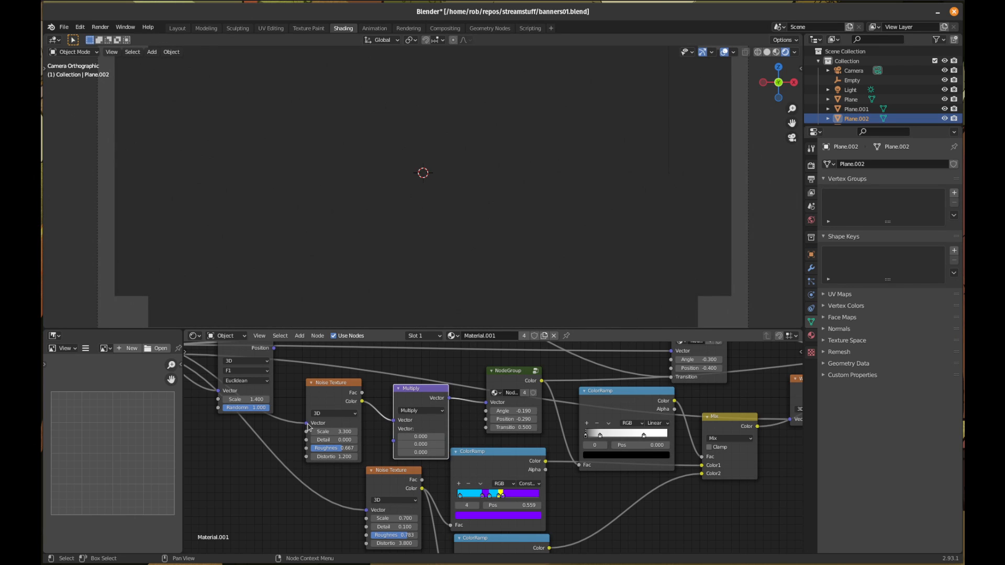
pyautogui.scroll(-2, 310, 429)
pyautogui.moveTo(216, 367); pyautogui.dragTo(415, 433)
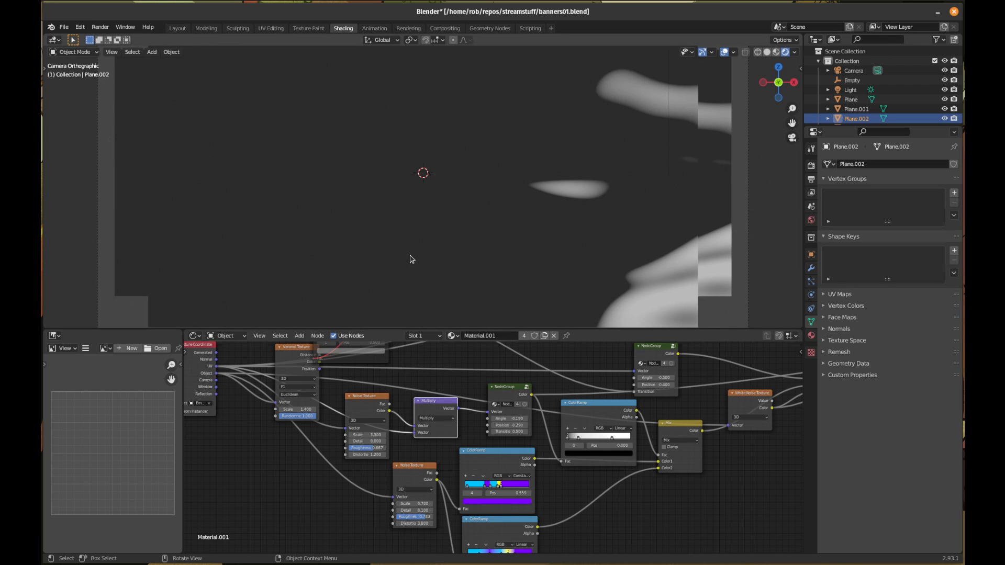
# - Set the distortion Noise Texture's Distortion to 0, Scale to 5.7, Detail to 1.2 and Roughness to 0.608
pyautogui.click(368, 455)
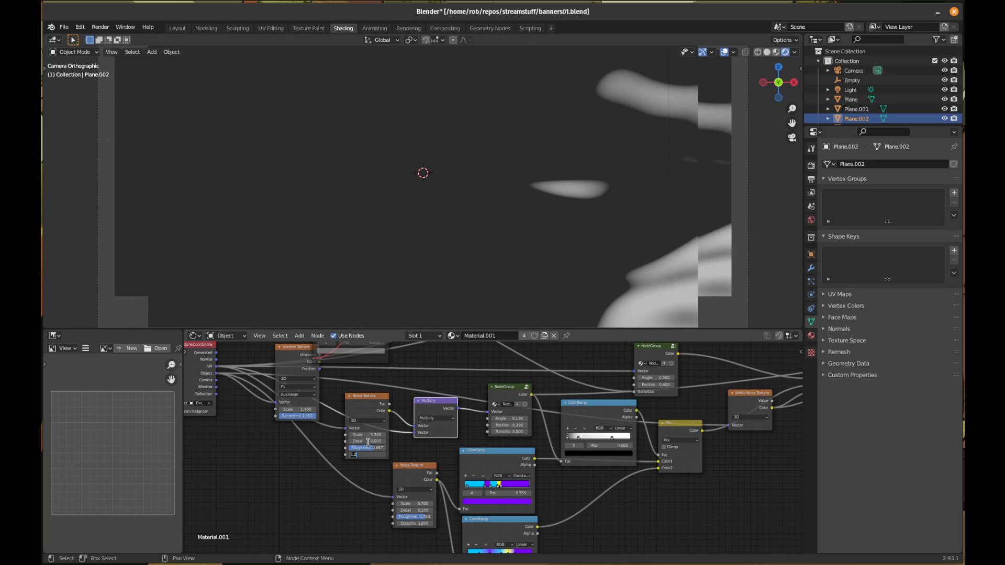
pyautogui.write('0')
pyautogui.press('Return')
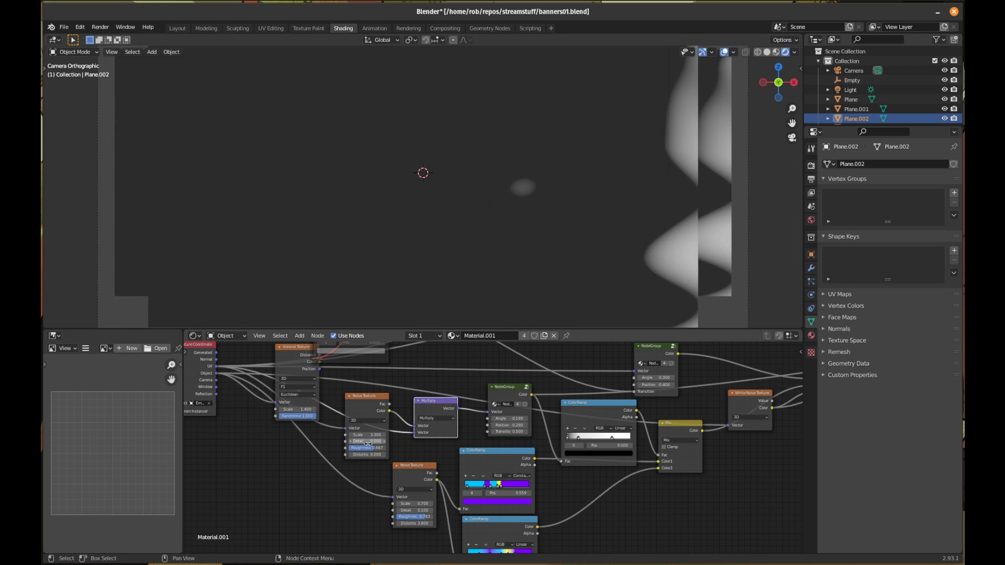
pyautogui.moveTo(368, 435)
pyautogui.mouseDown()
pyautogui.moveTo(420, 435)
pyautogui.moveTo(374, 449)
pyautogui.mouseUp()
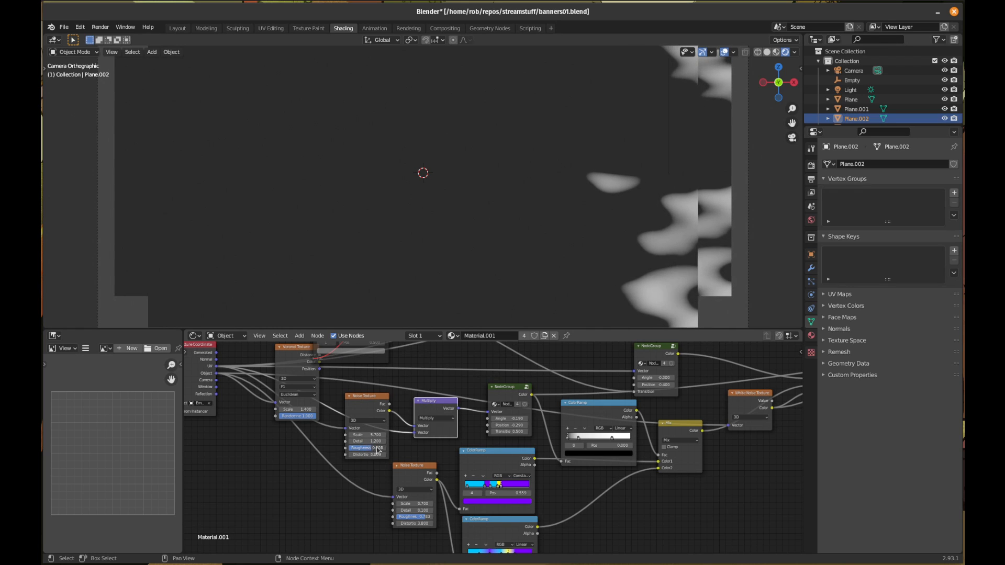
# - Try the Modulo operation on the Vector Math node and switch it to Add
pyautogui.click(435, 419)
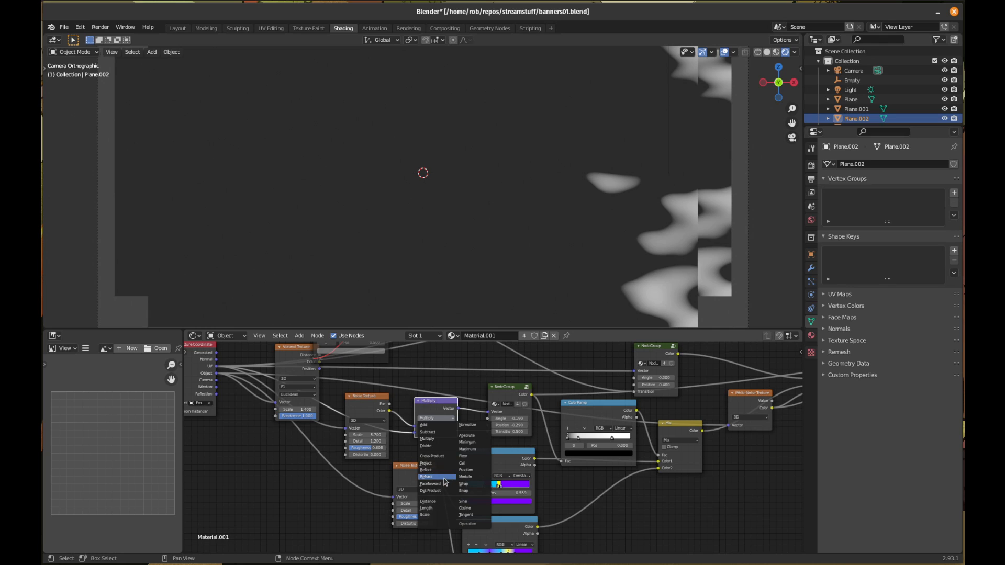
pyautogui.click(464, 477)
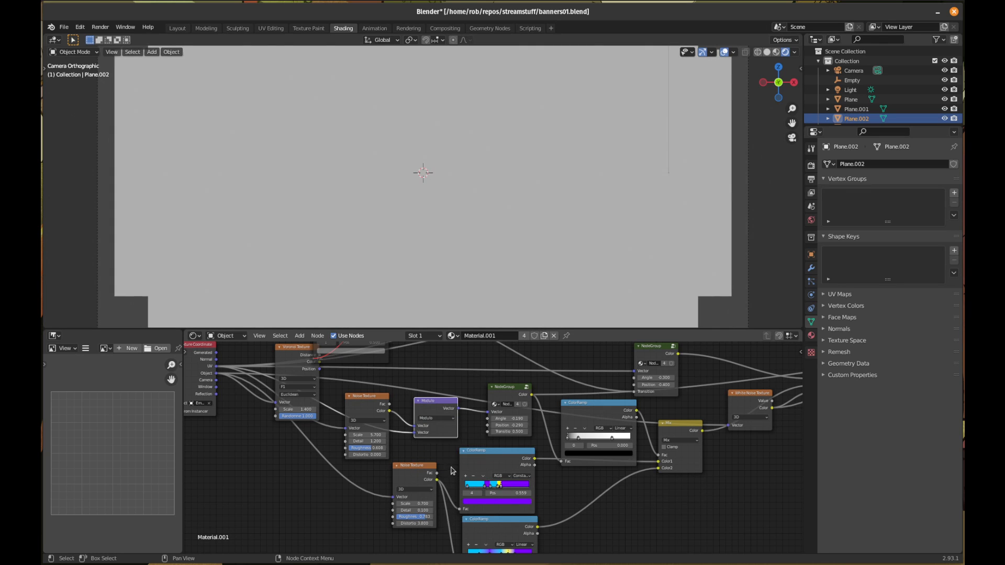
pyautogui.click(442, 421)
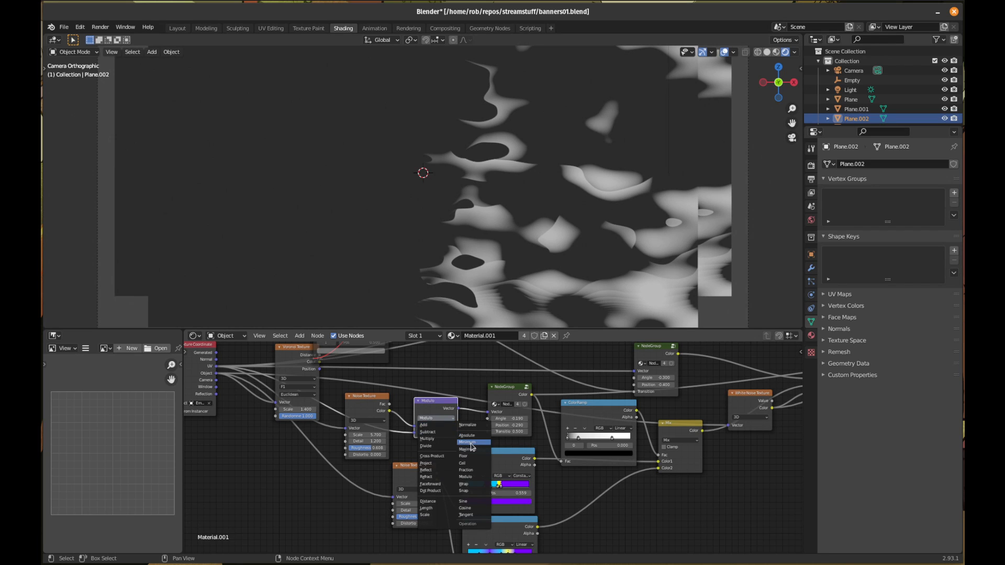
pyautogui.click(437, 426)
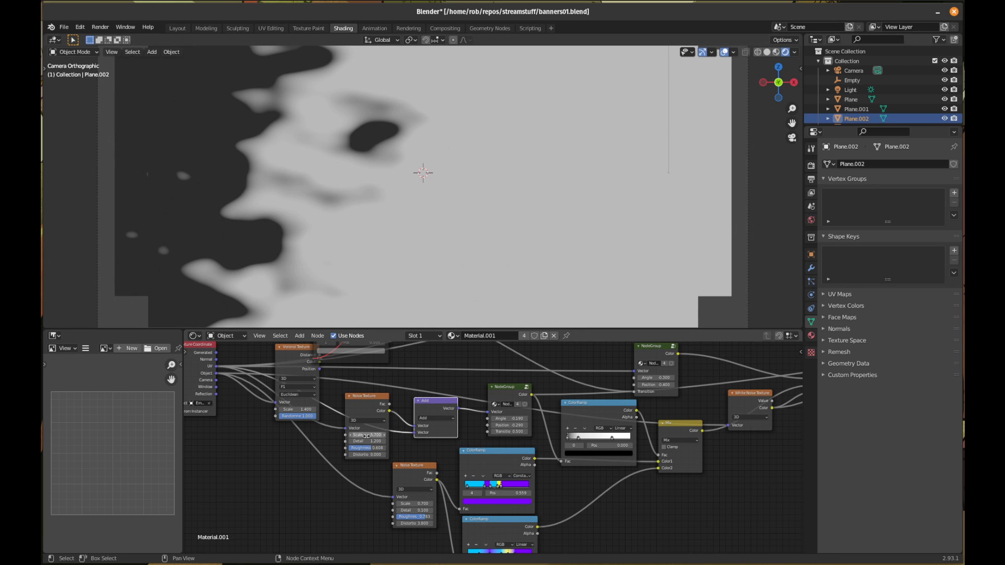
# - Set the distortion Noise Texture's Scale to about 23.4, Detail to 0.1 and Distortion to 1.4
pyautogui.moveTo(366, 435)
pyautogui.mouseDown()
pyautogui.moveTo(450, 436)
pyautogui.moveTo(367, 436)
pyautogui.mouseUp()
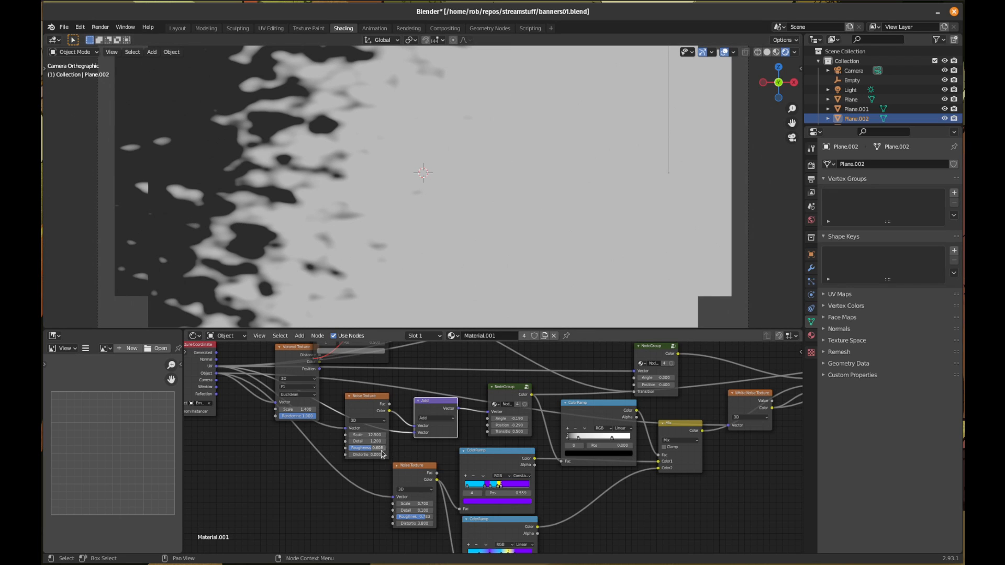
pyautogui.moveTo(366, 458); pyautogui.dragTo(425, 458)
pyautogui.moveTo(368, 442); pyautogui.dragTo(412, 435)
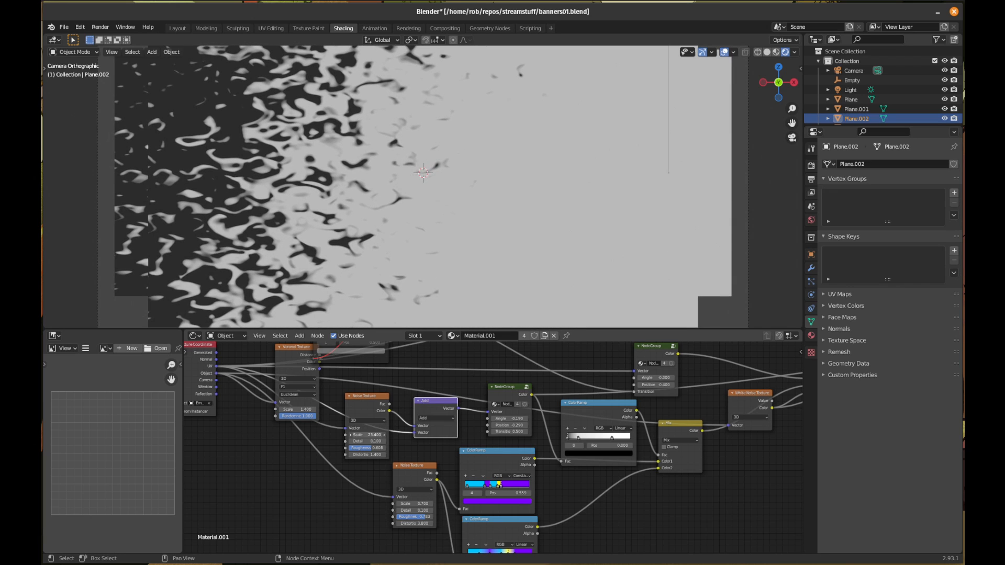
# - Adjust the Position value of the node group feeding the ColorRamp, shifting the noisy black-to-white transition toward the banner's centre
pyautogui.keyDown('shift'); pyautogui.moveTo(513, 425); pyautogui.dragTo(500, 425); pyautogui.keyUp('shift')
pyautogui.moveTo(509, 425); pyautogui.dragTo(487, 425)
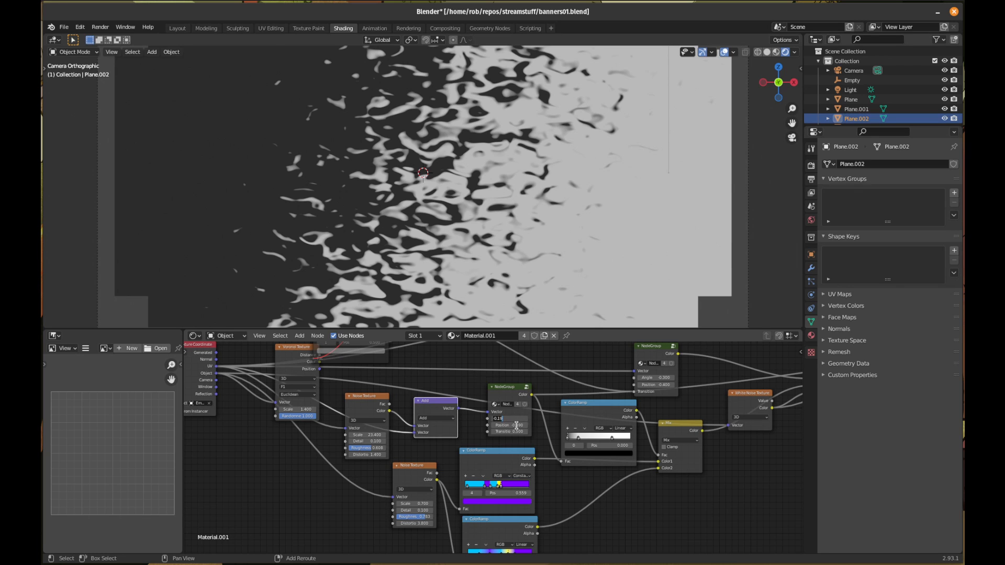
pyautogui.moveTo(514, 425); pyautogui.dragTo(511, 426)
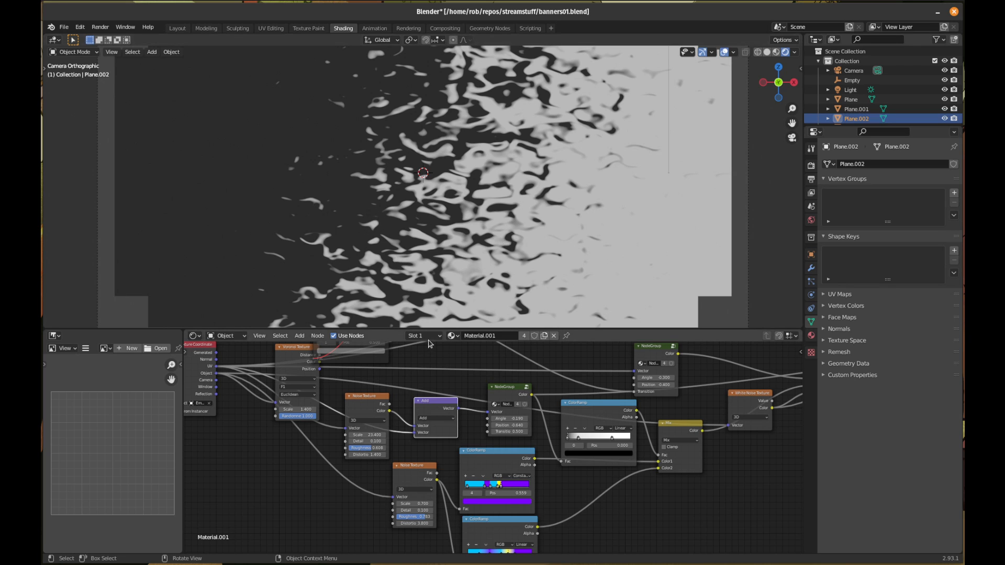
# - Connect the Color output of the final Mix node to the Base Color of the Principled BSDF
pyautogui.scroll(-2, 688, 429)
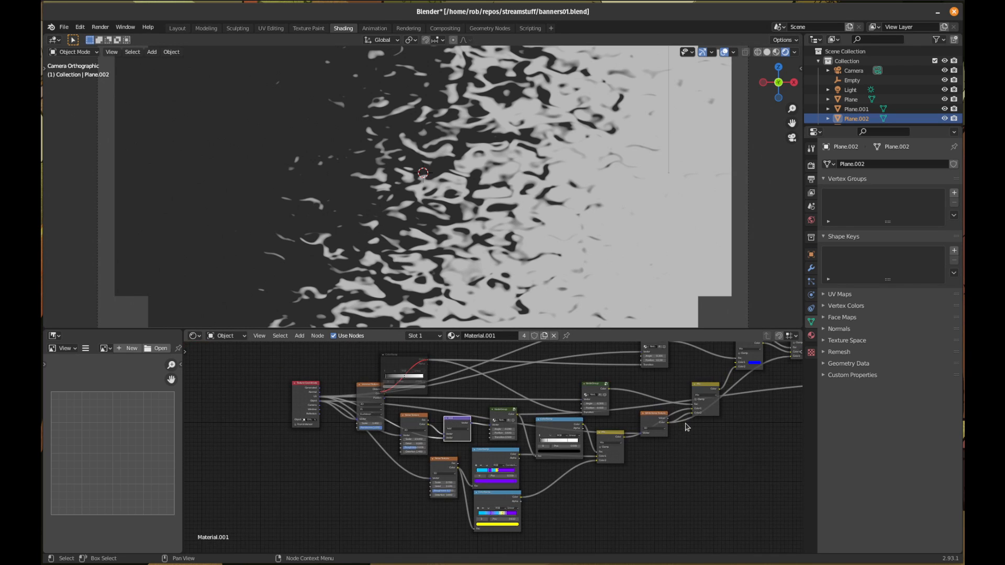
pyautogui.scroll(5, 617, 482)
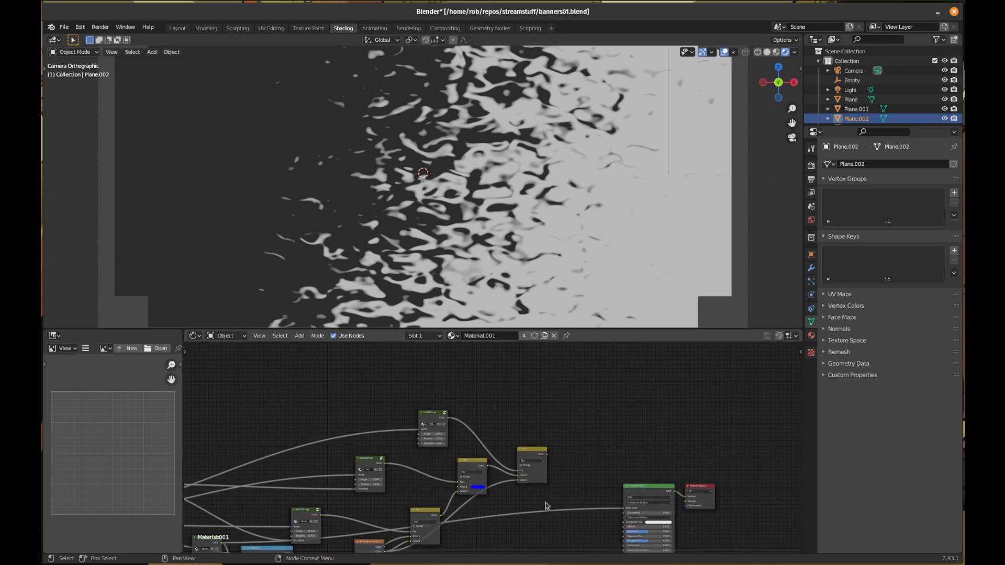
pyautogui.moveTo(613, 497); pyautogui.dragTo(487, 422, button='middle')
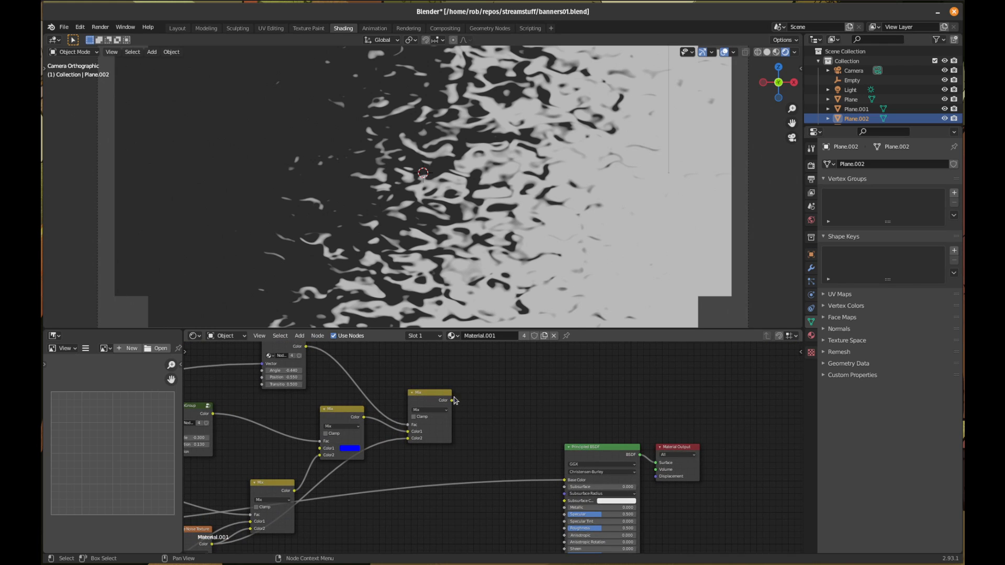
pyautogui.moveTo(452, 401); pyautogui.dragTo(564, 480)
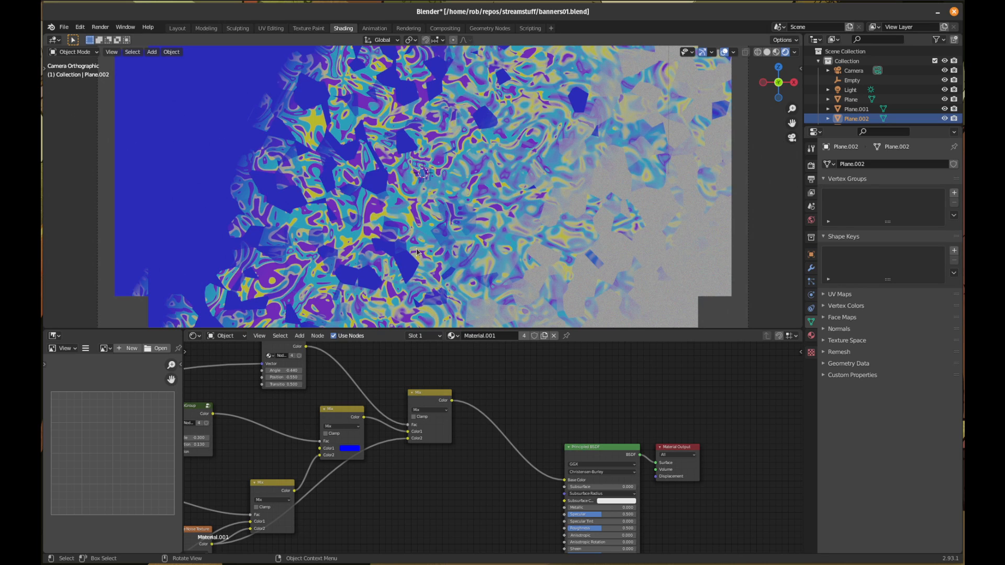
# - Frame the whole banner in the viewport and save the file banners01.blend
pyautogui.scroll(-3, 417, 253)
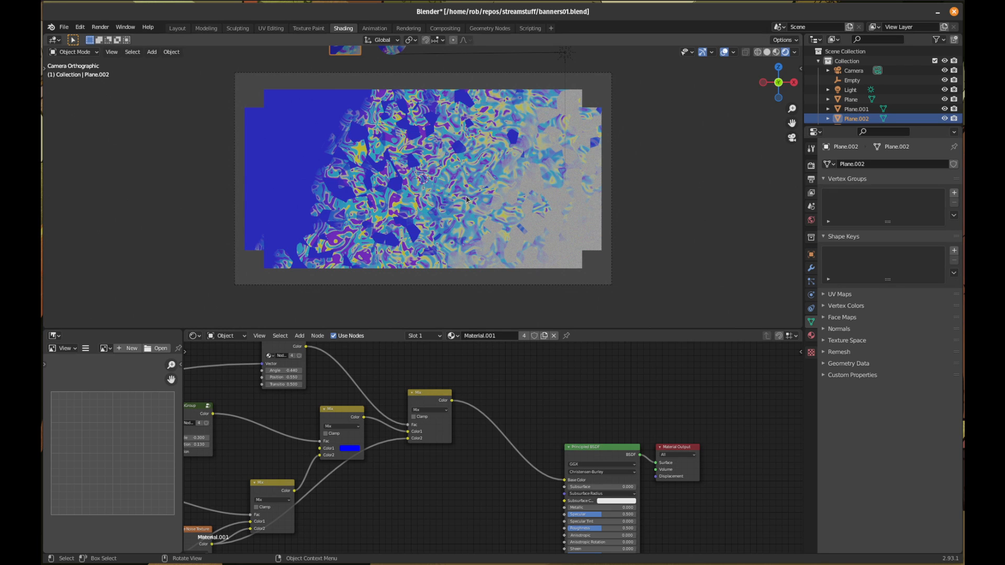
pyautogui.keyDown('shift'); pyautogui.moveTo(466, 185); pyautogui.dragTo(477, 210, button='middle'); pyautogui.keyUp('shift')
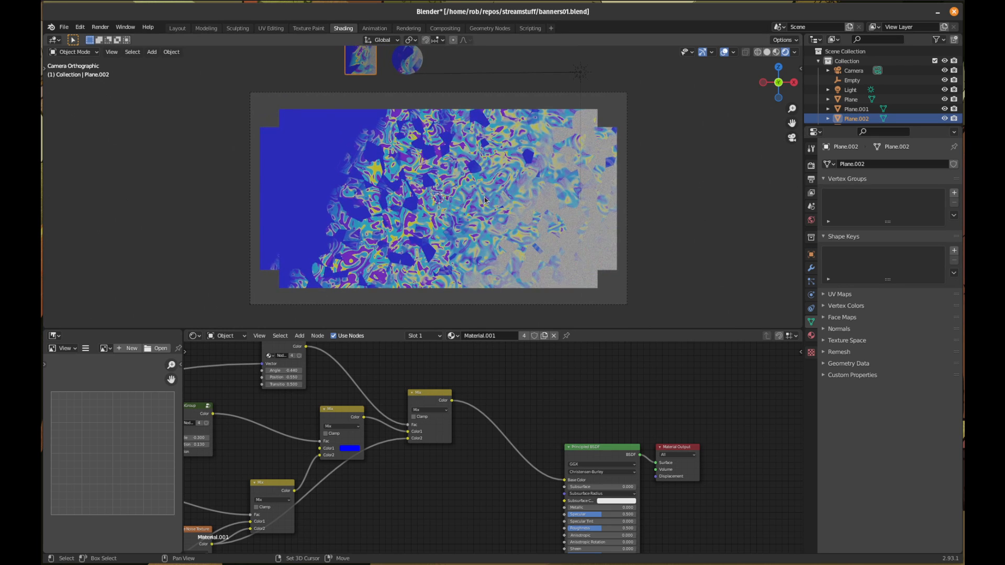
pyautogui.scroll(2, 477, 210)
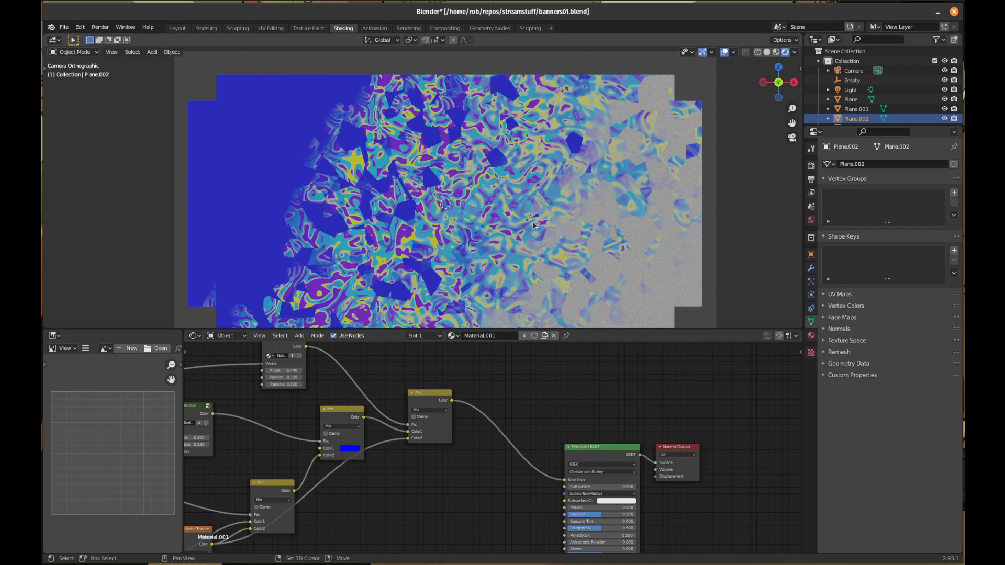
pyautogui.keyDown('shift'); pyautogui.moveTo(521, 219); pyautogui.dragTo(510, 205, button='middle'); pyautogui.keyUp('shift')
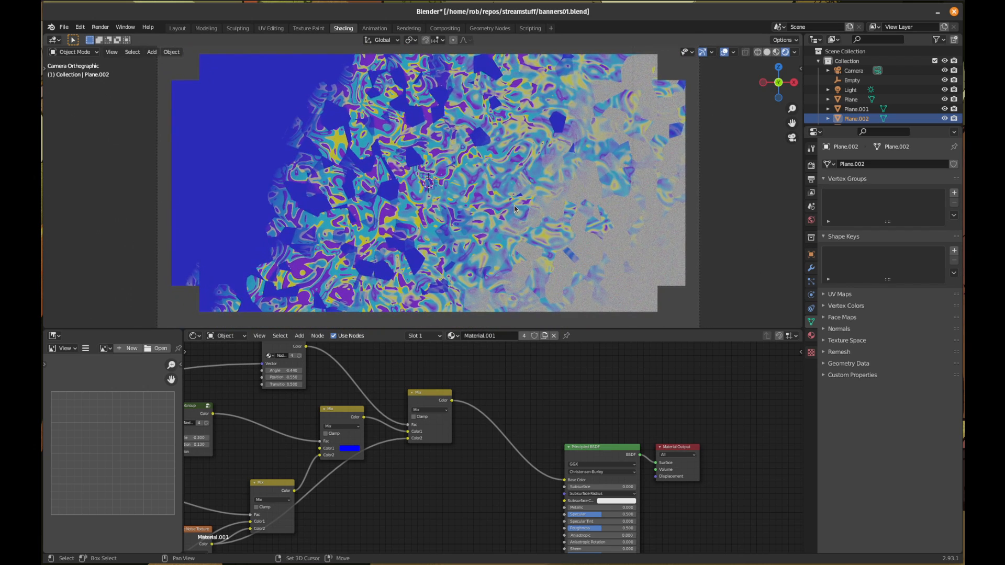
pyautogui.click(64, 26)
pyautogui.click(100, 91)
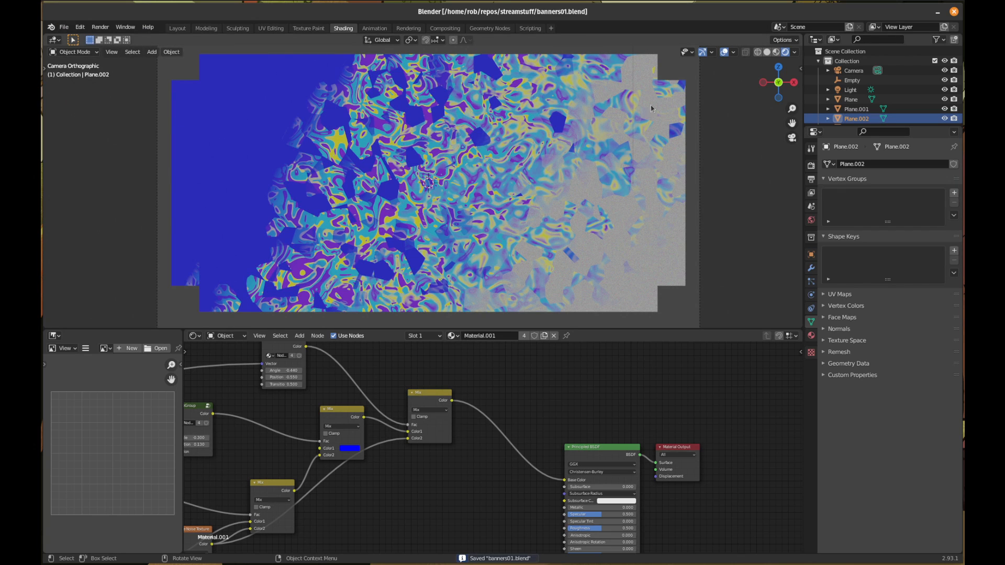
# - Hide the viewport overlays and look over the square, circular and banner planes without outlines
pyautogui.click(726, 54)
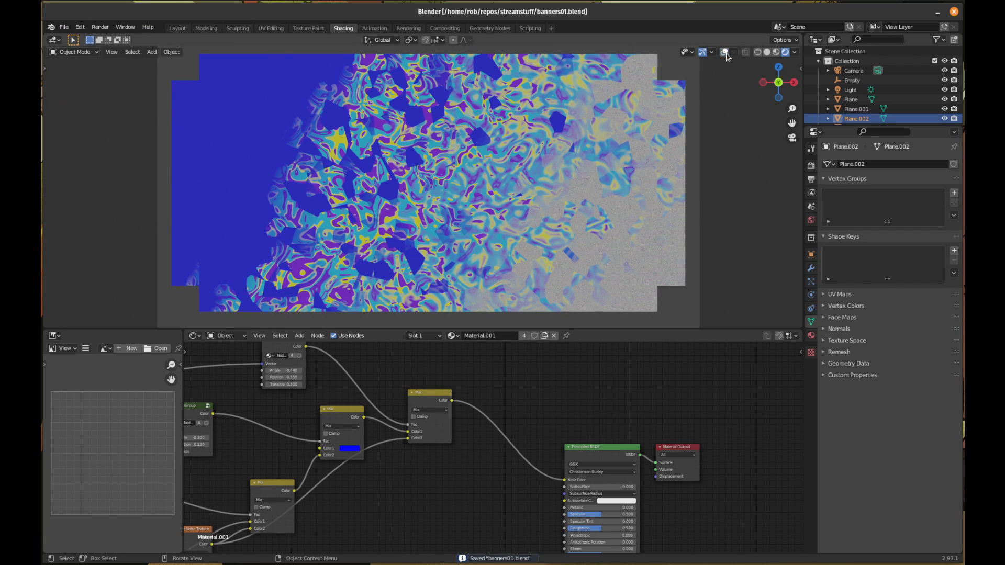
pyautogui.click(455, 199)
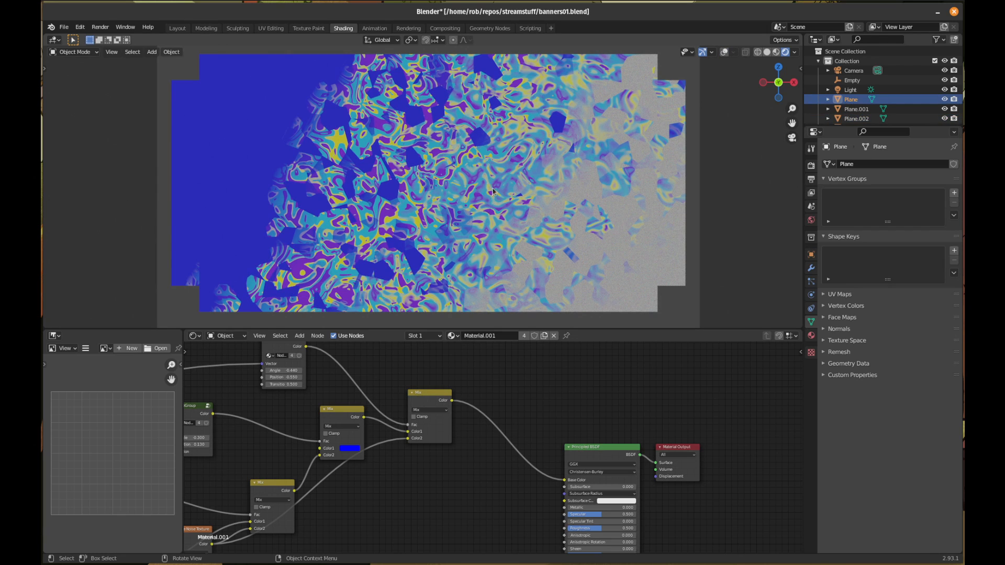
pyautogui.keyDown('shift'); pyautogui.moveTo(450, 130); pyautogui.dragTo(465, 266, button='middle'); pyautogui.keyUp('shift')
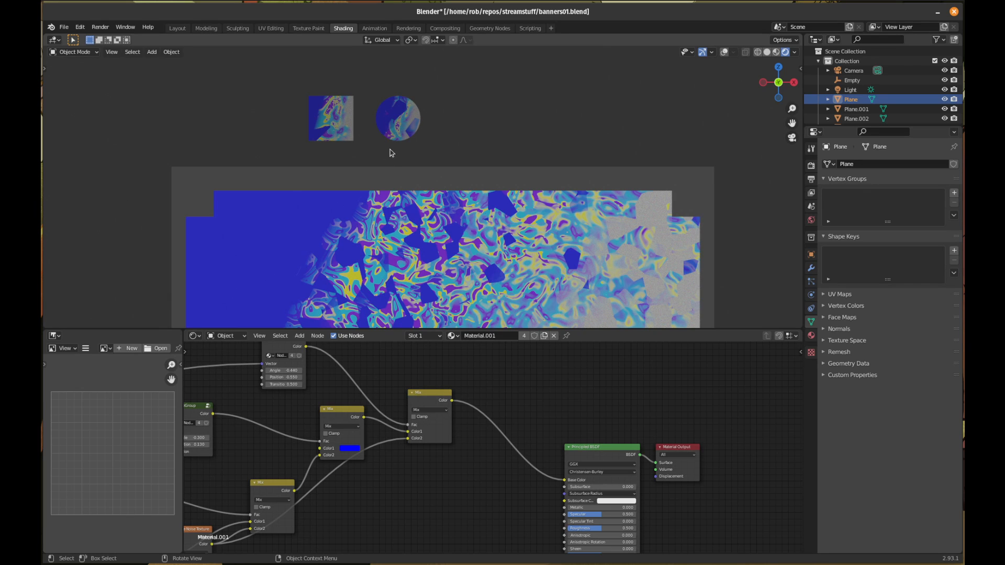
pyautogui.keyDown('shift'); pyautogui.moveTo(483, 245); pyautogui.dragTo(471, 128, button='middle'); pyautogui.keyUp('shift')
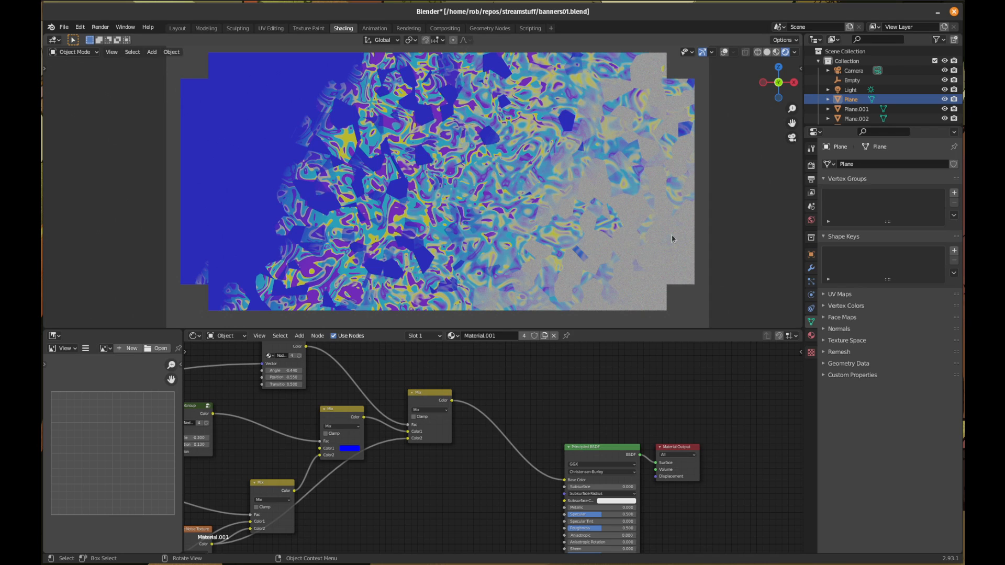
pyautogui.click(402, 167)
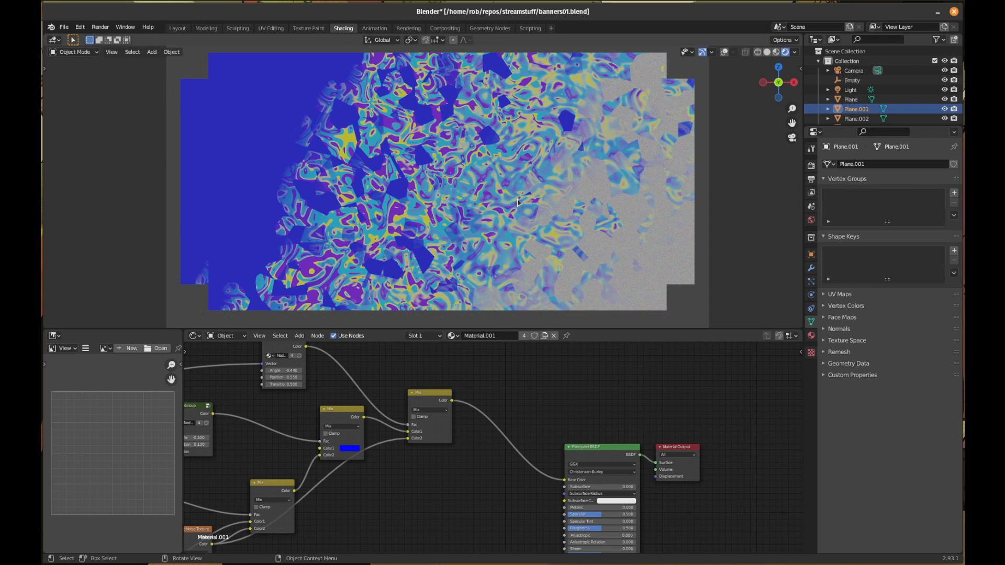
# - Open the output settings, turn the viewport overlays back on and select the taller banner plane, Plane.001
pyautogui.click(811, 166)
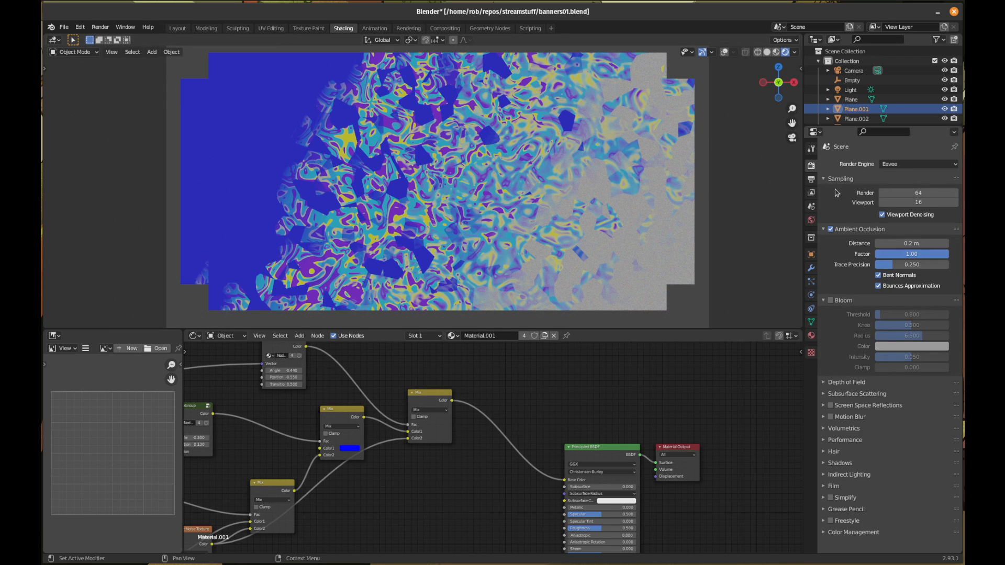
pyautogui.click(811, 179)
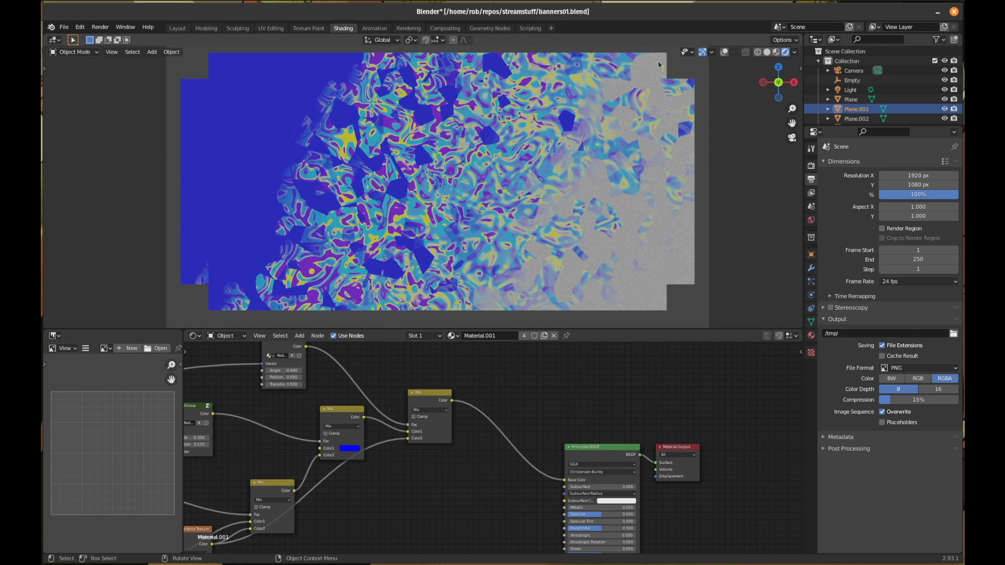
pyautogui.click(724, 52)
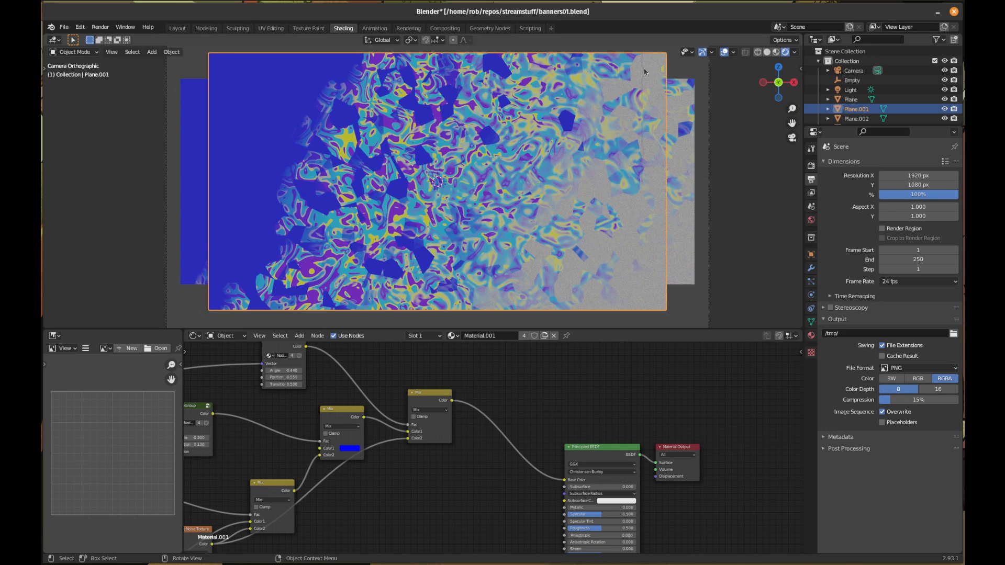
pyautogui.click(193, 115)
pyautogui.click(374, 302)
# - Set the render resolution to 2048 px wide by 1152 px high
pyautogui.click(918, 175)
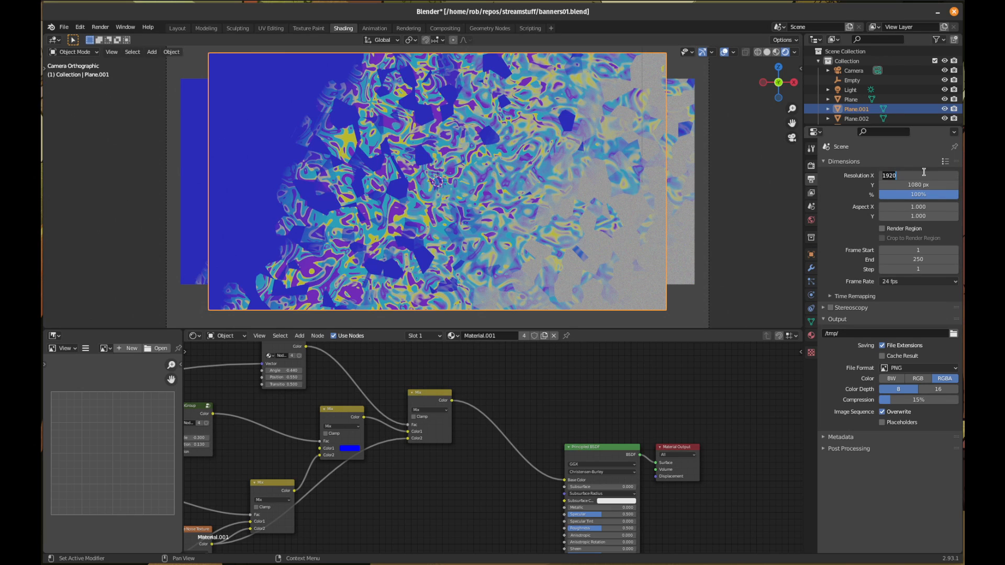
pyautogui.write('2048')
pyautogui.press('Tab')
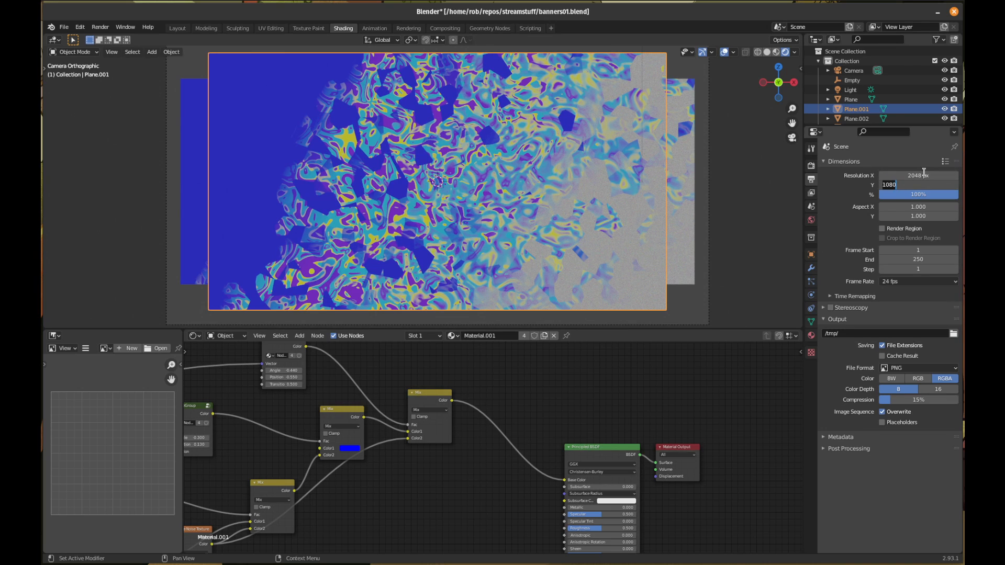
pyautogui.write('1152')
pyautogui.press('Return')
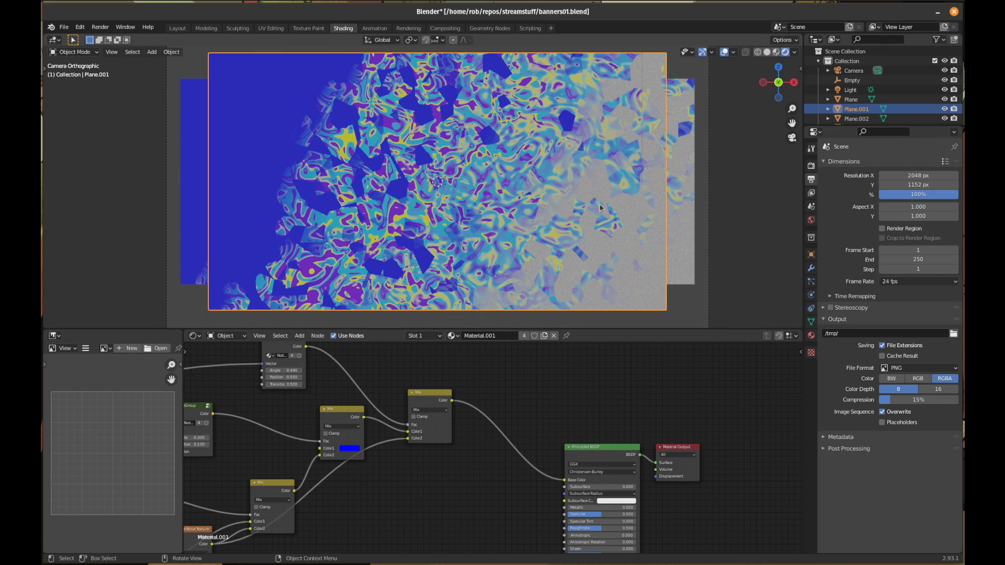
# - Show the object transform values, select the camera and set its orthographic scale to 20.424 to fit the taller banner plane
pyautogui.scroll(-2, 597, 206)
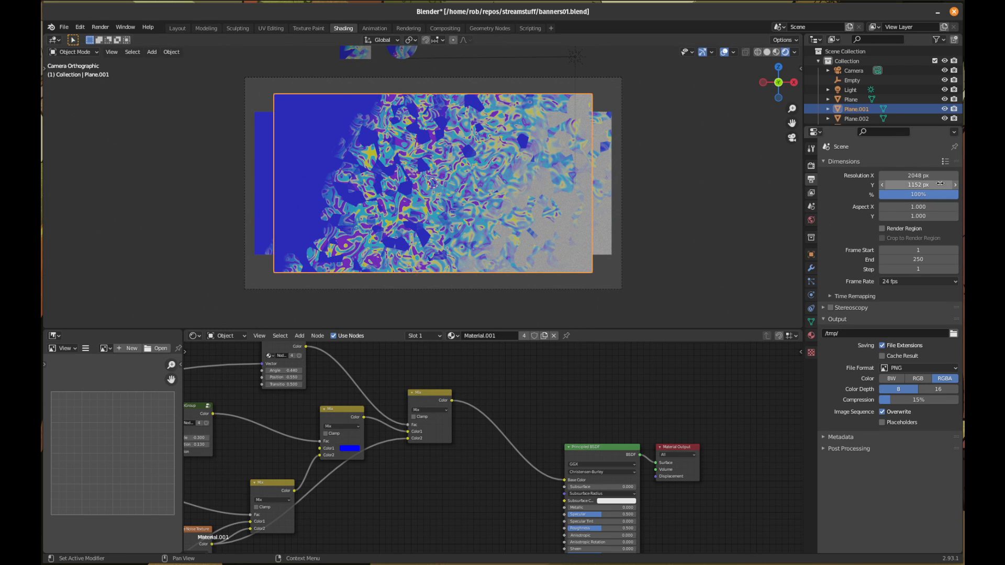
pyautogui.press('n')
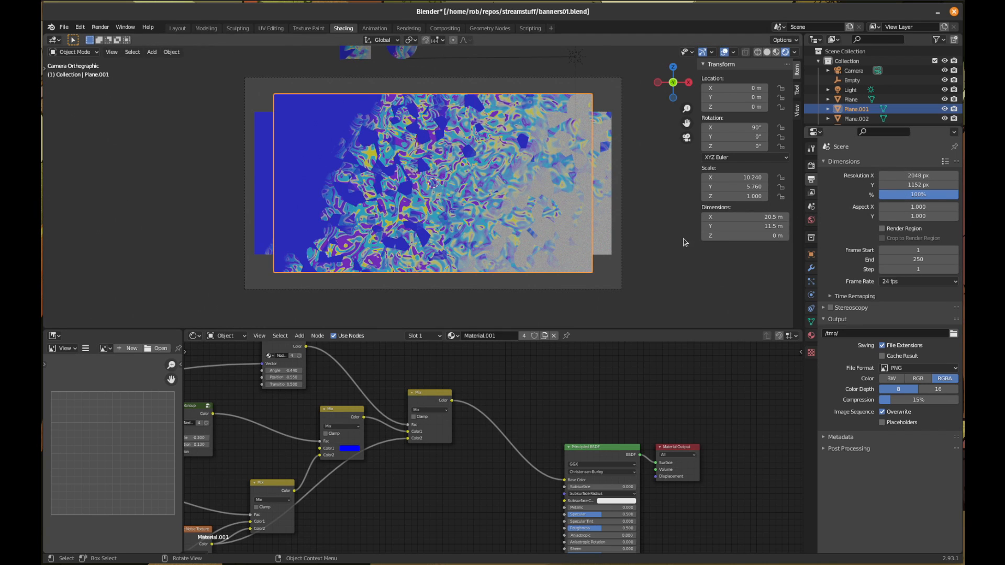
pyautogui.click(622, 268)
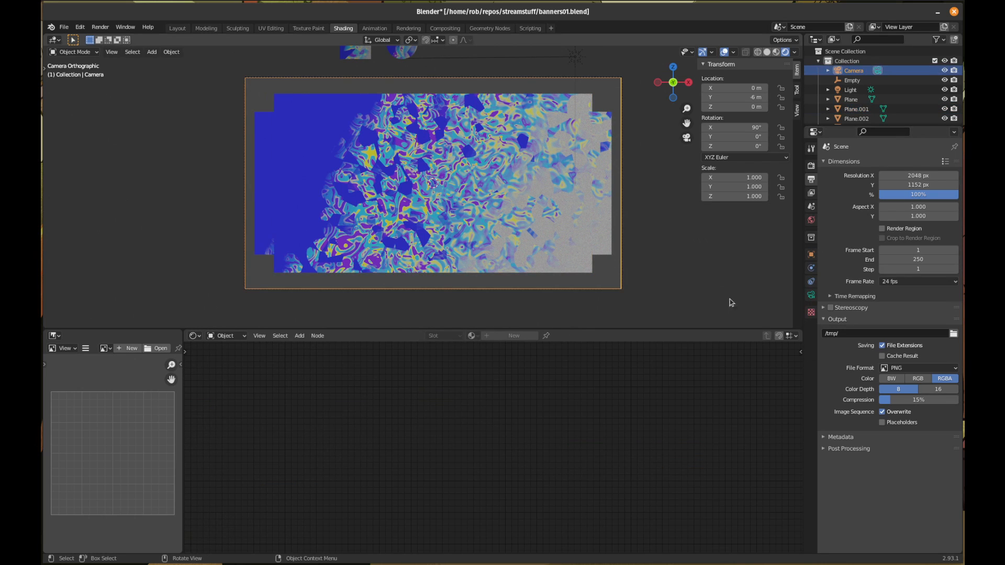
pyautogui.click(811, 295)
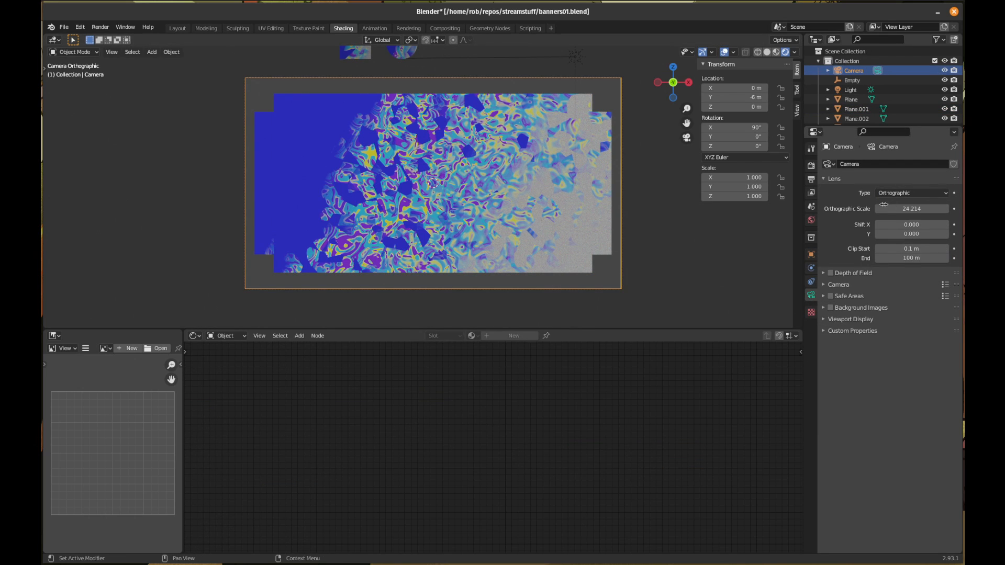
pyautogui.moveTo(905, 210); pyautogui.dragTo(882, 209)
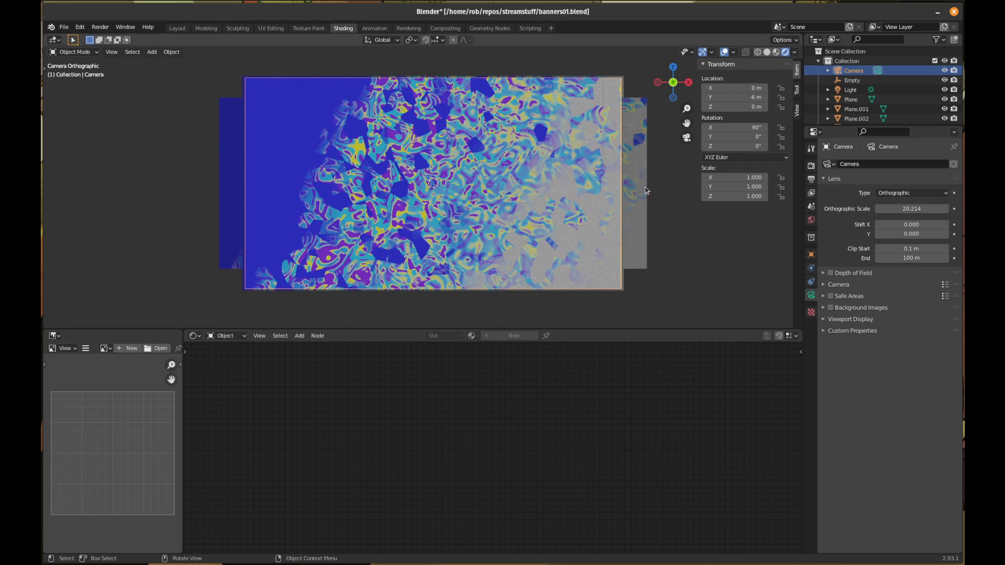
pyautogui.scroll(1, 512, 188)
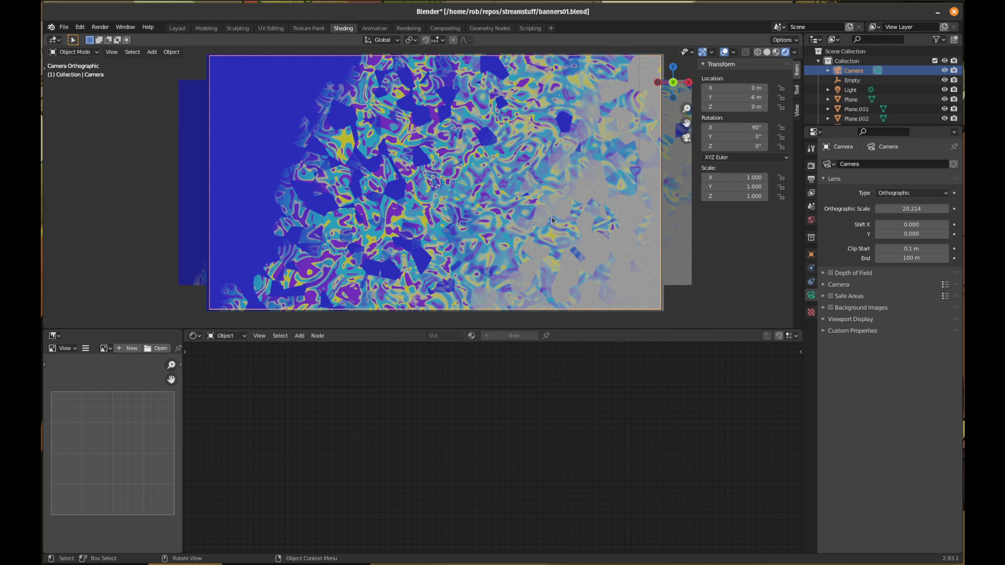
pyautogui.moveTo(907, 209); pyautogui.dragTo(920, 209)
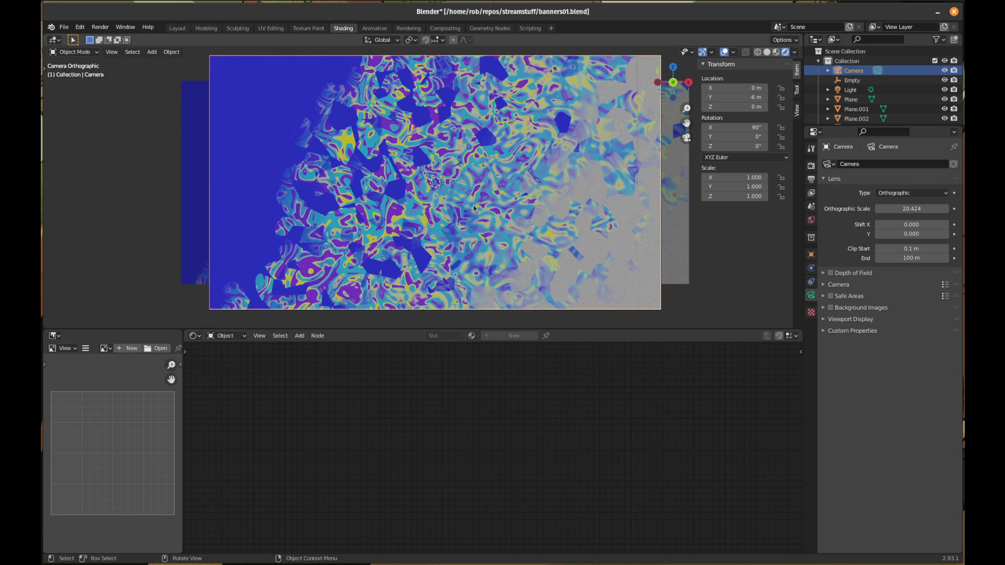
pyautogui.scroll(2, 469, 214)
pyautogui.scroll(-3, 470, 215)
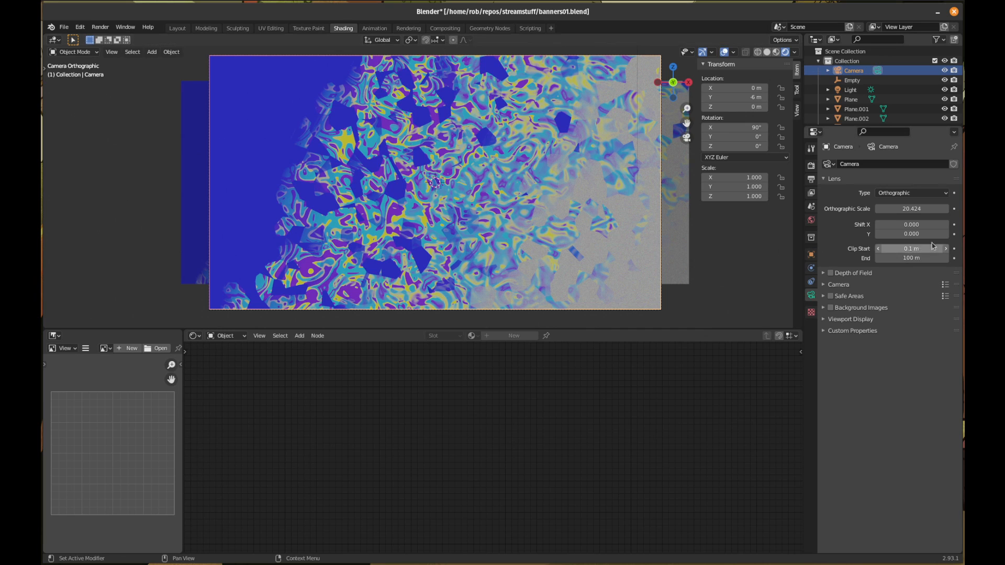
# - Show the scene's render settings and render the current frame with Eevee
pyautogui.click(812, 149)
pyautogui.click(813, 166)
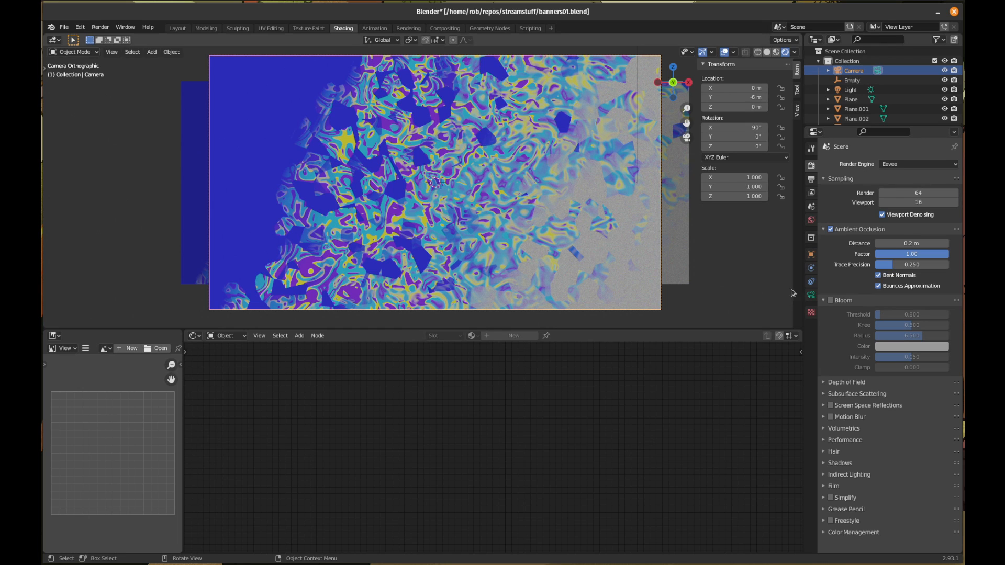
pyautogui.press('F12')
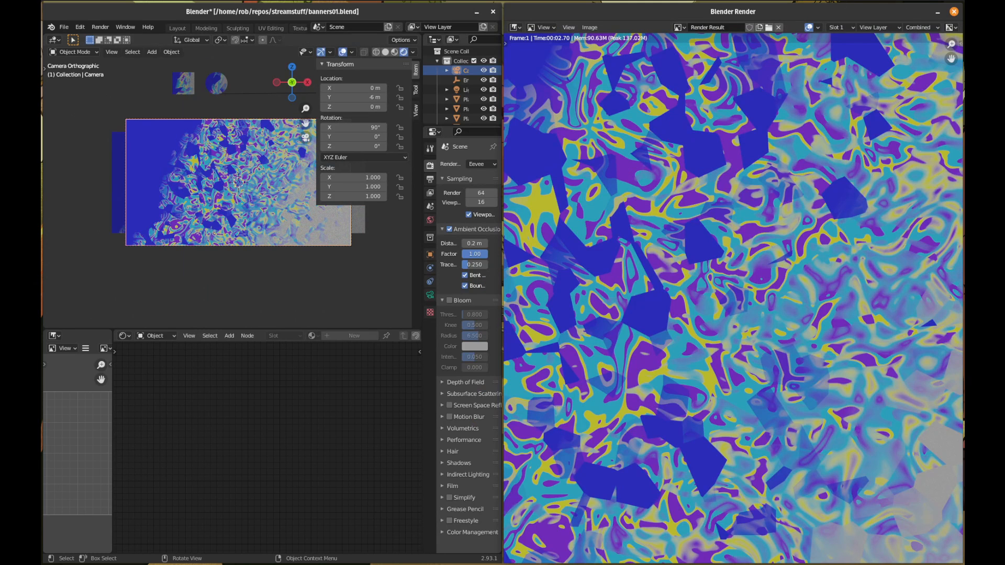
# - Add a floating window exception covering all of Blender's windows in the desktop's window tiling settings
pyautogui.click(877, 2)
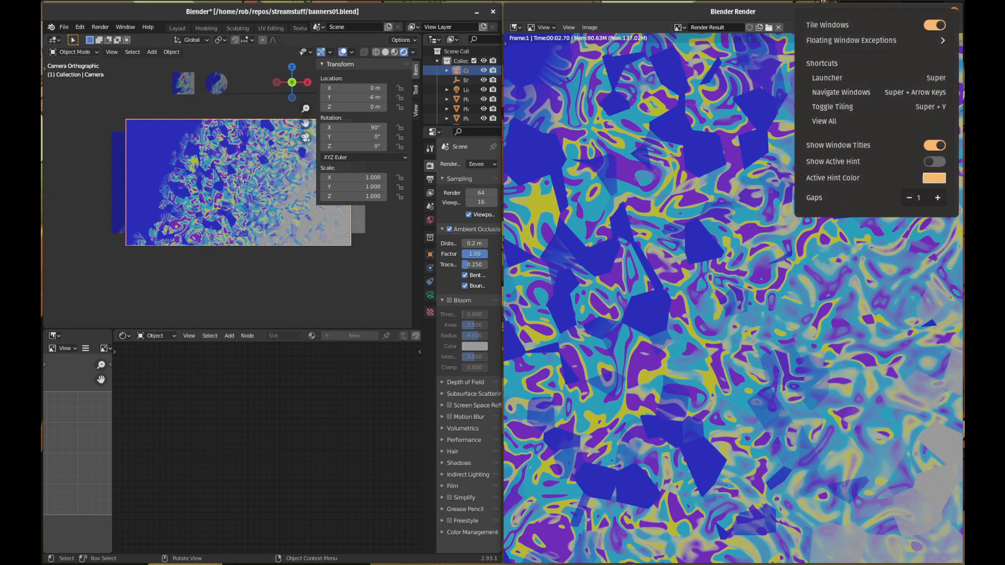
pyautogui.click(839, 41)
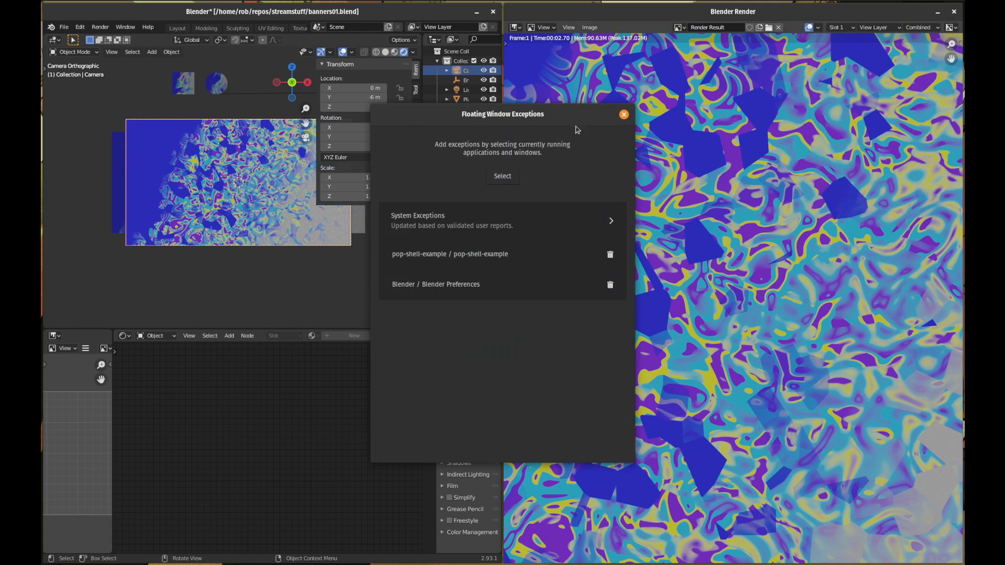
pyautogui.click(503, 176)
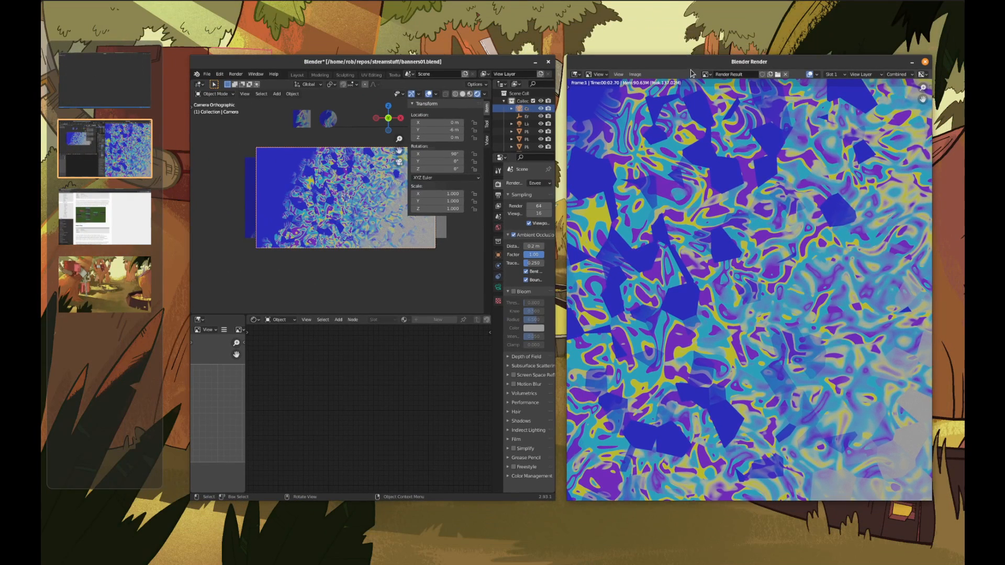
pyautogui.click(657, 236)
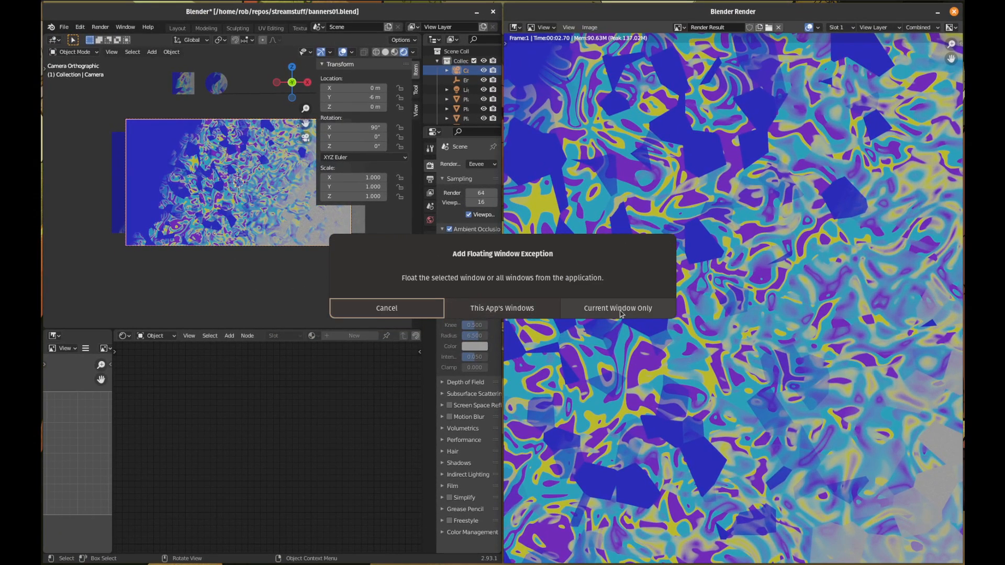
pyautogui.click(528, 309)
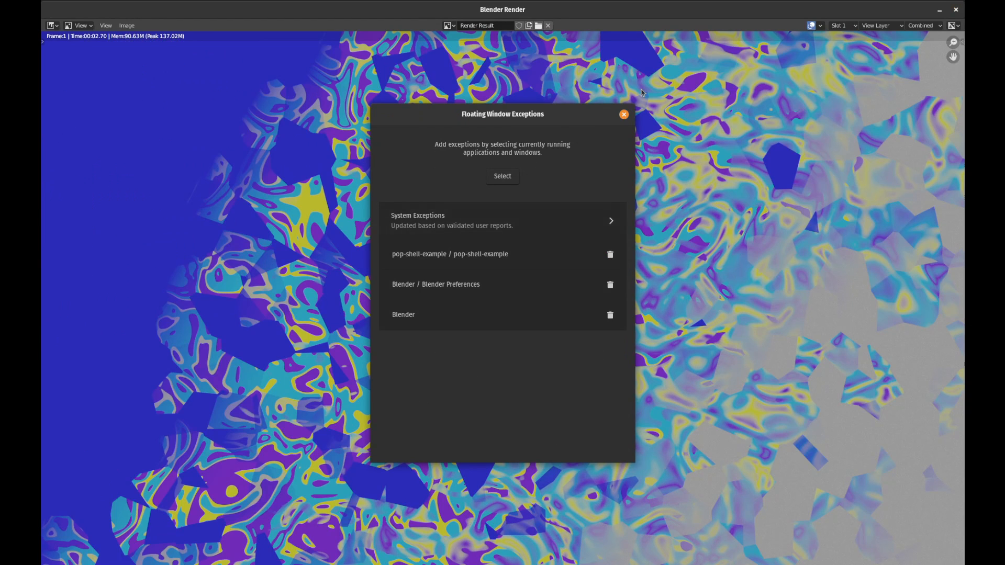
pyautogui.click(625, 115)
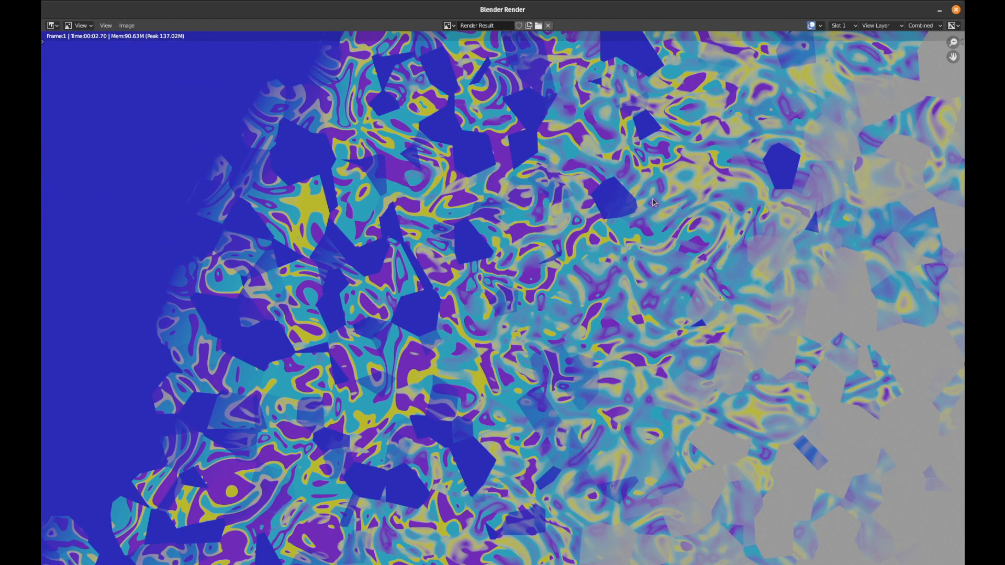
# - Start saving the render result as a new image in the streamstuff folder, naming the file banner01_2048x1152
pyautogui.scroll(-2, 491, 238)
pyautogui.scroll(2, 491, 239)
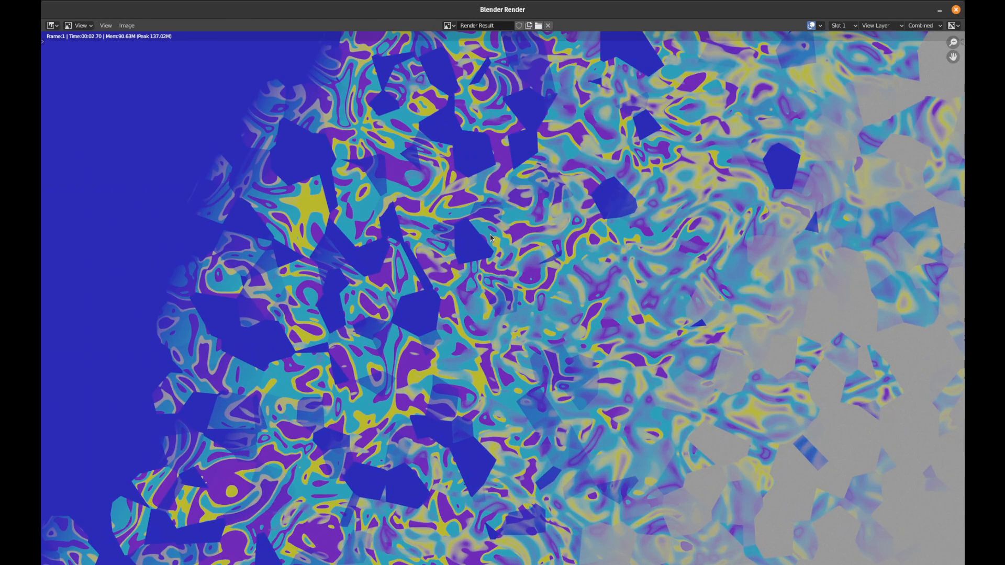
pyautogui.scroll(-2, 491, 239)
pyautogui.scroll(2, 499, 234)
pyautogui.click(126, 28)
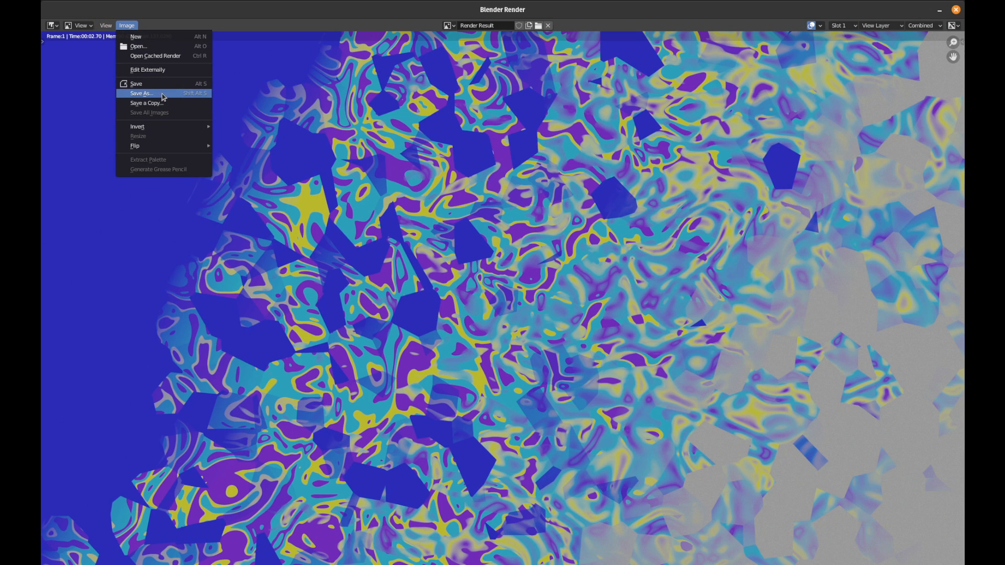
pyautogui.press('Return')
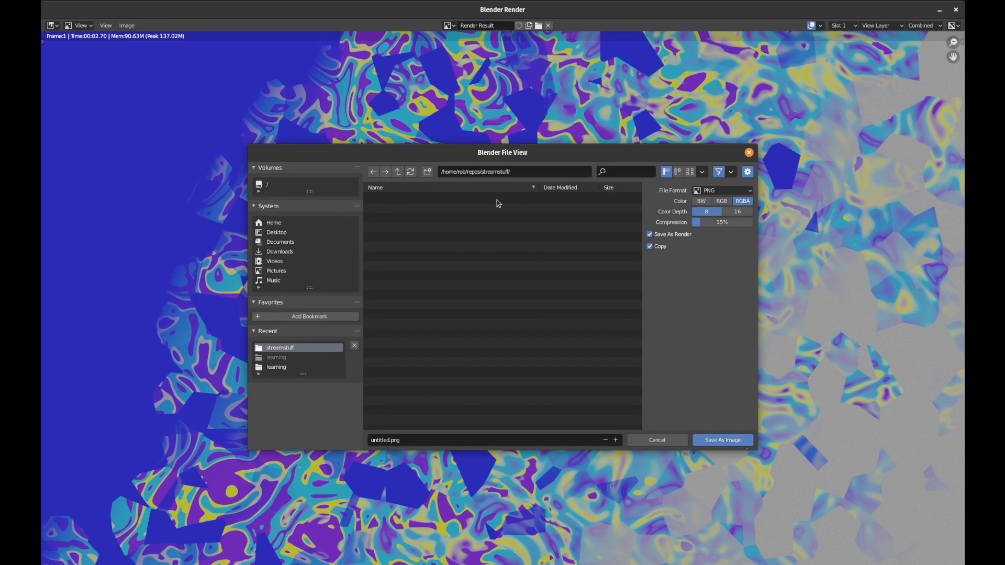
pyautogui.click(433, 442)
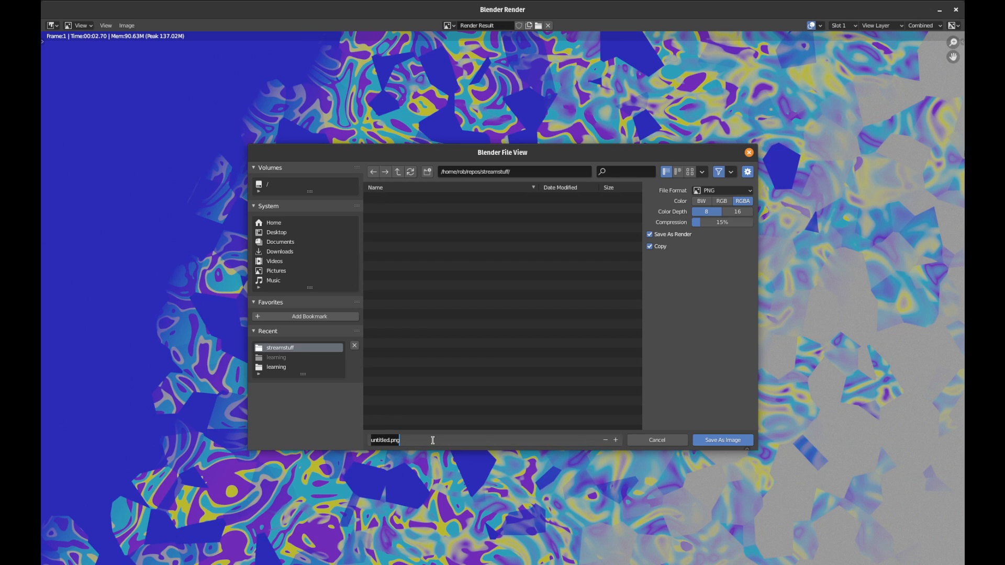
pyautogui.write('Ba')
pyautogui.press('BackSpace')
pyautogui.press('BackSpace')
pyautogui.write('banner01')
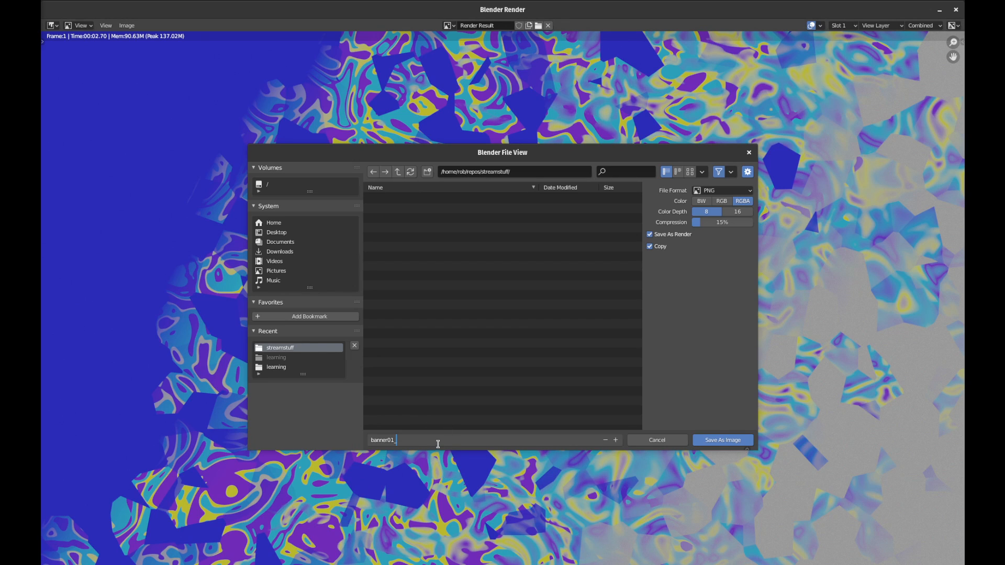
pyautogui.write('_204')
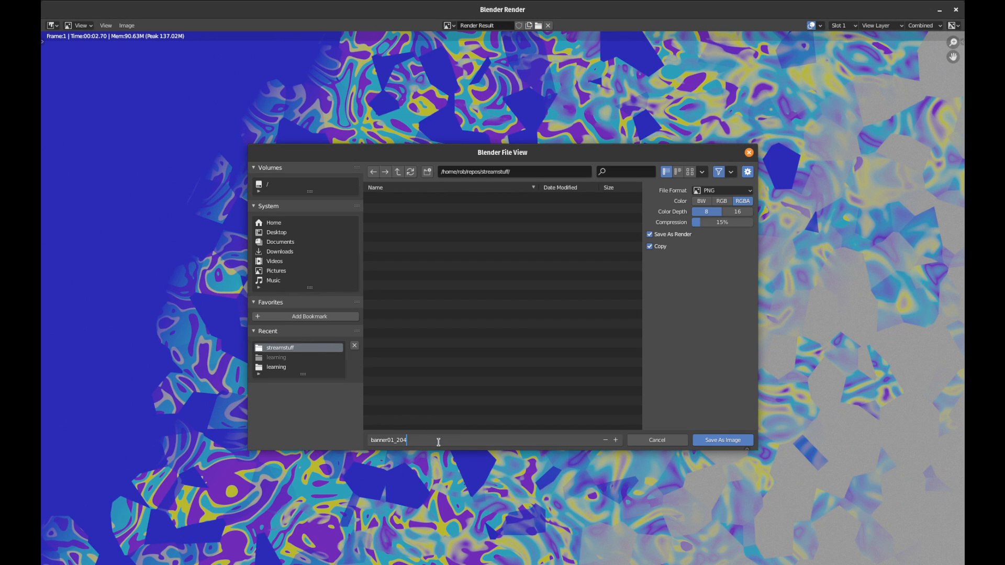
pyautogui.write('8x1152')
# - Keep the PNG file format, raise its compression and save the rendered image
pyautogui.click(734, 191)
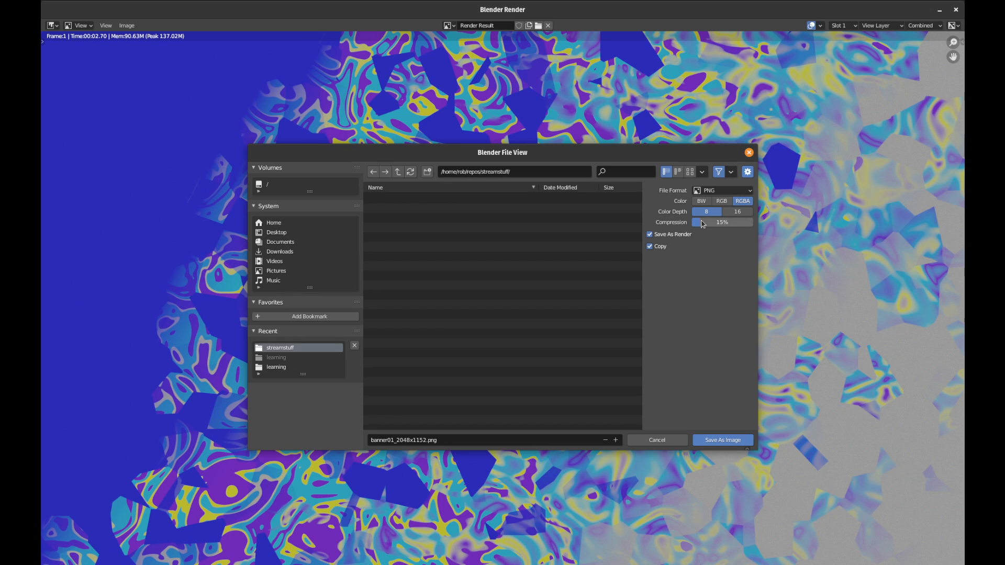
pyautogui.moveTo(704, 226); pyautogui.dragTo(758, 221)
pyautogui.click(728, 441)
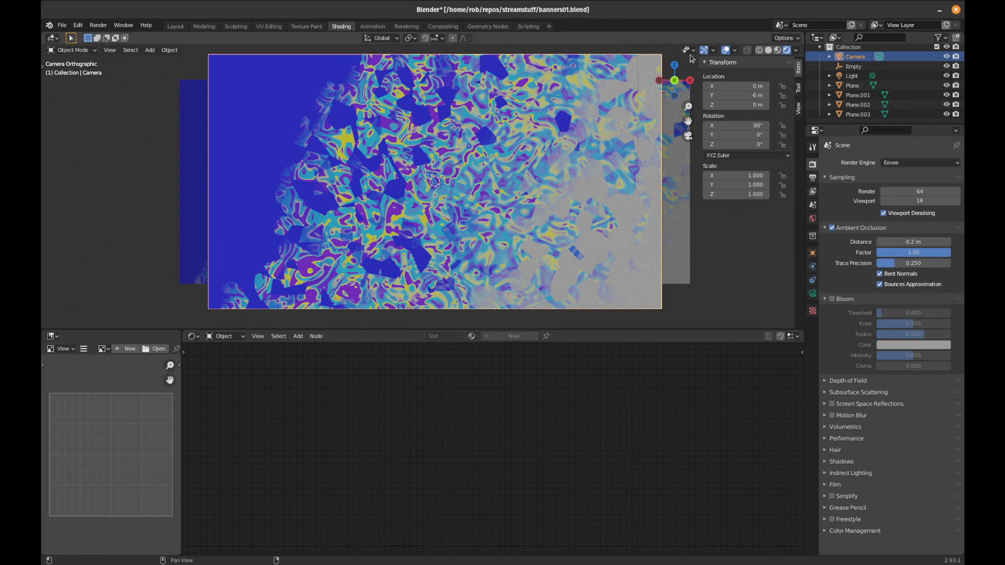
# - Rename the scene to banner_2048x1152
pyautogui.click(820, 25)
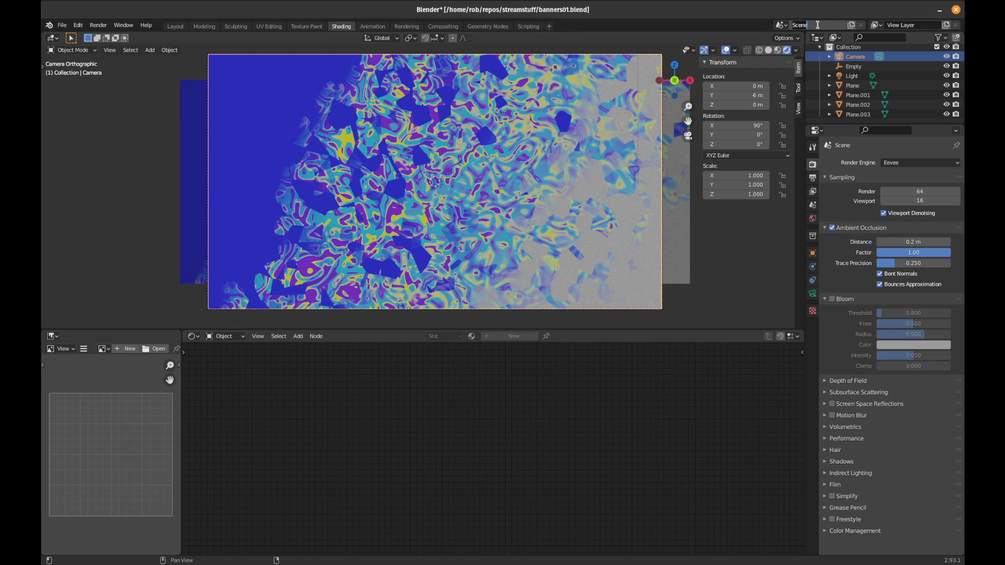
pyautogui.write('banner_2048x1152')
pyautogui.press('Return')
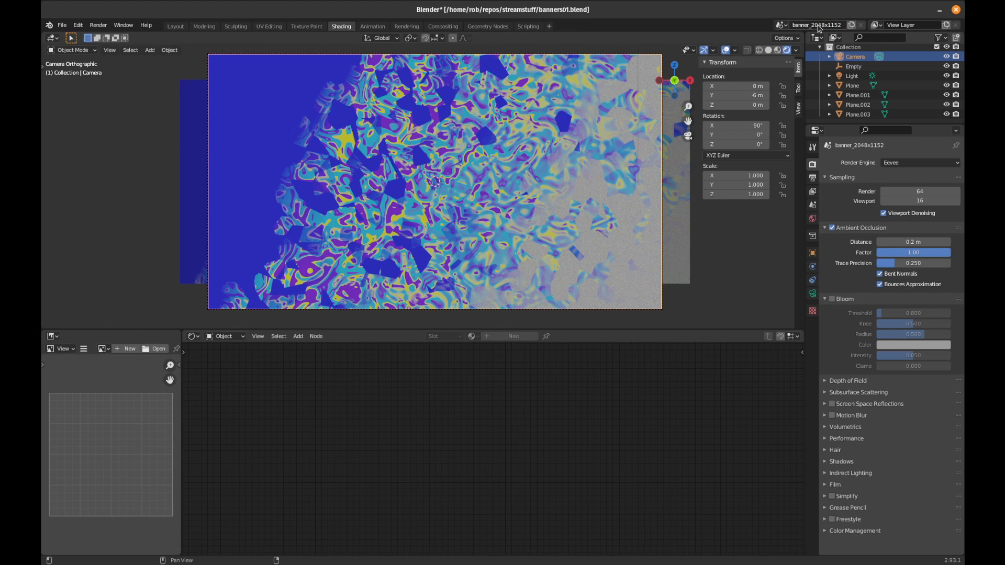
# - Create a full copy of the scene and name the copy banner_1200x480
pyautogui.click(852, 26)
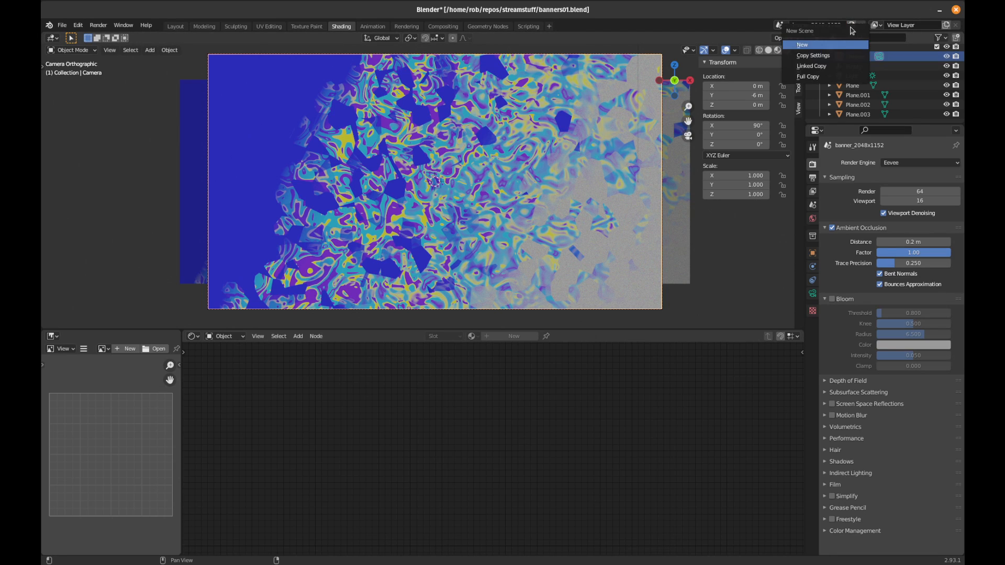
pyautogui.click(817, 77)
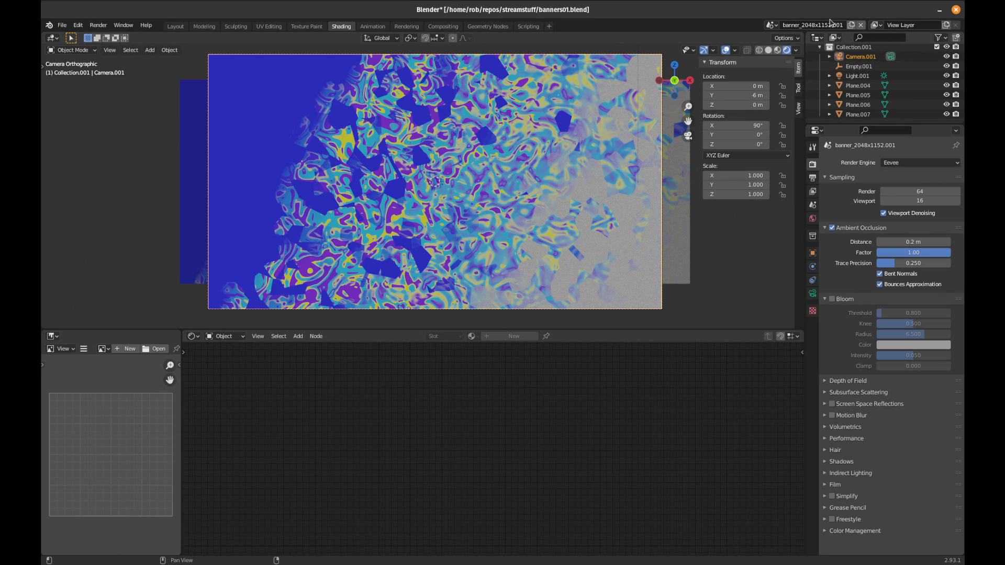
pyautogui.press('BackSpace')
pyautogui.press('BackSpace')
pyautogui.press('BackSpace')
pyautogui.press('BackSpace')
pyautogui.press('BackSpace')
pyautogui.press('BackSpace')
pyautogui.press('BackSpace')
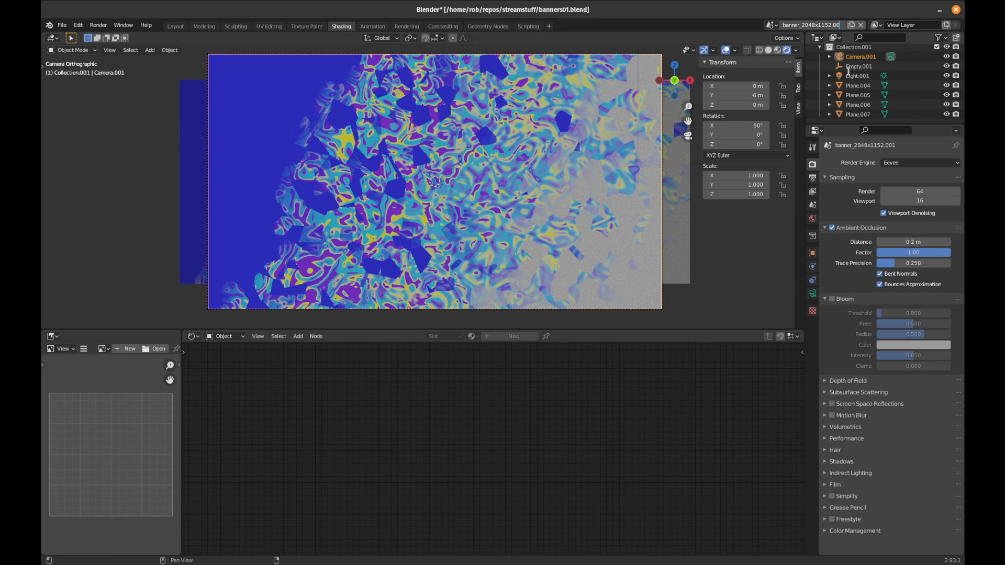
pyautogui.press('BackSpace')
pyautogui.press('BackSpace')
pyautogui.press('BackSpace')
pyautogui.press('BackSpace')
pyautogui.press('BackSpace')
pyautogui.press('BackSpace')
pyautogui.write('_1200x')
pyautogui.press('Return')
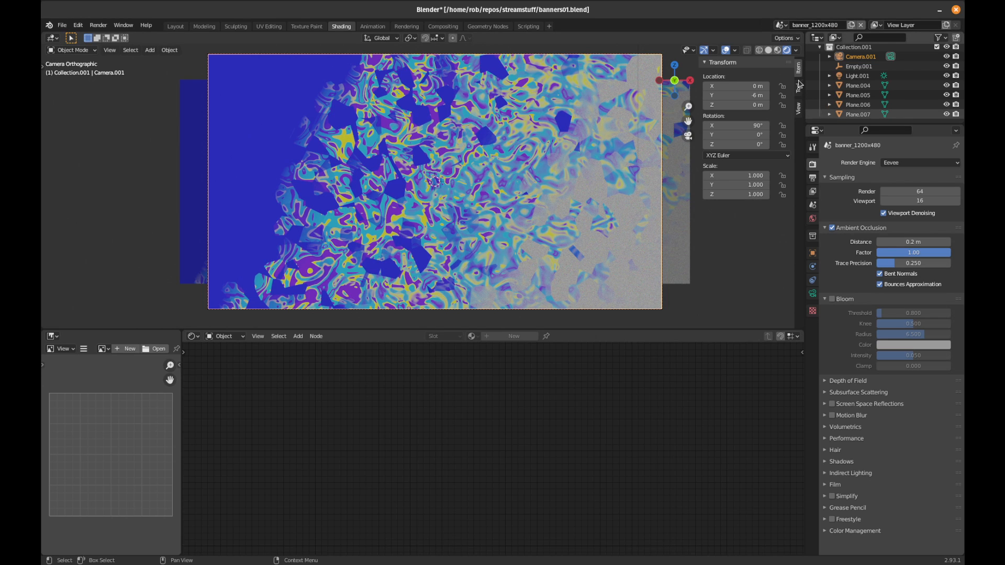
# - Select the copied scene's camera, Camera.001, and set the render resolution to 1200 px wide by 480 px high
pyautogui.scroll(-2, 691, 163)
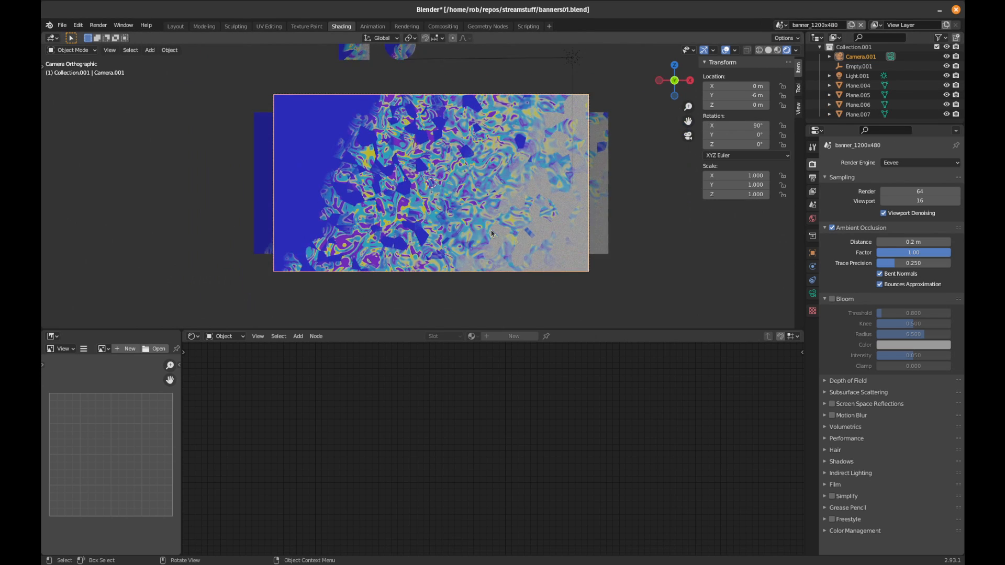
pyautogui.scroll(1, 692, 163)
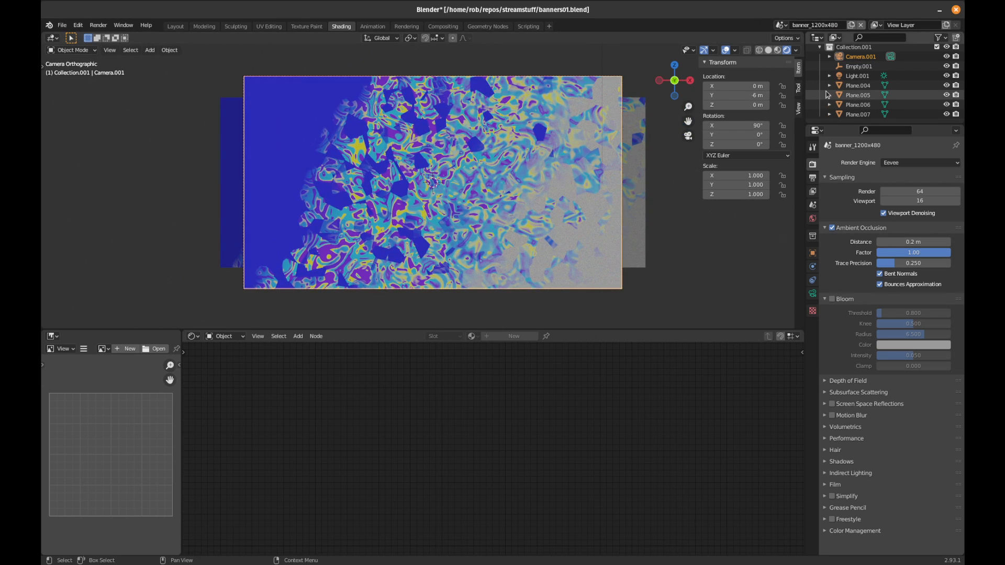
pyautogui.scroll(1, 870, 76)
pyautogui.click(870, 73)
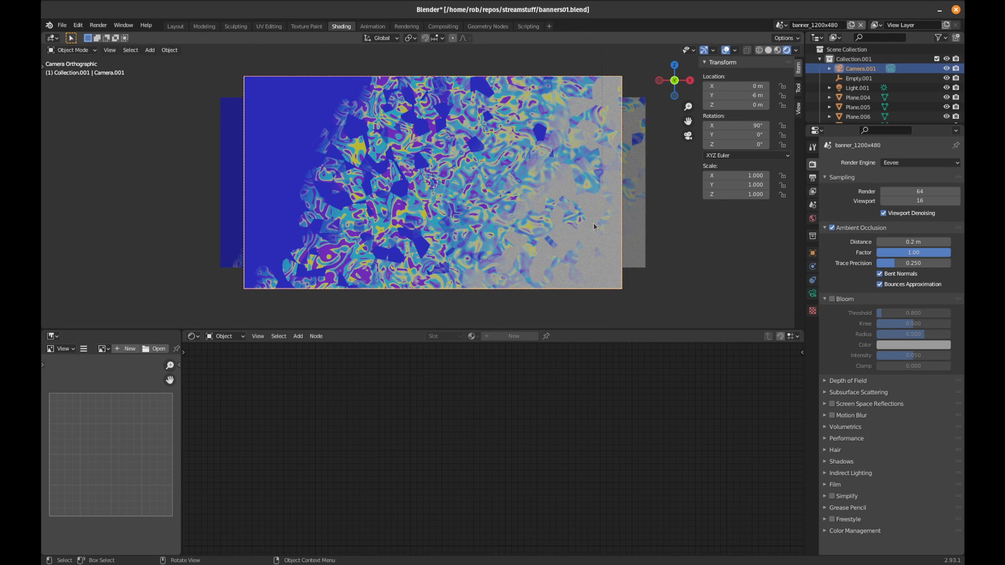
pyautogui.click(812, 293)
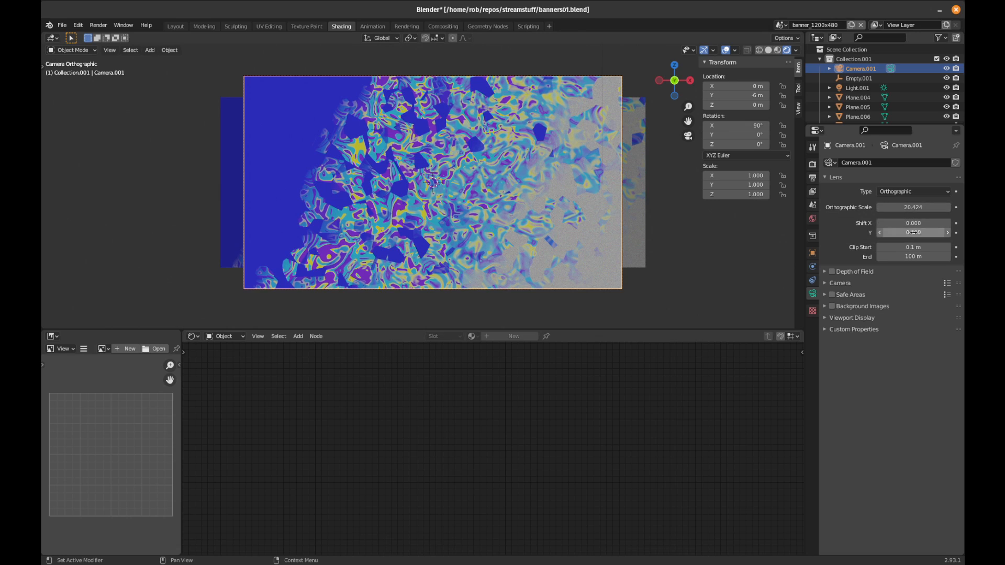
pyautogui.click(812, 164)
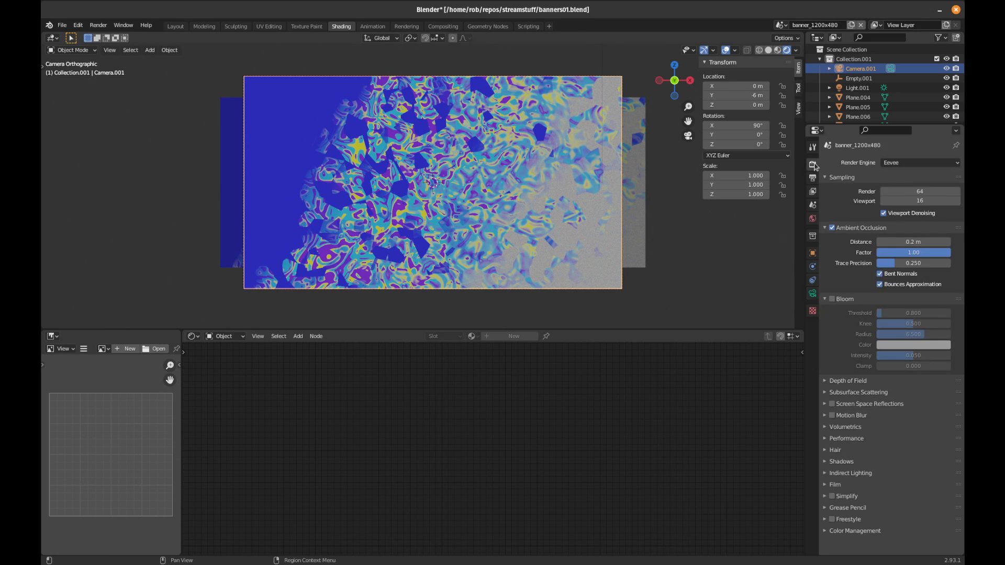
pyautogui.click(813, 178)
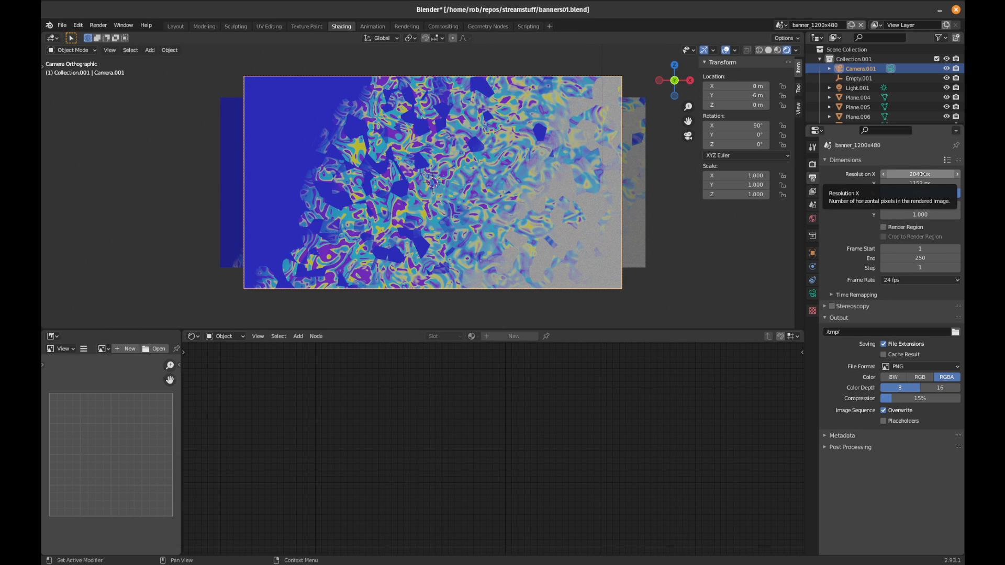
pyautogui.click(923, 174)
pyautogui.write('1200')
pyautogui.press('Tab')
pyautogui.write('4')
pyautogui.press('Return')
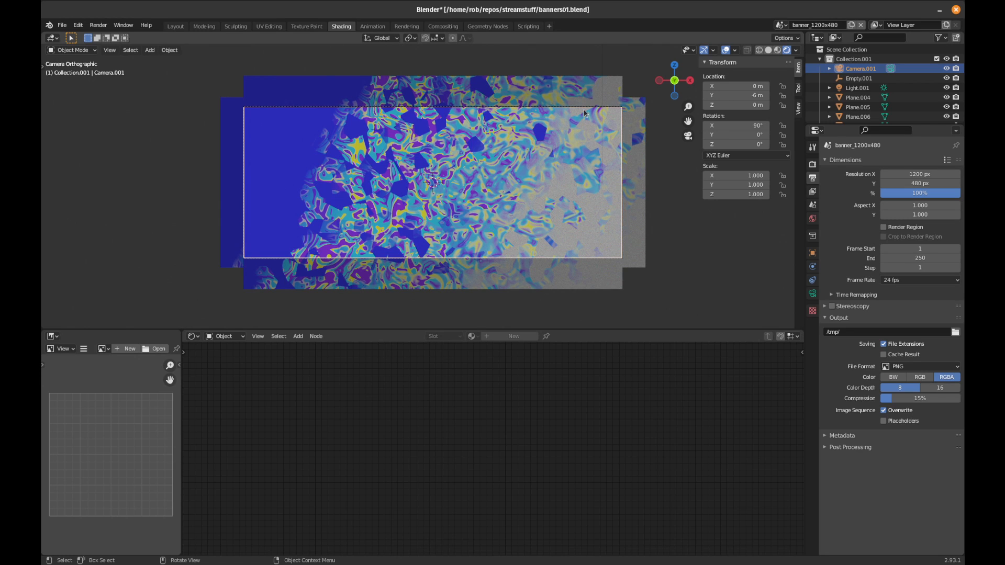
# - Select the taller banner plane, Plane.005, and move it 1 m along Y so it sits behind the wider plane
pyautogui.press('KP_3')
pyautogui.press('KP_1')
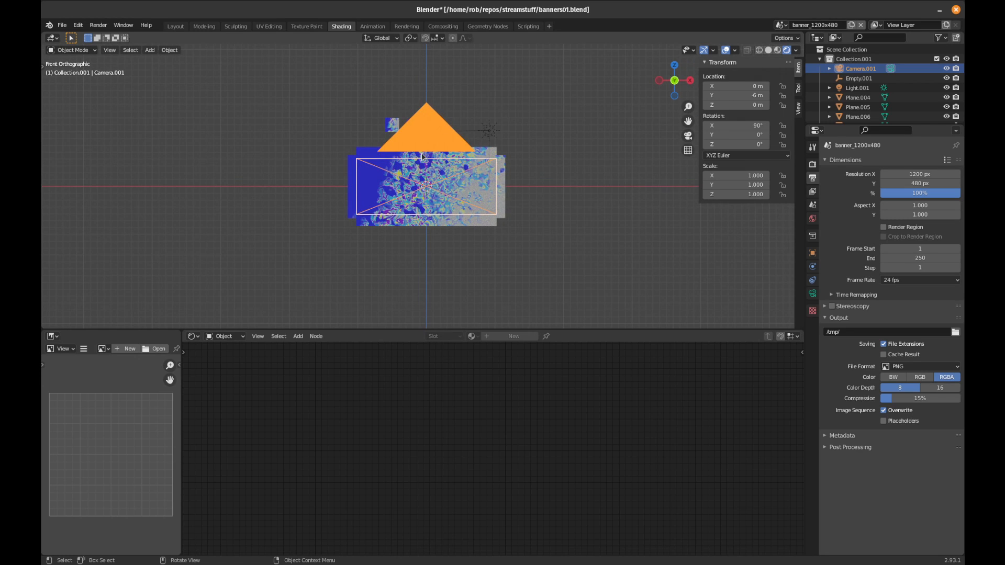
pyautogui.click(484, 152)
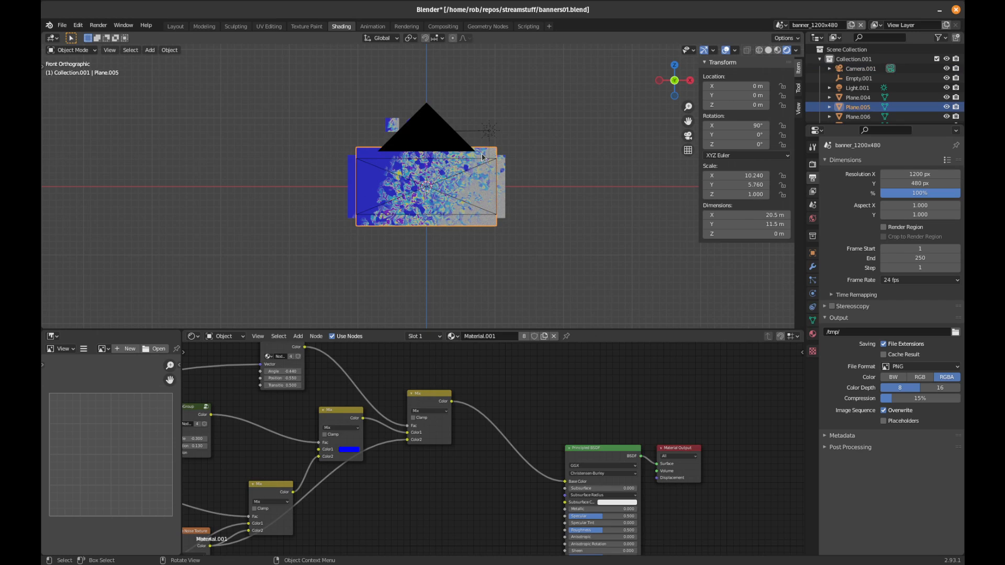
pyautogui.press('KP_3')
pyautogui.press('g')
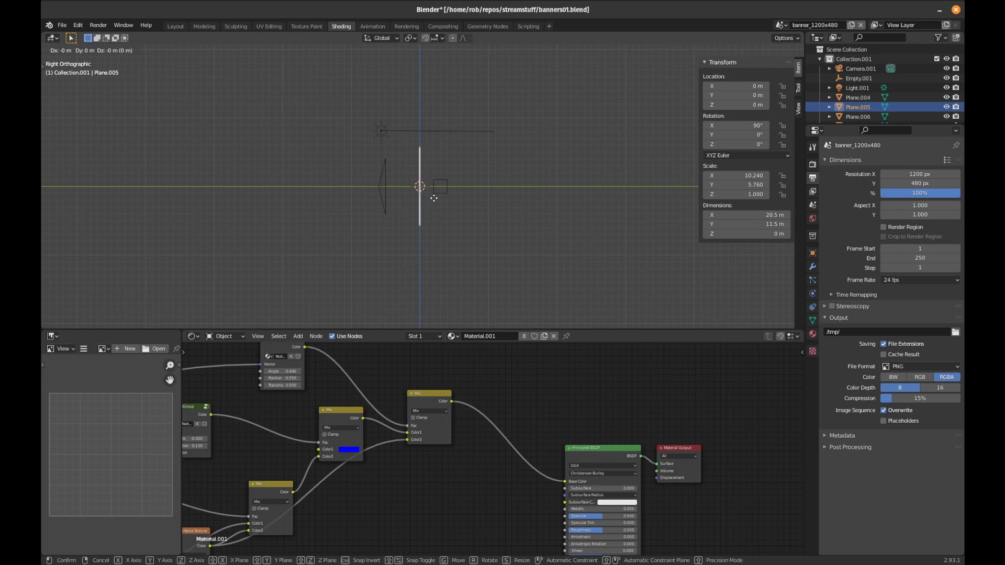
pyautogui.click(439, 201)
pyautogui.press('KP_1')
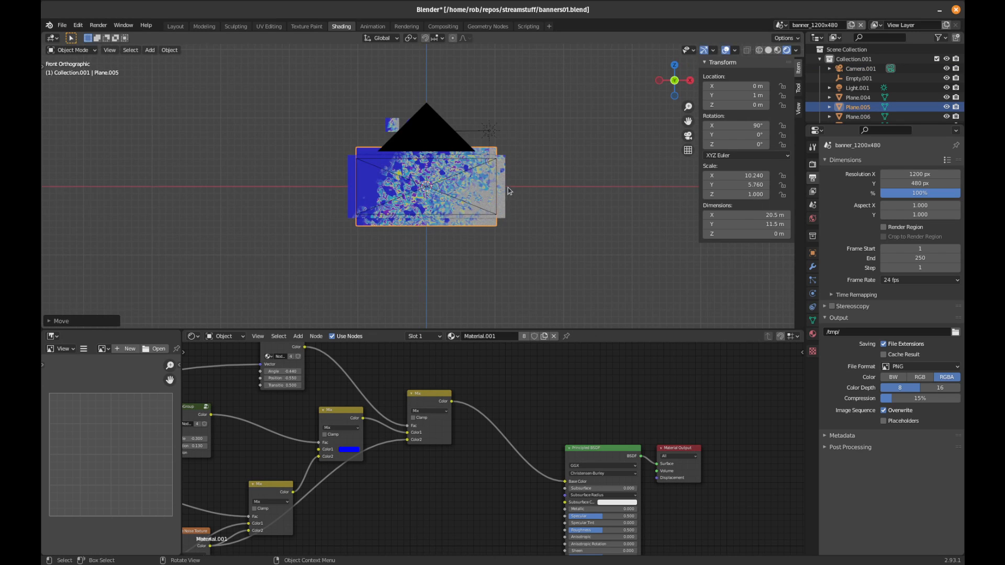
# - Compare the overlapping lower-left edges of the wide banner plane, Plane.004, and the taller one, Plane.005, in front view
pyautogui.click(503, 192)
pyautogui.scroll(6, 494, 200)
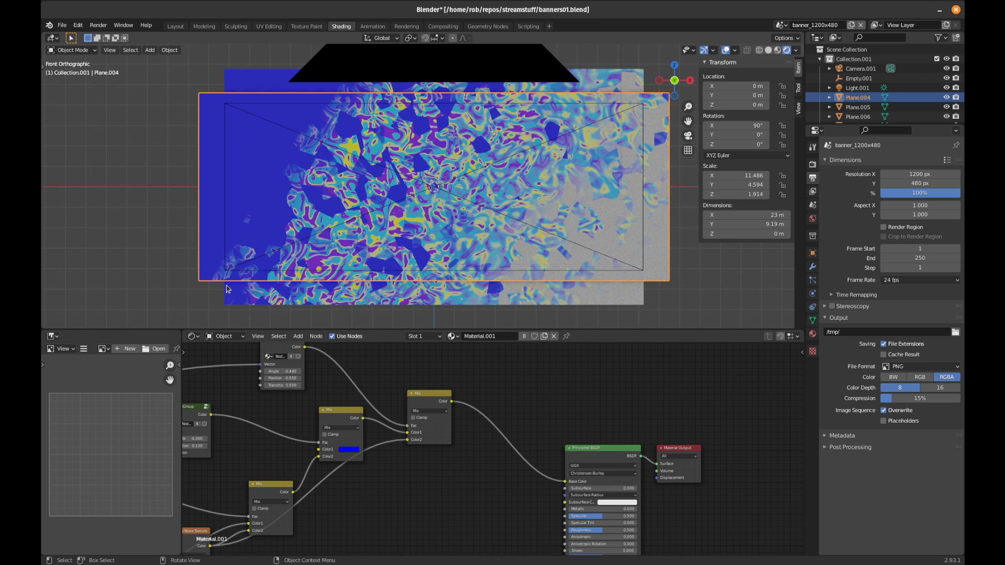
pyautogui.click(234, 289)
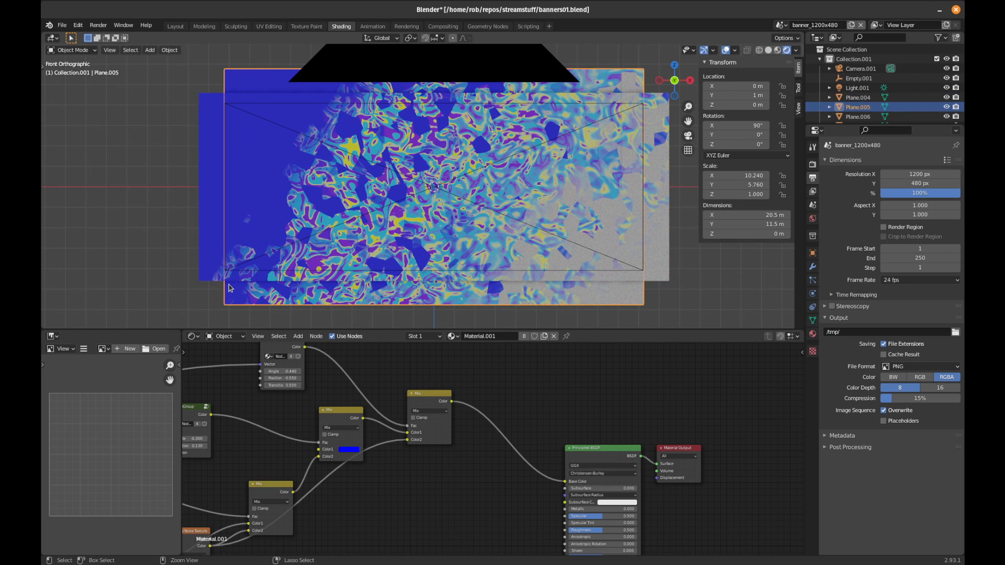
pyautogui.click(218, 282)
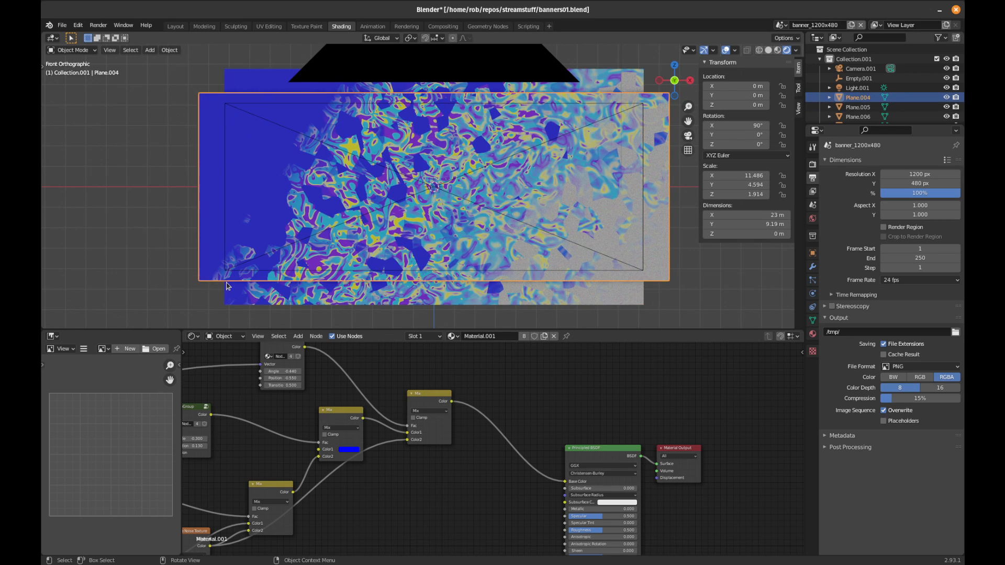
pyautogui.scroll(3, 222, 283)
pyautogui.scroll(-3, 222, 283)
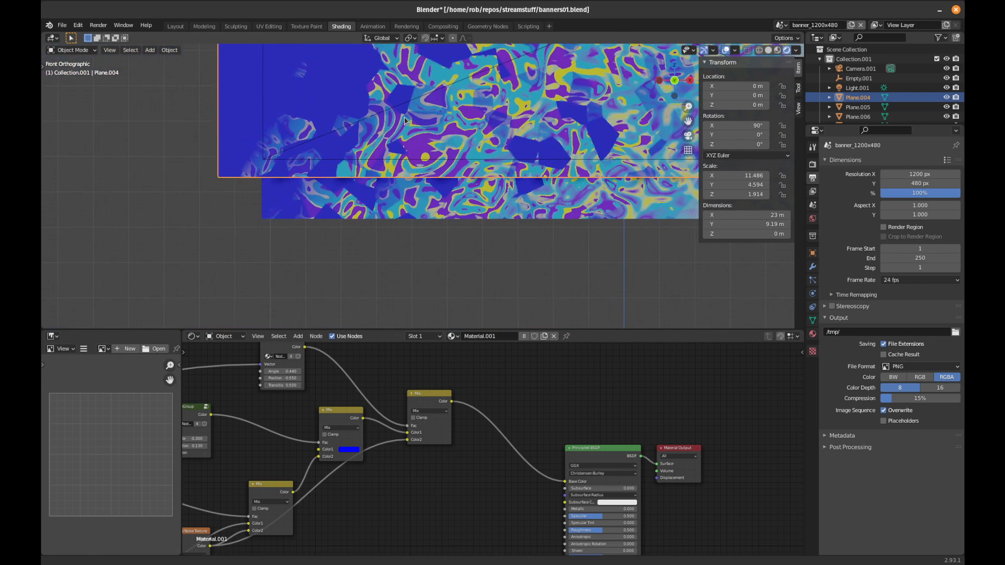
pyautogui.click(282, 194)
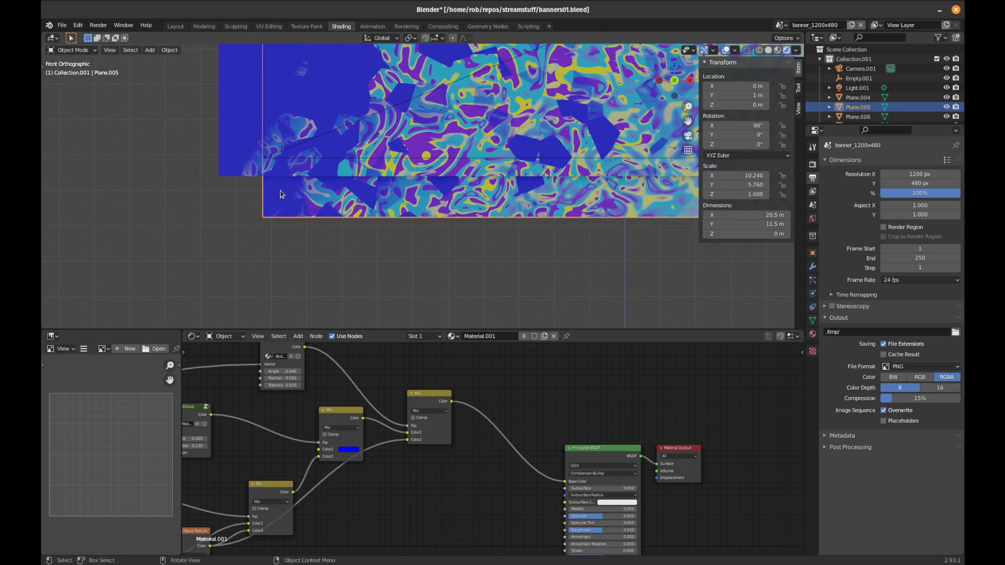
pyautogui.click(248, 168)
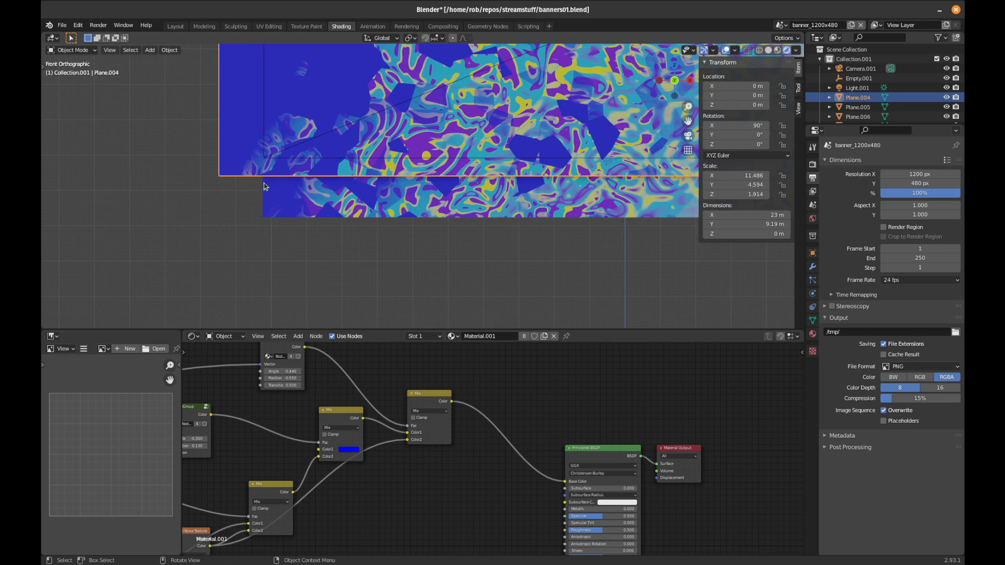
pyautogui.click(291, 202)
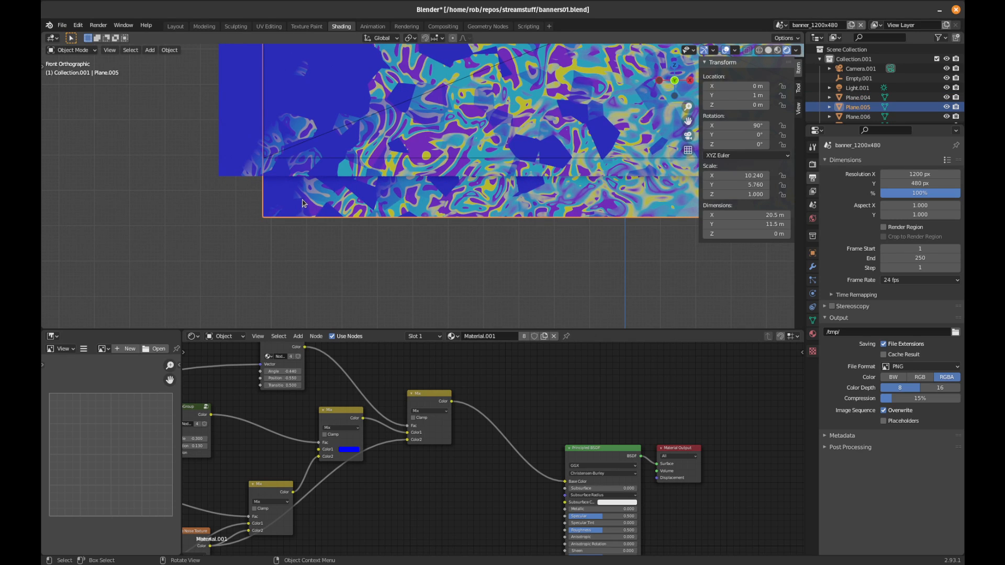
# - Check the depth separation between Plane.004 and Plane.005 from the side, finishing in front view with Plane.004 selected
pyautogui.press('KP_3')
pyautogui.scroll(-2, 419, 178)
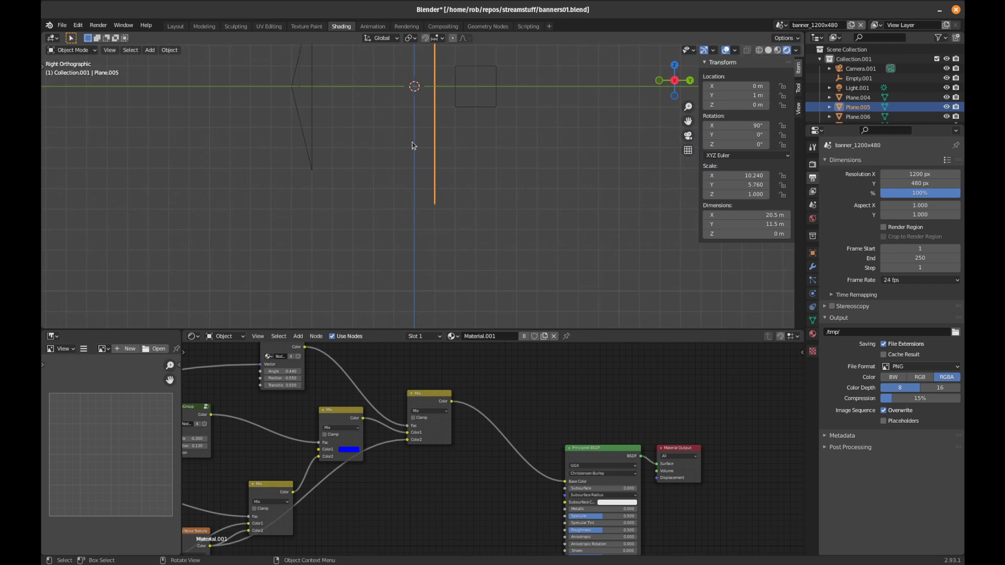
pyautogui.click(414, 146)
pyautogui.click(434, 165)
pyautogui.click(417, 159)
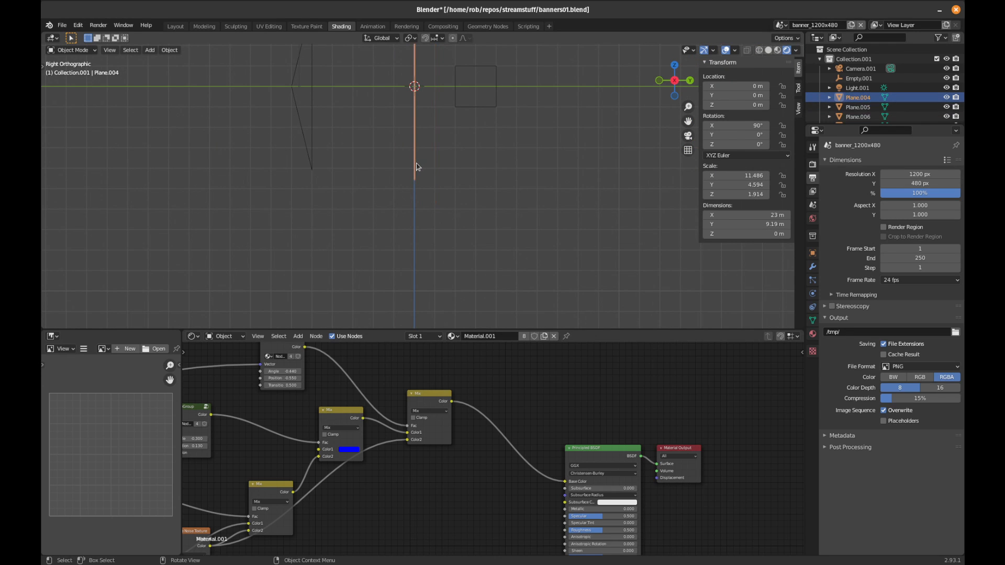
pyautogui.press('KP_1')
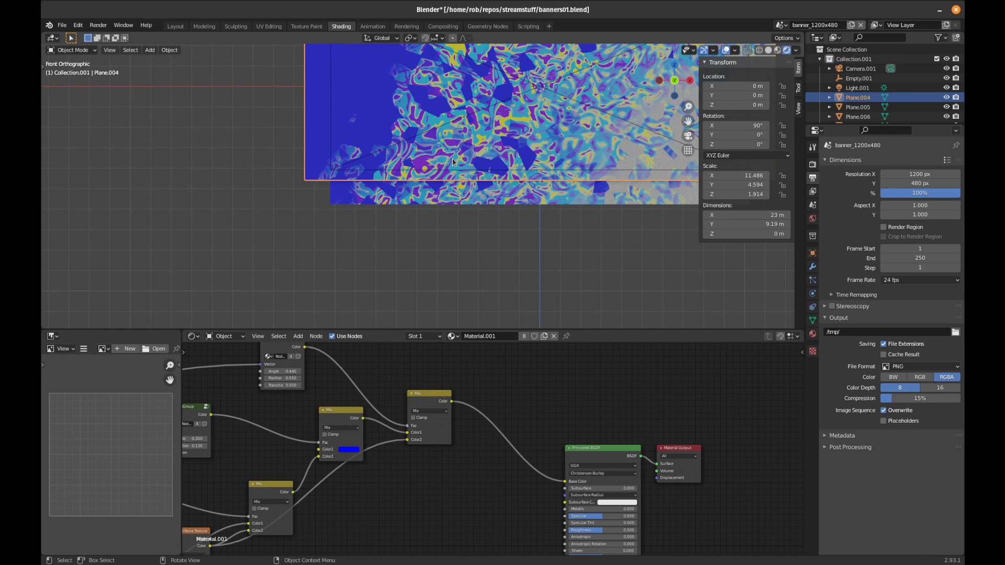
# - Look through Camera.001 and set its orthographic scale to 22.890 so the frame fits the wide banner plane
pyautogui.press('KP_0')
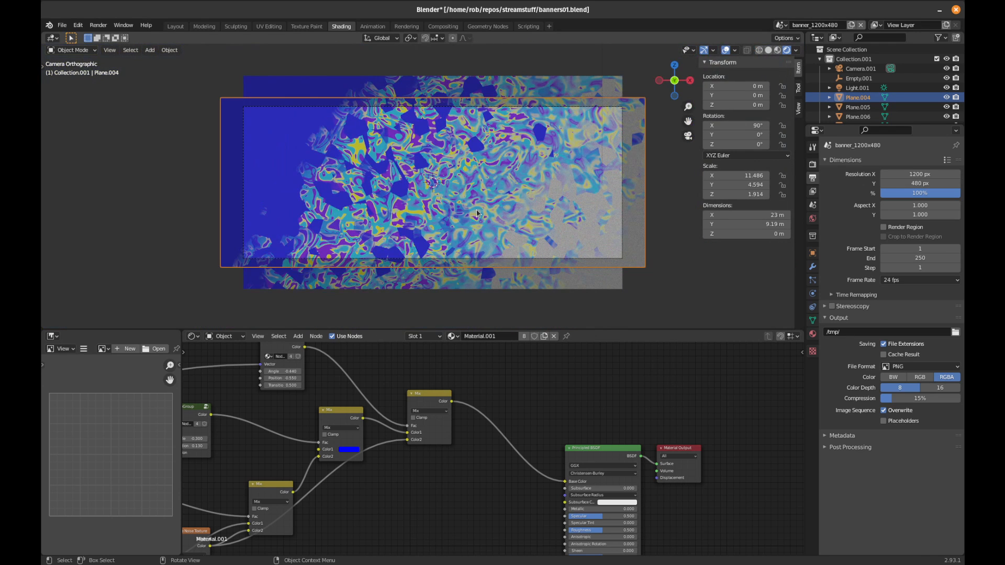
pyautogui.scroll(1, 477, 213)
pyautogui.scroll(-1, 477, 214)
pyautogui.click(612, 111)
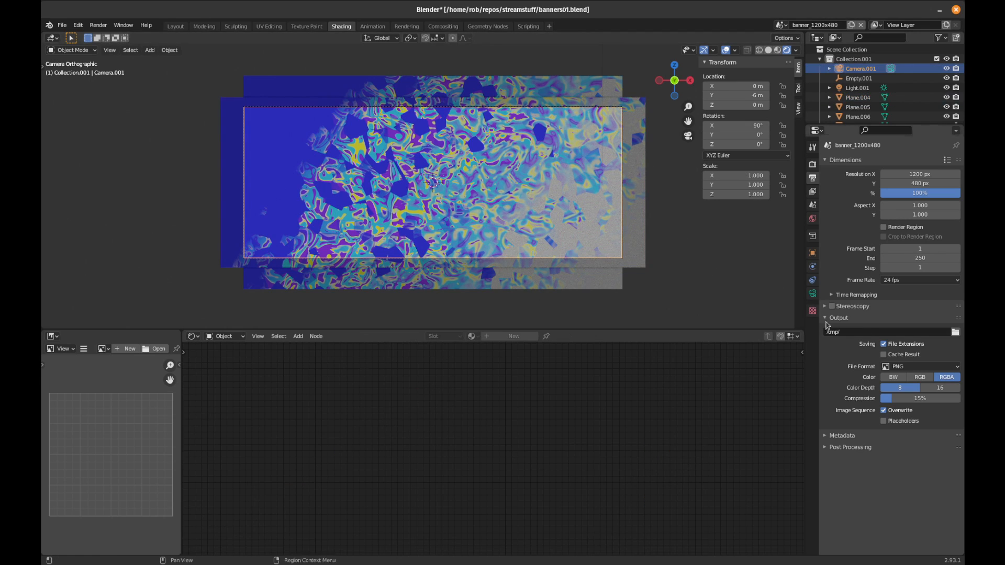
pyautogui.click(812, 294)
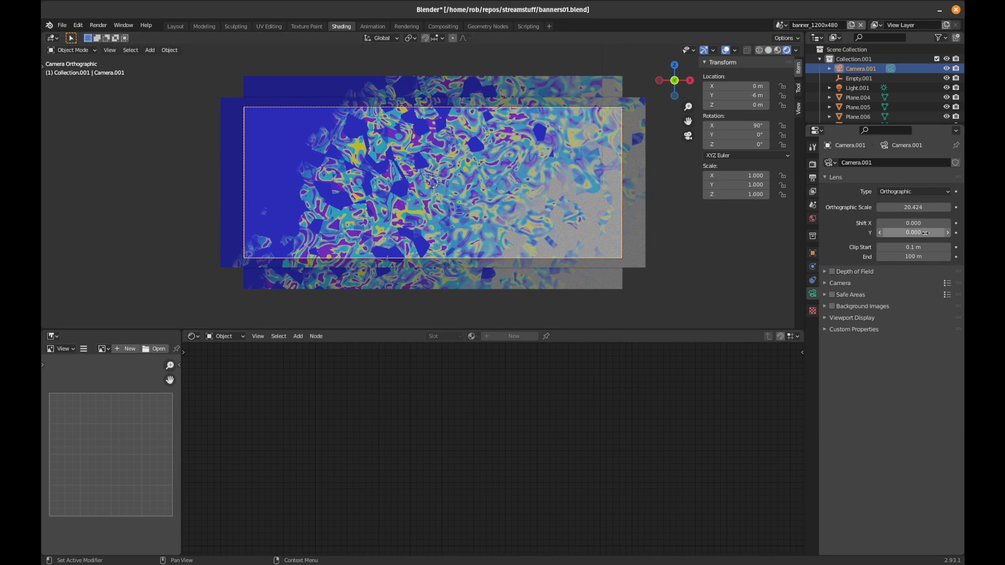
pyautogui.moveTo(911, 209); pyautogui.dragTo(933, 208)
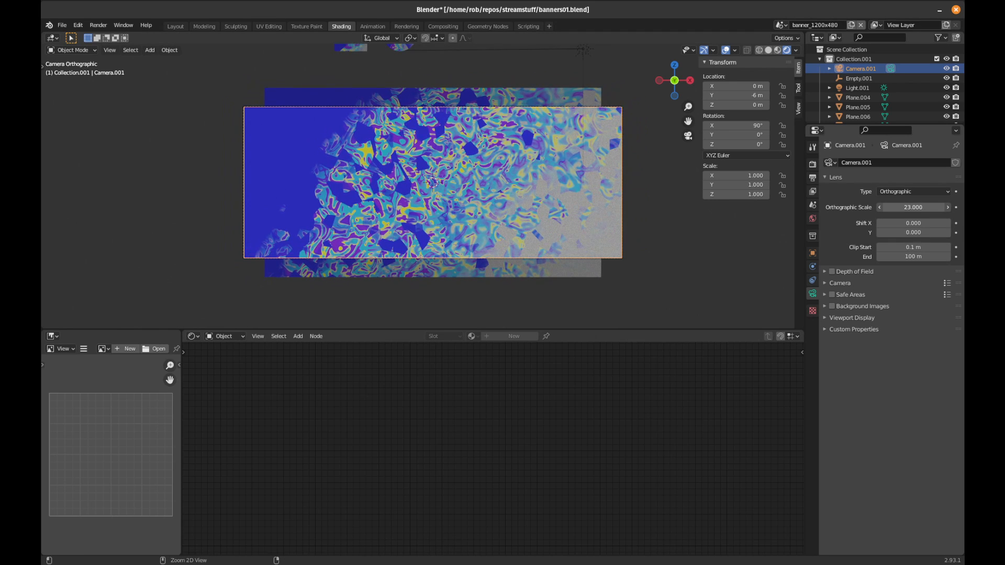
pyautogui.scroll(2, 553, 186)
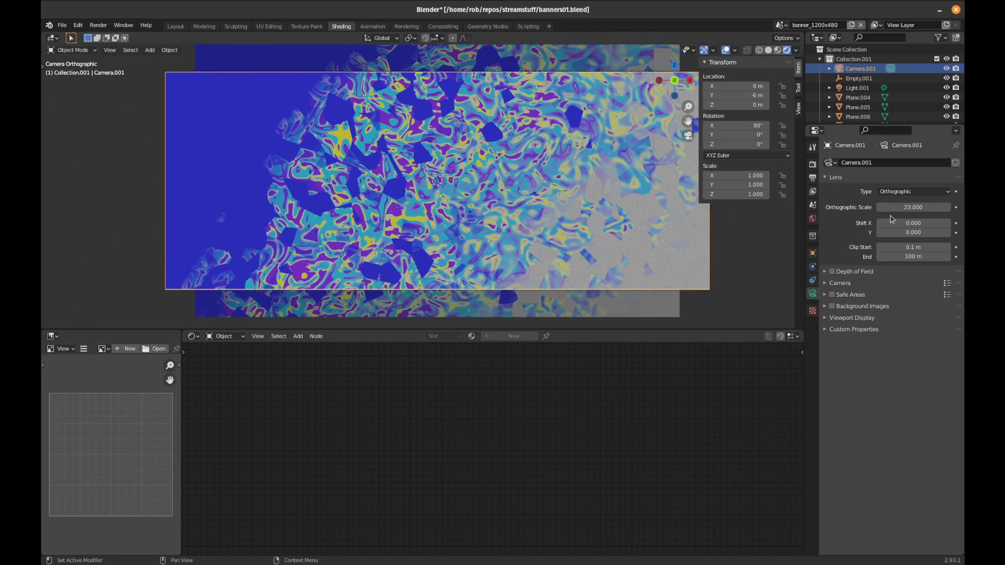
pyautogui.moveTo(914, 208); pyautogui.dragTo(914, 208)
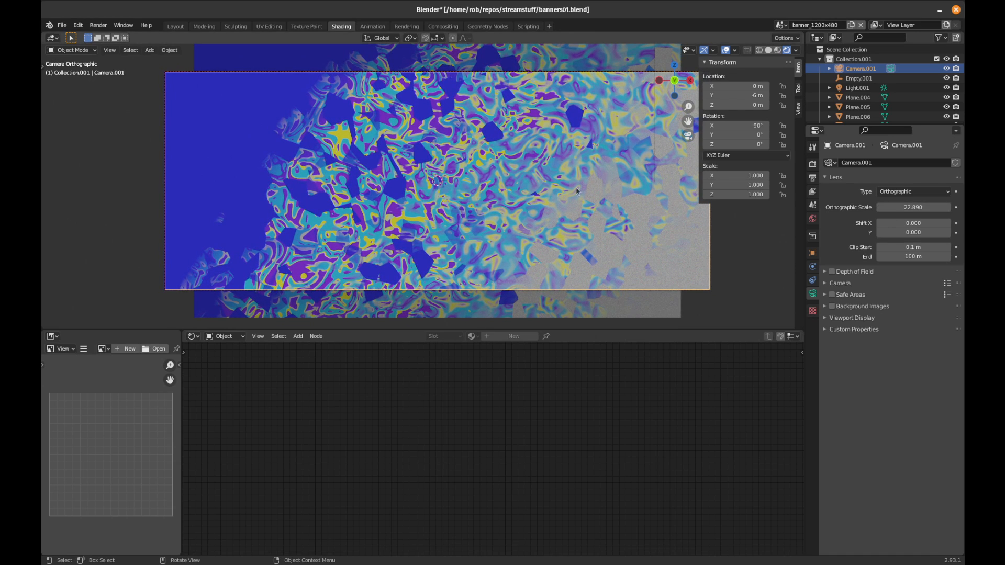
# - Hide the 3D viewport's transform sidebar and render the banner image from Camera.001
pyautogui.press('n')
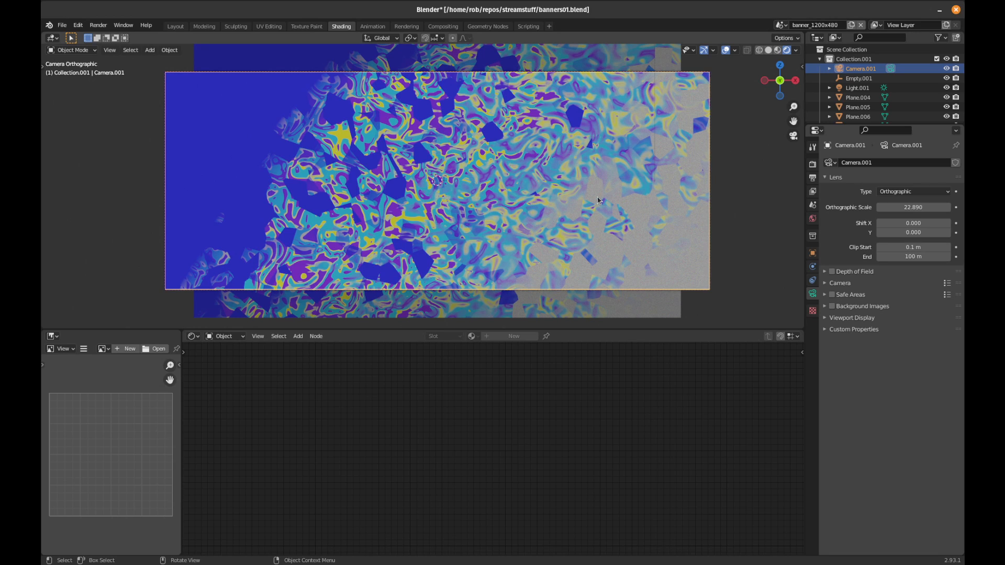
pyautogui.press('F12')
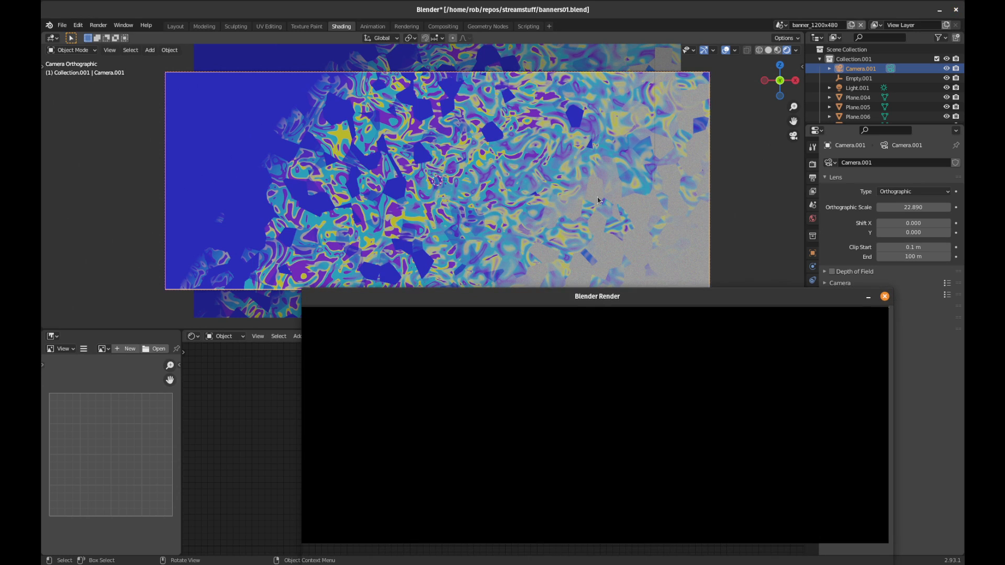
pyautogui.moveTo(635, 299); pyautogui.dragTo(547, 154)
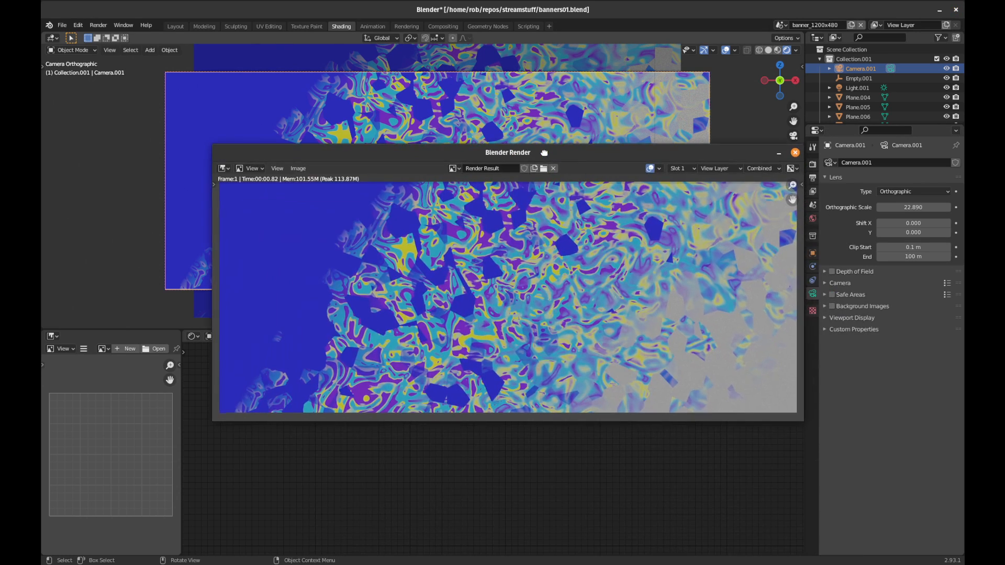
# - Start saving the rendered image in the streamstuff folder under the file name banner01_1200x480.png
pyautogui.click(309, 168)
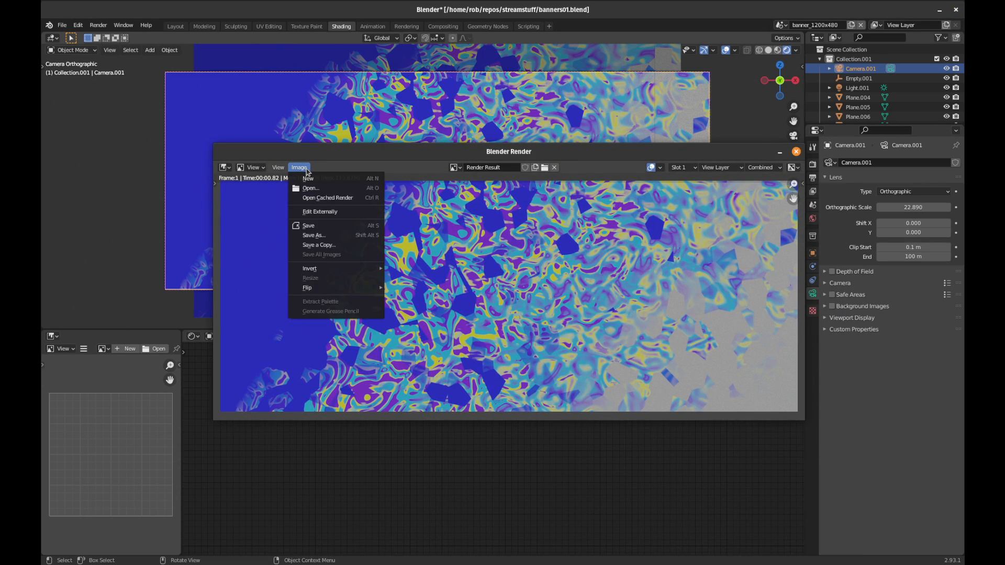
pyautogui.click(317, 235)
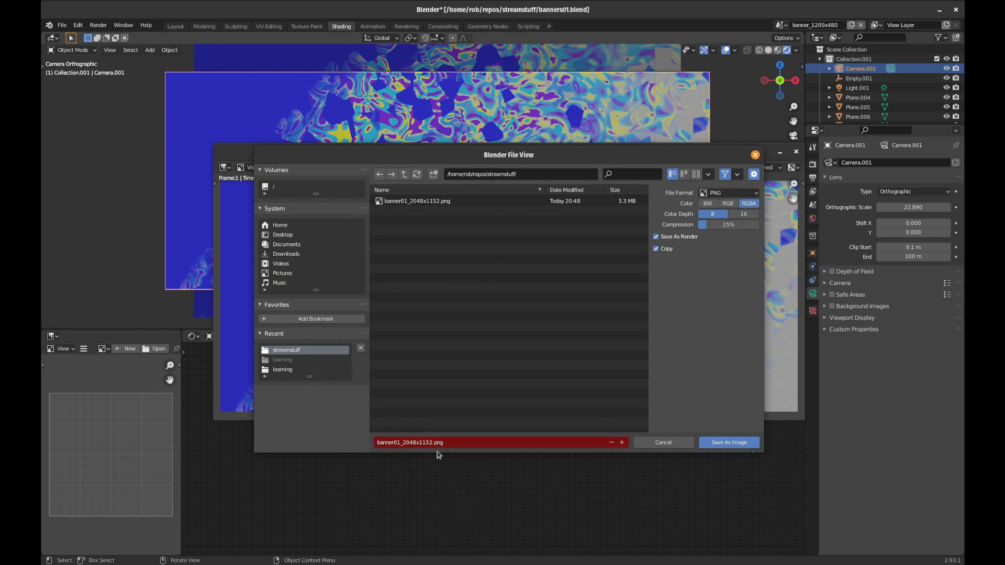
pyautogui.click(449, 443)
pyautogui.press('Home')
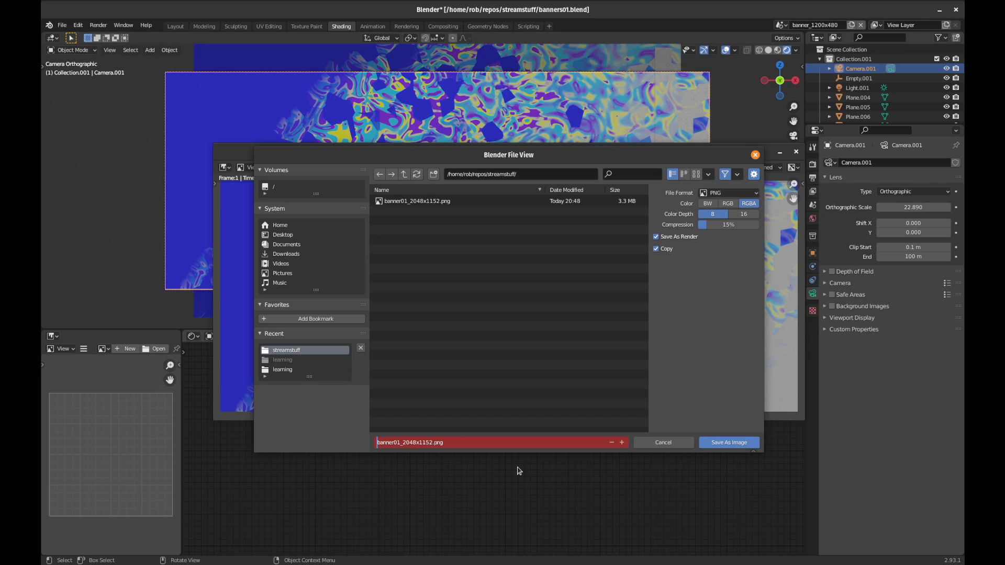
pyautogui.press('Right')
pyautogui.press('Right')
pyautogui.press('Right')
pyautogui.press('Right')
pyautogui.press('BackSpace')
pyautogui.press('BackSpace')
pyautogui.press('BackSpace')
pyautogui.press('BackSpace')
pyautogui.press('BackSpace')
pyautogui.press('BackSpace')
pyautogui.press('BackSpace')
pyautogui.press('BackSpace')
pyautogui.write('1200x480')
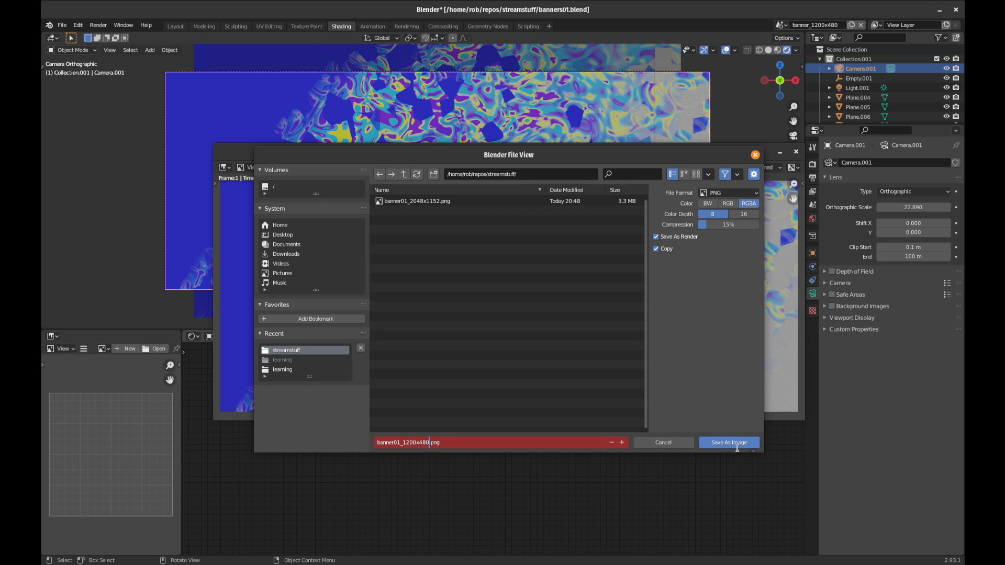
# - Set the PNG compression to 100%, save the image and dismiss the render window
pyautogui.click(703, 226)
pyautogui.moveTo(705, 226); pyautogui.dragTo(760, 227)
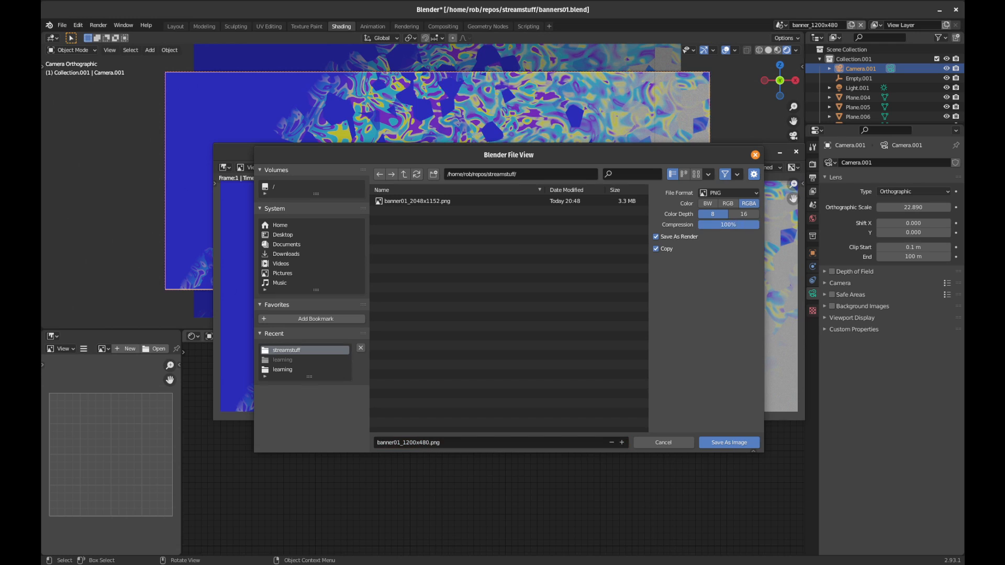
pyautogui.click(729, 443)
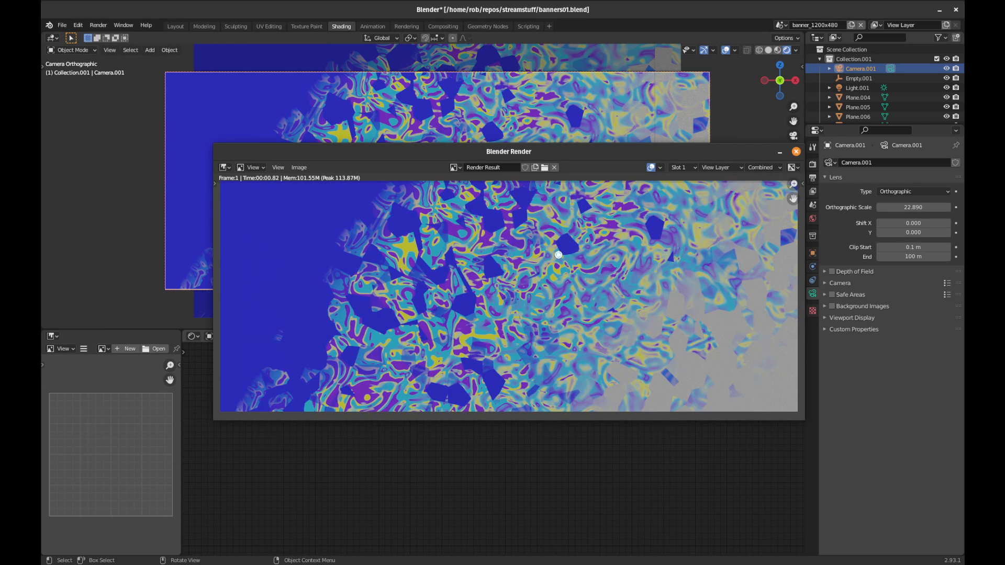
pyautogui.click(768, 7)
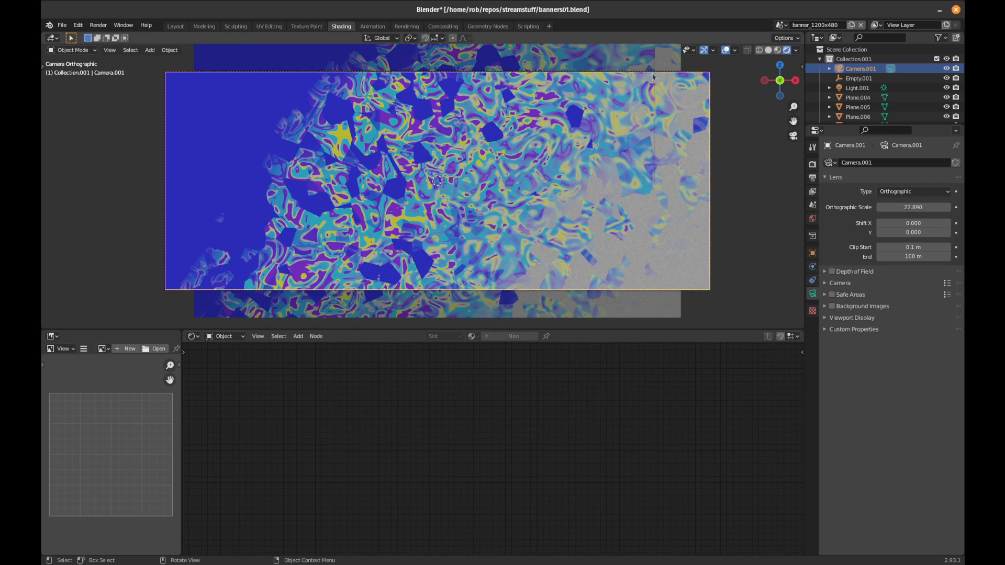
# - Create a full copy of the banner_1200x480 scene and name the copy avatar
pyautogui.click(781, 24)
pyautogui.click(794, 40)
pyautogui.click(851, 25)
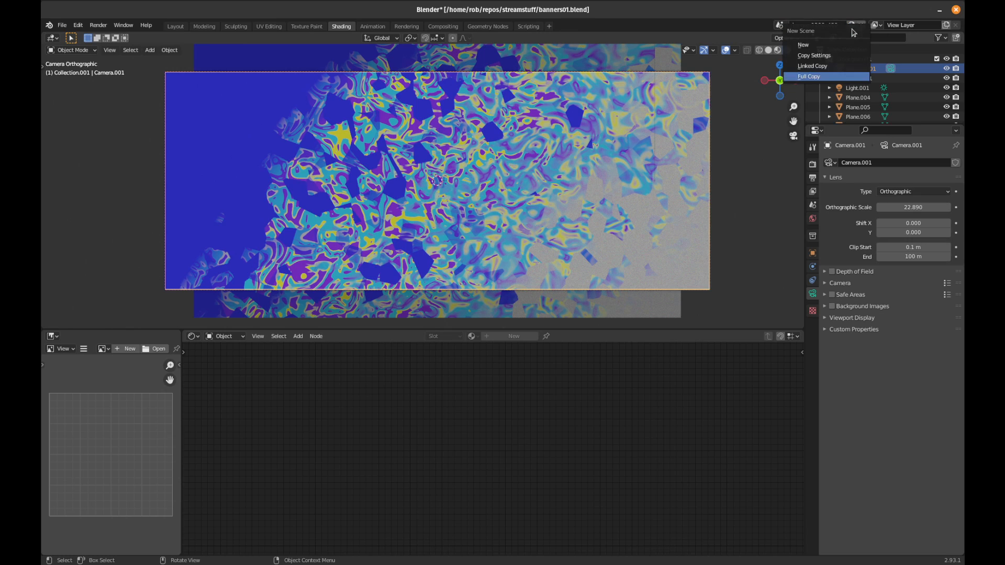
pyautogui.click(819, 77)
pyautogui.click(812, 24)
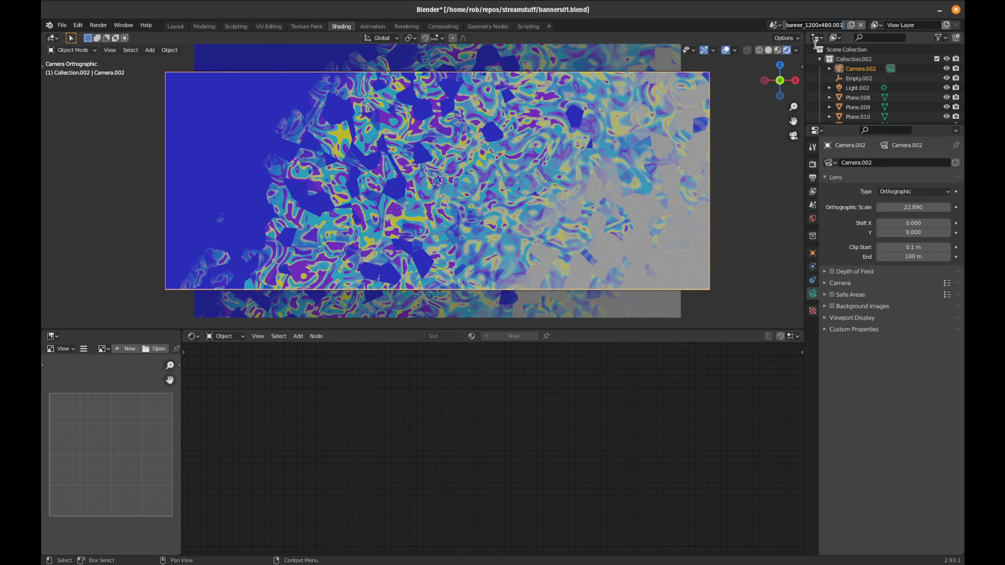
pyautogui.write('avatar')
pyautogui.press('Return')
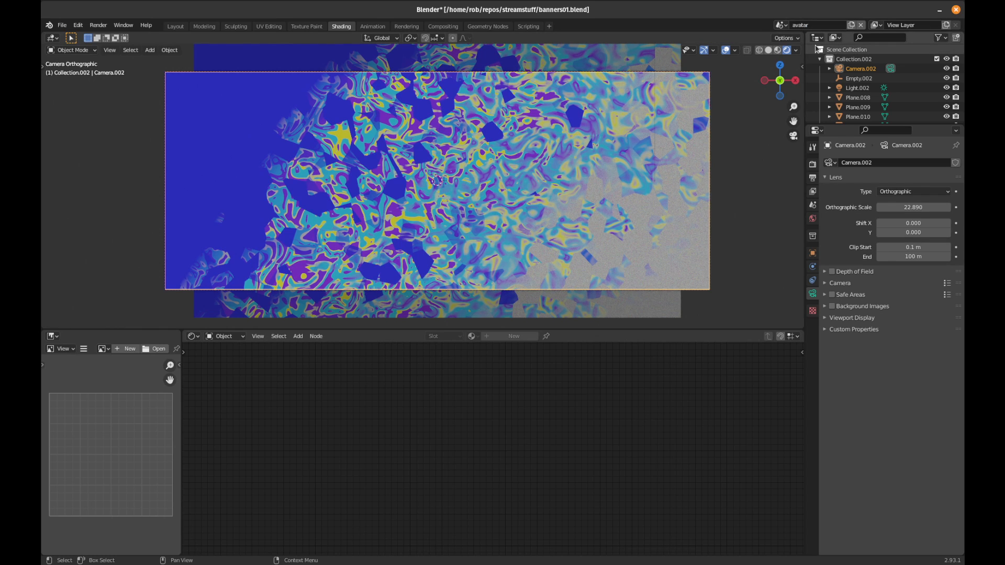
# - Select both large banner planes, Plane.008 and Plane.009, and move them along positive X, clear of the camera frame
pyautogui.scroll(-3, 459, 162)
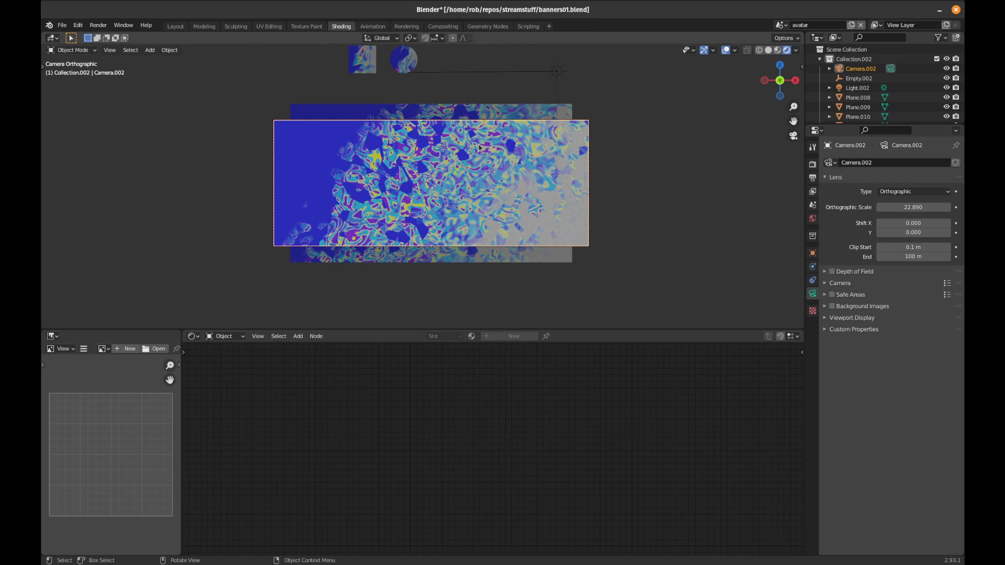
pyautogui.click(338, 142)
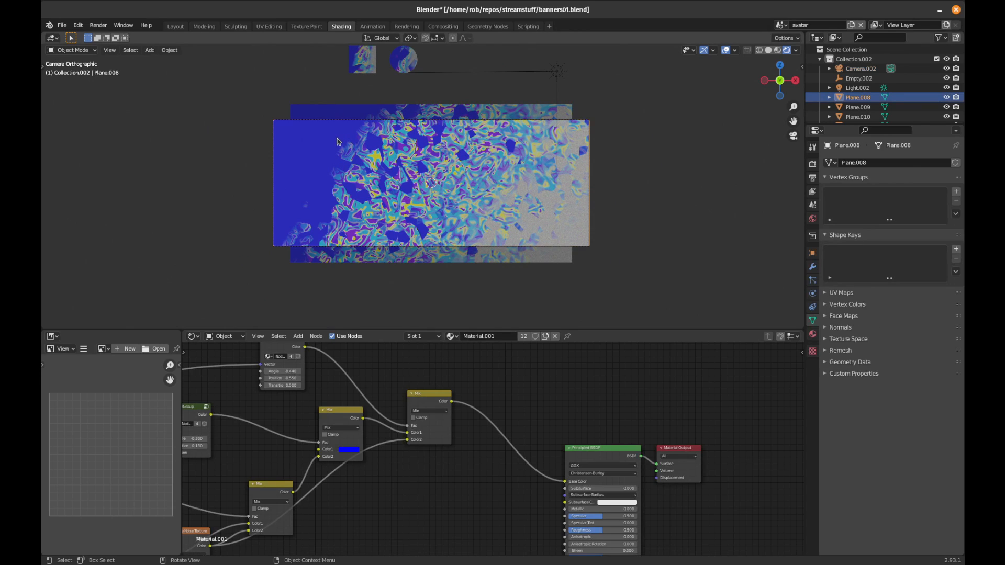
pyautogui.keyDown('shift'); pyautogui.click(363, 115); pyautogui.keyUp('shift')
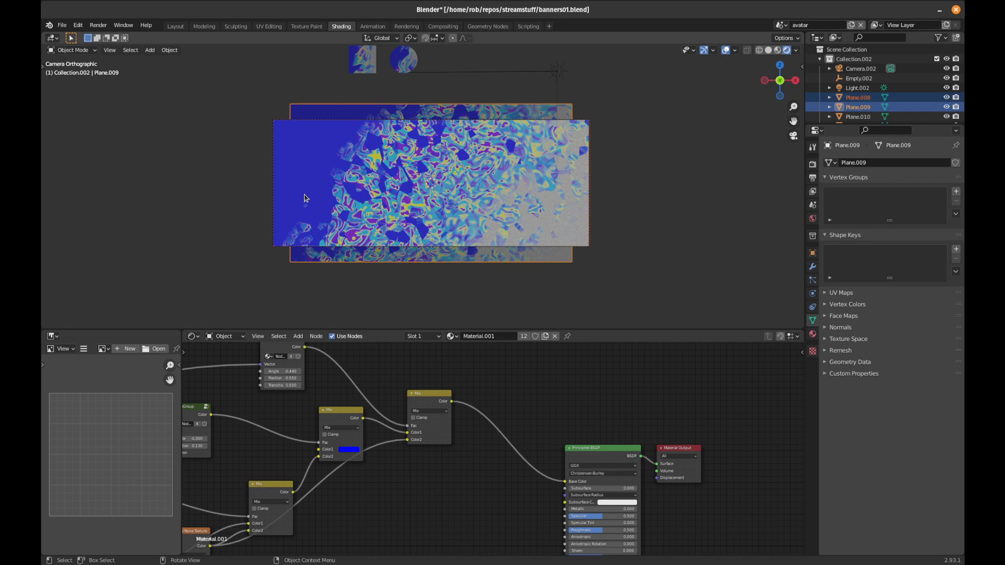
pyautogui.press('KP_1')
pyautogui.scroll(-5, 376, 173)
pyautogui.press('g')
pyautogui.press('x')
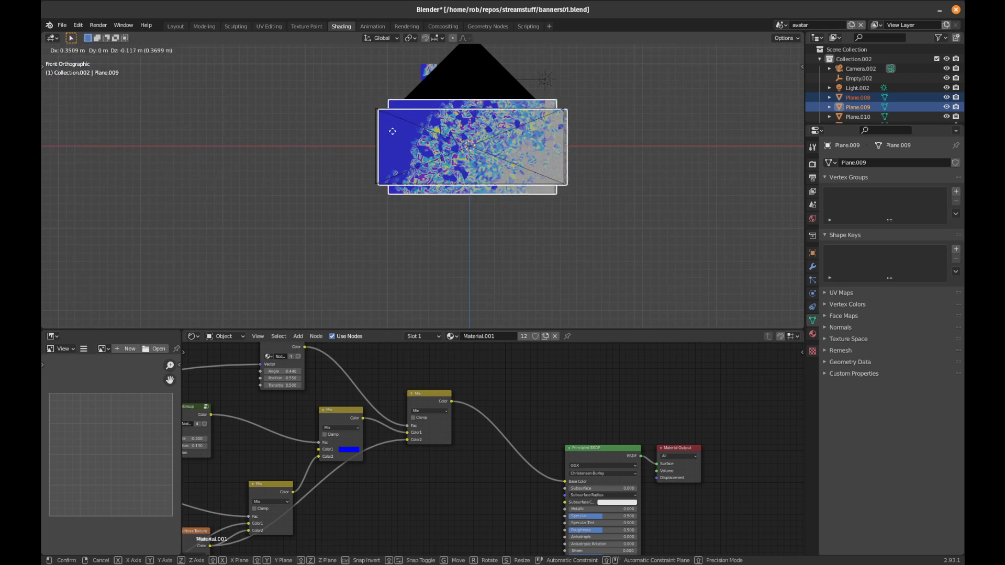
pyautogui.click(618, 131)
pyautogui.scroll(4, 471, 111)
pyautogui.keyDown('shift'); pyautogui.moveTo(471, 111); pyautogui.dragTo(439, 245, button='middle'); pyautogui.keyUp('shift')
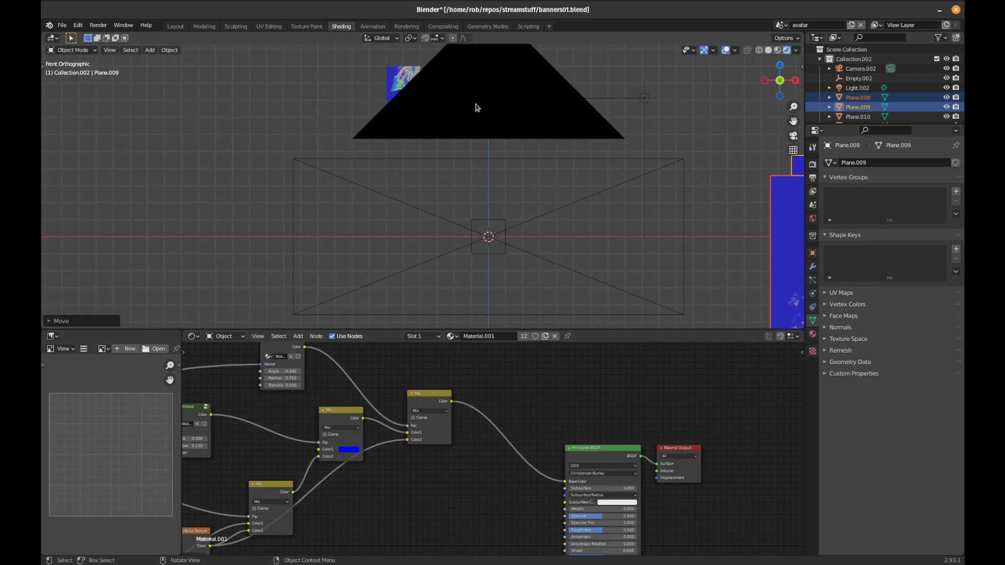
pyautogui.moveTo(482, 124); pyautogui.dragTo(493, 156, button='middle')
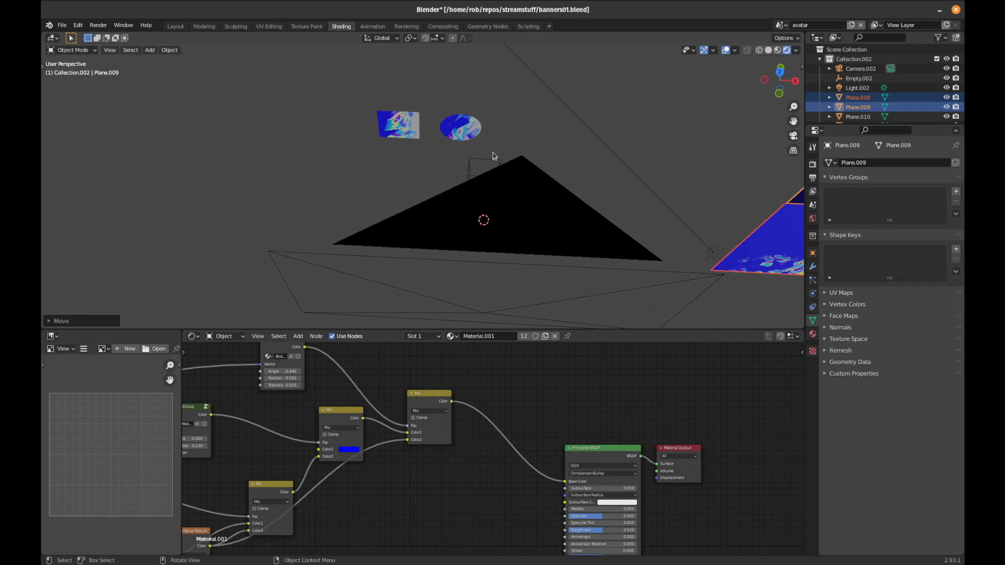
# - Select the small square and round planes and, in front view, move them down so the square plane sits at the world origin
pyautogui.click(457, 131)
pyautogui.keyDown('shift'); pyautogui.click(396, 131); pyautogui.keyUp('shift')
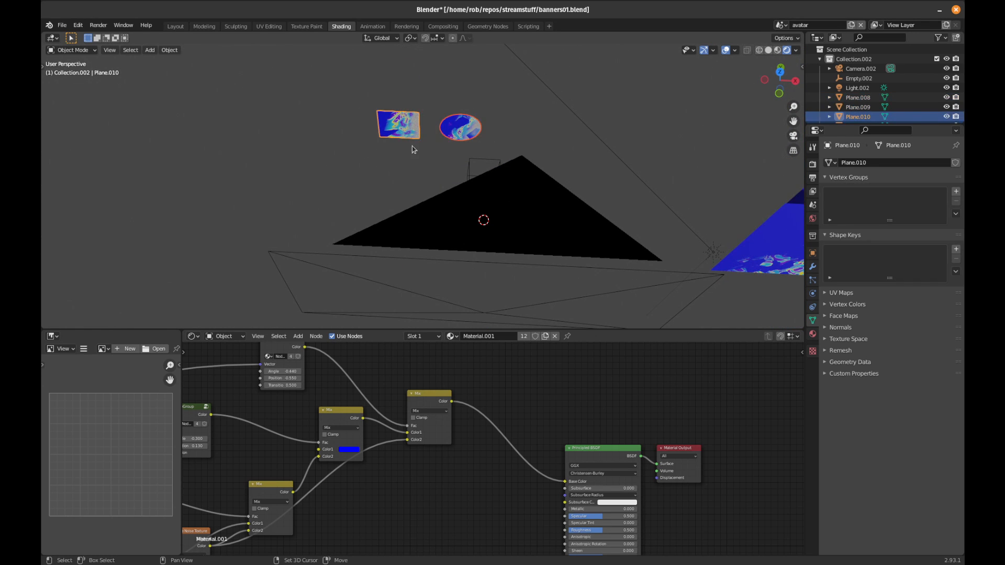
pyautogui.press('KP_1')
pyautogui.press('g')
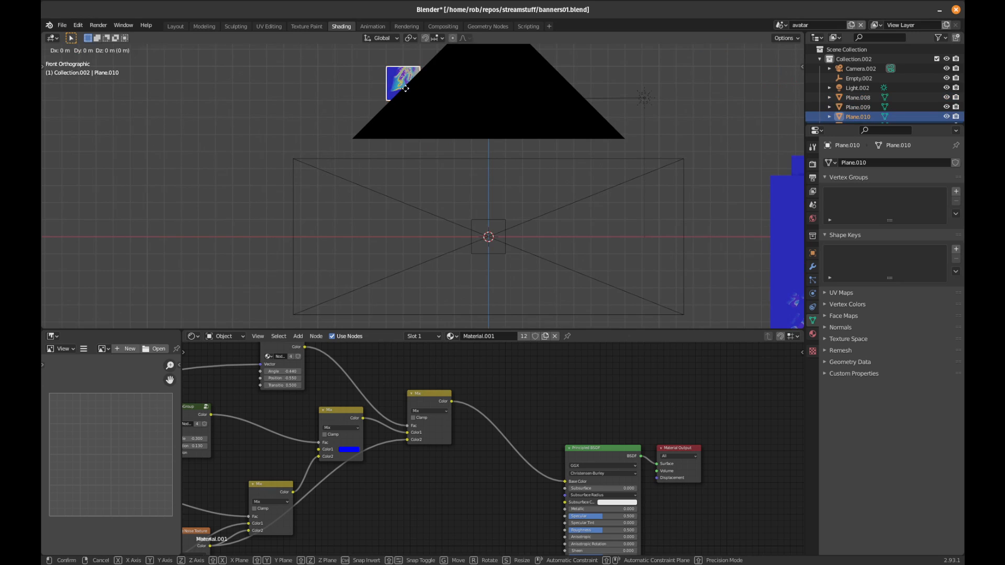
pyautogui.click(489, 237)
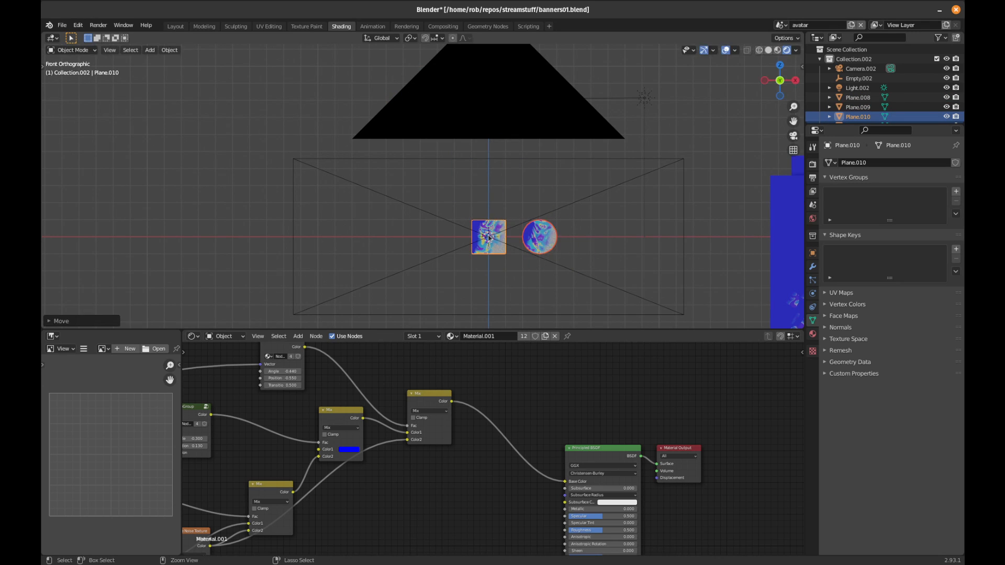
# - Try deleting the cube-shaped Empty.002 behind the square plane, and undo the deletion
pyautogui.click(505, 232)
pyautogui.click(506, 233)
pyautogui.moveTo(507, 240); pyautogui.dragTo(503, 224, button='middle')
pyautogui.click(502, 222)
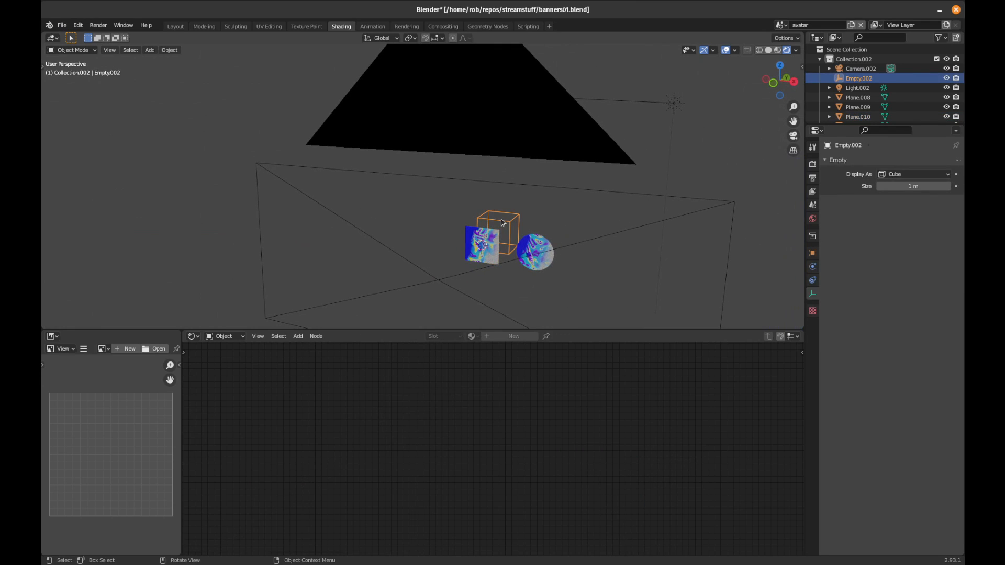
pyautogui.press('x')
pyautogui.click(502, 219)
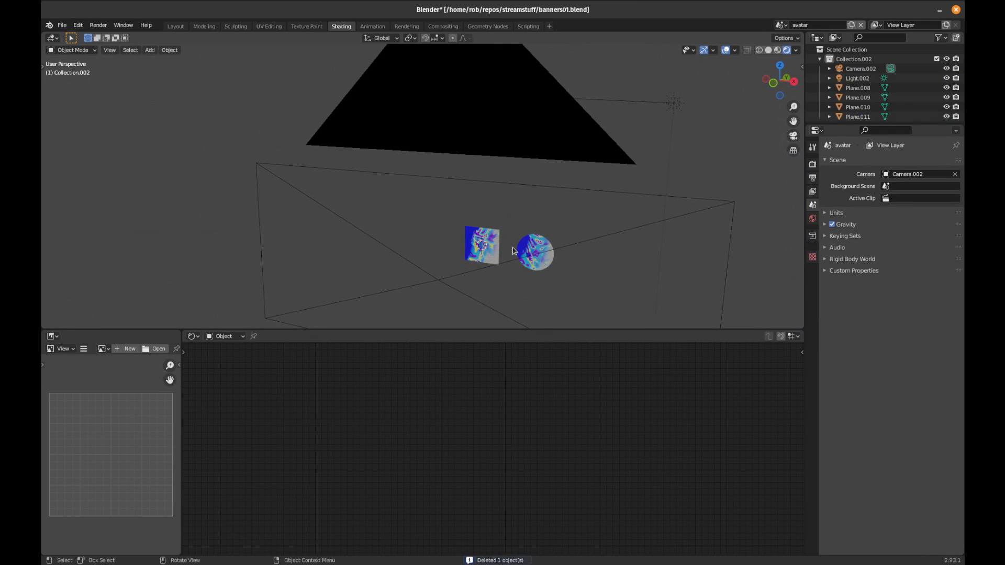
pyautogui.hotkey('ctrl', 'z')
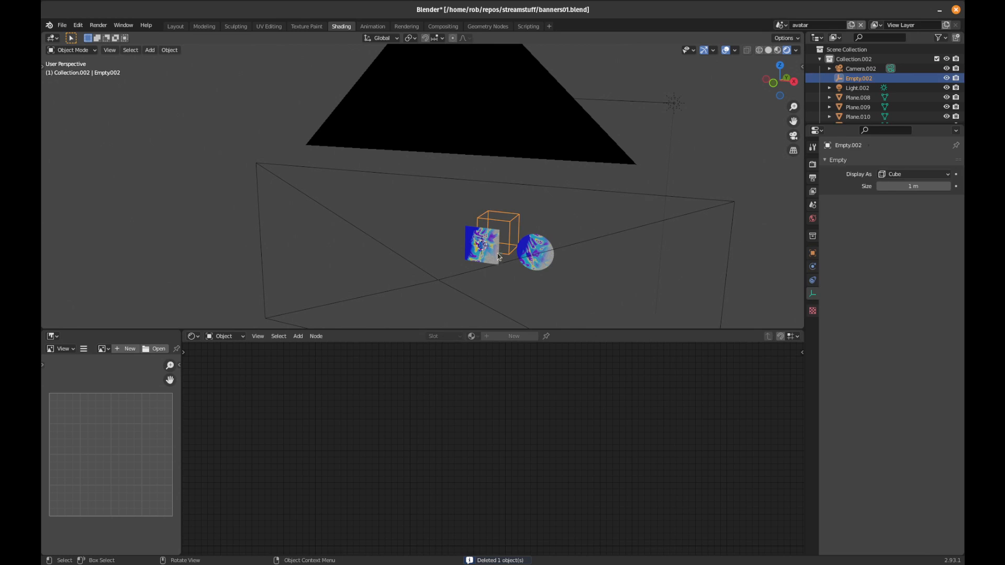
# - Look through the camera and set the avatar scene's output resolution Y to 1200 px for a square frame
pyautogui.click(499, 258)
pyautogui.press('KP_1')
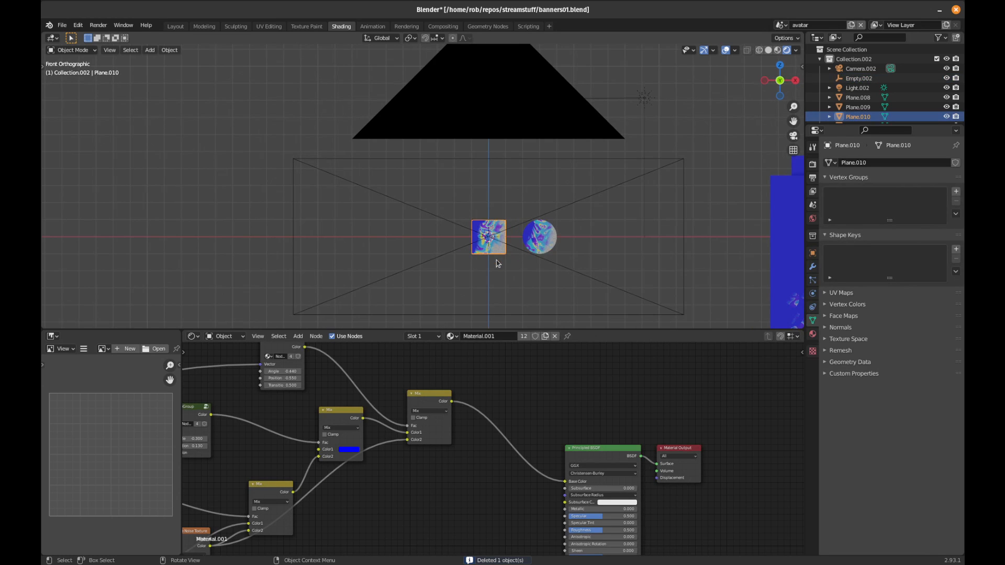
pyautogui.scroll(3, 563, 274)
pyautogui.scroll(-1, 551, 270)
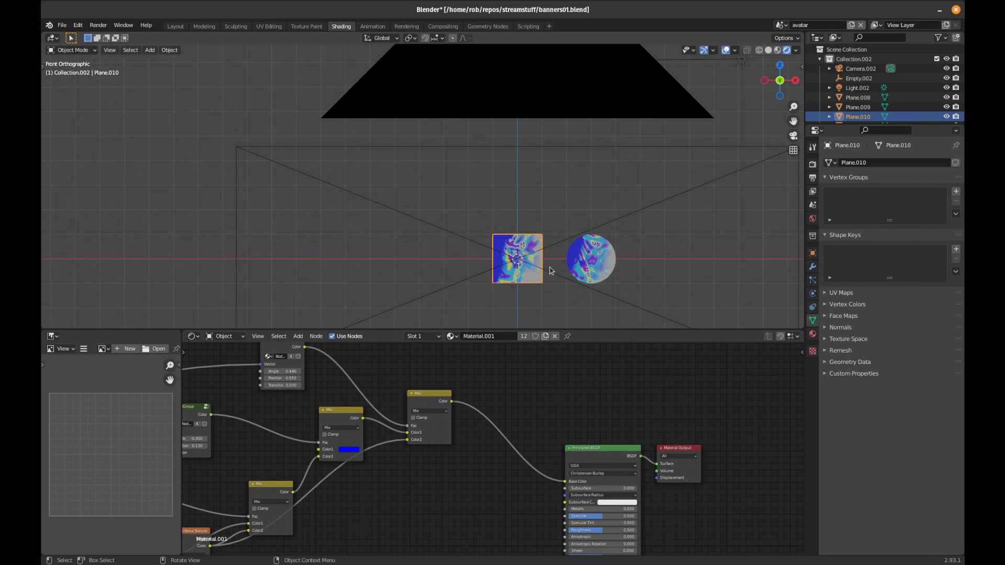
pyautogui.press('KP_0')
pyautogui.press('Home')
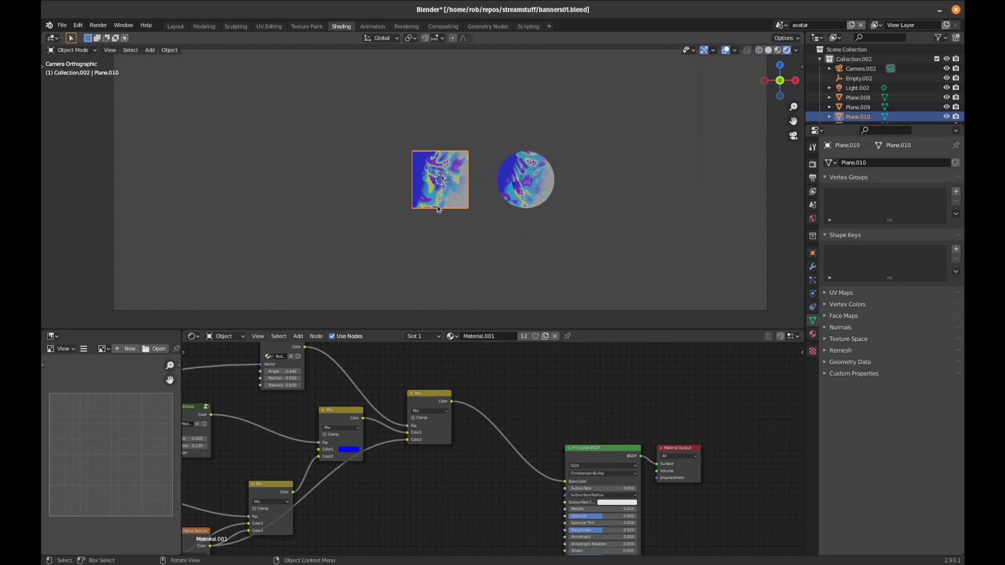
pyautogui.scroll(-1, 438, 206)
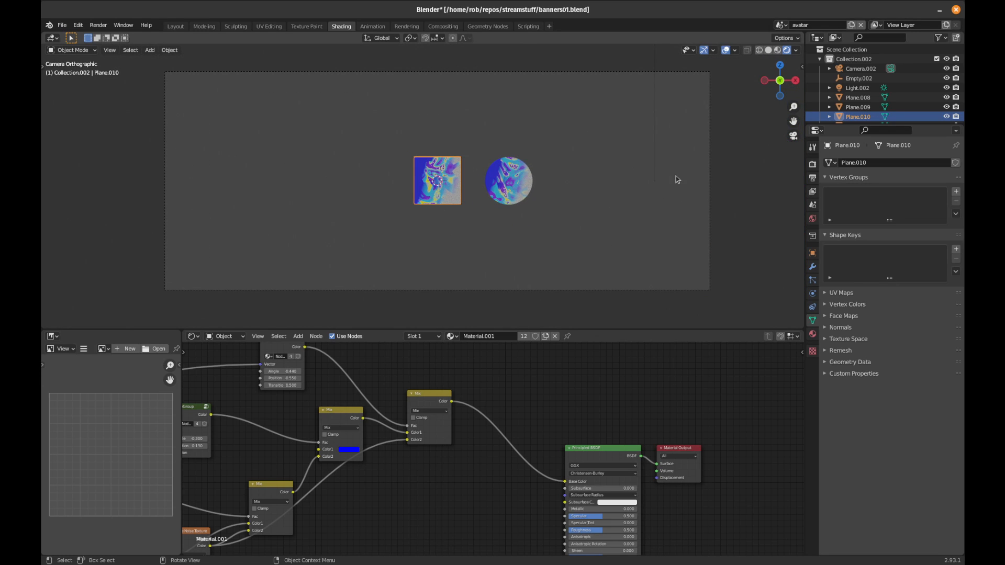
pyautogui.click(814, 179)
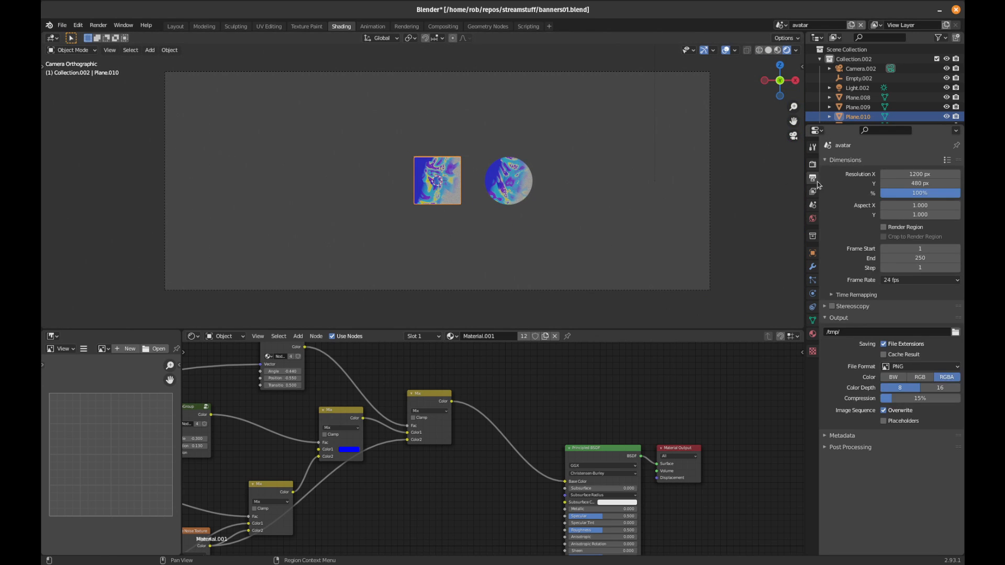
pyautogui.click(922, 183)
pyautogui.write('1200')
pyautogui.press('Return')
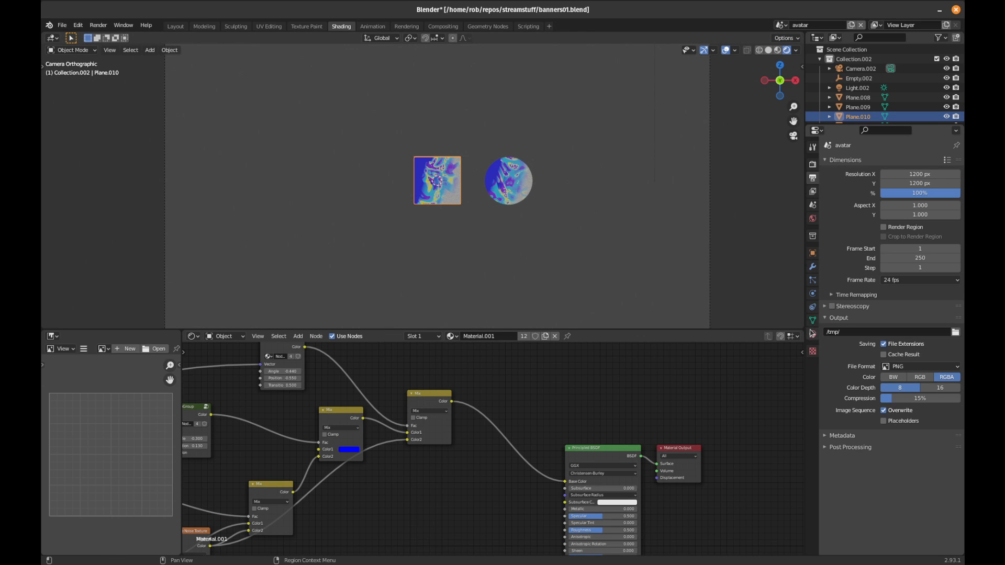
# - Select the camera and reduce its orthographic scale to 1.970 so the frame closely fits the square plane
pyautogui.click(716, 216)
pyautogui.click(812, 294)
pyautogui.moveTo(920, 208); pyautogui.dragTo(801, 208)
pyautogui.scroll(-2, 633, 166)
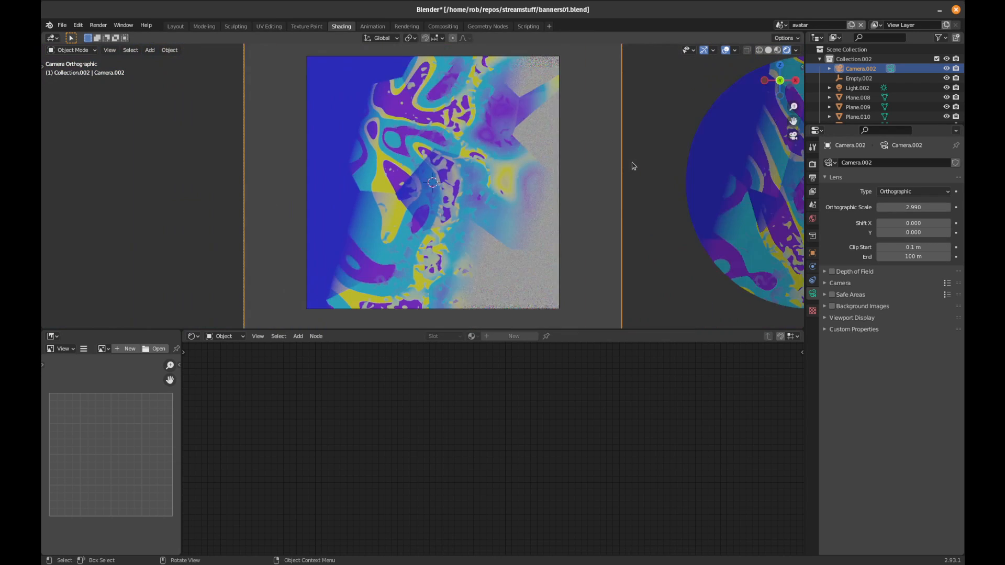
pyautogui.scroll(-3, 633, 166)
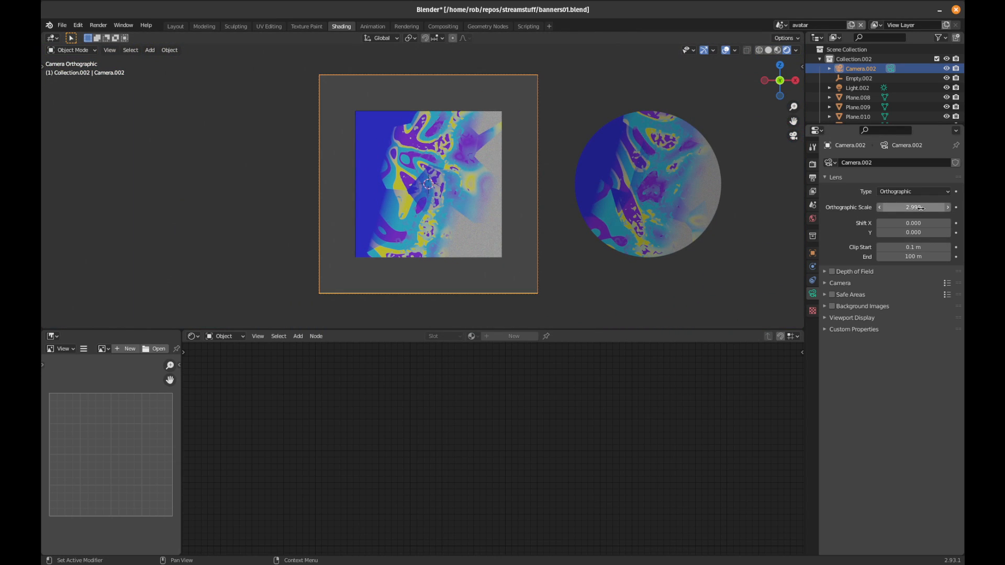
pyautogui.moveTo(922, 208); pyautogui.dragTo(903, 208)
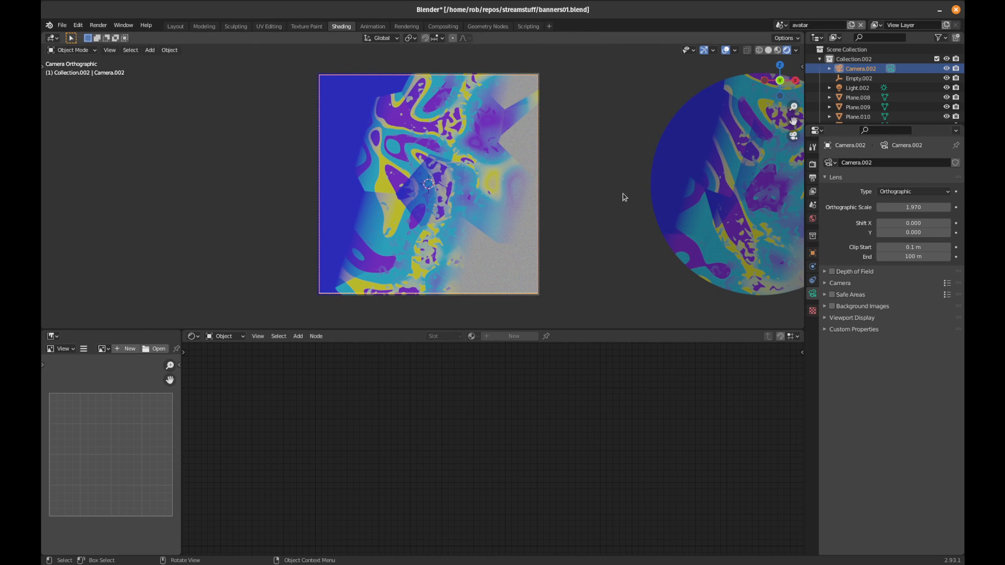
# - Try moving Empty.002 in the camera view to shift the pattern on the avatar planes, cancelling the moves
pyautogui.keyDown('shift'); pyautogui.moveTo(638, 211); pyautogui.dragTo(525, 224, button='middle'); pyautogui.keyUp('shift')
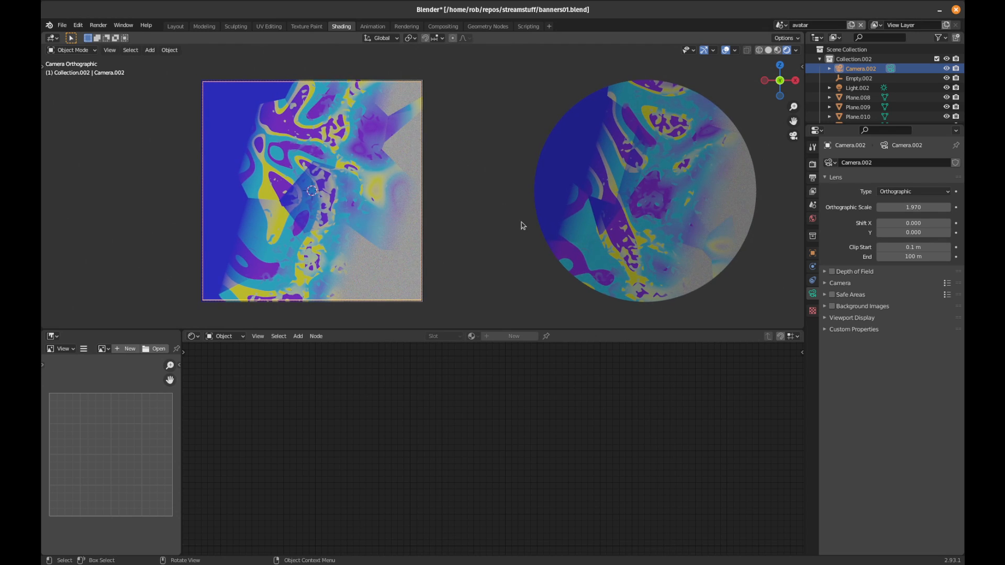
pyautogui.keyDown('shift'); pyautogui.moveTo(532, 224); pyautogui.dragTo(600, 217, button='middle'); pyautogui.keyUp('shift')
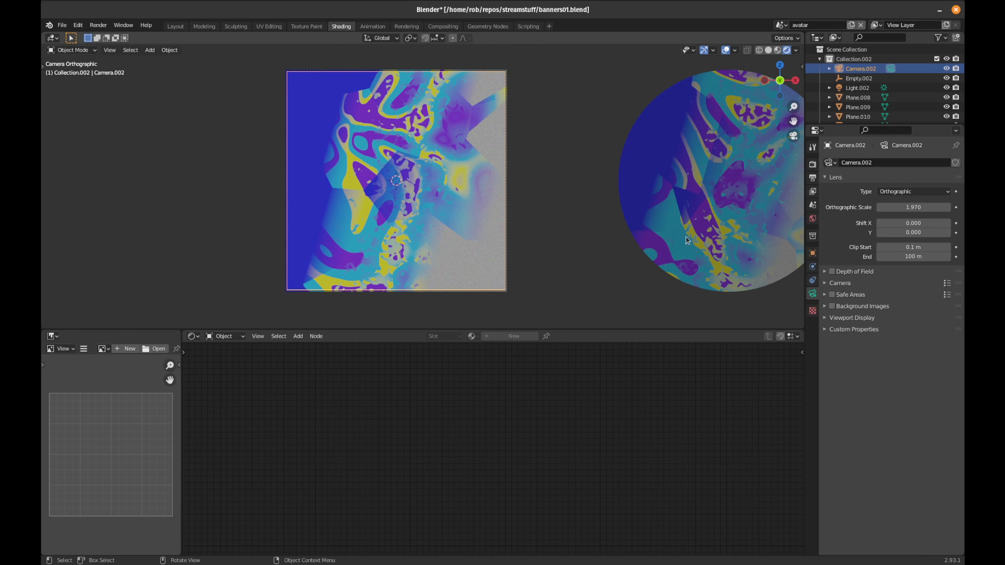
pyautogui.keyDown('shift'); pyautogui.moveTo(681, 236); pyautogui.dragTo(661, 207, button='middle'); pyautogui.keyUp('shift')
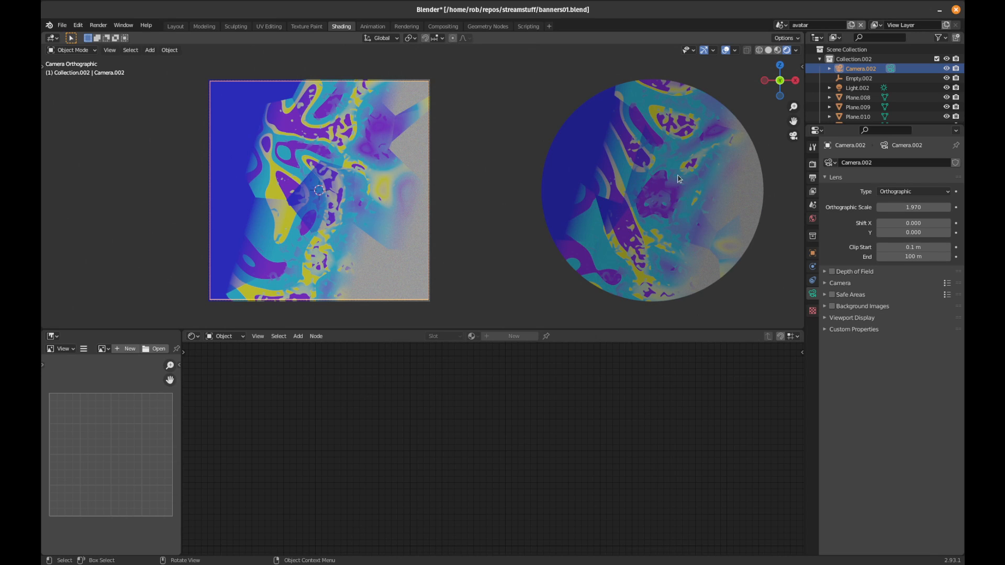
pyautogui.click(675, 196)
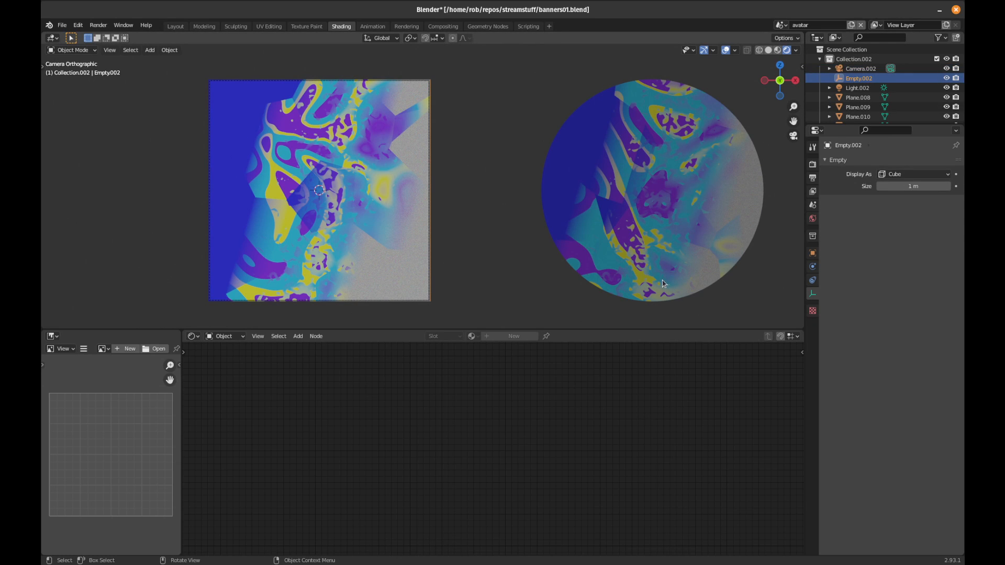
pyautogui.press('g')
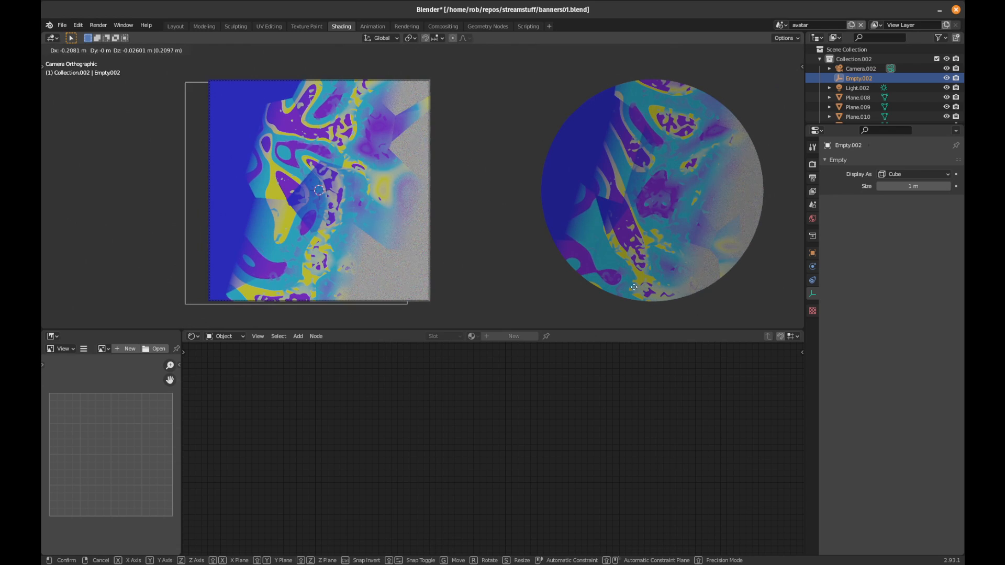
pyautogui.rightClick(523, 286)
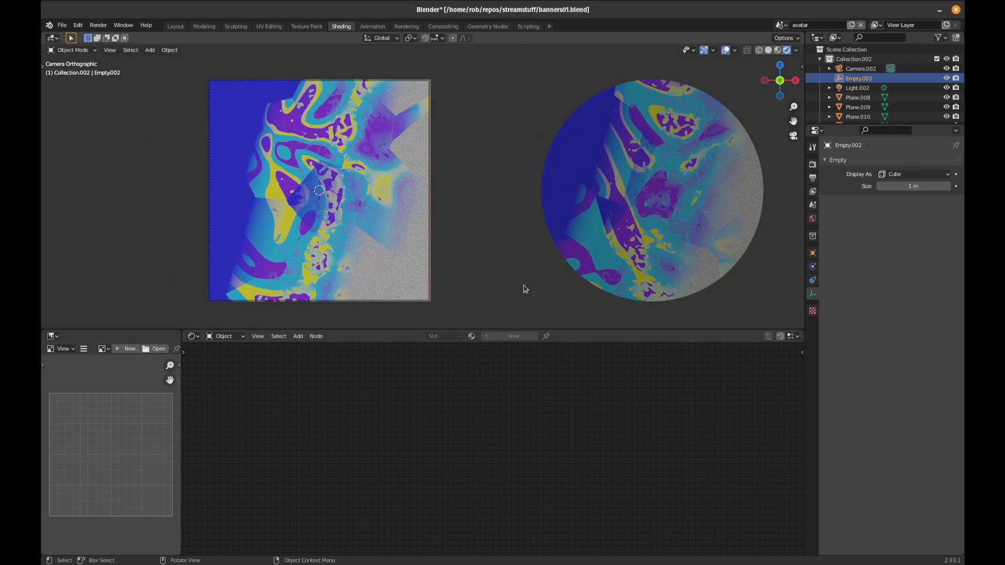
pyautogui.press('g')
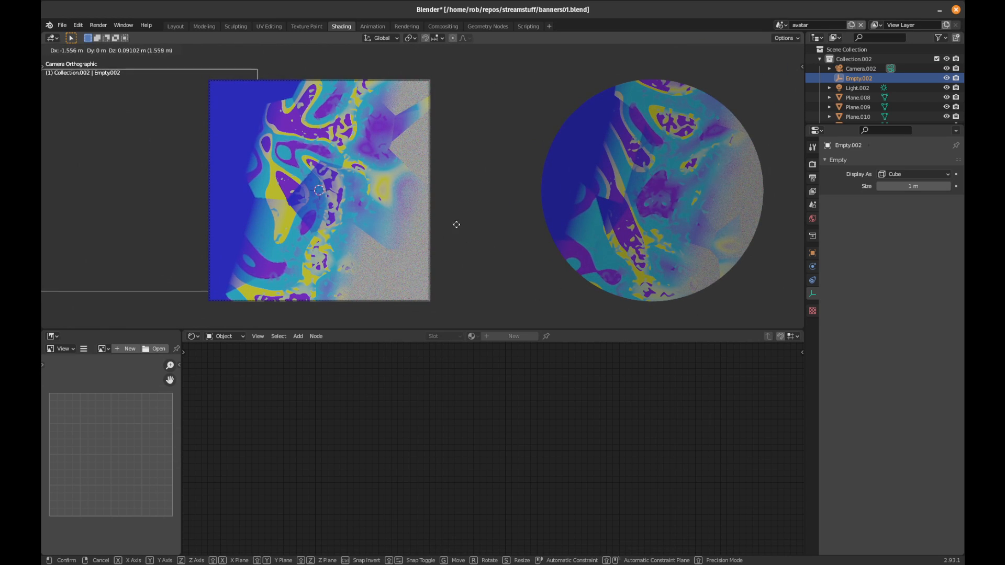
pyautogui.rightClick(551, 260)
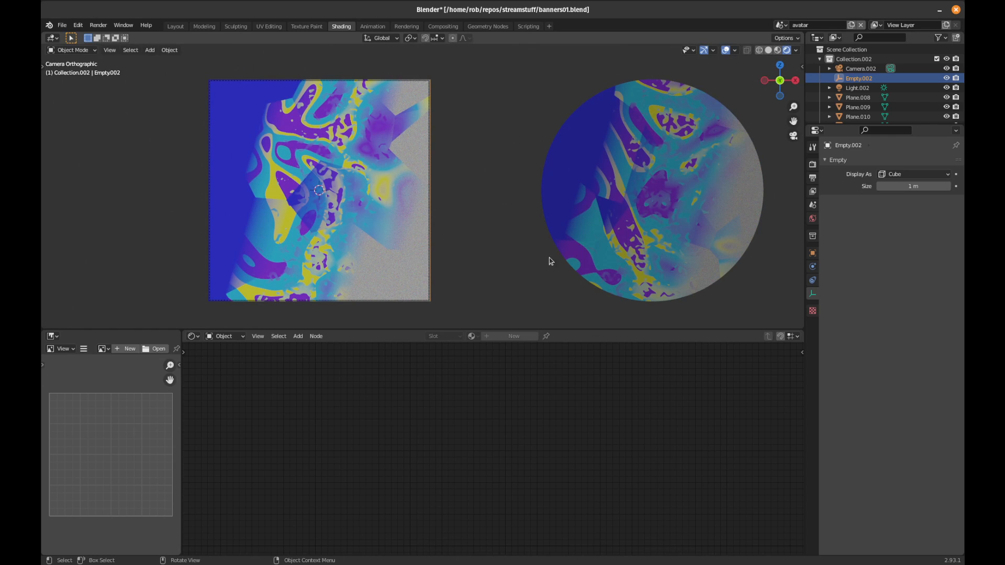
pyautogui.press('g')
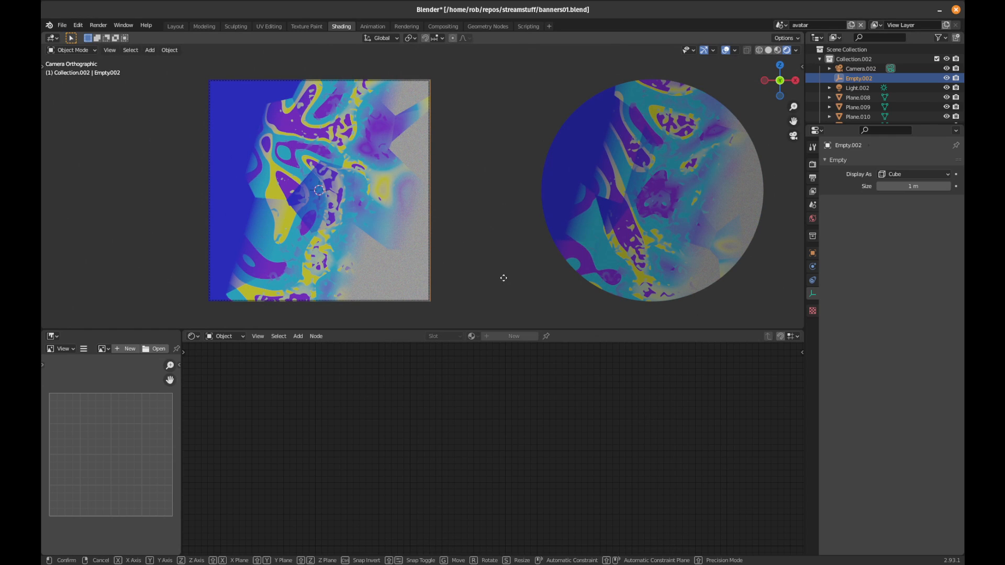
pyautogui.click(404, 255)
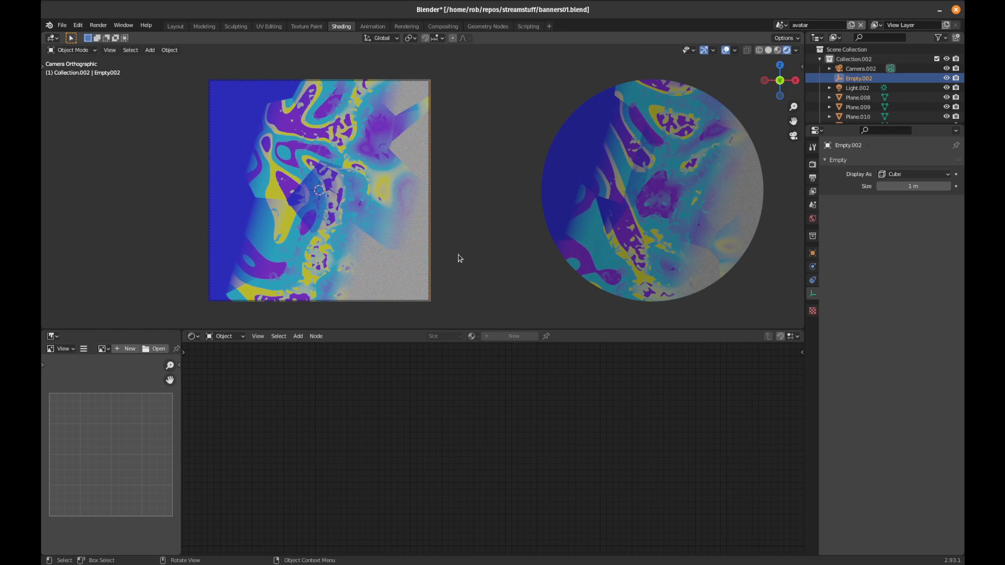
# - Select the square plane and examine how its material's Texture Coordinate node feeds the Voronoi and Noise textures
pyautogui.click(397, 259)
pyautogui.moveTo(208, 530); pyautogui.dragTo(564, 469, button='middle')
pyautogui.scroll(-3, 483, 468)
pyautogui.moveTo(262, 476); pyautogui.dragTo(497, 444, button='middle')
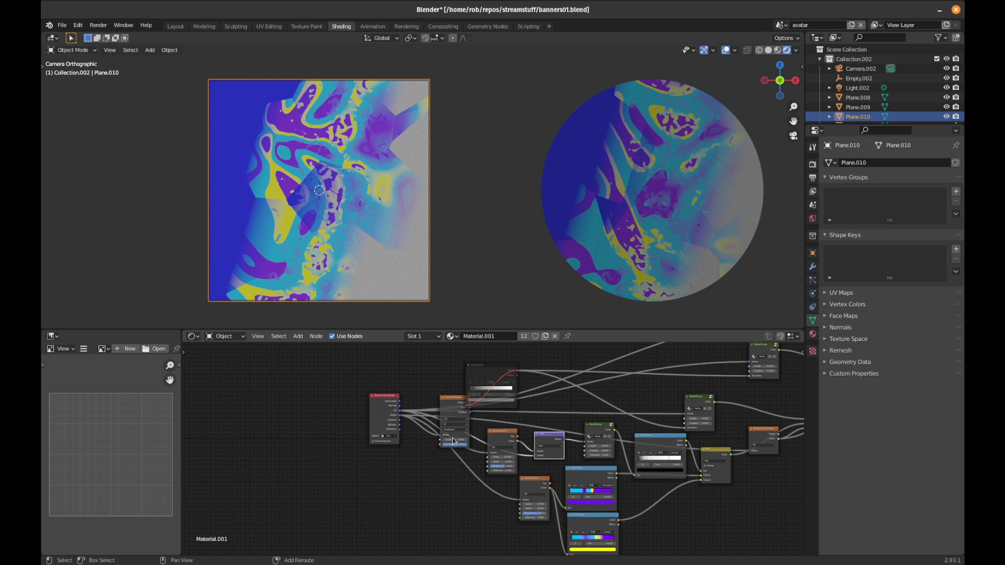
pyautogui.scroll(3, 492, 444)
pyautogui.scroll(2, 415, 432)
pyautogui.keyDown('shift'); pyautogui.scroll(2, 313, 407); pyautogui.keyUp('shift')
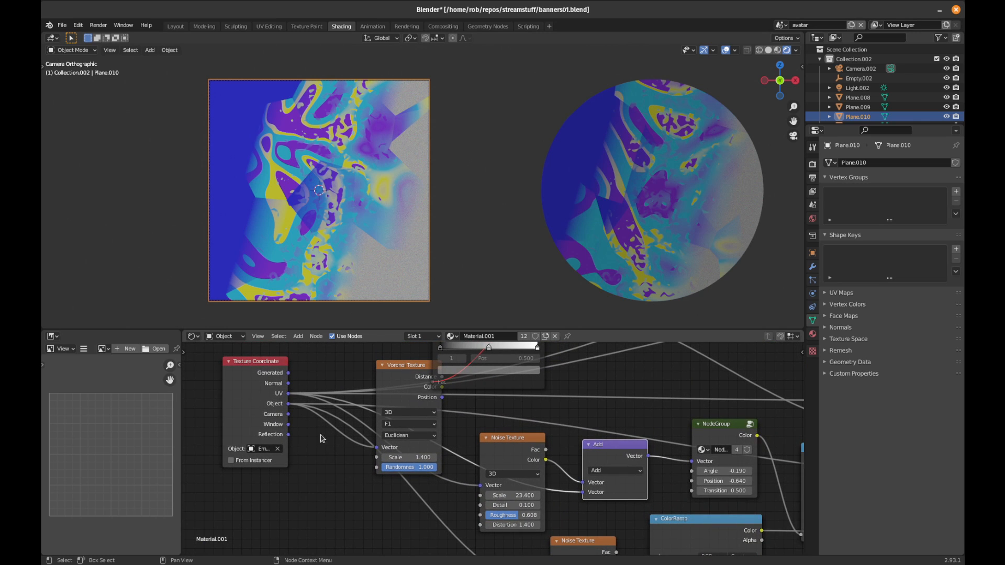
pyautogui.keyDown('shift'); pyautogui.moveTo(394, 526); pyautogui.dragTo(315, 390, button='middle'); pyautogui.keyUp('shift')
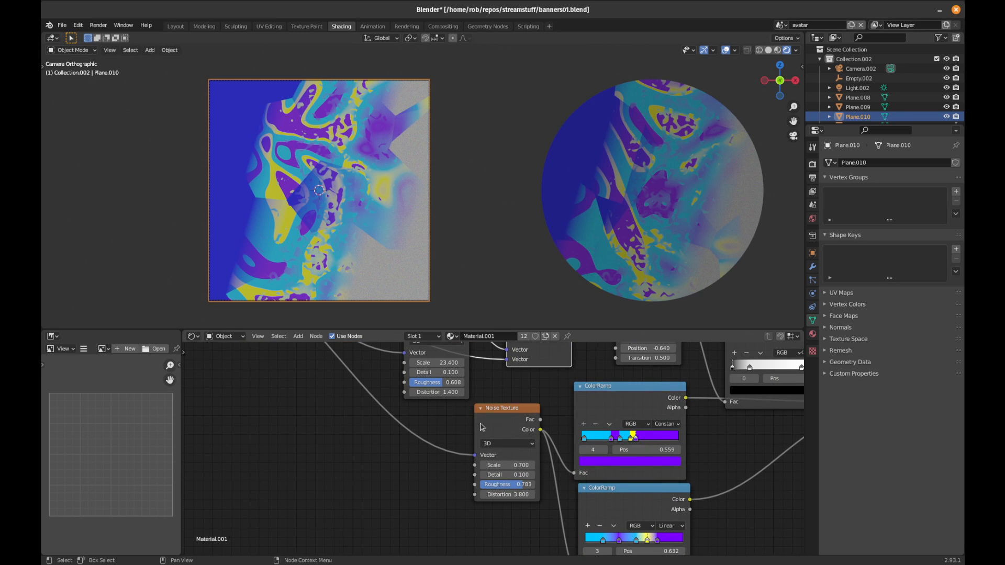
pyautogui.keyDown('shift'); pyautogui.moveTo(416, 420); pyautogui.dragTo(474, 534, button='middle'); pyautogui.keyUp('shift')
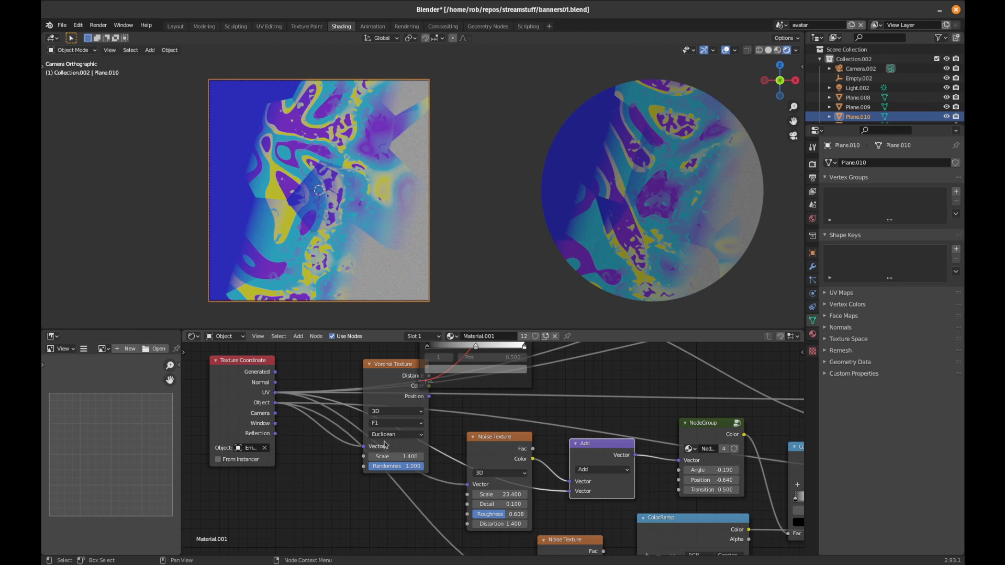
pyautogui.click(402, 368)
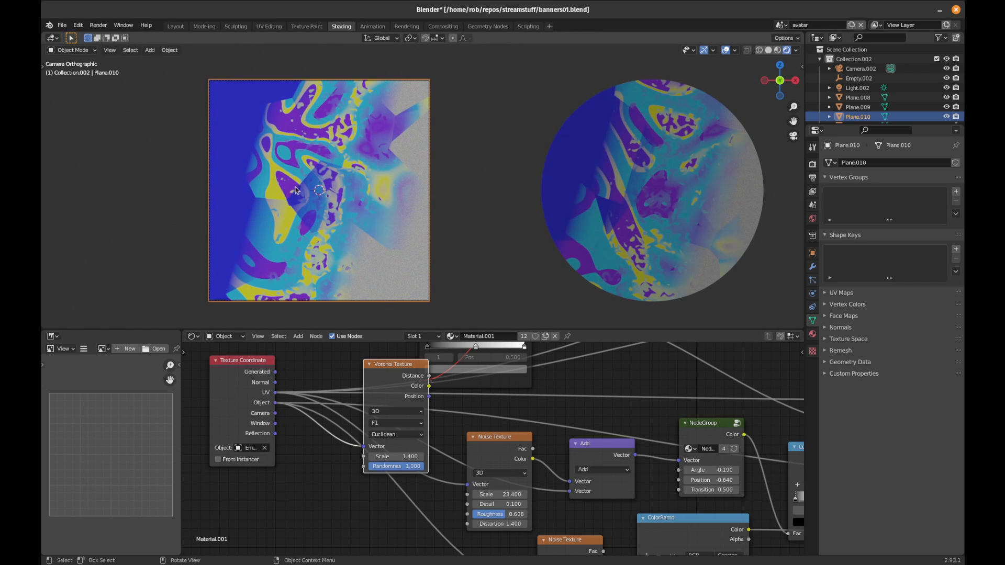
# - Pick Empty.002 from the scene's object list and try moving it again to test its effect on the pattern
pyautogui.click(857, 78)
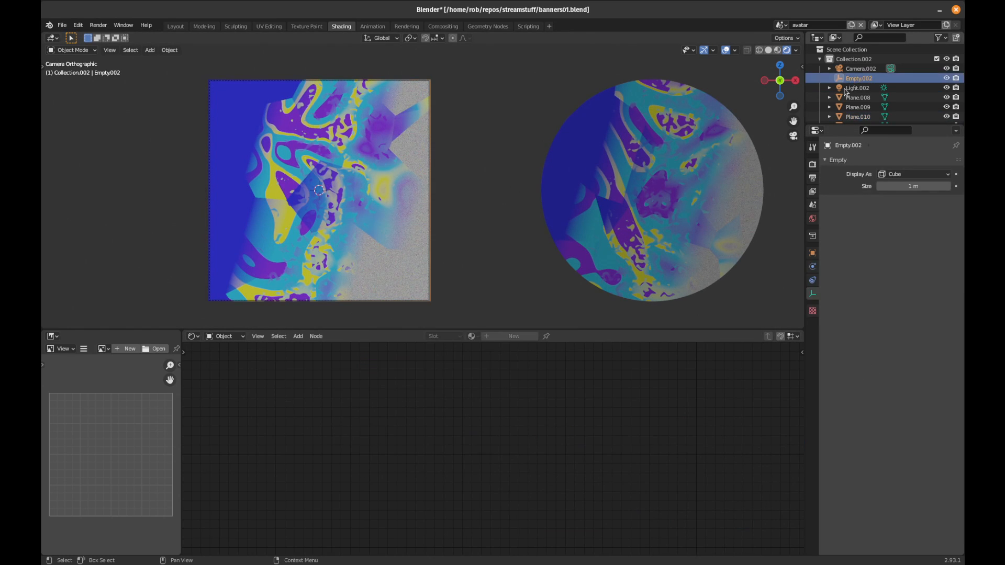
pyautogui.press('g')
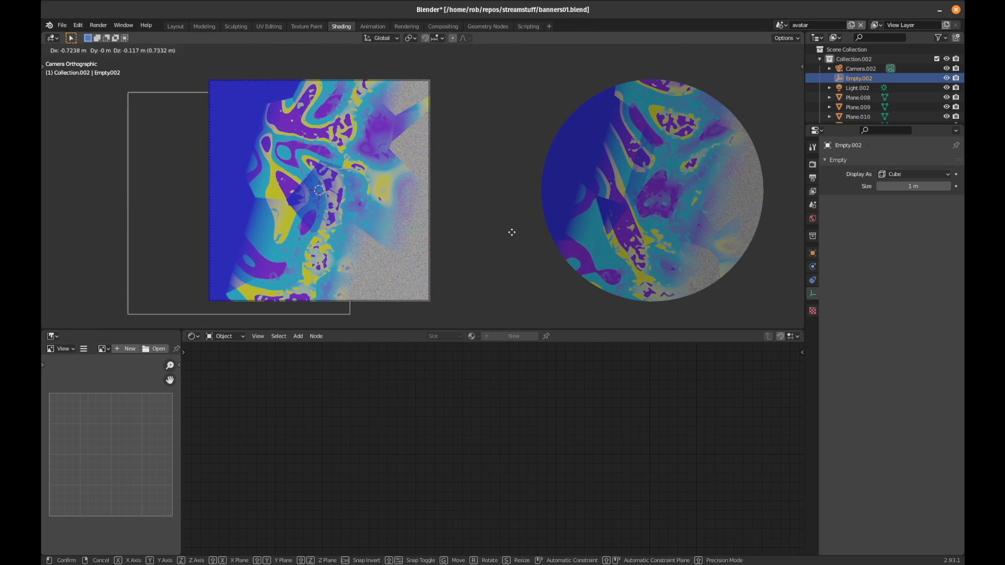
pyautogui.click(512, 236)
pyautogui.click(513, 241)
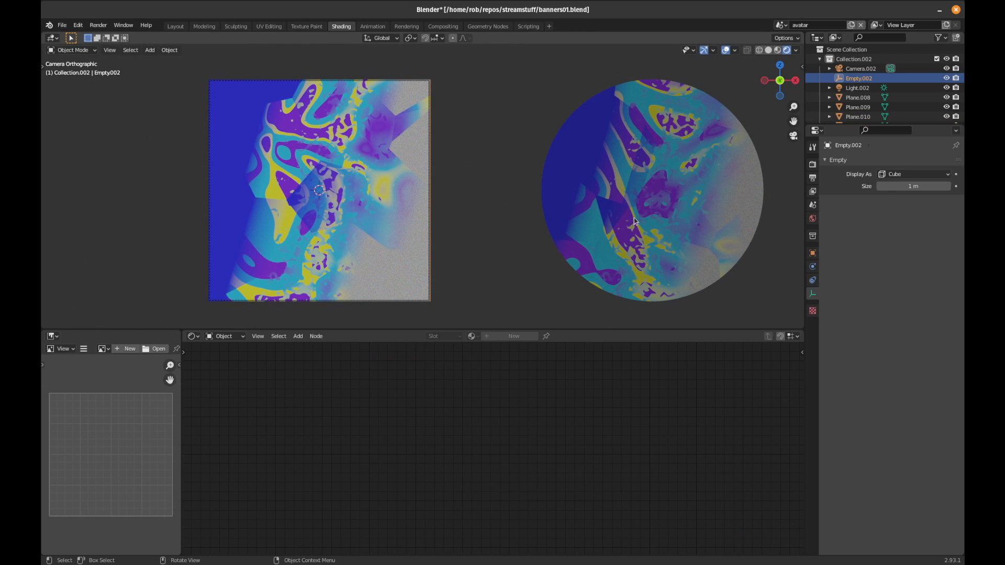
# - Select the square plane and shift the Voronoi Texture node slightly closer to the Texture Coordinate node
pyautogui.click(330, 234)
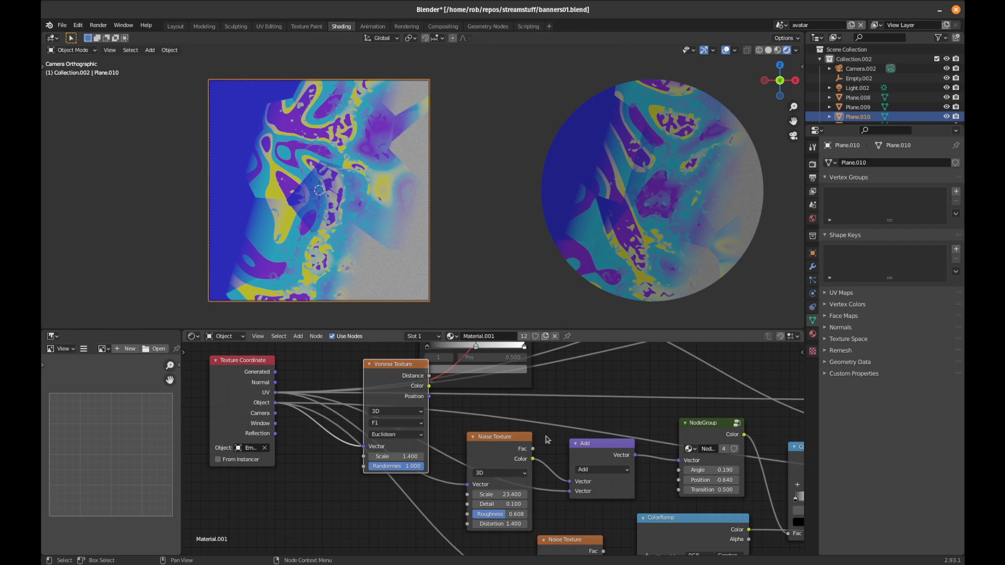
pyautogui.moveTo(702, 478); pyautogui.dragTo(190, 475, button='middle')
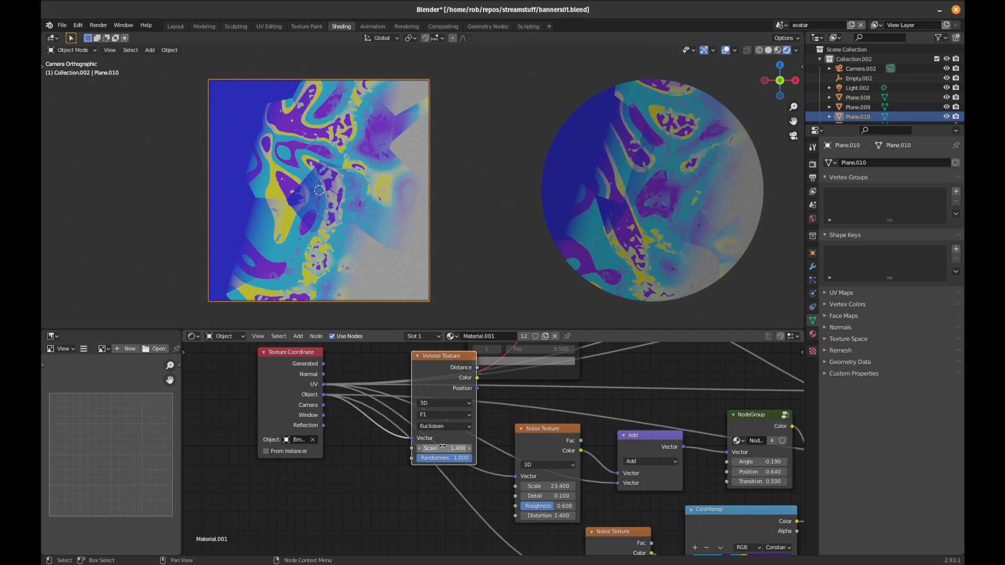
pyautogui.moveTo(450, 459)
pyautogui.mouseDown()
pyautogui.moveTo(394, 459)
pyautogui.moveTo(450, 459)
pyautogui.mouseUp()
pyautogui.moveTo(446, 360)
pyautogui.mouseDown()
pyautogui.moveTo(439, 379)
pyautogui.moveTo(441, 352)
pyautogui.mouseUp()
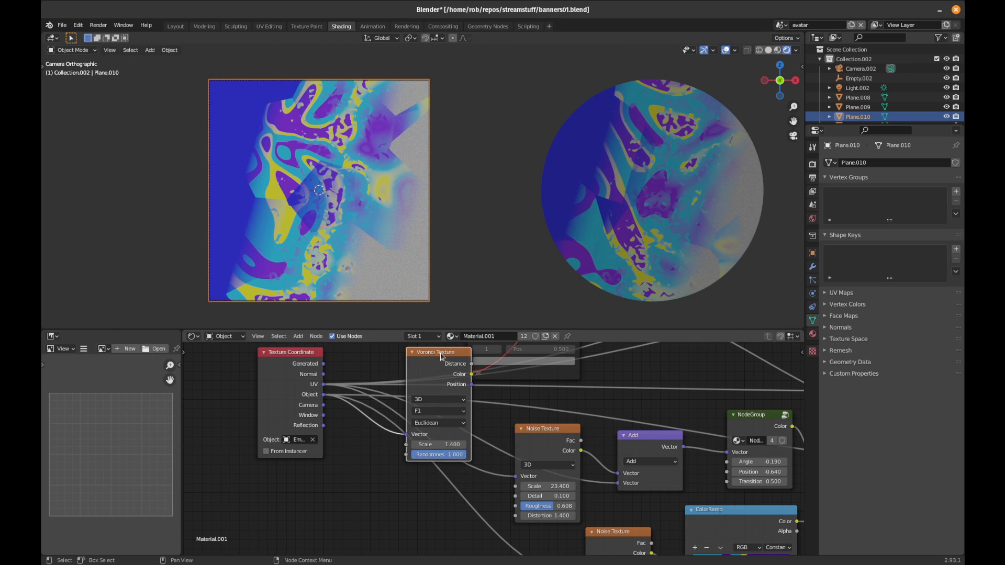
# - Widen the Texture Coordinate node and try using Plane as its reference object, then undo both changes
pyautogui.click(301, 439)
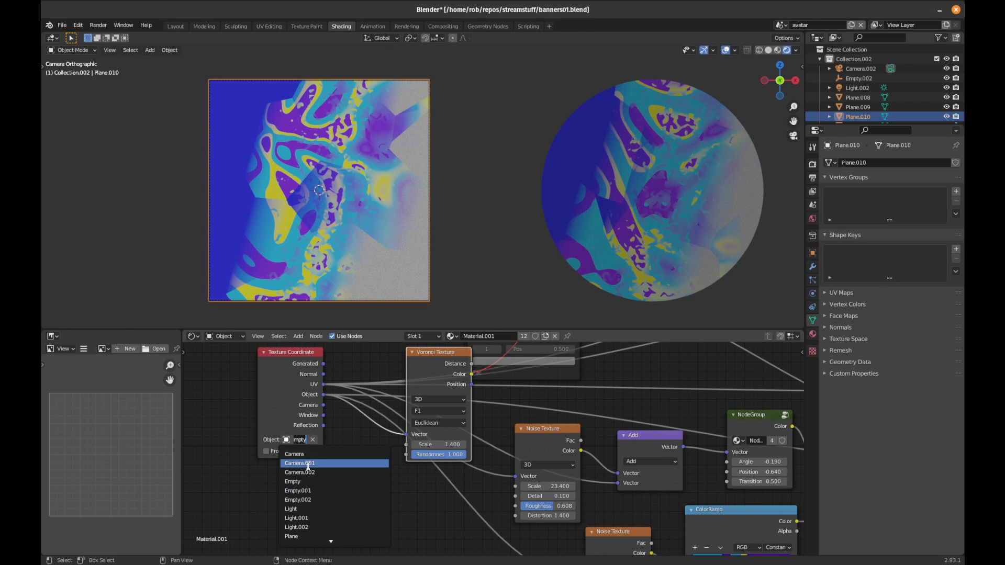
pyautogui.click(285, 443)
pyautogui.press('Return')
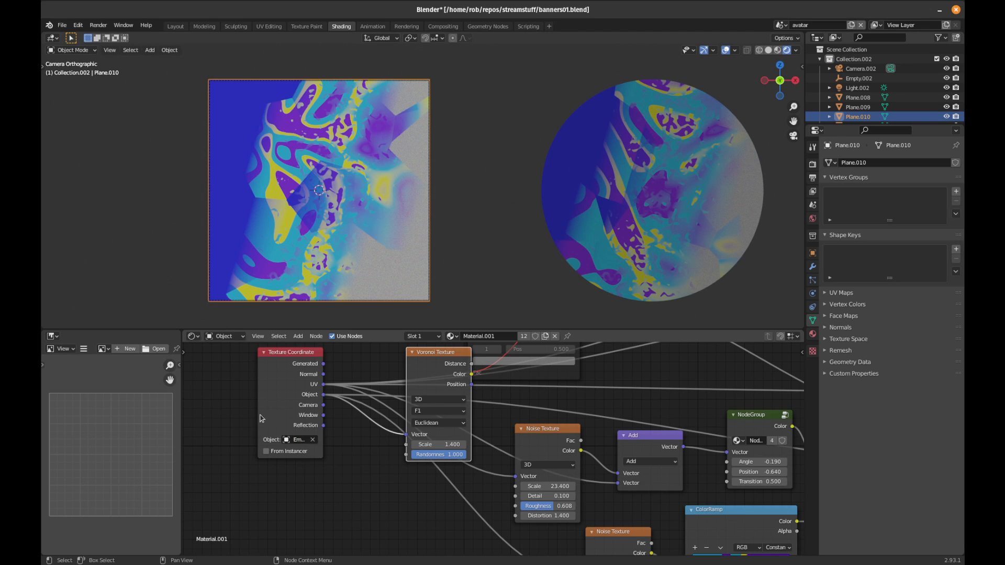
pyautogui.moveTo(254, 414); pyautogui.dragTo(205, 415)
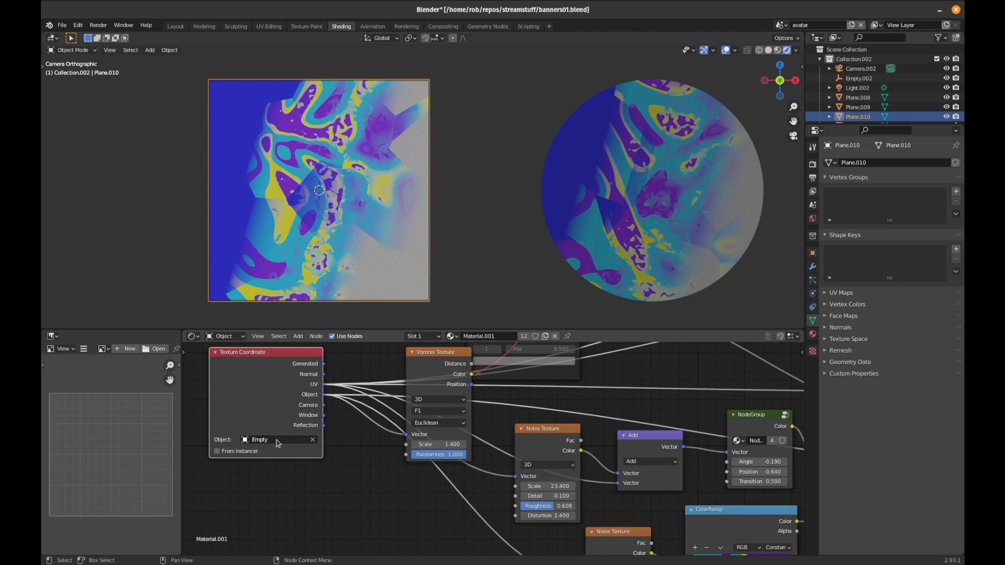
pyautogui.click(279, 440)
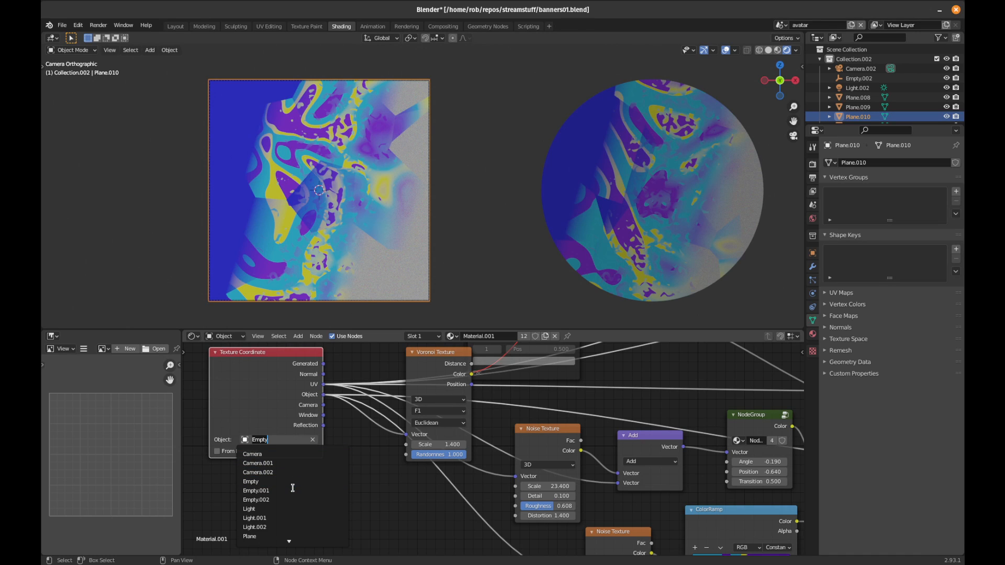
pyautogui.scroll(-14, 292, 489)
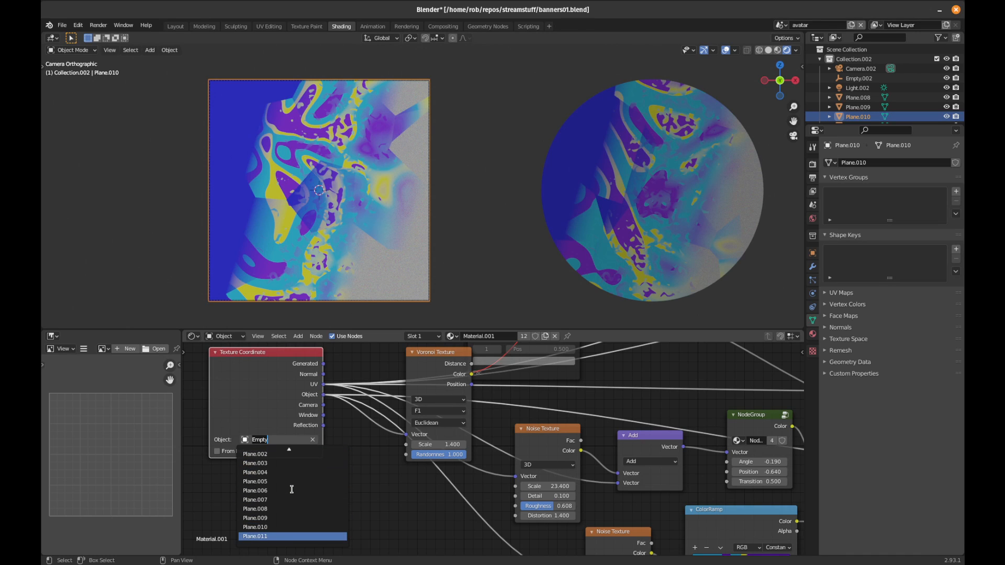
pyautogui.scroll(13, 292, 489)
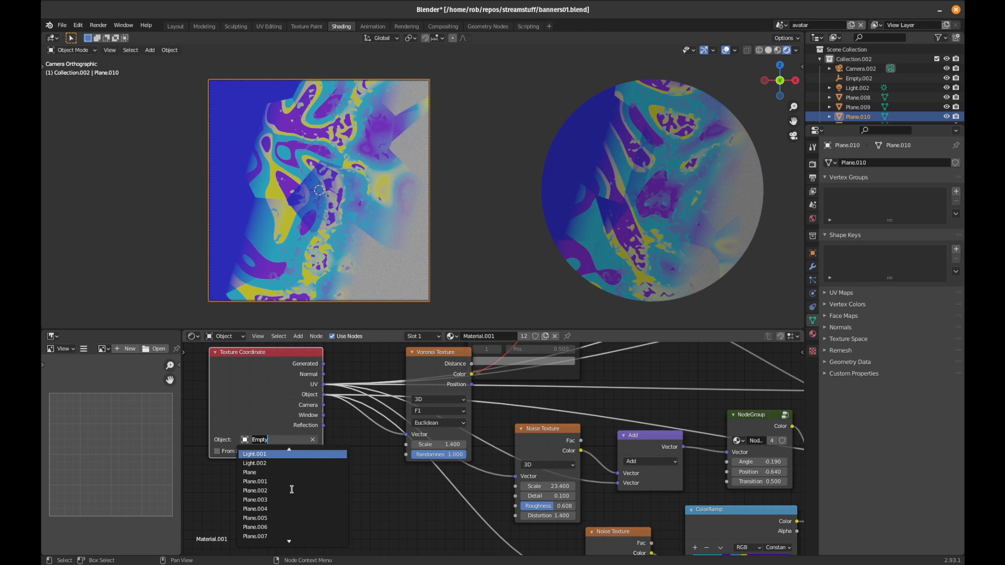
pyautogui.scroll(2, 292, 489)
pyautogui.click(254, 491)
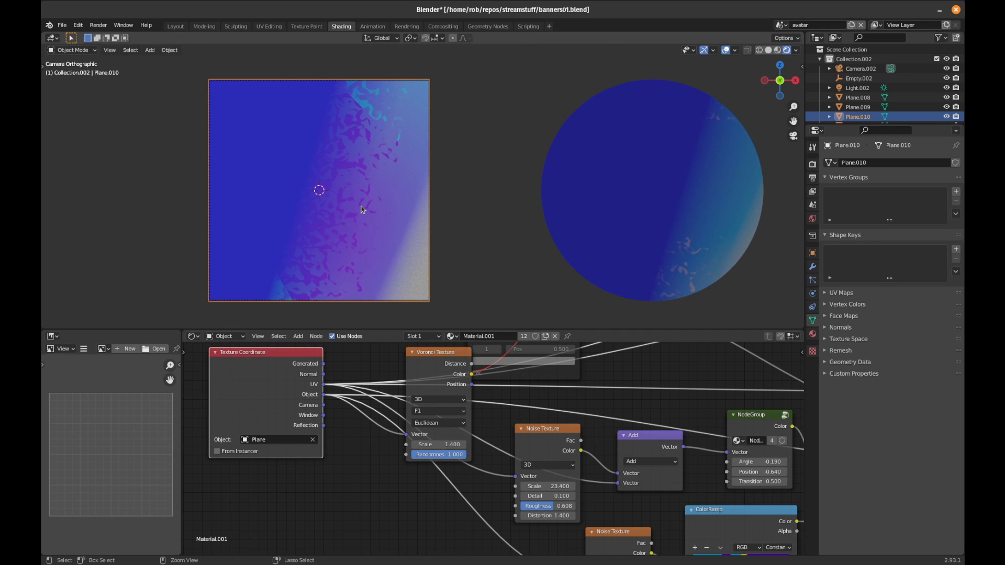
pyautogui.hotkey('ctrl', 'z')
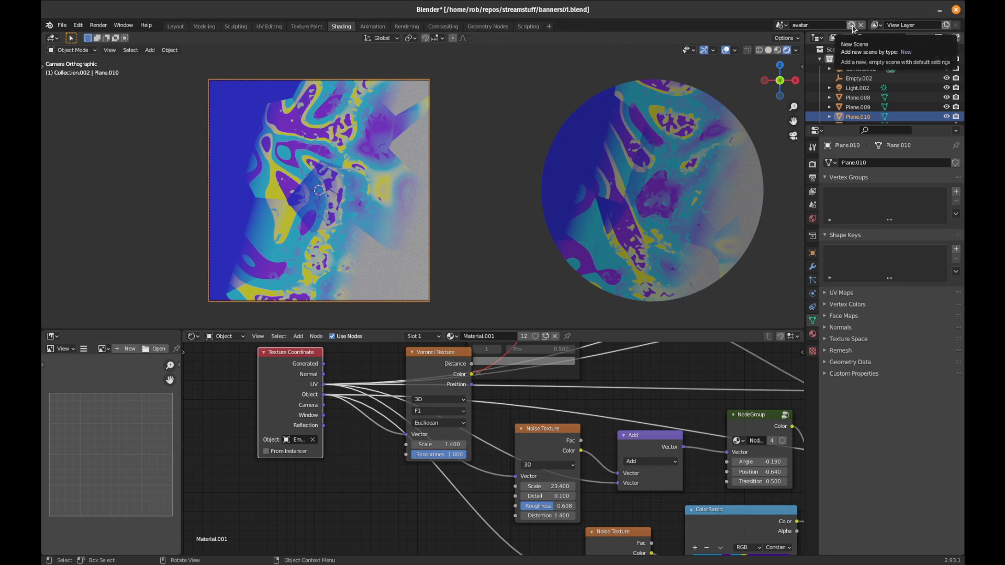
# - View the banner_2048x1152 and banner_1200x480 scenes for comparison, and return to the avatar scene
pyautogui.click(780, 25)
pyautogui.click(784, 26)
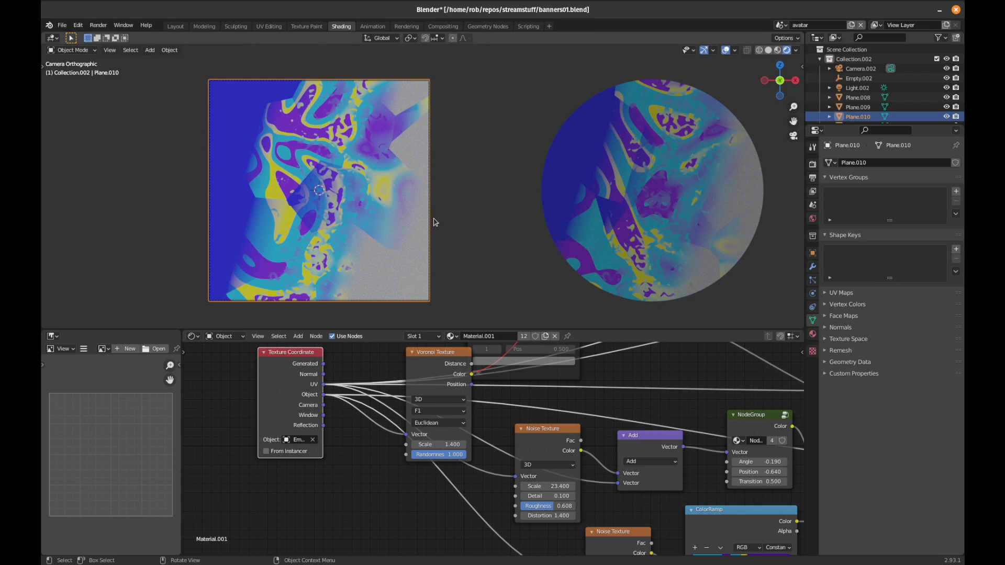
pyautogui.click(781, 25)
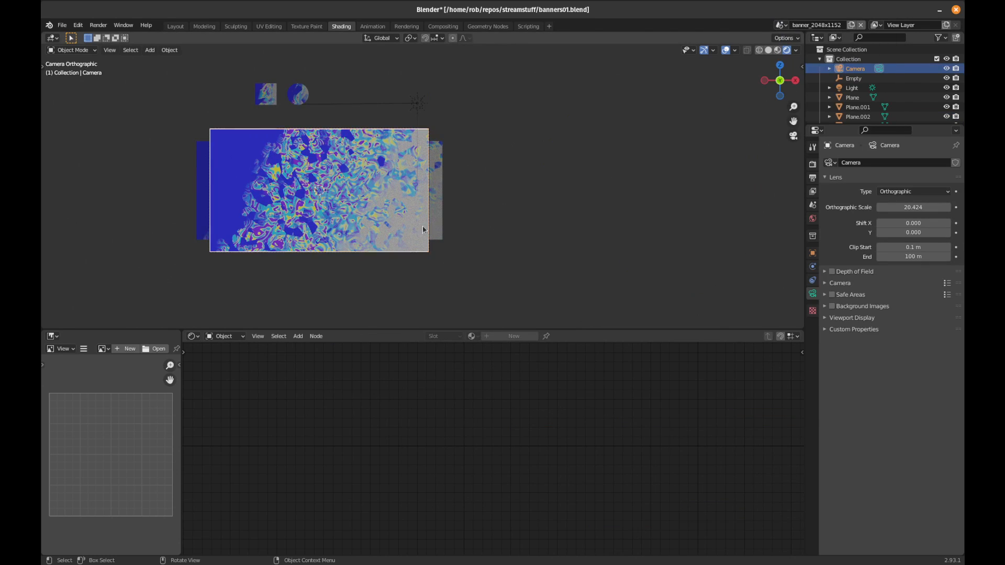
pyautogui.click(781, 25)
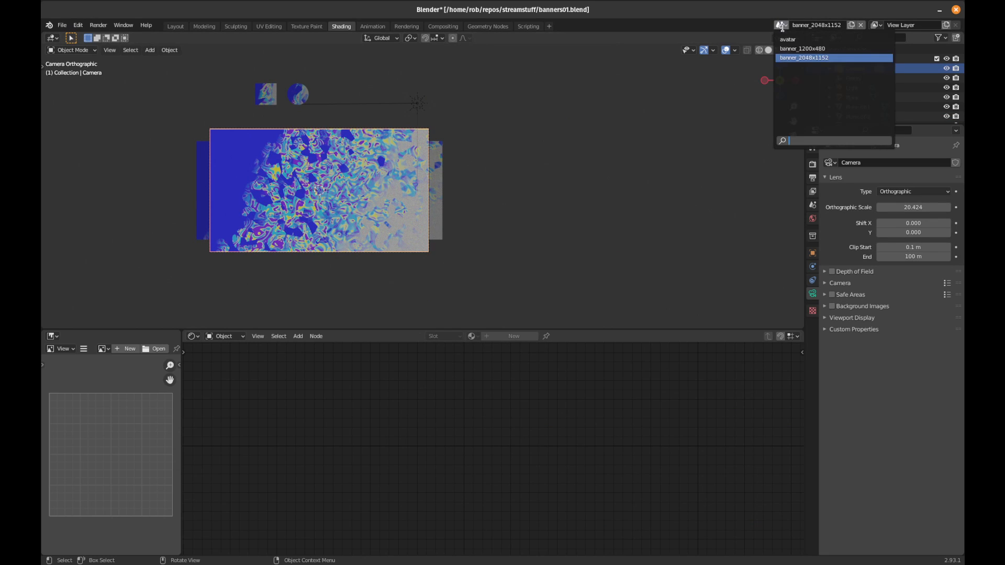
pyautogui.click(797, 49)
pyautogui.click(781, 25)
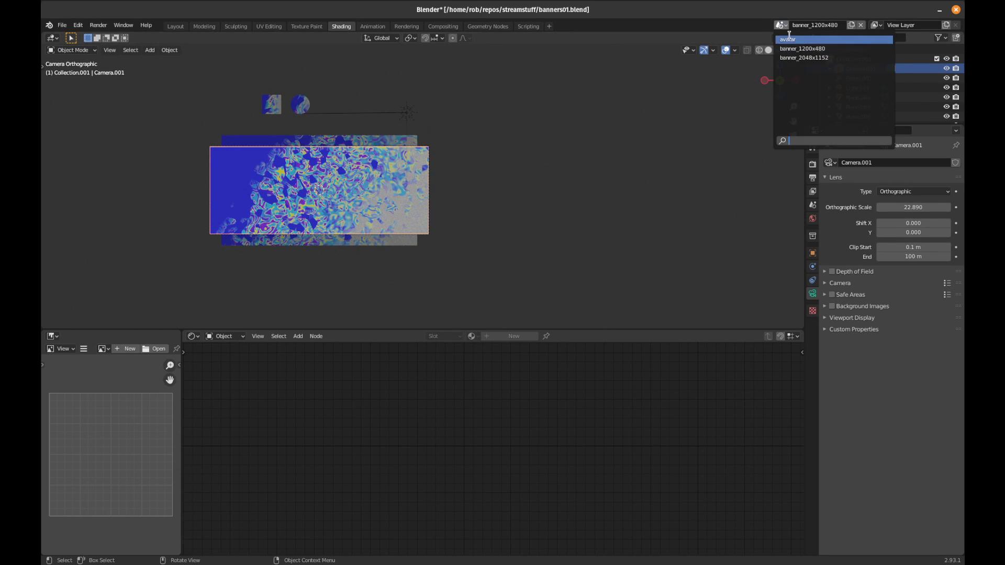
pyautogui.click(790, 39)
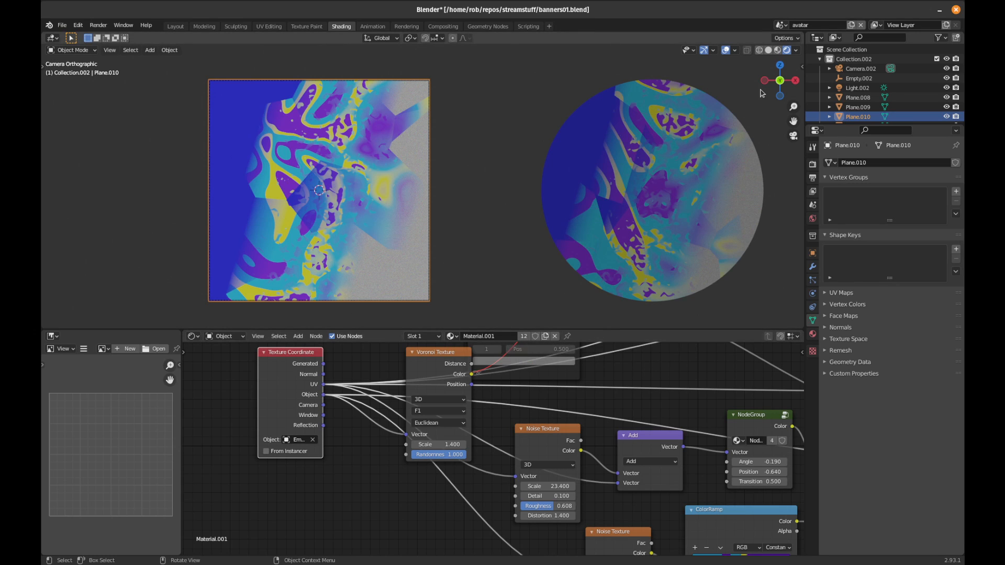
# - Try making a full copy of the avatar scene, and delete the copy
pyautogui.click(851, 25)
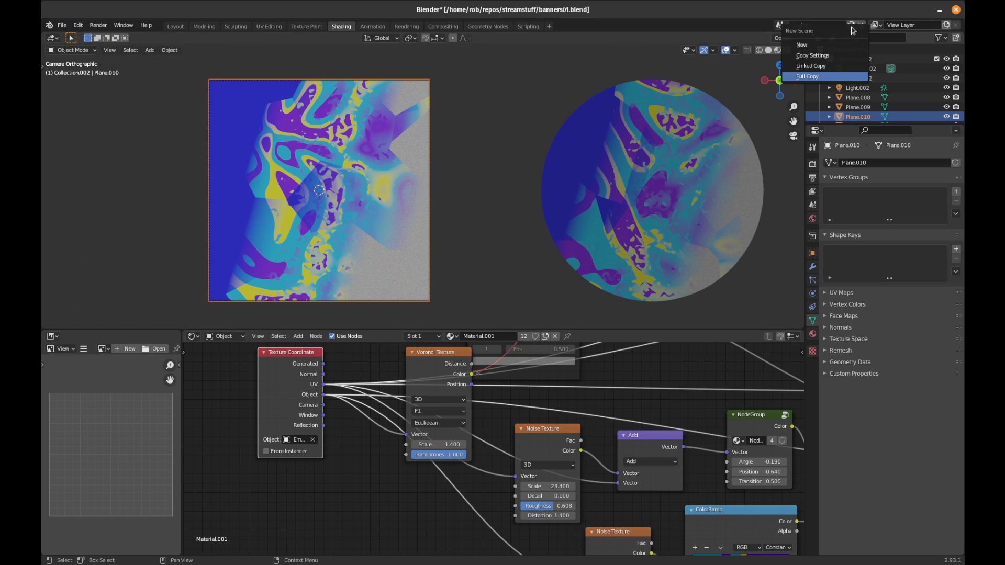
pyautogui.click(815, 77)
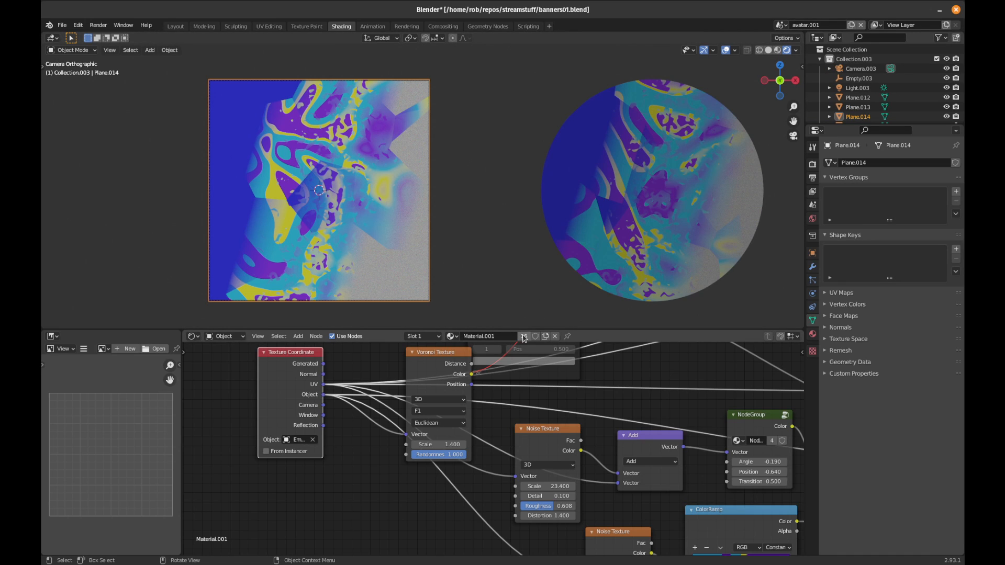
pyautogui.click(862, 25)
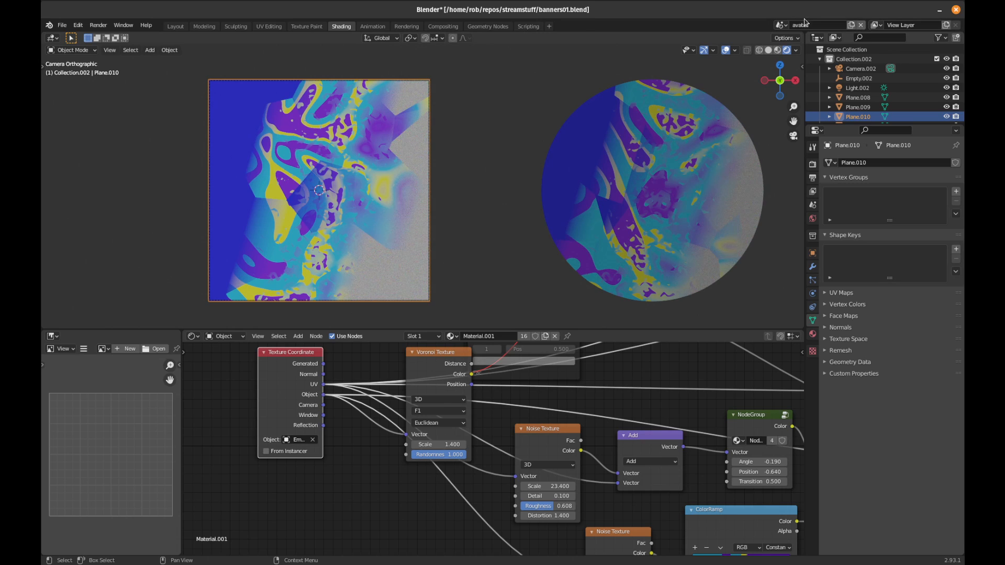
# - Give the square plane its own single-user copy of Material.001 and assign that copy to the circular plane too
pyautogui.click(634, 214)
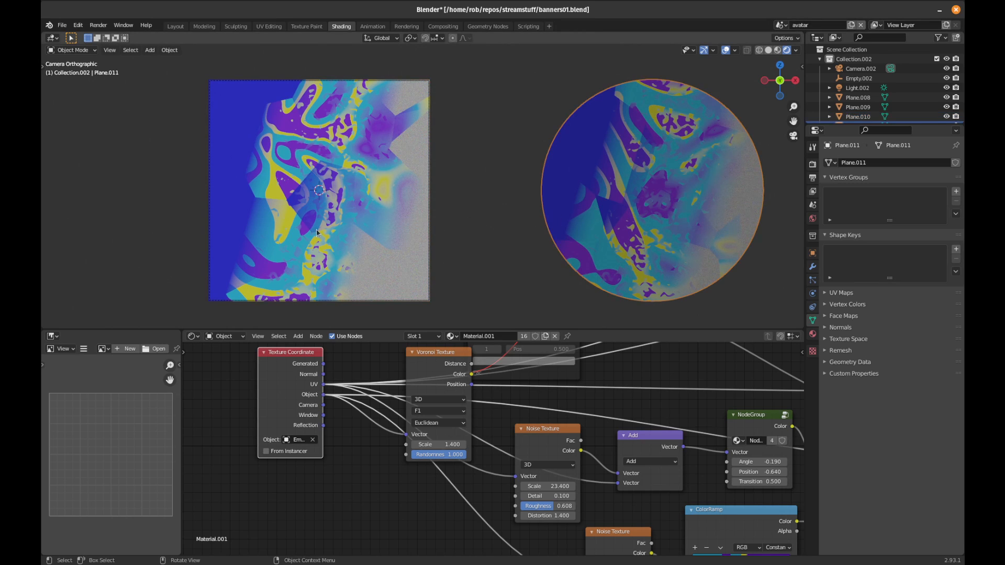
pyautogui.click(373, 271)
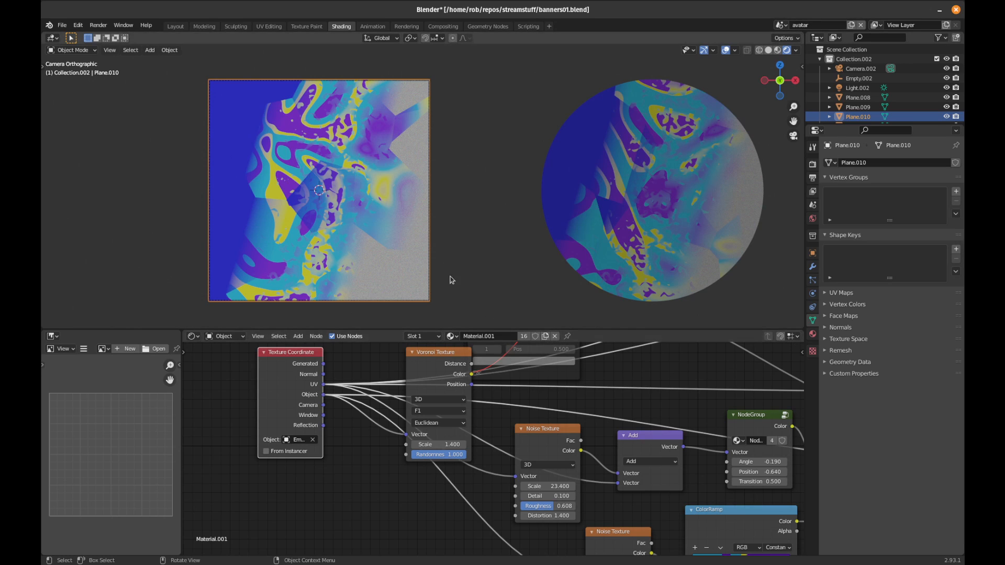
pyautogui.click(525, 336)
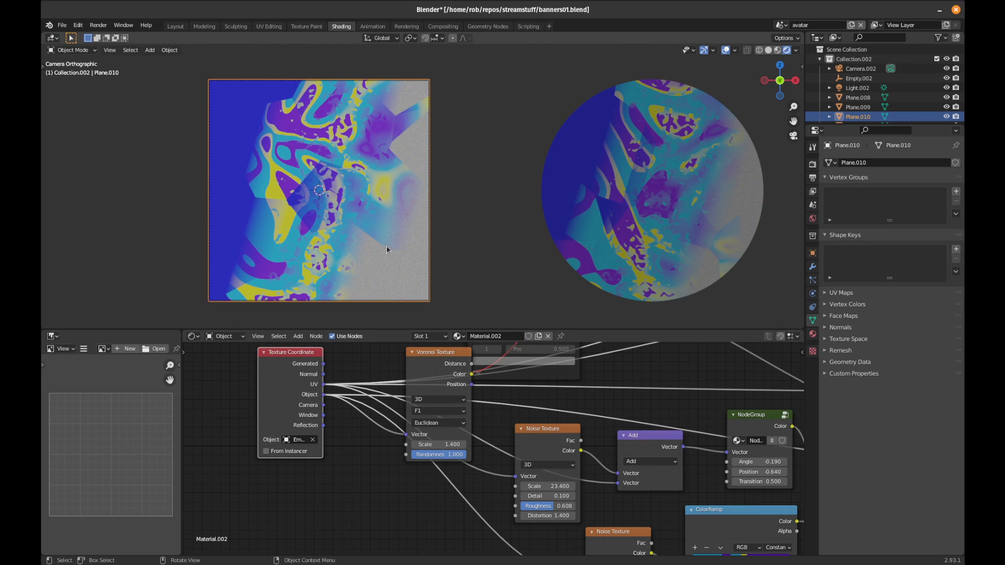
pyautogui.click(619, 246)
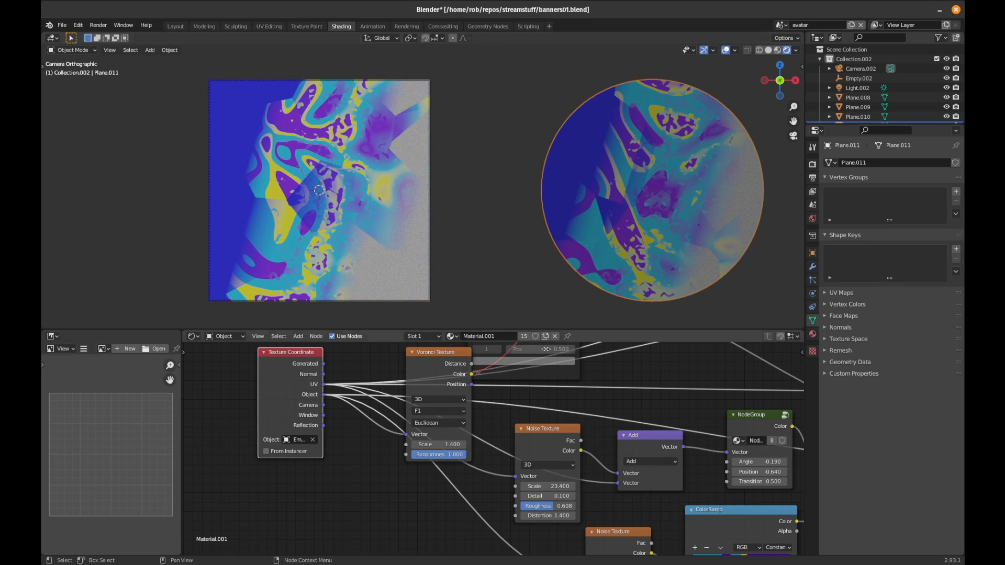
pyautogui.click(454, 336)
pyautogui.click(469, 369)
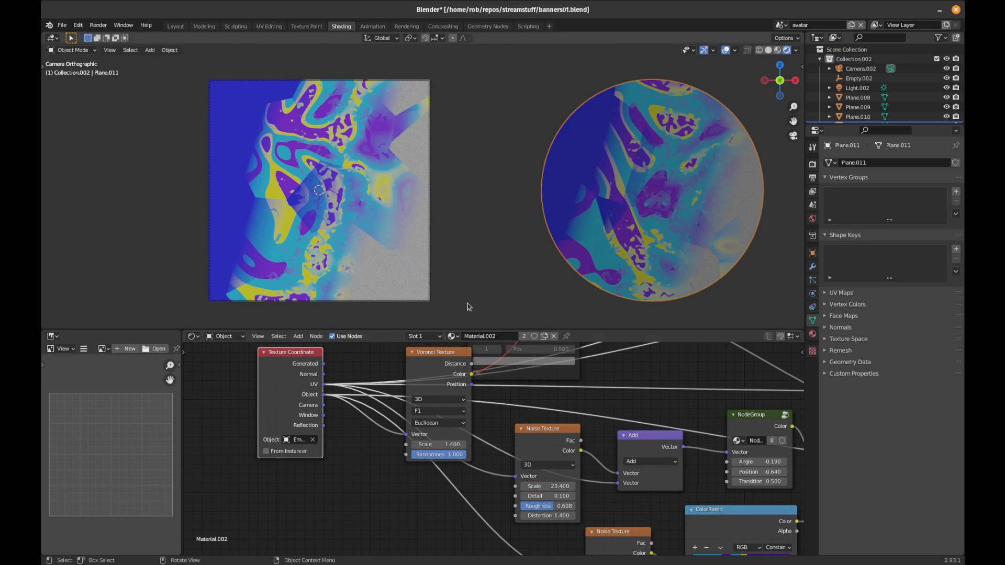
# - Rename the material shared by the square and circular planes to Avatar
pyautogui.click(500, 336)
pyautogui.write('A')
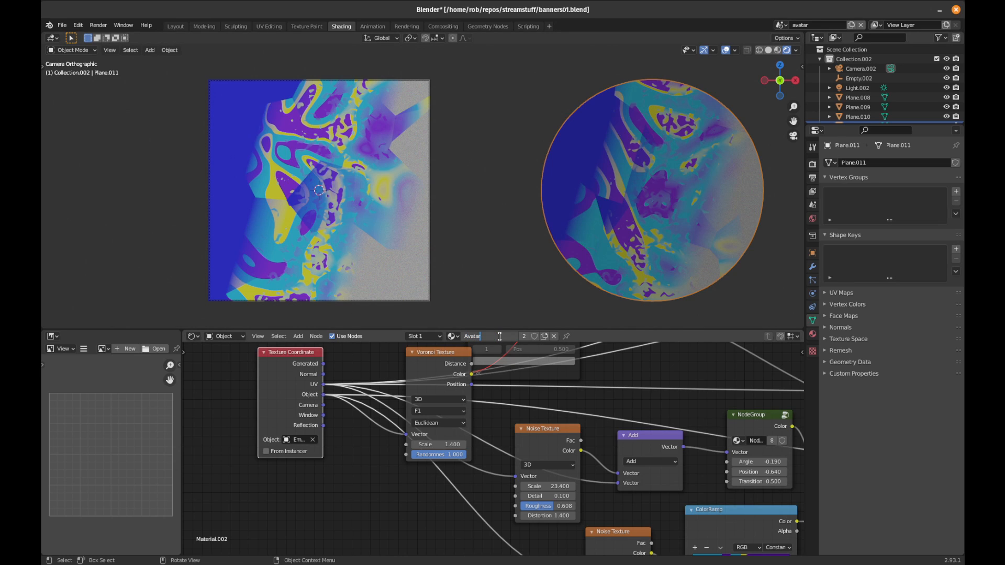
pyautogui.write('vatar')
pyautogui.press('Return')
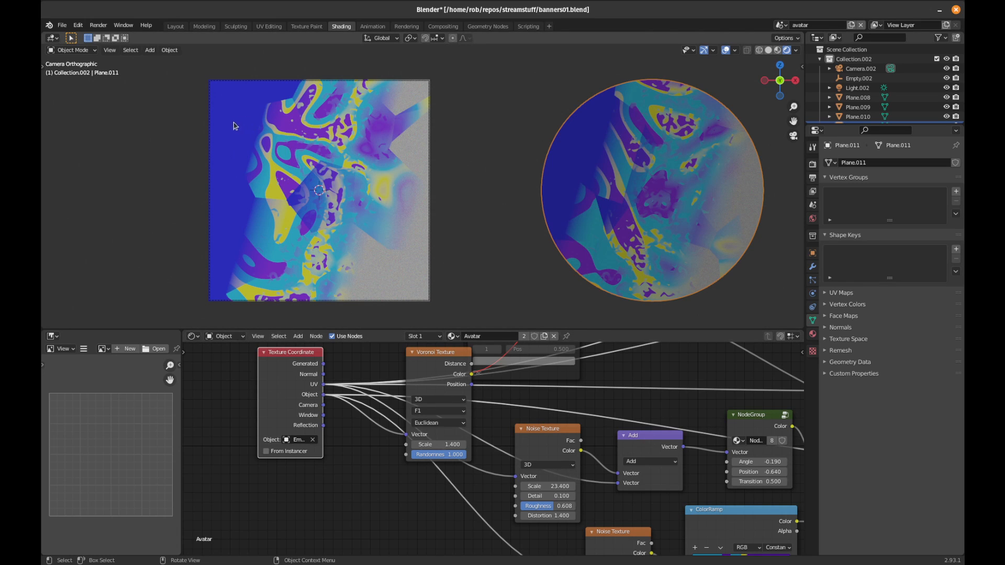
# - Replace the blue input colour of the Avatar material's Mix node with the purple sampled from the ColorRamp's colour swatch
pyautogui.moveTo(654, 404); pyautogui.dragTo(325, 372, button='middle')
pyautogui.scroll(-7, 448, 444)
pyautogui.moveTo(711, 400); pyautogui.dragTo(663, 409, button='middle')
pyautogui.click(752, 360)
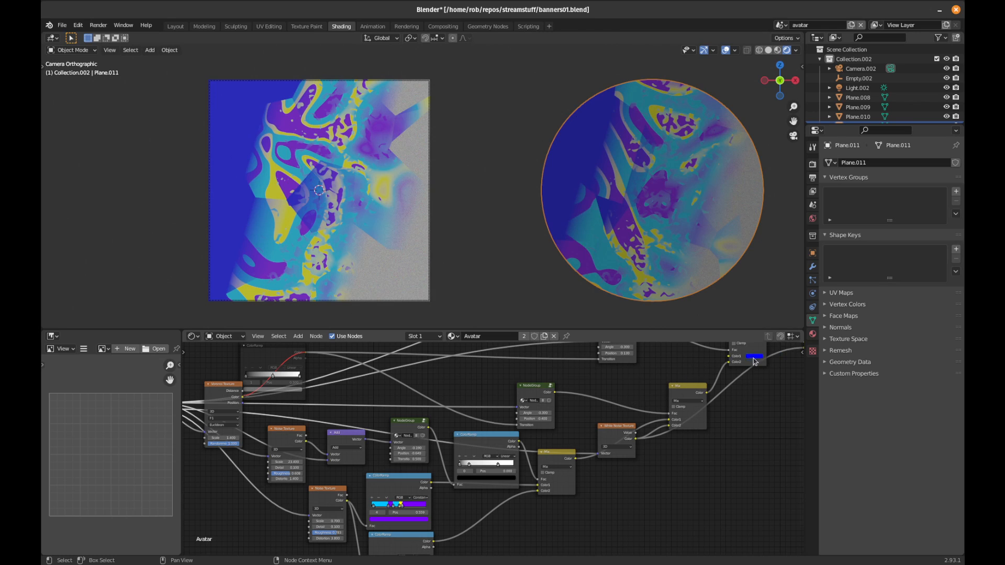
pyautogui.click(753, 360)
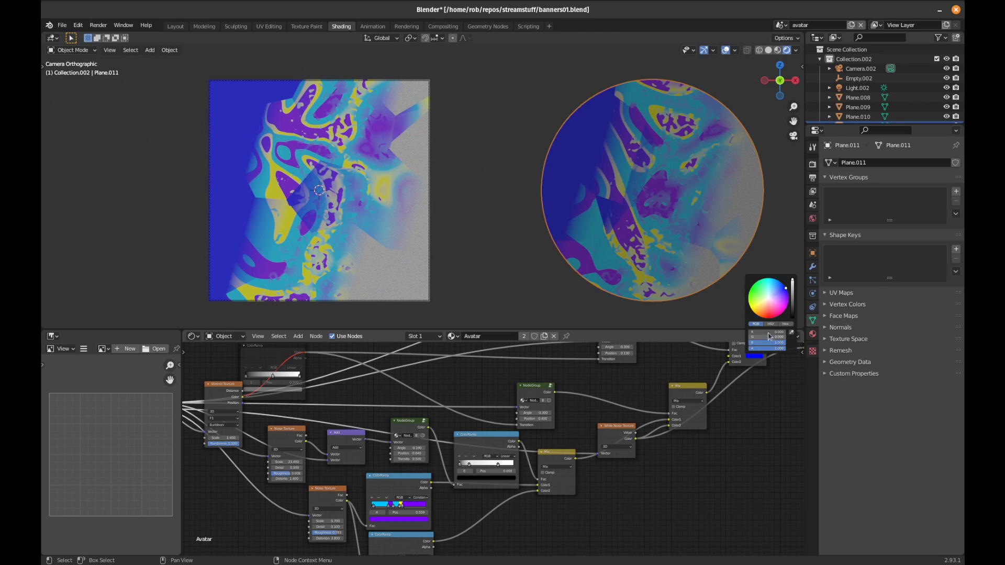
pyautogui.click(791, 333)
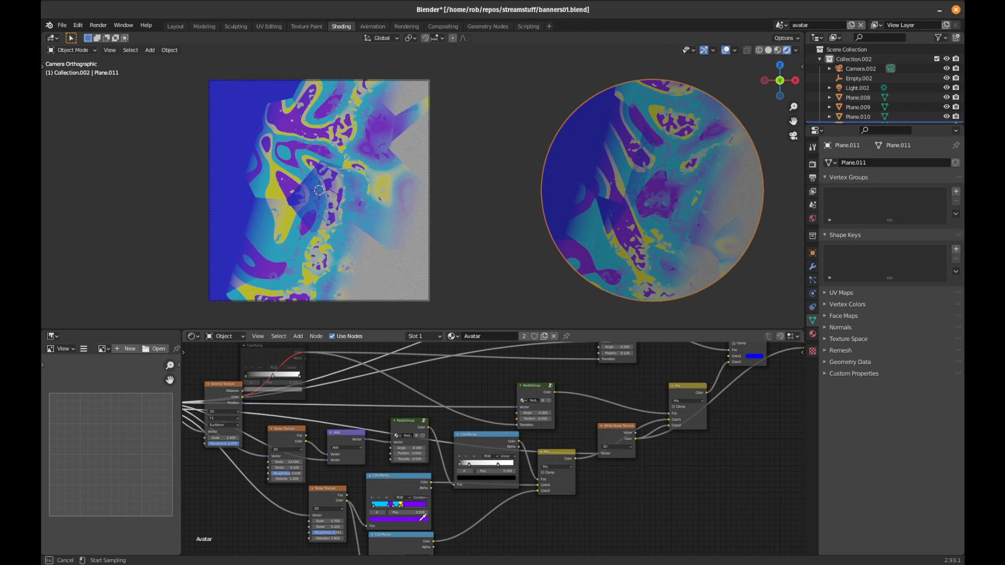
pyautogui.click(421, 518)
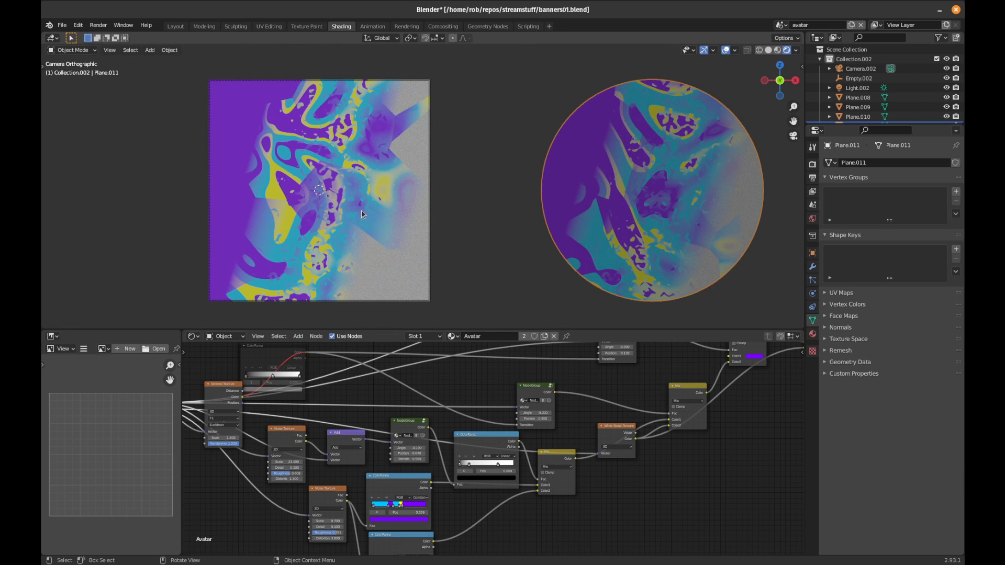
pyautogui.click(754, 357)
# - Add a text object to the avatar scene
pyautogui.keyDown('shift'); pyautogui.moveTo(400, 238); pyautogui.dragTo(507, 247, button='middle'); pyautogui.keyUp('shift')
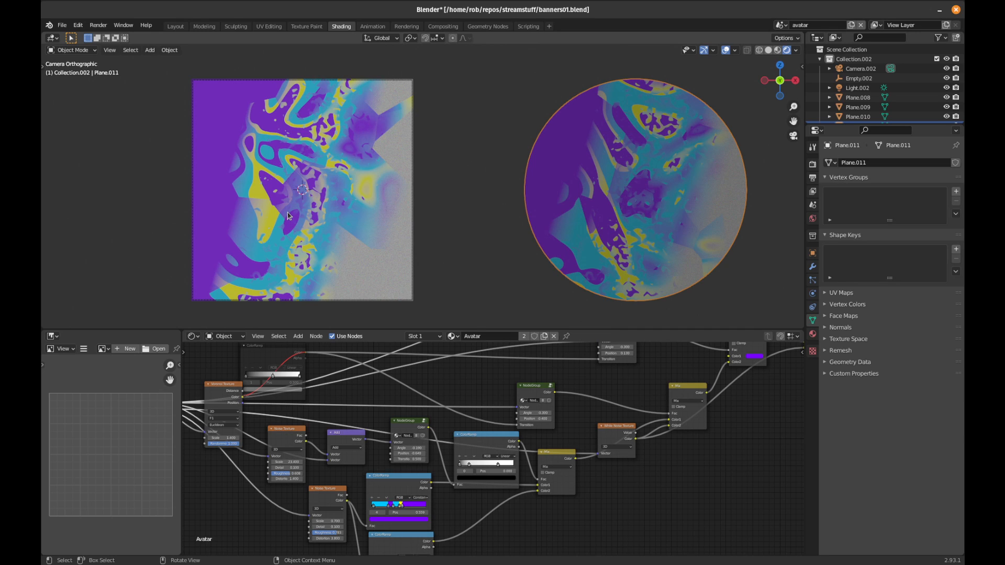
pyautogui.press('F3')
pyautogui.write('te')
pyautogui.press('Return')
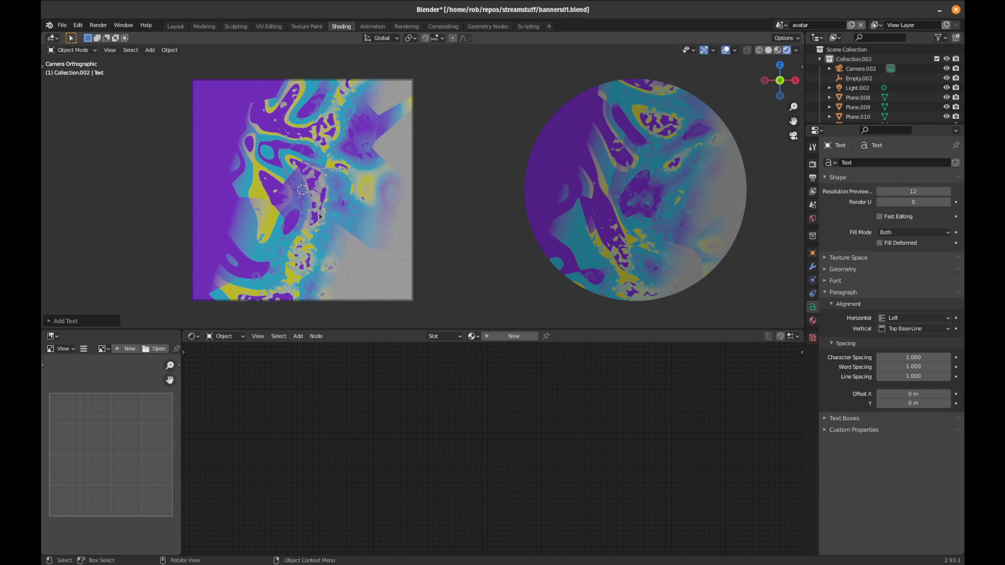
# - Rotate the new text object in the right orthographic view so it stands upright, and check it from the front
pyautogui.scroll(-3, 320, 235)
pyautogui.scroll(2, 327, 235)
pyautogui.press('KP_1')
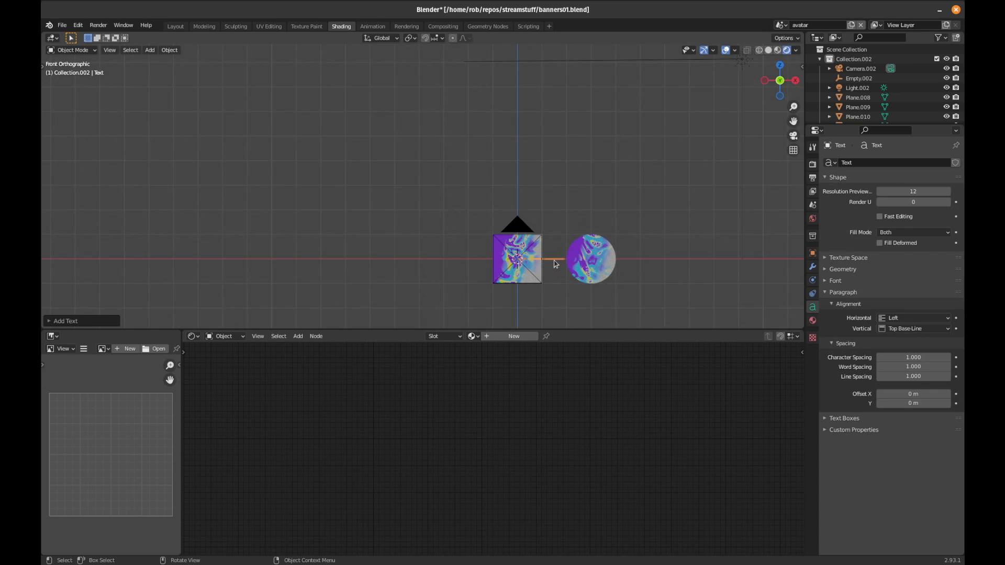
pyautogui.press('KP_3')
pyautogui.press('r')
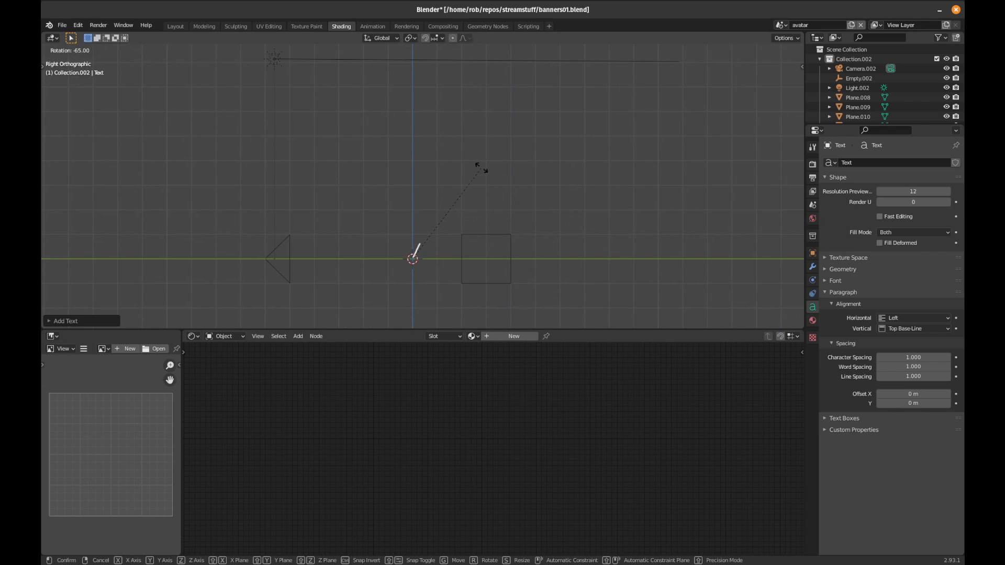
pyautogui.keyDown('ctrl'); pyautogui.click(439, 164); pyautogui.keyUp('ctrl')
pyautogui.press('KP_1')
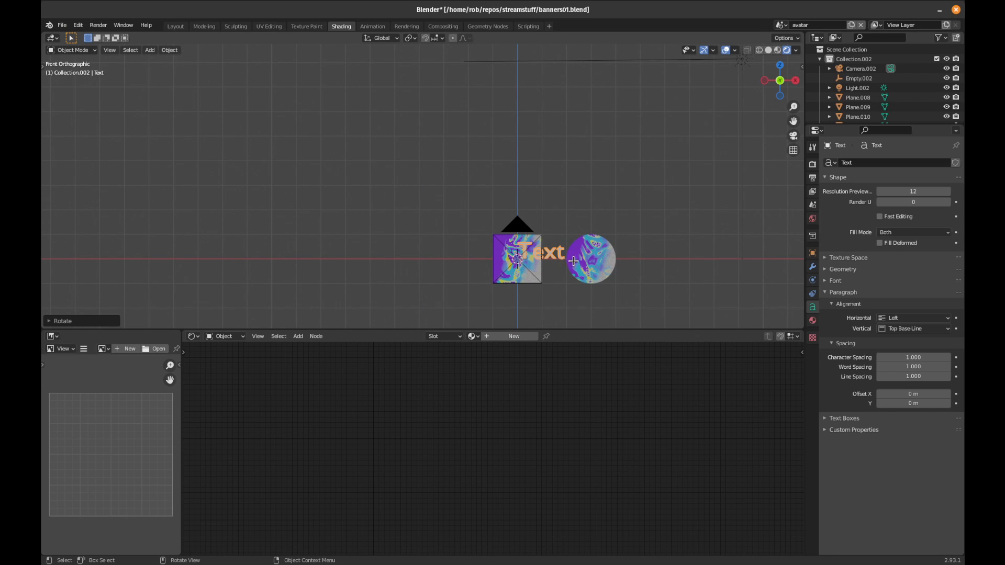
# - Replace the wording of the upright text object with ME
pyautogui.press('Tab')
pyautogui.press('BackSpace')
pyautogui.press('BackSpace')
pyautogui.press('BackSpace')
pyautogui.press('BackSpace')
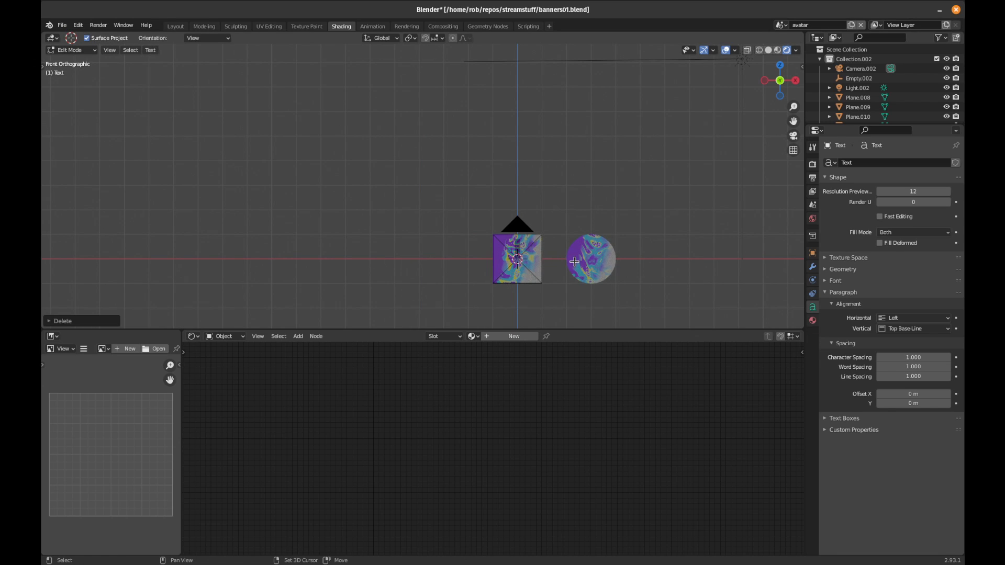
pyautogui.write('ME')
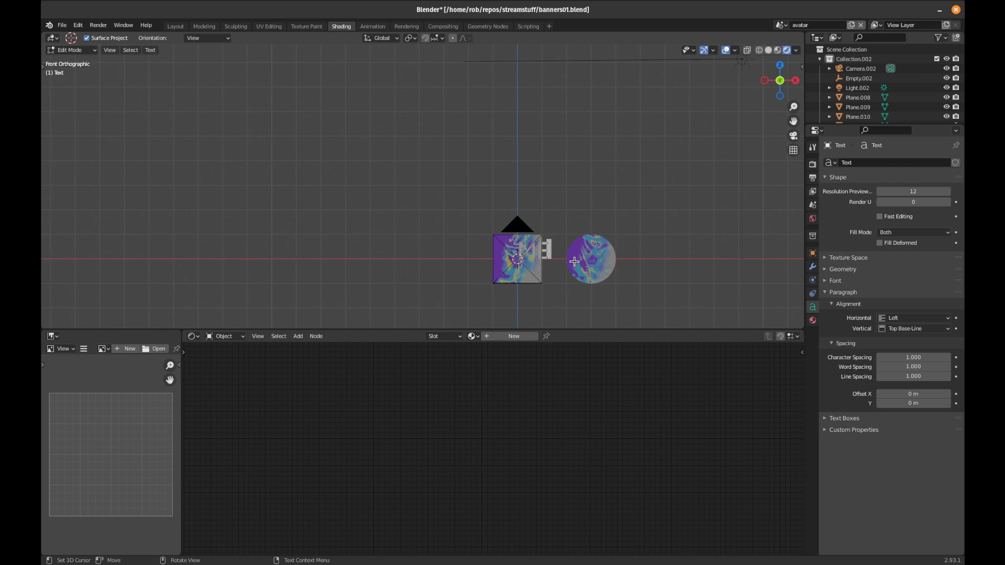
pyautogui.press('Tab')
# - Move the ME text so it sits centred over the square plane in the front view
pyautogui.scroll(5, 569, 262)
pyautogui.keyDown('shift'); pyautogui.moveTo(559, 270); pyautogui.dragTo(399, 88, button='middle'); pyautogui.keyUp('shift')
pyautogui.scroll(3, 469, 153)
pyautogui.scroll(2, 469, 153)
pyautogui.keyDown('shift'); pyautogui.moveTo(469, 153); pyautogui.dragTo(577, 171, button='middle'); pyautogui.keyUp('shift')
pyautogui.scroll(-1, 578, 170)
pyautogui.press('g')
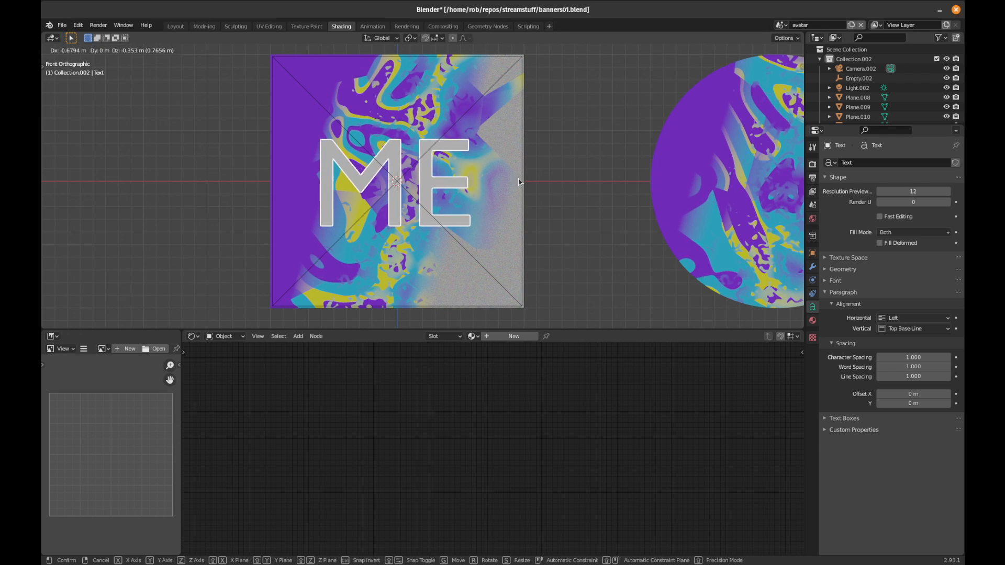
pyautogui.click(522, 181)
# - Make a linked duplicate of the ME text, snapped 3 m along X onto the circular plane
pyautogui.keyDown('shift'); pyautogui.moveTo(548, 229); pyautogui.dragTo(431, 229, button='middle'); pyautogui.keyUp('shift')
pyautogui.hotkey('alt', 'd')
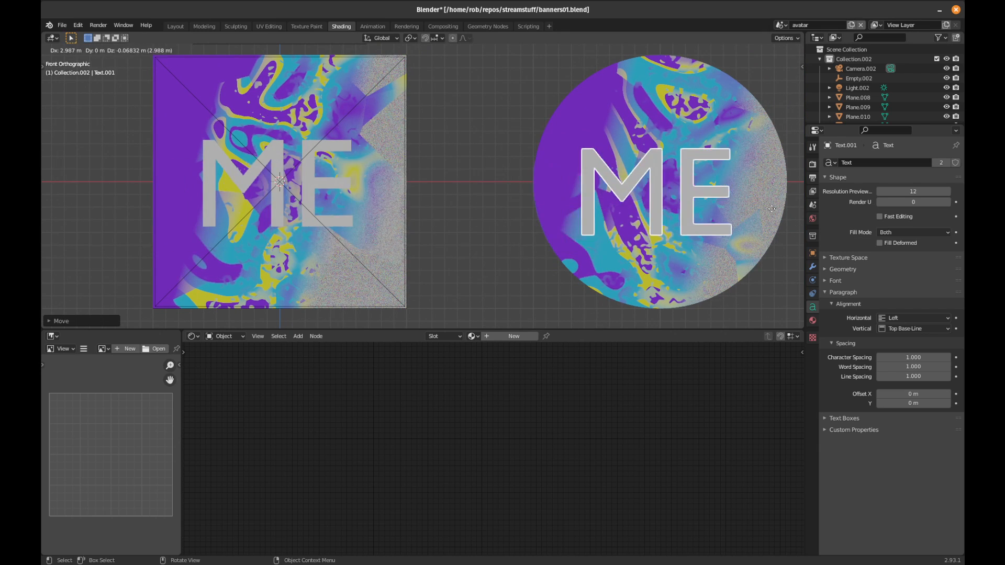
pyautogui.press('ctrl')
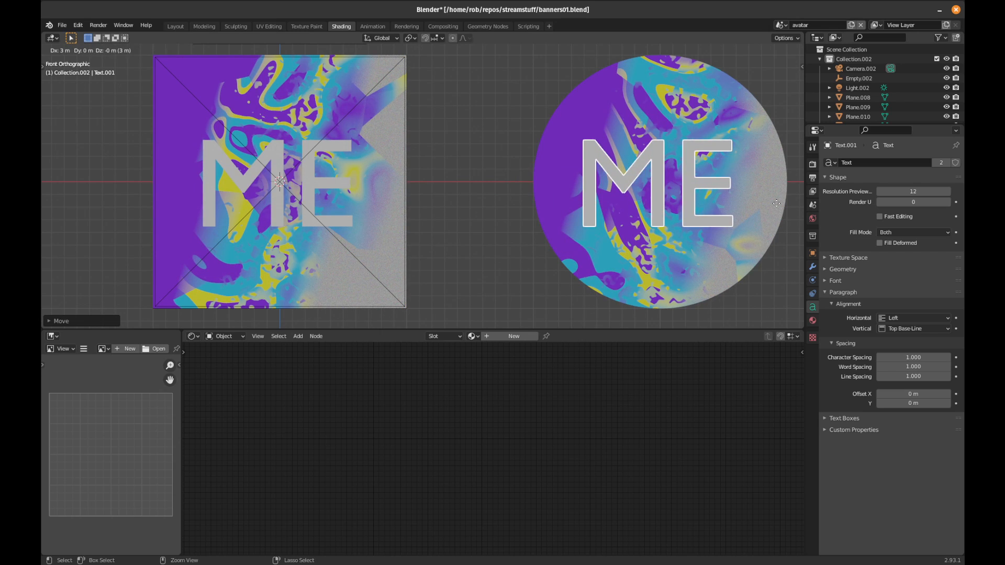
pyautogui.click(776, 203)
# - Assign the existing Avatar material to the ME text on the square plane
pyautogui.click(308, 185)
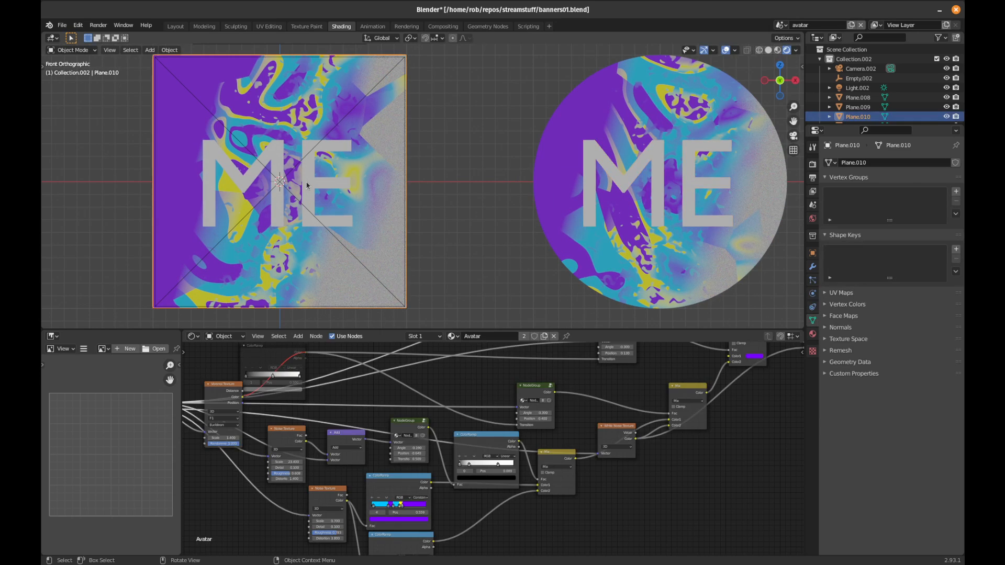
pyautogui.click(332, 183)
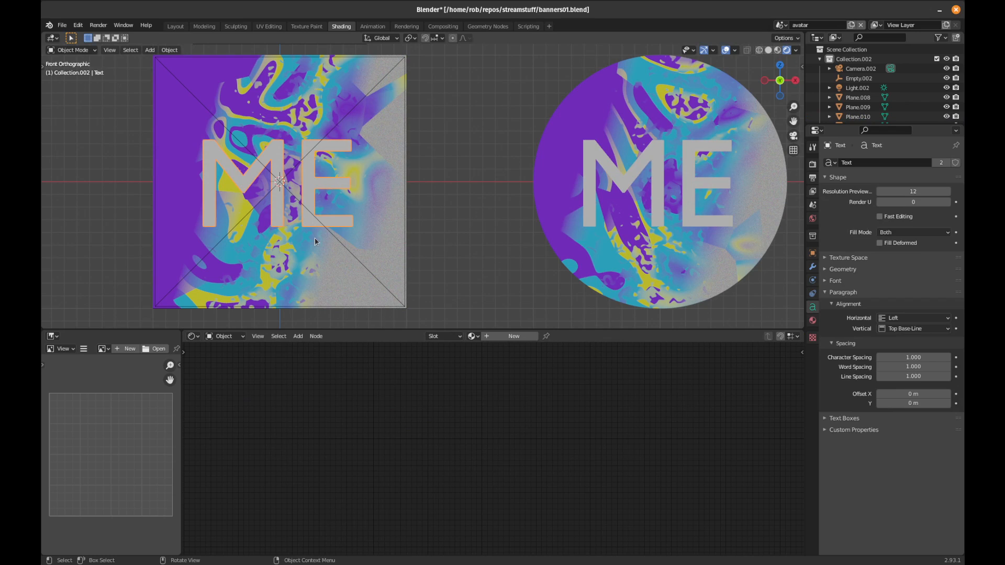
pyautogui.click(492, 337)
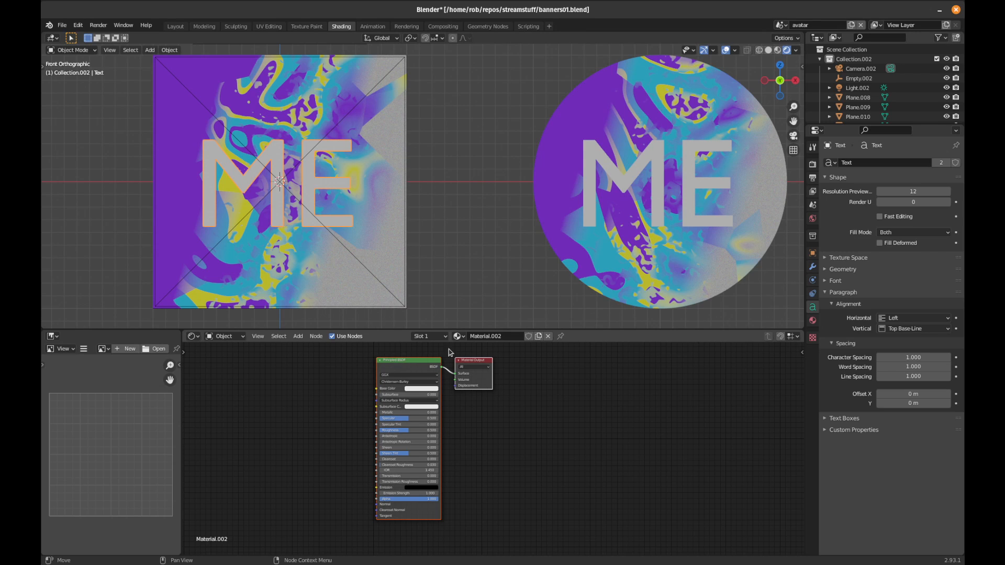
pyautogui.click(548, 336)
pyautogui.click(475, 337)
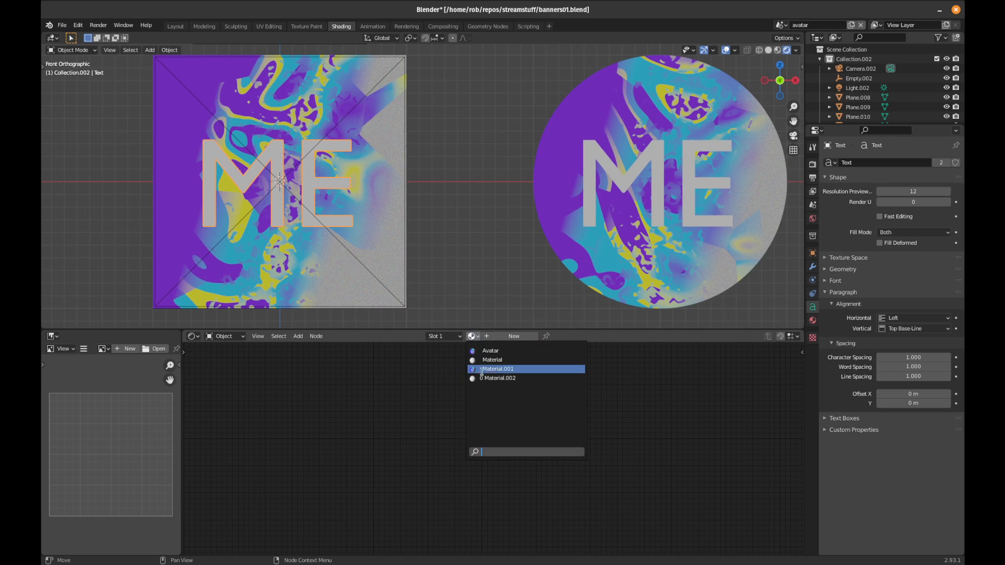
pyautogui.click(491, 351)
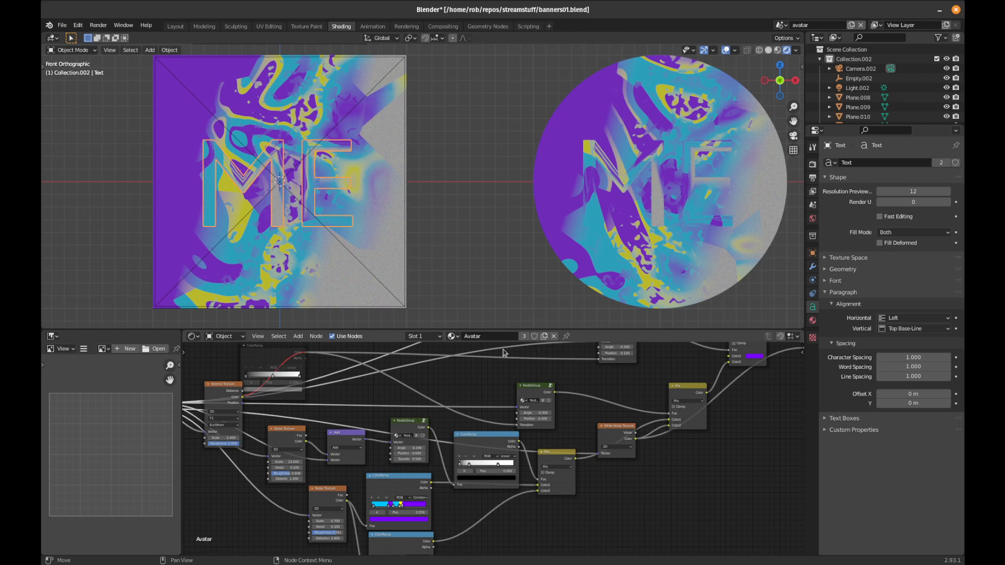
# - Make the ME text's material a single-user copy and rename it text
pyautogui.click(525, 340)
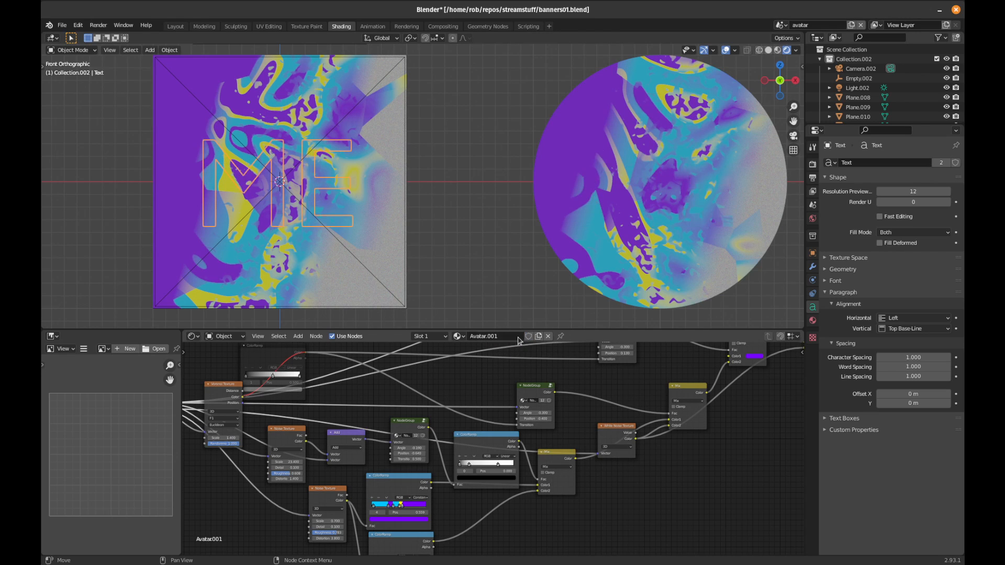
pyautogui.click(485, 336)
pyautogui.write('text')
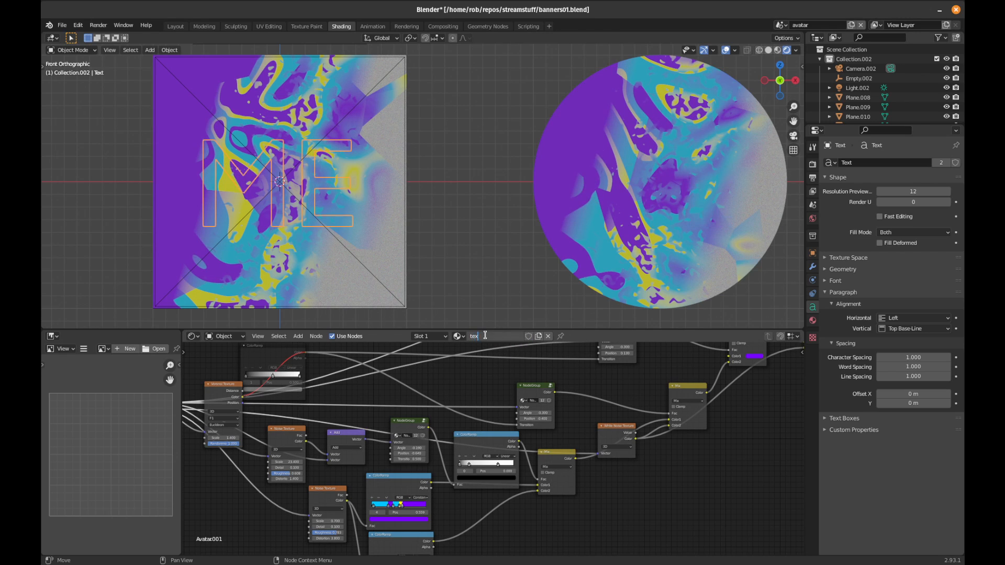
pyautogui.press('Return')
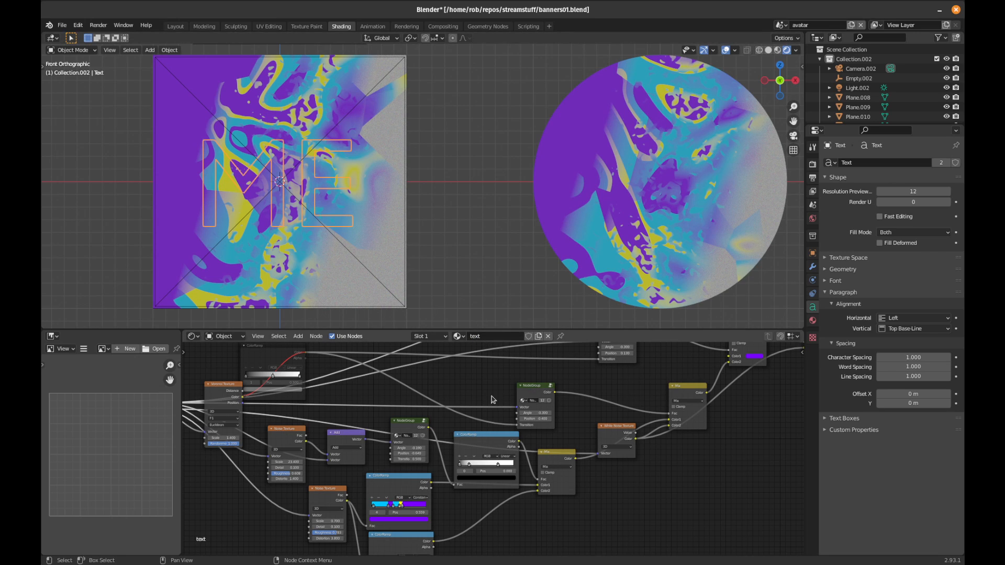
# - Duplicate the final Mix node in the text material and insert the copy before the Principled BSDF's Base Color
pyautogui.scroll(-3, 493, 400)
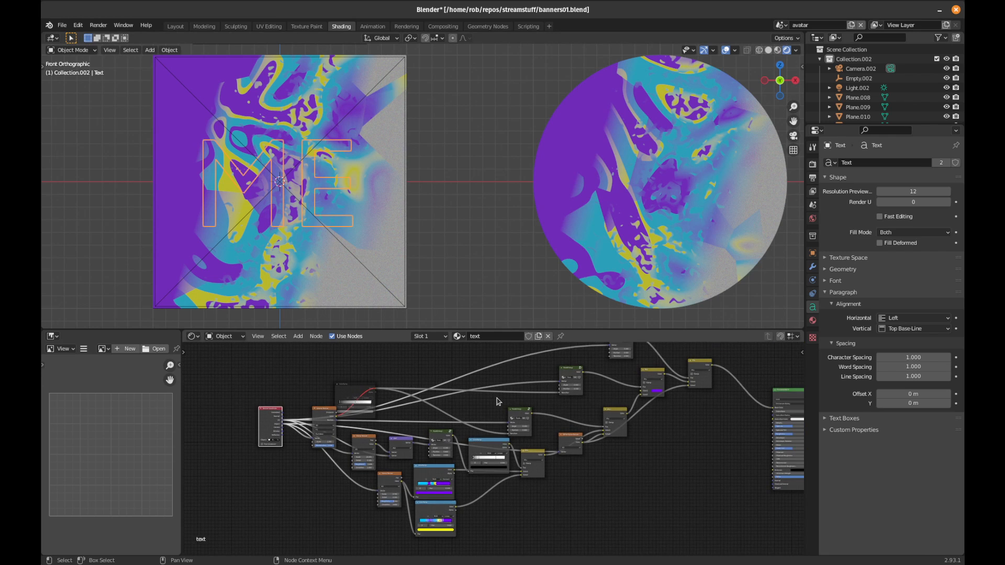
pyautogui.moveTo(743, 460); pyautogui.dragTo(544, 488, button='middle')
pyautogui.scroll(4, 561, 457)
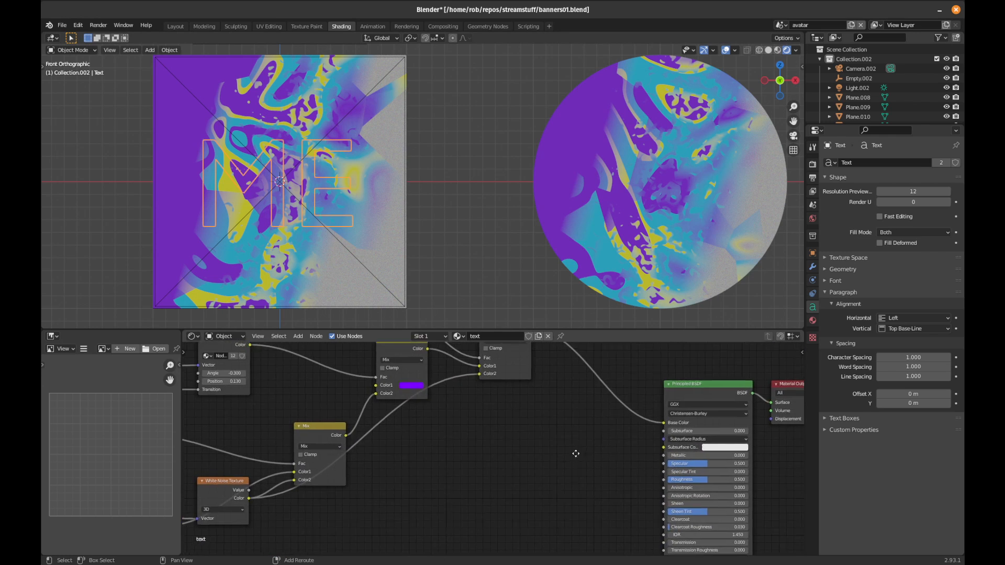
pyautogui.moveTo(579, 453); pyautogui.dragTo(434, 500, button='middle')
pyautogui.click(365, 373)
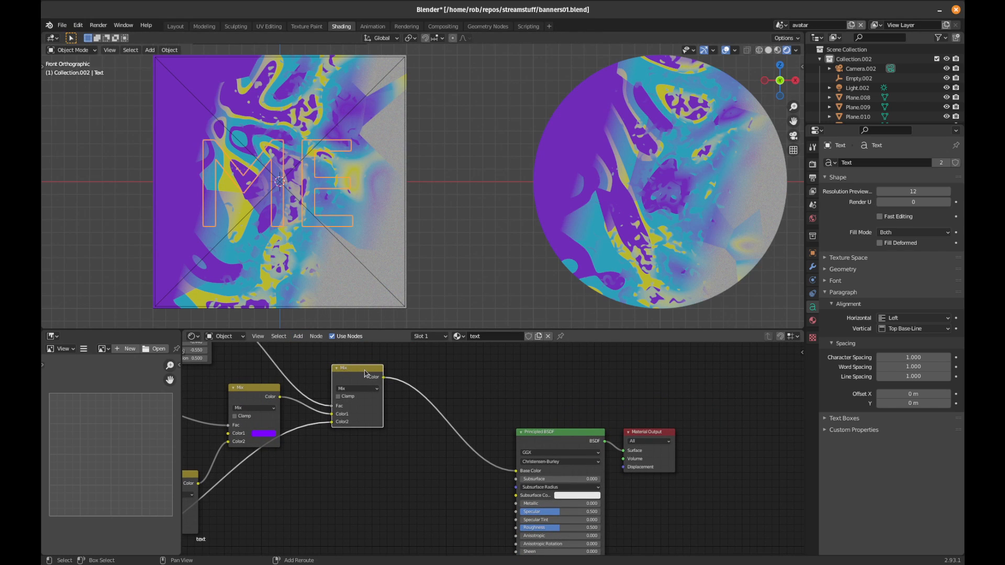
pyautogui.hotkey('shift', 'd')
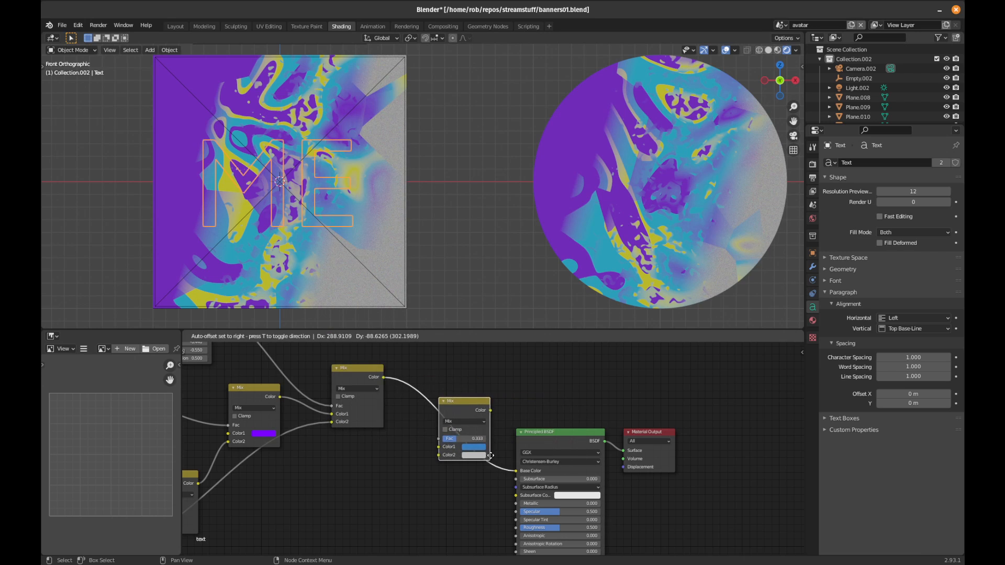
pyautogui.click(506, 459)
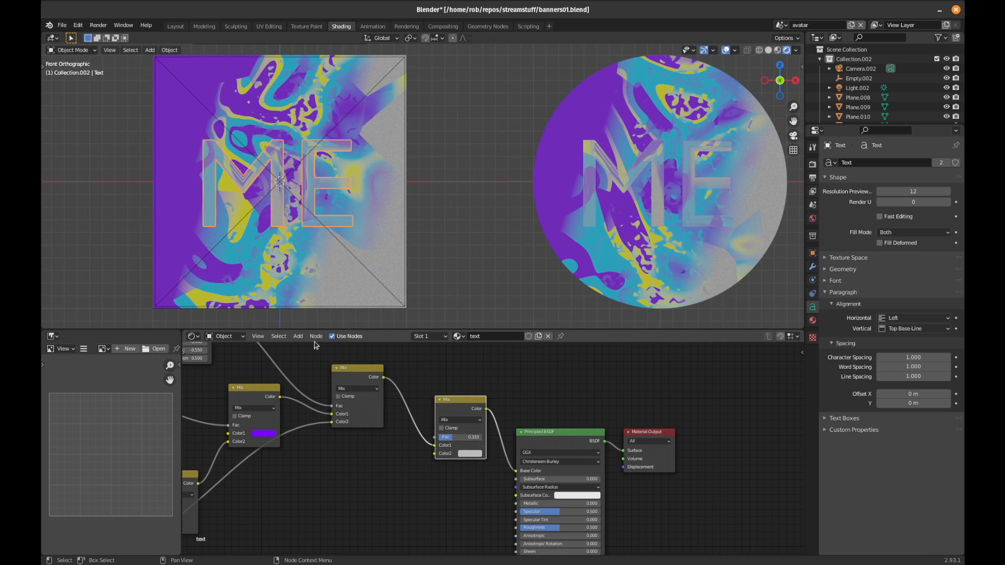
pyautogui.click(299, 338)
pyautogui.click(306, 347)
pyautogui.write('colo')
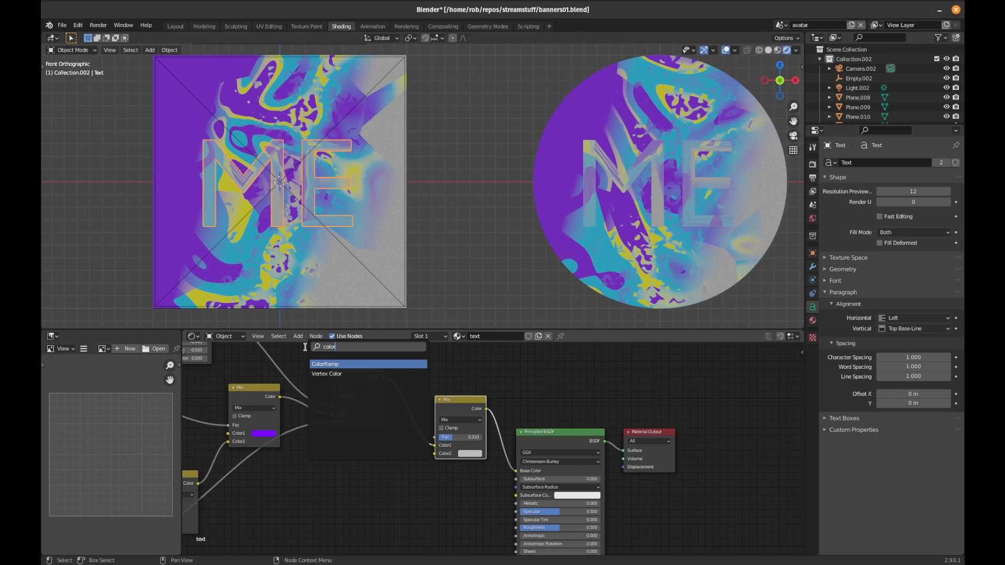
pyautogui.write('r')
pyautogui.click(326, 373)
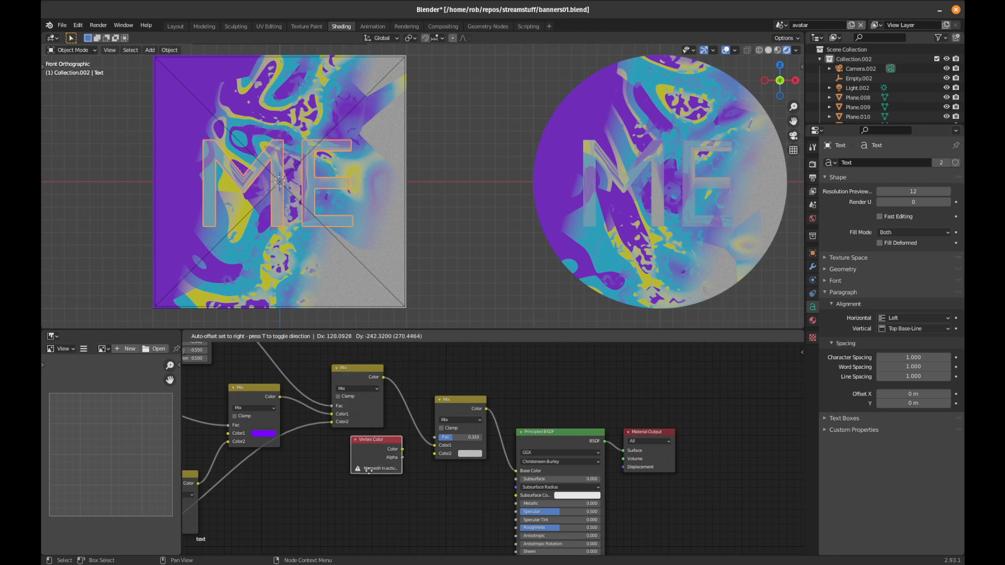
pyautogui.click(361, 485)
pyautogui.press('x')
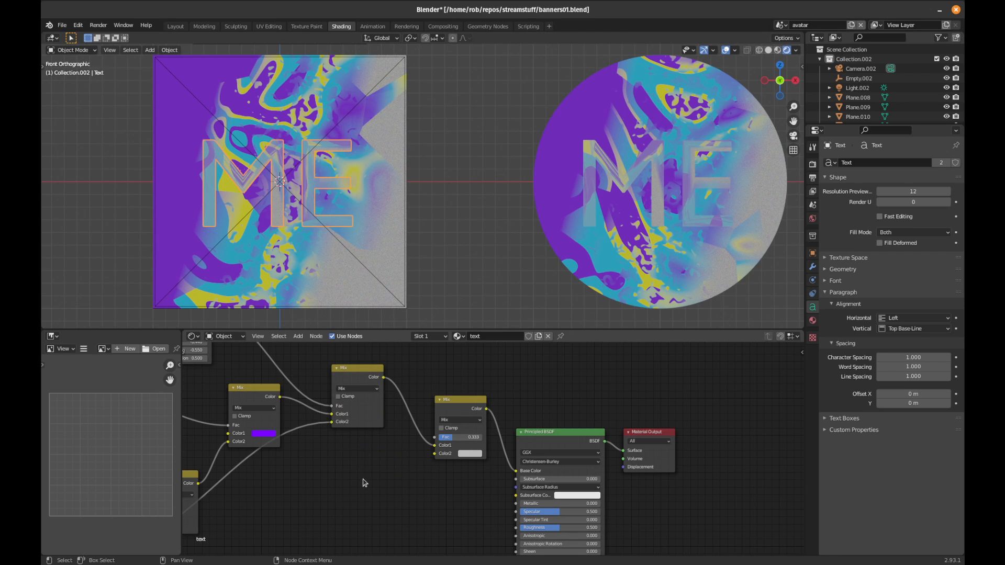
# - Add an RGB node and connect its Color output to Color2 of the duplicated Mix node
pyautogui.click(298, 337)
pyautogui.click(308, 348)
pyautogui.write('r')
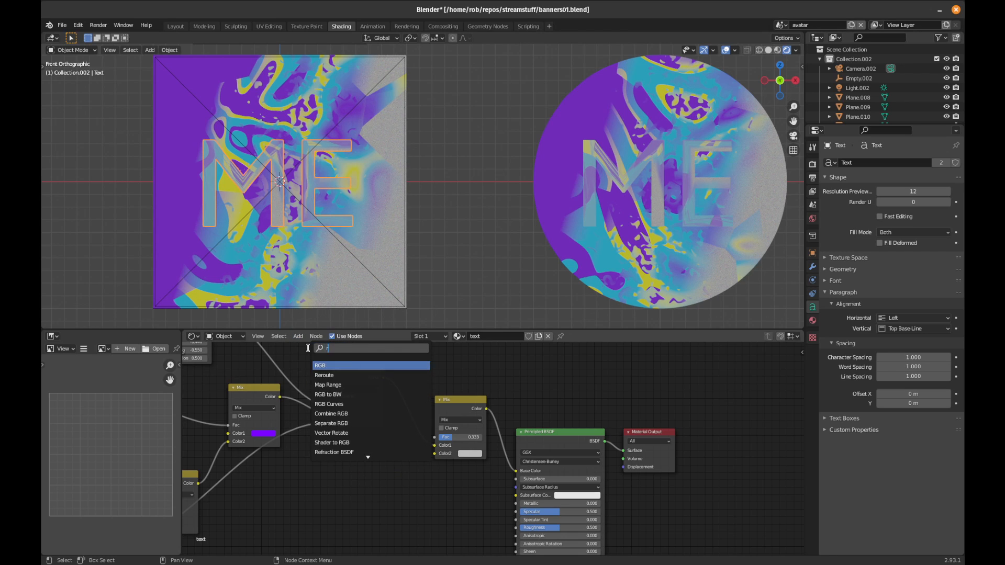
pyautogui.write('gb')
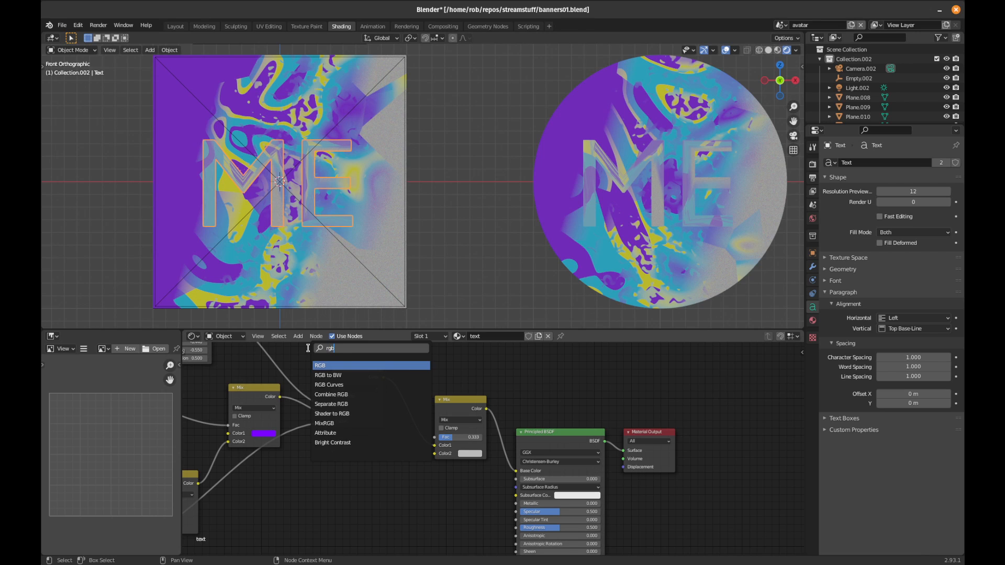
pyautogui.click(325, 366)
pyautogui.click(382, 492)
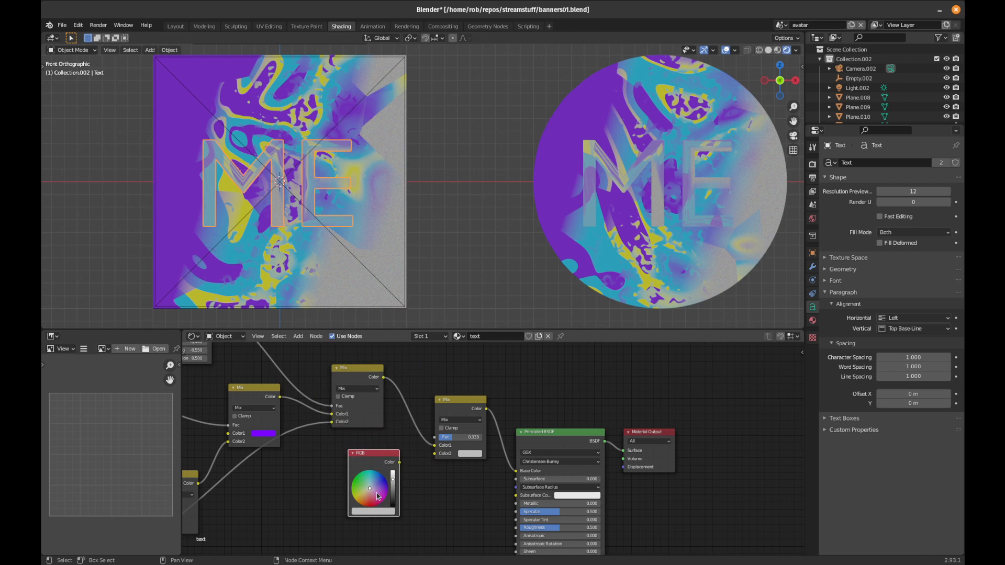
pyautogui.moveTo(400, 464); pyautogui.dragTo(435, 455)
# - Darken the RGB node's colour to black, set the duplicated Mix node's factor to 0.717, and inspect the lettering up close
pyautogui.moveTo(454, 438); pyautogui.dragTo(471, 438)
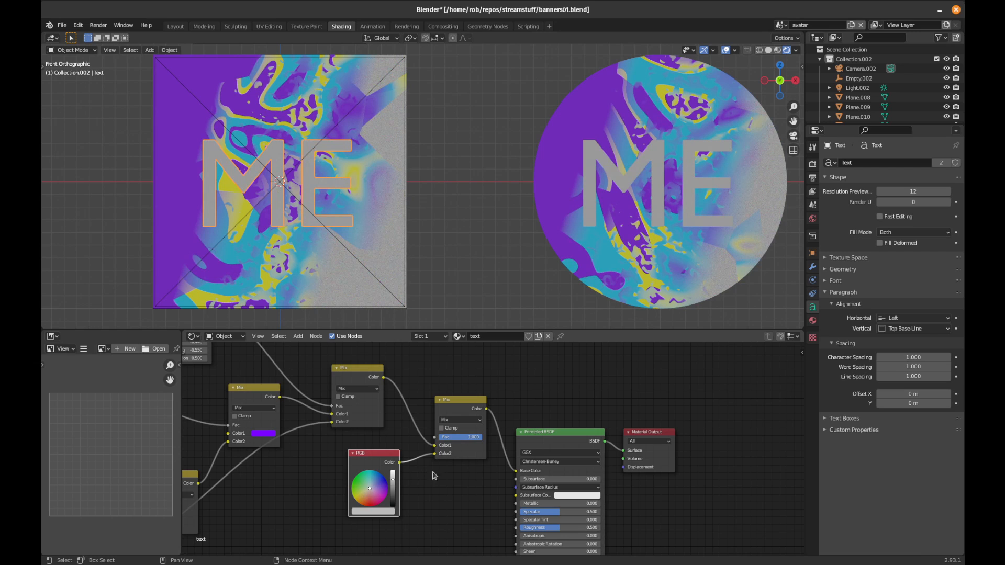
pyautogui.moveTo(392, 479); pyautogui.dragTo(393, 505)
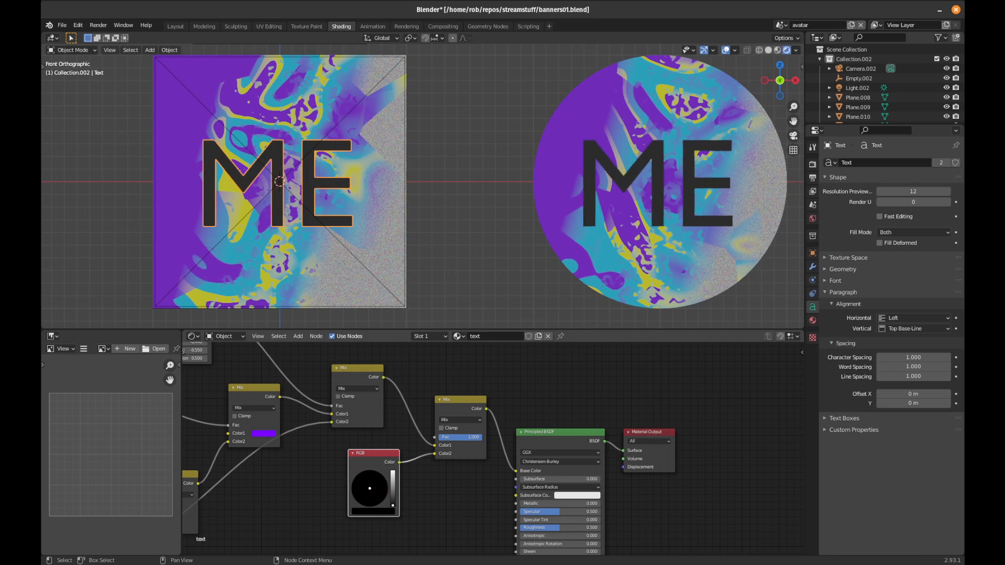
pyautogui.moveTo(477, 442); pyautogui.dragTo(457, 442)
pyautogui.scroll(4, 268, 192)
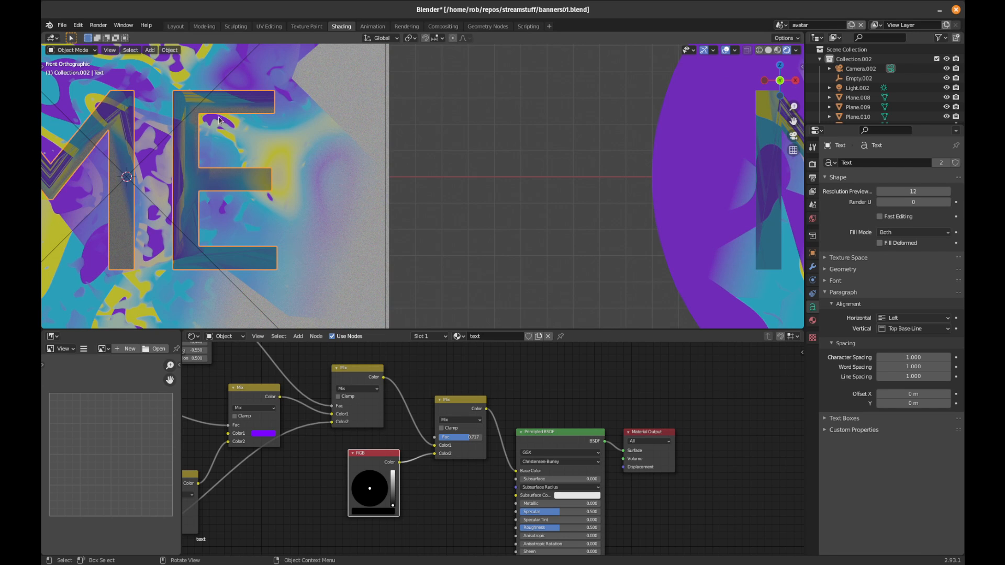
pyautogui.scroll(-3, 188, 159)
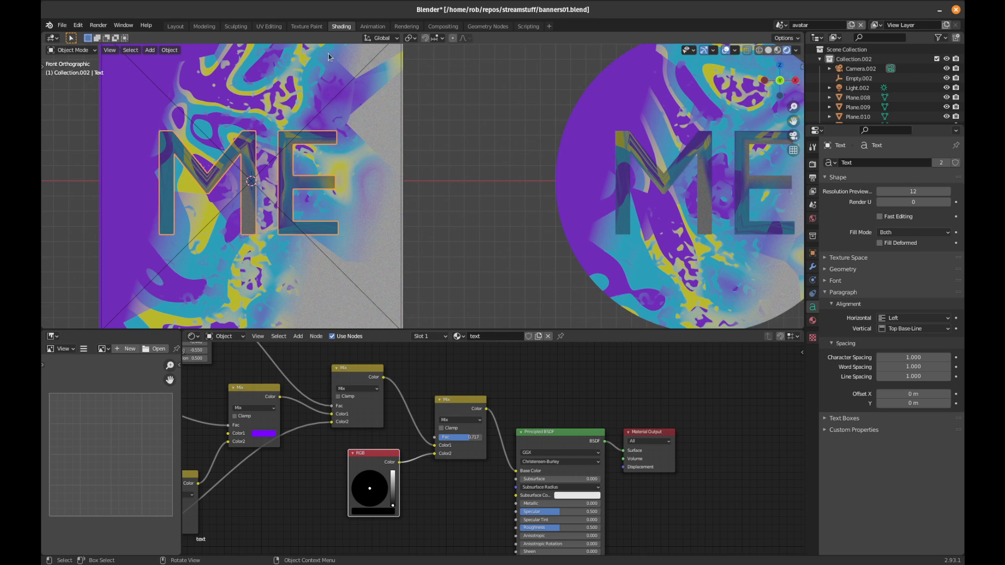
pyautogui.click(269, 26)
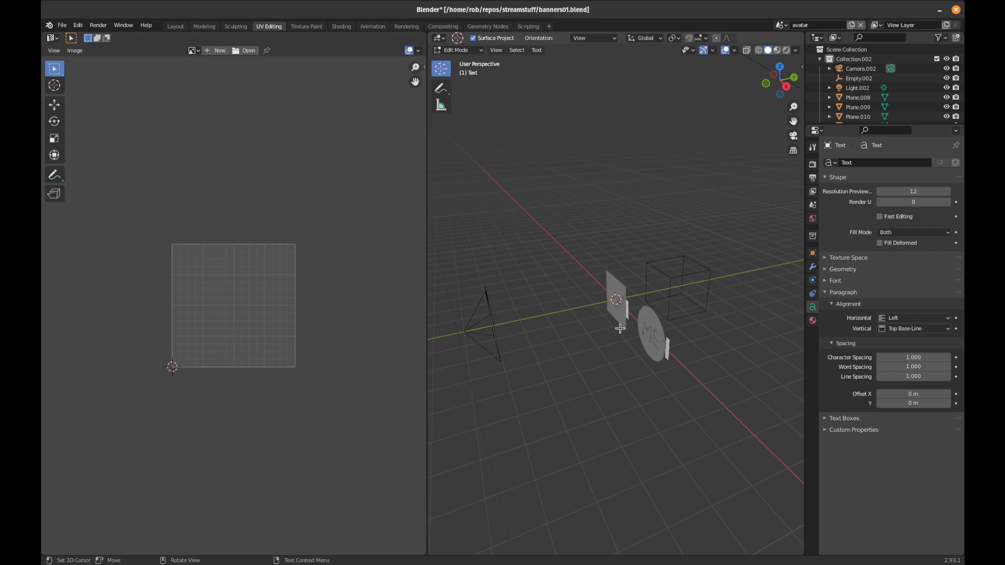
pyautogui.press('Tab')
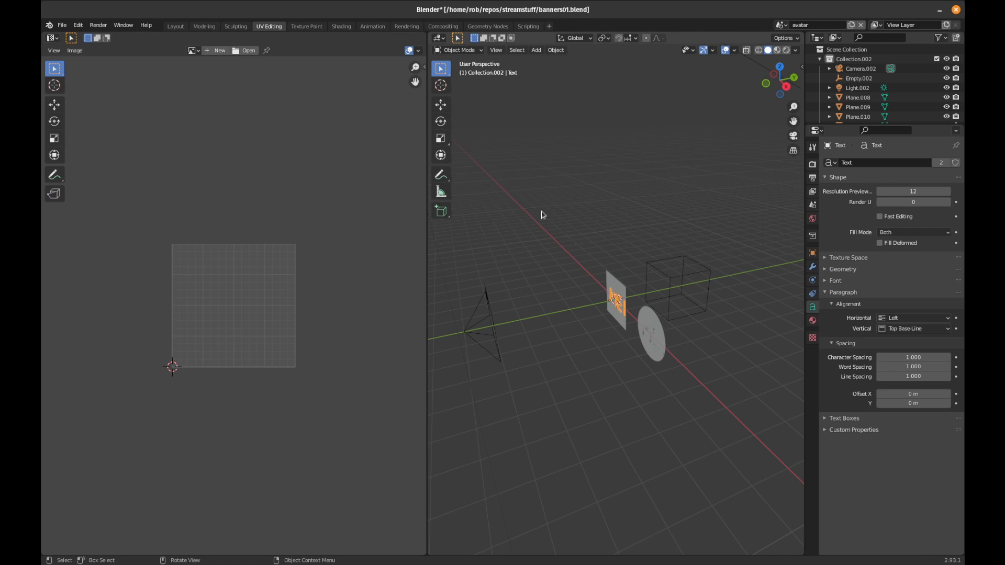
pyautogui.click(457, 49)
pyautogui.press('Tab')
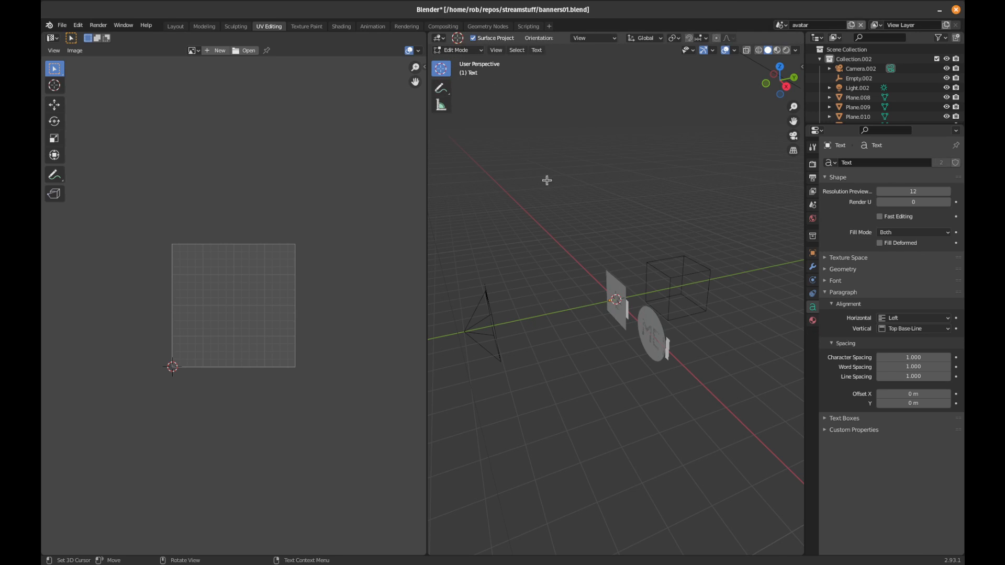
pyautogui.write('dfsaasdfsdf')
pyautogui.press('BackSpace')
pyautogui.press('BackSpace')
pyautogui.press('BackSpace')
pyautogui.press('BackSpace')
pyautogui.press('BackSpace')
pyautogui.press('BackSpace')
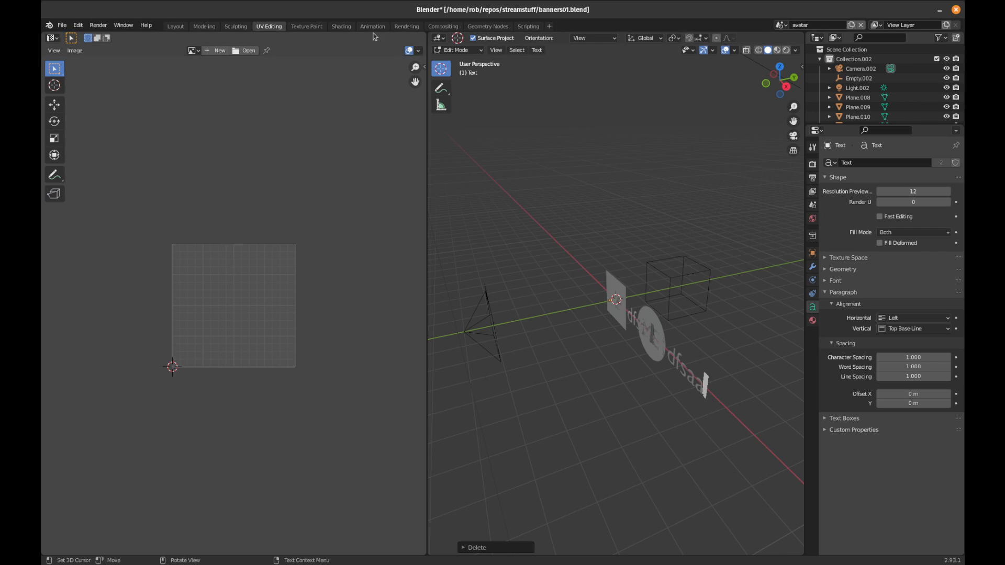
pyautogui.click(342, 26)
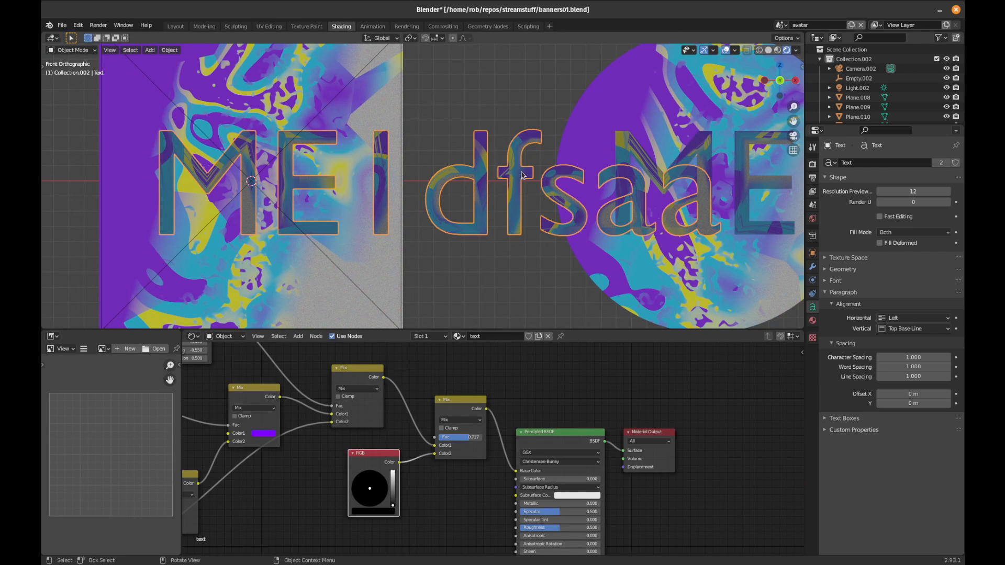
pyautogui.press('Tab')
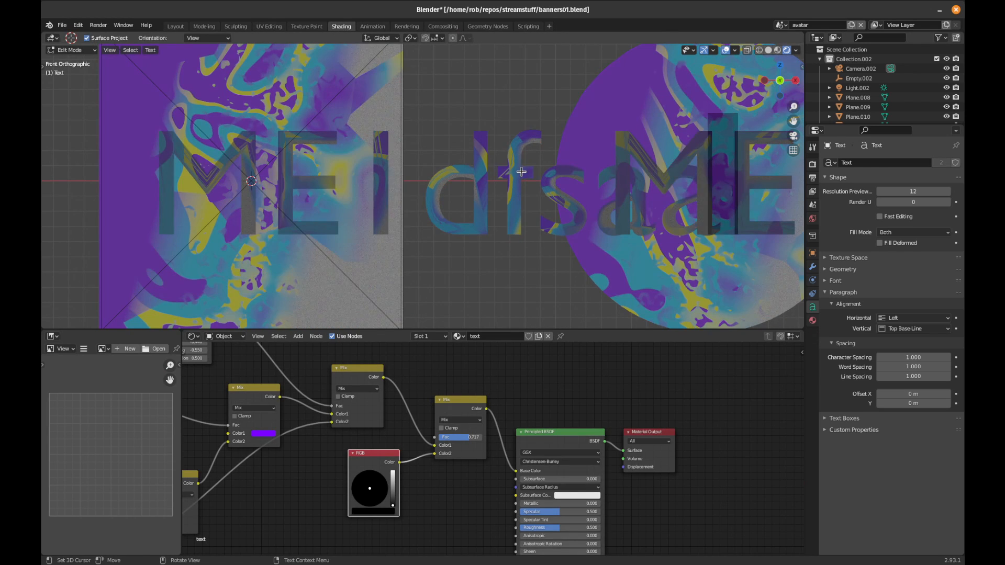
pyautogui.press('BackSpace')
pyautogui.press('BackSpace')
pyautogui.press('BackSpace')
pyautogui.press('BackSpace')
pyautogui.press('BackSpace')
pyautogui.press('BackSpace')
pyautogui.press('BackSpace')
pyautogui.press('BackSpace')
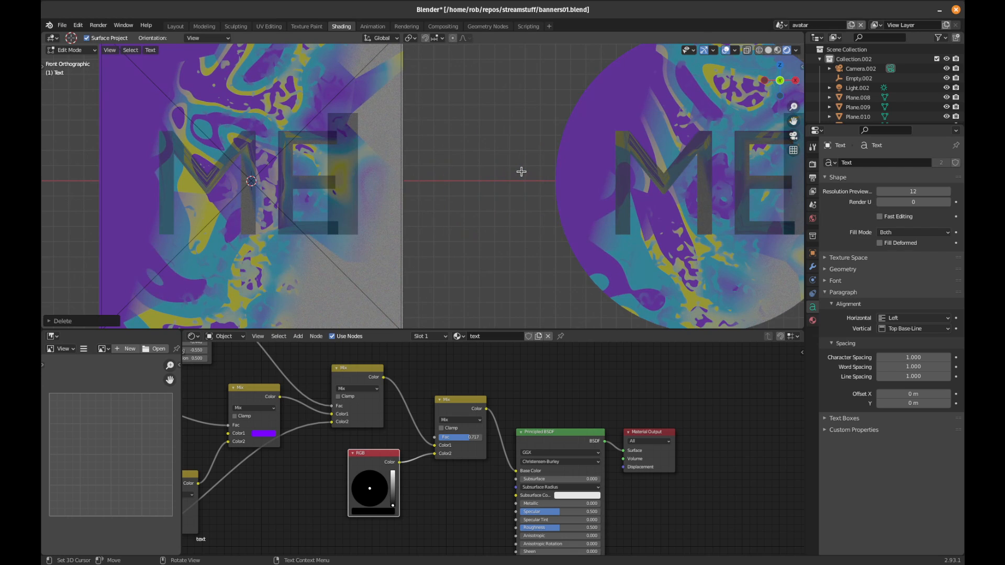
# - Leave text editing and set the factor of the final Mix node in the text material to 1.000
pyautogui.press('Tab')
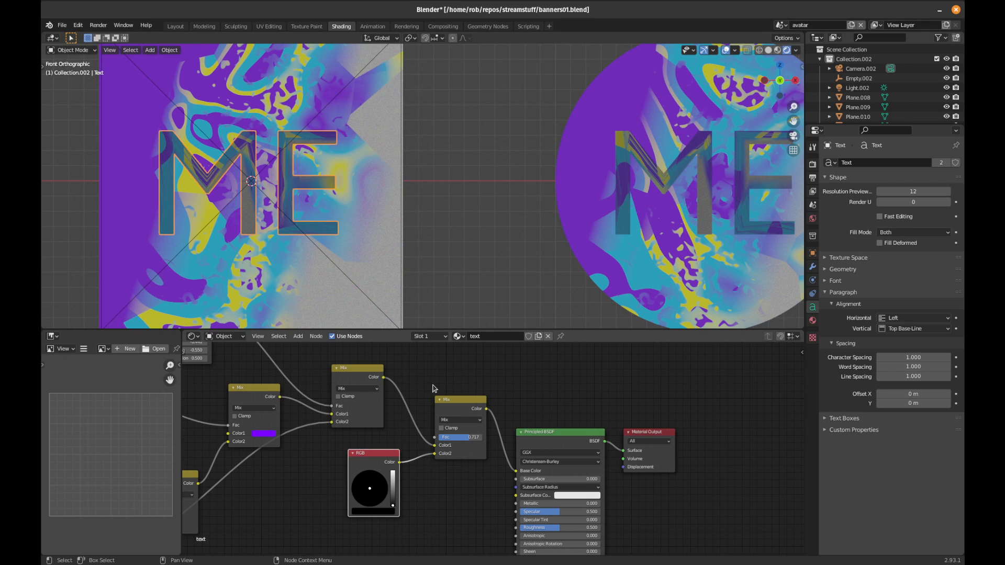
pyautogui.keyDown('shift'); pyautogui.moveTo(438, 384); pyautogui.dragTo(700, 385, button='middle'); pyautogui.keyUp('shift')
pyautogui.scroll(-5, 688, 392)
pyautogui.scroll(2, 689, 392)
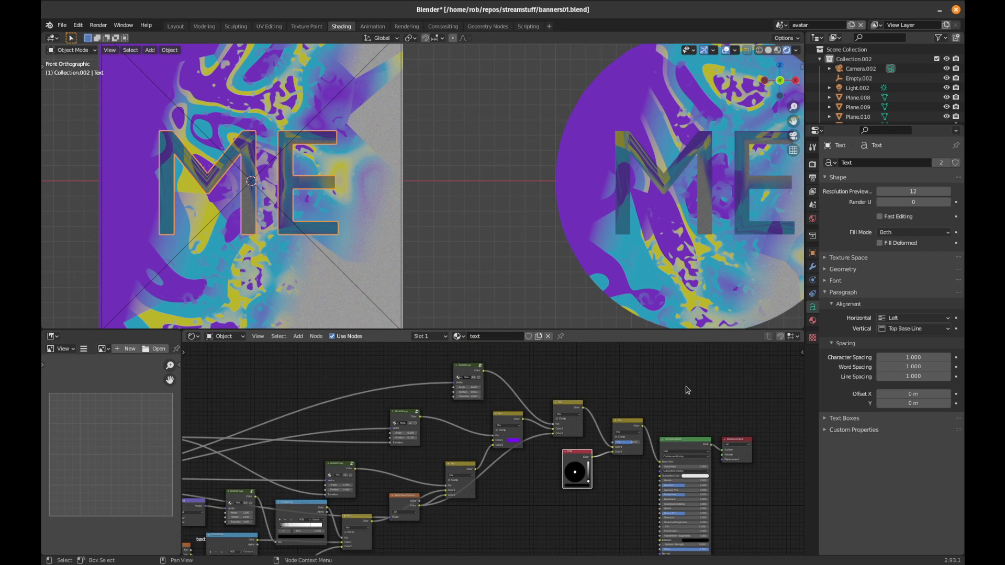
pyautogui.scroll(2, 692, 398)
pyautogui.keyDown('shift'); pyautogui.moveTo(723, 388); pyautogui.dragTo(445, 381, button='middle'); pyautogui.keyUp('shift')
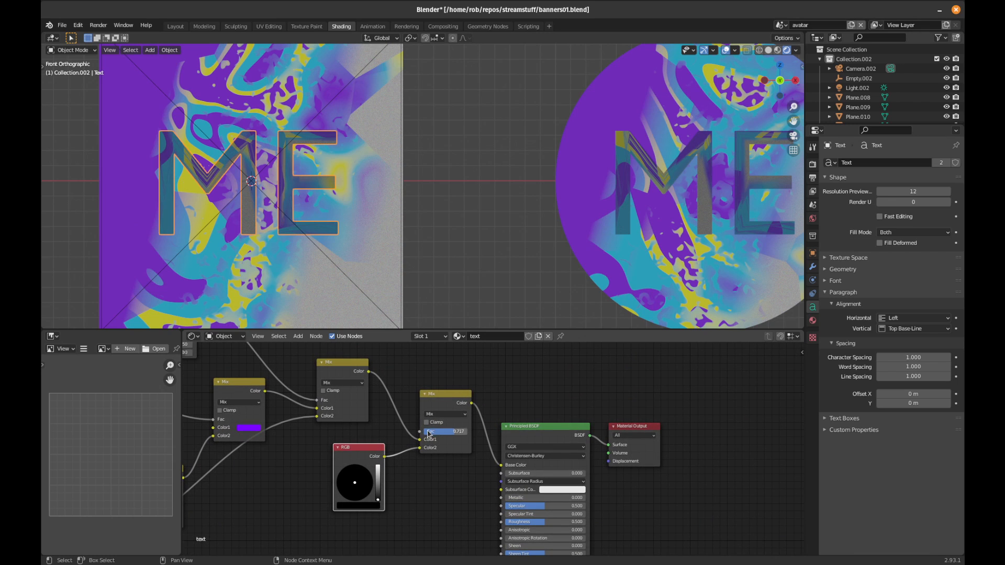
pyautogui.moveTo(445, 431); pyautogui.dragTo(471, 431)
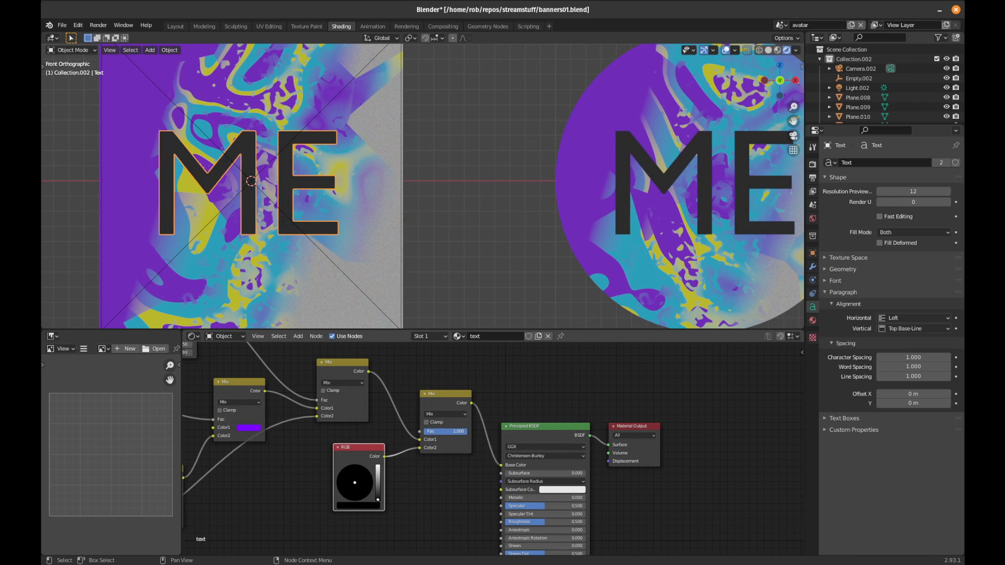
# - Connect the RGB node's Color directly to the Principled BSDF's Base Color and set its Alpha to 0.250
pyautogui.keyDown('shift'); pyautogui.moveTo(527, 385); pyautogui.dragTo(539, 359, button='middle'); pyautogui.keyUp('shift')
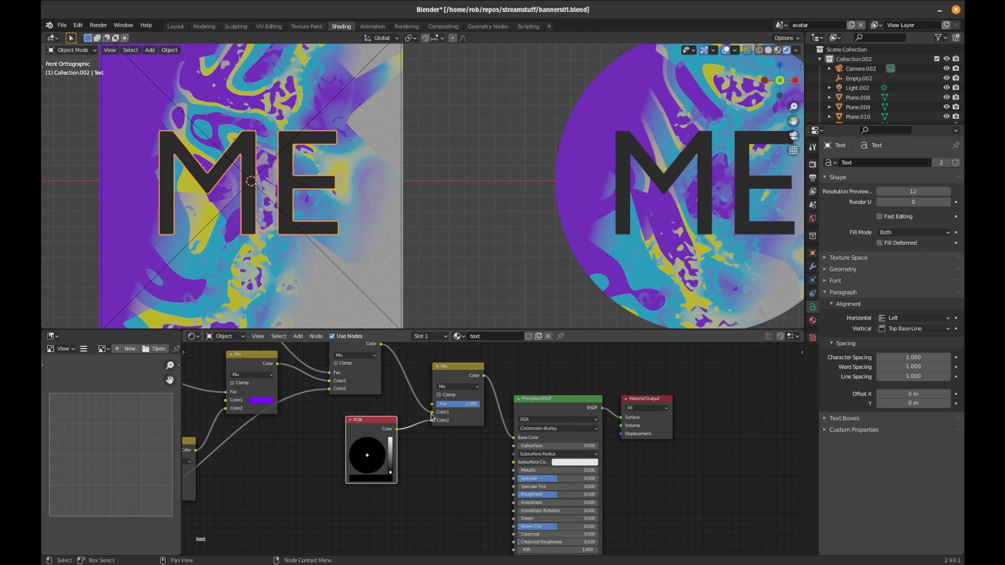
pyautogui.moveTo(398, 432); pyautogui.dragTo(513, 438)
pyautogui.moveTo(651, 500); pyautogui.dragTo(628, 397, button='middle')
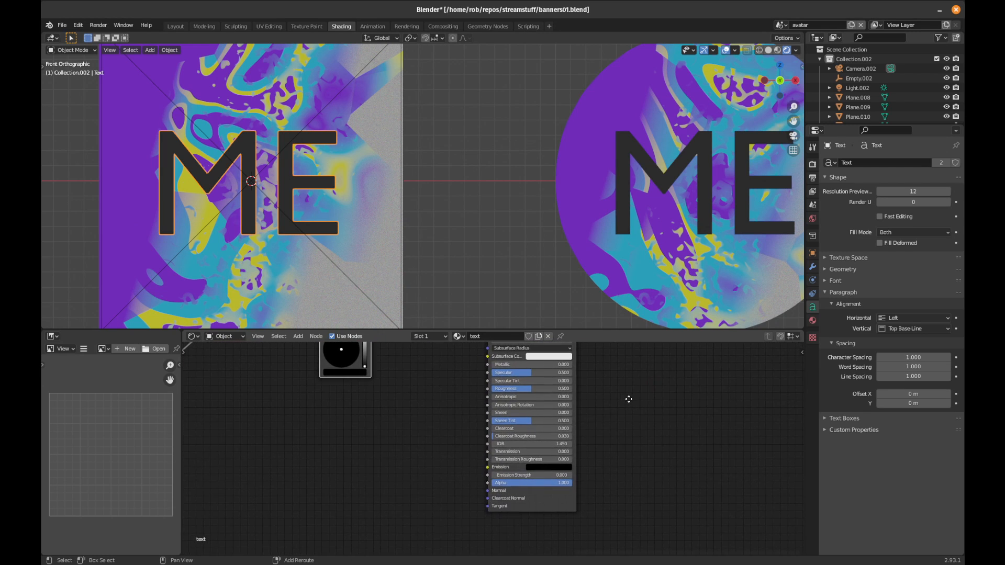
pyautogui.moveTo(550, 483); pyautogui.dragTo(527, 482)
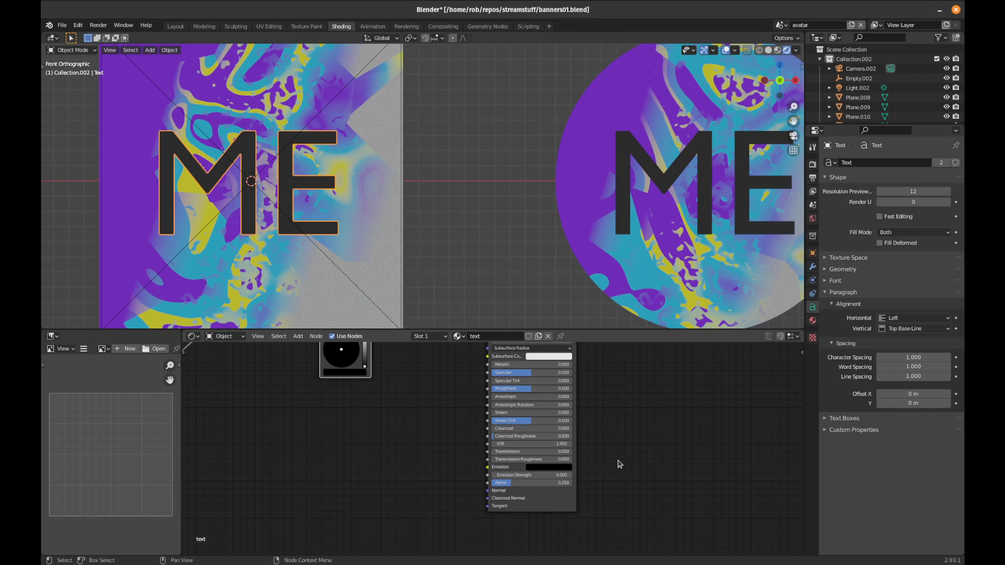
# - Set the text material's blend mode to Alpha Blend
pyautogui.press('n')
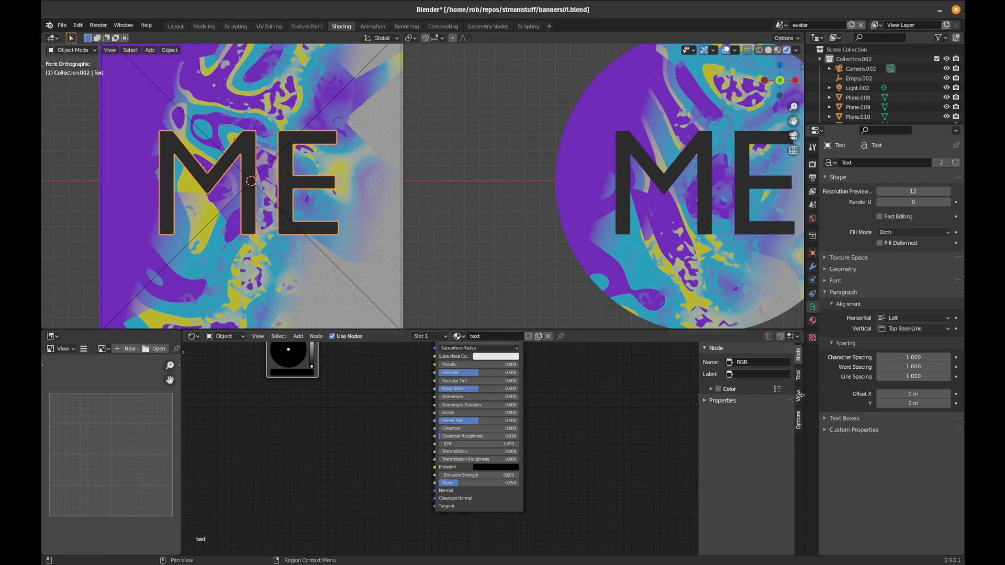
pyautogui.click(799, 375)
pyautogui.click(798, 395)
pyautogui.click(799, 420)
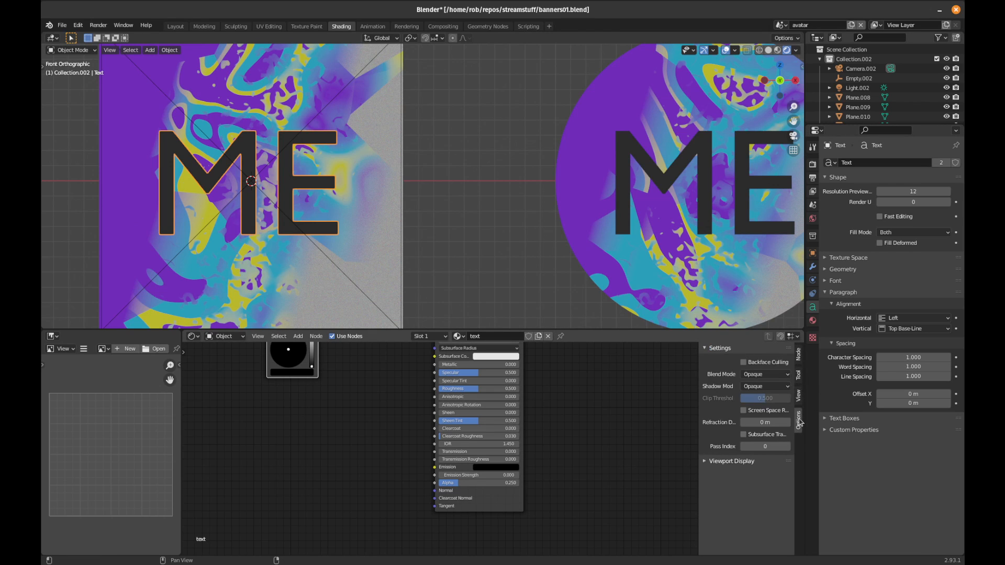
pyautogui.click(767, 374)
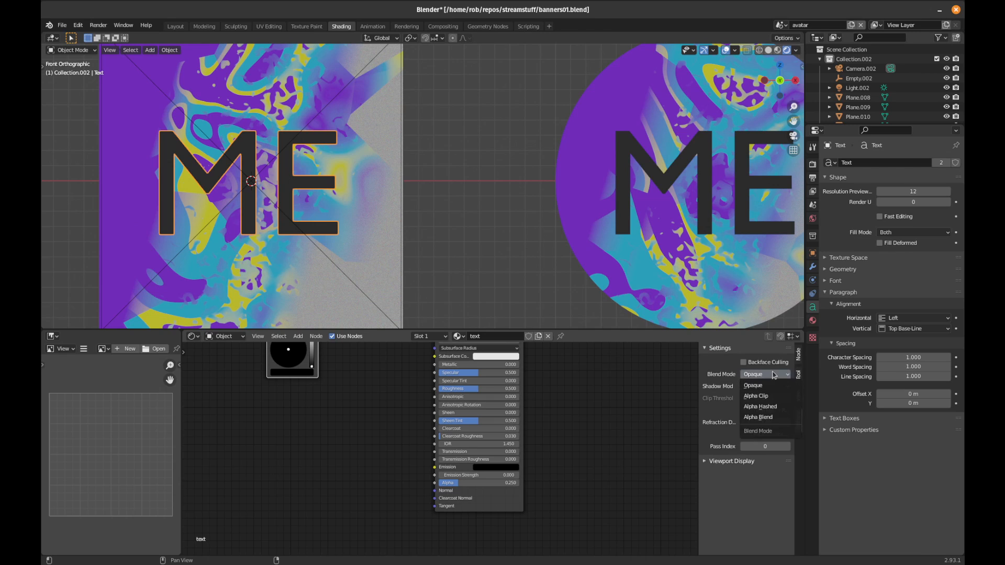
pyautogui.click(766, 418)
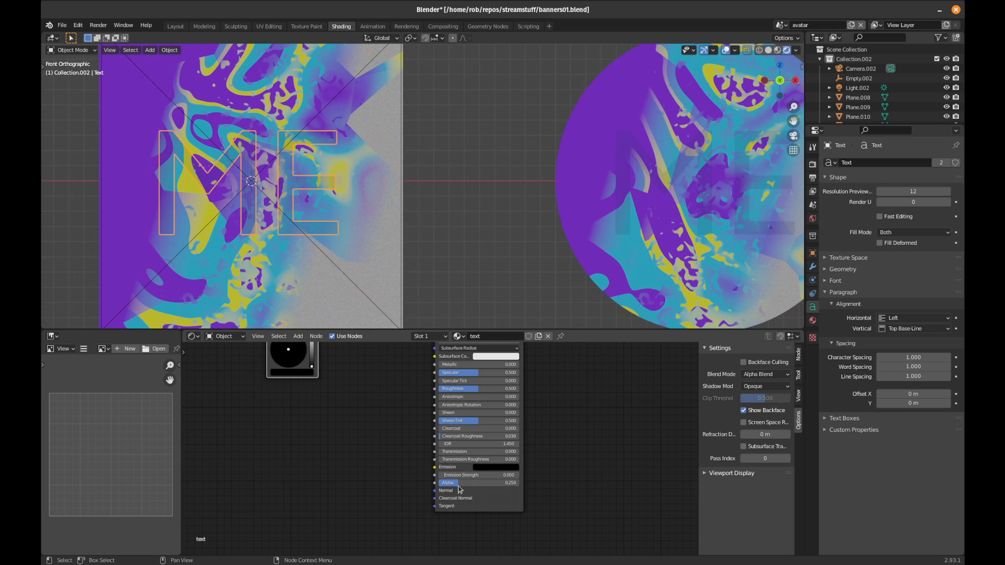
# - Raise the text material's Alpha to 1.000, then reduce it to about 0.97 for slightly translucent lettering
pyautogui.moveTo(462, 483); pyautogui.dragTo(519, 483)
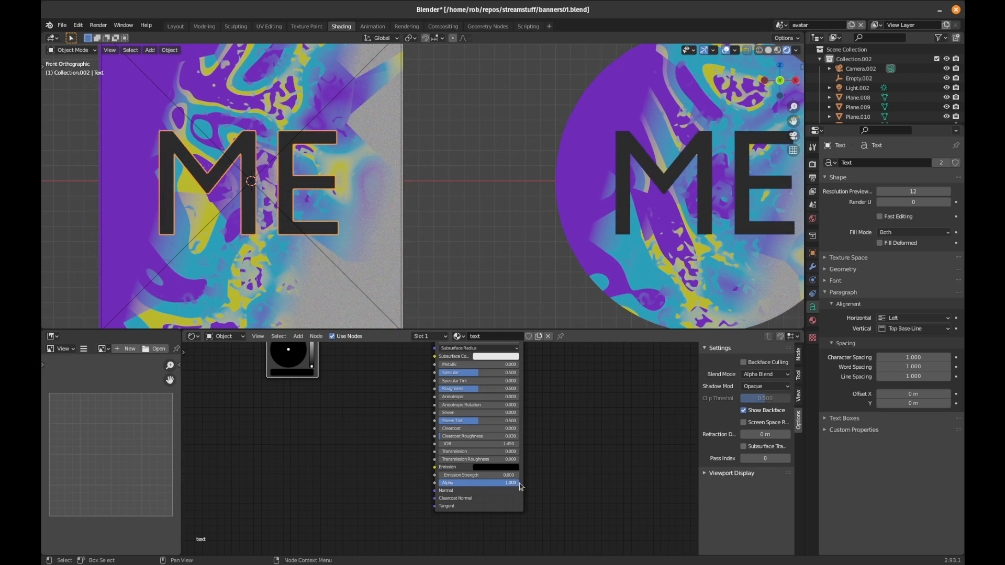
pyautogui.moveTo(373, 426); pyautogui.dragTo(432, 456, button='middle')
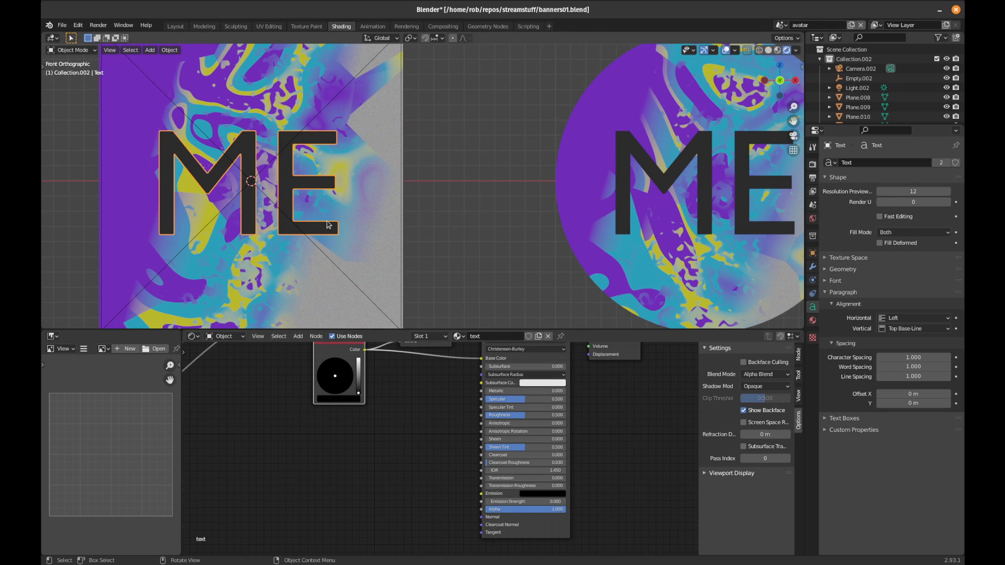
pyautogui.moveTo(529, 509); pyautogui.dragTo(528, 509)
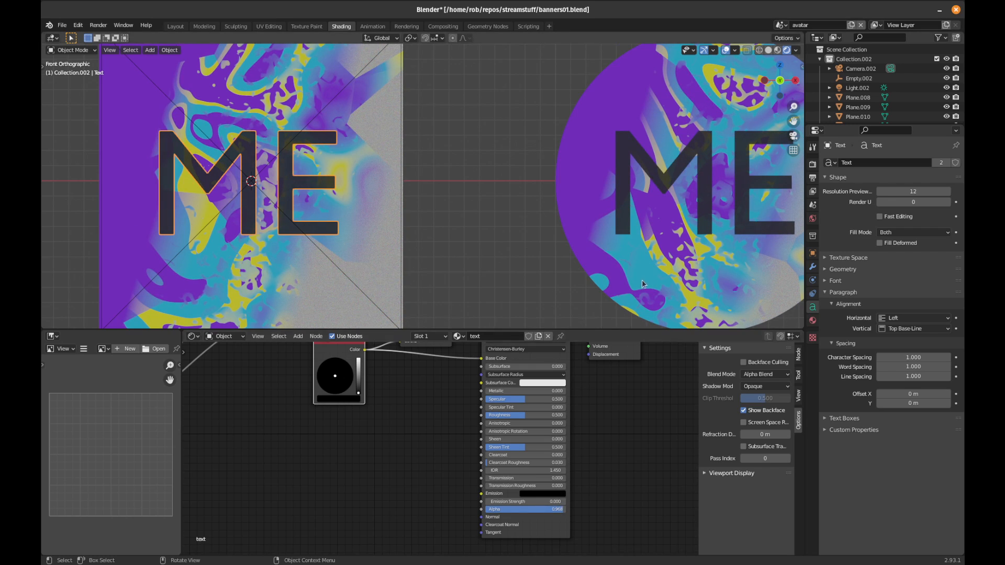
# - Try grey, dark blue, pale pink, green and white lettering colours in the RGB node, then darken it back to black
pyautogui.keyDown('shift'); pyautogui.moveTo(678, 268); pyautogui.dragTo(616, 263, button='middle'); pyautogui.keyUp('shift')
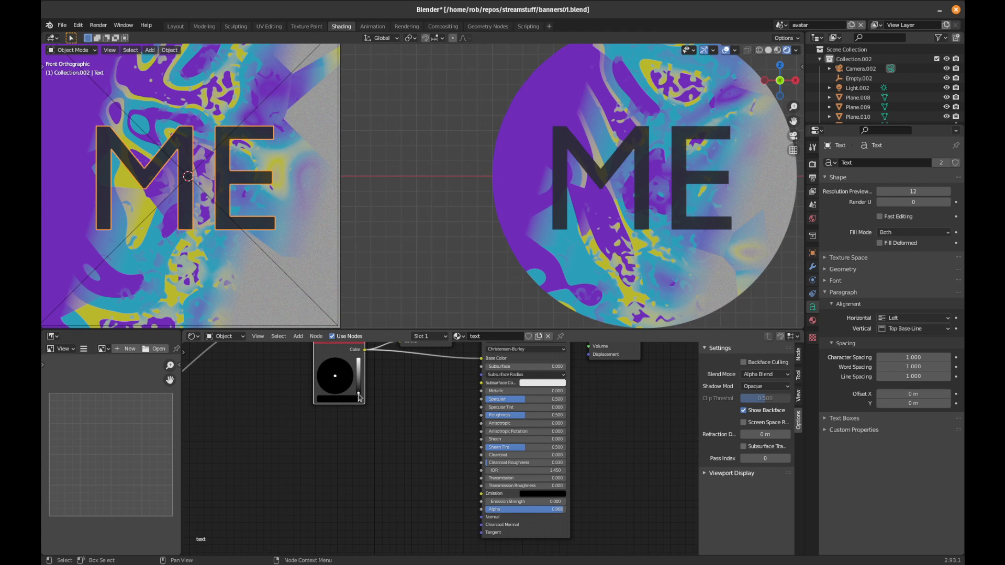
pyautogui.moveTo(358, 392); pyautogui.dragTo(359, 383)
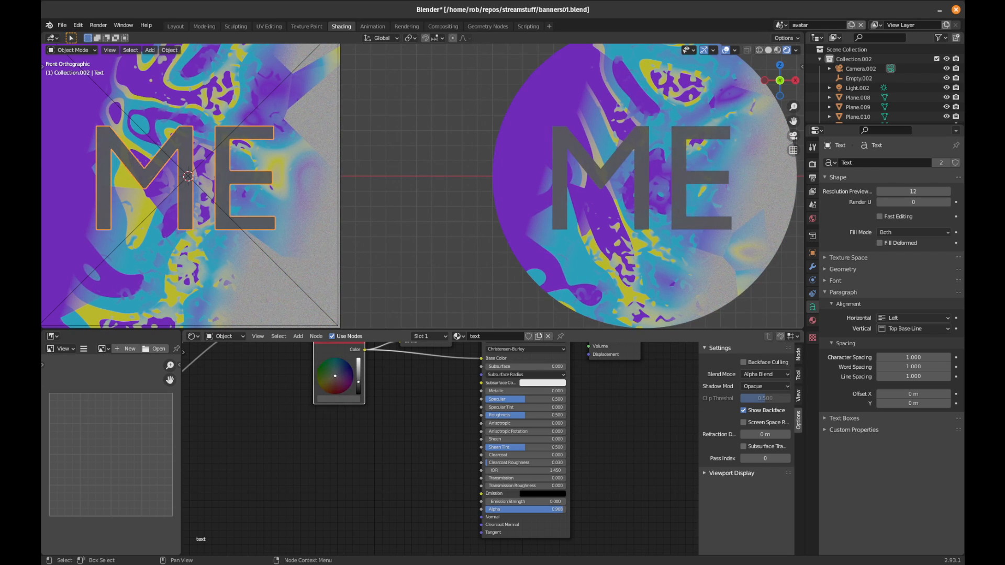
pyautogui.click(344, 372)
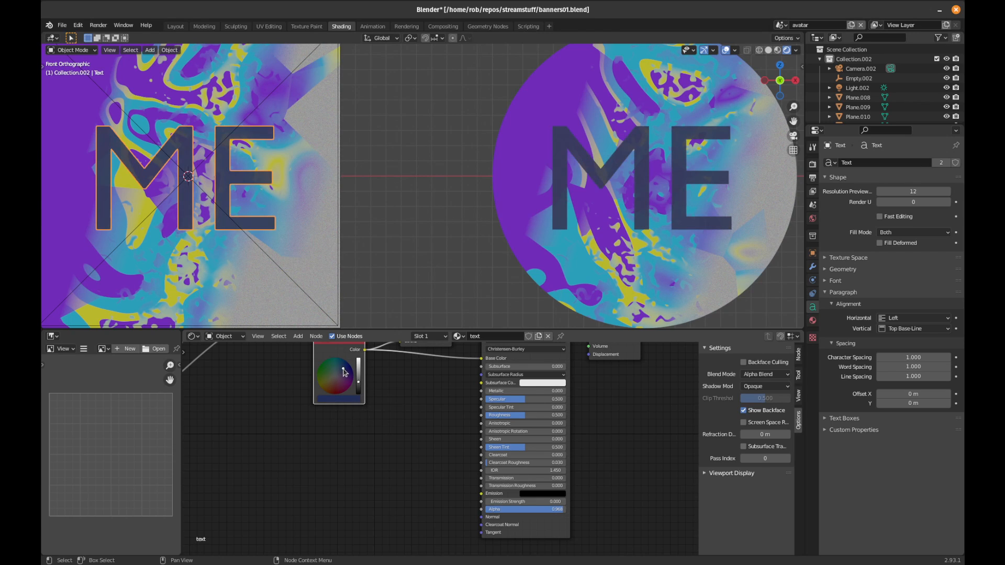
pyautogui.click(345, 369)
pyautogui.moveTo(359, 383); pyautogui.dragTo(358, 390)
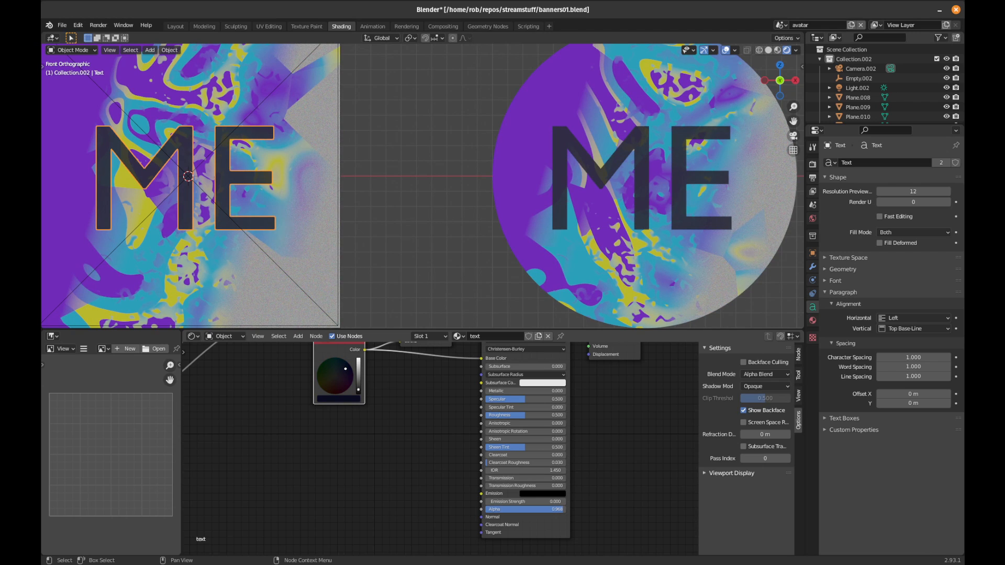
pyautogui.moveTo(347, 386); pyautogui.dragTo(343, 383)
pyautogui.moveTo(360, 395); pyautogui.dragTo(359, 360)
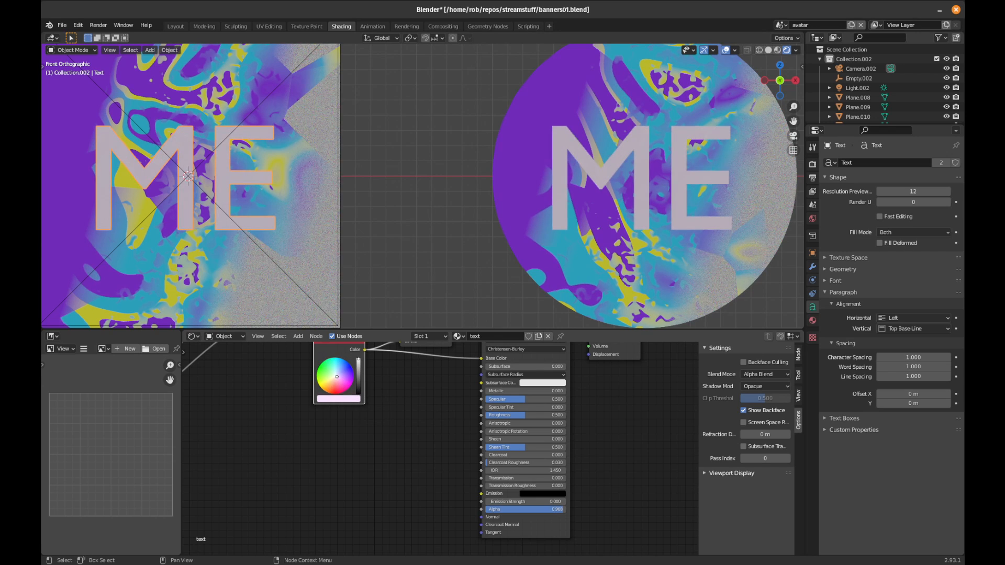
pyautogui.moveTo(337, 377)
pyautogui.mouseDown()
pyautogui.moveTo(345, 373)
pyautogui.moveTo(323, 377)
pyautogui.moveTo(340, 376)
pyautogui.moveTo(321, 368)
pyautogui.mouseUp()
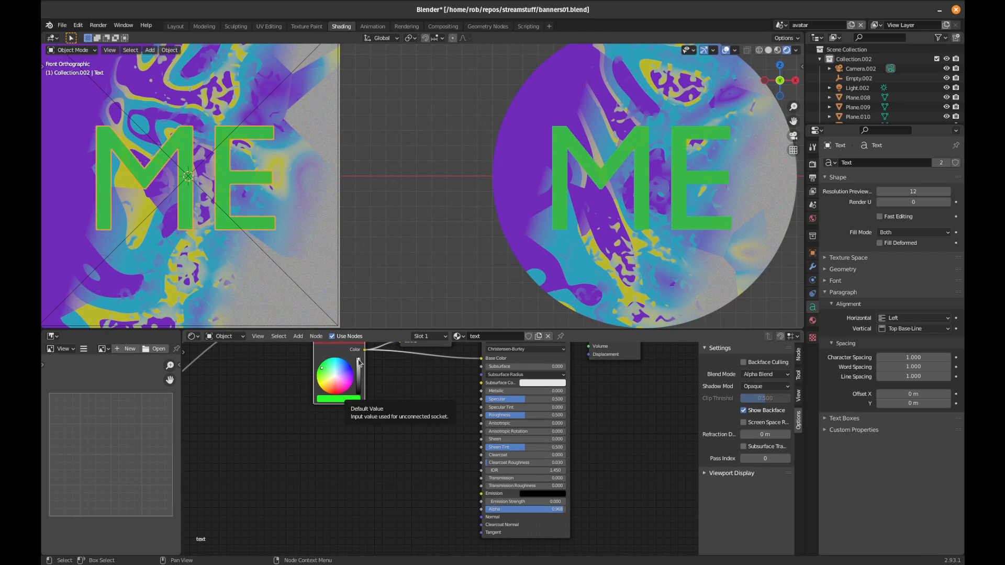
pyautogui.click(336, 379)
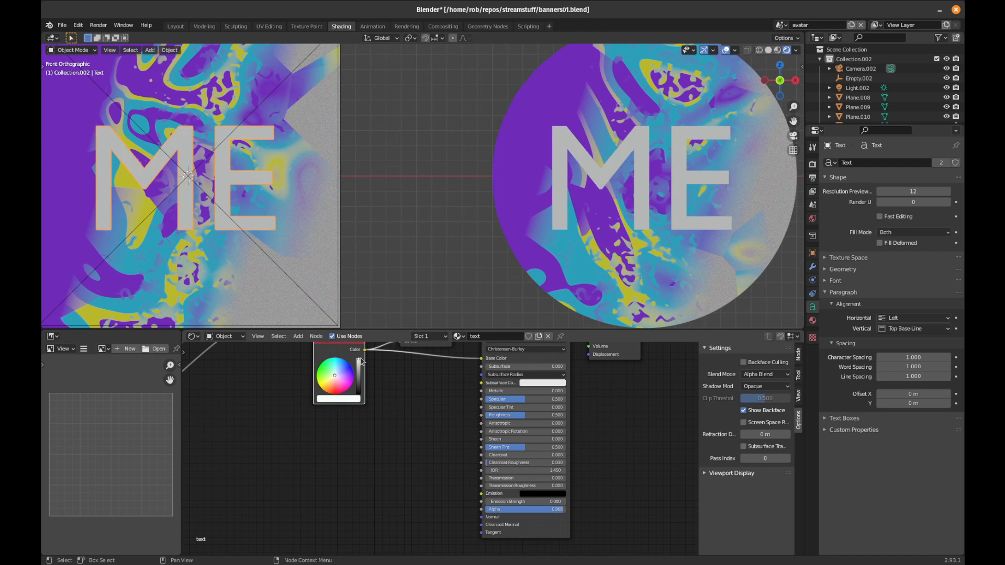
pyautogui.moveTo(359, 360); pyautogui.dragTo(359, 358)
pyautogui.moveTo(359, 362); pyautogui.dragTo(359, 393)
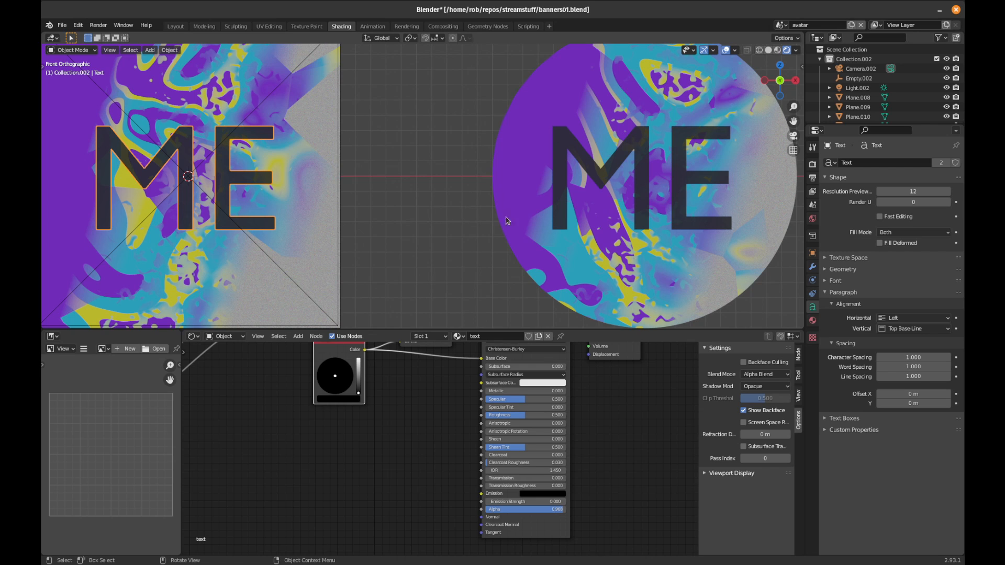
# - Try moving the circular plane to shift its procedural pattern
pyautogui.click(645, 277)
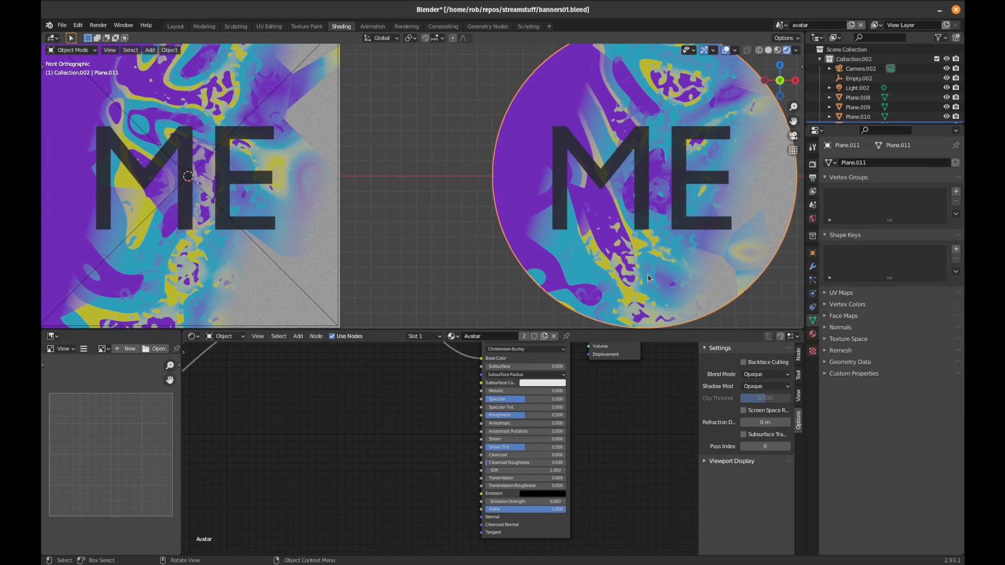
pyautogui.press('g')
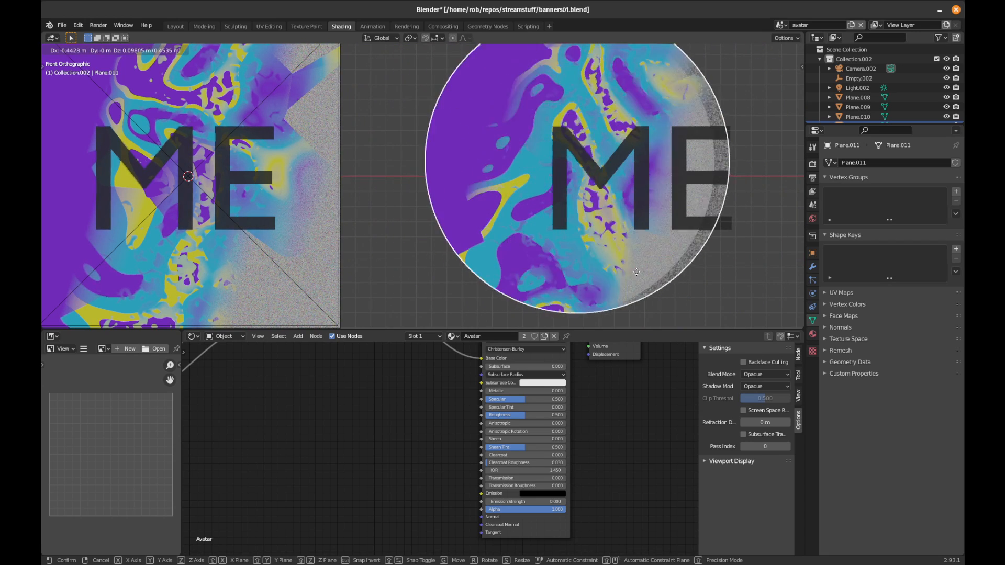
pyautogui.click(696, 286)
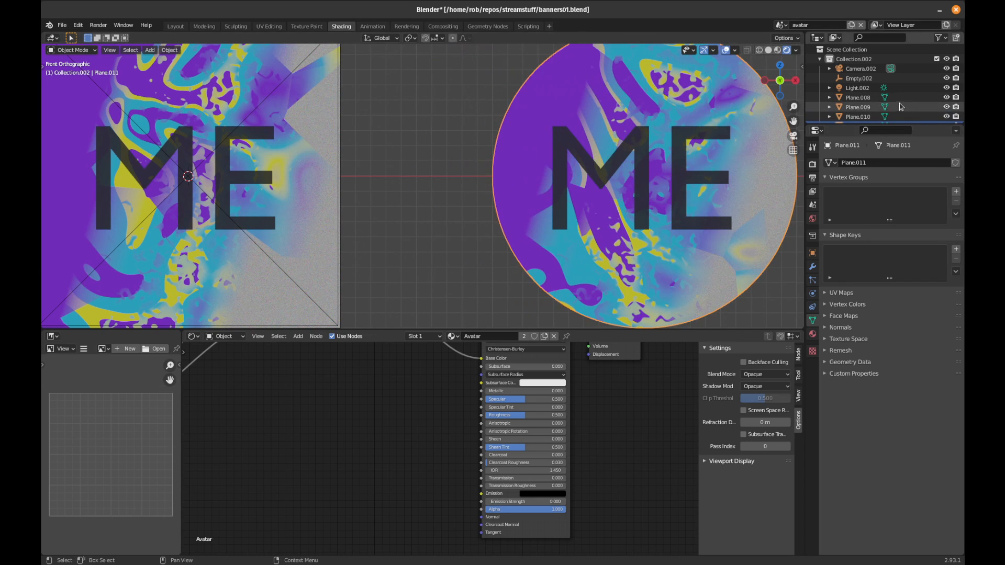
# - Try moving and scaling Empty.002 to check its effect on the pattern
pyautogui.click(844, 77)
pyautogui.press('g')
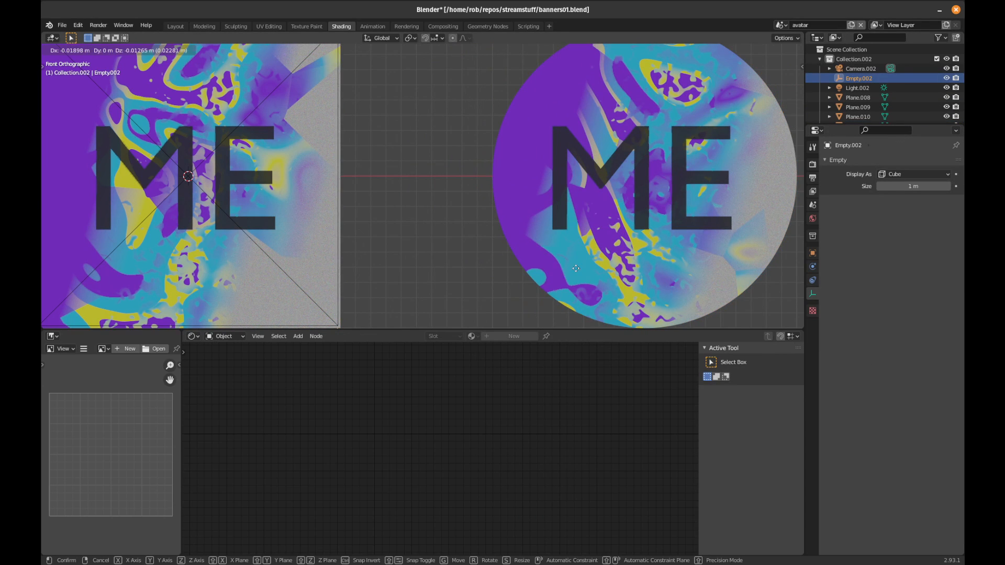
pyautogui.rightClick(56, 247)
pyautogui.press('g')
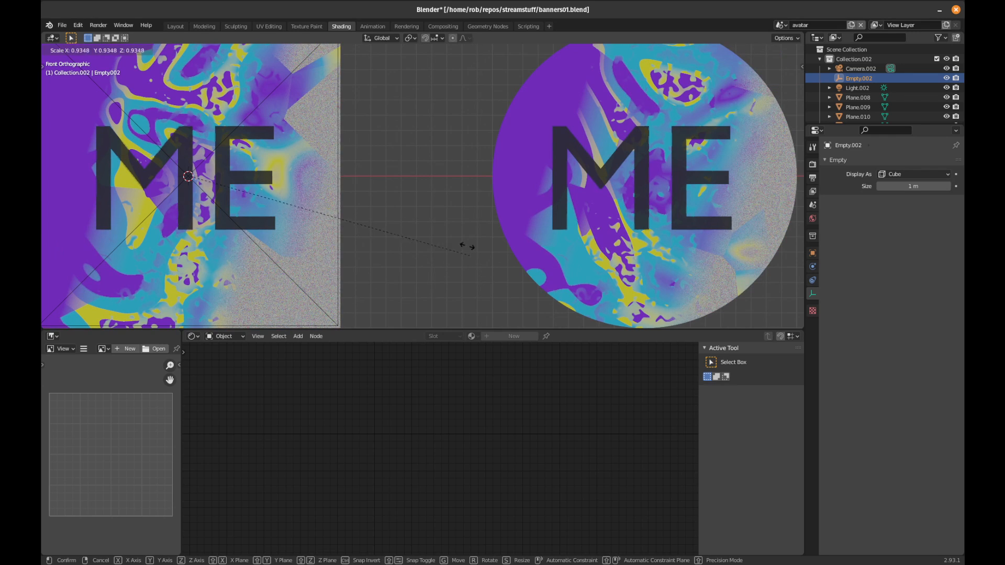
pyautogui.rightClick(384, 179)
# - Try scaling up the circular plane behind the second ME lettering
pyautogui.click(621, 267)
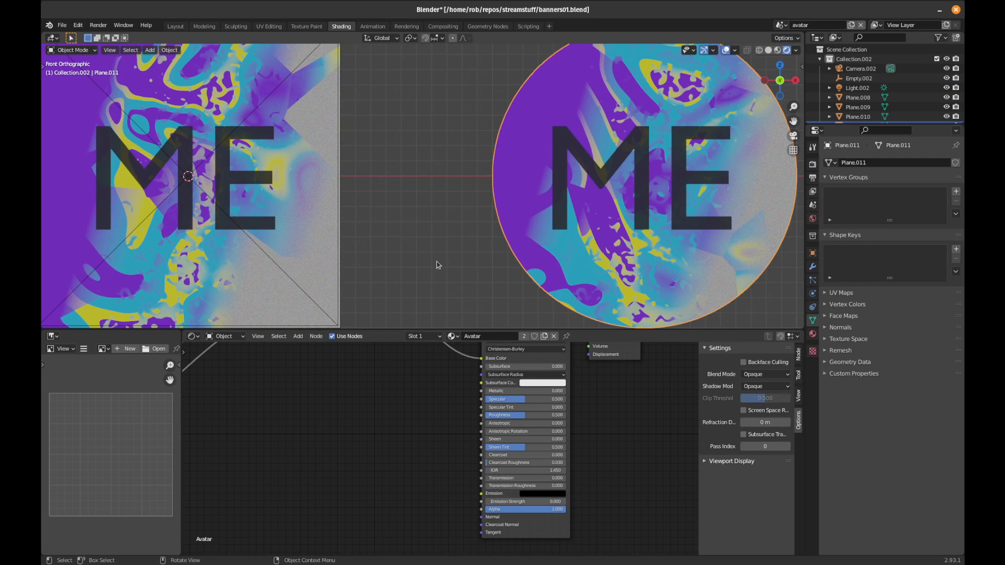
pyautogui.scroll(-3, 436, 266)
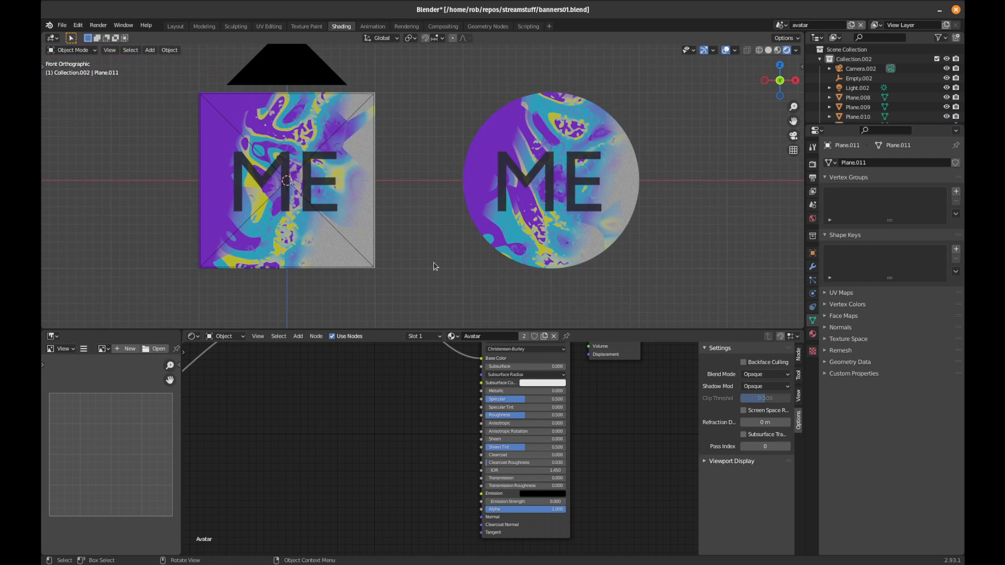
pyautogui.click(344, 126)
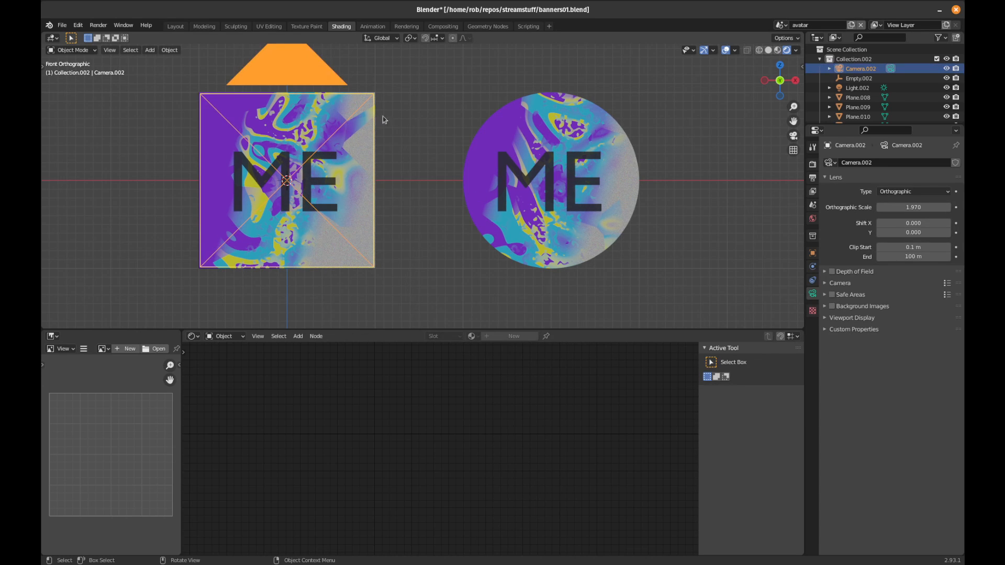
pyautogui.click(544, 153)
pyautogui.press('s')
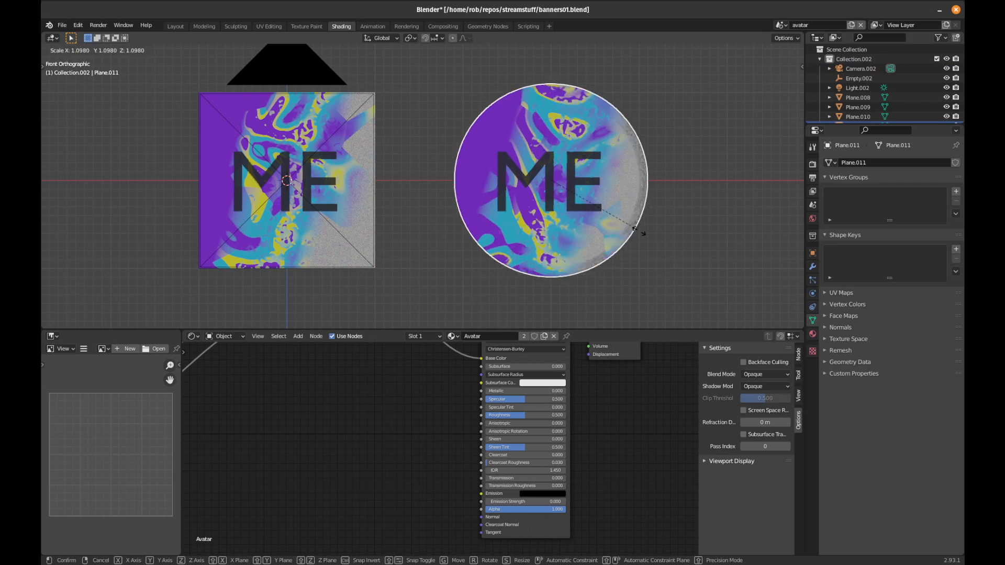
pyautogui.rightClick(735, 309)
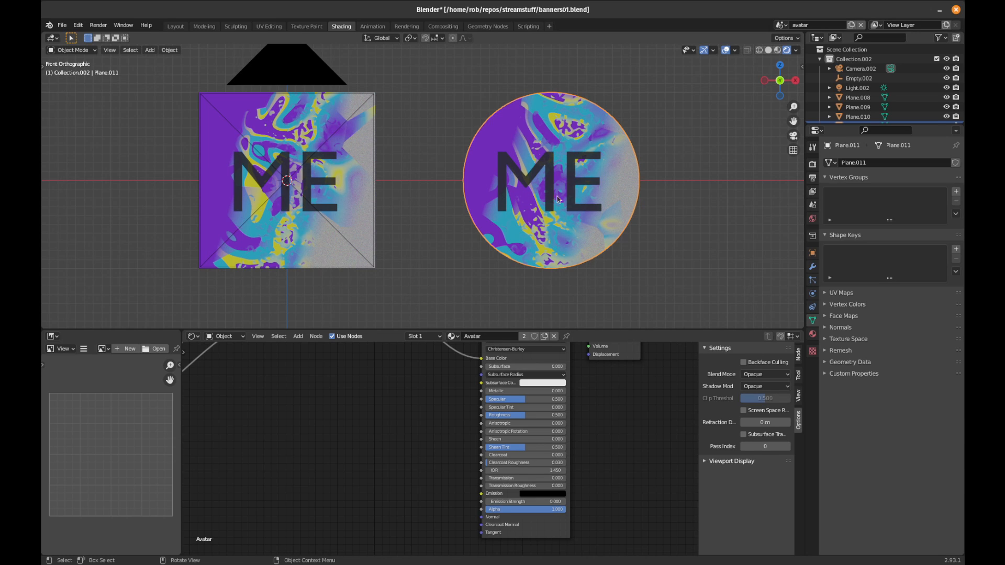
# - Try moving Empty.002 by -3 m along X, then undo the move
pyautogui.scroll(1, 571, 202)
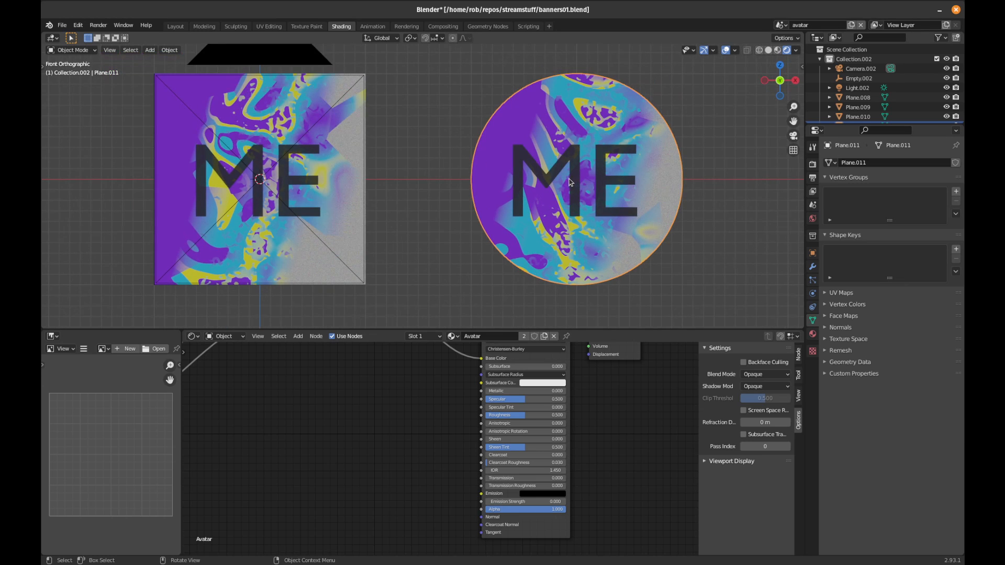
pyautogui.click(862, 79)
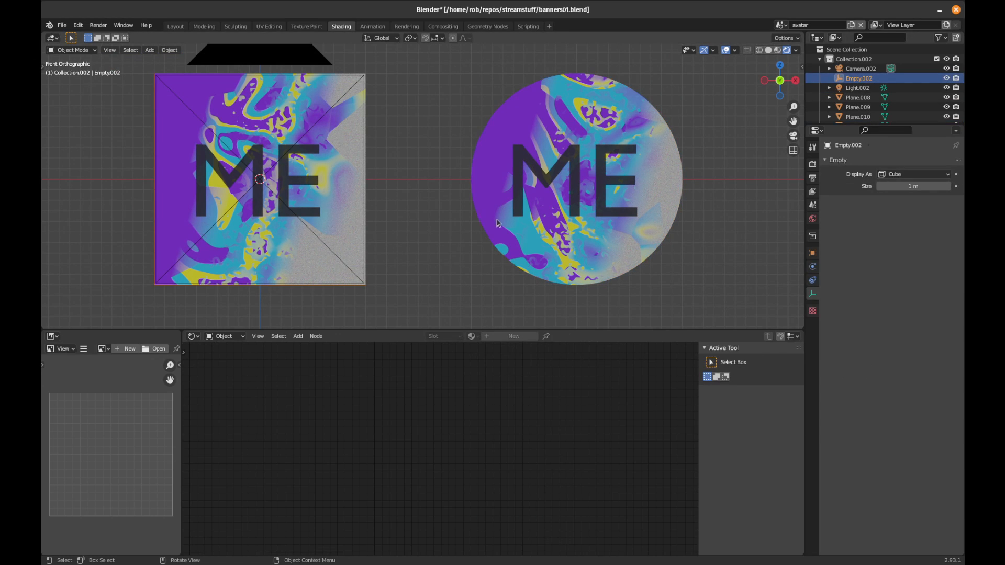
pyautogui.press('g')
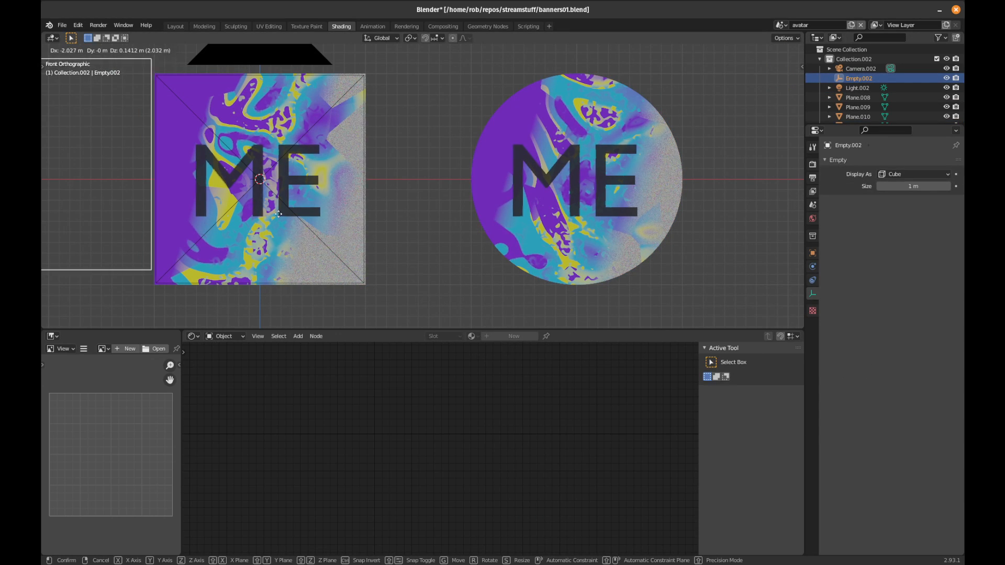
pyautogui.press('Escape')
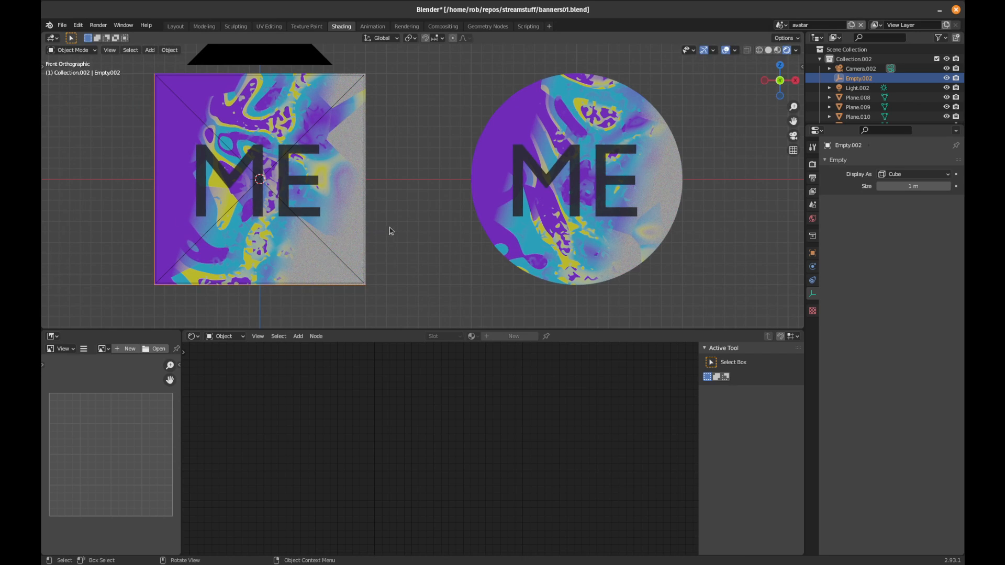
pyautogui.scroll(-3, 415, 199)
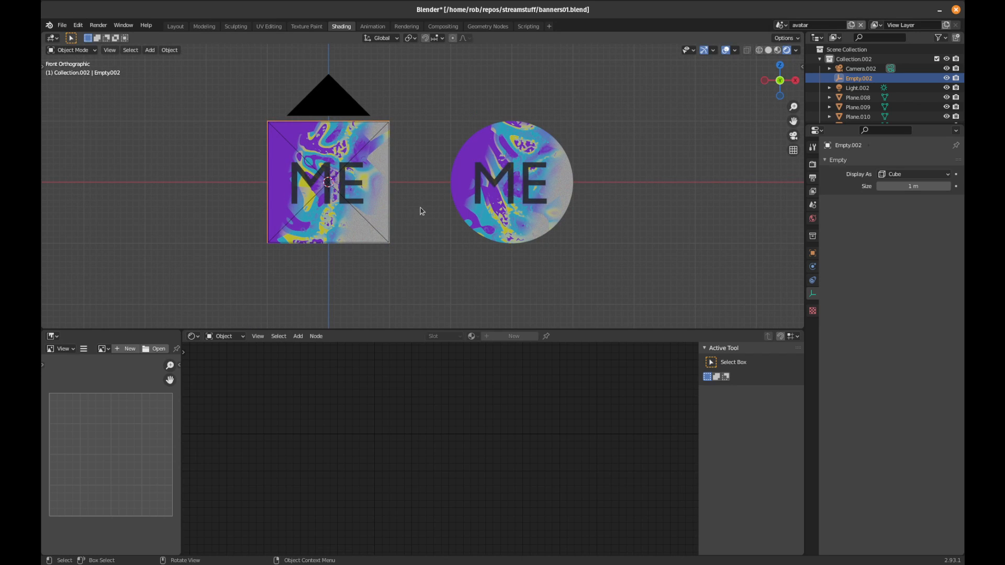
pyautogui.press('g')
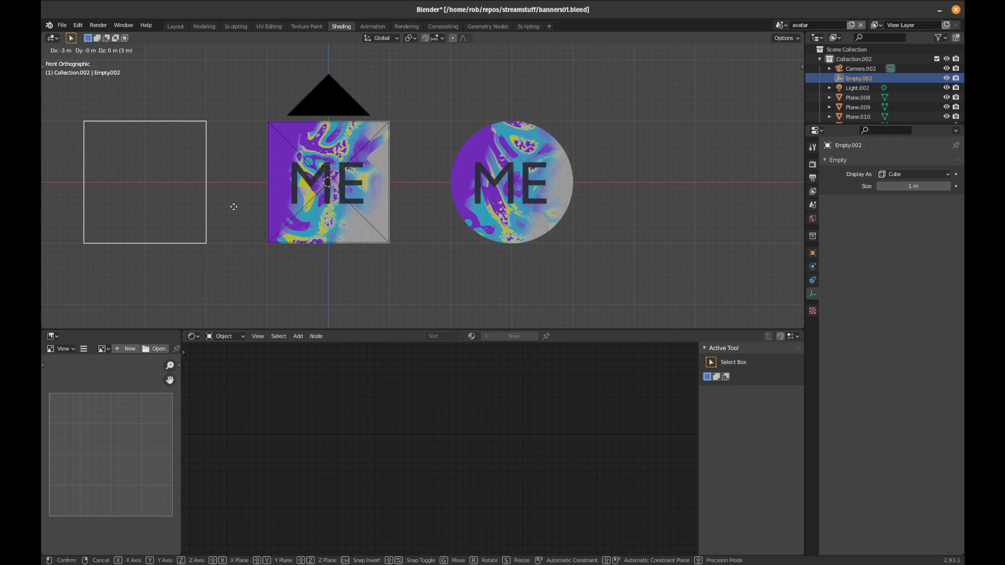
pyautogui.click(233, 207)
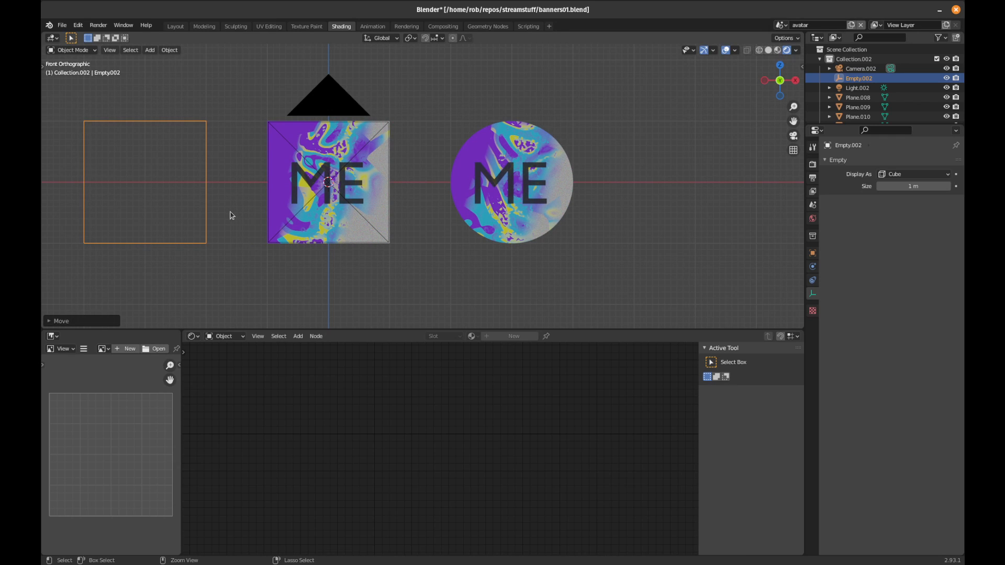
pyautogui.hotkey('ctrl', 'z')
pyautogui.scroll(1, 425, 221)
pyautogui.scroll(1, 427, 220)
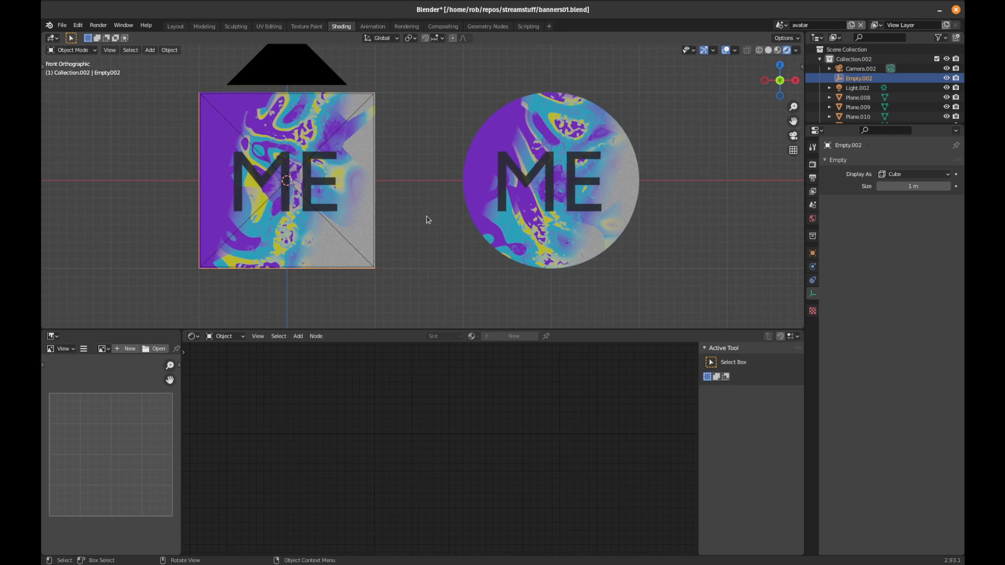
# - Set the Texture Coordinate node's object to Empty.002 in the square plane's Avatar material
pyautogui.click(545, 237)
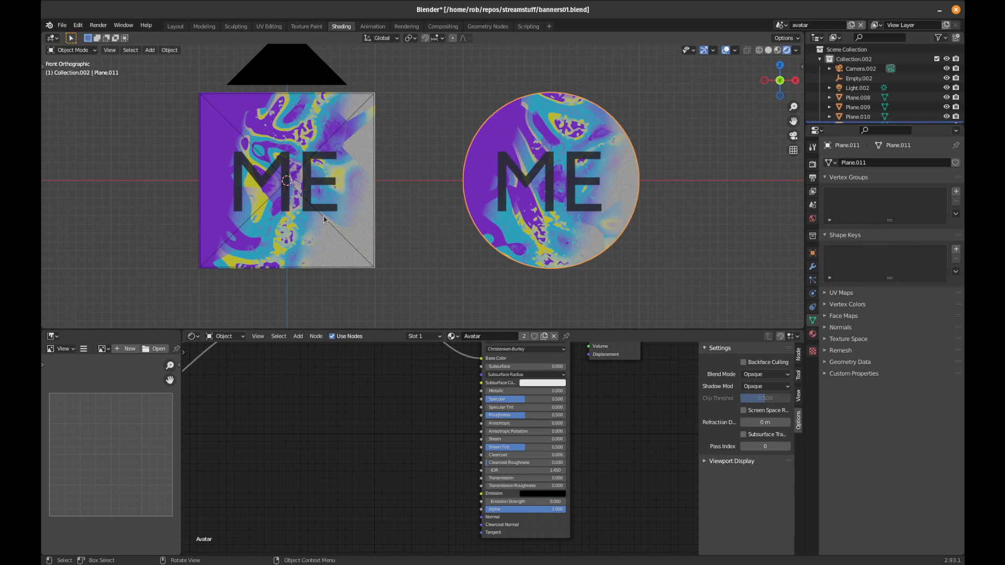
pyautogui.click(296, 242)
pyautogui.moveTo(307, 431); pyautogui.dragTo(882, 420, button='middle')
pyautogui.scroll(-1, 116, 455)
pyautogui.moveTo(217, 498); pyautogui.dragTo(597, 426, button='middle')
pyautogui.moveTo(301, 359); pyautogui.dragTo(377, 465, button='middle')
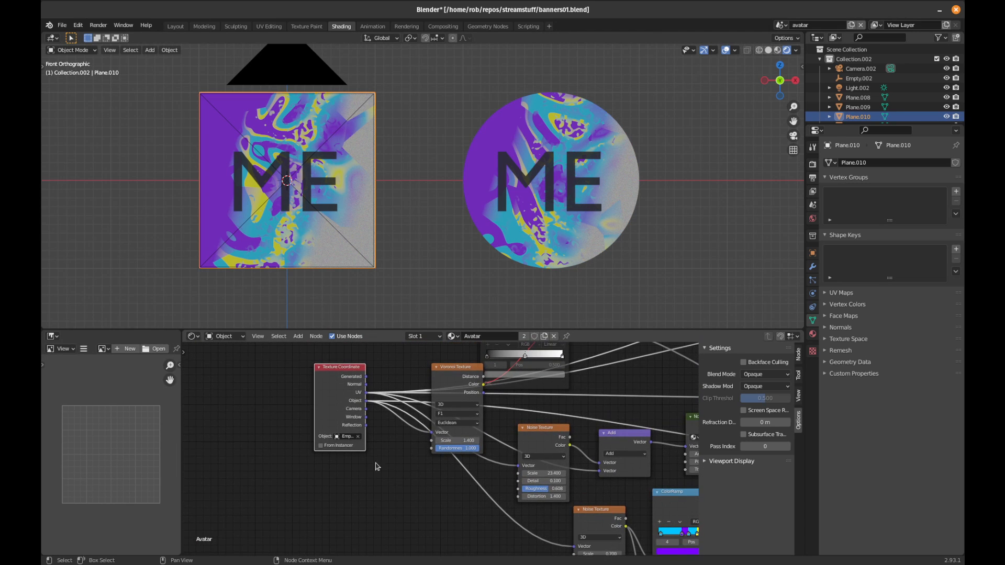
pyautogui.click(347, 437)
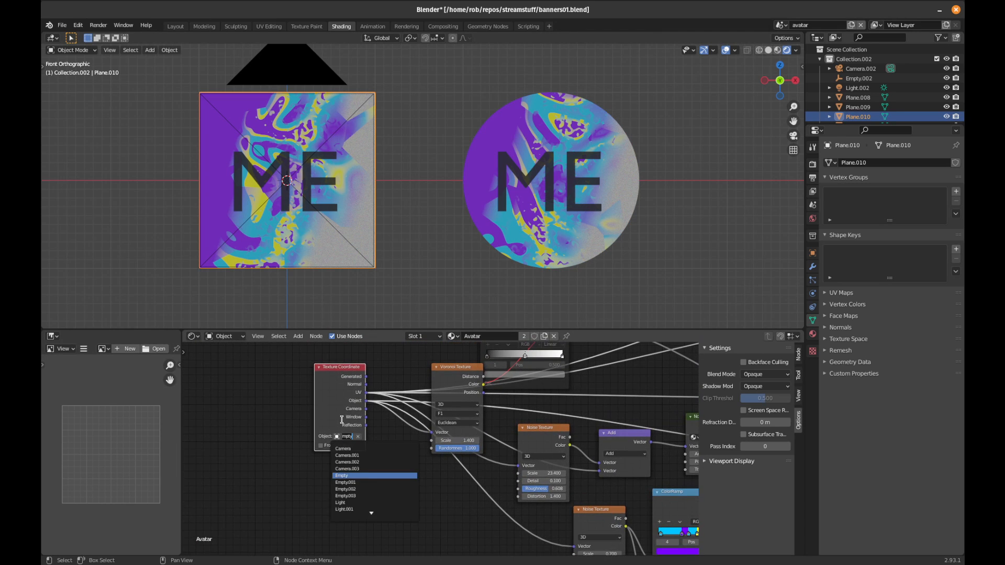
pyautogui.press('Return')
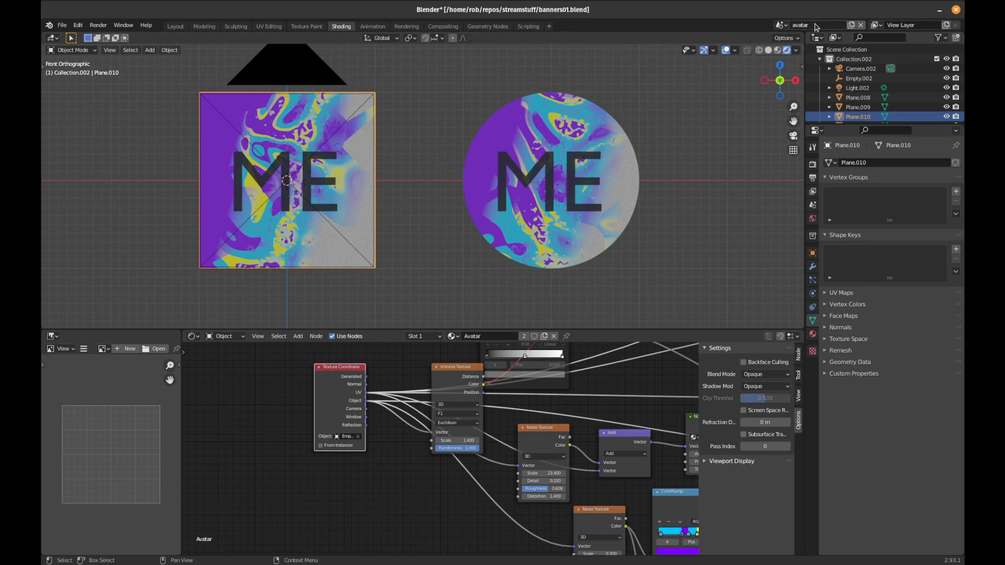
pyautogui.click(346, 439)
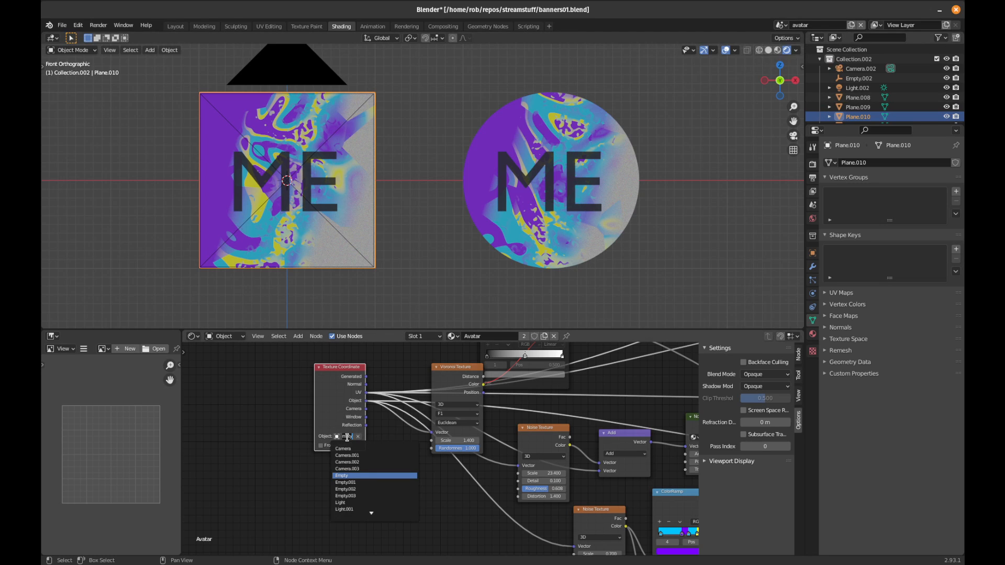
pyautogui.click(352, 489)
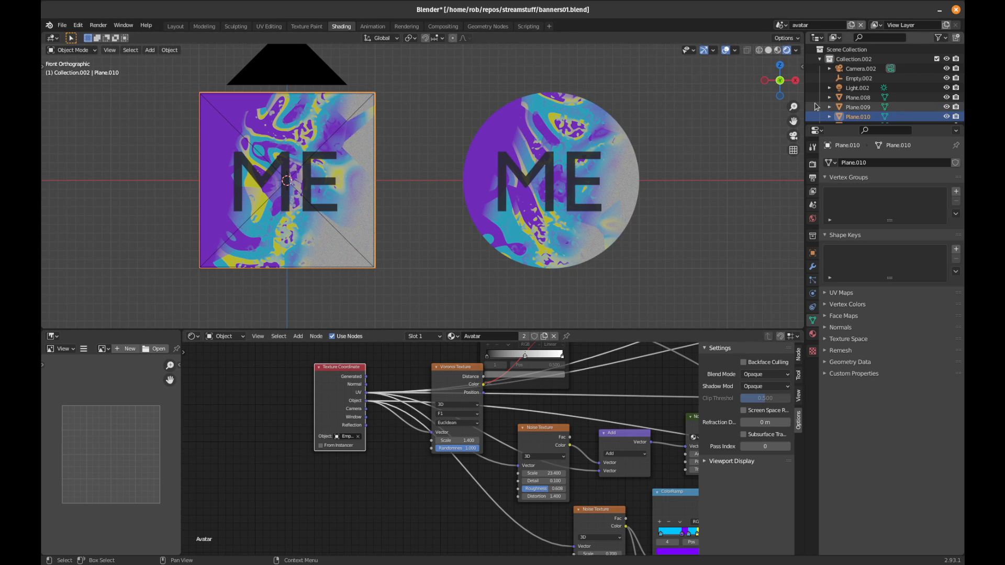
# - Try moving Empty.002 sideways to check its effect on the square and circular patterns
pyautogui.click(865, 79)
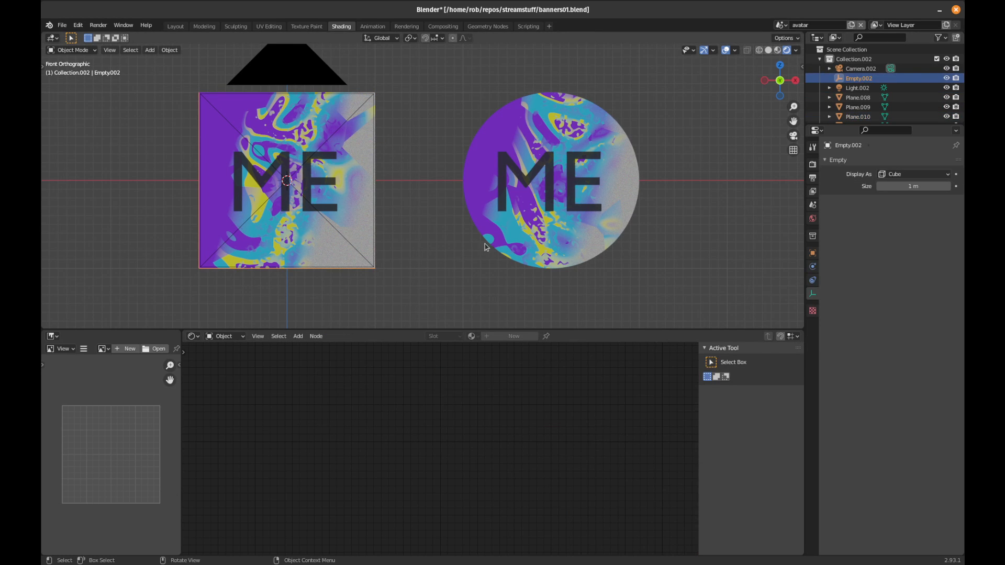
pyautogui.press('g')
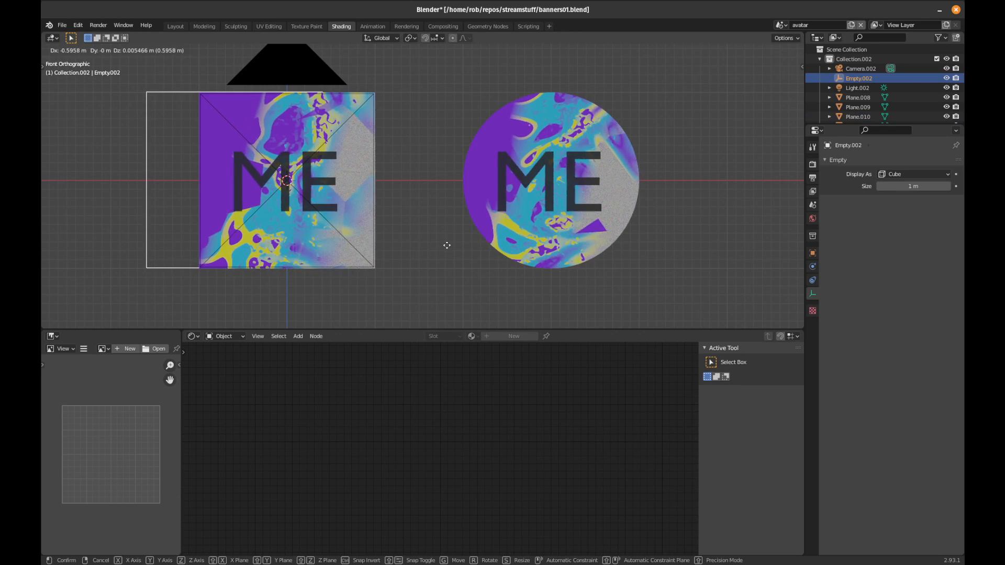
pyautogui.press('Escape')
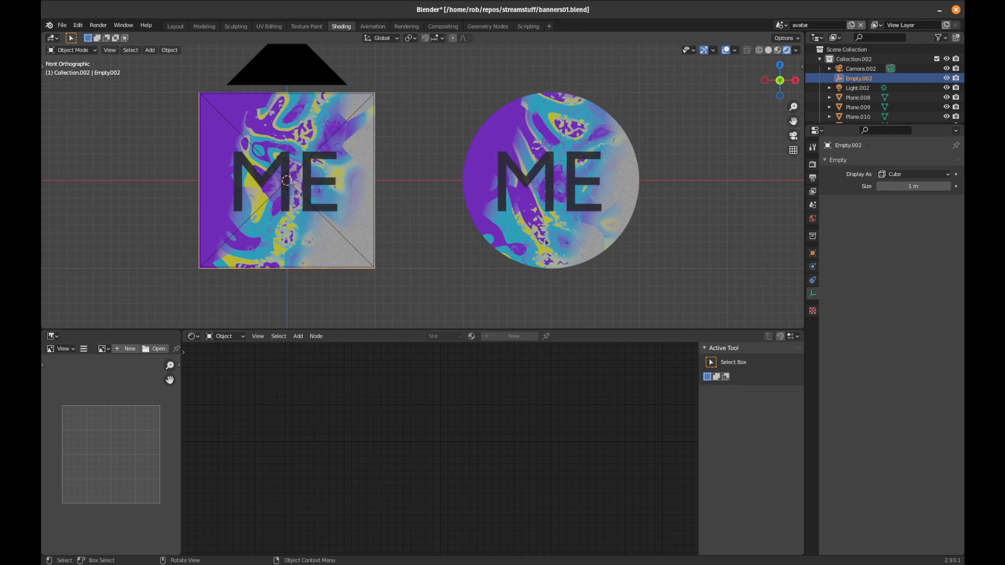
pyautogui.keyDown('shift'); pyautogui.moveTo(432, 266); pyautogui.dragTo(492, 264, button='middle'); pyautogui.keyUp('shift')
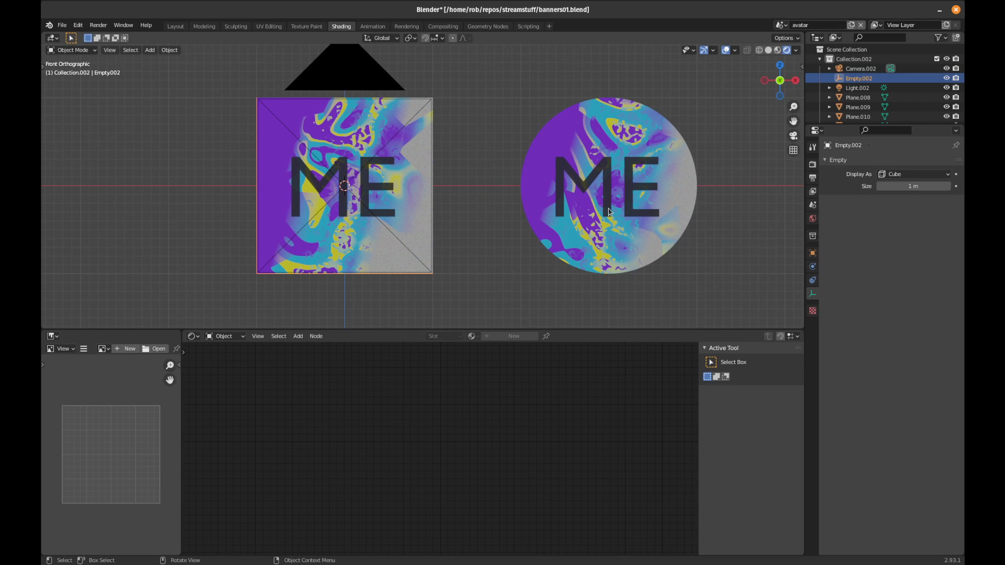
pyautogui.press('g')
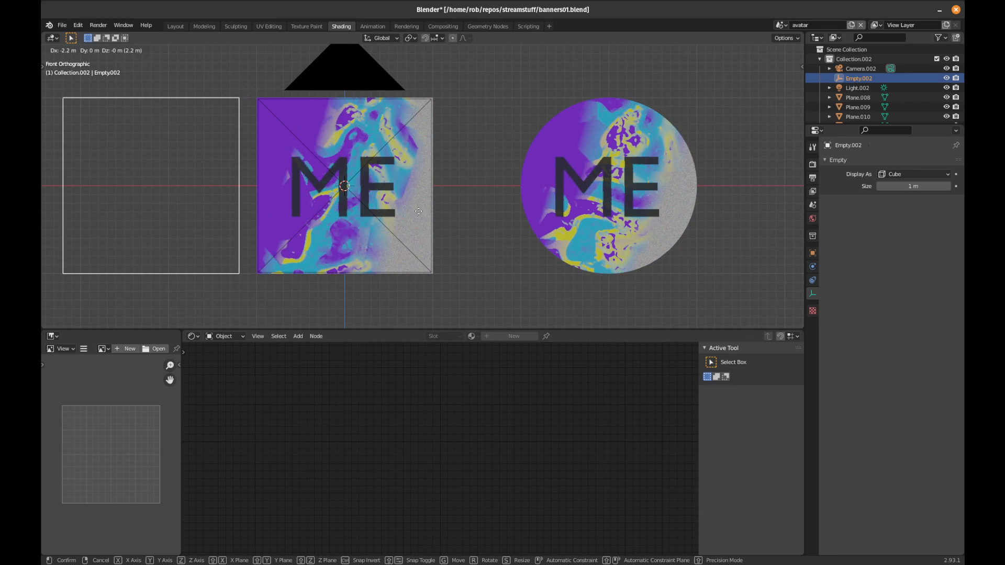
pyautogui.press('Escape')
pyautogui.scroll(-6, 496, 239)
pyautogui.press('g')
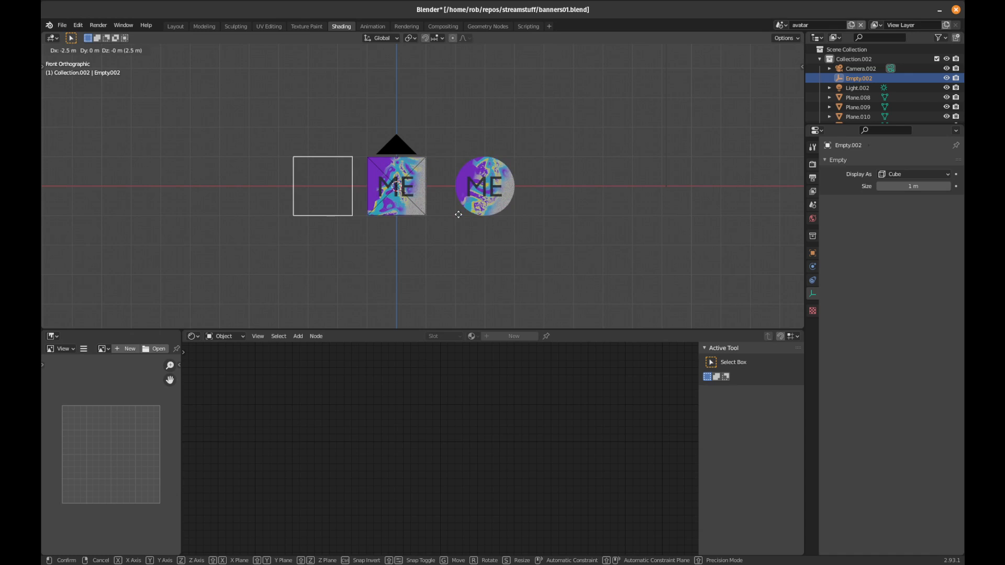
pyautogui.rightClick(518, 239)
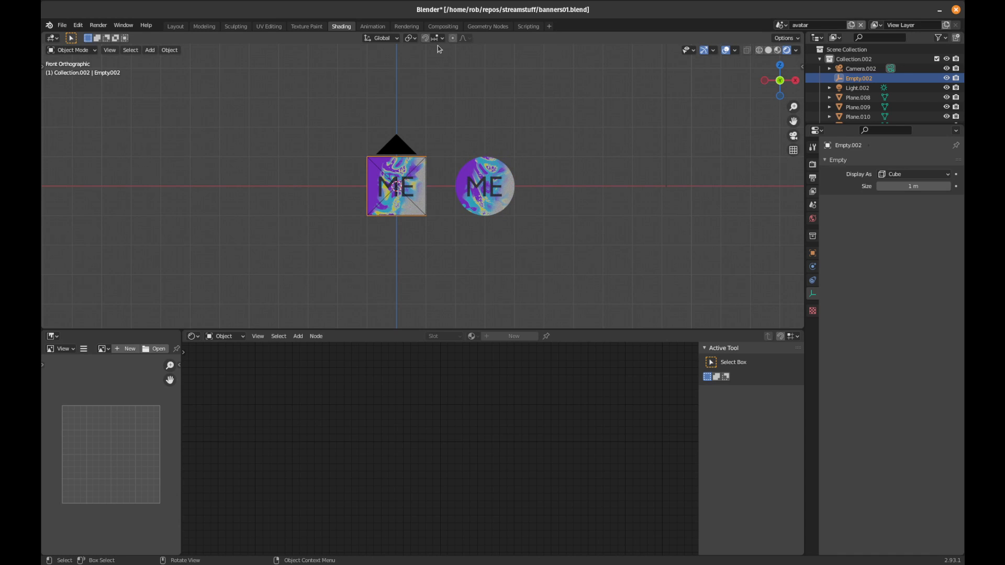
pyautogui.scroll(4, 458, 205)
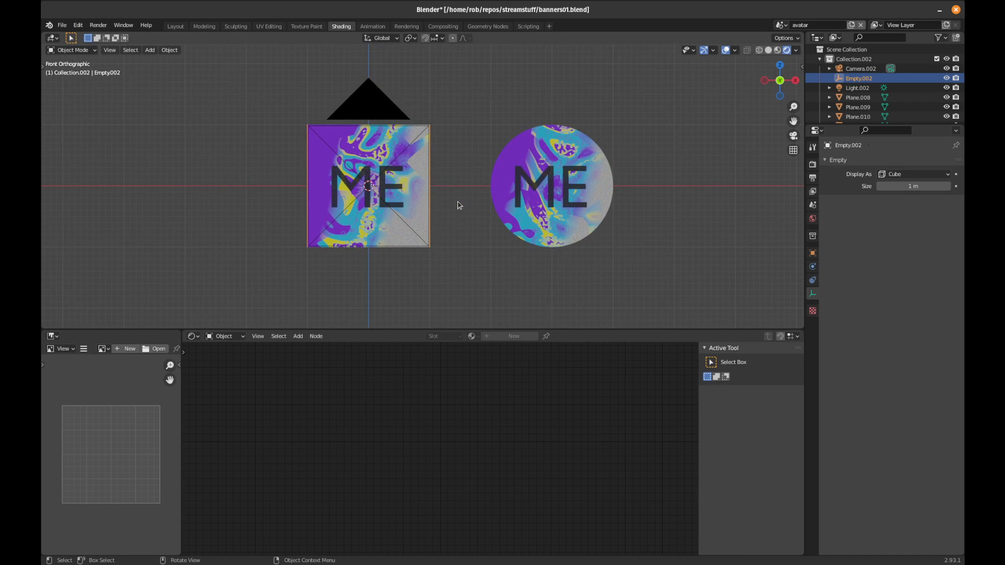
# - Move Empty.002 by -3 m along X and view the avatar planes through the camera
pyautogui.press('g')
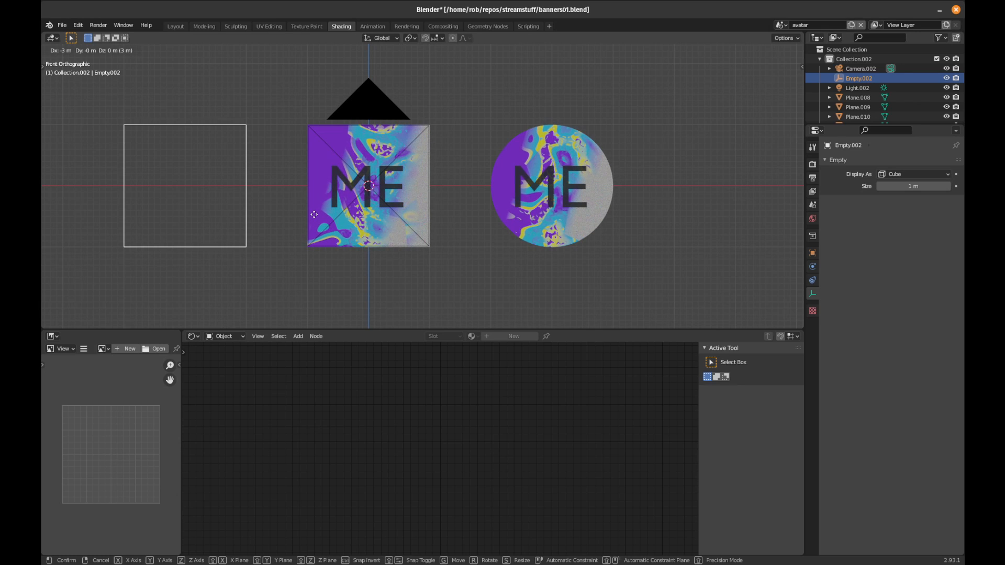
pyautogui.click(314, 214)
pyautogui.scroll(3, 393, 210)
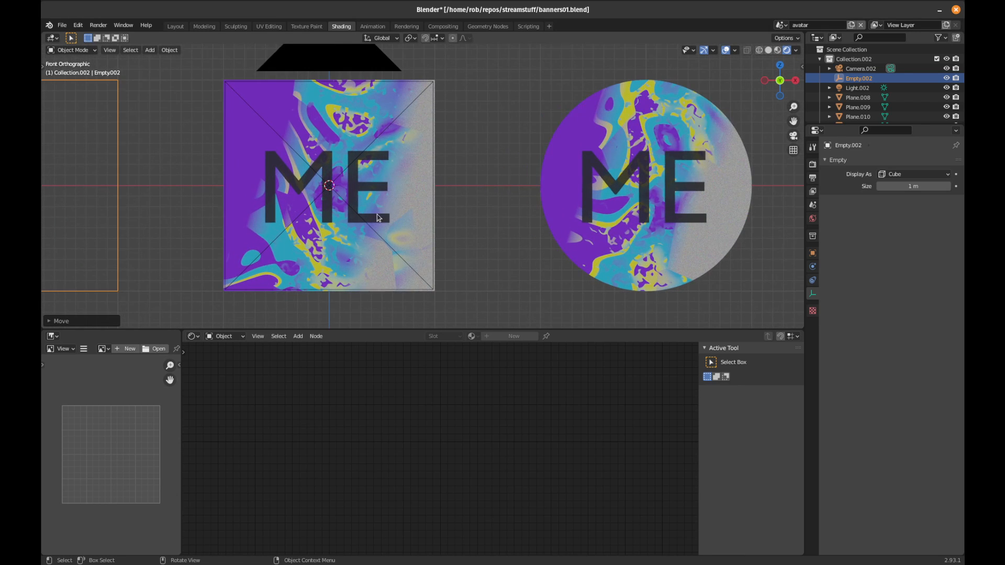
pyautogui.scroll(1, 374, 215)
pyautogui.keyDown('shift'); pyautogui.moveTo(336, 212); pyautogui.dragTo(463, 204, button='middle'); pyautogui.keyUp('shift')
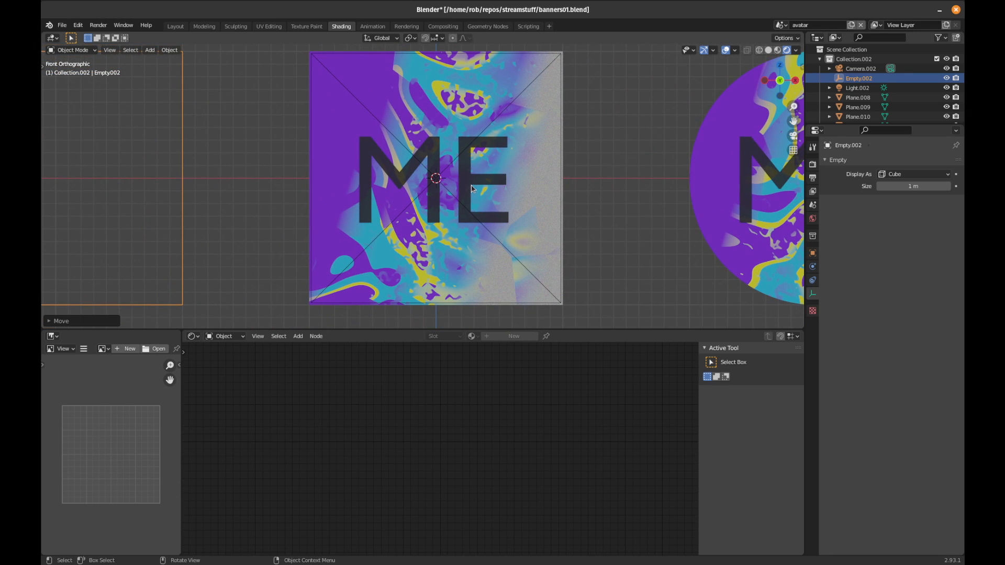
pyautogui.press('KP_0')
pyautogui.keyDown('shift'); pyautogui.moveTo(376, 228); pyautogui.dragTo(478, 231, button='middle'); pyautogui.keyUp('shift')
pyautogui.scroll(3, 449, 234)
pyautogui.scroll(-4, 449, 235)
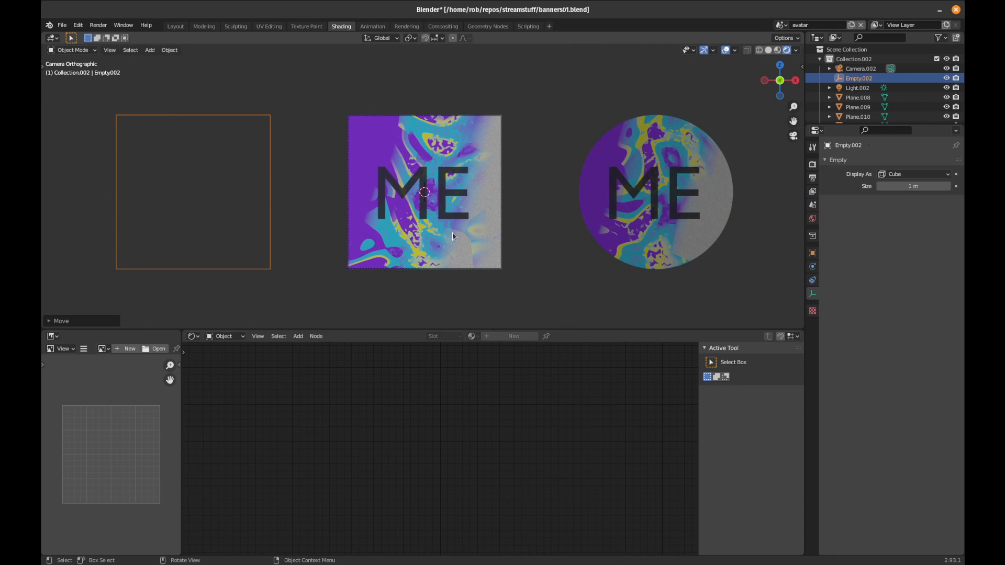
pyautogui.scroll(1, 461, 237)
# - Try a geometry offset of 0.06 m on the square's ME text, then reset it to 0 m
pyautogui.click(453, 224)
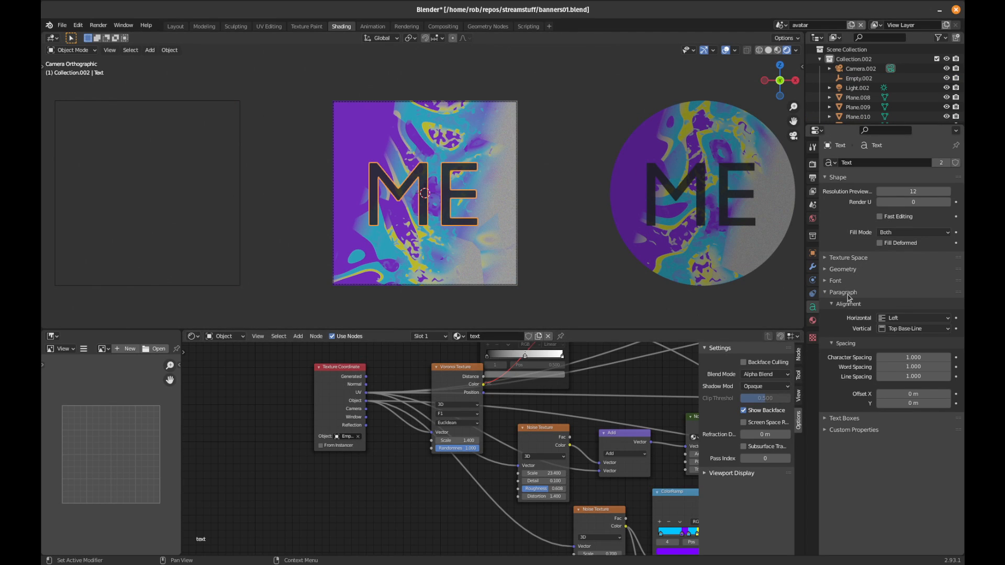
pyautogui.click(842, 269)
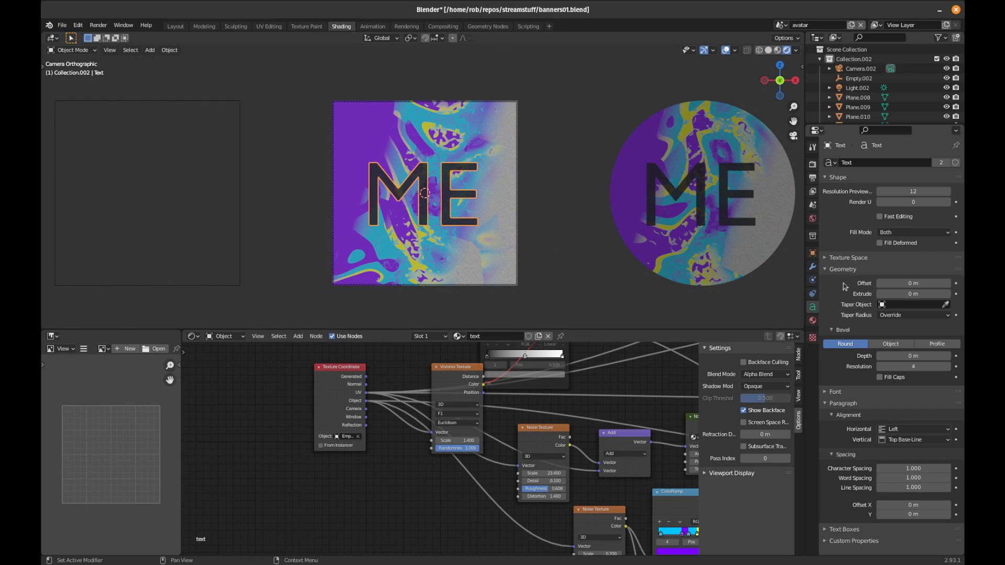
pyautogui.moveTo(904, 284)
pyautogui.mouseDown()
pyautogui.moveTo(927, 284)
pyautogui.moveTo(887, 285)
pyautogui.moveTo(910, 285)
pyautogui.mouseUp()
pyautogui.click(910, 287)
pyautogui.click(910, 287)
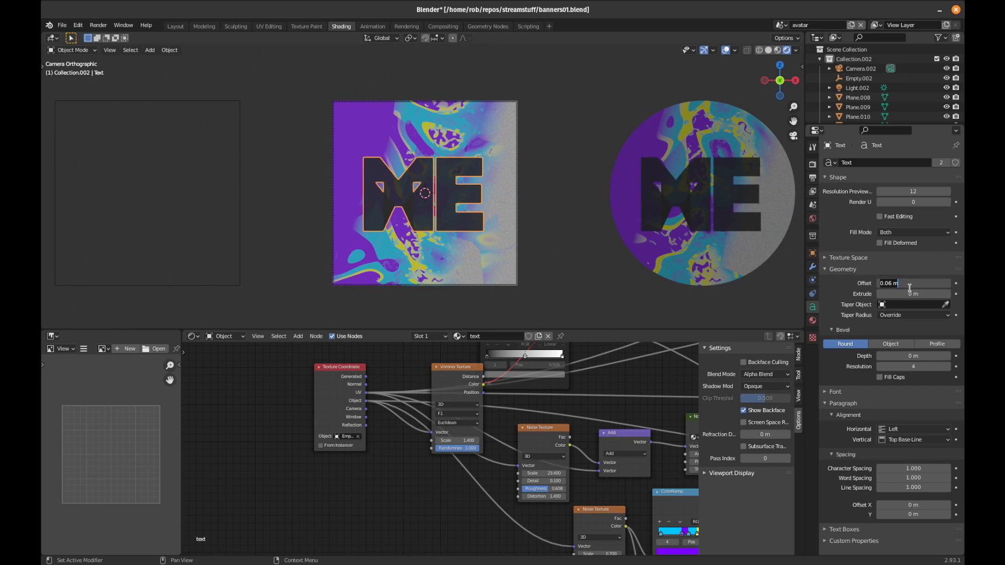
pyautogui.write('0')
pyautogui.press('Return')
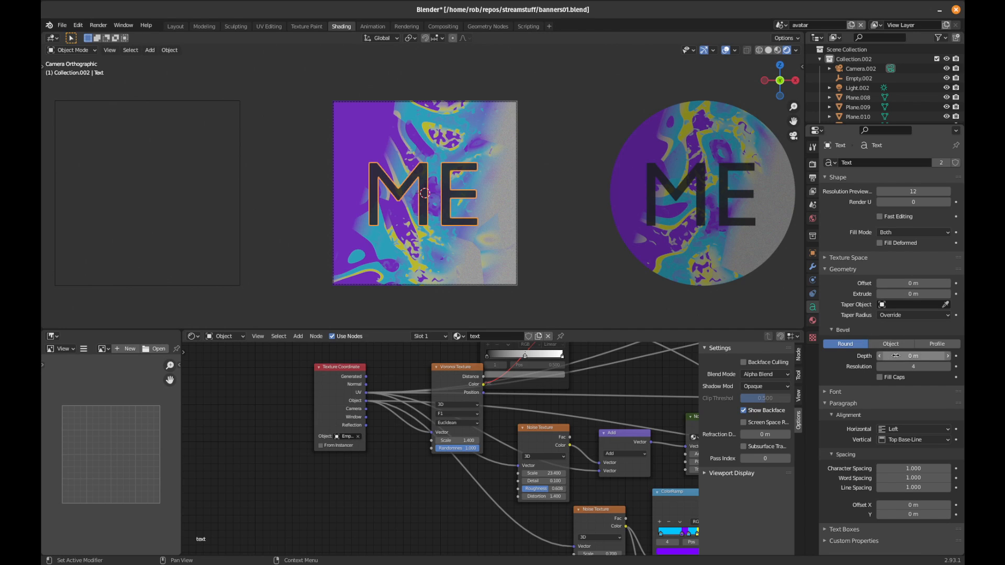
# - Try a round bevel depth of 0.024 m on the ME text, then return it to 0 m
pyautogui.moveTo(913, 356); pyautogui.dragTo(905, 356)
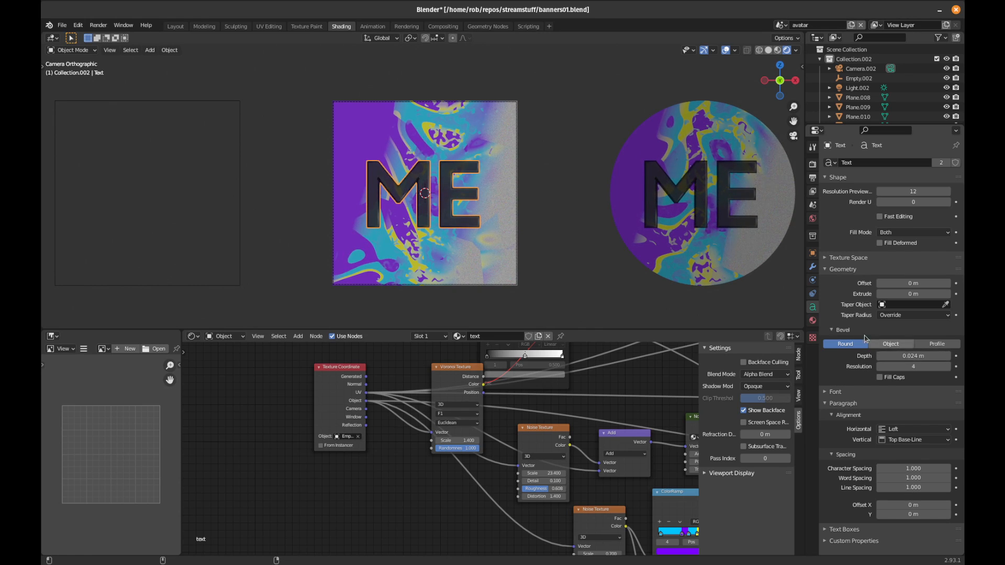
pyautogui.click(543, 287)
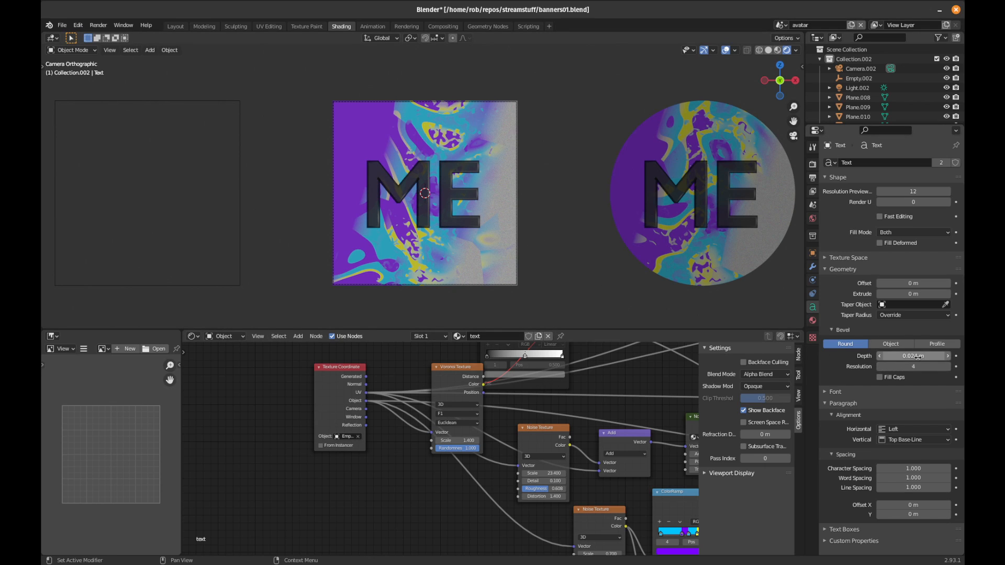
pyautogui.moveTo(917, 356); pyautogui.dragTo(890, 356)
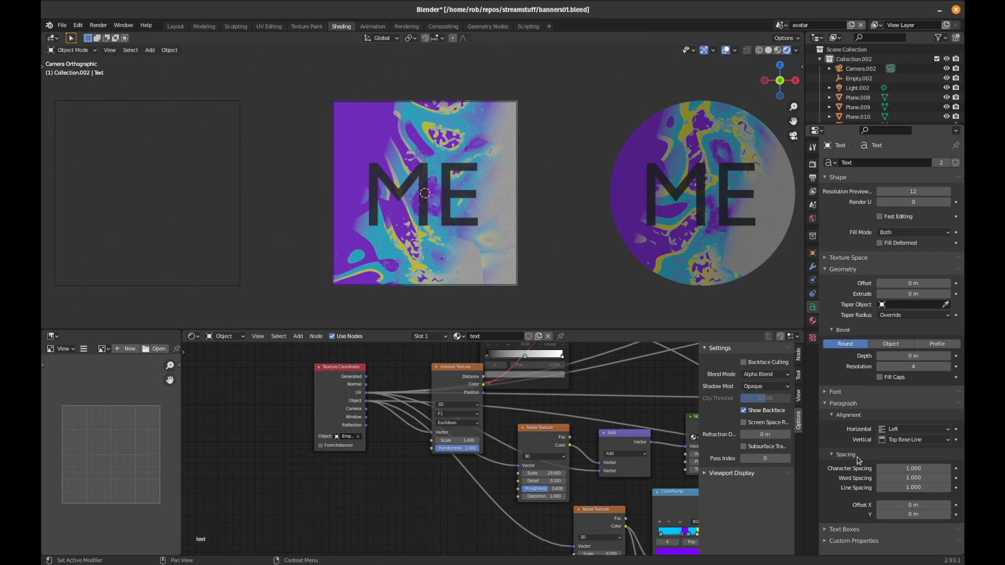
# - Try a larger font size on the ME text, then undo the size change
pyautogui.click(847, 258)
pyautogui.click(847, 258)
pyautogui.click(843, 392)
pyautogui.scroll(-3, 844, 390)
pyautogui.scroll(-3, 844, 390)
pyautogui.moveTo(914, 359)
pyautogui.mouseDown()
pyautogui.moveTo(959, 359)
pyautogui.moveTo(909, 359)
pyautogui.mouseUp()
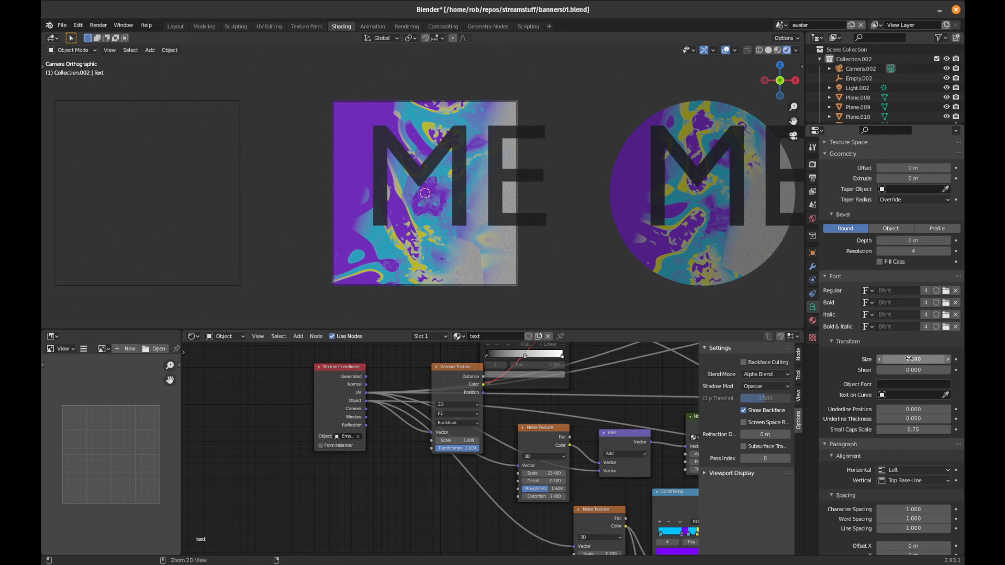
pyautogui.hotkey('ctrl', 'z')
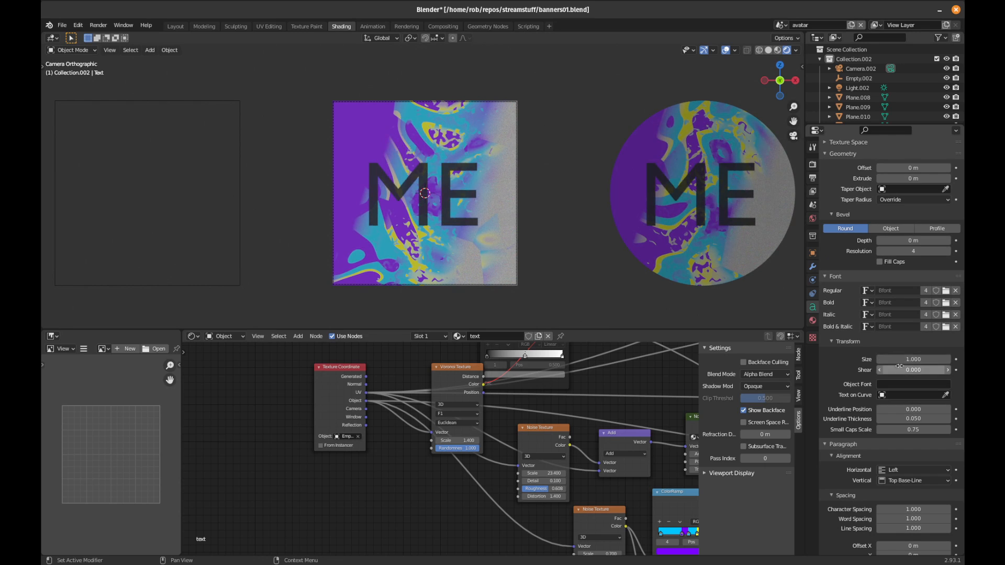
# - Set the ME text's shear to 0.4 and move the square's lettering about -0.14 m along X
pyautogui.moveTo(901, 372)
pyautogui.mouseDown()
pyautogui.moveTo(927, 373)
pyautogui.moveTo(910, 372)
pyautogui.mouseUp()
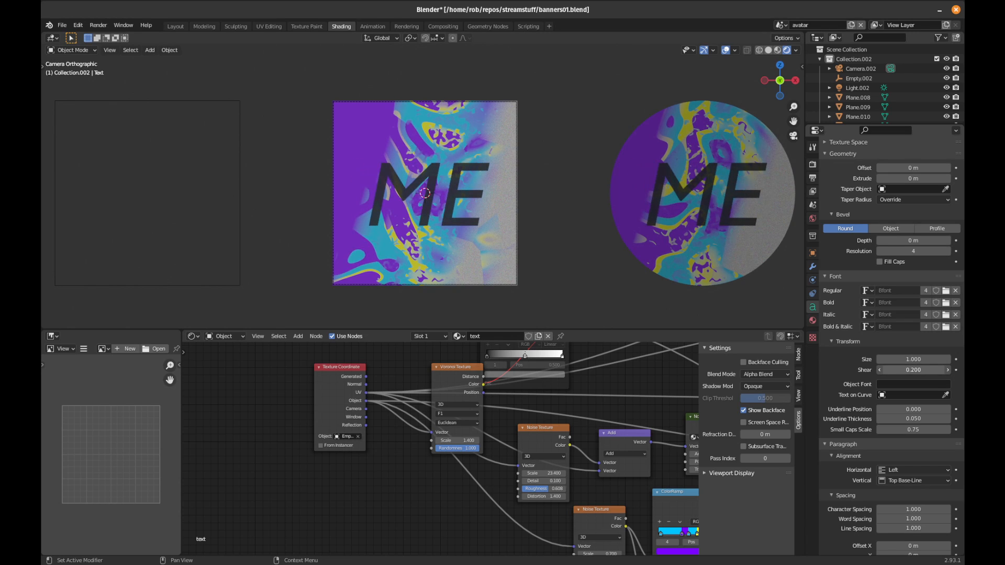
pyautogui.moveTo(911, 373)
pyautogui.mouseDown()
pyautogui.moveTo(932, 373)
pyautogui.moveTo(921, 373)
pyautogui.mouseUp()
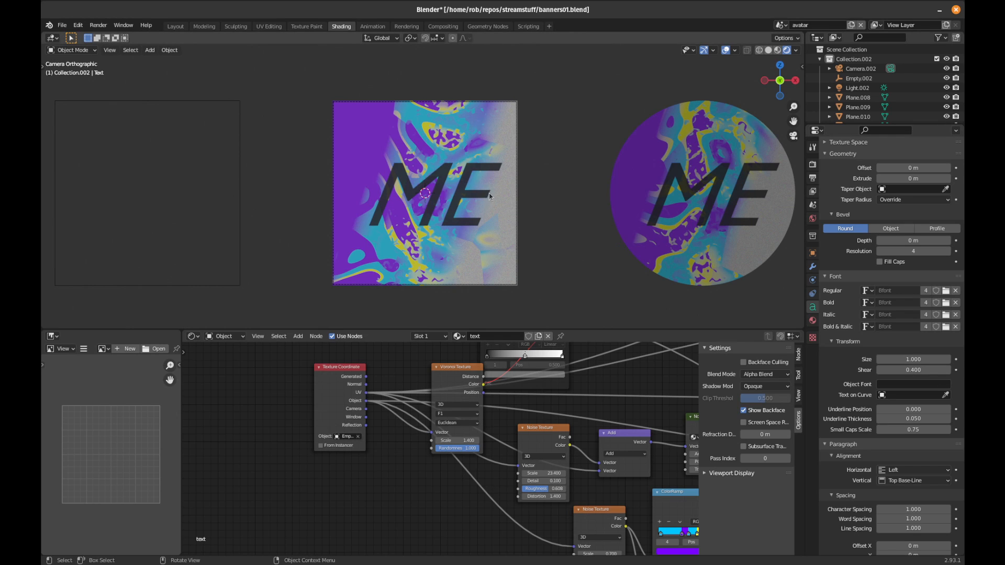
pyautogui.click(474, 196)
pyautogui.click(474, 196)
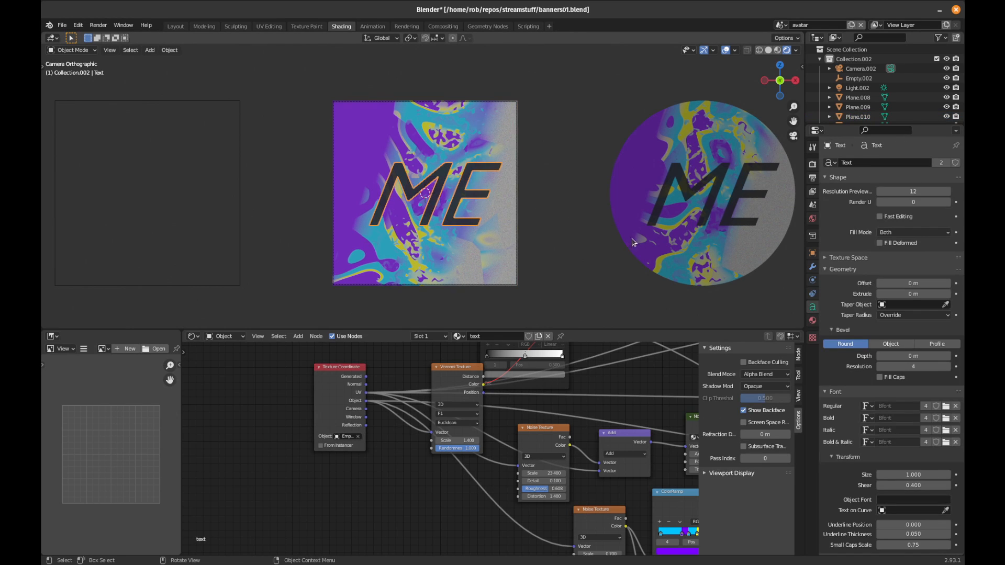
pyautogui.press('g')
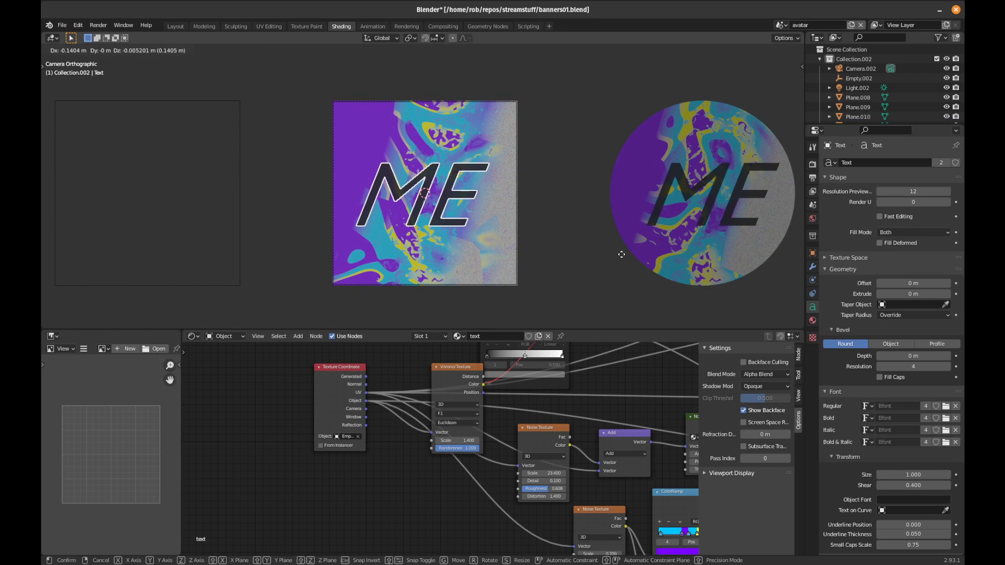
pyautogui.press('x')
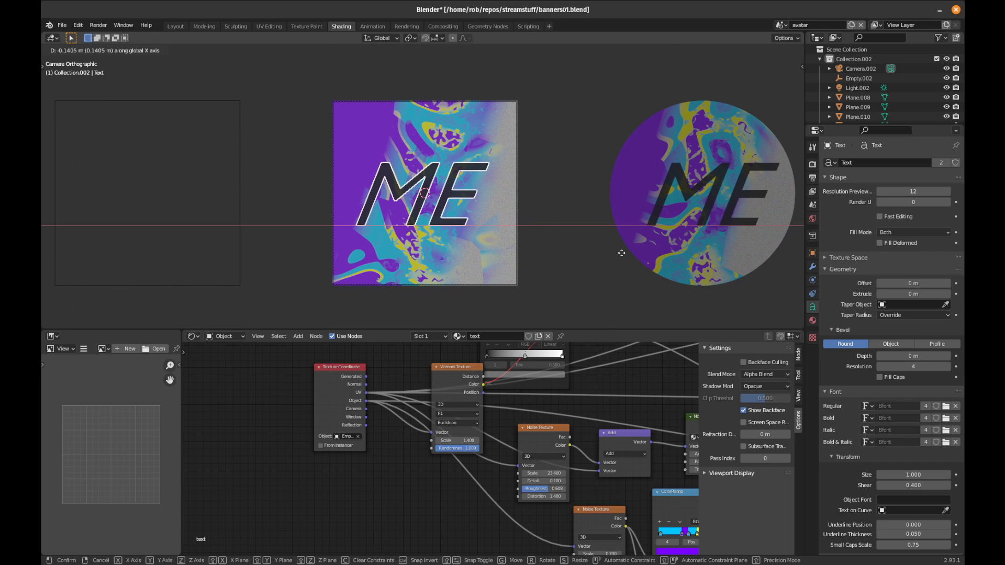
pyautogui.click(621, 253)
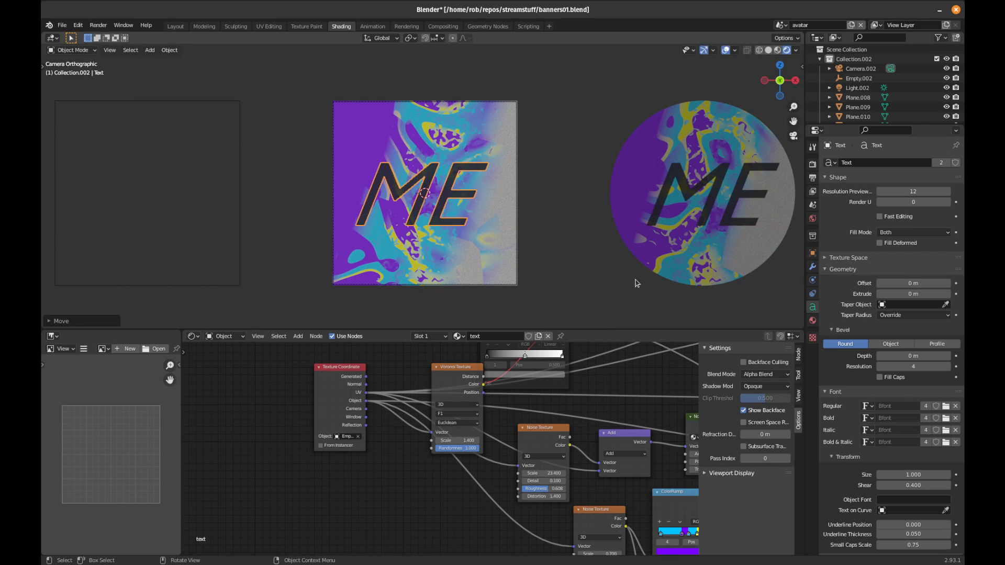
# - Try a shear of 0.6 on the ME text, then undo it and set the shear to 0.2
pyautogui.scroll(-1, 863, 380)
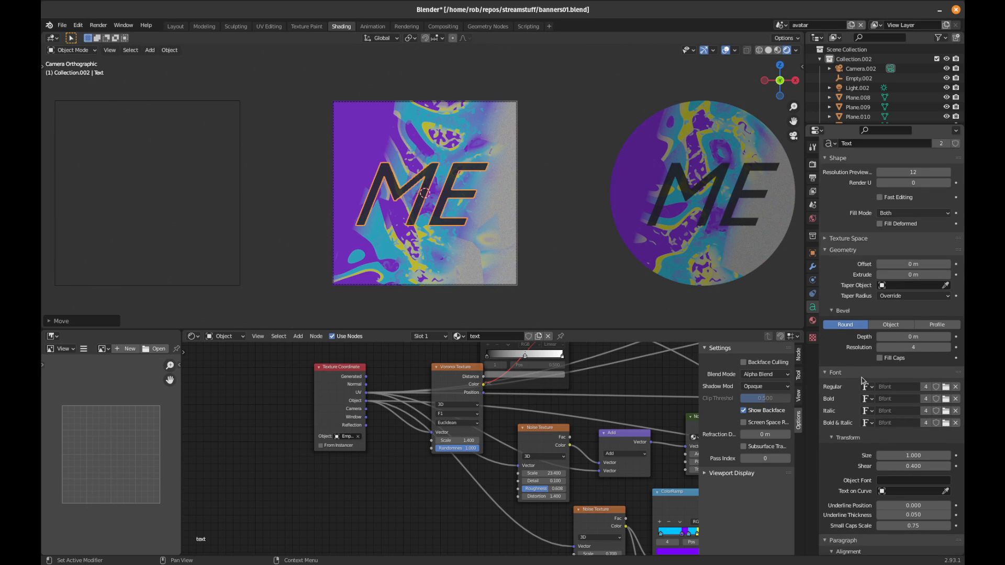
pyautogui.scroll(-3, 863, 381)
pyautogui.scroll(-3, 865, 387)
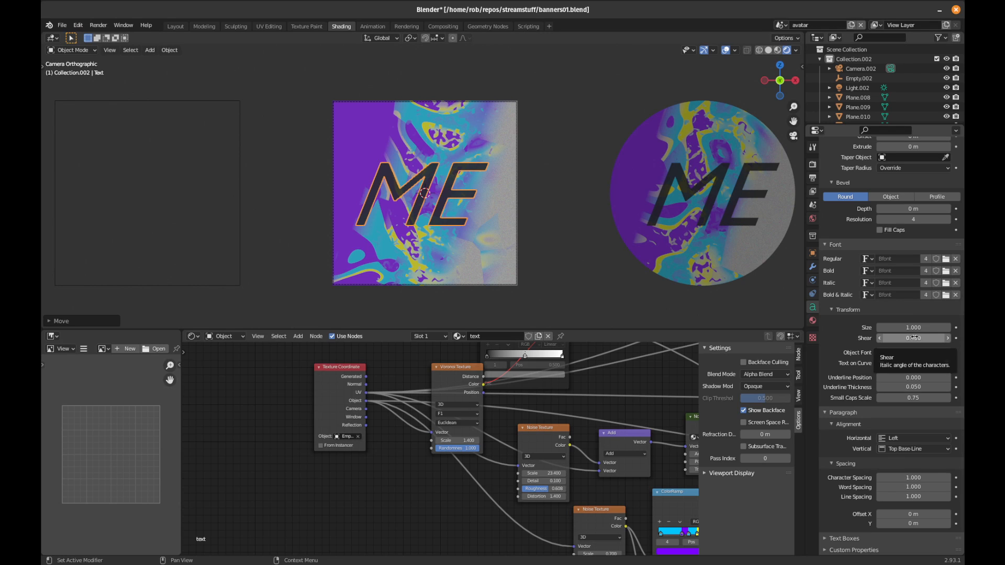
pyautogui.moveTo(924, 338); pyautogui.dragTo(969, 338)
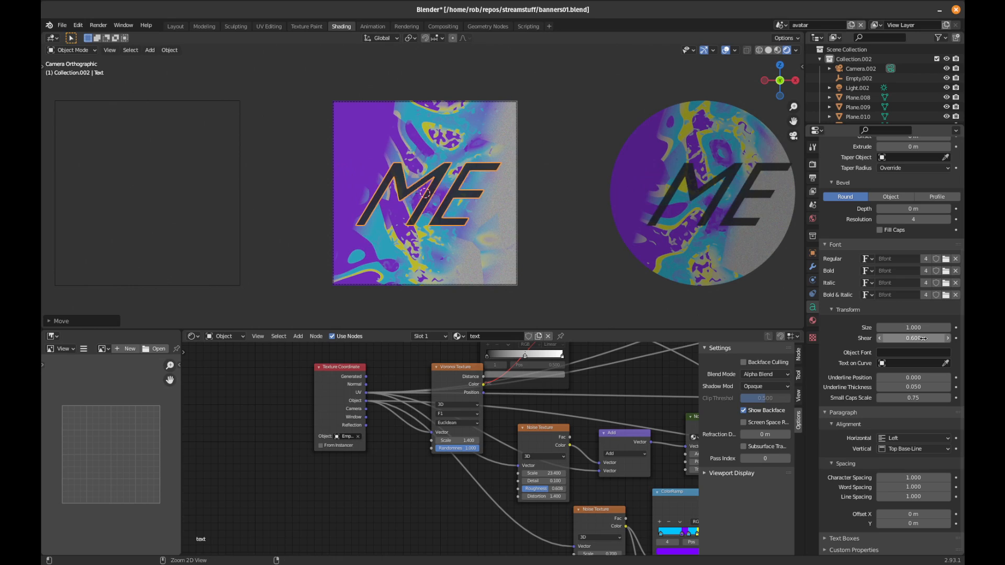
pyautogui.hotkey('ctrl', 'z')
pyautogui.click(879, 339)
pyautogui.click(879, 339)
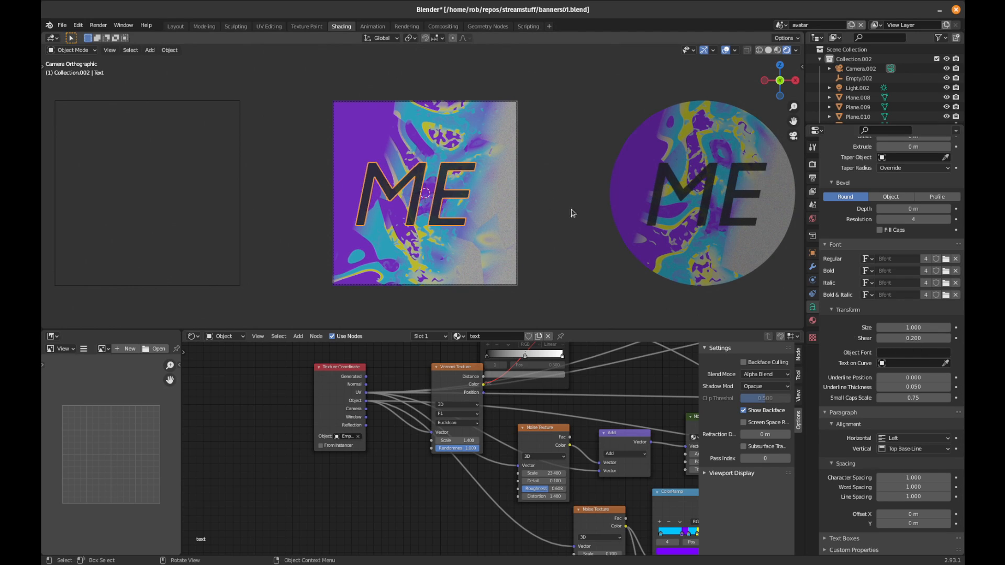
# - Move the square's ME text about 0.12 m along X to recentre it
pyautogui.press('g')
pyautogui.press('x')
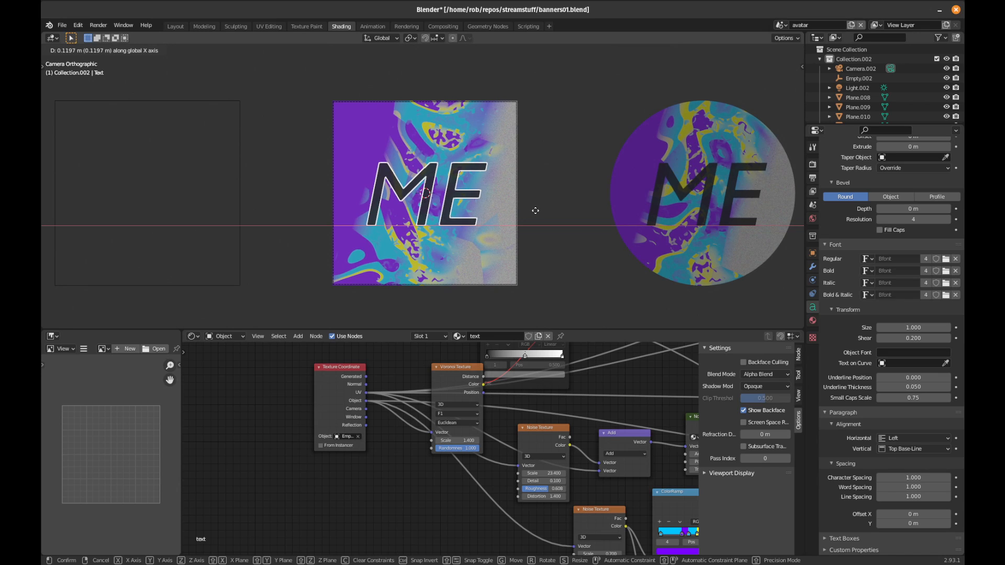
pyautogui.click(536, 211)
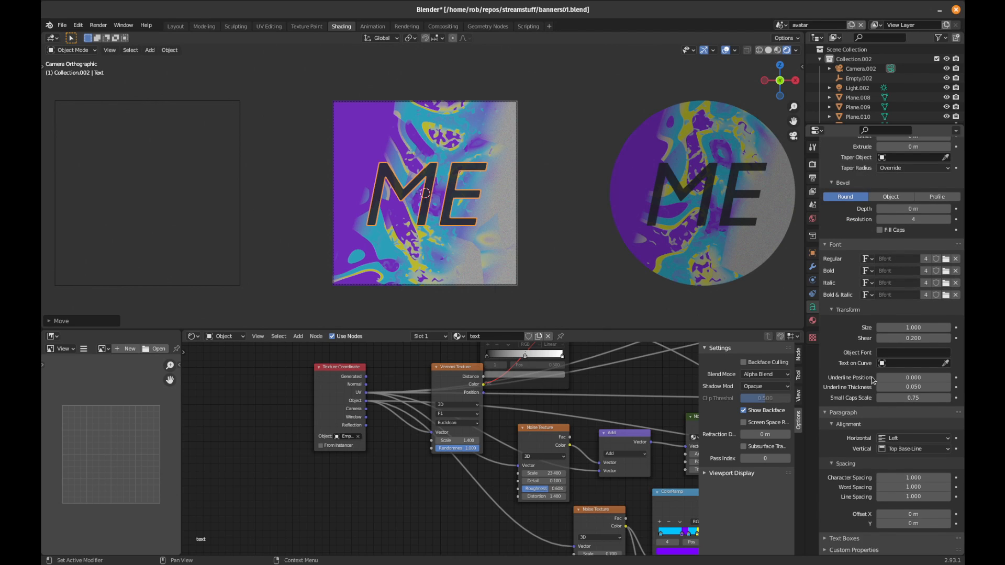
pyautogui.click(895, 353)
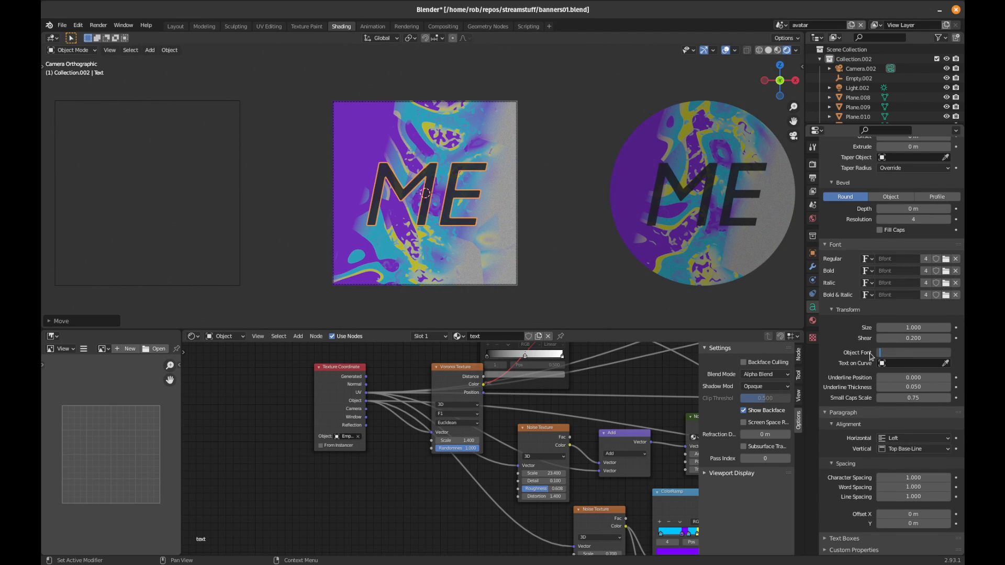
pyautogui.press('Escape')
pyautogui.click(895, 354)
pyautogui.click(863, 345)
pyautogui.click(867, 259)
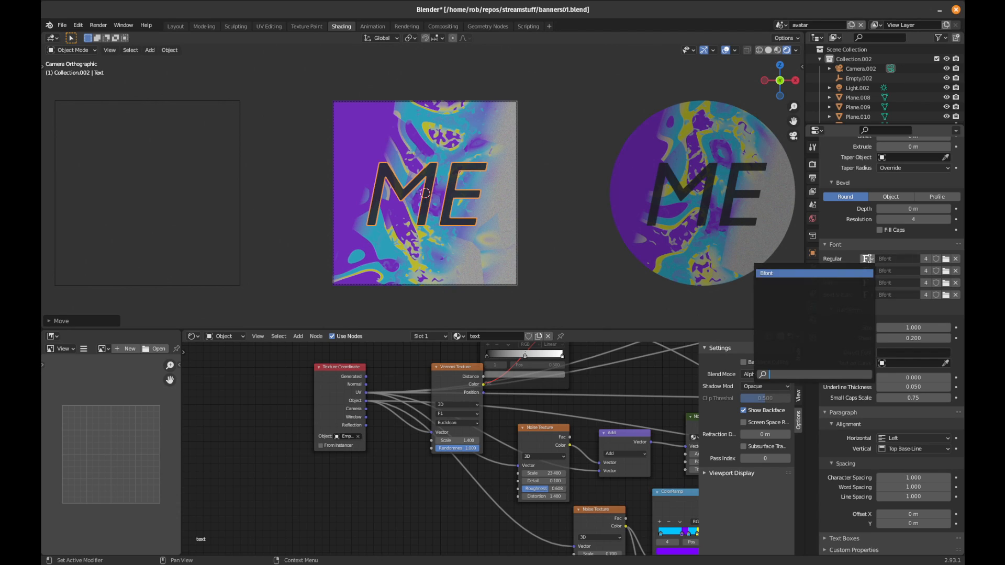
pyautogui.click(853, 260)
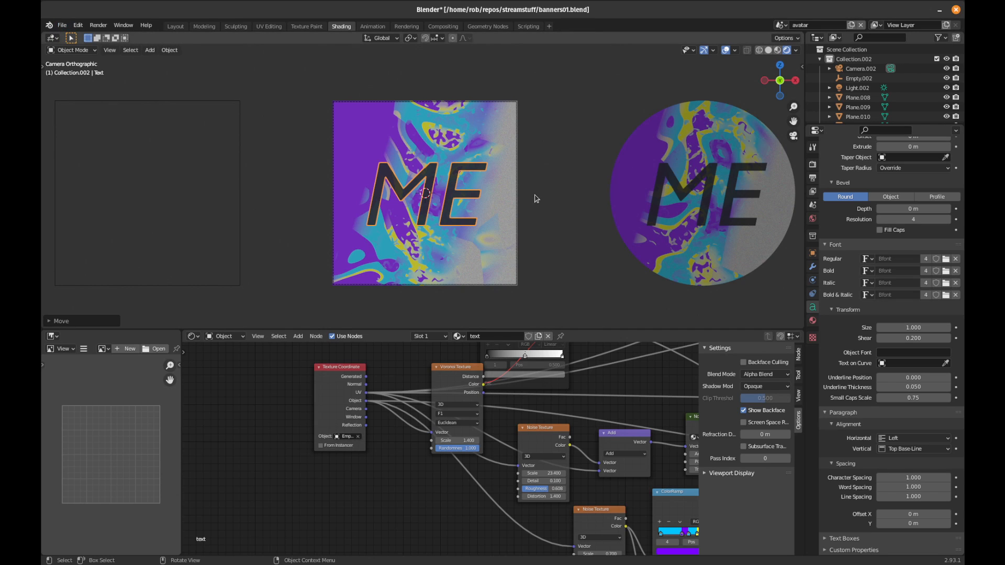
# - Try a different geometry offset on the ME text, then reset it to 0 m
pyautogui.scroll(7, 873, 329)
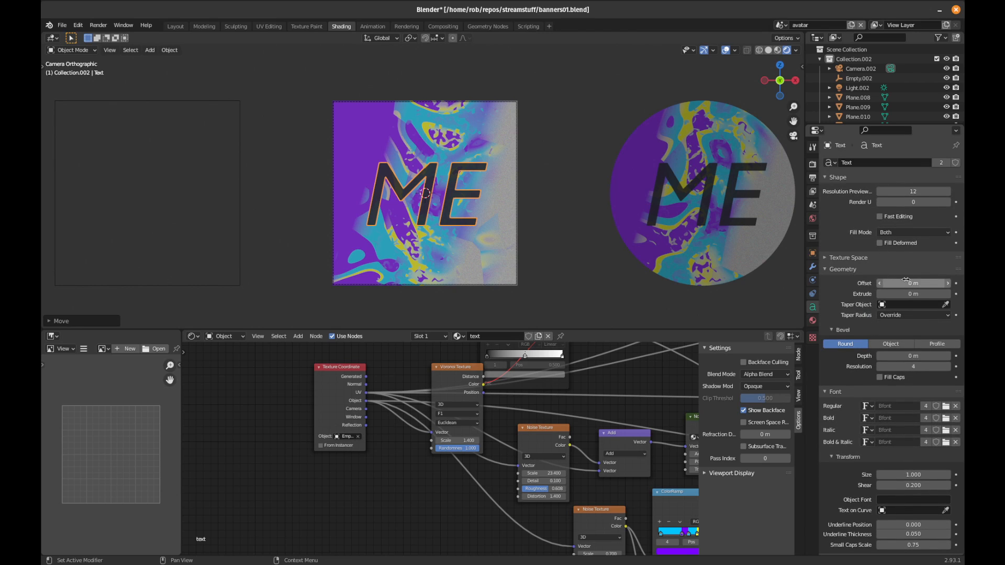
pyautogui.moveTo(938, 284); pyautogui.dragTo(908, 284)
pyautogui.click(882, 285)
pyautogui.click(908, 283)
pyautogui.write('0')
pyautogui.press('Return')
# - Extrude the ME text 0.12 m and check the avatar in a test render
pyautogui.moveTo(897, 294)
pyautogui.mouseDown()
pyautogui.moveTo(913, 295)
pyautogui.moveTo(897, 295)
pyautogui.mouseUp()
pyautogui.hotkey('ctrl', 'z')
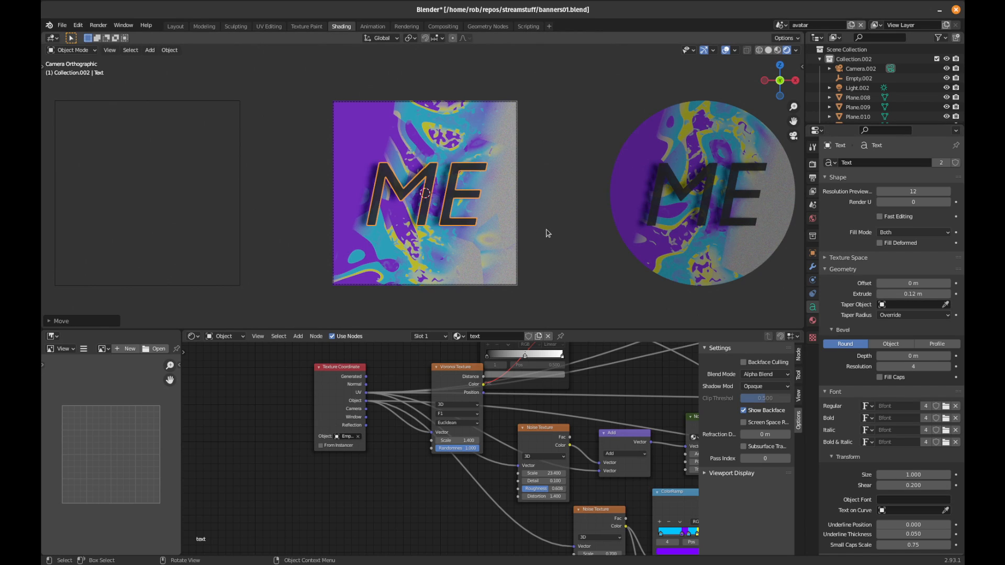
pyautogui.press('F12')
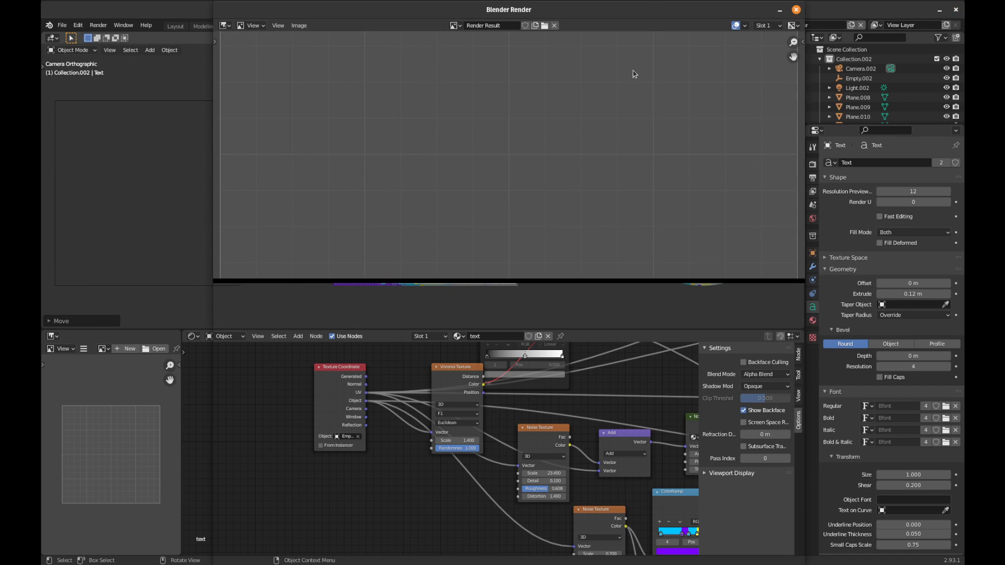
pyautogui.moveTo(651, 10)
pyautogui.mouseDown()
pyautogui.moveTo(639, 45)
pyautogui.moveTo(643, 19)
pyautogui.mouseUp()
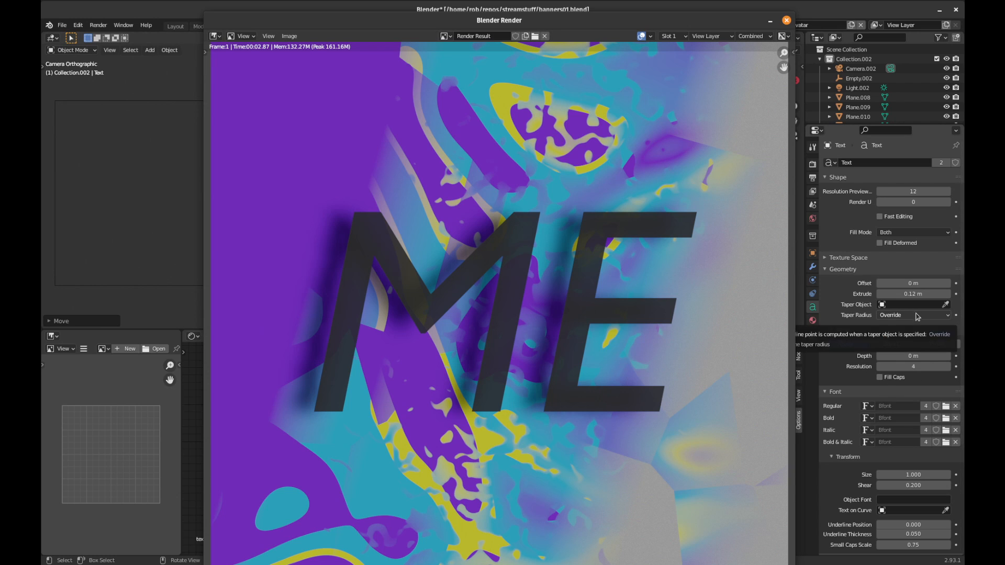
pyautogui.press('Escape')
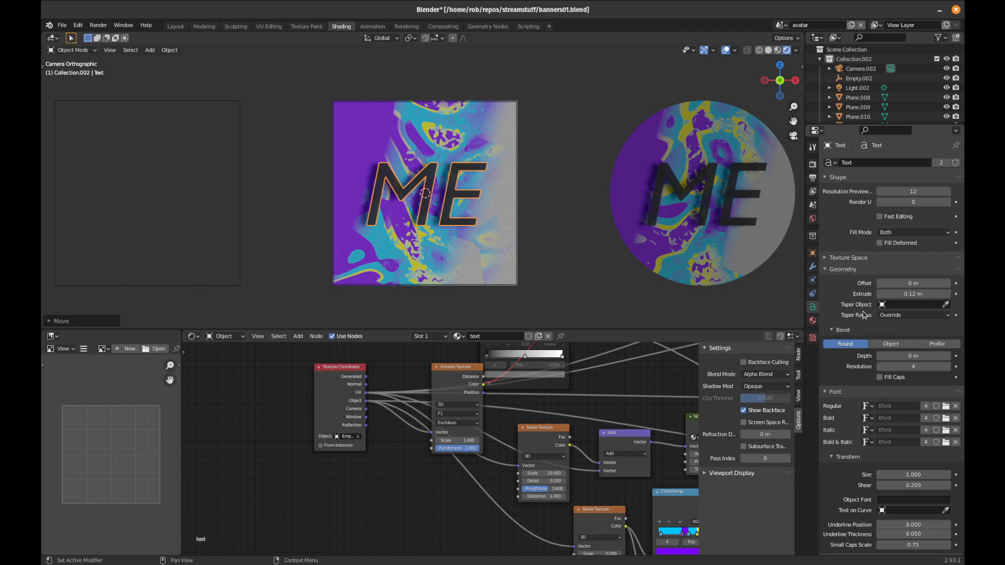
# - Try a round bevel depth of 0.025 m on the extruded ME text, then return it to 0 m
pyautogui.click(902, 318)
pyautogui.moveTo(912, 357); pyautogui.dragTo(925, 356)
pyautogui.scroll(1, 449, 242)
pyautogui.scroll(3, 448, 242)
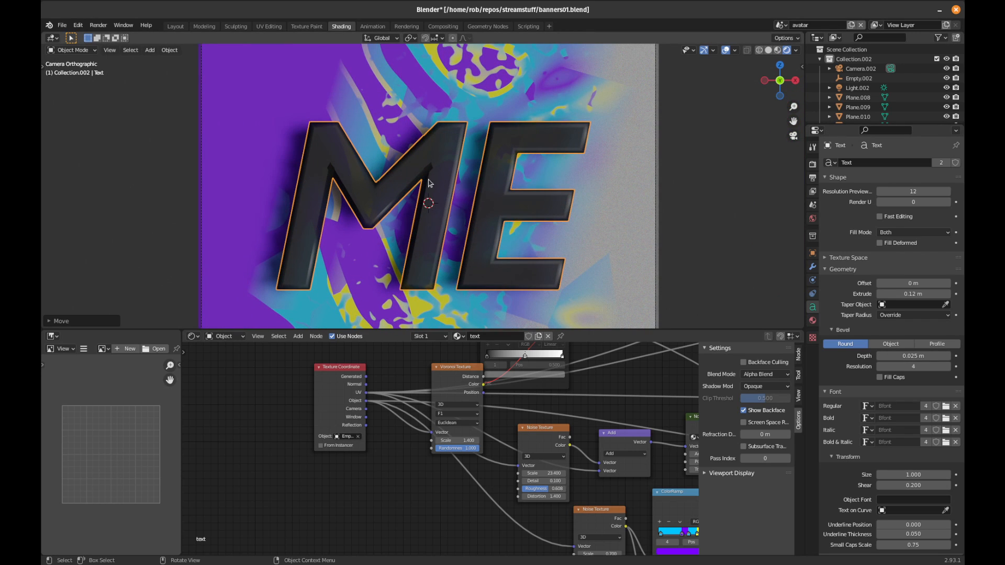
pyautogui.scroll(1, 430, 173)
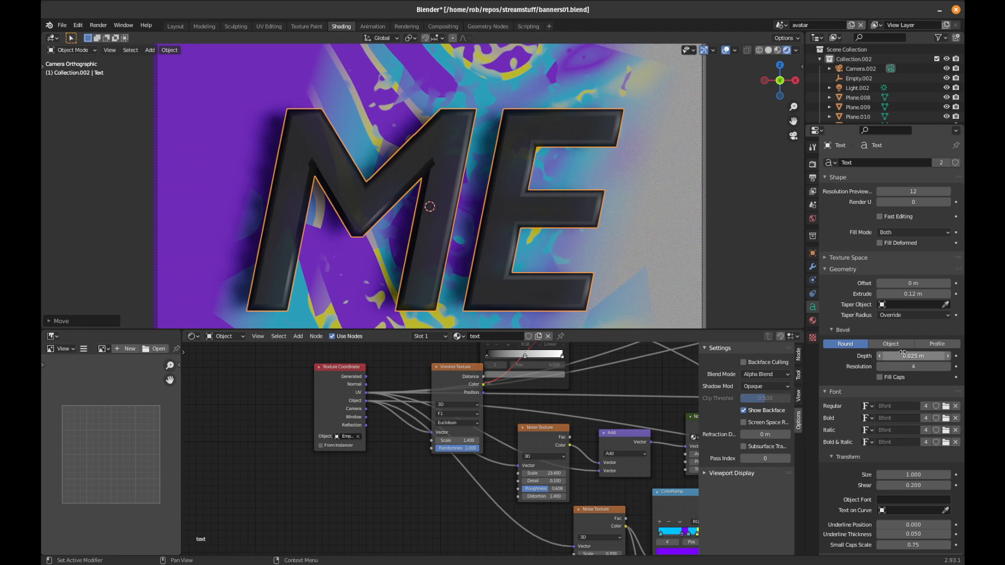
pyautogui.moveTo(900, 354); pyautogui.dragTo(883, 355)
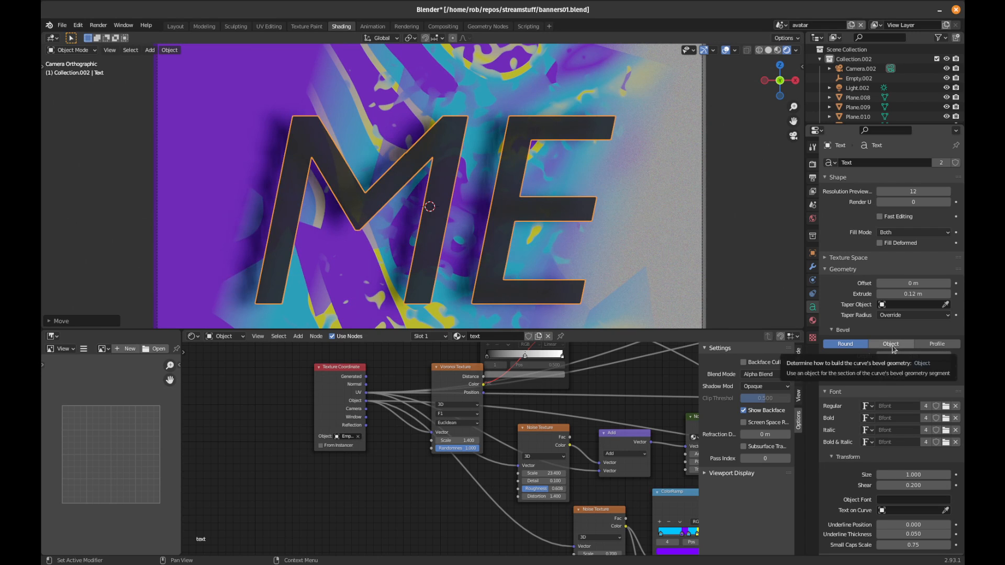
# - Try the Object and Profile bevel modes on the ME text, then switch back to Round
pyautogui.click(872, 345)
pyautogui.click(854, 346)
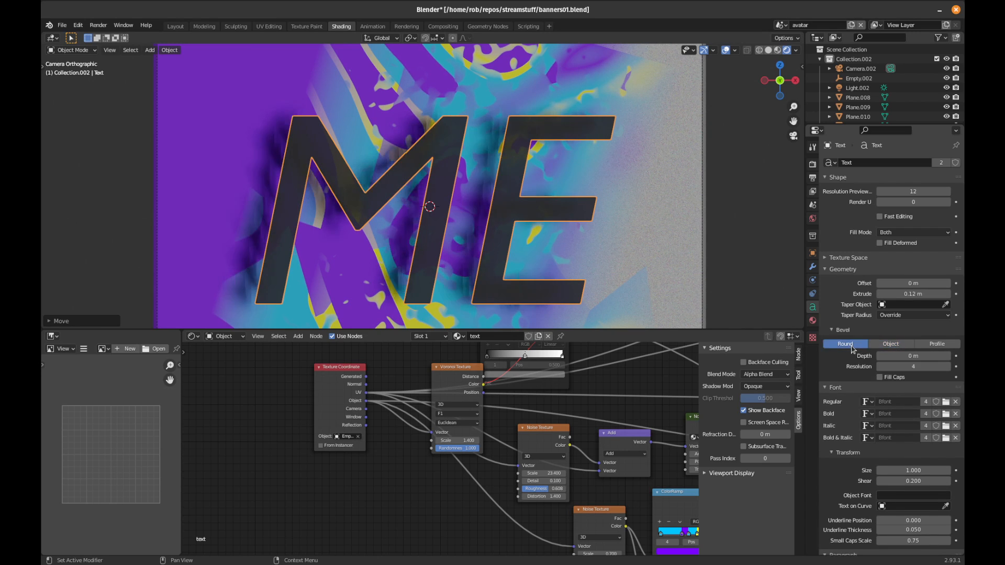
pyautogui.click(889, 345)
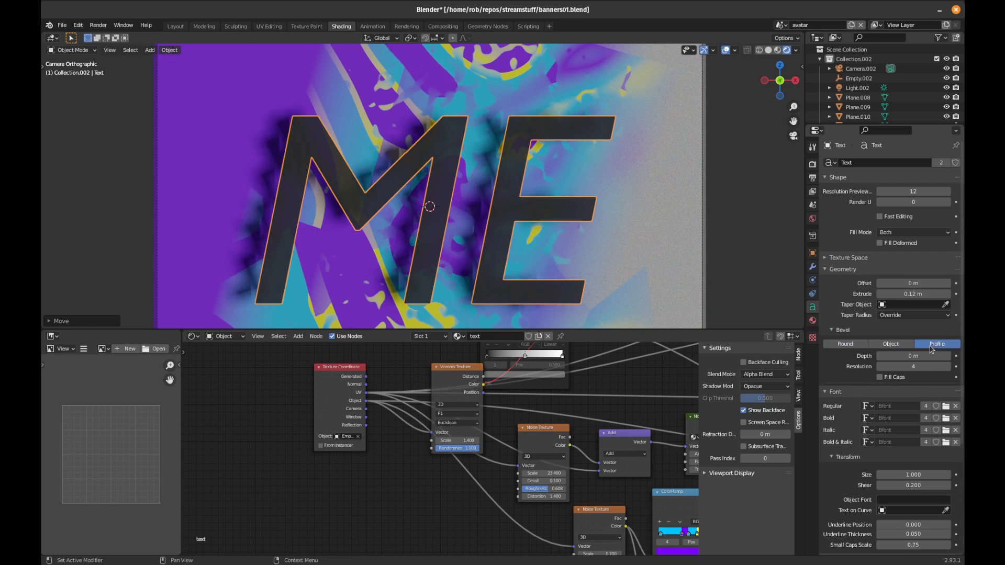
pyautogui.click(853, 345)
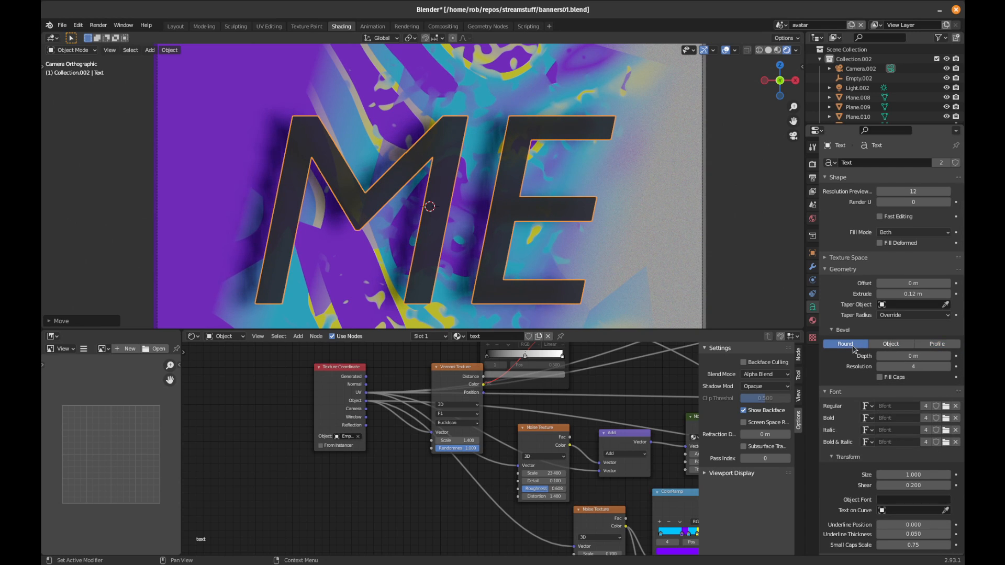
pyautogui.scroll(-6, 853, 361)
pyautogui.scroll(-1, 851, 368)
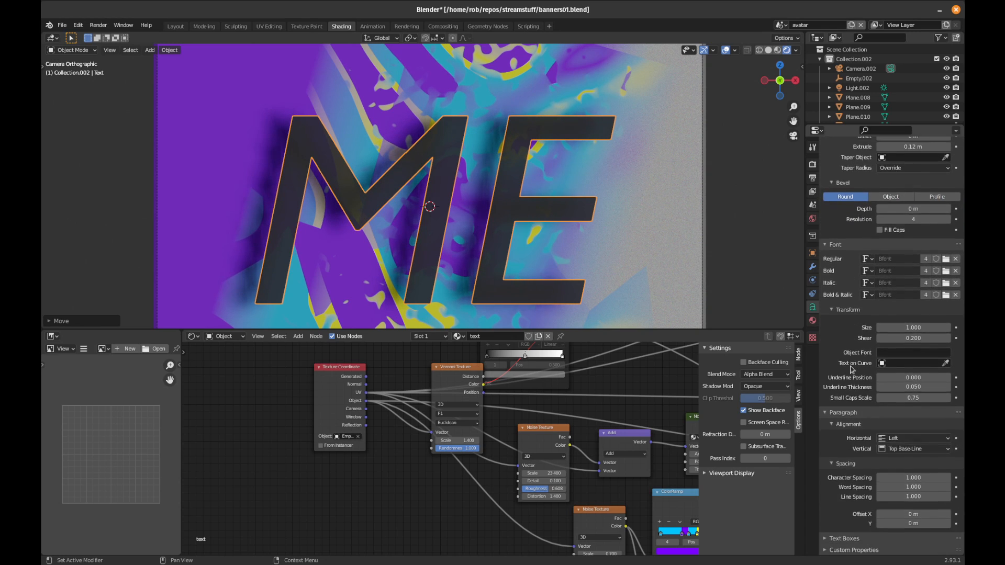
pyautogui.scroll(-6, 513, 218)
pyautogui.scroll(2, 513, 218)
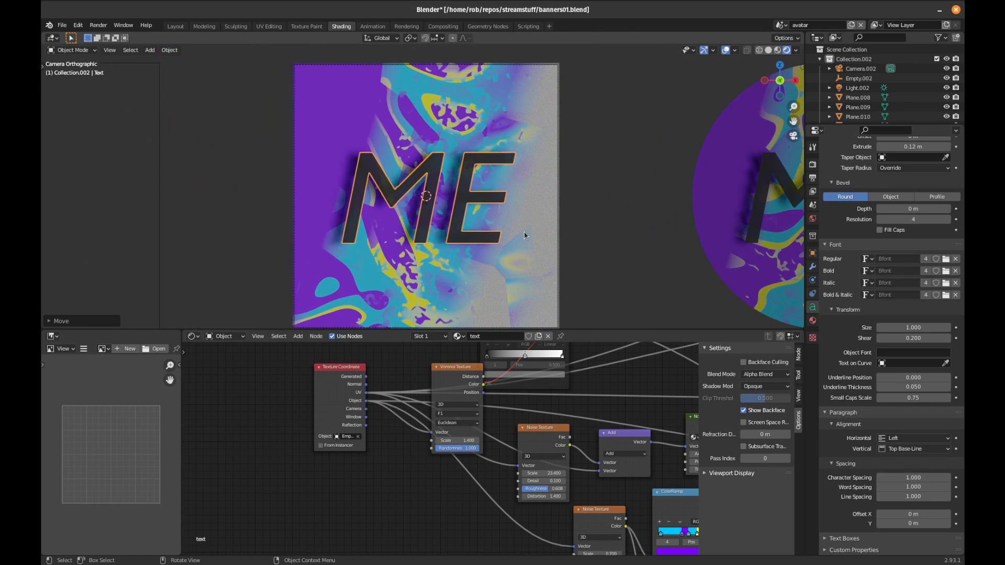
pyautogui.keyDown('shift'); pyautogui.moveTo(535, 237); pyautogui.dragTo(536, 227, button='middle'); pyautogui.keyUp('shift')
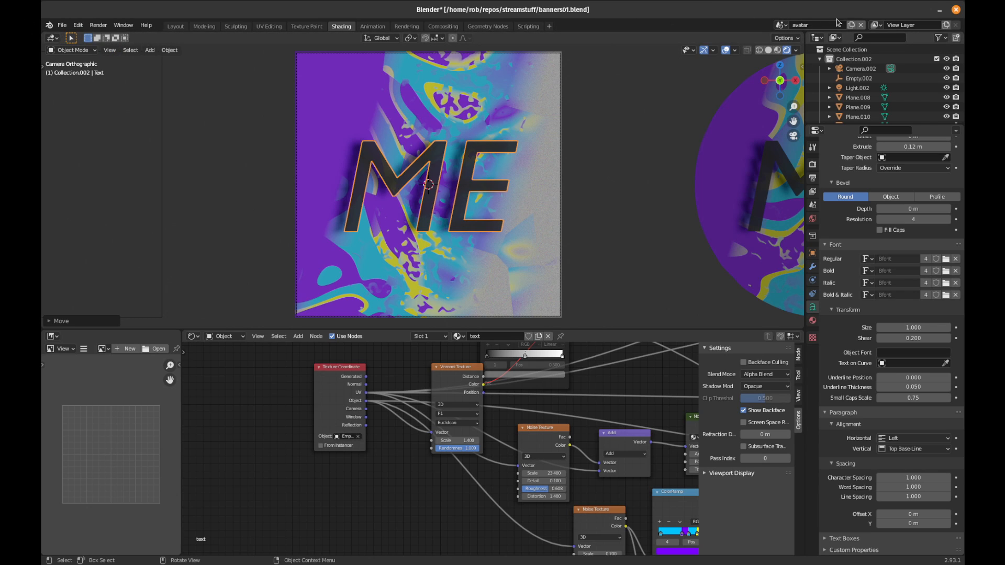
# - Save the project under the new name avatars01.blend in the streamstuff folder
pyautogui.click(780, 25)
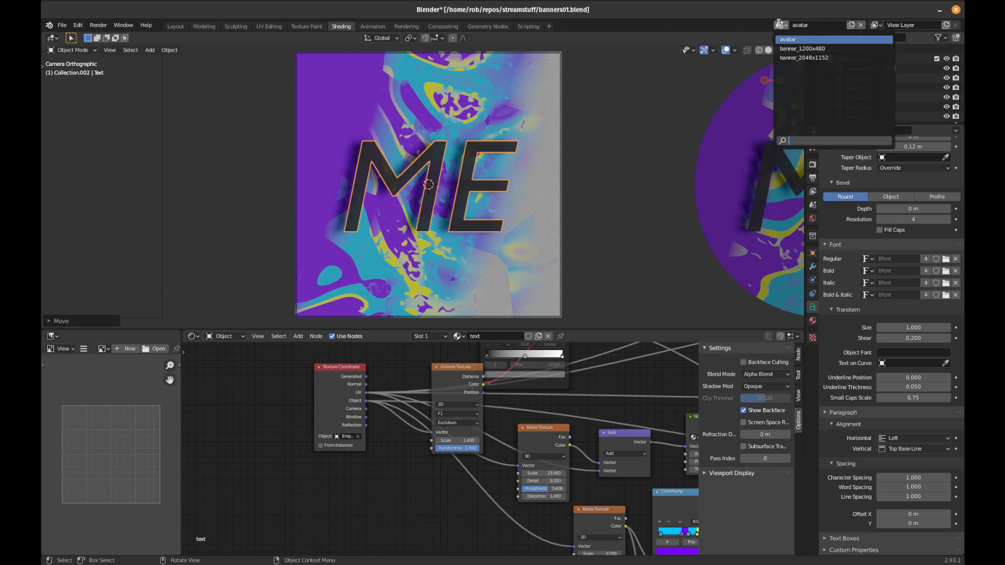
pyautogui.click(62, 25)
pyautogui.hotkey('ctrl', 'shift', 's')
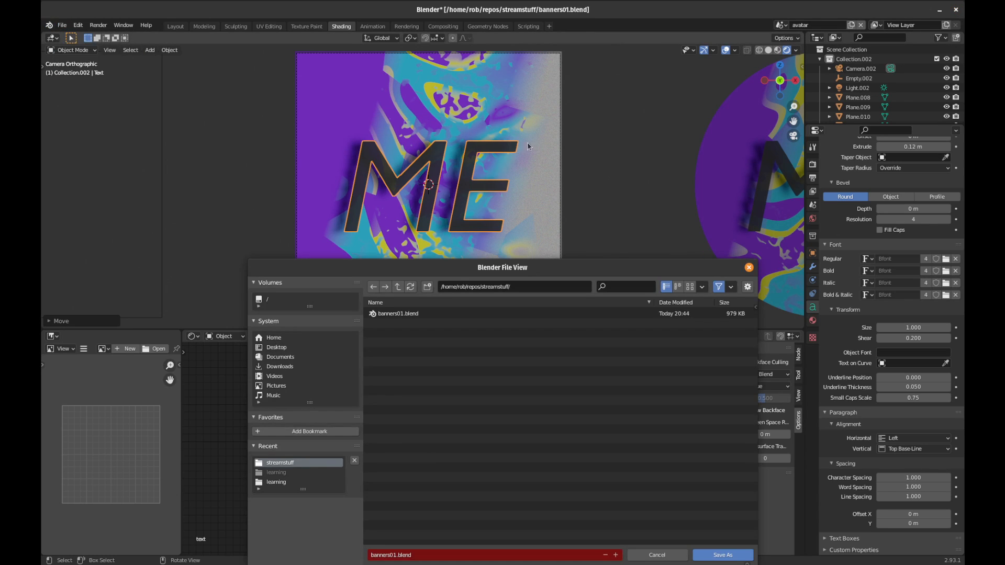
pyautogui.click(435, 556)
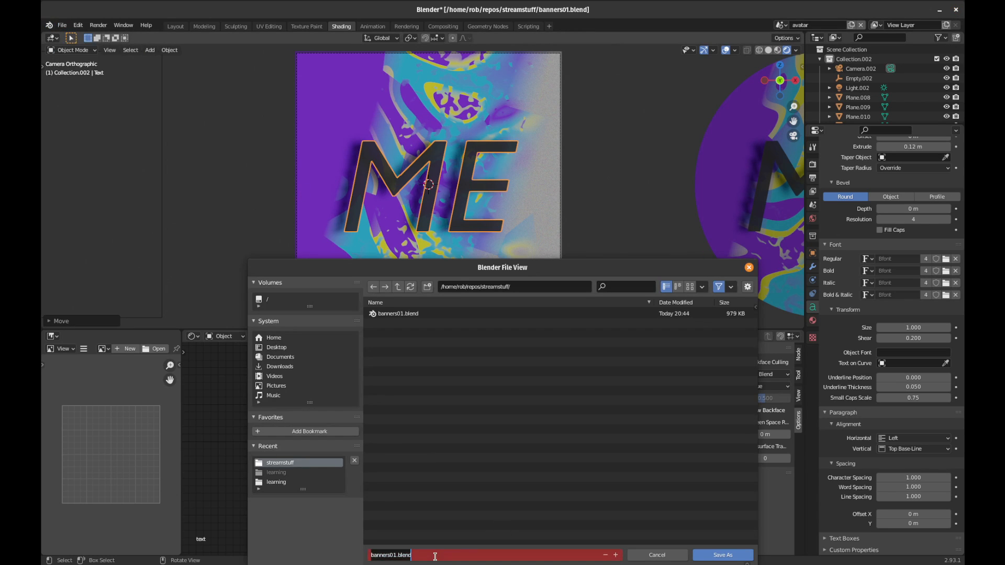
pyautogui.press('Left')
pyautogui.press('Left')
pyautogui.press('Left')
pyautogui.press('Left')
pyautogui.press('BackSpace')
pyautogui.press('BackSpace')
pyautogui.press('BackSpace')
pyautogui.press('BackSpace')
pyautogui.press('BackSpace')
pyautogui.press('BackSpace')
pyautogui.press('BackSpace')
pyautogui.press('BackSpace')
pyautogui.press('BackSpace')
pyautogui.write('avatars01')
pyautogui.press('Return')
pyautogui.click(724, 555)
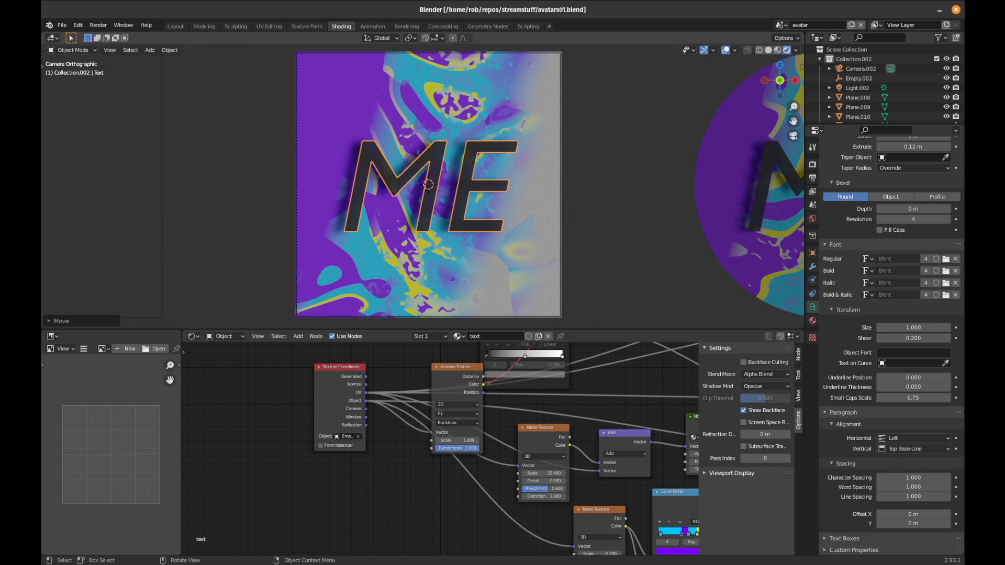
# - Bring up the avatar render and begin saving a copy of it as a PNG with compression set to 100%
pyautogui.press('F11')
pyautogui.moveTo(465, 21); pyautogui.dragTo(478, 5)
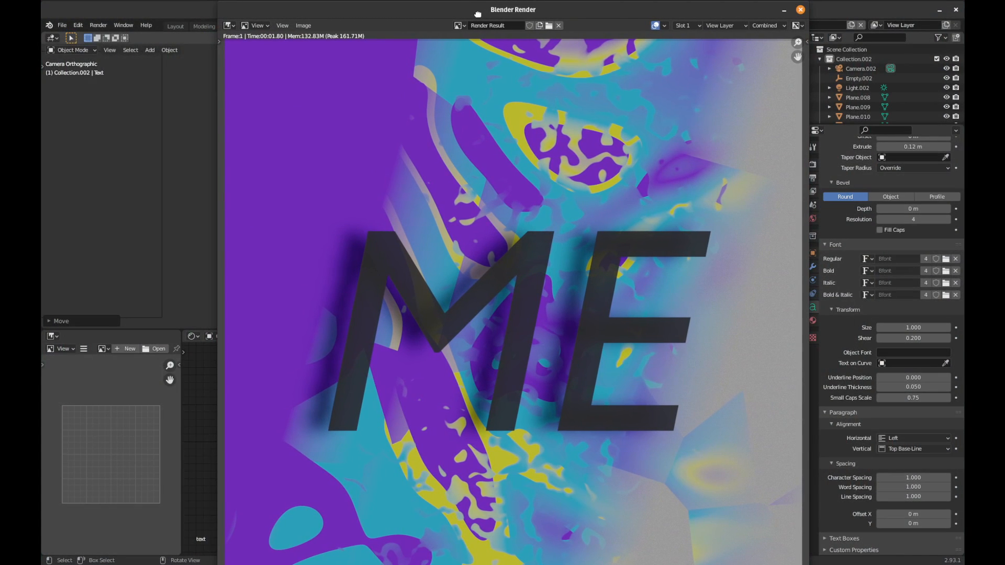
pyautogui.click(303, 26)
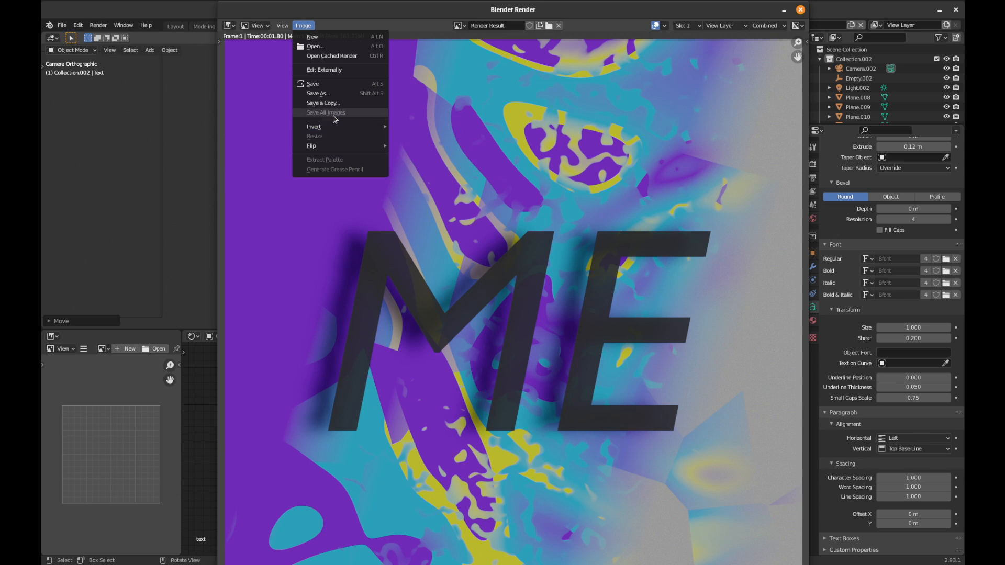
pyautogui.click(312, 27)
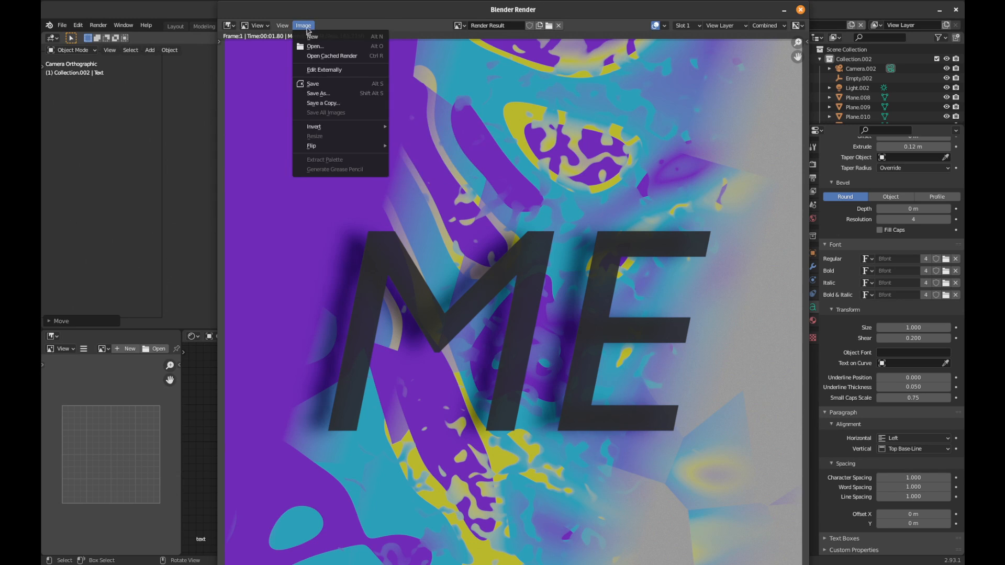
pyautogui.click(322, 103)
pyautogui.moveTo(725, 255); pyautogui.dragTo(777, 256)
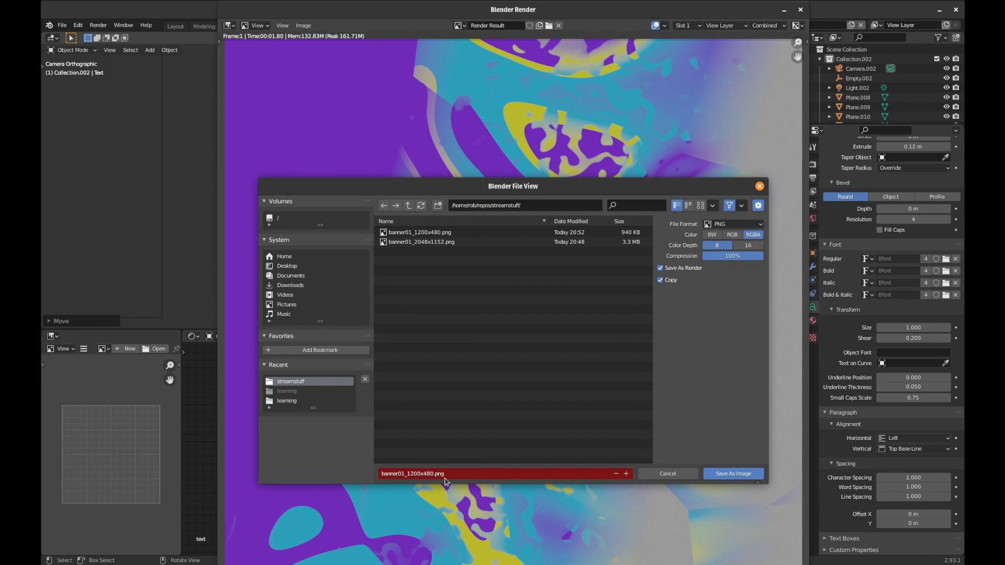
# - Name the image copy avatar01_1200x1200.png and save it in the streamstuff folder
pyautogui.click(413, 478)
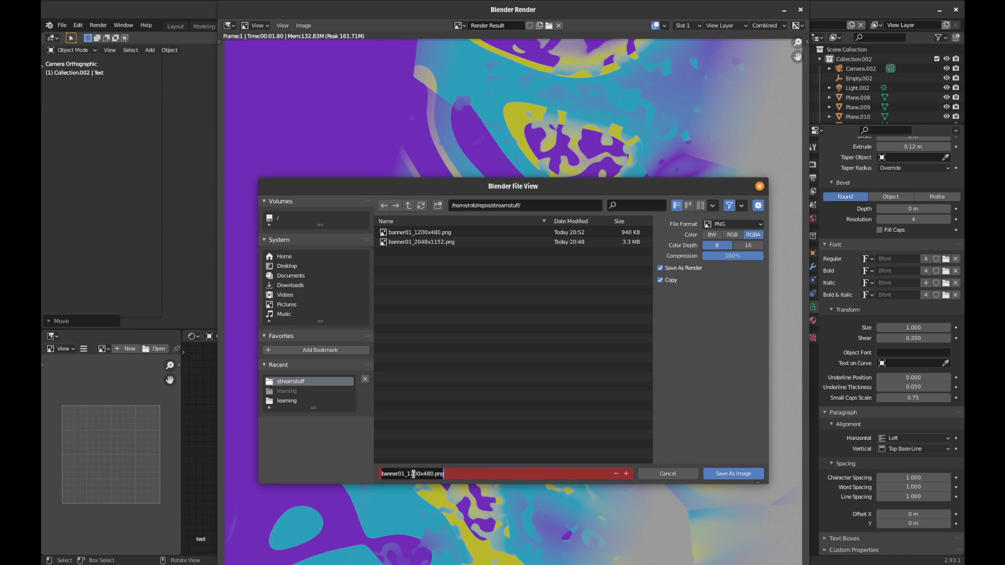
pyautogui.write('avat')
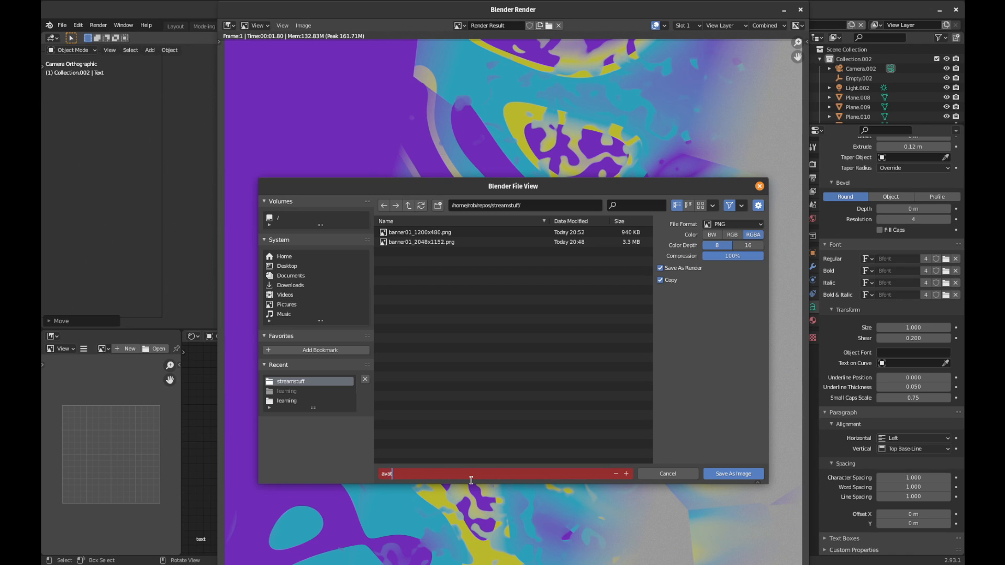
pyautogui.write('ar01_1200x12')
pyautogui.press('Return')
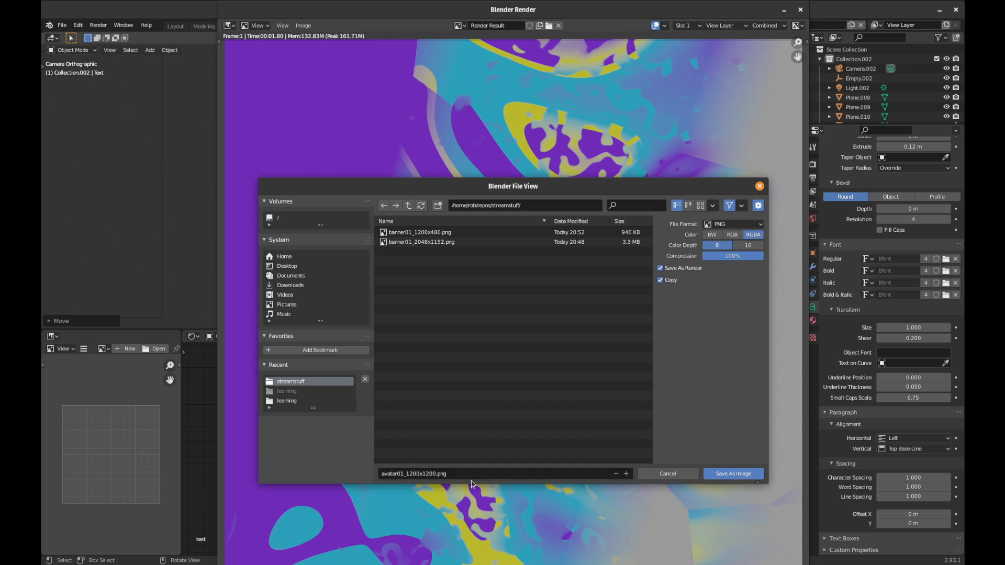
pyautogui.click(752, 474)
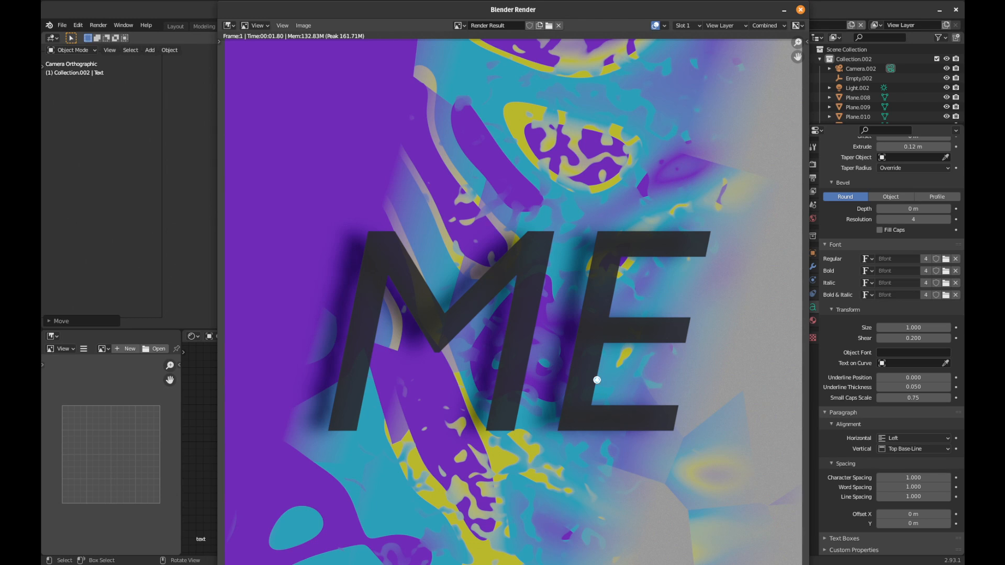
# - Switch to the Files app in a new window and open the streamstuff folder inside repos
pyautogui.hotkey('alt', 'Tab')
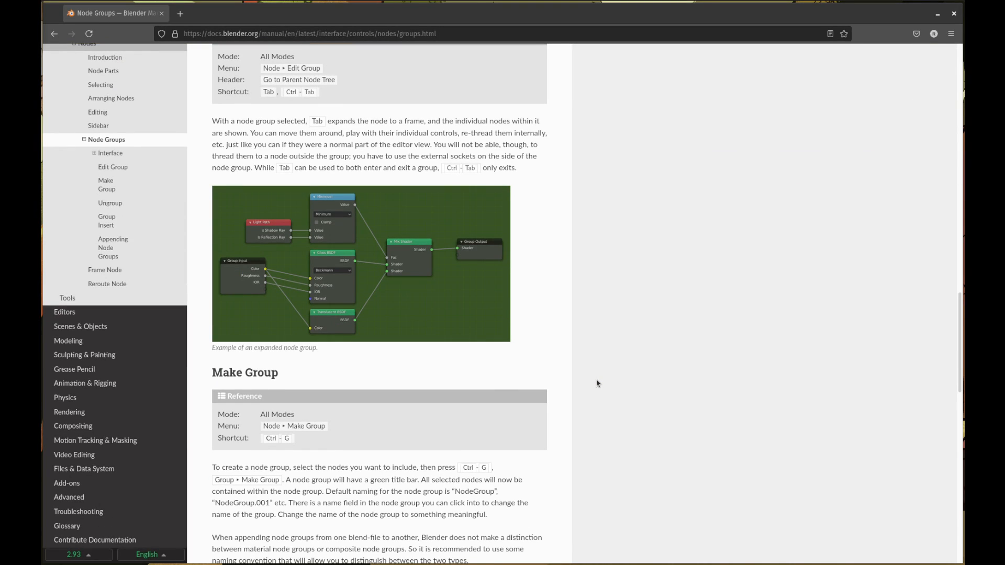
pyautogui.press('super')
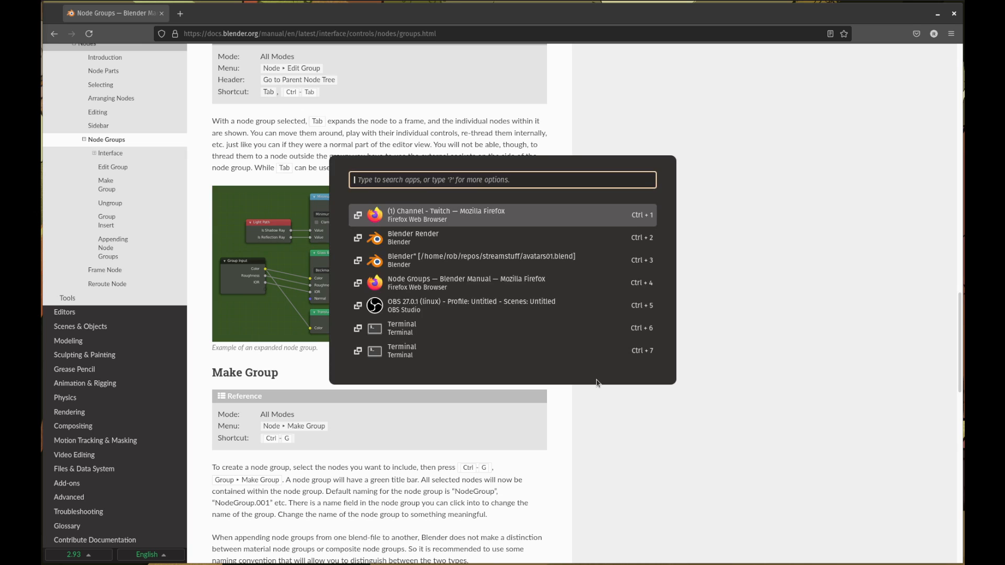
pyautogui.write('files')
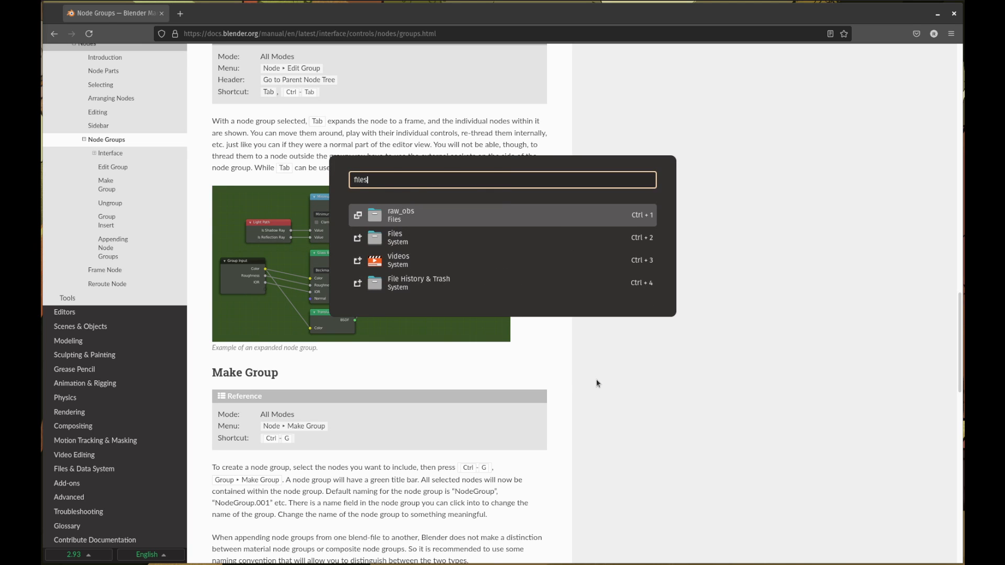
pyautogui.press('Down')
pyautogui.press('Return')
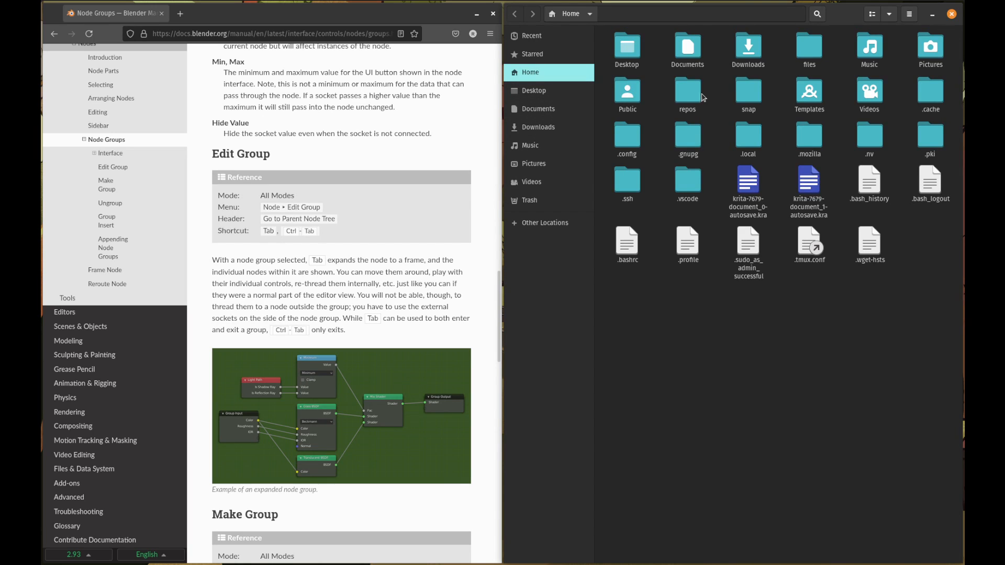
pyautogui.doubleClick(684, 92)
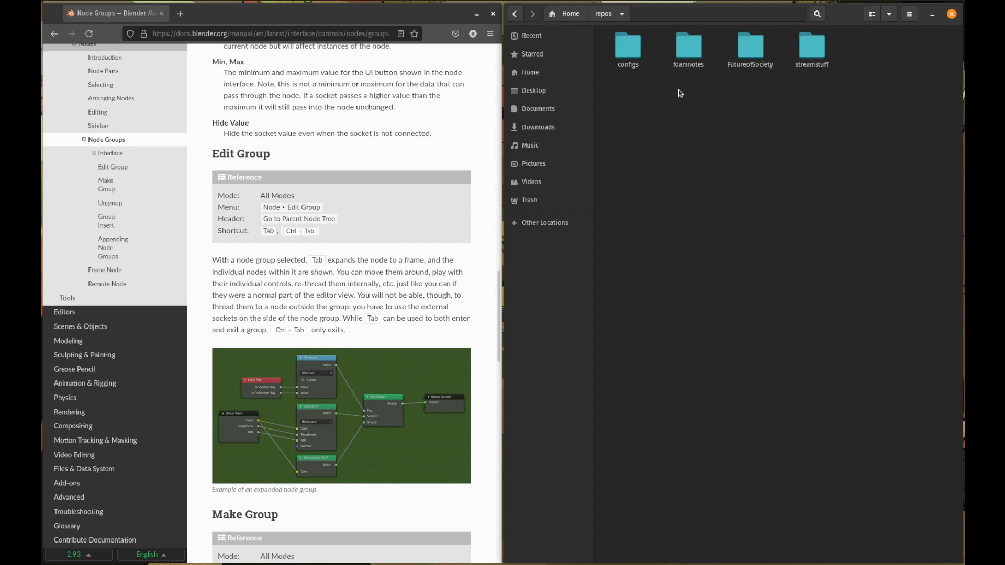
pyautogui.doubleClick(810, 59)
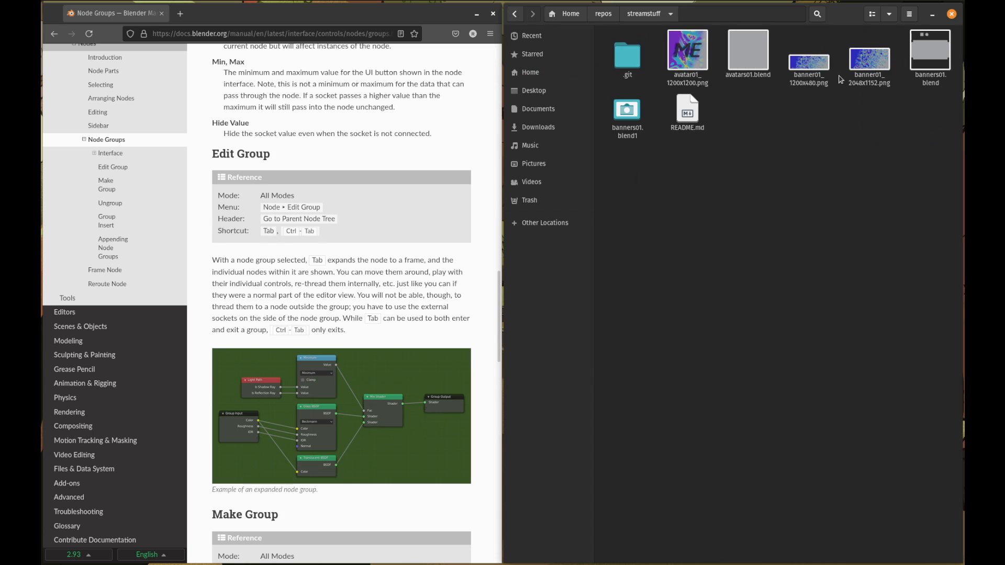
# - Open avatar01_1200x1200.png in the image viewer and enlarge the viewer to fill the screen
pyautogui.click(693, 63)
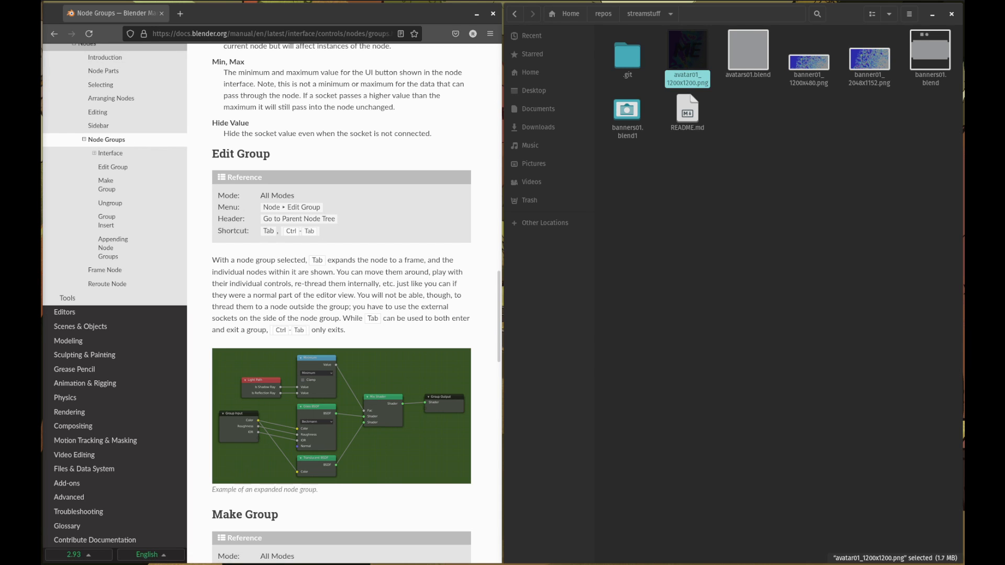
pyautogui.press('Return')
pyautogui.moveTo(267, 30); pyautogui.dragTo(577, 93)
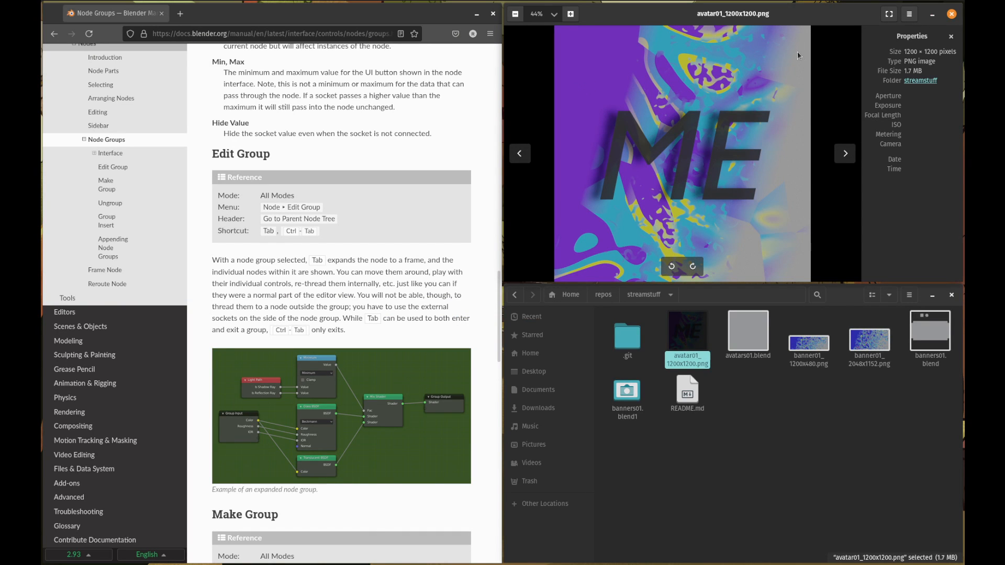
pyautogui.press('super+m')
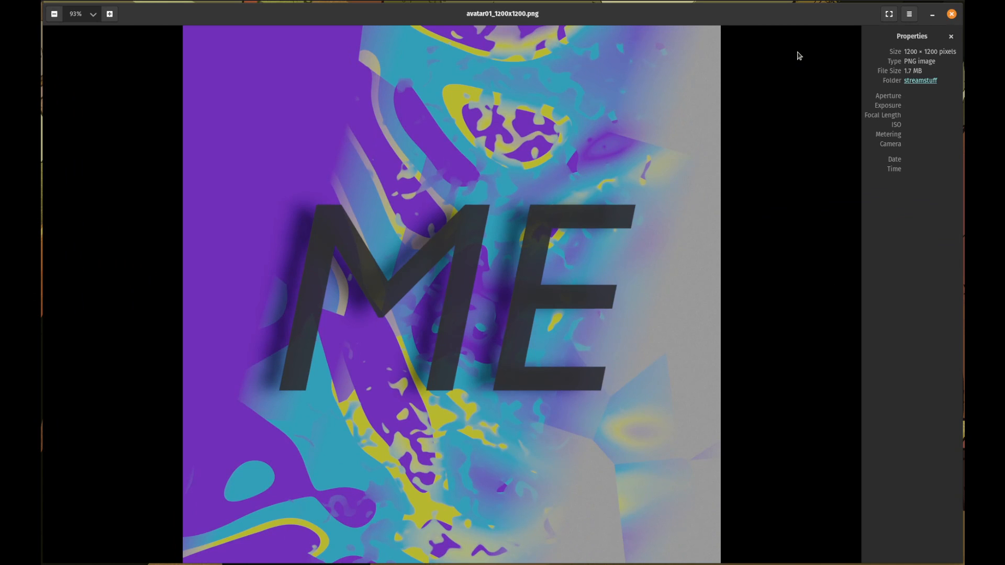
# - Compare the two saved banner images, banner01_1200x480.png and banner01_2048x1152.png, by switching back and forth between them
pyautogui.press('Right')
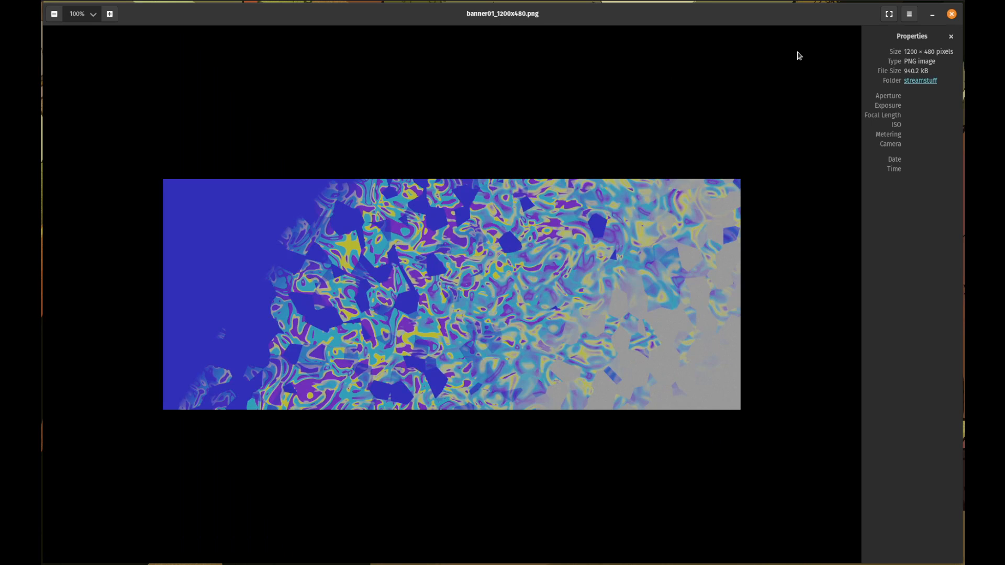
pyautogui.press('Right')
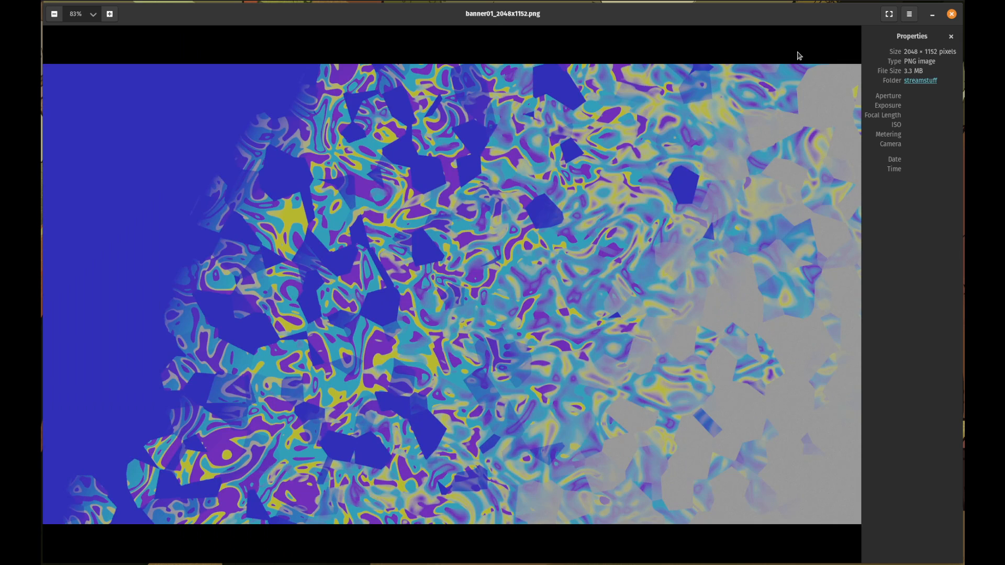
pyautogui.press('Left')
pyautogui.press('Right')
pyautogui.press('Left')
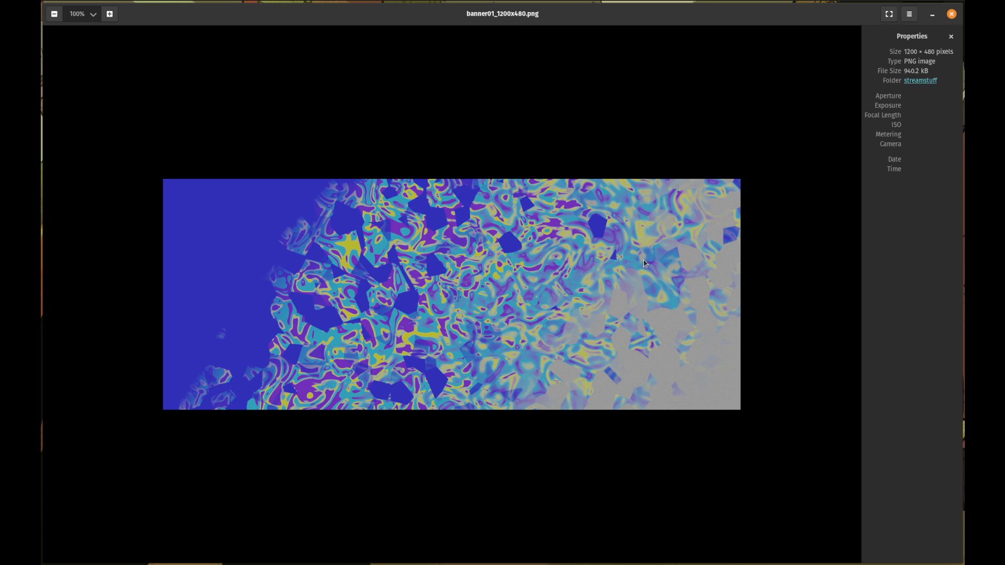
pyautogui.press('Right')
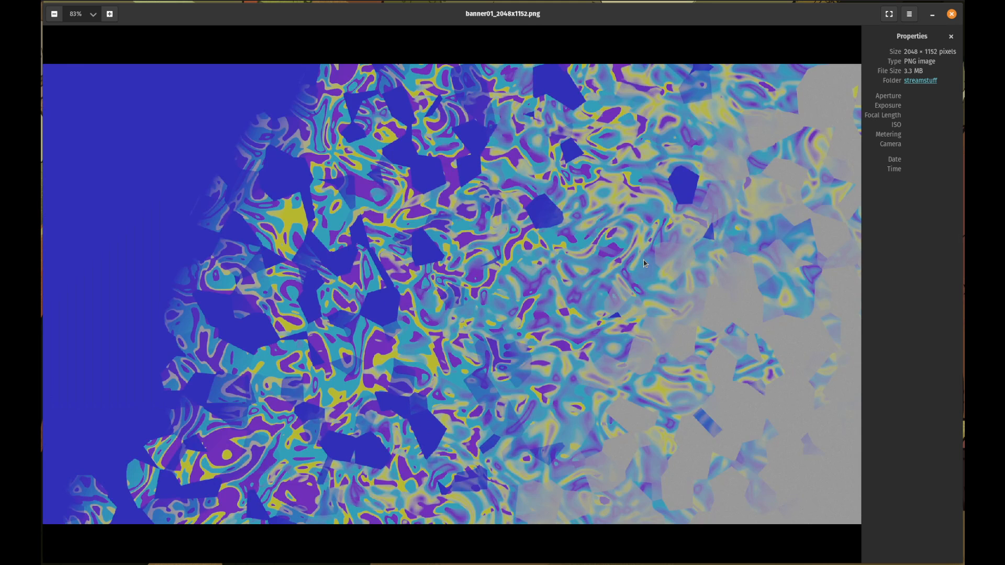
pyautogui.press('Left')
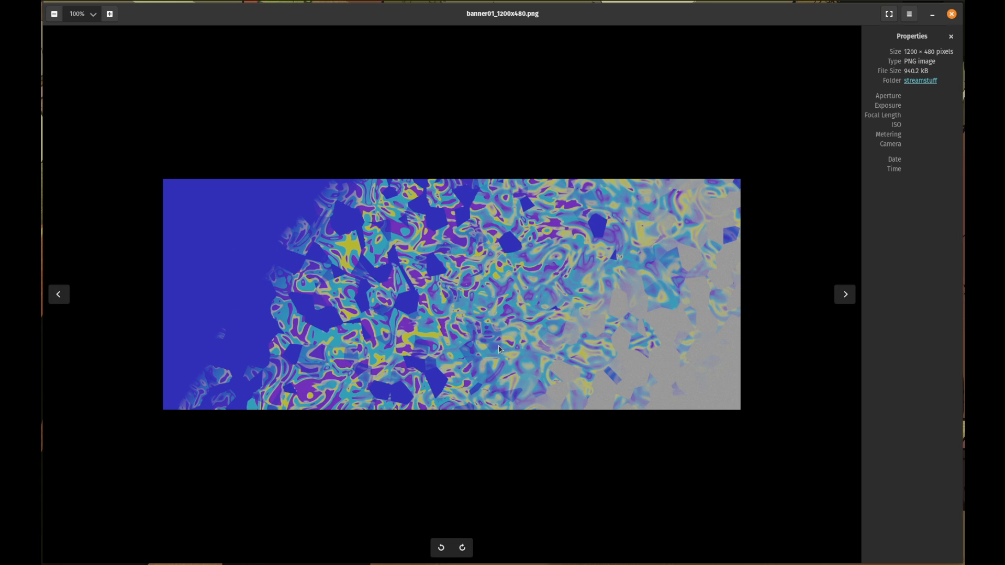
# - Cycle repeatedly through the avatar and both banner images to examine how well their colours and patterns match
pyautogui.press('Left')
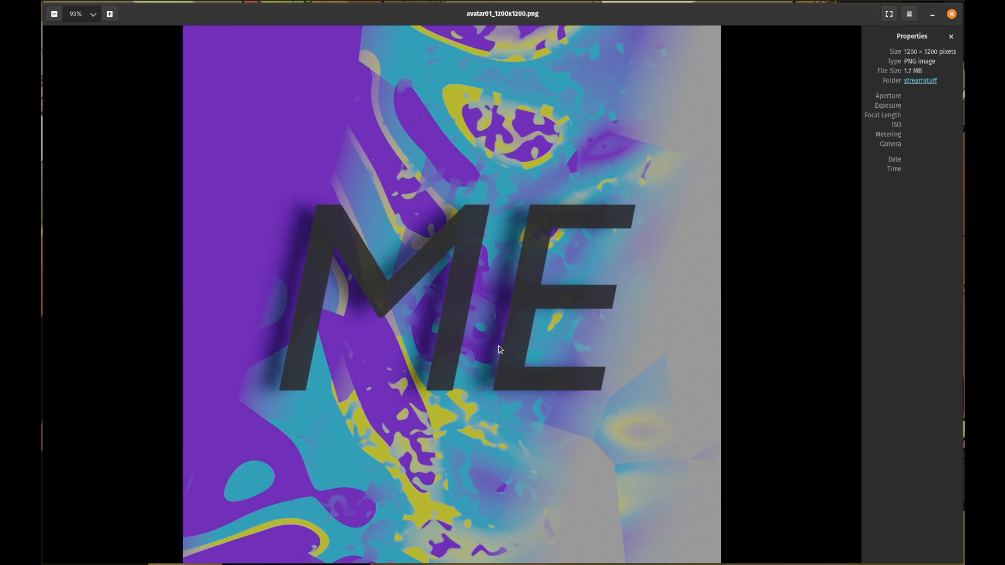
pyautogui.press('Right')
pyautogui.press('Right')
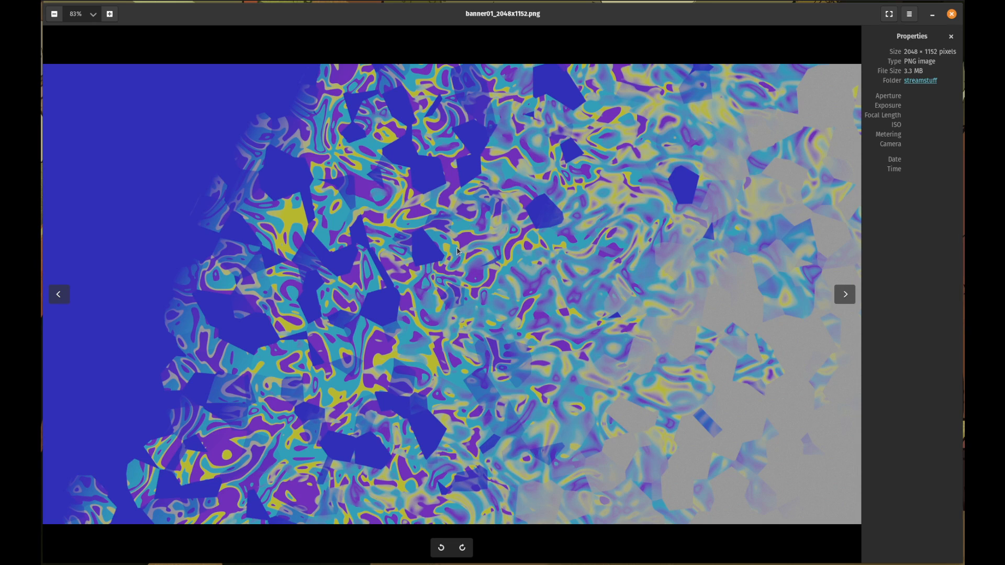
pyautogui.press('Right')
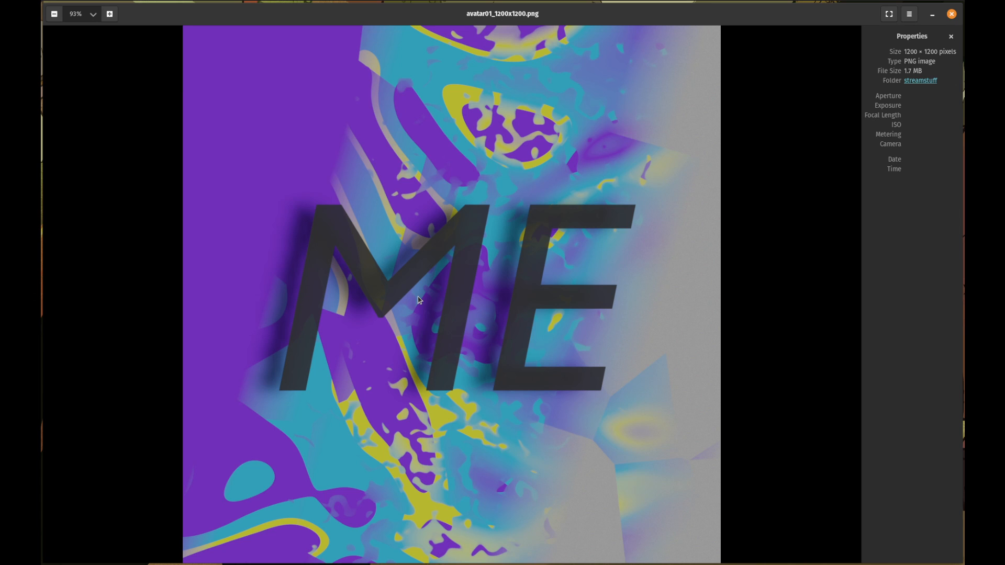
pyautogui.press('Right')
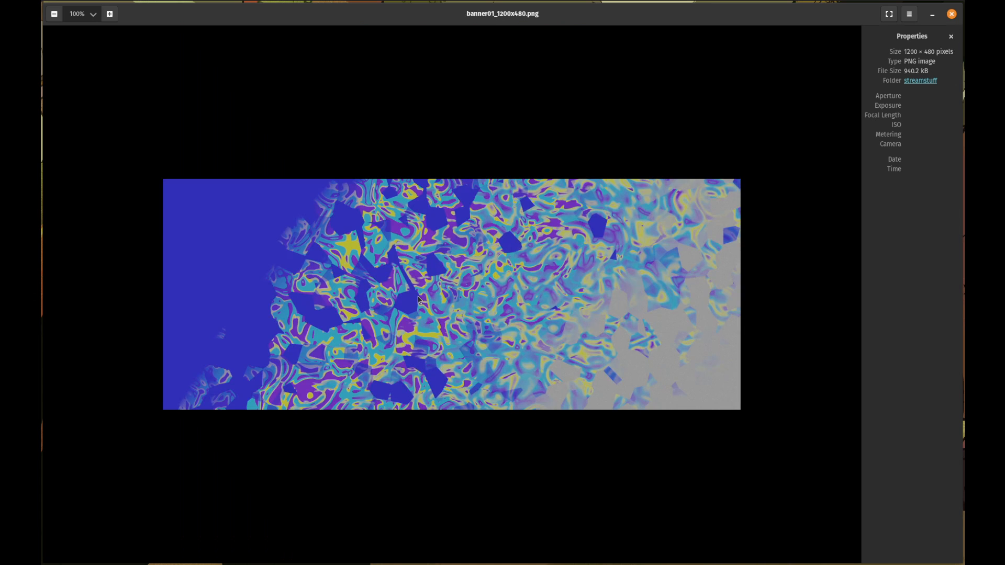
pyautogui.press('Right')
pyautogui.press('Right')
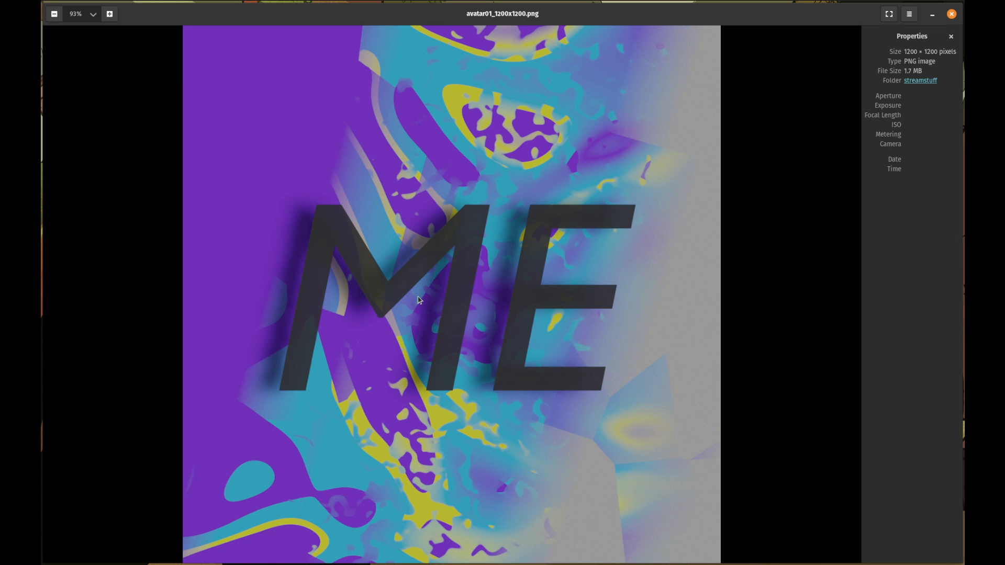
pyautogui.press('Right')
pyautogui.press('Right')
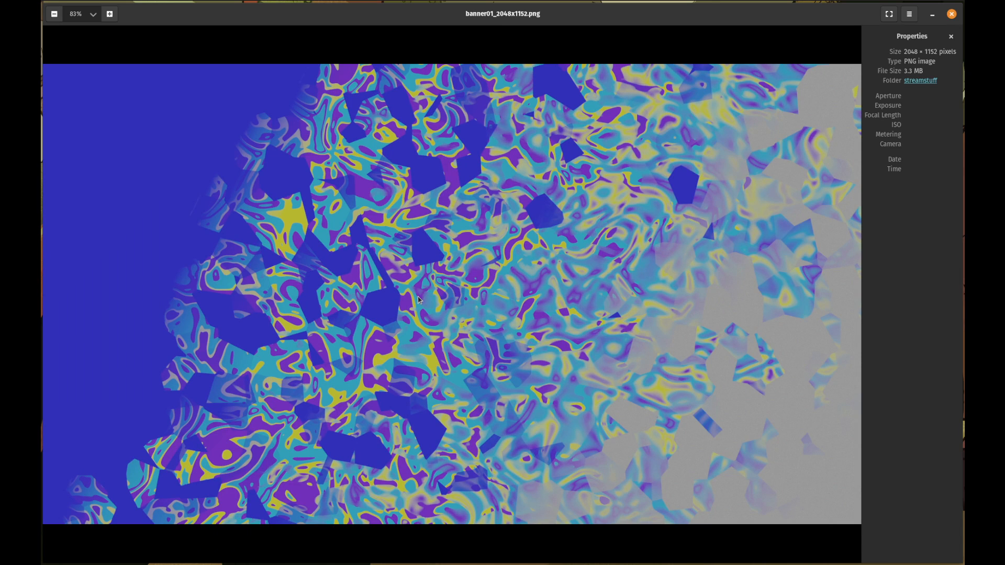
pyautogui.press('Right')
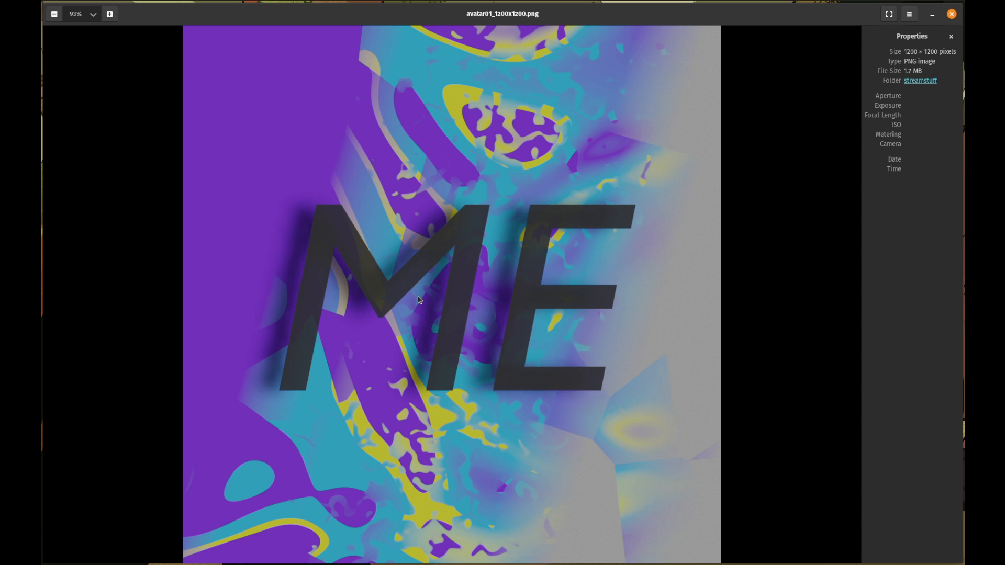
pyautogui.press('Right')
pyautogui.press('Right')
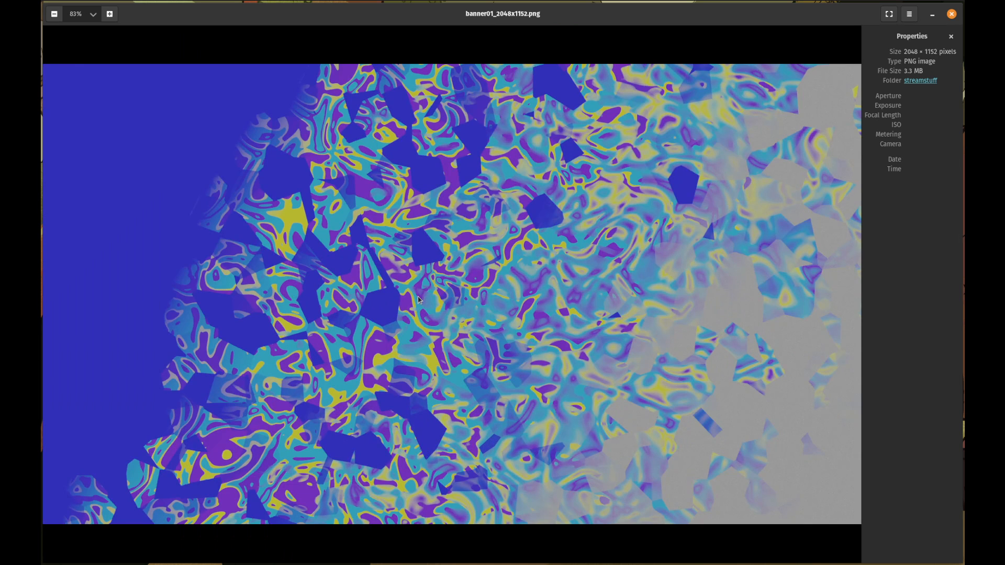